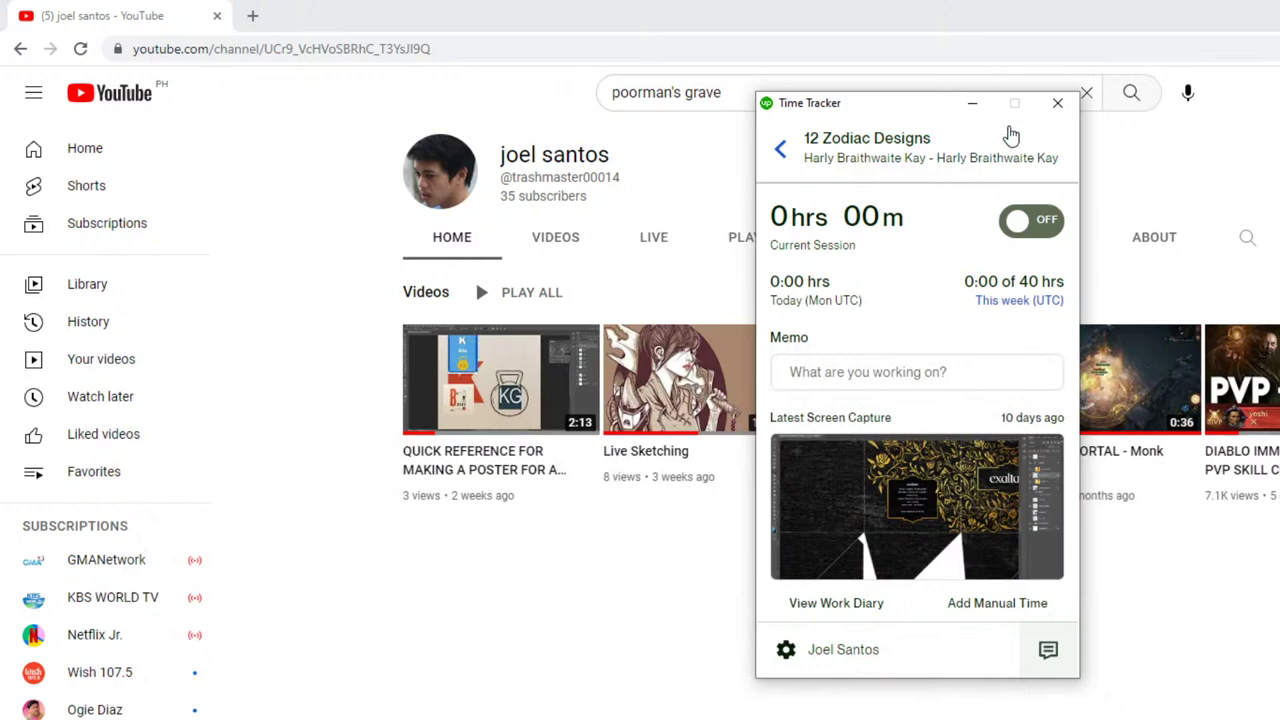
- Close the Time Tracker window, refresh the YouTube channel page and open the live stream titled THE BANSHEE
{"action": "left_click", "coordinate": [1058, 106]}
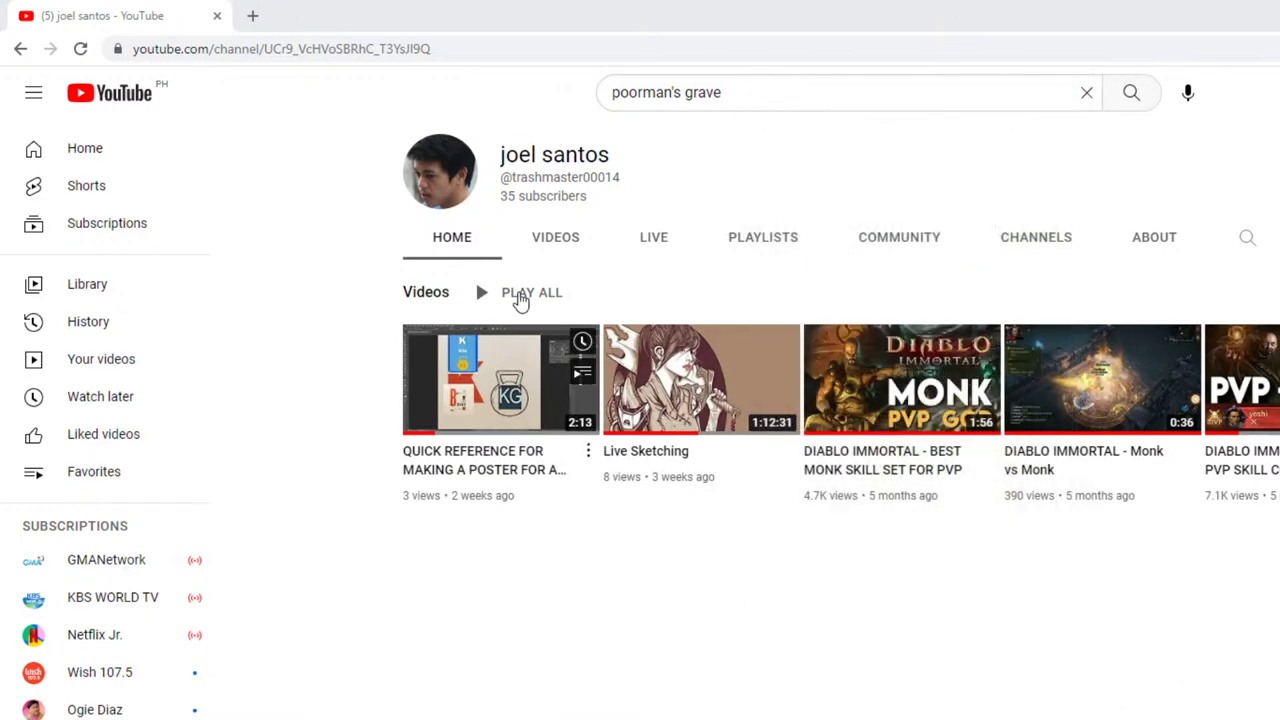
{"action": "left_click", "coordinate": [81, 48]}
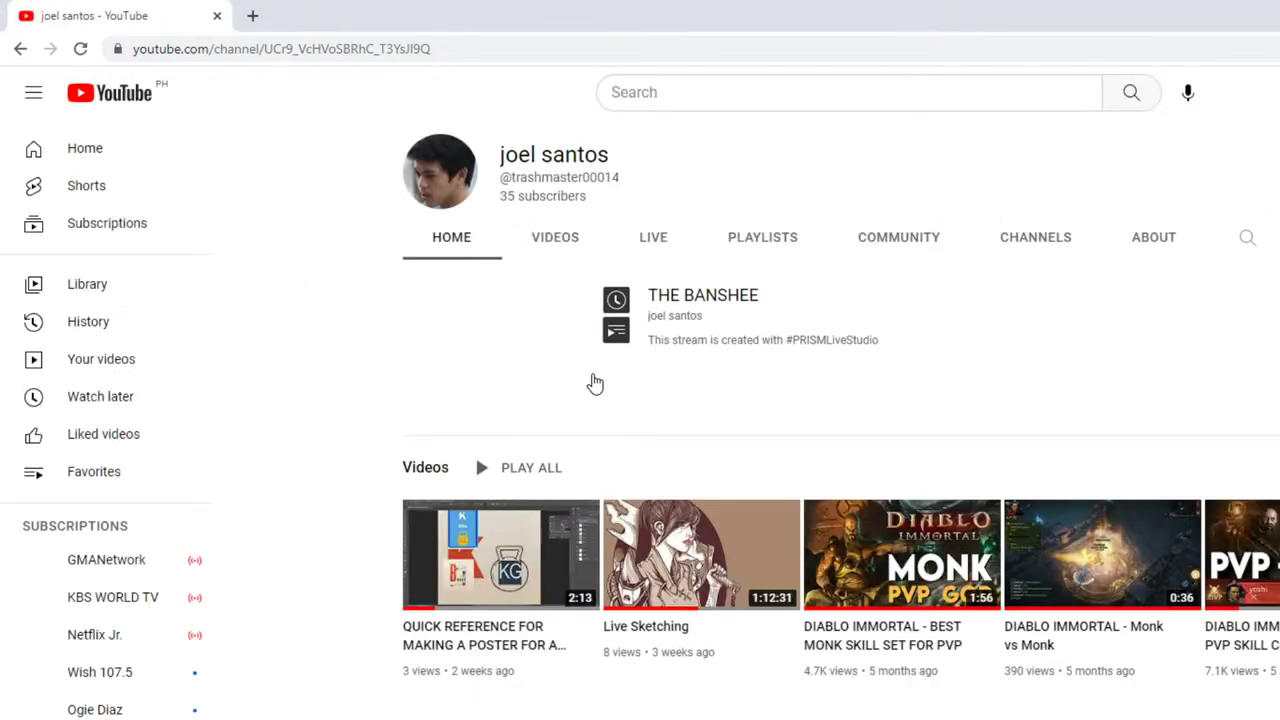
{"action": "left_click", "coordinate": [552, 372]}
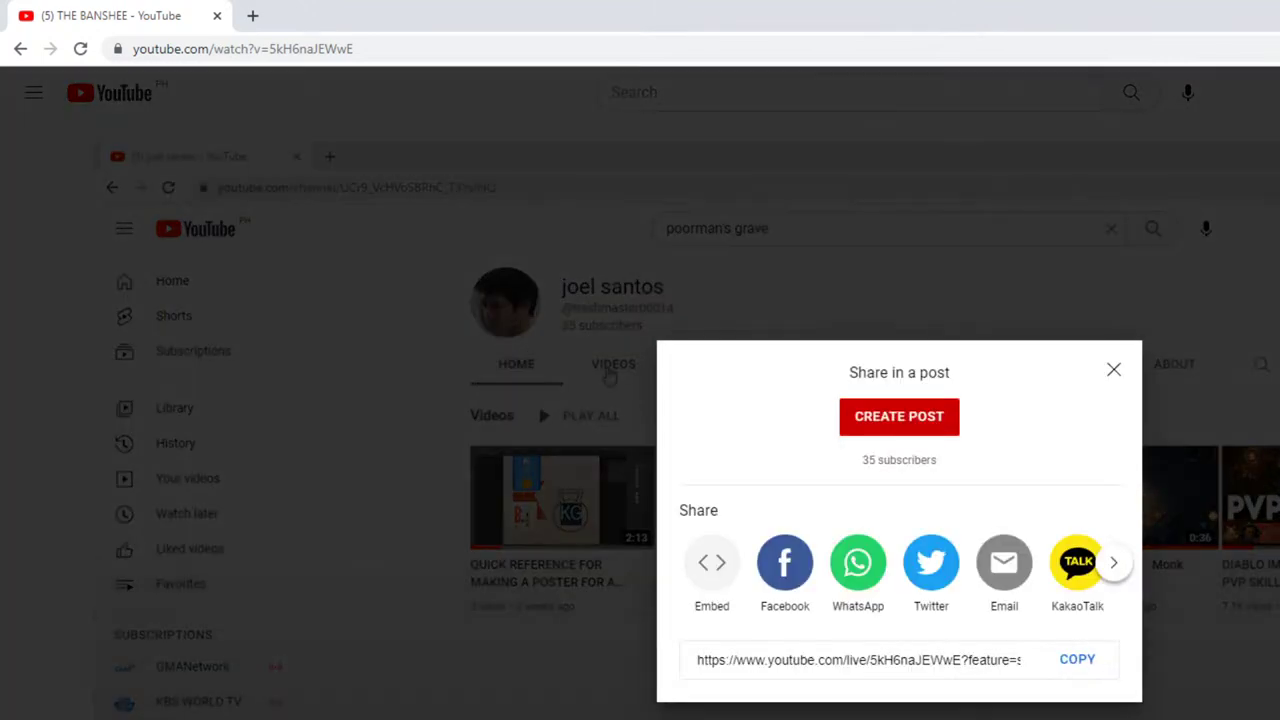
- Copy the stream's share link and send it in Messages to the client who ordered The Banshee drawing
{"action": "left_click", "coordinate": [1083, 661]}
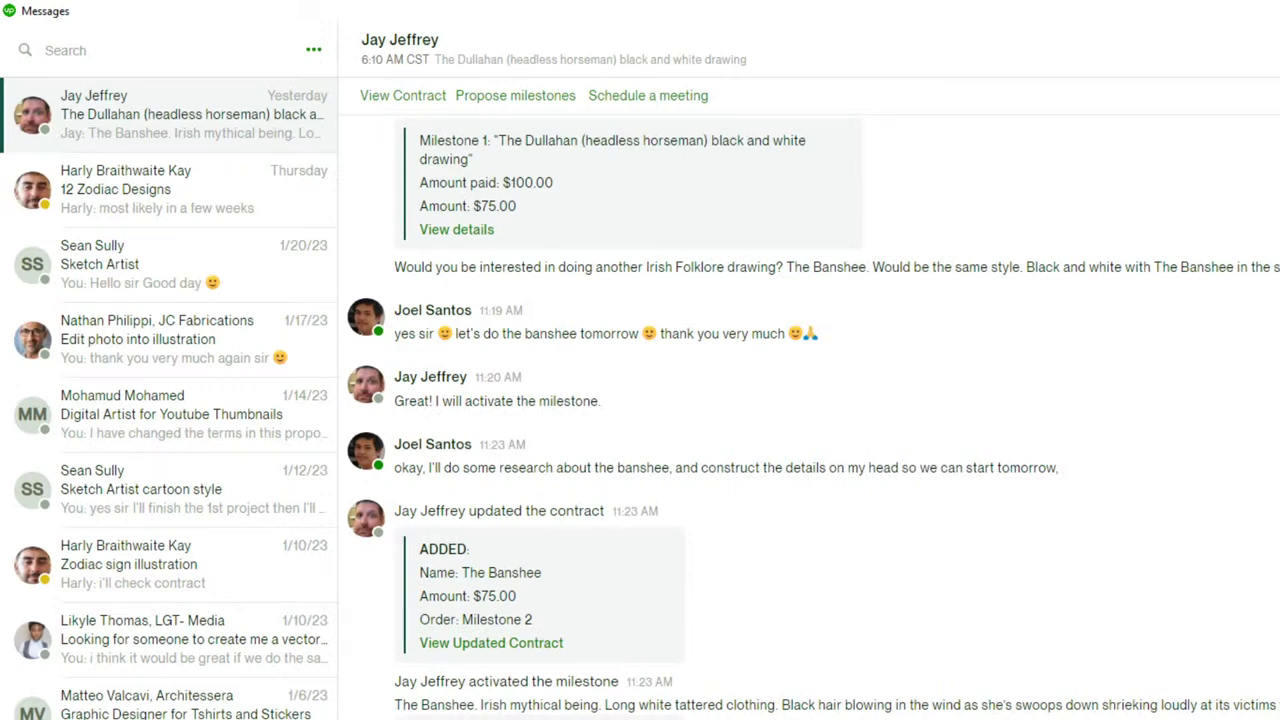
{"action": "key", "text": "Return"}
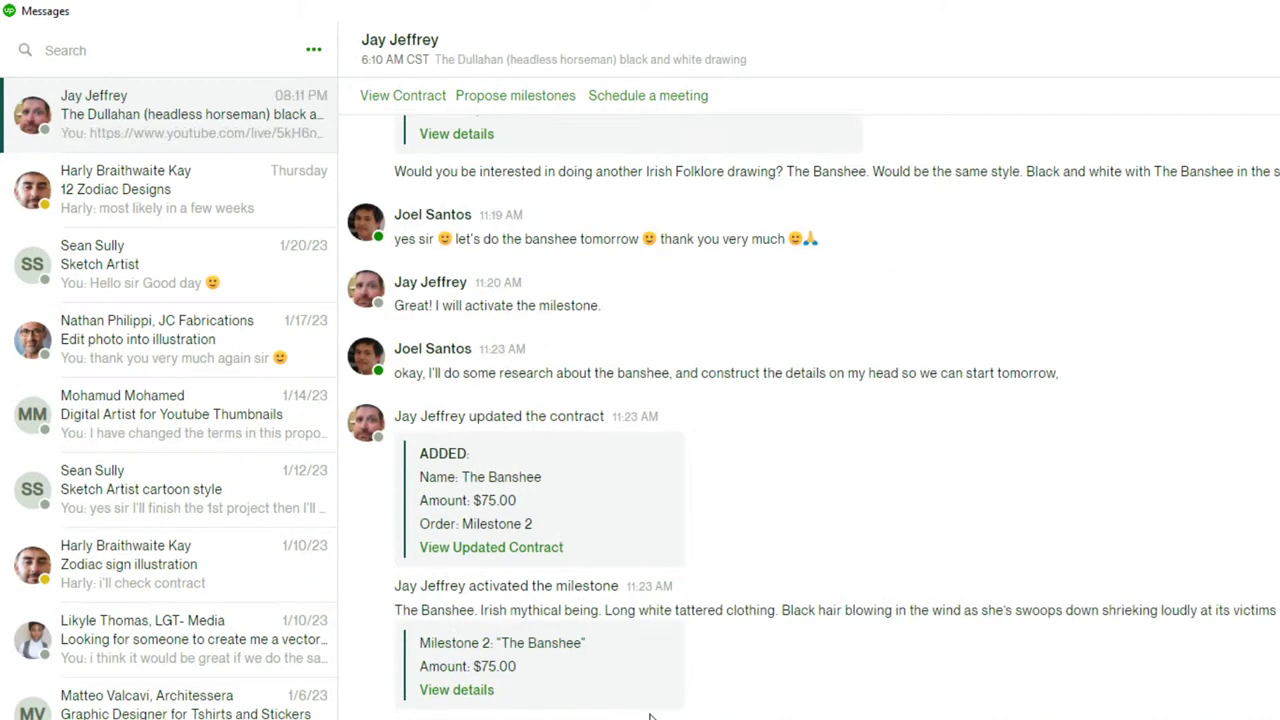
{"action": "scroll", "coordinate": [1257, 397], "scroll_direction": "down", "scroll_amount": 1}
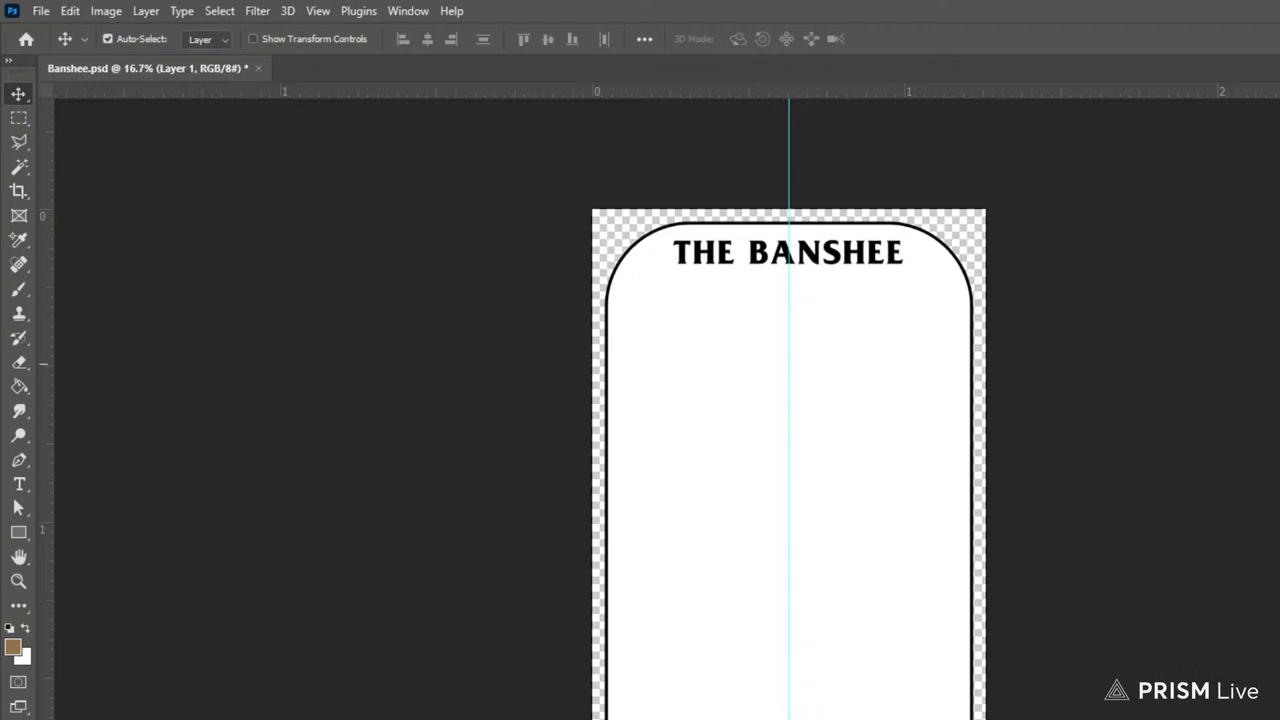
- Switch to Photoshop and turn on vertical paint symmetry for the Brush tool along the centre of Banshee.psd
{"action": "key", "text": "ctrl+plus"}
{"action": "key", "text": "b"}
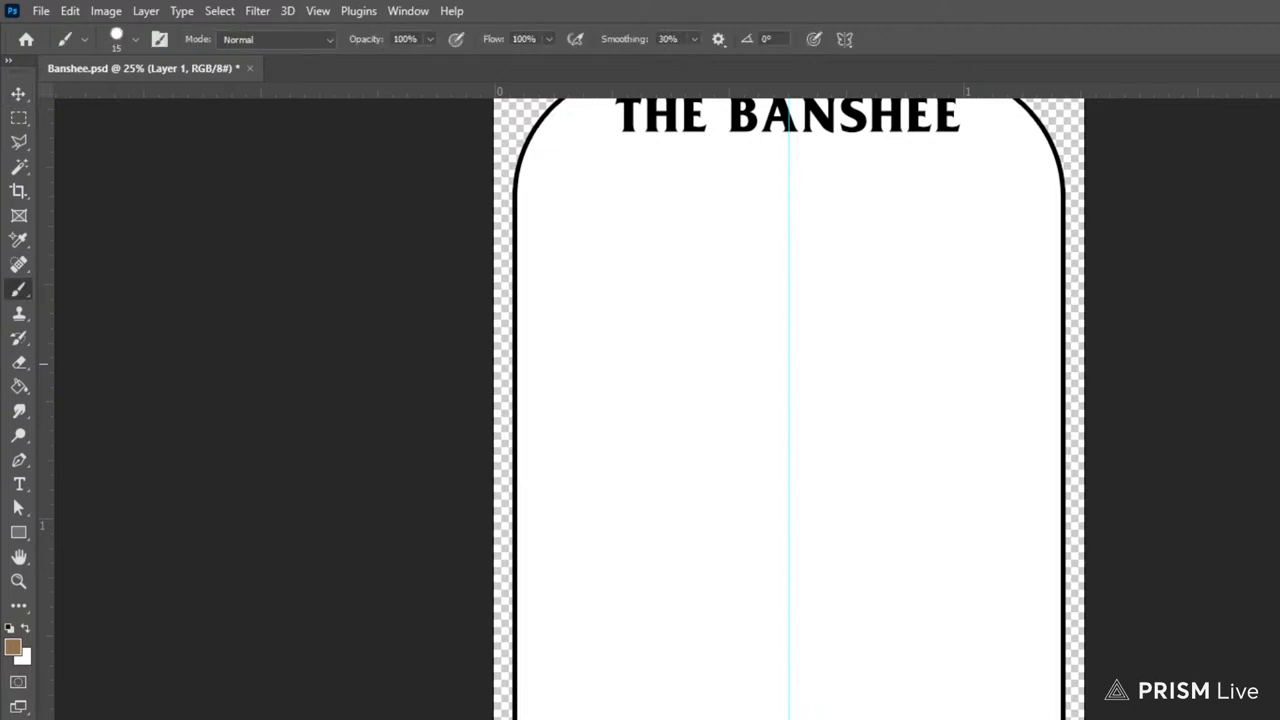
{"action": "left_click", "coordinate": [845, 39]}
{"action": "left_click", "coordinate": [895, 108]}
{"action": "key", "text": "Return"}
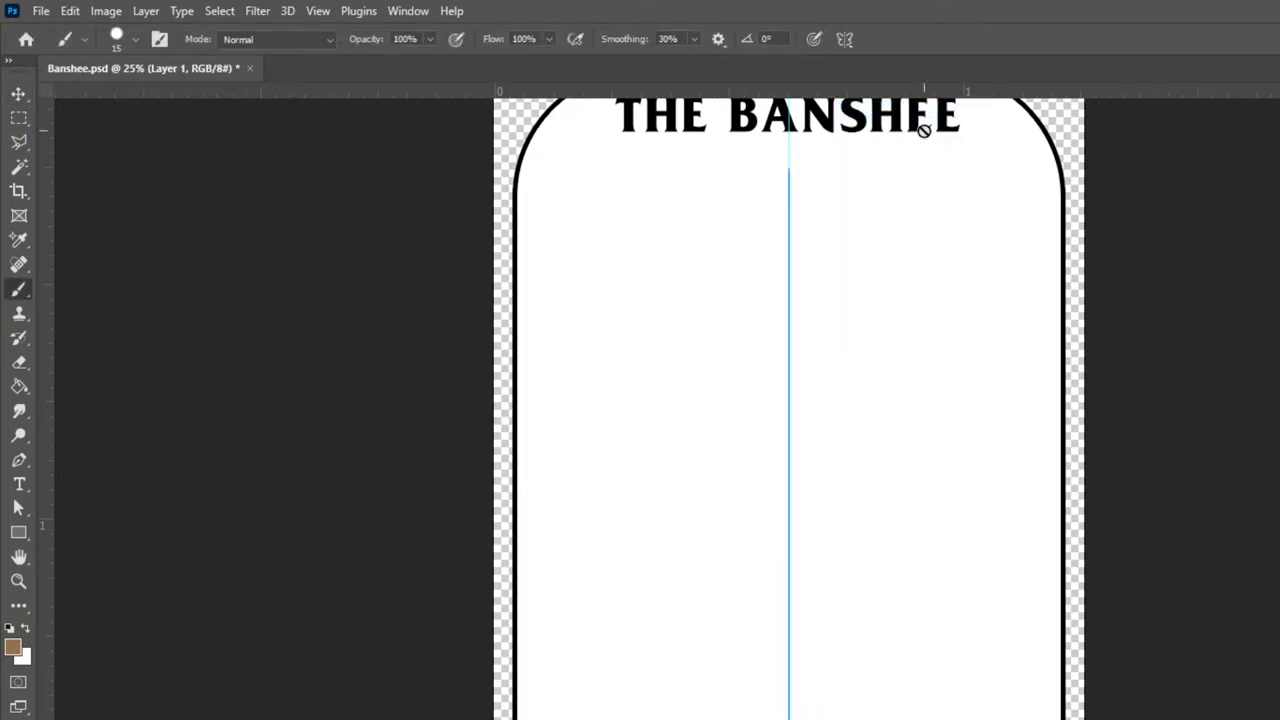
- Add a new empty layer above the Rectangle 1 layer
{"action": "key", "text": "alt+["}
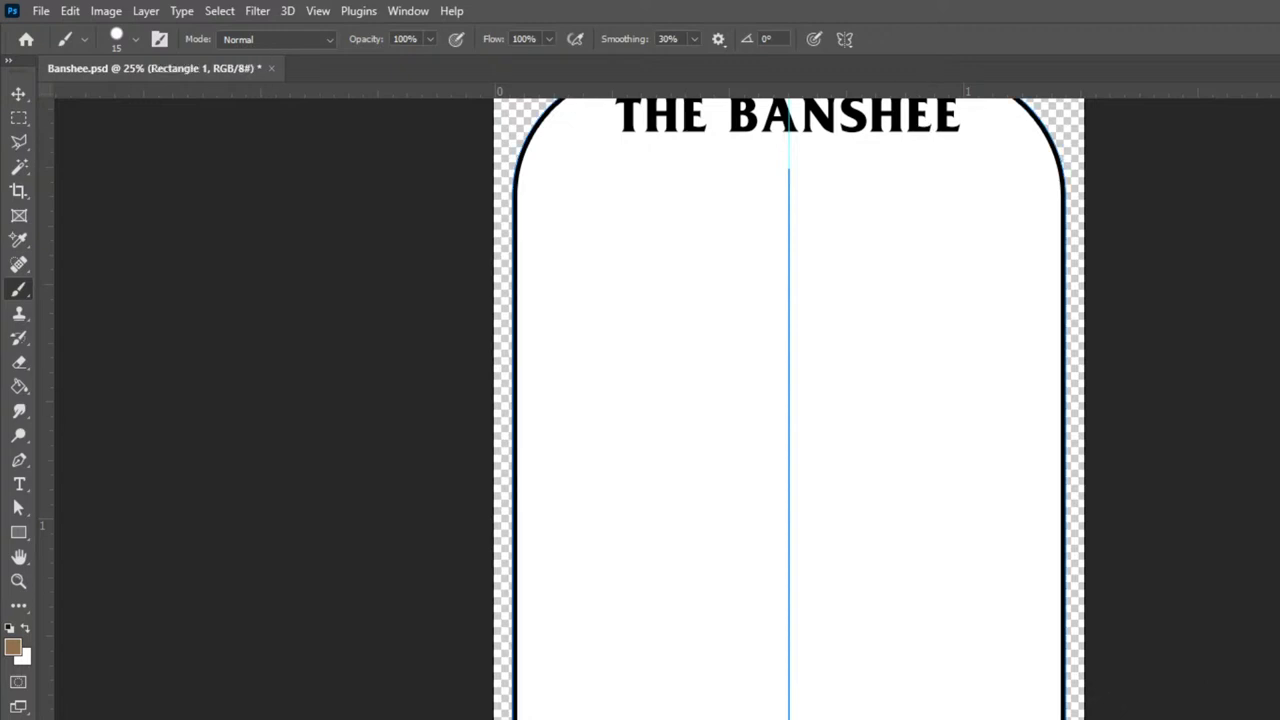
{"action": "key", "text": "ctrl+shift+alt+n"}
{"action": "key", "text": "ctrl+plus"}
{"action": "key", "text": "ctrl+minus"}
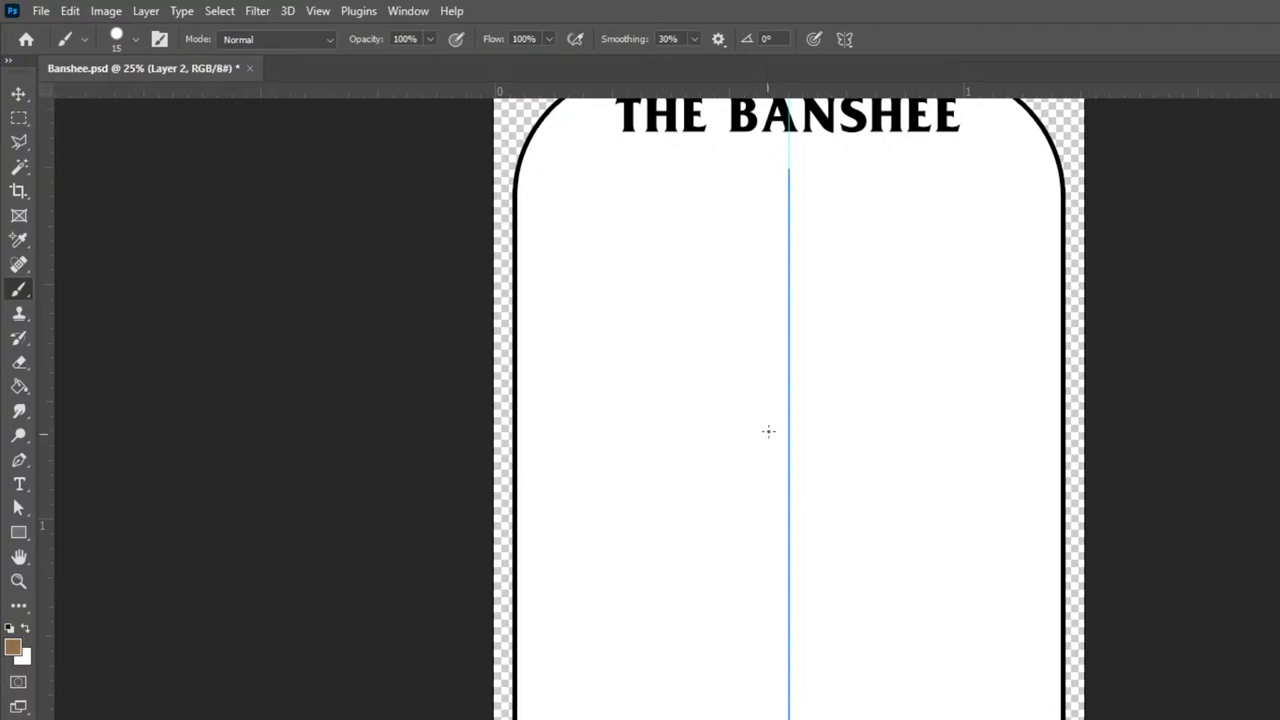
- Sketch the symmetrical egg-shaped head outline in the middle of the card with a black 25 px brush
{"action": "key", "text": "bracketright"}
{"action": "key", "text": "d"}
{"action": "mouse_move", "coordinate": [746, 402]}
{"action": "left_mouse_down"}
{"action": "mouse_move", "coordinate": [715, 455]}
{"action": "mouse_move", "coordinate": [776, 379]}
{"action": "mouse_move", "coordinate": [732, 418]}
{"action": "left_mouse_up"}
{"action": "mouse_move", "coordinate": [776, 379]}
{"action": "left_mouse_down"}
{"action": "mouse_move", "coordinate": [733, 418]}
{"action": "mouse_move", "coordinate": [728, 444]}
{"action": "left_mouse_up"}
{"action": "mouse_move", "coordinate": [739, 416]}
{"action": "left_mouse_down"}
{"action": "mouse_move", "coordinate": [727, 448]}
{"action": "mouse_move", "coordinate": [740, 496]}
{"action": "left_mouse_up"}
{"action": "mouse_move", "coordinate": [733, 424]}
{"action": "left_mouse_down"}
{"action": "mouse_move", "coordinate": [740, 491]}
{"action": "mouse_move", "coordinate": [736, 476]}
{"action": "mouse_move", "coordinate": [787, 546]}
{"action": "mouse_move", "coordinate": [757, 518]}
{"action": "mouse_move", "coordinate": [800, 543]}
{"action": "left_mouse_up"}
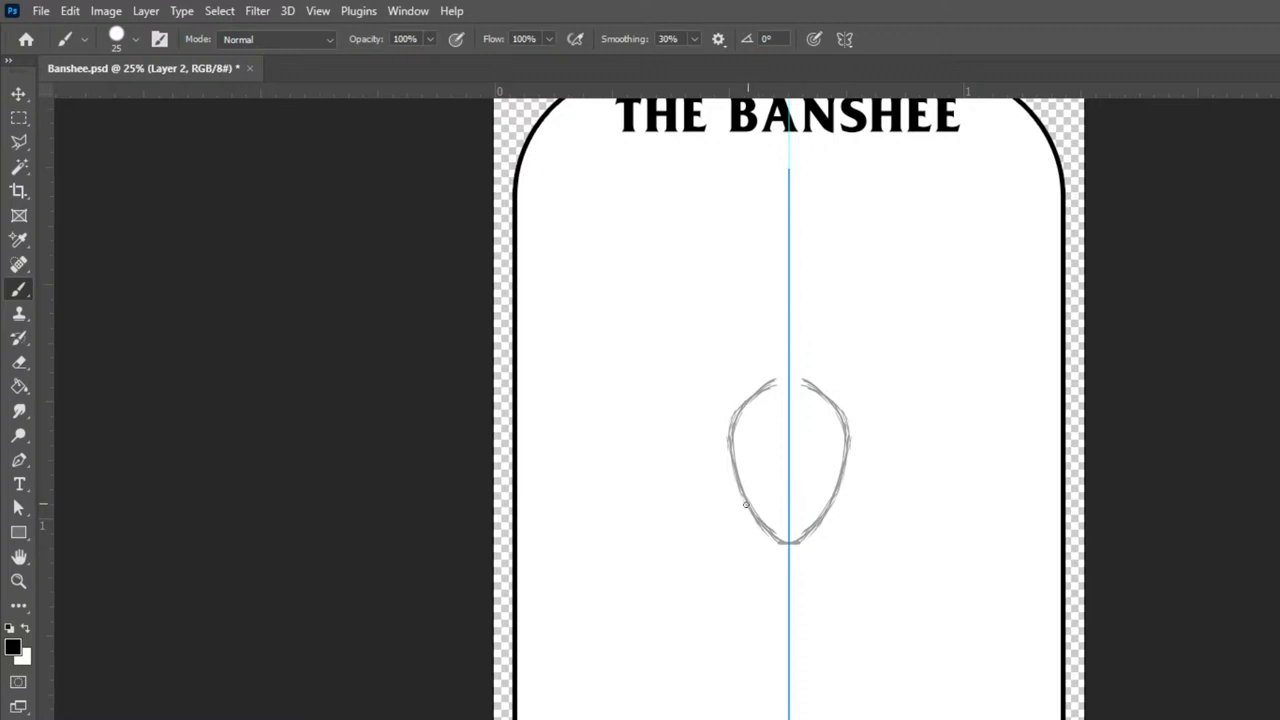
- Sketch the neck slopes and collarbone lines meeting in a notch below the chin, and save the file
{"action": "mouse_move", "coordinate": [745, 499]}
{"action": "left_mouse_down"}
{"action": "mouse_move", "coordinate": [695, 529]}
{"action": "mouse_move", "coordinate": [769, 548]}
{"action": "mouse_move", "coordinate": [769, 533]}
{"action": "mouse_move", "coordinate": [721, 534]}
{"action": "mouse_move", "coordinate": [780, 546]}
{"action": "mouse_move", "coordinate": [732, 541]}
{"action": "mouse_move", "coordinate": [782, 553]}
{"action": "left_mouse_up"}
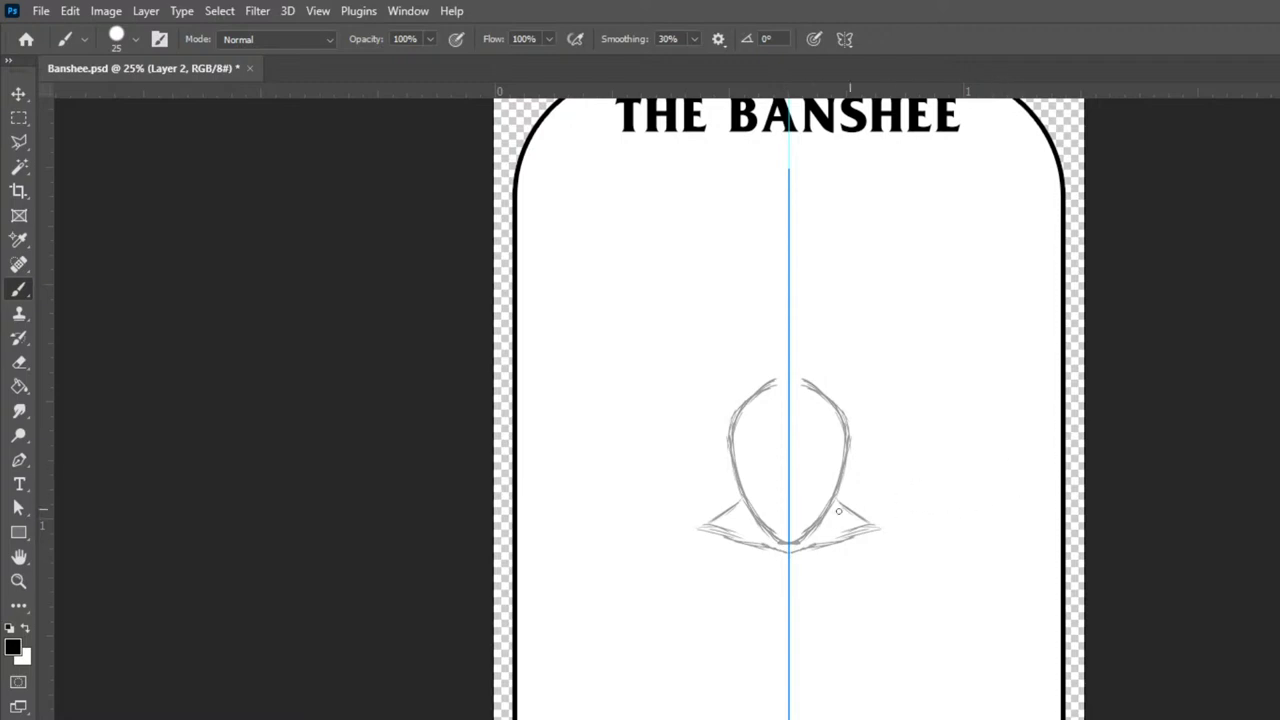
{"action": "left_click_drag", "start_coordinate": [780, 553], "coordinate": [794, 556]}
{"action": "left_click_drag", "start_coordinate": [781, 553], "coordinate": [792, 560]}
{"action": "key", "text": "ctrl+s"}
{"action": "left_click_drag", "start_coordinate": [840, 544], "coordinate": [870, 527]}
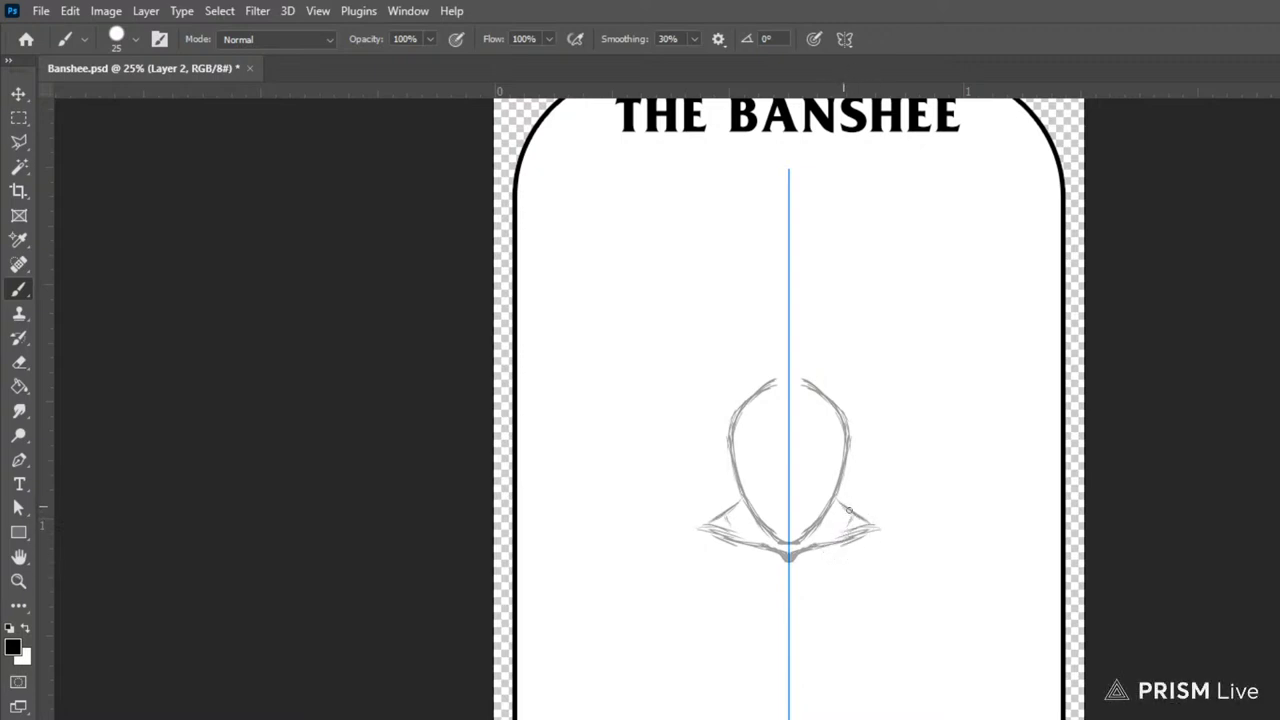
- Sketch the rounded shoulders, the lower chest line and the tapering rib cage below the collarbones
{"action": "mouse_move", "coordinate": [846, 507]}
{"action": "left_mouse_down"}
{"action": "mouse_move", "coordinate": [896, 527]}
{"action": "mouse_move", "coordinate": [857, 513]}
{"action": "mouse_move", "coordinate": [896, 538]}
{"action": "mouse_move", "coordinate": [866, 523]}
{"action": "mouse_move", "coordinate": [892, 524]}
{"action": "mouse_move", "coordinate": [890, 535]}
{"action": "mouse_move", "coordinate": [875, 523]}
{"action": "mouse_move", "coordinate": [900, 545]}
{"action": "mouse_move", "coordinate": [864, 525]}
{"action": "mouse_move", "coordinate": [911, 546]}
{"action": "mouse_move", "coordinate": [906, 560]}
{"action": "mouse_move", "coordinate": [913, 551]}
{"action": "mouse_move", "coordinate": [864, 611]}
{"action": "mouse_move", "coordinate": [886, 595]}
{"action": "mouse_move", "coordinate": [818, 630]}
{"action": "left_mouse_up"}
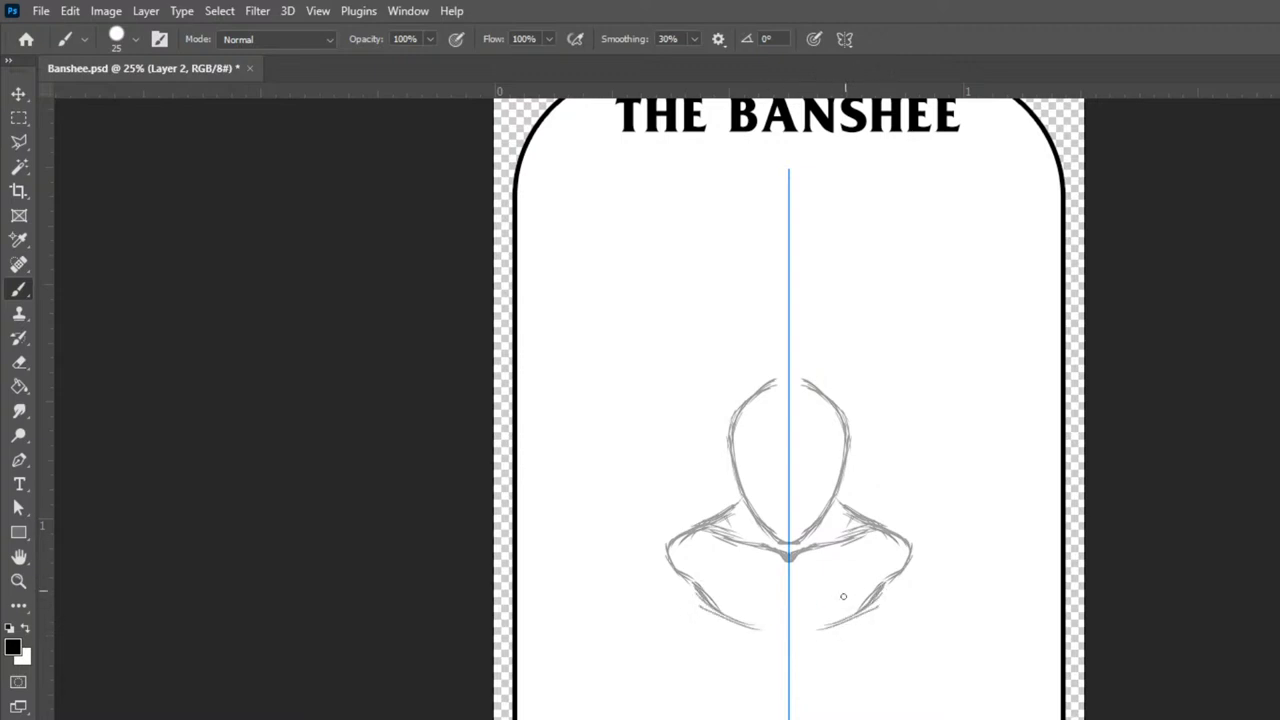
{"action": "left_click_drag", "start_coordinate": [706, 608], "coordinate": [758, 635]}
{"action": "left_click_drag", "start_coordinate": [840, 632], "coordinate": [796, 641]}
{"action": "mouse_move", "coordinate": [714, 620]}
{"action": "left_mouse_down"}
{"action": "mouse_move", "coordinate": [735, 686]}
{"action": "mouse_move", "coordinate": [714, 627]}
{"action": "mouse_move", "coordinate": [748, 699]}
{"action": "mouse_move", "coordinate": [702, 600]}
{"action": "mouse_move", "coordinate": [726, 661]}
{"action": "mouse_move", "coordinate": [768, 698]}
{"action": "left_mouse_up"}
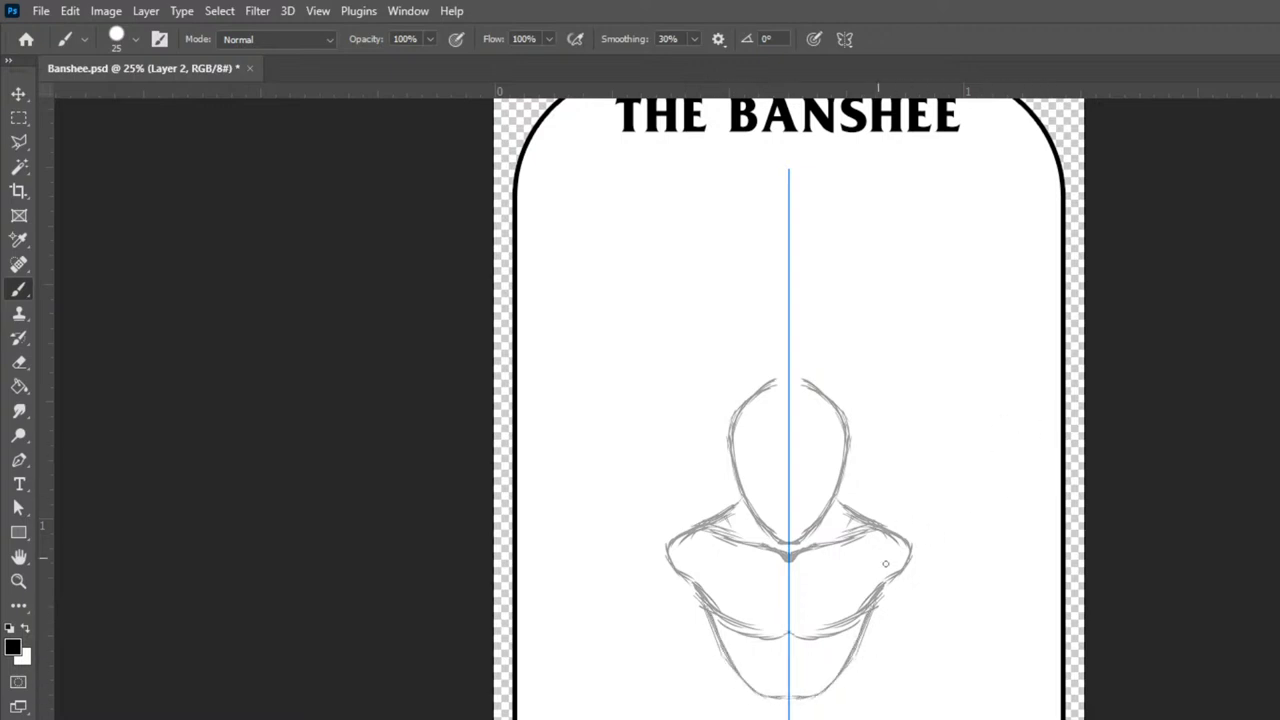
- Sketch short upper arms hanging down from the shoulders beside the rib cage
{"action": "left_click_drag", "start_coordinate": [877, 608], "coordinate": [876, 634]}
{"action": "left_click_drag", "start_coordinate": [910, 556], "coordinate": [886, 650]}
{"action": "mouse_move", "coordinate": [900, 606]}
{"action": "left_mouse_down"}
{"action": "mouse_move", "coordinate": [872, 668]}
{"action": "mouse_move", "coordinate": [896, 644]}
{"action": "left_mouse_up"}
{"action": "left_click_drag", "start_coordinate": [912, 562], "coordinate": [896, 661]}
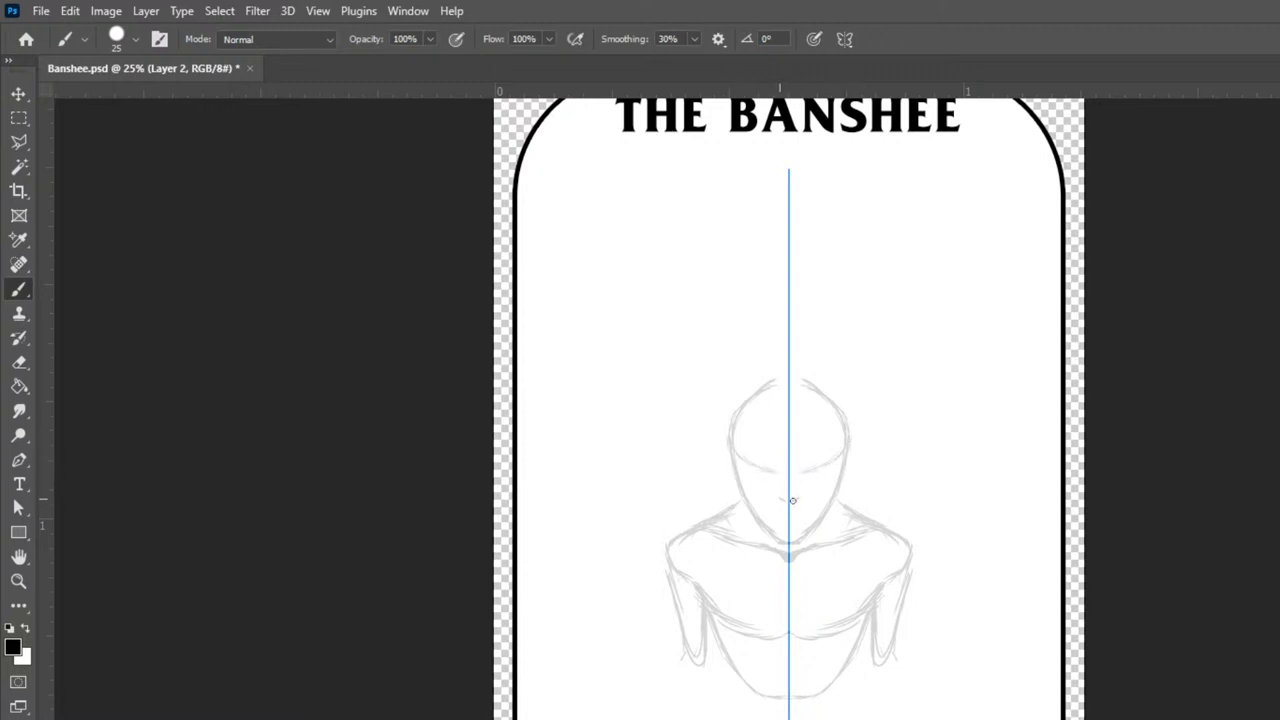
- Sketch the nose base and, with a 15 px brush, the narrow angry eyes and frowning brows
{"action": "left_click_drag", "start_coordinate": [788, 500], "coordinate": [790, 504]}
{"action": "key", "text": "ctrl+plus"}
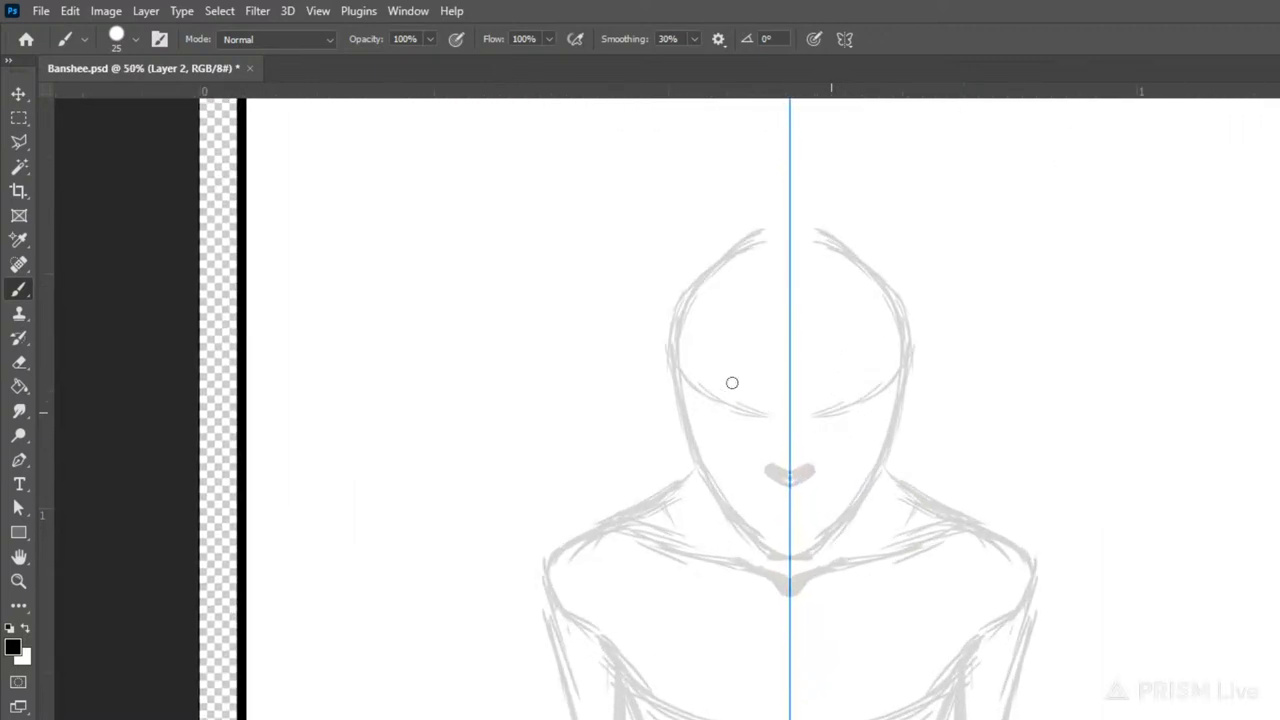
{"action": "key", "text": "bracketleft"}
{"action": "left_click_drag", "start_coordinate": [700, 390], "coordinate": [759, 407]}
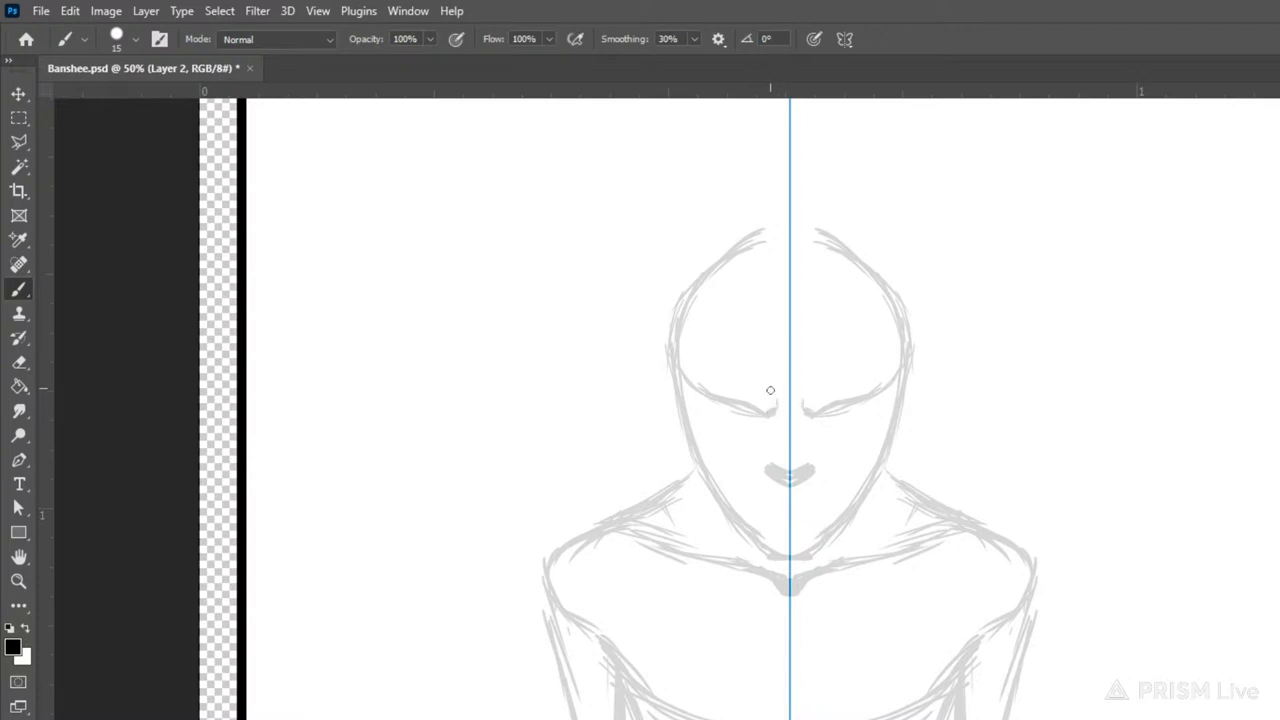
{"action": "left_click_drag", "start_coordinate": [774, 404], "coordinate": [768, 376]}
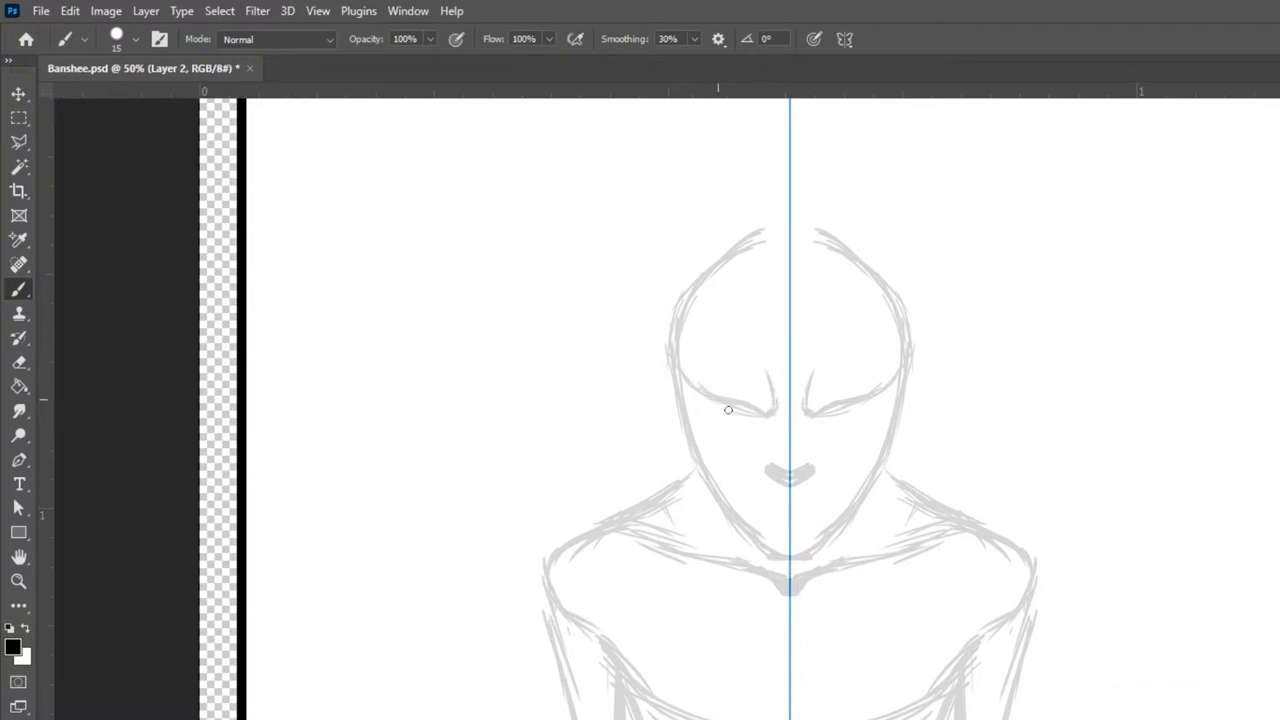
{"action": "mouse_move", "coordinate": [718, 380]}
{"action": "left_mouse_down"}
{"action": "mouse_move", "coordinate": [754, 382]}
{"action": "mouse_move", "coordinate": [723, 384]}
{"action": "mouse_move", "coordinate": [764, 398]}
{"action": "mouse_move", "coordinate": [707, 381]}
{"action": "left_mouse_up"}
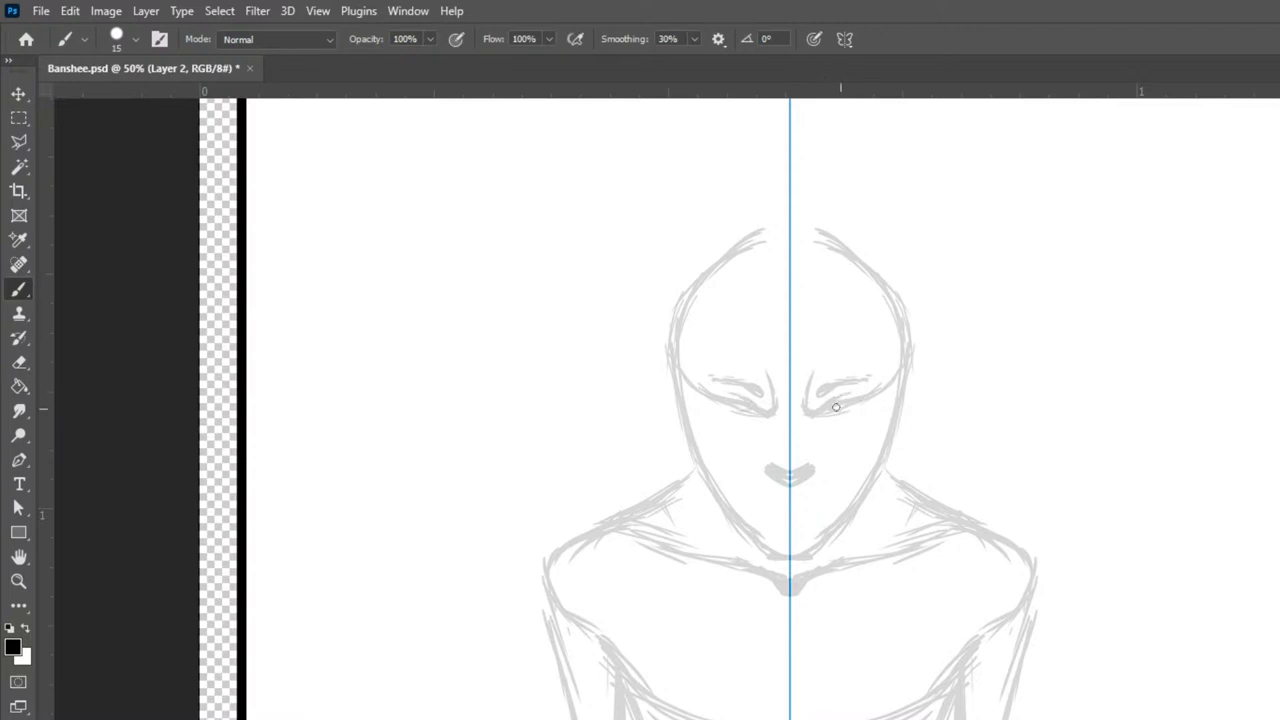
{"action": "left_click_drag", "start_coordinate": [826, 414], "coordinate": [859, 409]}
- Sketch the open mouth and nose details on the face, and add ears at the sides of the head
{"action": "mouse_move", "coordinate": [755, 503]}
{"action": "left_mouse_down"}
{"action": "mouse_move", "coordinate": [767, 488]}
{"action": "mouse_move", "coordinate": [790, 491]}
{"action": "left_mouse_up"}
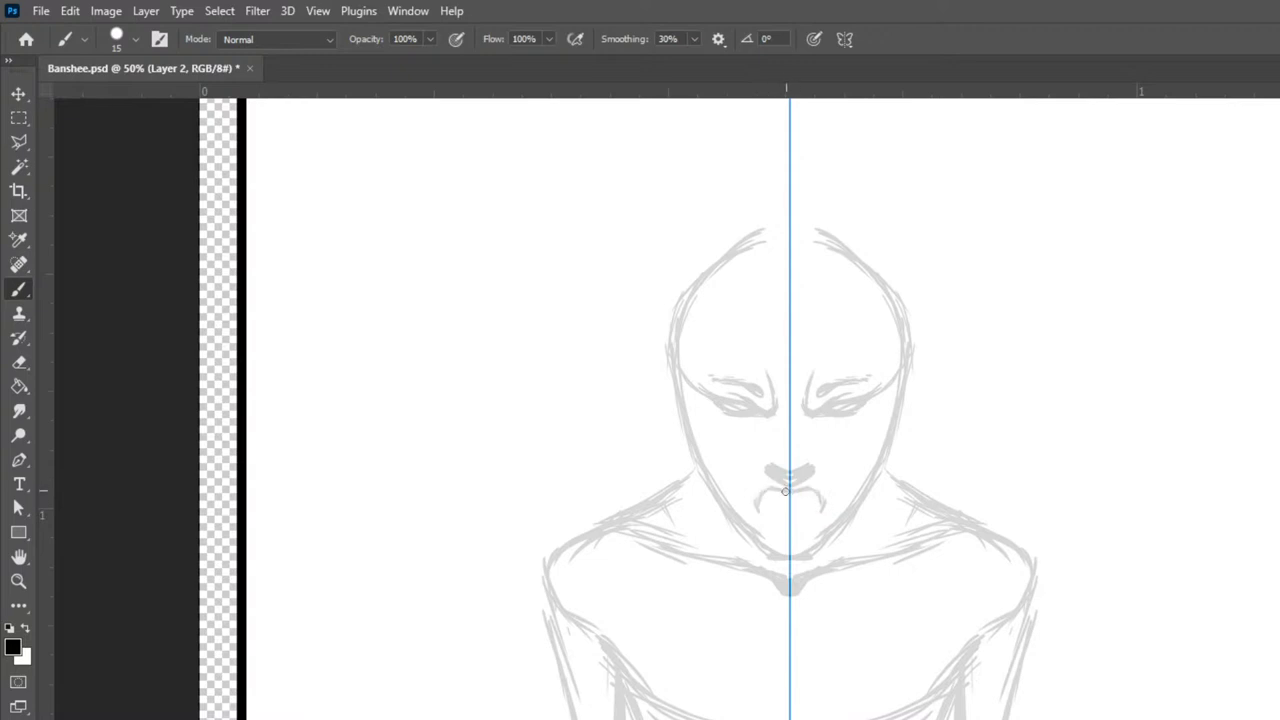
{"action": "mouse_move", "coordinate": [821, 500]}
{"action": "left_mouse_down"}
{"action": "mouse_move", "coordinate": [799, 533]}
{"action": "mouse_move", "coordinate": [812, 511]}
{"action": "mouse_move", "coordinate": [786, 529]}
{"action": "mouse_move", "coordinate": [770, 479]}
{"action": "mouse_move", "coordinate": [811, 484]}
{"action": "left_mouse_up"}
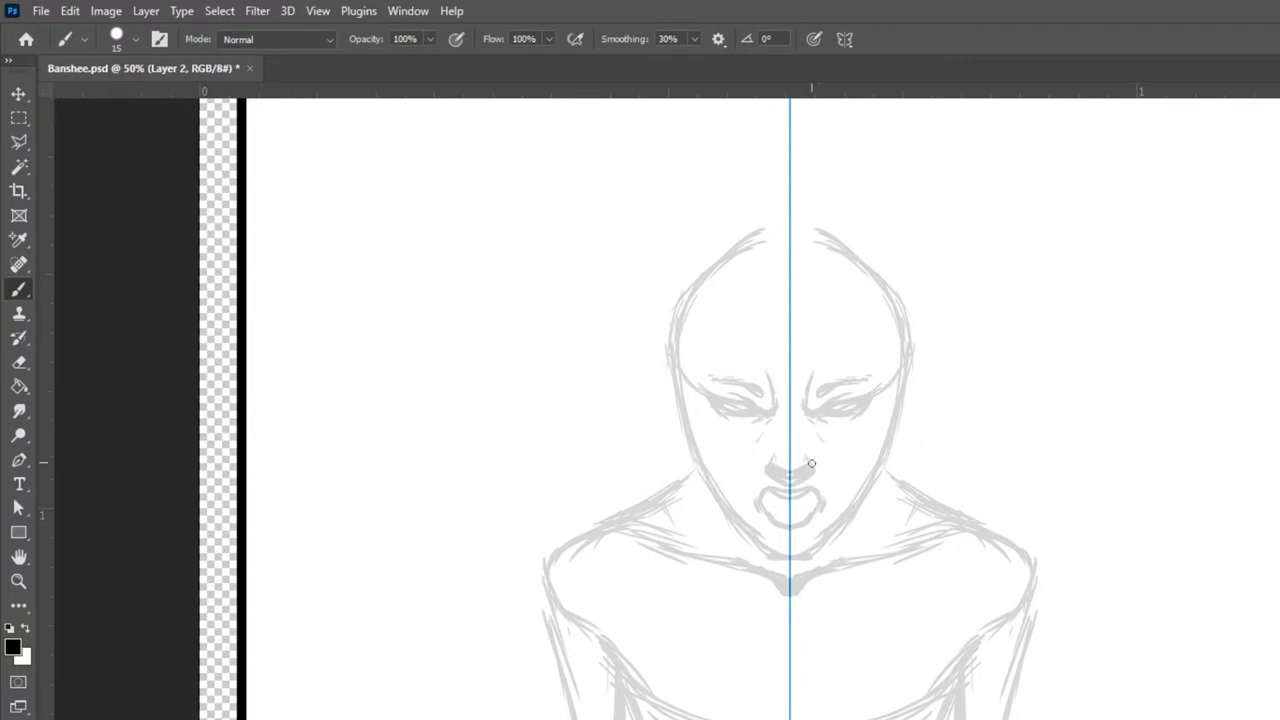
{"action": "left_click_drag", "start_coordinate": [790, 434], "coordinate": [798, 450]}
{"action": "left_click_drag", "start_coordinate": [670, 371], "coordinate": [675, 438]}
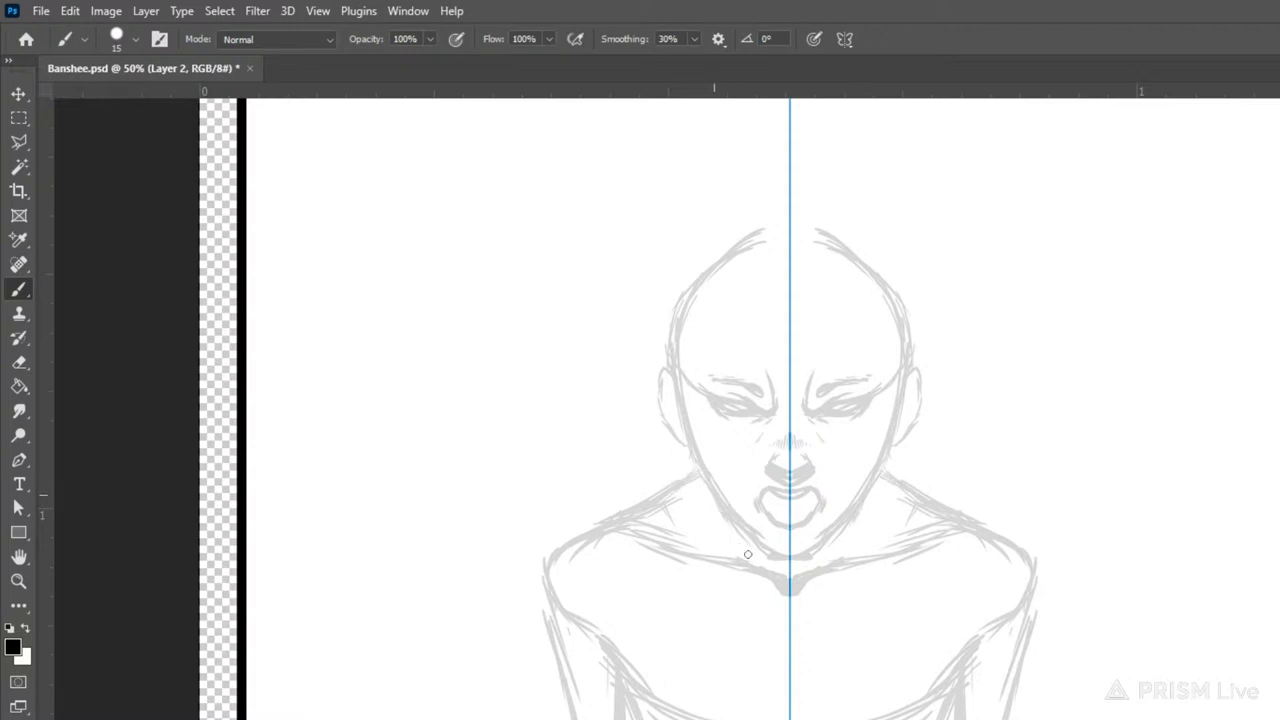
- Add hatching at the neck and collarbones, and draw larger rounded caps over both shoulders
{"action": "mouse_move", "coordinate": [912, 500]}
{"action": "left_mouse_down"}
{"action": "mouse_move", "coordinate": [900, 517]}
{"action": "mouse_move", "coordinate": [911, 513]}
{"action": "left_mouse_up"}
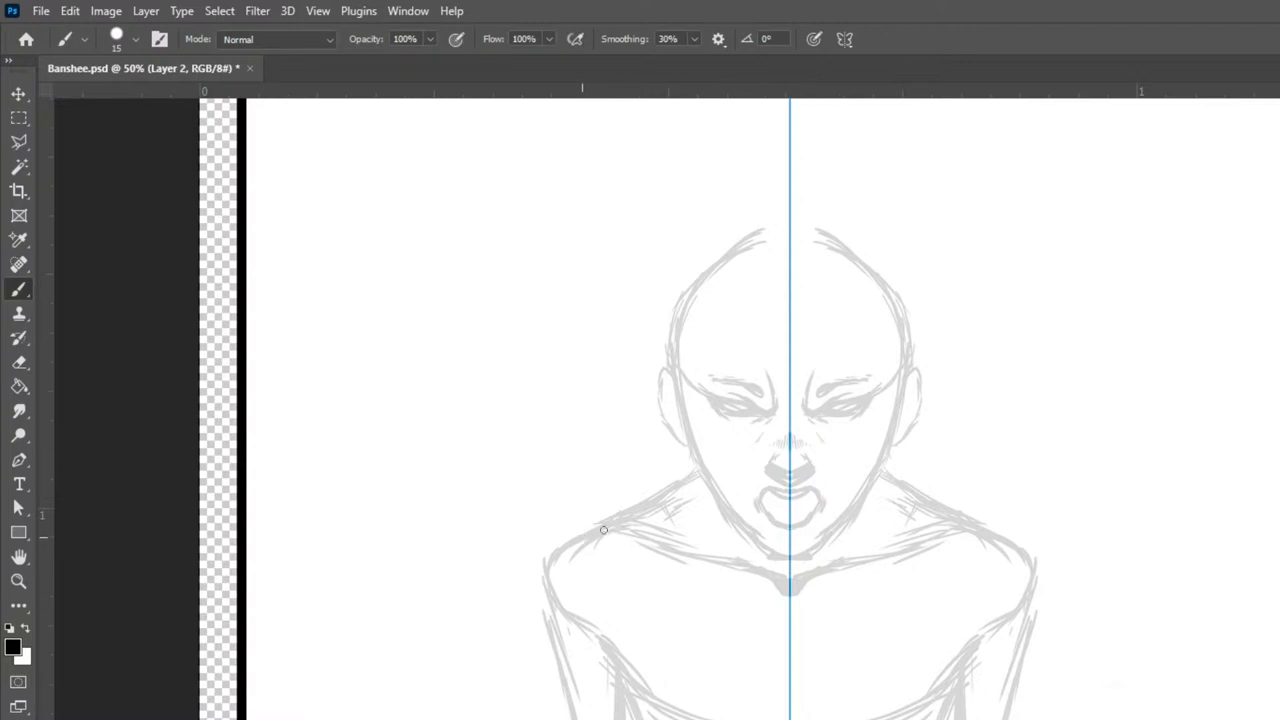
{"action": "left_click_drag", "start_coordinate": [650, 536], "coordinate": [706, 553]}
{"action": "mouse_move", "coordinate": [554, 608]}
{"action": "left_mouse_down"}
{"action": "mouse_move", "coordinate": [553, 518]}
{"action": "mouse_move", "coordinate": [625, 508]}
{"action": "mouse_move", "coordinate": [575, 511]}
{"action": "mouse_move", "coordinate": [529, 546]}
{"action": "mouse_move", "coordinate": [598, 616]}
{"action": "left_mouse_up"}
{"action": "mouse_move", "coordinate": [598, 615]}
{"action": "left_mouse_down"}
{"action": "mouse_move", "coordinate": [528, 563]}
{"action": "mouse_move", "coordinate": [606, 505]}
{"action": "left_mouse_up"}
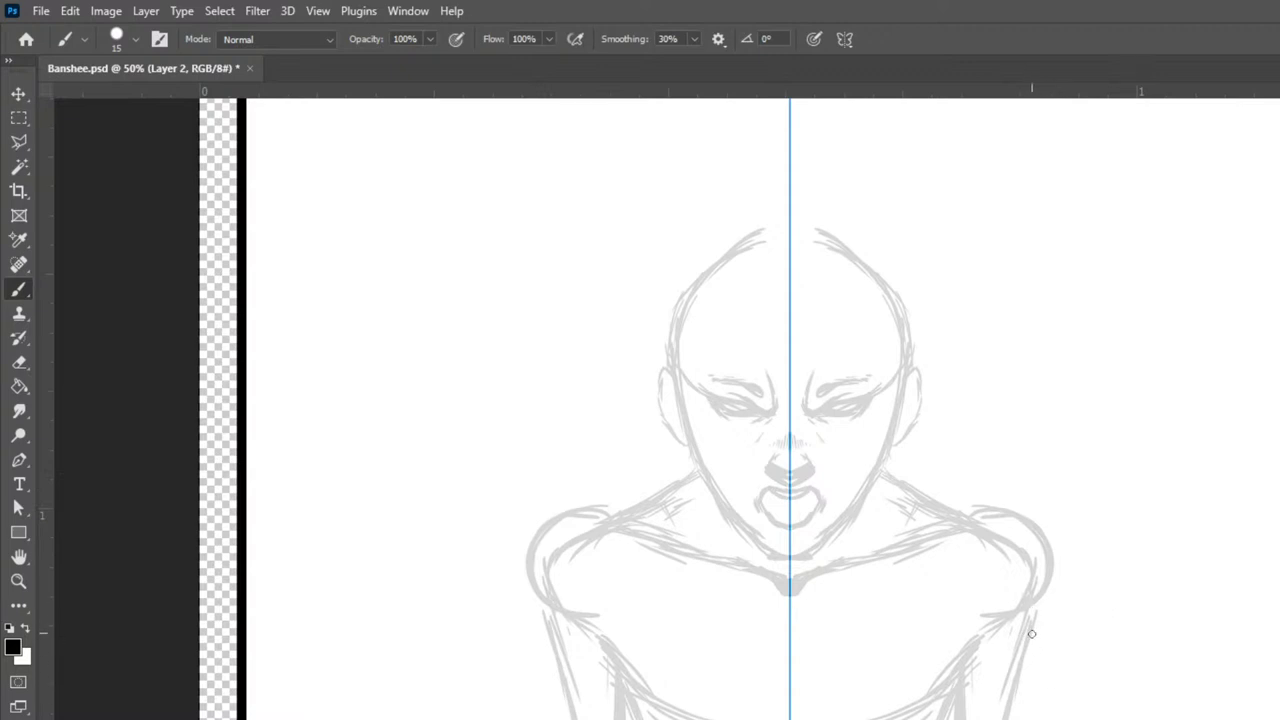
- Erase the upper-arm lines below the shoulders at a brush size of 40 px
{"action": "key", "text": "bracketright"}
{"action": "key", "text": "bracketright"}
{"action": "key", "text": "bracketright"}
{"action": "key", "text": "bracketright"}
{"action": "key", "text": "bracketright"}
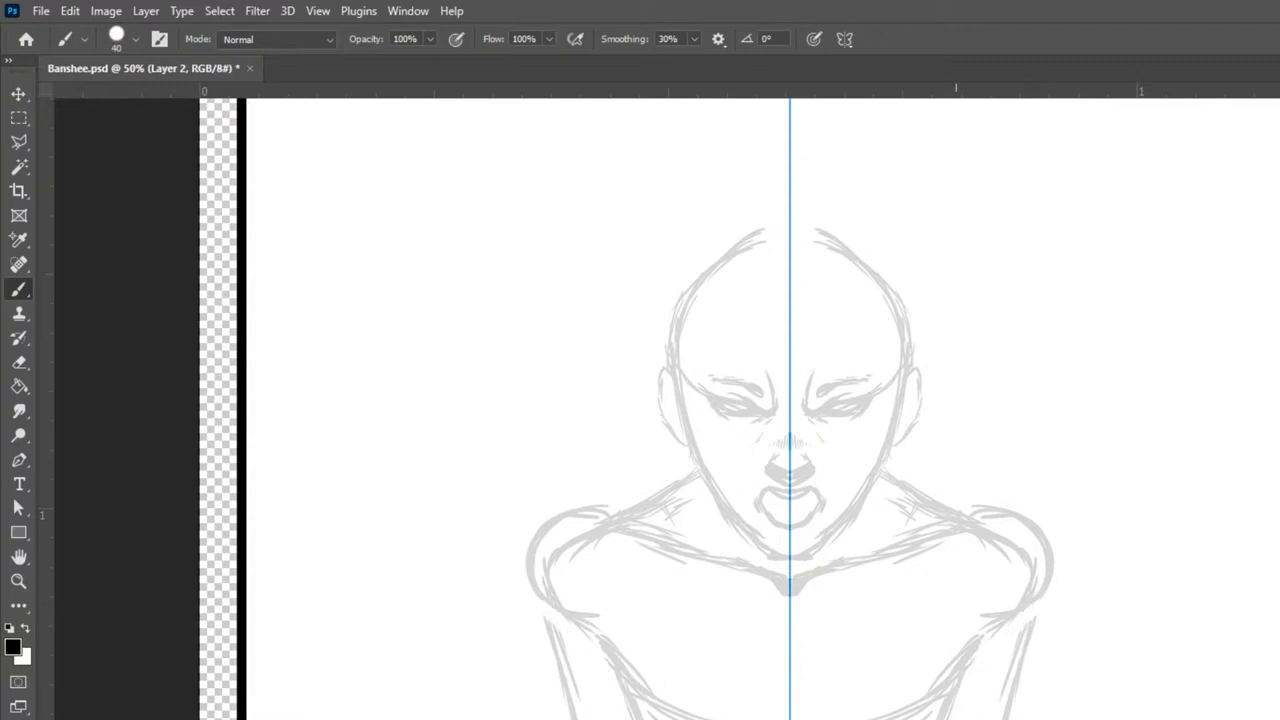
{"action": "left_click_drag", "start_coordinate": [1034, 612], "coordinate": [1004, 716]}
{"action": "left_click_drag", "start_coordinate": [1040, 633], "coordinate": [1006, 716]}
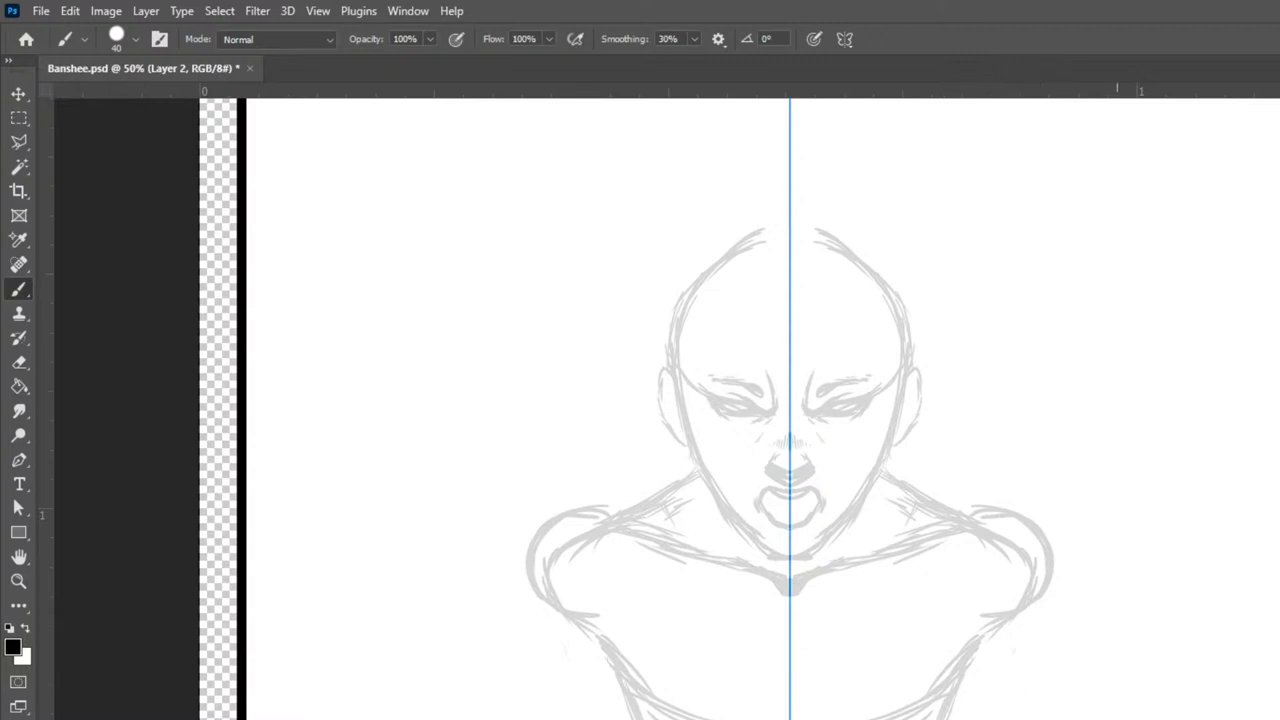
- Sketch a V-shaped neckline across the chest and the waist lines beneath the rib cage with a 10 px brush
{"action": "key", "text": "bracketleft"}
{"action": "key", "text": "bracketleft"}
{"action": "key", "text": "bracketleft"}
{"action": "key", "text": "bracketleft"}
{"action": "left_click_drag", "start_coordinate": [1085, 630], "coordinate": [1123, 467]}
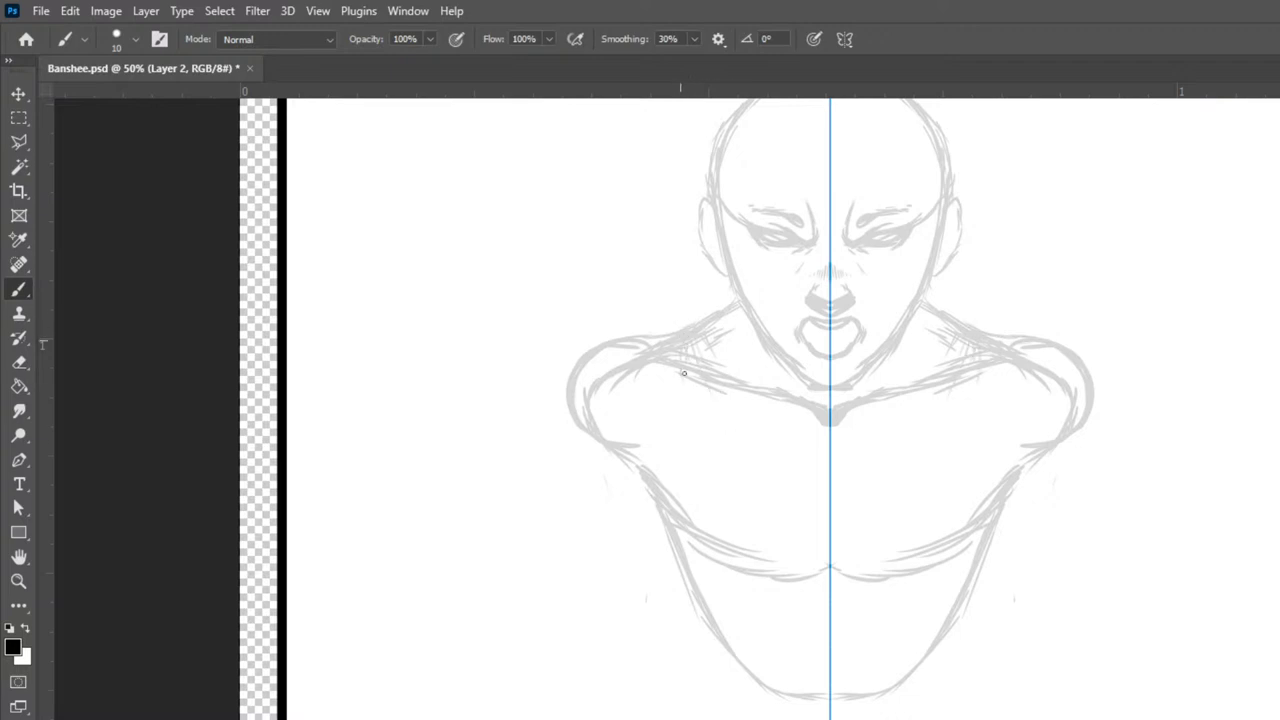
{"action": "left_click_drag", "start_coordinate": [685, 378], "coordinate": [756, 490]}
{"action": "left_click_drag", "start_coordinate": [704, 410], "coordinate": [741, 467]}
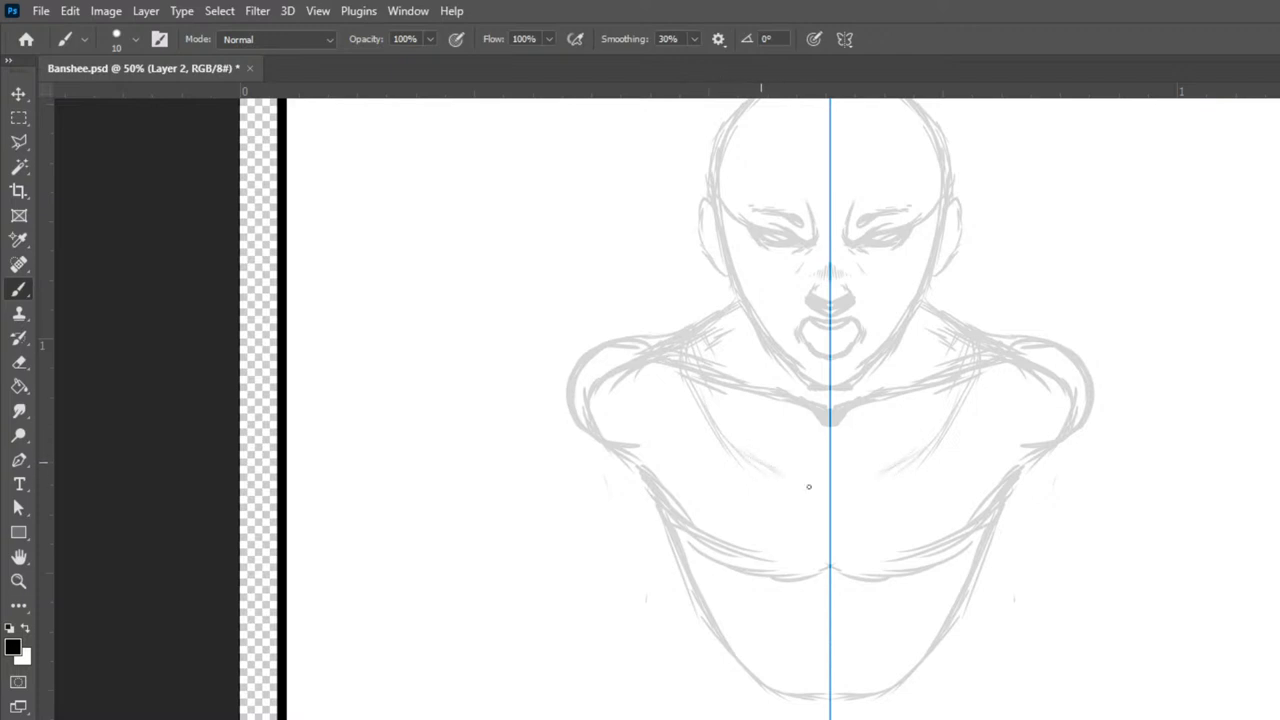
{"action": "left_click_drag", "start_coordinate": [796, 480], "coordinate": [824, 497]}
{"action": "left_click_drag", "start_coordinate": [685, 382], "coordinate": [695, 416]}
{"action": "mouse_move", "coordinate": [721, 655]}
{"action": "left_mouse_down"}
{"action": "mouse_move", "coordinate": [701, 718]}
{"action": "mouse_move", "coordinate": [703, 702]}
{"action": "left_mouse_up"}
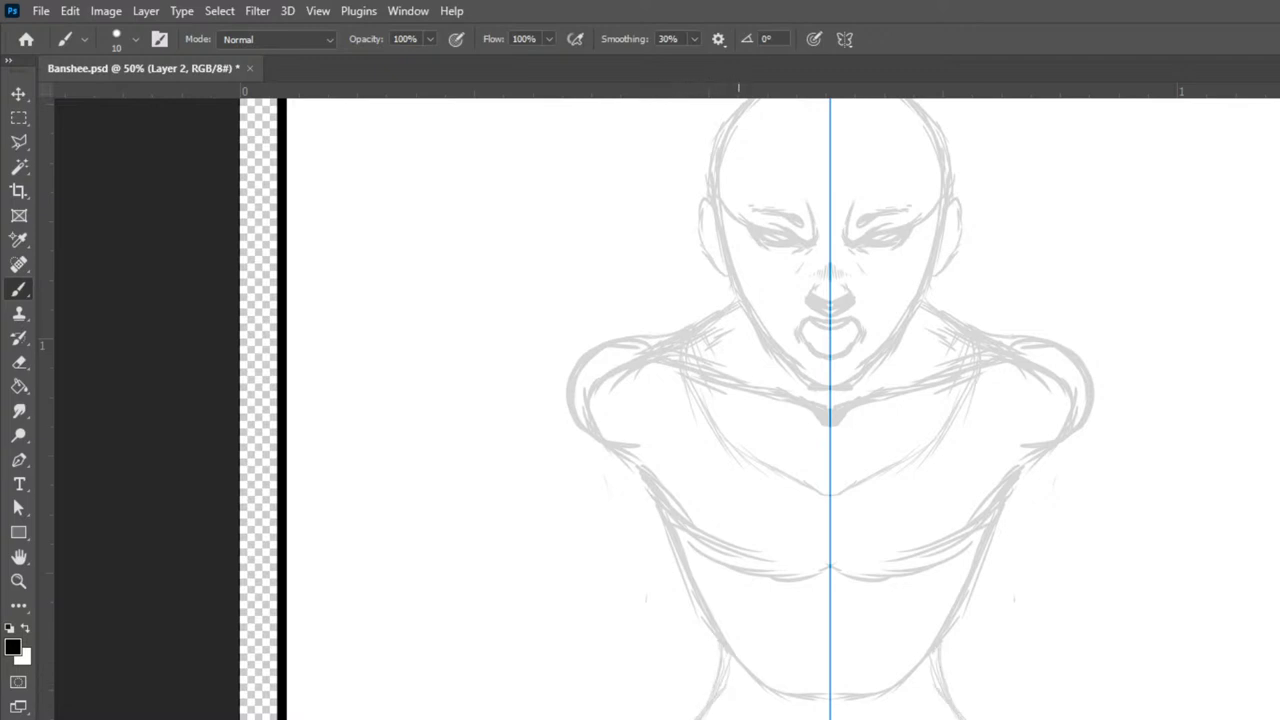
{"action": "left_click_drag", "start_coordinate": [955, 703], "coordinate": [944, 654]}
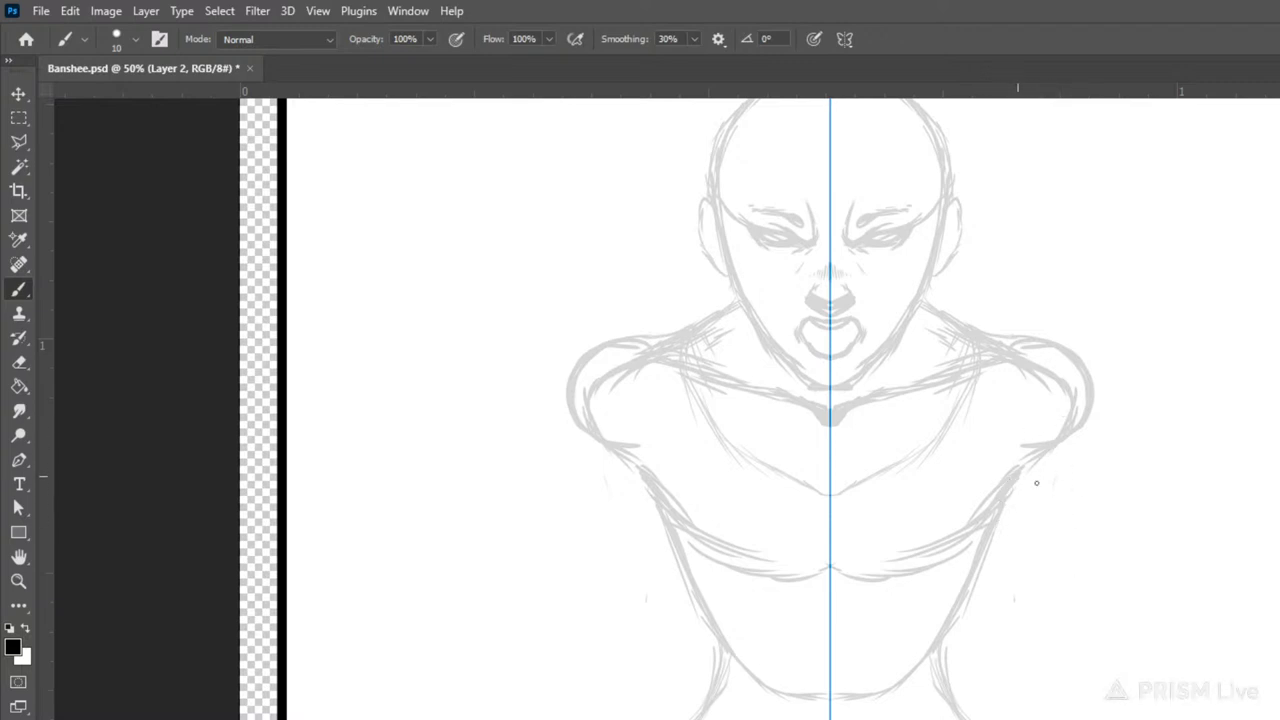
- Sketch the inner and outer contours of the arms extending downward and outward from the shoulders
{"action": "left_click_drag", "start_coordinate": [1024, 488], "coordinate": [1052, 540]}
{"action": "left_click_drag", "start_coordinate": [1010, 486], "coordinate": [1052, 546]}
{"action": "left_click_drag", "start_coordinate": [1016, 496], "coordinate": [1072, 574]}
{"action": "left_click_drag", "start_coordinate": [1101, 450], "coordinate": [1156, 600]}
{"action": "left_click_drag", "start_coordinate": [1033, 513], "coordinate": [1092, 608]}
{"action": "left_click_drag", "start_coordinate": [1058, 548], "coordinate": [1106, 632]}
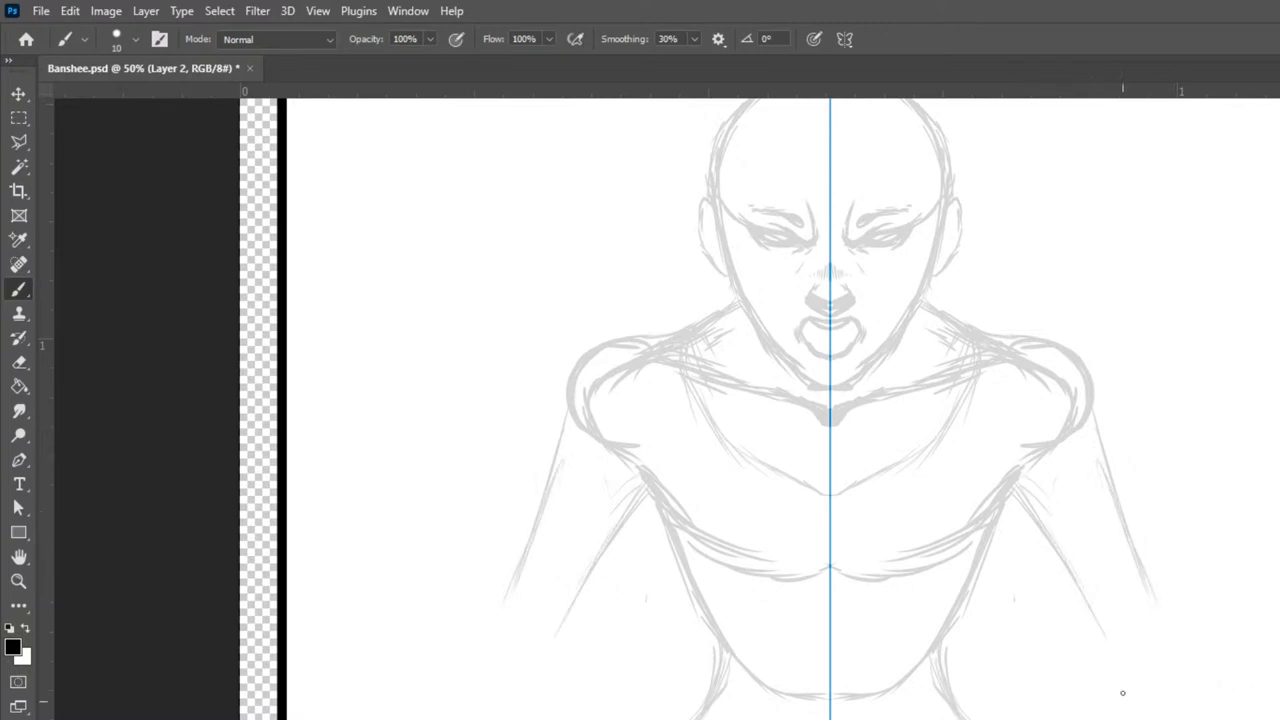
- Sketch the rounded palms, wrists and outermost digits of both raised hands beside the upper arms
{"action": "left_click_drag", "start_coordinate": [1124, 687], "coordinate": [1140, 712]}
{"action": "mouse_move", "coordinate": [1108, 662]}
{"action": "left_mouse_down"}
{"action": "mouse_move", "coordinate": [1125, 693]}
{"action": "mouse_move", "coordinate": [1086, 640]}
{"action": "mouse_move", "coordinate": [1101, 675]}
{"action": "mouse_move", "coordinate": [1149, 593]}
{"action": "mouse_move", "coordinate": [1103, 655]}
{"action": "mouse_move", "coordinate": [1160, 599]}
{"action": "mouse_move", "coordinate": [1134, 620]}
{"action": "mouse_move", "coordinate": [1157, 610]}
{"action": "mouse_move", "coordinate": [1177, 648]}
{"action": "mouse_move", "coordinate": [1184, 614]}
{"action": "mouse_move", "coordinate": [1179, 691]}
{"action": "mouse_move", "coordinate": [1188, 637]}
{"action": "mouse_move", "coordinate": [1134, 694]}
{"action": "left_mouse_up"}
{"action": "mouse_move", "coordinate": [1188, 656]}
{"action": "left_mouse_down"}
{"action": "mouse_move", "coordinate": [1214, 586]}
{"action": "mouse_move", "coordinate": [1172, 609]}
{"action": "mouse_move", "coordinate": [1209, 572]}
{"action": "mouse_move", "coordinate": [1191, 509]}
{"action": "mouse_move", "coordinate": [1192, 539]}
{"action": "mouse_move", "coordinate": [1200, 517]}
{"action": "mouse_move", "coordinate": [1219, 555]}
{"action": "mouse_move", "coordinate": [1206, 520]}
{"action": "mouse_move", "coordinate": [1220, 556]}
{"action": "left_mouse_up"}
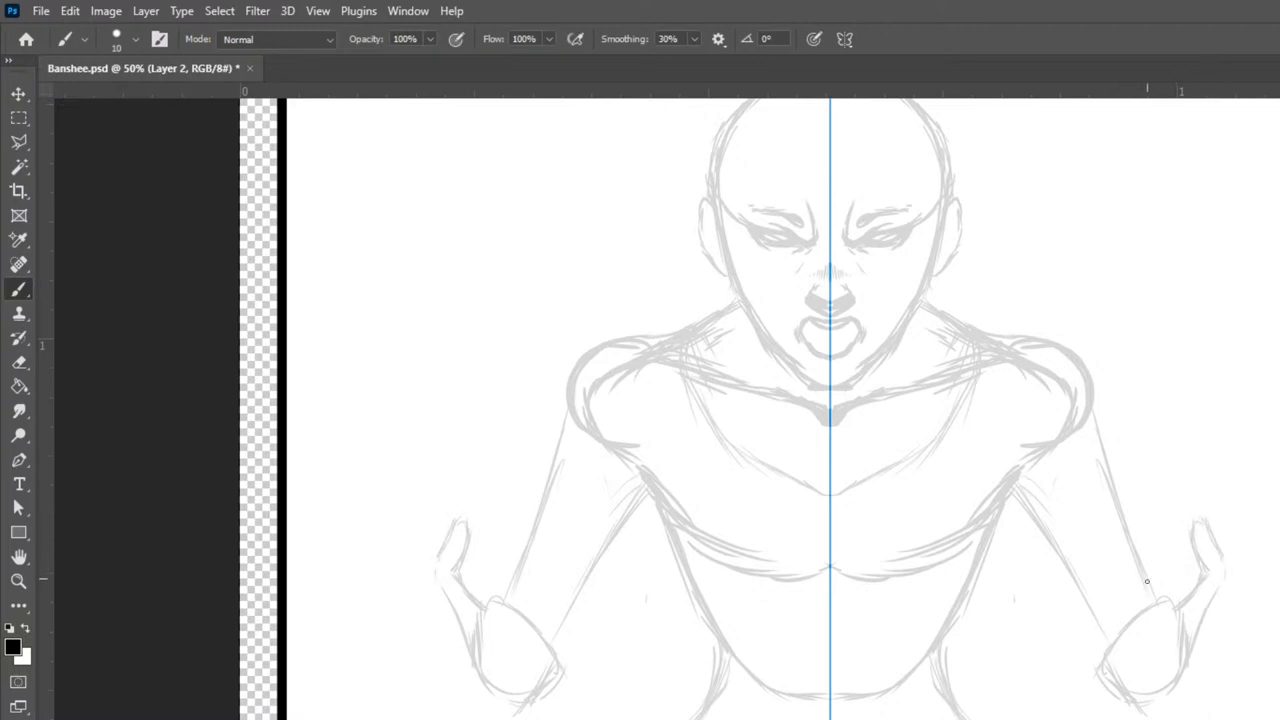
- Draw the three middle fingers rising from the palm of each hand
{"action": "mouse_move", "coordinate": [1163, 621]}
{"action": "left_mouse_down"}
{"action": "mouse_move", "coordinate": [1152, 558]}
{"action": "mouse_move", "coordinate": [1174, 582]}
{"action": "left_mouse_up"}
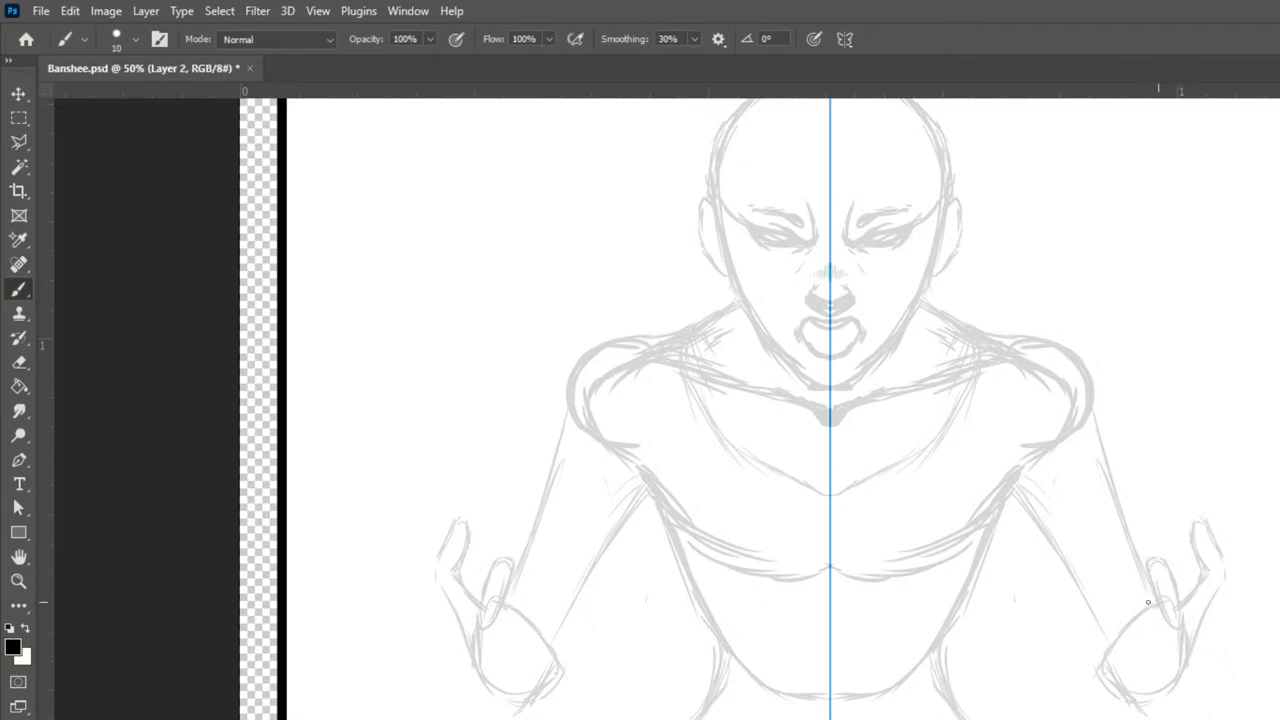
{"action": "mouse_move", "coordinate": [1133, 589]}
{"action": "left_mouse_down"}
{"action": "mouse_move", "coordinate": [1107, 560]}
{"action": "mouse_move", "coordinate": [1137, 591]}
{"action": "mouse_move", "coordinate": [1113, 569]}
{"action": "mouse_move", "coordinate": [1114, 601]}
{"action": "mouse_move", "coordinate": [1101, 581]}
{"action": "mouse_move", "coordinate": [1126, 623]}
{"action": "mouse_move", "coordinate": [1108, 584]}
{"action": "mouse_move", "coordinate": [1125, 610]}
{"action": "left_mouse_up"}
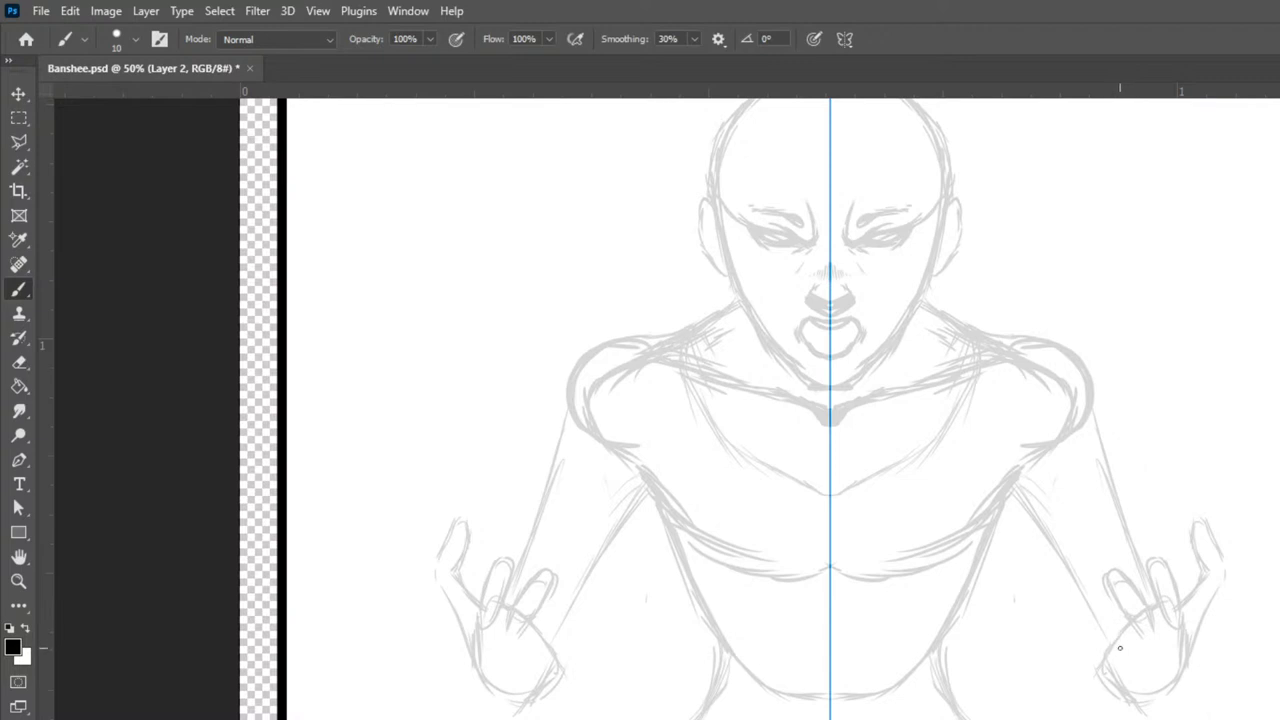
{"action": "left_click_drag", "start_coordinate": [1112, 642], "coordinate": [1097, 633]}
{"action": "left_click_drag", "start_coordinate": [1095, 592], "coordinate": [1121, 621]}
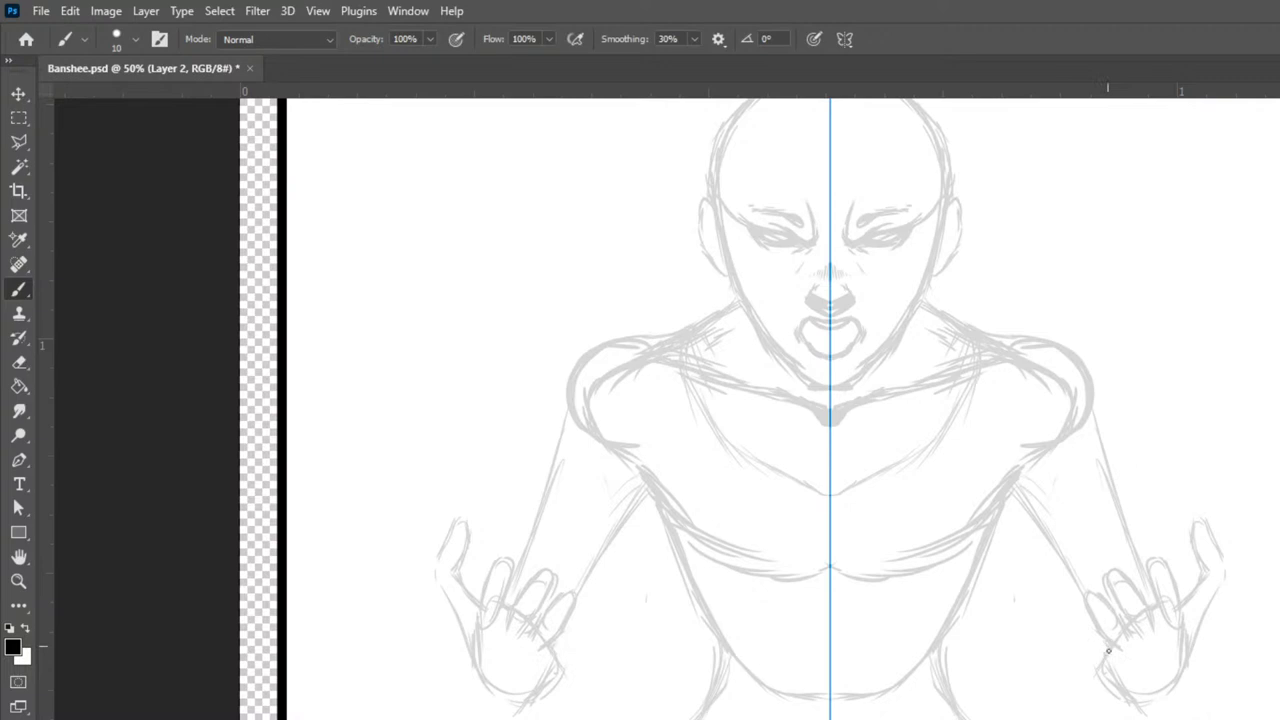
- Sketch the innermost digit on each hand and add crease lines across the palms
{"action": "mouse_move", "coordinate": [1083, 649]}
{"action": "left_mouse_down"}
{"action": "mouse_move", "coordinate": [1103, 655]}
{"action": "mouse_move", "coordinate": [1073, 660]}
{"action": "left_mouse_up"}
{"action": "left_click_drag", "start_coordinate": [1062, 642], "coordinate": [1054, 622]}
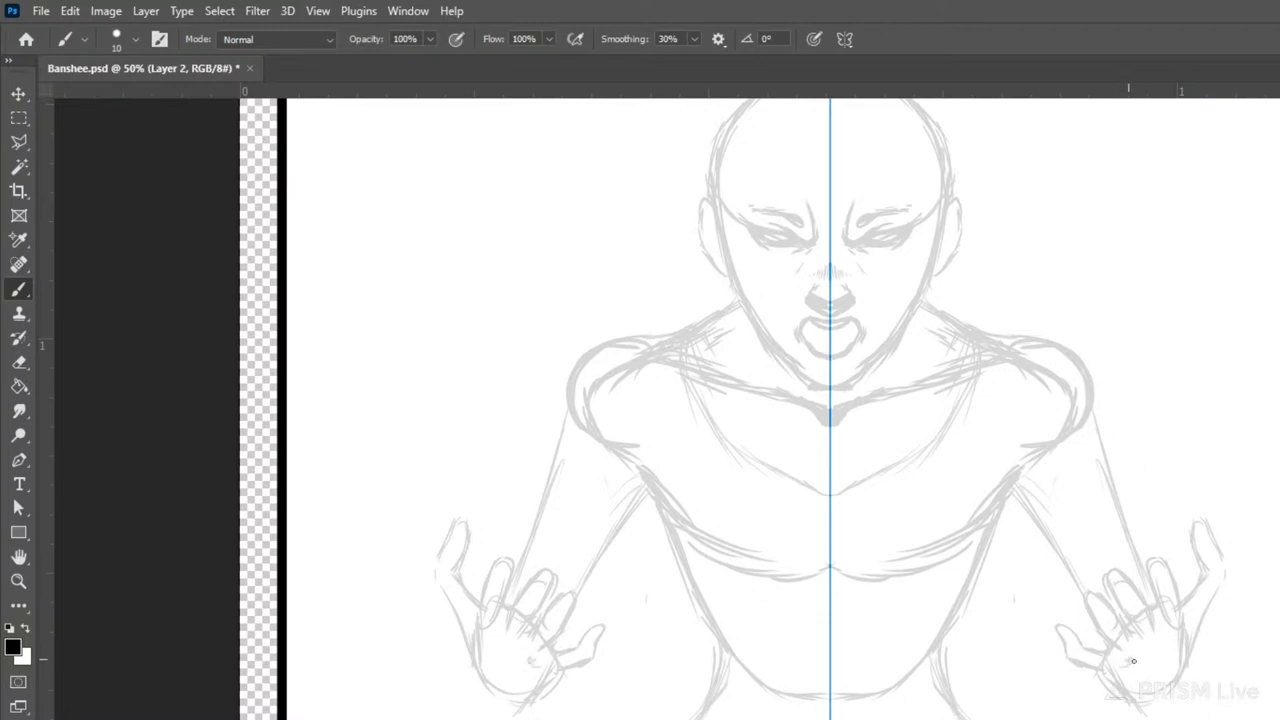
{"action": "left_click_drag", "start_coordinate": [1132, 665], "coordinate": [1142, 673]}
{"action": "left_click_drag", "start_coordinate": [1169, 648], "coordinate": [1168, 672]}
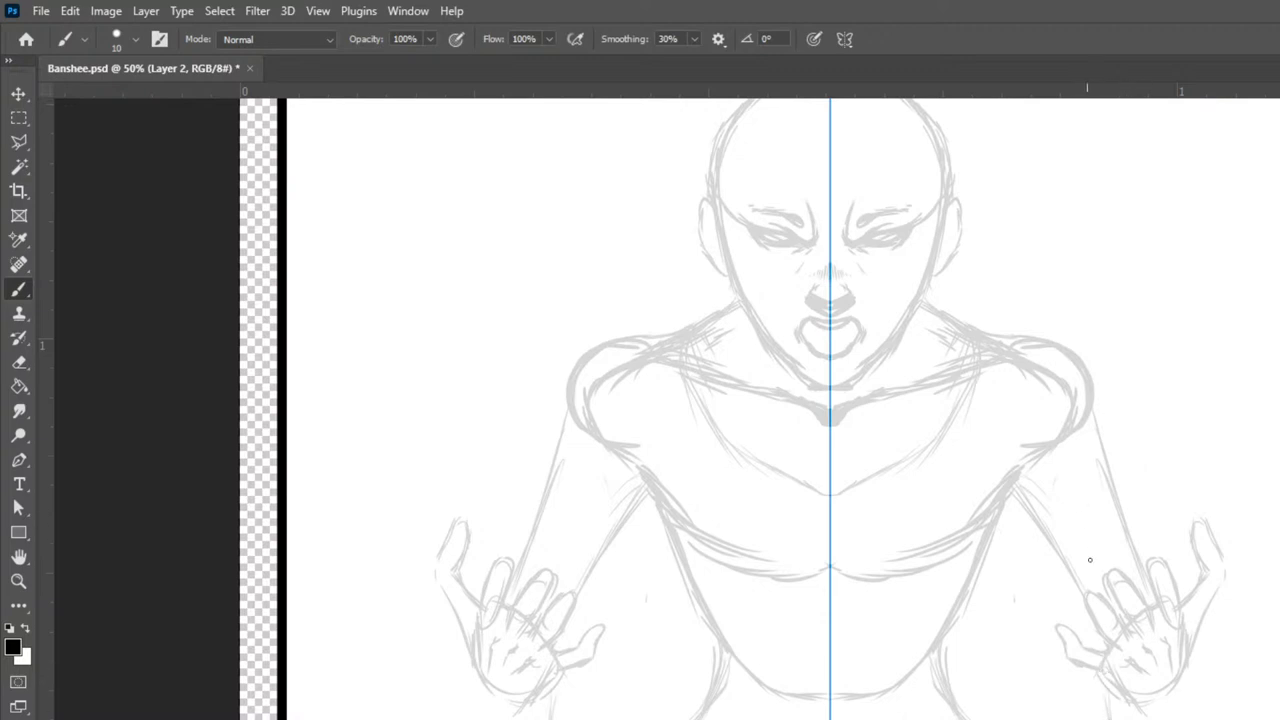
- Draw the forearms extending below the hands, with loose, wavy sleeve edges hanging along their inner sides
{"action": "left_click_drag", "start_coordinate": [1110, 683], "coordinate": [1112, 719]}
{"action": "left_click_drag", "start_coordinate": [1181, 716], "coordinate": [1177, 697]}
{"action": "left_click_drag", "start_coordinate": [594, 708], "coordinate": [572, 664]}
{"action": "left_click_drag", "start_coordinate": [568, 716], "coordinate": [571, 689]}
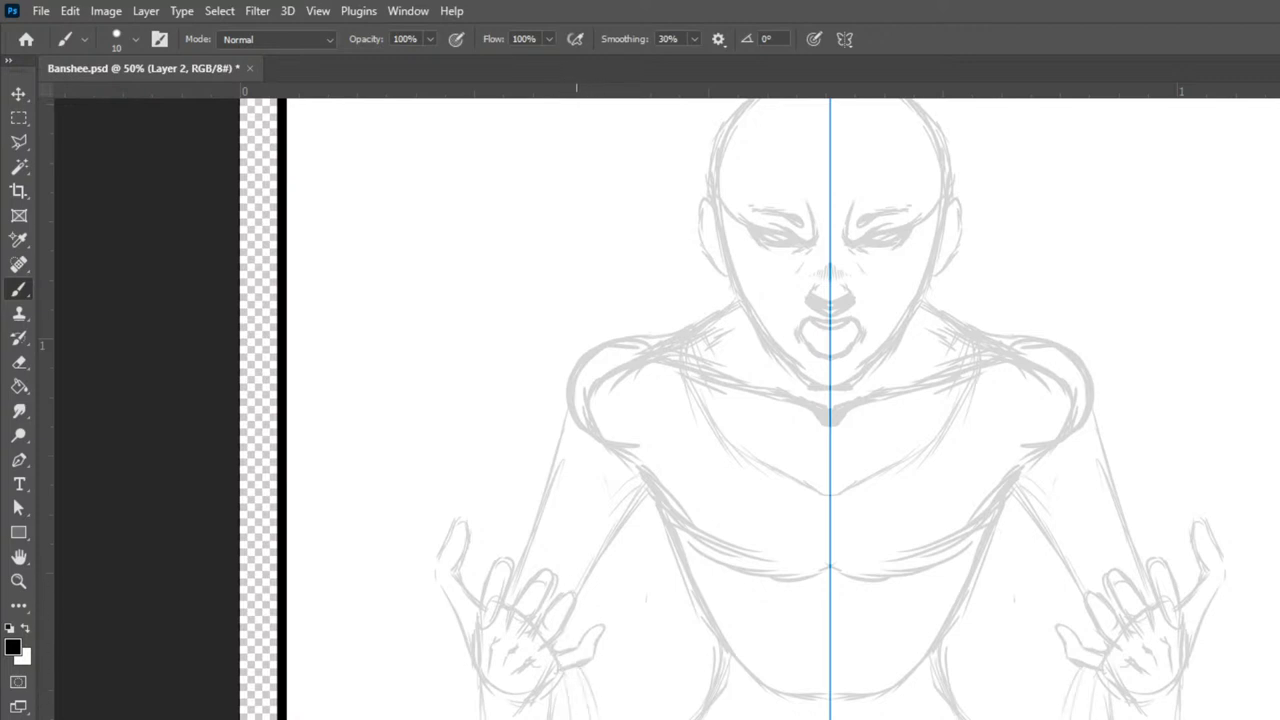
{"action": "left_click_drag", "start_coordinate": [472, 688], "coordinate": [474, 719]}
{"action": "left_click_drag", "start_coordinate": [1203, 697], "coordinate": [1230, 548]}
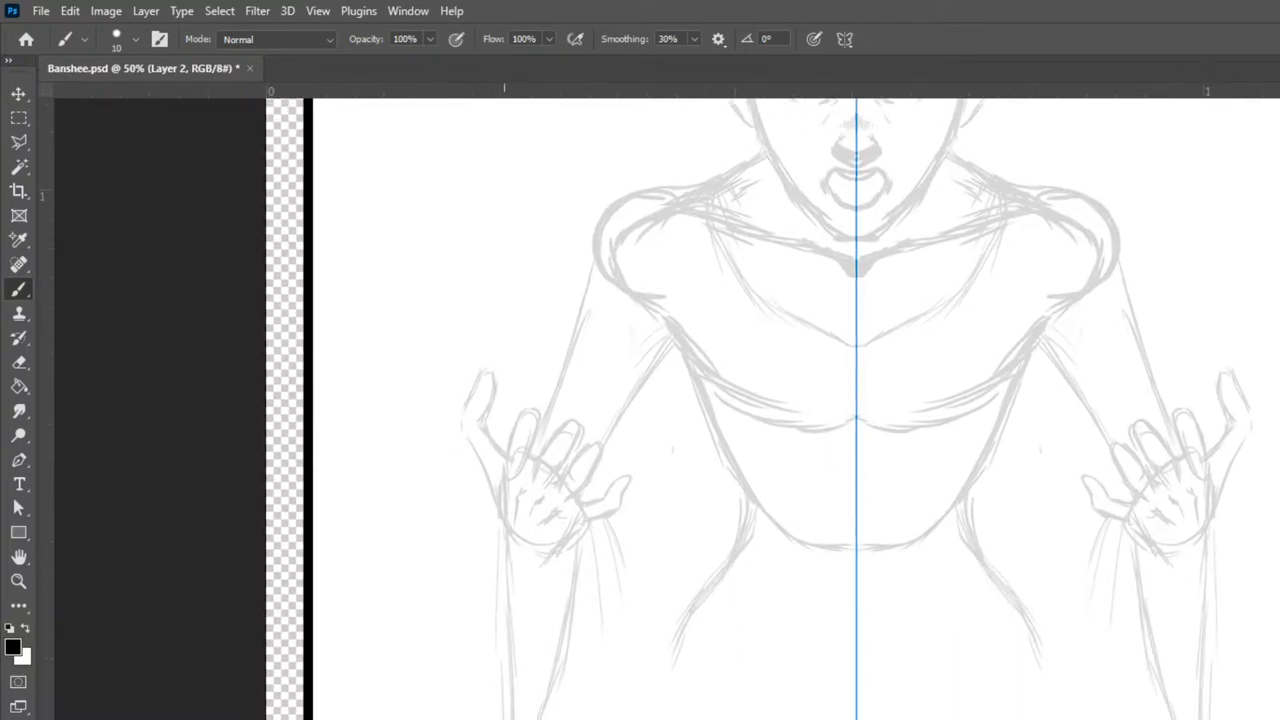
{"action": "left_click_drag", "start_coordinate": [563, 719], "coordinate": [581, 607]}
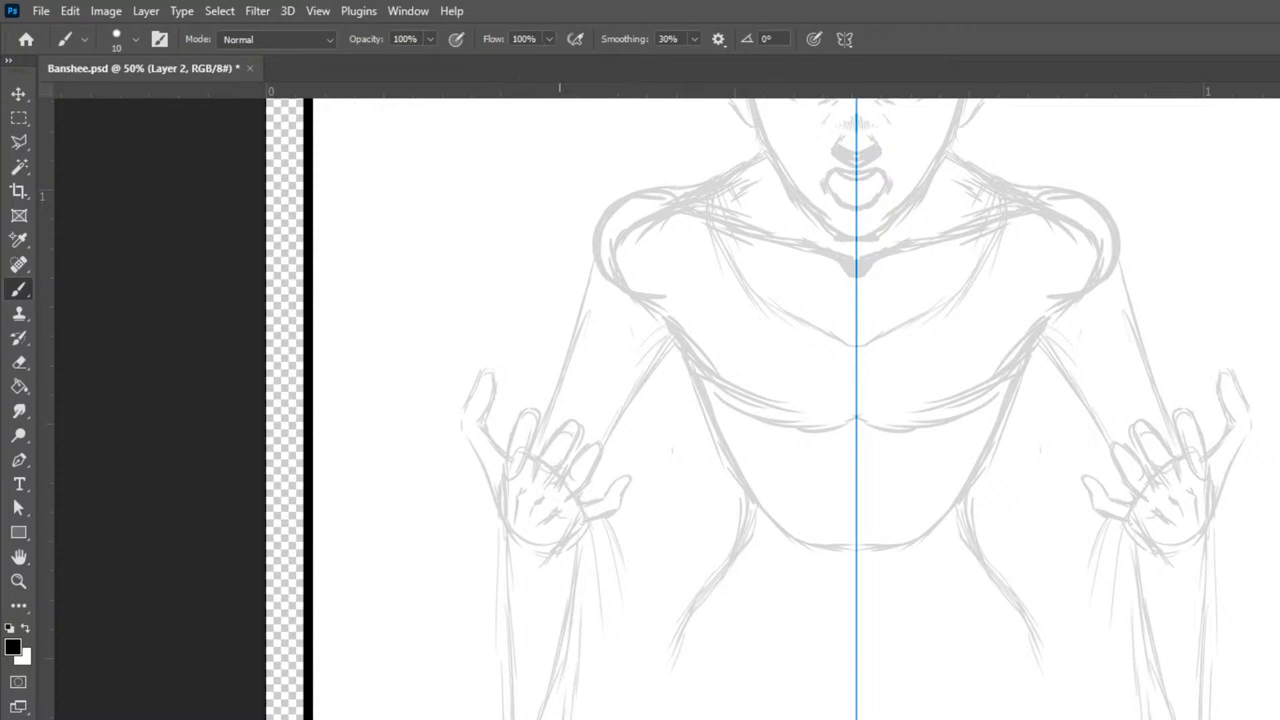
{"action": "mouse_move", "coordinate": [577, 719]}
{"action": "left_mouse_down"}
{"action": "mouse_move", "coordinate": [578, 626]}
{"action": "mouse_move", "coordinate": [567, 632]}
{"action": "left_mouse_up"}
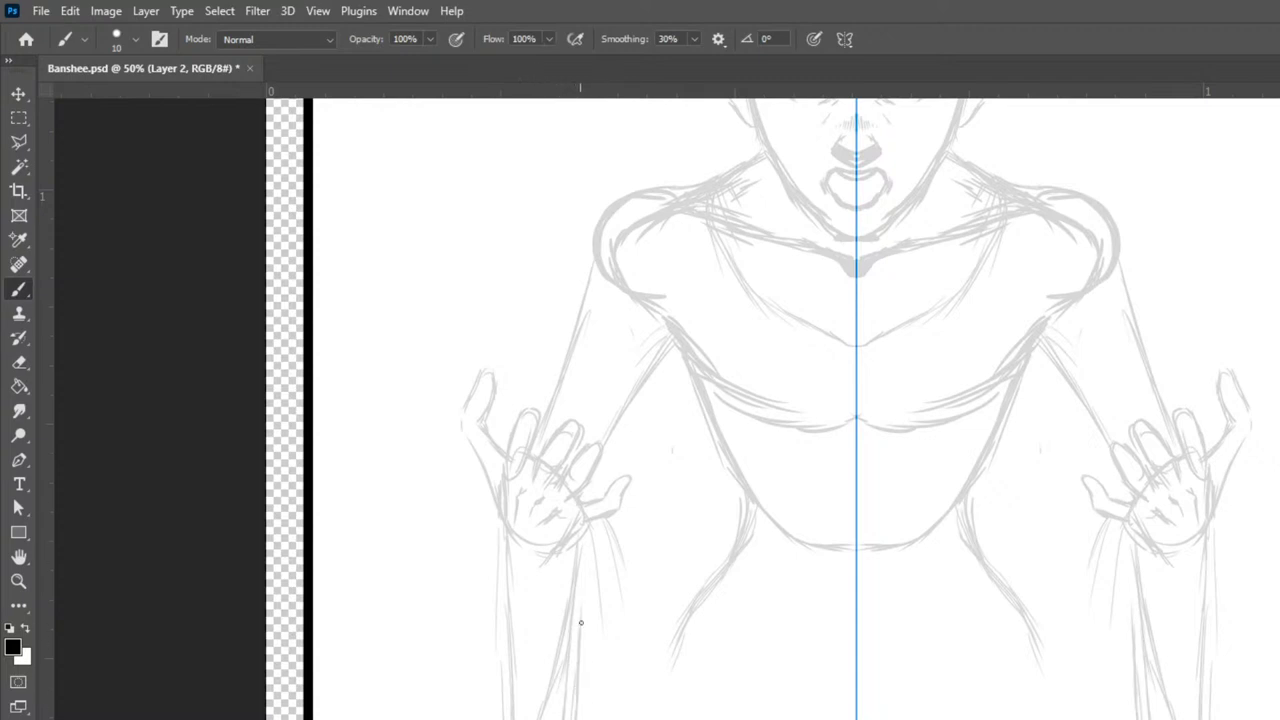
{"action": "mouse_move", "coordinate": [597, 719]}
{"action": "left_mouse_down"}
{"action": "mouse_move", "coordinate": [593, 676]}
{"action": "mouse_move", "coordinate": [621, 621]}
{"action": "left_mouse_up"}
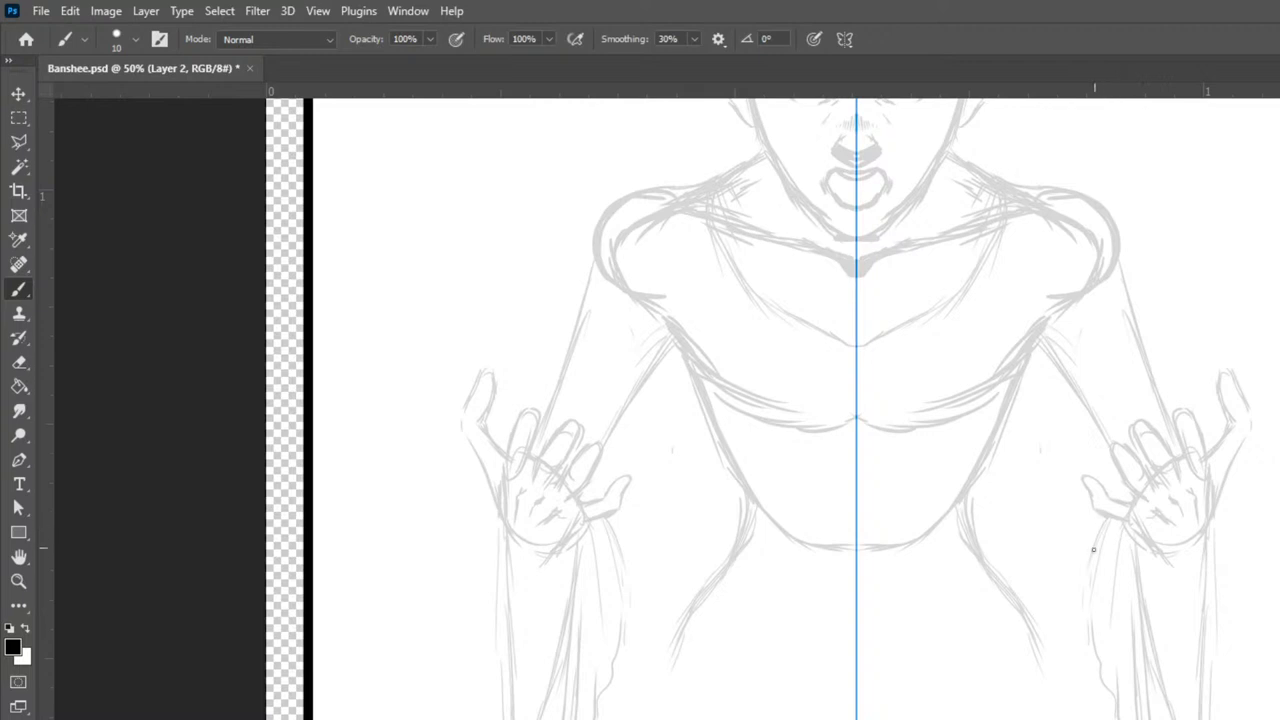
- Sketch long drapery lines from the armpits down to the sleeves, and add contour strokes along the sides of the torso
{"action": "mouse_move", "coordinate": [1090, 605]}
{"action": "left_mouse_down"}
{"action": "mouse_move", "coordinate": [1074, 473]}
{"action": "mouse_move", "coordinate": [1085, 595]}
{"action": "mouse_move", "coordinate": [1009, 348]}
{"action": "left_mouse_up"}
{"action": "mouse_move", "coordinate": [1085, 530]}
{"action": "left_mouse_down"}
{"action": "mouse_move", "coordinate": [1060, 474]}
{"action": "mouse_move", "coordinate": [1049, 366]}
{"action": "left_mouse_up"}
{"action": "mouse_move", "coordinate": [1062, 414]}
{"action": "left_mouse_down"}
{"action": "mouse_move", "coordinate": [1108, 291]}
{"action": "mouse_move", "coordinate": [1120, 305]}
{"action": "mouse_move", "coordinate": [1097, 316]}
{"action": "mouse_move", "coordinate": [1119, 259]}
{"action": "mouse_move", "coordinate": [1156, 379]}
{"action": "mouse_move", "coordinate": [1035, 376]}
{"action": "left_mouse_up"}
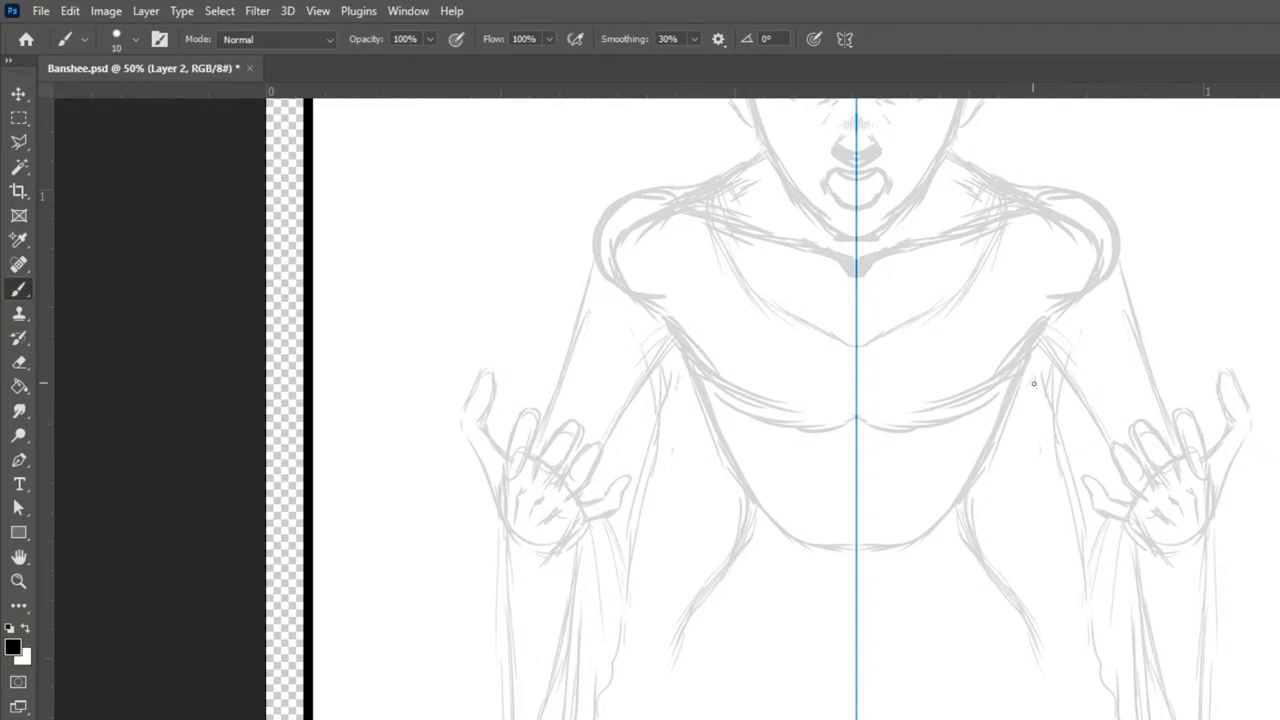
{"action": "left_click_drag", "start_coordinate": [1014, 437], "coordinate": [1030, 398]}
{"action": "left_click_drag", "start_coordinate": [989, 479], "coordinate": [1008, 443]}
{"action": "left_click_drag", "start_coordinate": [984, 506], "coordinate": [1004, 446]}
- Extend the hip lines downward and outward on both sides to form a flaring skirt
{"action": "key", "text": "ctrl+minus"}
{"action": "key", "text": "ctrl+minus"}
{"action": "key", "text": "ctrl+minus"}
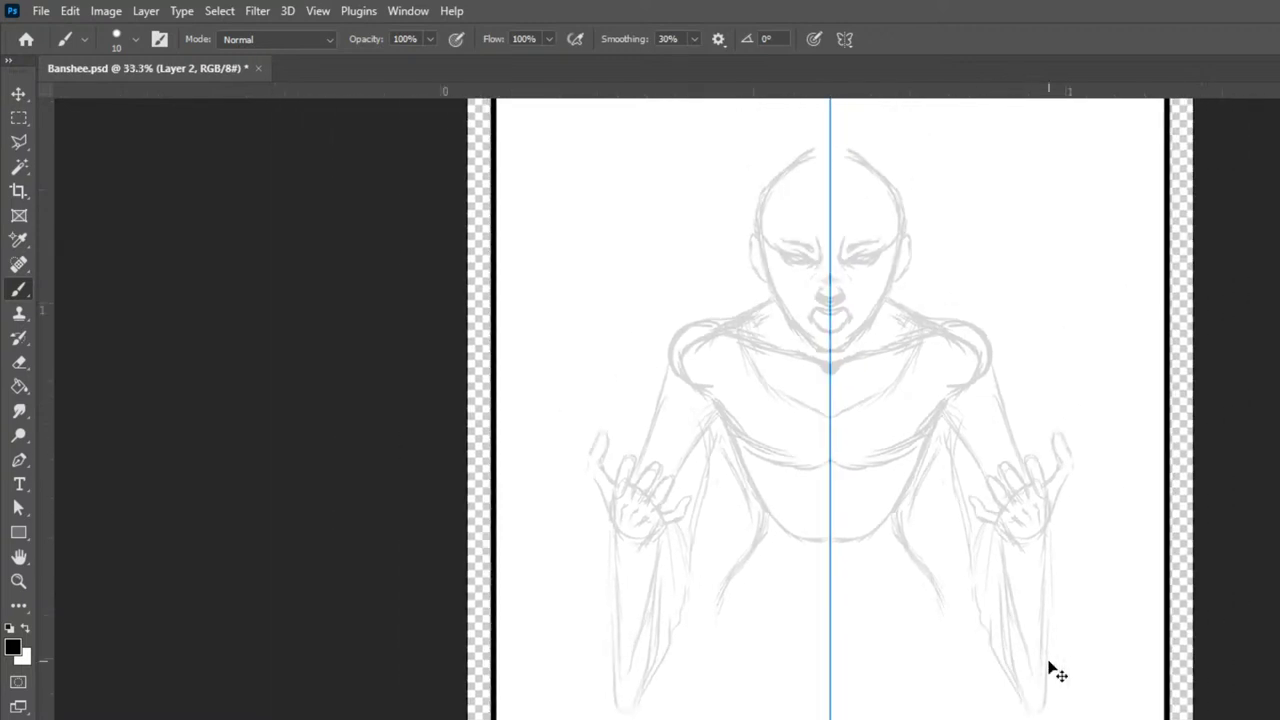
{"action": "key", "text": "ctrl+plus"}
{"action": "key", "text": "ctrl+plus"}
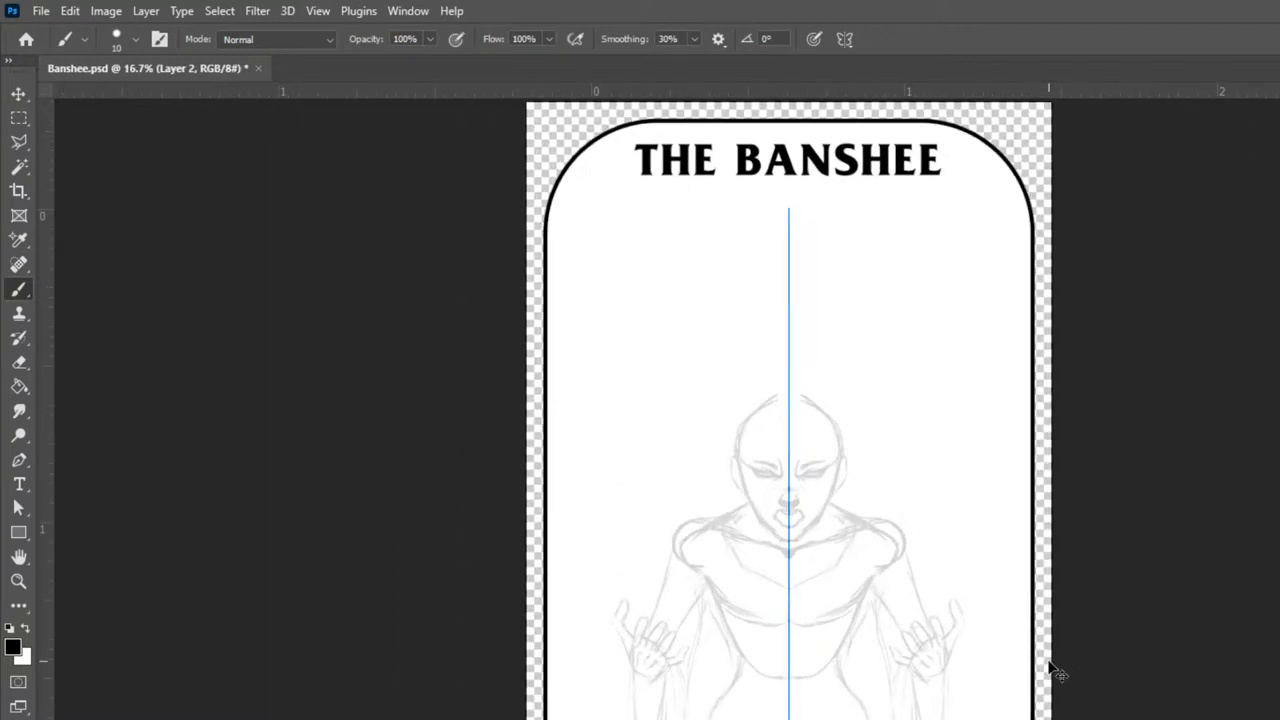
{"action": "mouse_move", "coordinate": [1080, 397]}
{"action": "left_mouse_down"}
{"action": "mouse_move", "coordinate": [1154, 194]}
{"action": "mouse_move", "coordinate": [1115, 306]}
{"action": "left_mouse_up"}
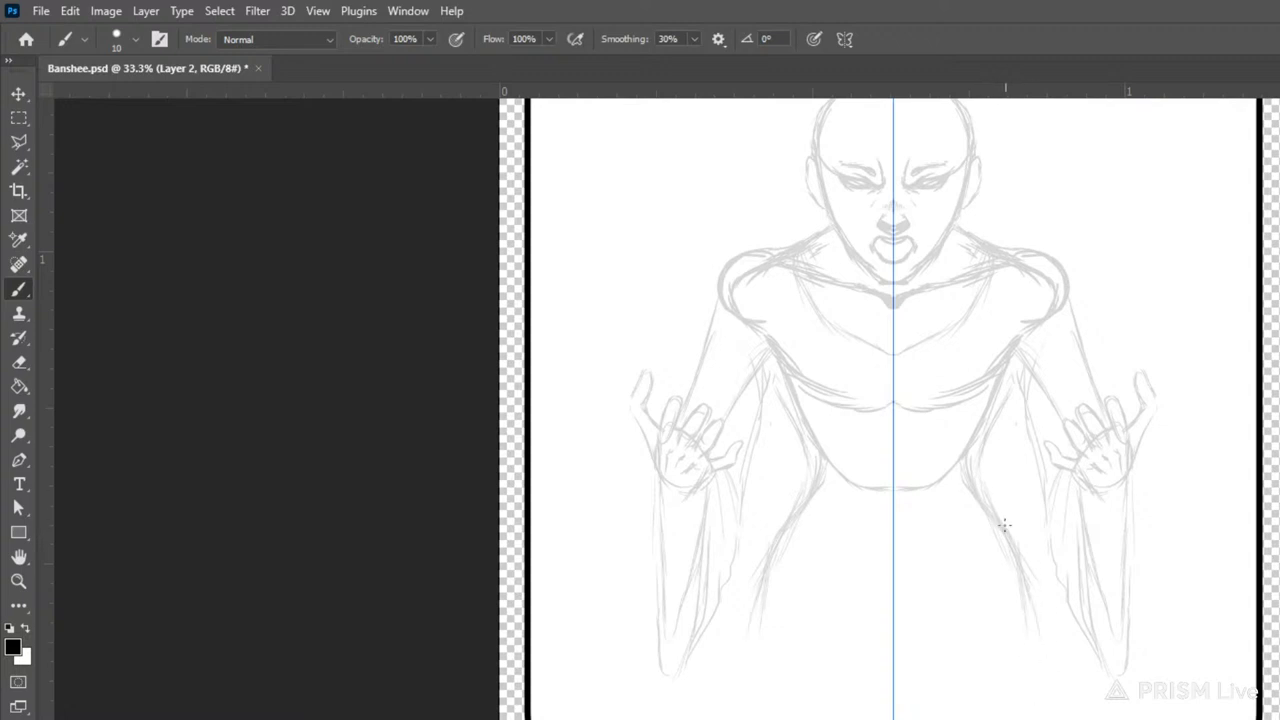
{"action": "left_click_drag", "start_coordinate": [986, 515], "coordinate": [1043, 700]}
{"action": "mouse_move", "coordinate": [1020, 566]}
{"action": "left_mouse_down"}
{"action": "mouse_move", "coordinate": [1066, 719]}
{"action": "mouse_move", "coordinate": [1087, 719]}
{"action": "left_mouse_up"}
{"action": "left_click_drag", "start_coordinate": [1056, 655], "coordinate": [1082, 710]}
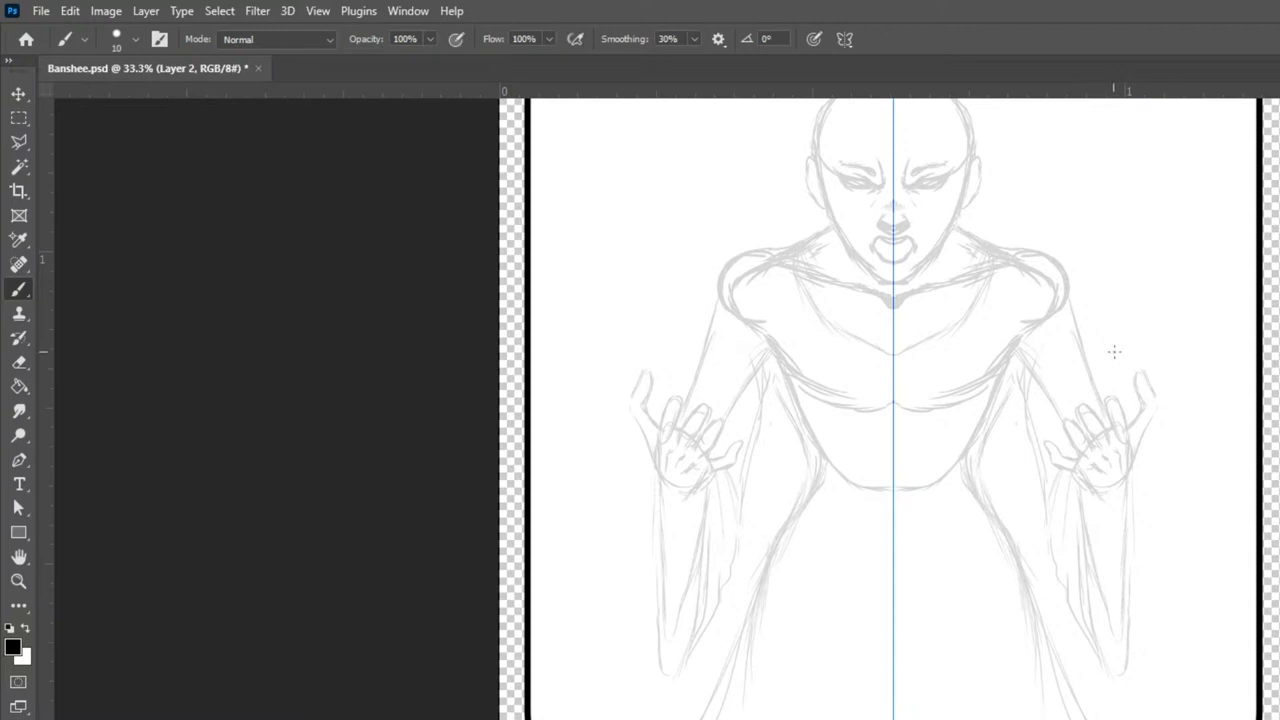
- Erase the inner shoulder curves, the chest lines and the rib-cage outline from the torso
{"action": "left_click_drag", "start_coordinate": [1163, 591], "coordinate": [1180, 719]}
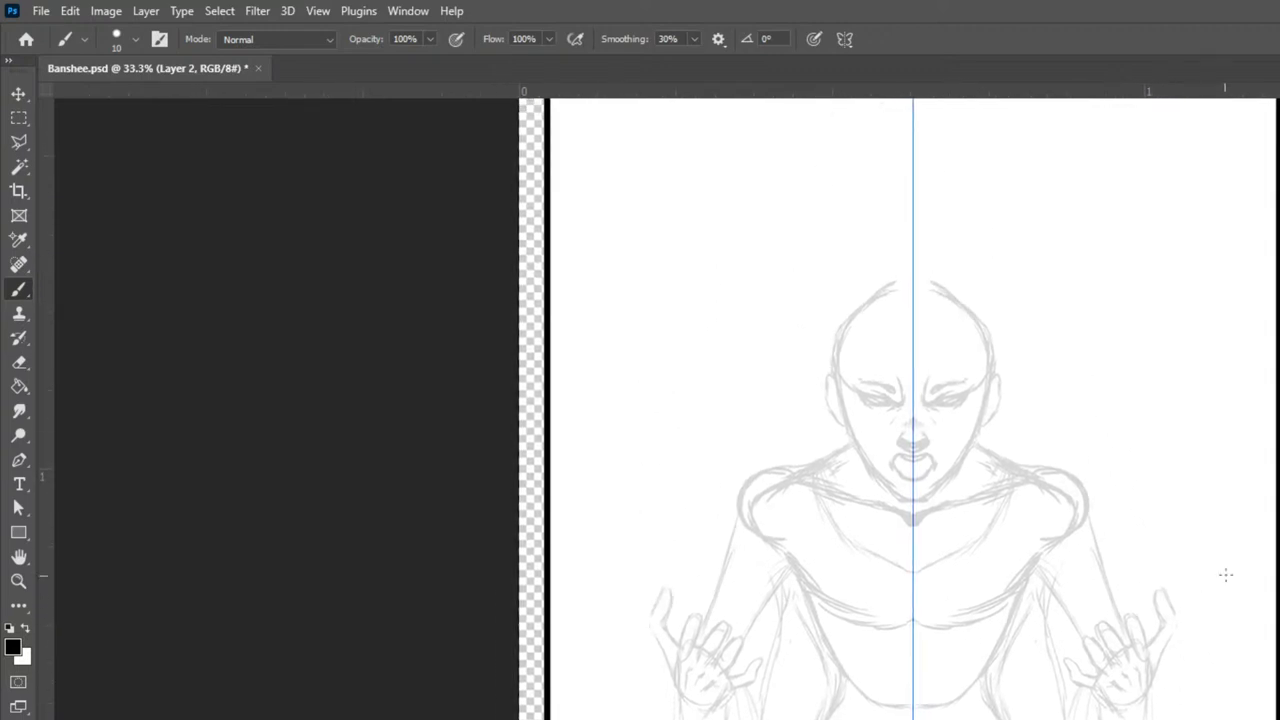
{"action": "mouse_move", "coordinate": [1203, 675]}
{"action": "left_mouse_down"}
{"action": "mouse_move", "coordinate": [1174, 543]}
{"action": "mouse_move", "coordinate": [1142, 719]}
{"action": "left_mouse_up"}
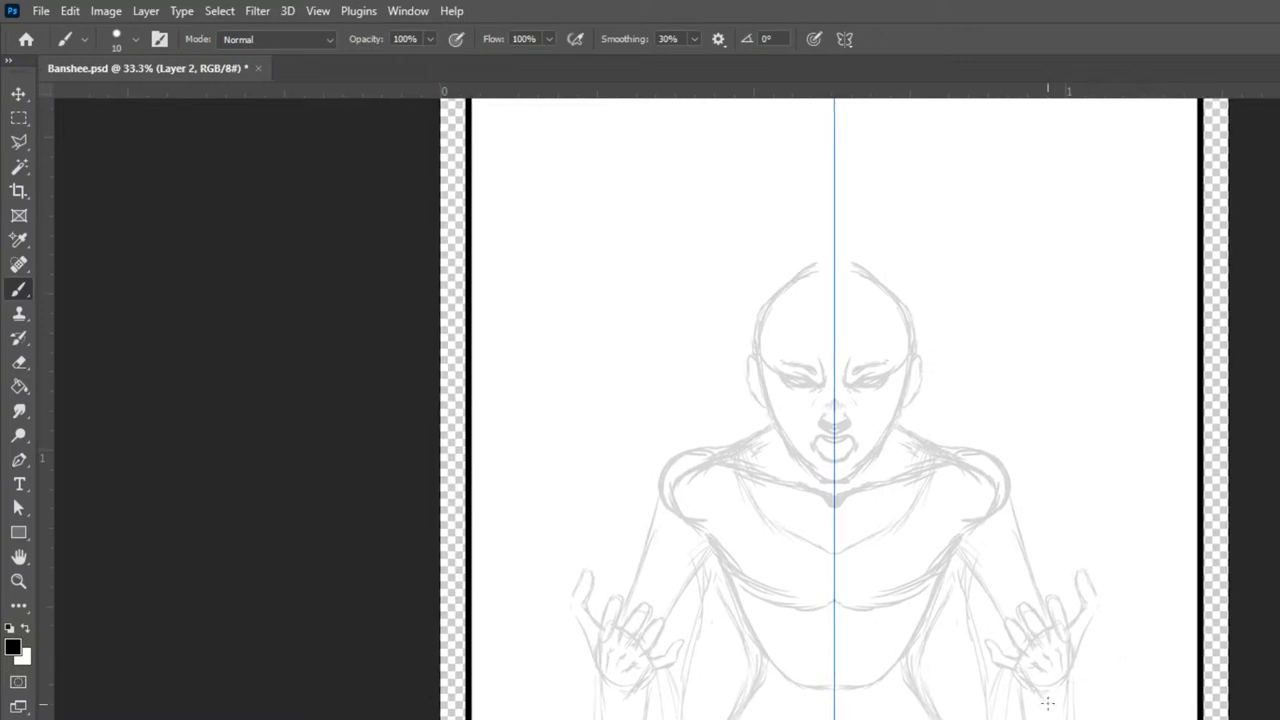
{"action": "key", "text": "e"}
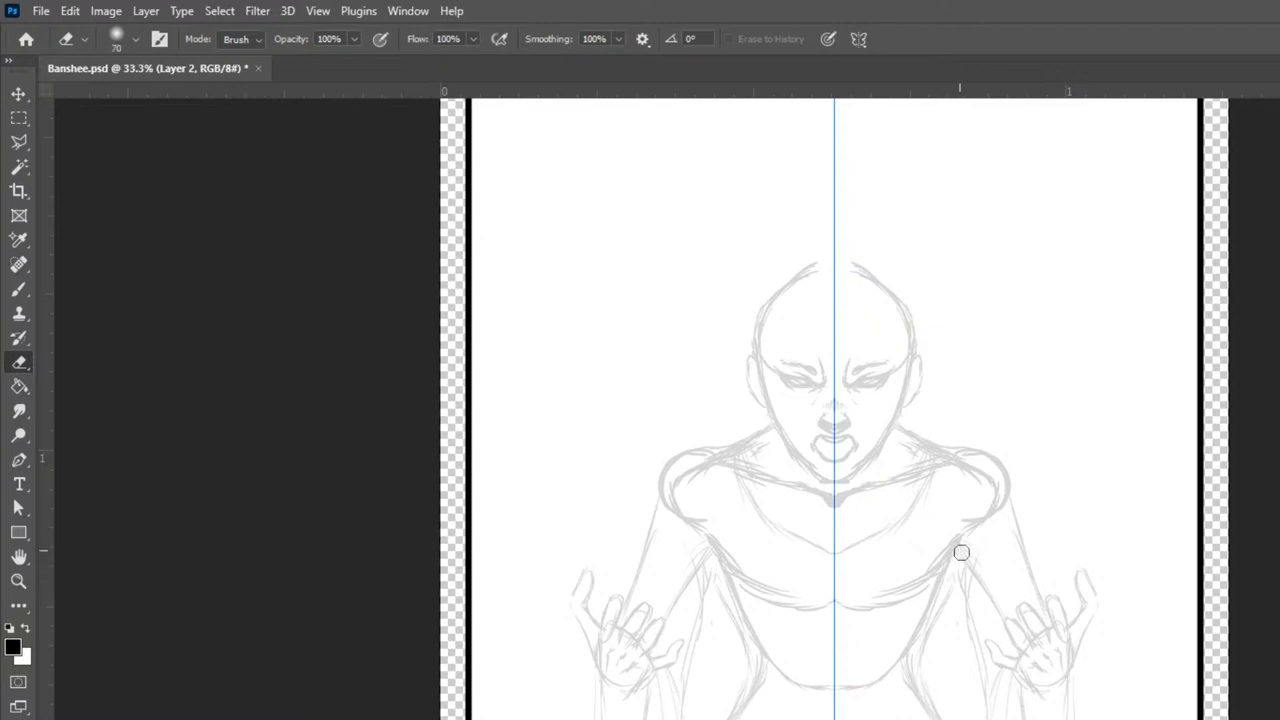
{"action": "key", "text": "bracketright"}
{"action": "key", "text": "bracketright"}
{"action": "key", "text": "b"}
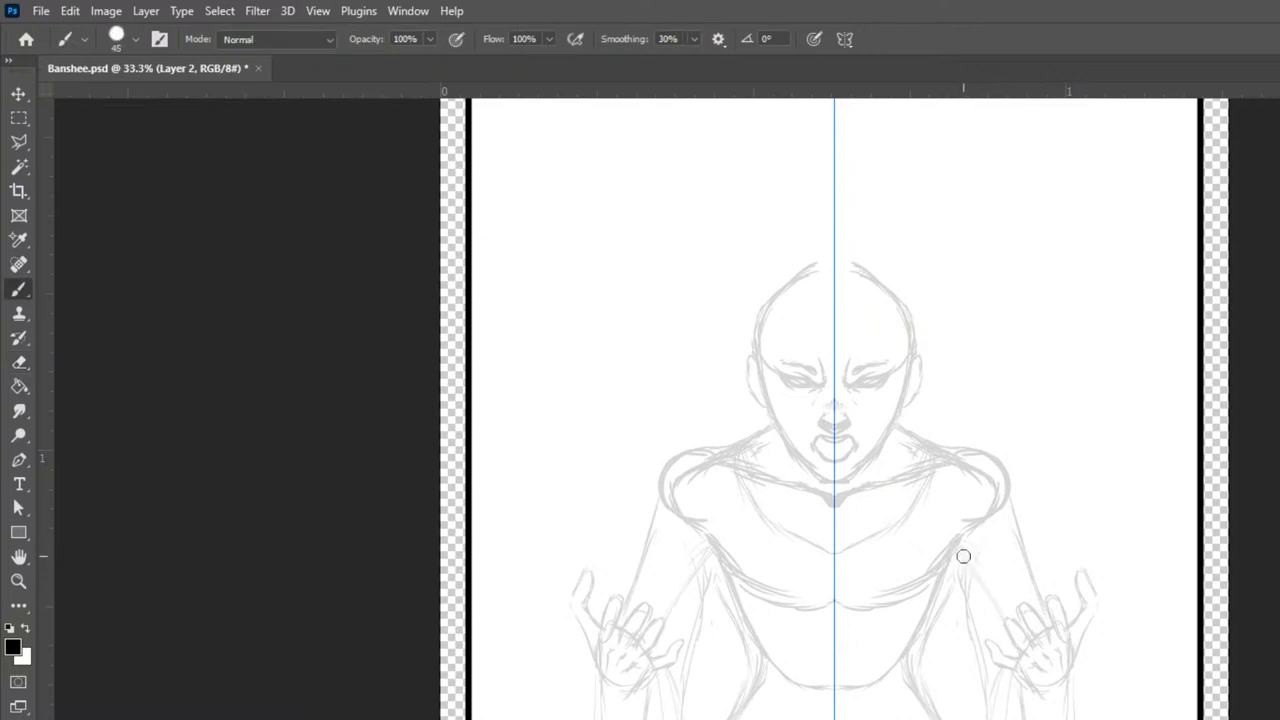
{"action": "mouse_move", "coordinate": [954, 460]}
{"action": "left_mouse_down"}
{"action": "mouse_move", "coordinate": [1000, 506]}
{"action": "mouse_move", "coordinate": [991, 525]}
{"action": "left_mouse_up"}
{"action": "left_click_drag", "start_coordinate": [989, 472], "coordinate": [980, 557]}
{"action": "mouse_move", "coordinate": [977, 496]}
{"action": "left_mouse_down"}
{"action": "mouse_move", "coordinate": [962, 567]}
{"action": "mouse_move", "coordinate": [967, 517]}
{"action": "mouse_move", "coordinate": [903, 597]}
{"action": "mouse_move", "coordinate": [898, 583]}
{"action": "mouse_move", "coordinate": [838, 612]}
{"action": "mouse_move", "coordinate": [838, 576]}
{"action": "mouse_move", "coordinate": [844, 612]}
{"action": "mouse_move", "coordinate": [944, 573]}
{"action": "mouse_move", "coordinate": [872, 584]}
{"action": "mouse_move", "coordinate": [924, 563]}
{"action": "mouse_move", "coordinate": [871, 580]}
{"action": "mouse_move", "coordinate": [960, 539]}
{"action": "mouse_move", "coordinate": [920, 625]}
{"action": "mouse_move", "coordinate": [890, 655]}
{"action": "mouse_move", "coordinate": [931, 598]}
{"action": "mouse_move", "coordinate": [837, 689]}
{"action": "left_mouse_up"}
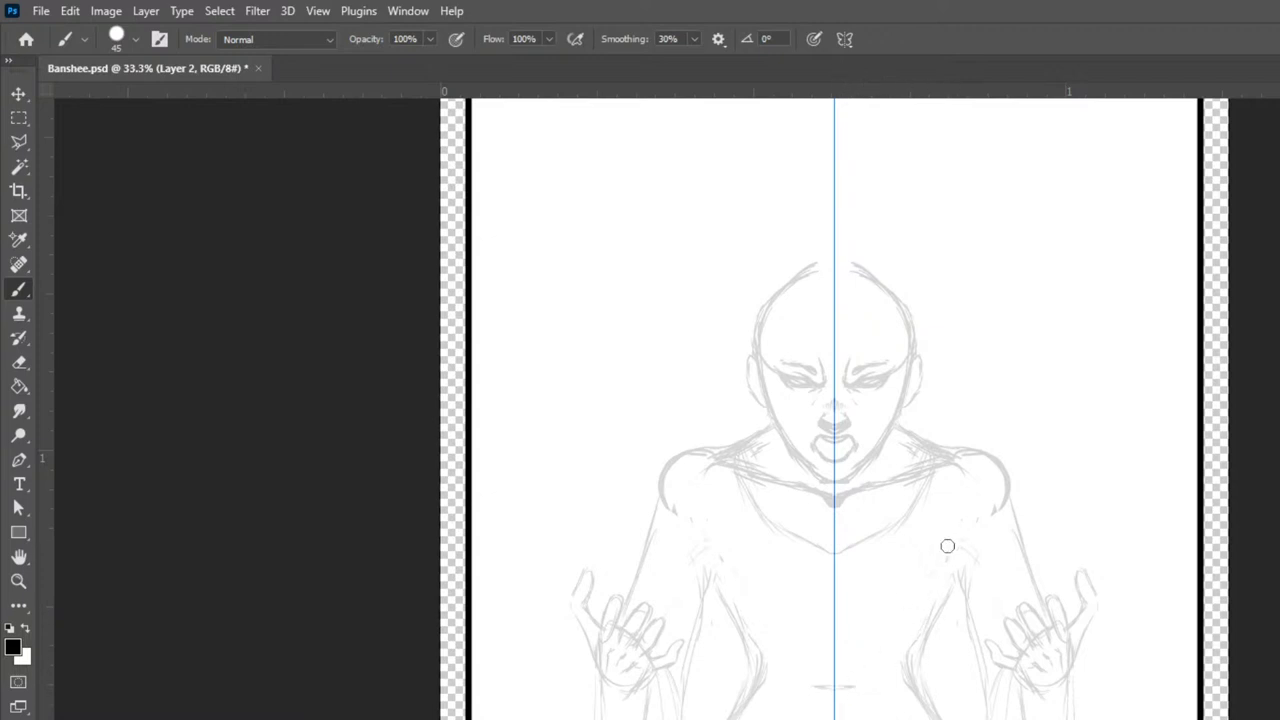
{"action": "left_click_drag", "start_coordinate": [820, 684], "coordinate": [856, 686]}
- Redraw the underarm lines and darken the side contours of the torso down to the waist
{"action": "left_click_drag", "start_coordinate": [963, 549], "coordinate": [948, 581]}
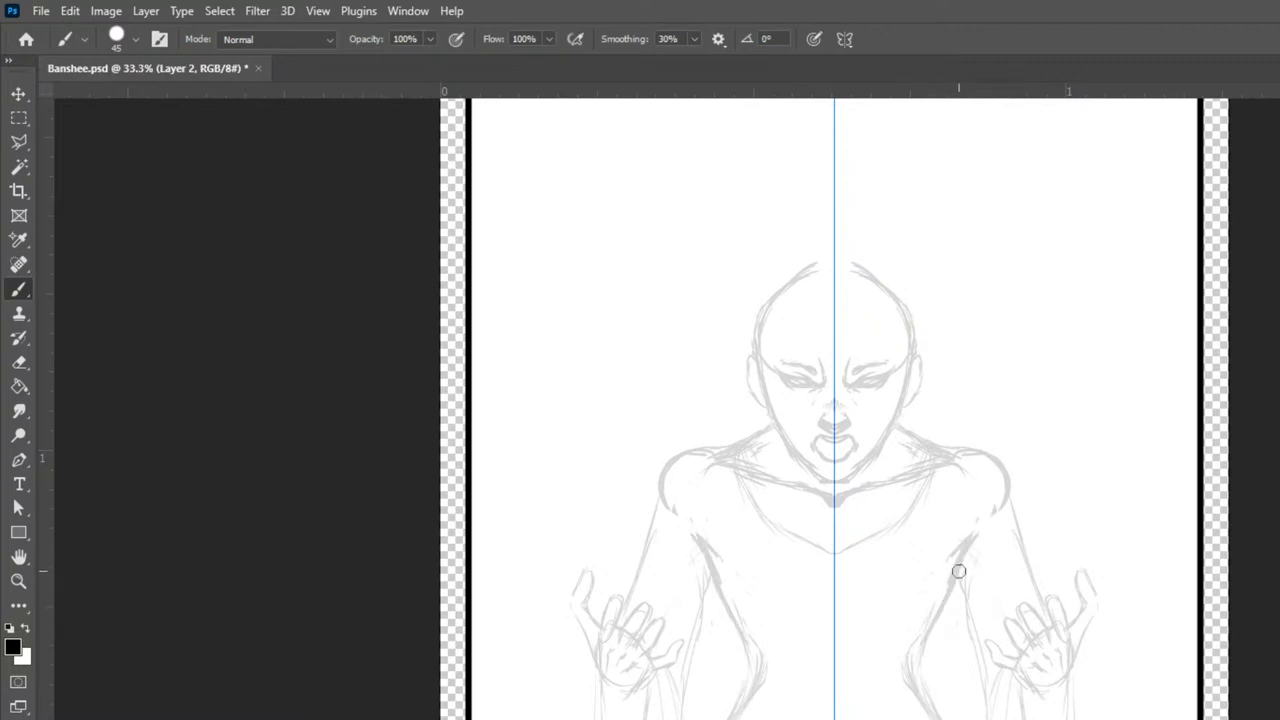
{"action": "left_click_drag", "start_coordinate": [980, 532], "coordinate": [962, 562]}
{"action": "left_click_drag", "start_coordinate": [926, 628], "coordinate": [904, 680]}
- Sketch hair strands fanning from the centre of the forehead and down both temples on Layer 3 with a 20 px brush
{"action": "key", "text": "["}
{"action": "key", "text": "["}
{"action": "key", "text": "["}
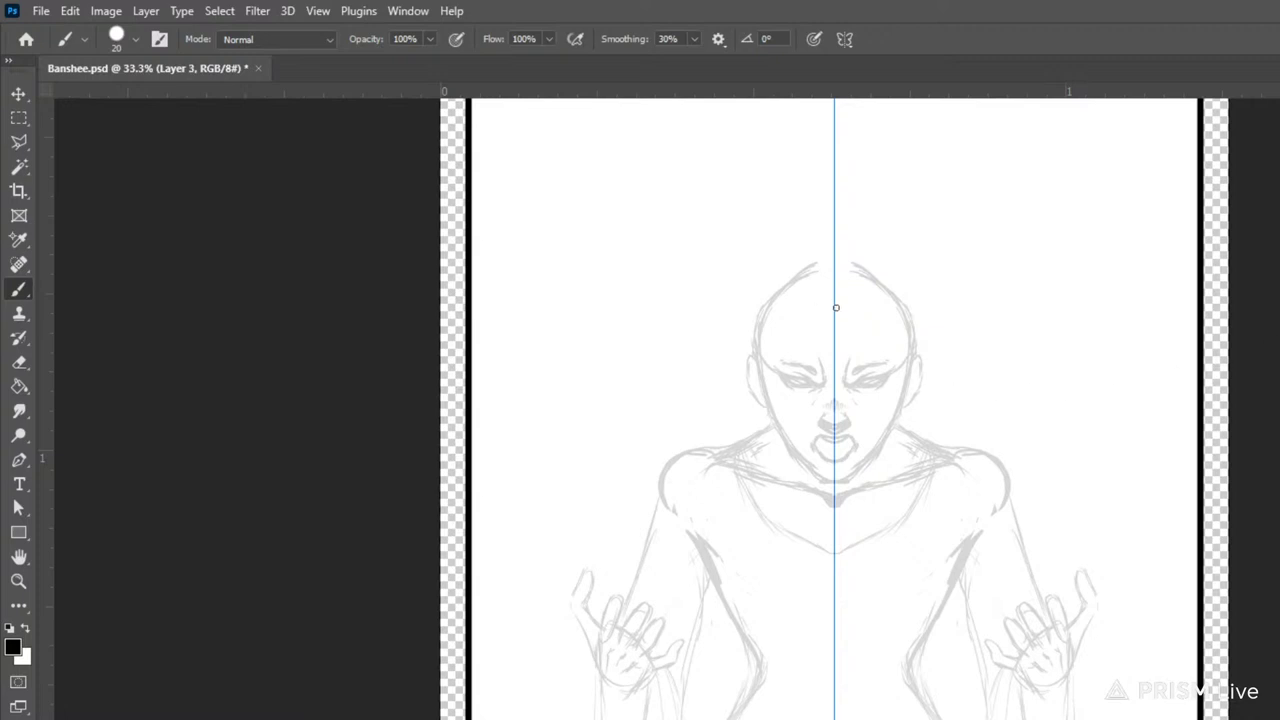
{"action": "mouse_move", "coordinate": [837, 328]}
{"action": "left_mouse_down"}
{"action": "mouse_move", "coordinate": [848, 275]}
{"action": "mouse_move", "coordinate": [835, 326]}
{"action": "mouse_move", "coordinate": [837, 311]}
{"action": "mouse_move", "coordinate": [836, 326]}
{"action": "mouse_move", "coordinate": [883, 309]}
{"action": "left_mouse_up"}
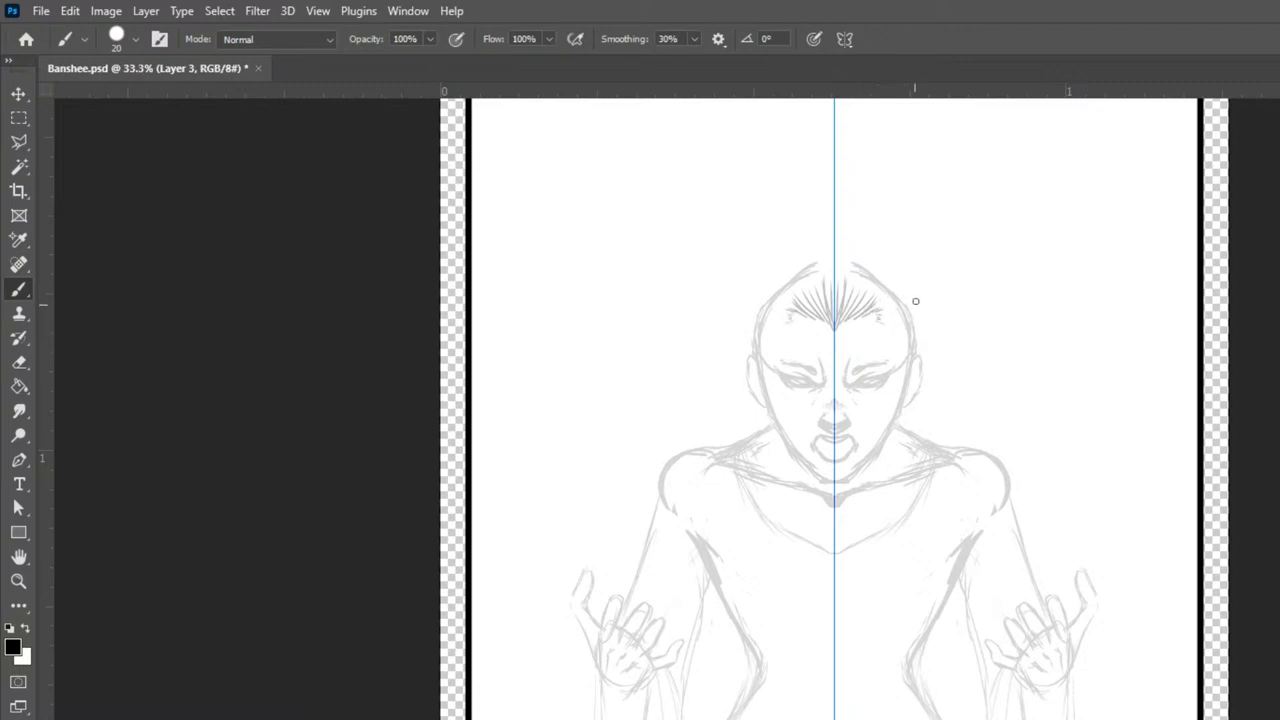
{"action": "mouse_move", "coordinate": [882, 310]}
{"action": "left_mouse_down"}
{"action": "mouse_move", "coordinate": [906, 336]}
{"action": "mouse_move", "coordinate": [895, 466]}
{"action": "left_mouse_up"}
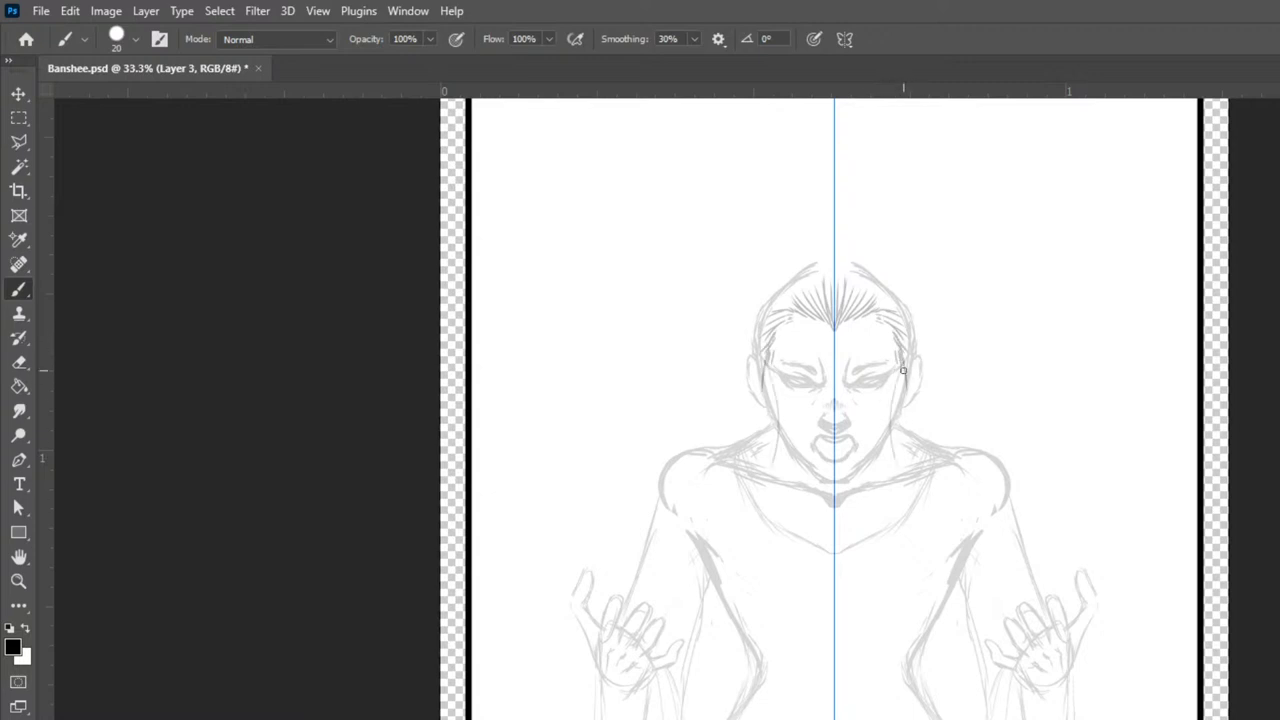
{"action": "left_click_drag", "start_coordinate": [902, 370], "coordinate": [904, 432]}
- Draw long hair strands sweeping from behind the neck over the shoulders and curving outward past the arms
{"action": "mouse_move", "coordinate": [916, 396]}
{"action": "left_mouse_down"}
{"action": "mouse_move", "coordinate": [932, 424]}
{"action": "mouse_move", "coordinate": [1036, 463]}
{"action": "mouse_move", "coordinate": [1112, 522]}
{"action": "left_mouse_up"}
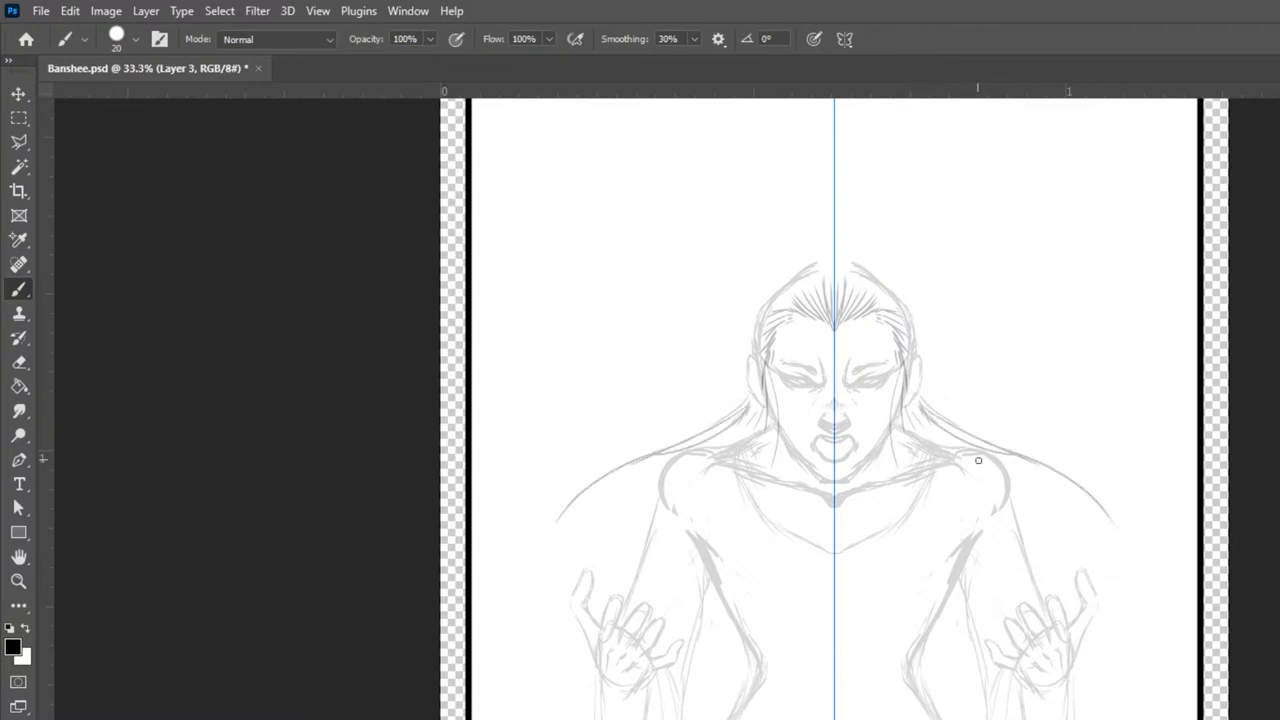
{"action": "left_click_drag", "start_coordinate": [1007, 479], "coordinate": [1128, 554]}
{"action": "mouse_move", "coordinate": [988, 446]}
{"action": "left_mouse_down"}
{"action": "mouse_move", "coordinate": [1085, 483]}
{"action": "mouse_move", "coordinate": [1156, 622]}
{"action": "left_mouse_up"}
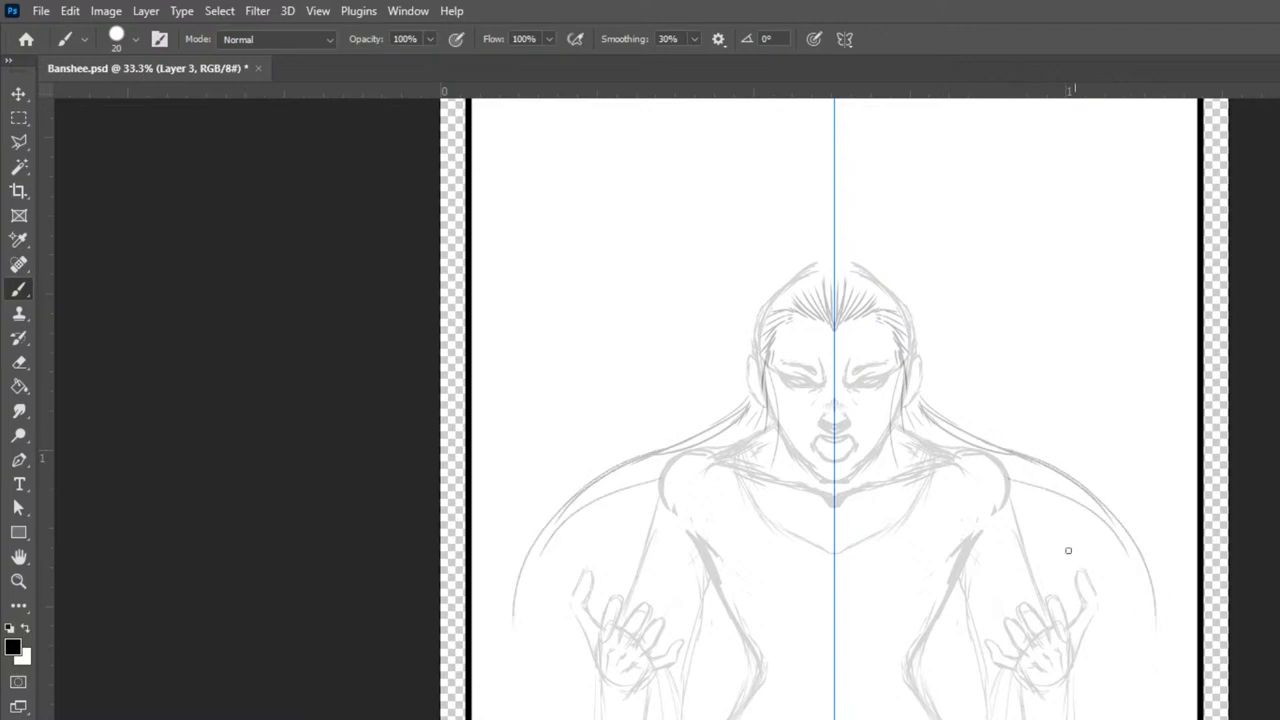
- Add long flowing strands falling from the shoulders behind the hands, and shorter ones between the arms and the waist
{"action": "mouse_move", "coordinate": [654, 486]}
{"action": "left_mouse_down"}
{"action": "mouse_move", "coordinate": [548, 630]}
{"action": "mouse_move", "coordinate": [524, 718]}
{"action": "left_mouse_up"}
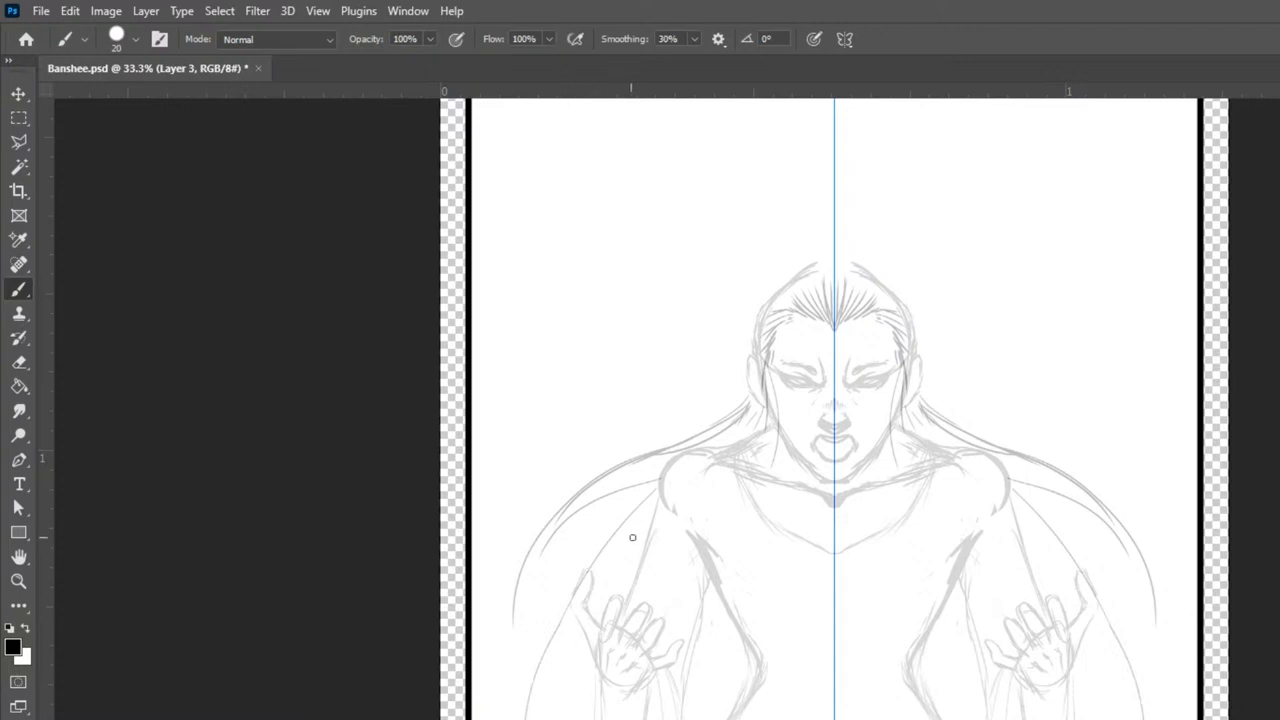
{"action": "left_click_drag", "start_coordinate": [655, 506], "coordinate": [620, 550]}
{"action": "left_click_drag", "start_coordinate": [584, 618], "coordinate": [544, 718]}
{"action": "mouse_move", "coordinate": [587, 663]}
{"action": "left_mouse_down"}
{"action": "mouse_move", "coordinate": [560, 718]}
{"action": "mouse_move", "coordinate": [589, 682]}
{"action": "mouse_move", "coordinate": [584, 718]}
{"action": "left_mouse_up"}
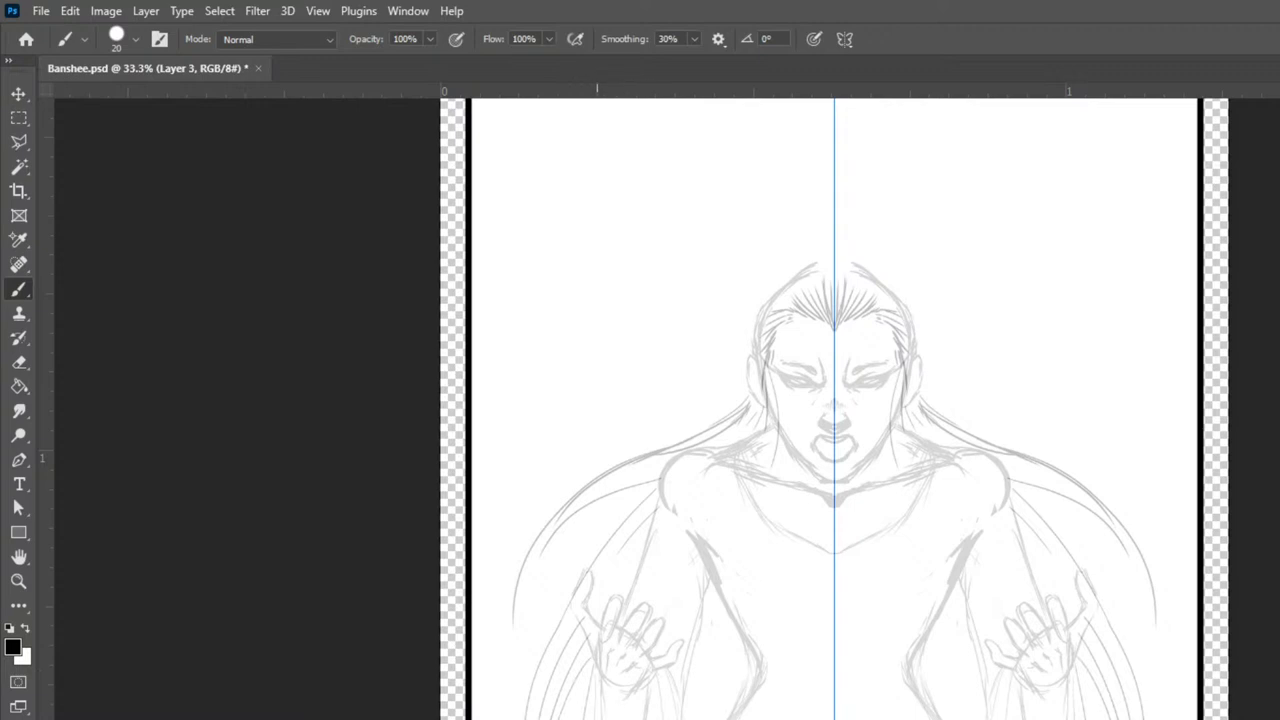
{"action": "left_click_drag", "start_coordinate": [722, 612], "coordinate": [704, 718]}
{"action": "left_click_drag", "start_coordinate": [724, 648], "coordinate": [720, 716]}
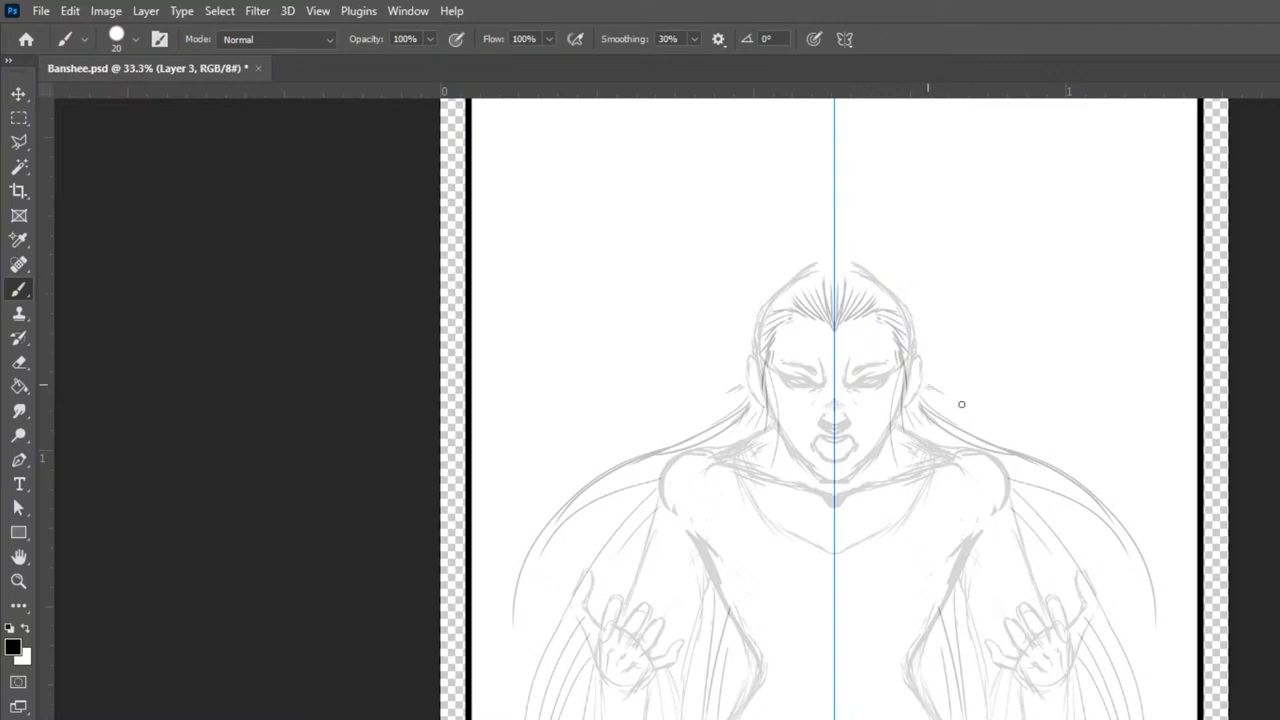
- Sketch wavy locks of windblown hair streaming outward from both sides of the head, with curled, split tips
{"action": "mouse_move", "coordinate": [925, 368]}
{"action": "left_mouse_down"}
{"action": "mouse_move", "coordinate": [956, 406]}
{"action": "mouse_move", "coordinate": [1078, 376]}
{"action": "left_mouse_up"}
{"action": "mouse_move", "coordinate": [931, 394]}
{"action": "left_mouse_down"}
{"action": "mouse_move", "coordinate": [1021, 413]}
{"action": "mouse_move", "coordinate": [955, 420]}
{"action": "mouse_move", "coordinate": [1102, 386]}
{"action": "mouse_move", "coordinate": [1094, 430]}
{"action": "left_mouse_up"}
{"action": "mouse_move", "coordinate": [1014, 382]}
{"action": "left_mouse_down"}
{"action": "mouse_move", "coordinate": [1102, 388]}
{"action": "mouse_move", "coordinate": [1100, 436]}
{"action": "left_mouse_up"}
{"action": "mouse_move", "coordinate": [1094, 385]}
{"action": "left_mouse_down"}
{"action": "mouse_move", "coordinate": [1100, 464]}
{"action": "mouse_move", "coordinate": [1107, 398]}
{"action": "mouse_move", "coordinate": [1094, 432]}
{"action": "left_mouse_up"}
{"action": "mouse_move", "coordinate": [916, 336]}
{"action": "left_mouse_down"}
{"action": "mouse_move", "coordinate": [955, 344]}
{"action": "mouse_move", "coordinate": [938, 357]}
{"action": "mouse_move", "coordinate": [919, 337]}
{"action": "mouse_move", "coordinate": [970, 379]}
{"action": "mouse_move", "coordinate": [934, 359]}
{"action": "mouse_move", "coordinate": [925, 318]}
{"action": "mouse_move", "coordinate": [987, 369]}
{"action": "mouse_move", "coordinate": [926, 341]}
{"action": "mouse_move", "coordinate": [963, 336]}
{"action": "mouse_move", "coordinate": [993, 366]}
{"action": "mouse_move", "coordinate": [954, 355]}
{"action": "mouse_move", "coordinate": [1048, 446]}
{"action": "left_mouse_up"}
{"action": "left_click_drag", "start_coordinate": [1040, 402], "coordinate": [1060, 436]}
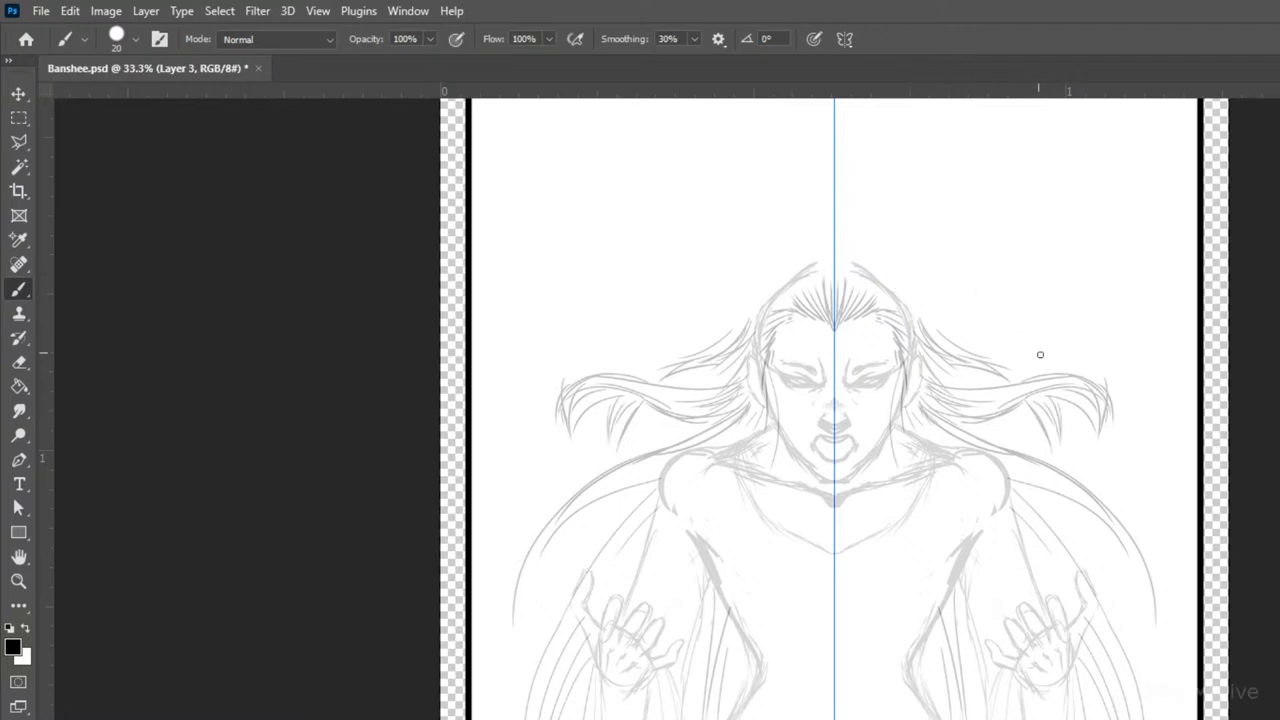
- Outline the raised crown of hair above the skull and join it to the upper windblown locks
{"action": "mouse_move", "coordinate": [972, 334]}
{"action": "left_mouse_down"}
{"action": "mouse_move", "coordinate": [1022, 362]}
{"action": "mouse_move", "coordinate": [948, 330]}
{"action": "mouse_move", "coordinate": [928, 304]}
{"action": "left_mouse_up"}
{"action": "mouse_move", "coordinate": [902, 276]}
{"action": "left_mouse_down"}
{"action": "mouse_move", "coordinate": [874, 264]}
{"action": "mouse_move", "coordinate": [908, 271]}
{"action": "left_mouse_up"}
{"action": "mouse_move", "coordinate": [838, 232]}
{"action": "left_mouse_down"}
{"action": "mouse_move", "coordinate": [866, 255]}
{"action": "mouse_move", "coordinate": [887, 252]}
{"action": "mouse_move", "coordinate": [839, 242]}
{"action": "mouse_move", "coordinate": [864, 272]}
{"action": "mouse_move", "coordinate": [897, 252]}
{"action": "mouse_move", "coordinate": [842, 238]}
{"action": "mouse_move", "coordinate": [915, 287]}
{"action": "mouse_move", "coordinate": [887, 252]}
{"action": "mouse_move", "coordinate": [924, 296]}
{"action": "left_mouse_up"}
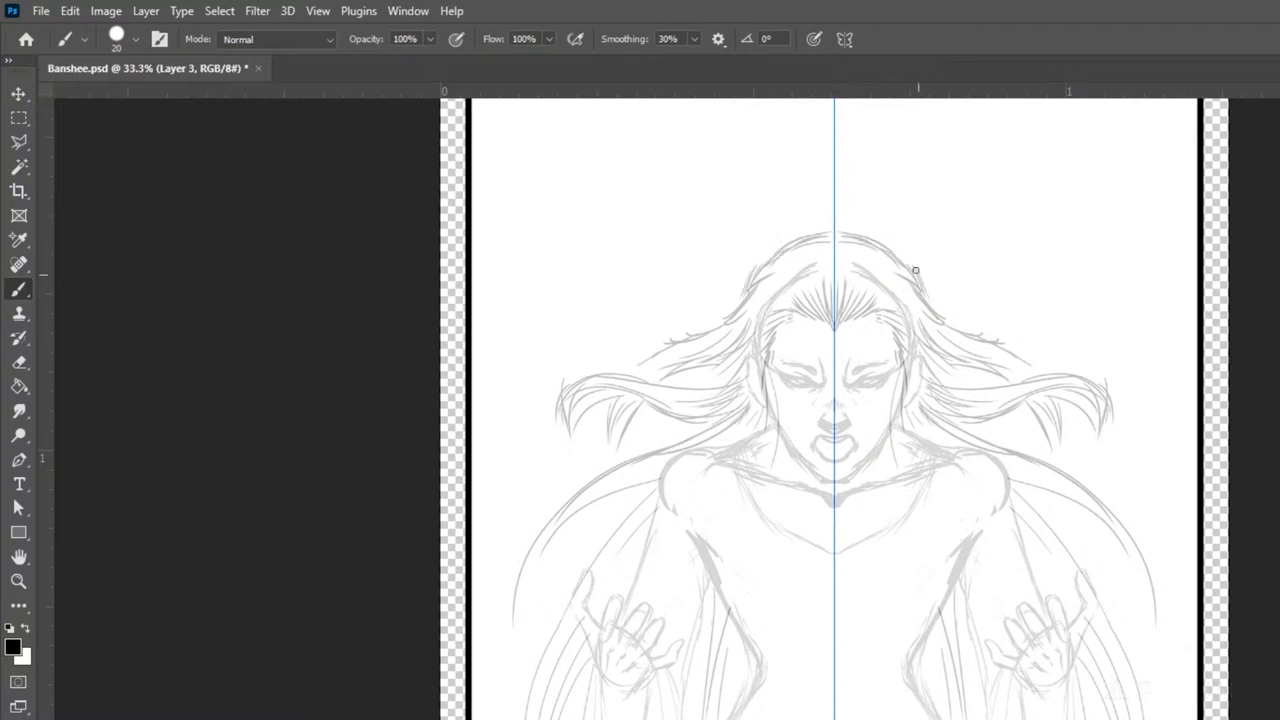
{"action": "left_click_drag", "start_coordinate": [834, 231], "coordinate": [969, 323]}
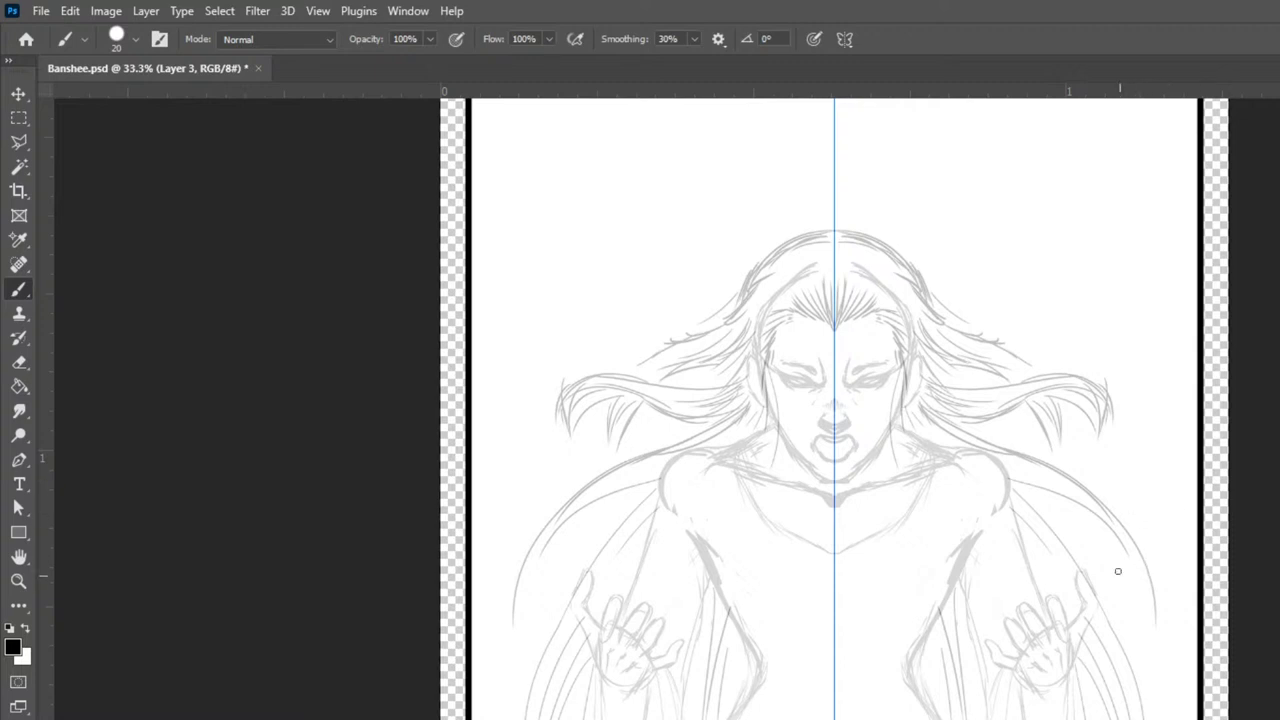
- Add flicked wisps to the tips of the long shoulder strands and check the figure against the whole card
{"action": "mouse_move", "coordinate": [1119, 547]}
{"action": "left_mouse_down"}
{"action": "mouse_move", "coordinate": [1150, 555]}
{"action": "mouse_move", "coordinate": [1142, 581]}
{"action": "mouse_move", "coordinate": [1129, 550]}
{"action": "mouse_move", "coordinate": [1184, 583]}
{"action": "mouse_move", "coordinate": [1144, 562]}
{"action": "left_mouse_up"}
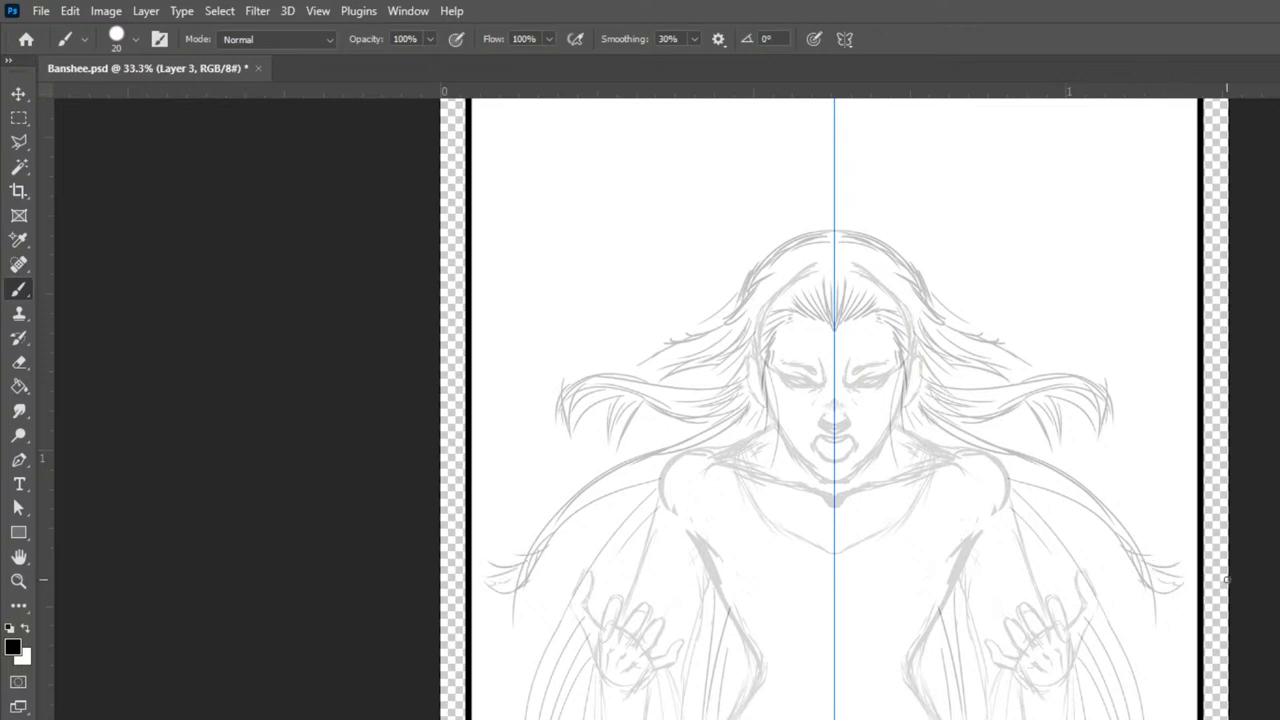
{"action": "key", "text": "ctrl+minus"}
{"action": "key", "text": "ctrl+minus"}
{"action": "key", "text": "ctrl+minus"}
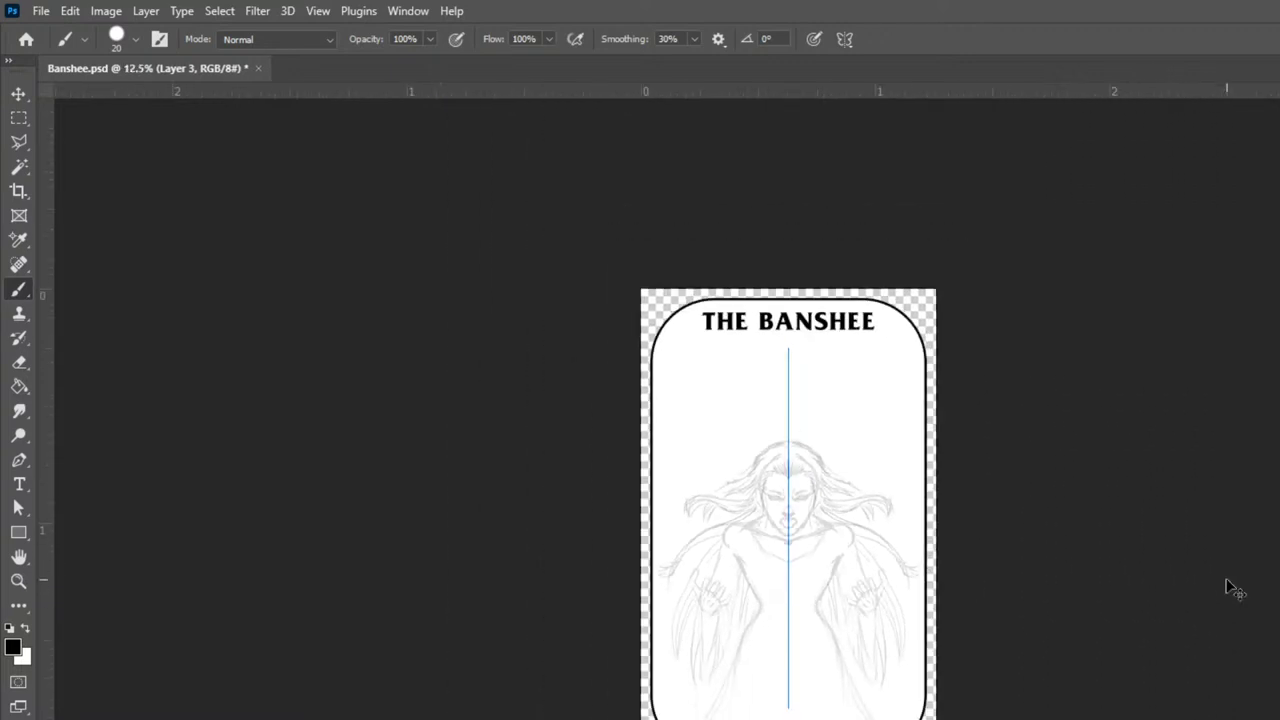
- Move the sketched figure straight up so that its head sits closer to the card's title
{"action": "key", "text": "ctrl+plus"}
{"action": "key", "text": "ctrl+plus"}
{"action": "key", "text": "ctrl+minus"}
{"action": "key", "text": "ctrl+minus"}
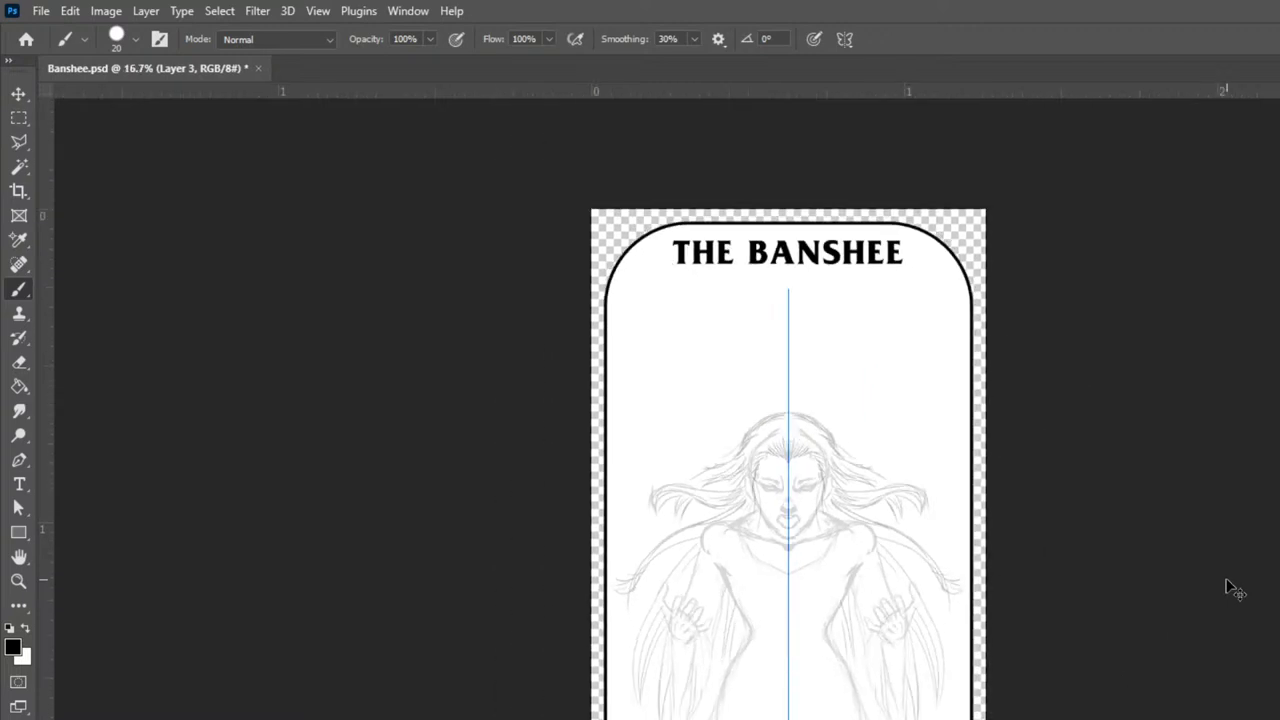
{"action": "key", "text": "ctrl+plus"}
{"action": "key", "text": "v"}
{"action": "key", "text": "shift+Up"}
{"action": "key", "text": "shift+Up"}
{"action": "key", "text": "shift+Up"}
{"action": "key", "text": "shift+Up"}
{"action": "key", "text": "shift+Up"}
{"action": "key", "text": "shift+Up"}
{"action": "key", "text": "shift+Up"}
{"action": "key", "text": "shift+Up"}
{"action": "key", "text": "shift+Up"}
{"action": "key", "text": "shift+Up"}
{"action": "key", "text": "shift+Up"}
{"action": "key", "text": "shift+Up"}
{"action": "key", "text": "shift+Up"}
{"action": "key", "text": "shift+Up"}
{"action": "key", "text": "shift+Up"}
{"action": "key", "text": "shift+Up"}
{"action": "key", "text": "shift+Up"}
{"action": "key", "text": "shift+Up"}
{"action": "key", "text": "shift+Up"}
{"action": "key", "text": "shift+Up"}
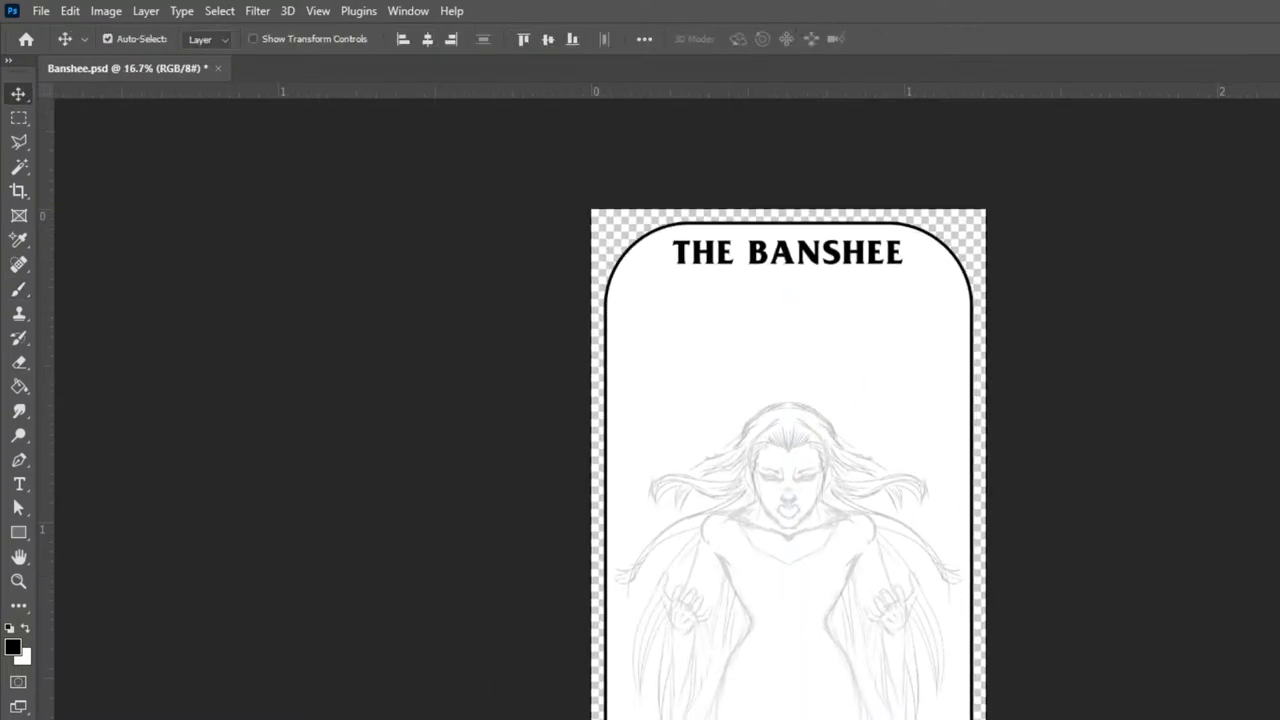
{"action": "key", "text": "shift+Up"}
{"action": "key", "text": "shift+Up"}
{"action": "key", "text": "shift+Up"}
{"action": "key", "text": "shift+Up"}
{"action": "key", "text": "shift+Up"}
{"action": "key", "text": "shift+Up"}
{"action": "key", "text": "shift+Up"}
{"action": "key", "text": "shift+Up"}
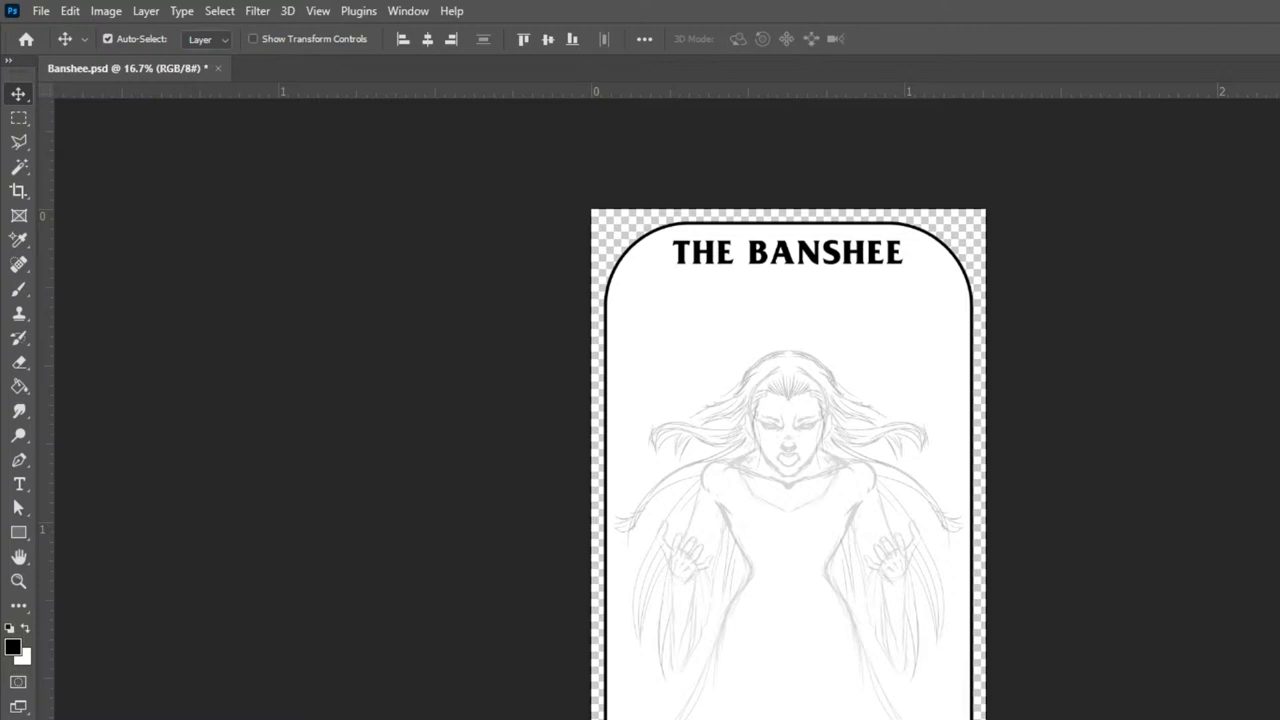
- Rework the mouth on Layer 3 as an open scream, with a dark upper lip, pointed teeth and a short line beneath the lower lip
{"action": "key", "text": "ctrl+plus"}
{"action": "key", "text": "ctrl+plus"}
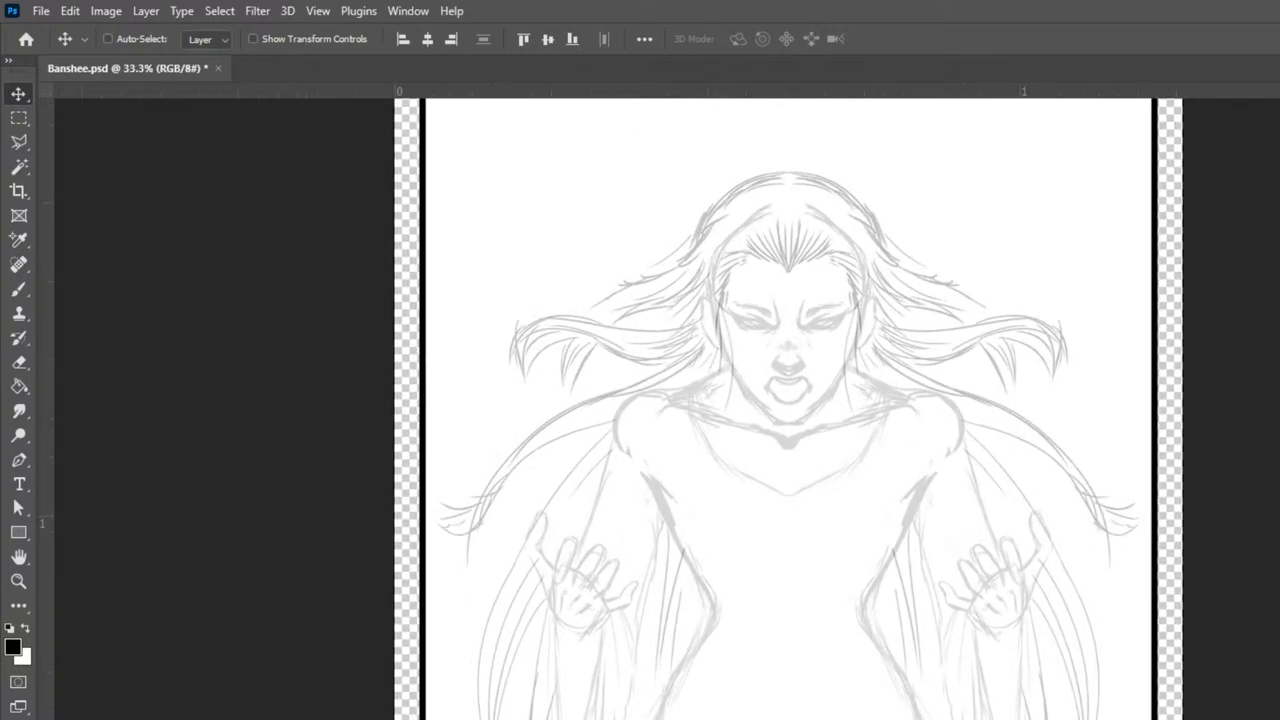
{"action": "key", "text": "ctrl+plus"}
{"action": "key", "text": "ctrl+plus"}
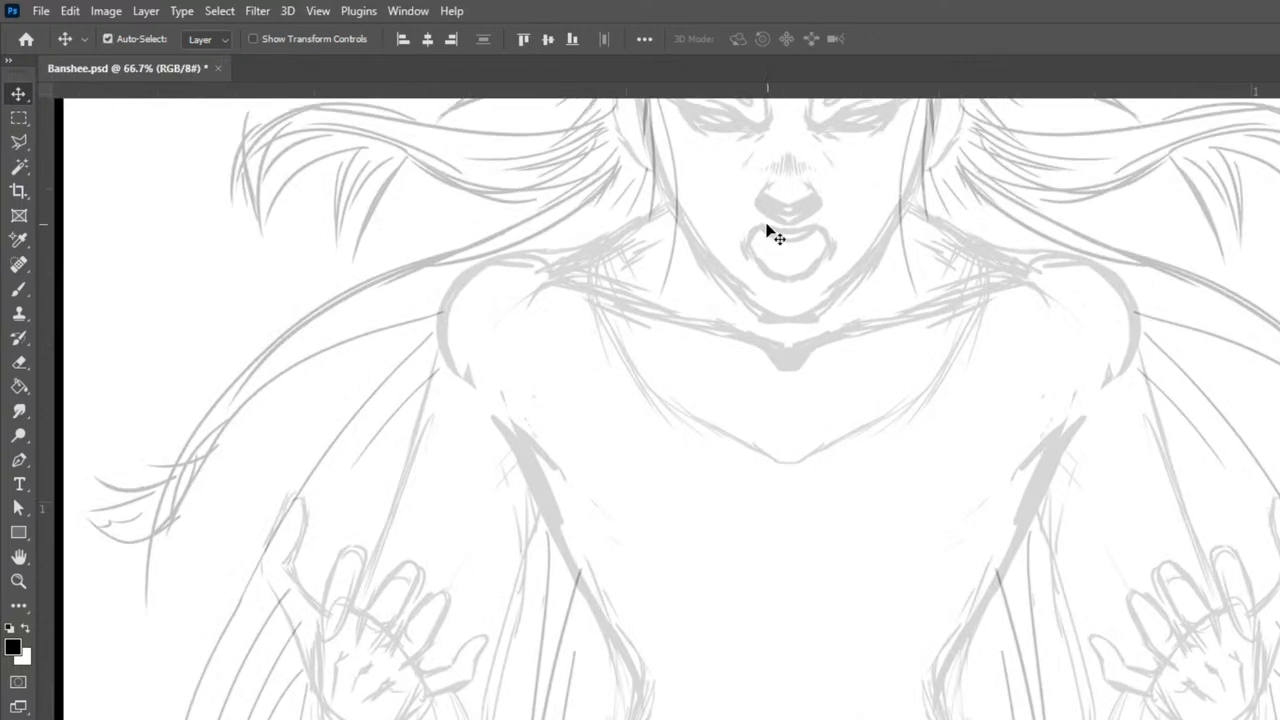
{"action": "key", "text": "b"}
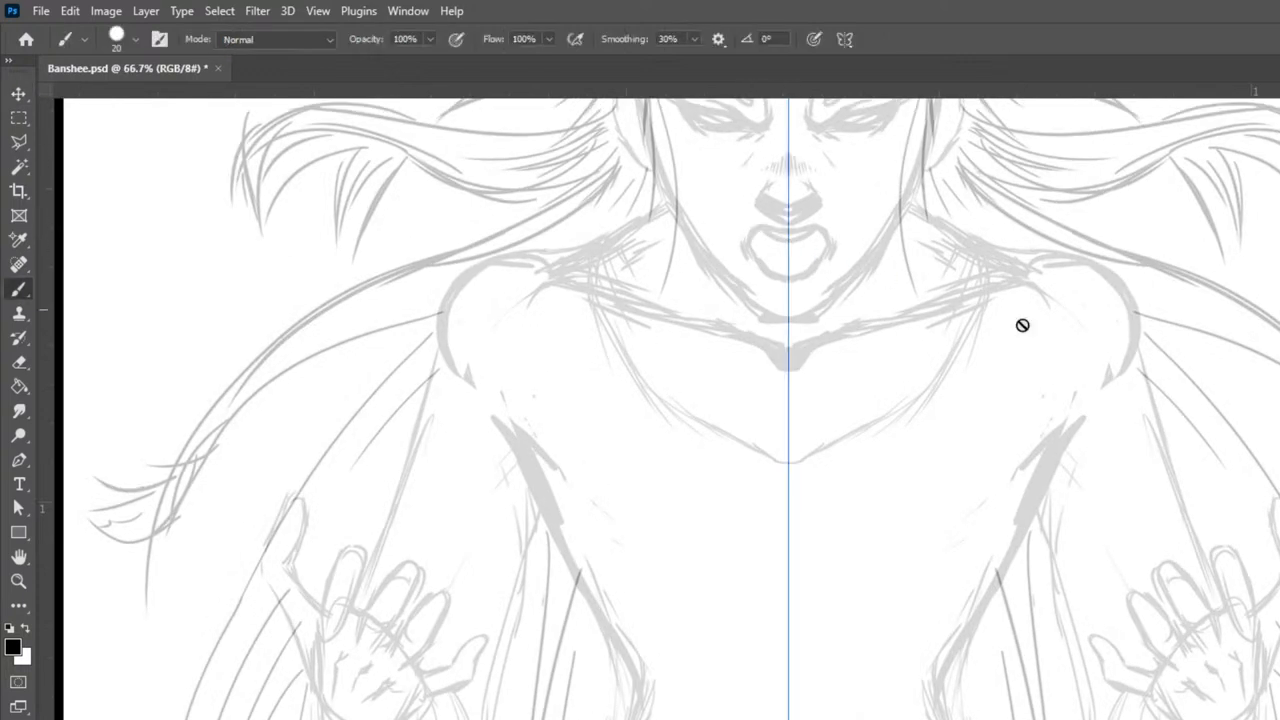
{"action": "key", "text": "ctrl+alt+shift+n"}
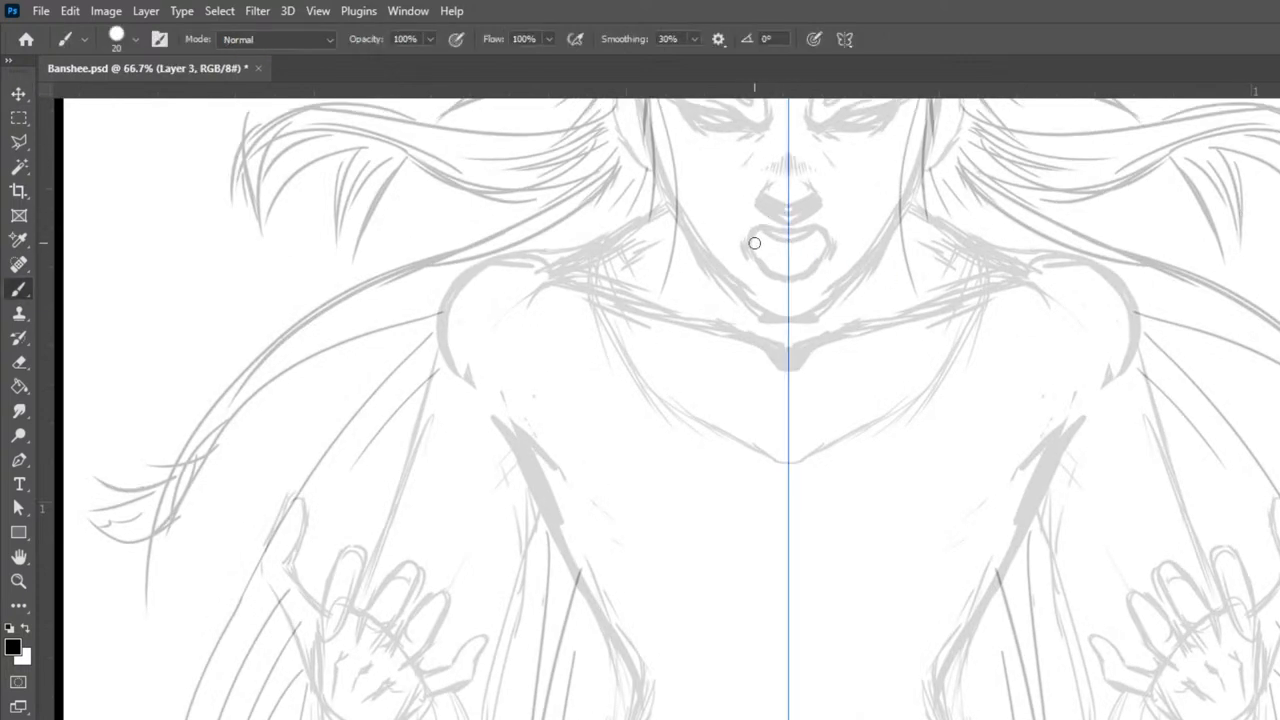
{"action": "mouse_move", "coordinate": [752, 245]}
{"action": "left_mouse_down"}
{"action": "mouse_move", "coordinate": [757, 233]}
{"action": "mouse_move", "coordinate": [778, 245]}
{"action": "left_mouse_up"}
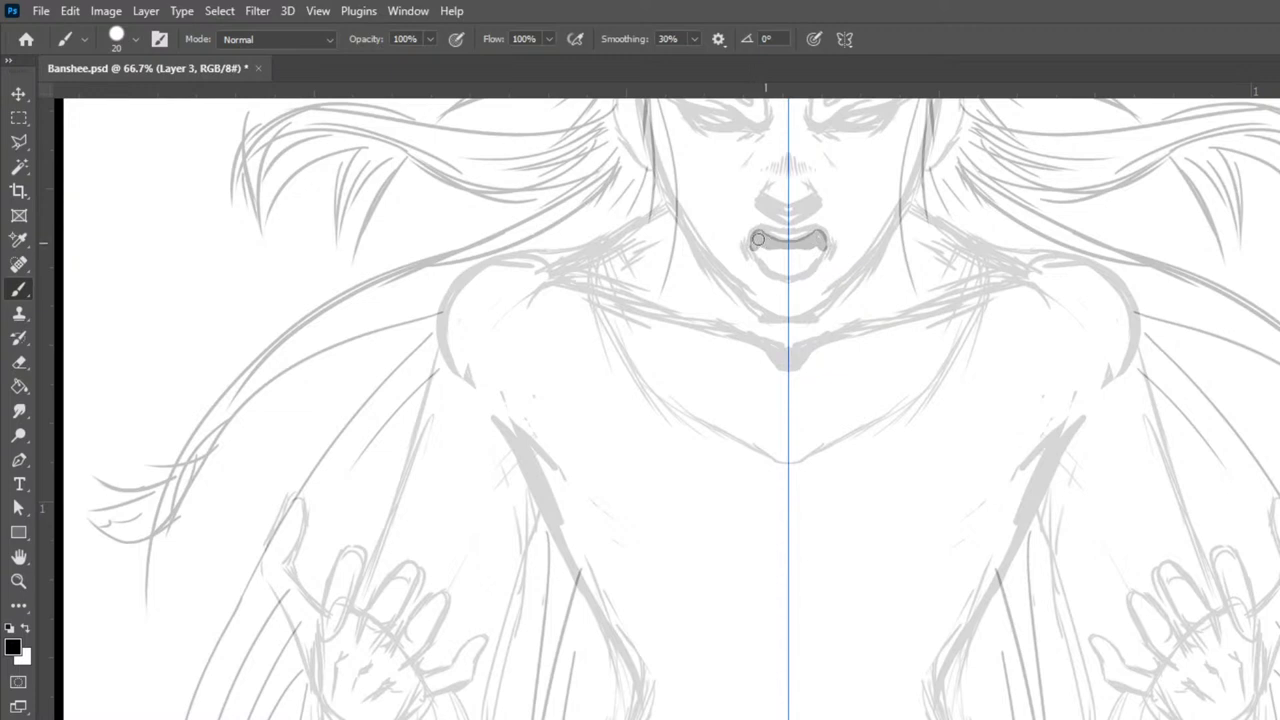
{"action": "left_click_drag", "start_coordinate": [775, 262], "coordinate": [769, 251]}
{"action": "mouse_move", "coordinate": [767, 251]}
{"action": "left_mouse_down"}
{"action": "mouse_move", "coordinate": [808, 258]}
{"action": "mouse_move", "coordinate": [799, 242]}
{"action": "mouse_move", "coordinate": [755, 245]}
{"action": "mouse_move", "coordinate": [758, 262]}
{"action": "mouse_move", "coordinate": [753, 243]}
{"action": "mouse_move", "coordinate": [800, 292]}
{"action": "left_mouse_up"}
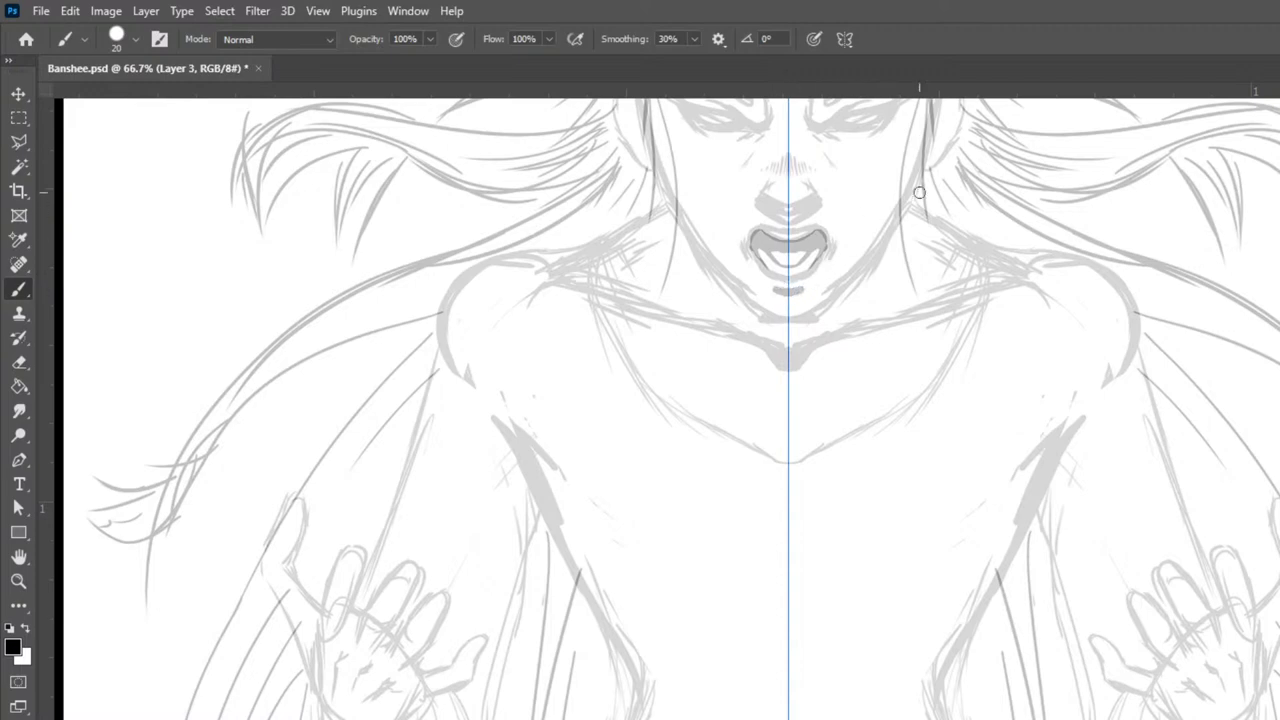
- Examine the reworked face and the raised figure in proportion to the whole card
{"action": "key", "text": "ctrl+minus"}
{"action": "key", "text": "ctrl+minus"}
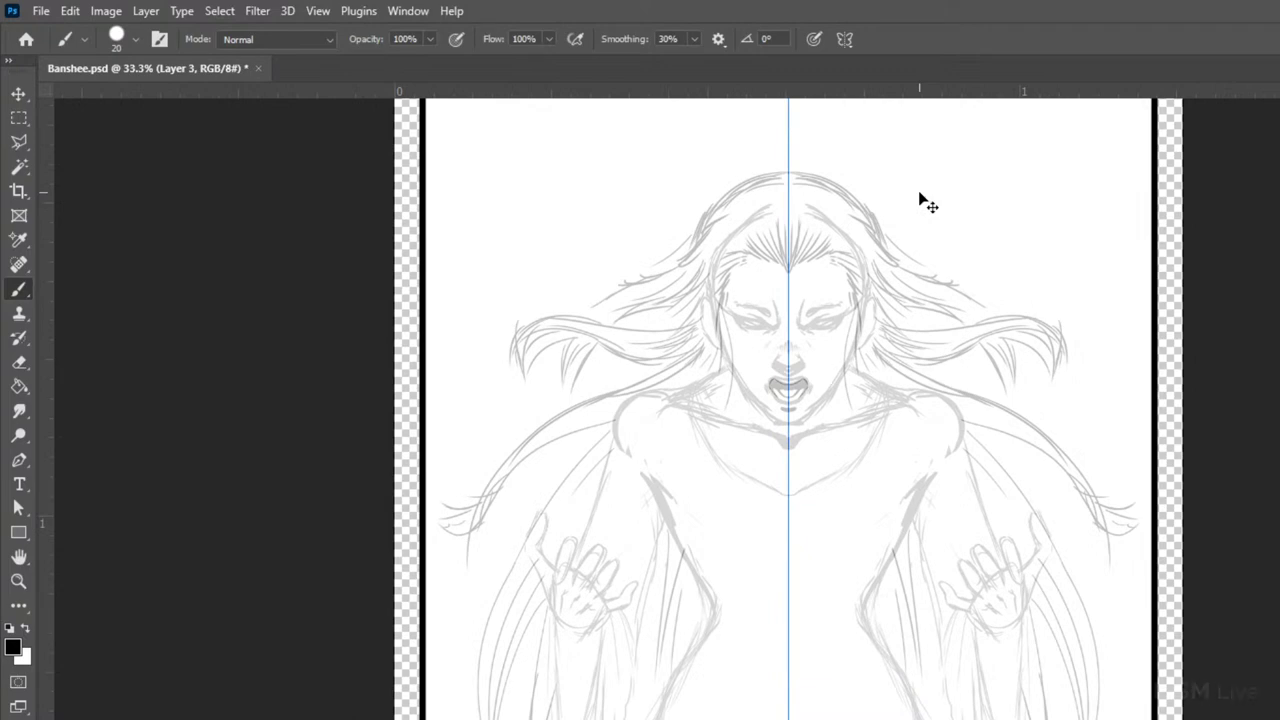
{"action": "key", "text": "ctrl+minus"}
{"action": "key", "text": "ctrl+minus"}
{"action": "key", "text": "ctrl+minus"}
{"action": "key", "text": "ctrl+plus"}
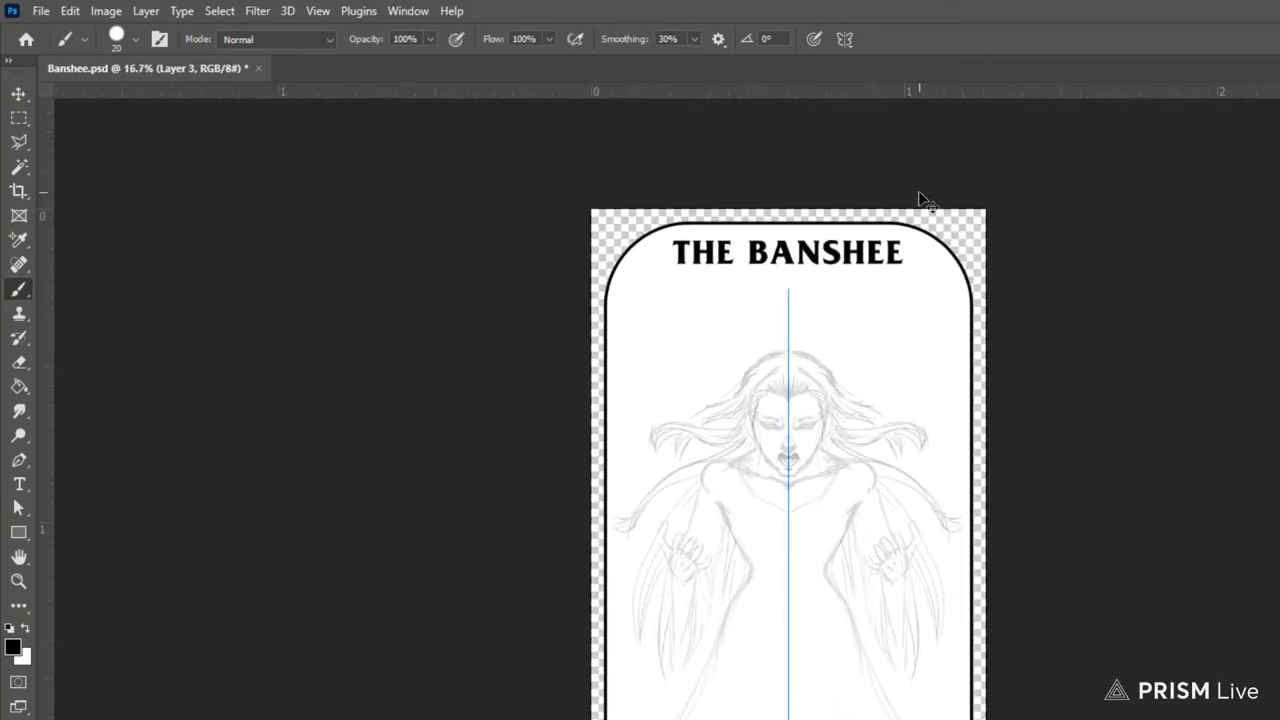
{"action": "key", "text": "ctrl+plus"}
{"action": "key", "text": "ctrl+plus"}
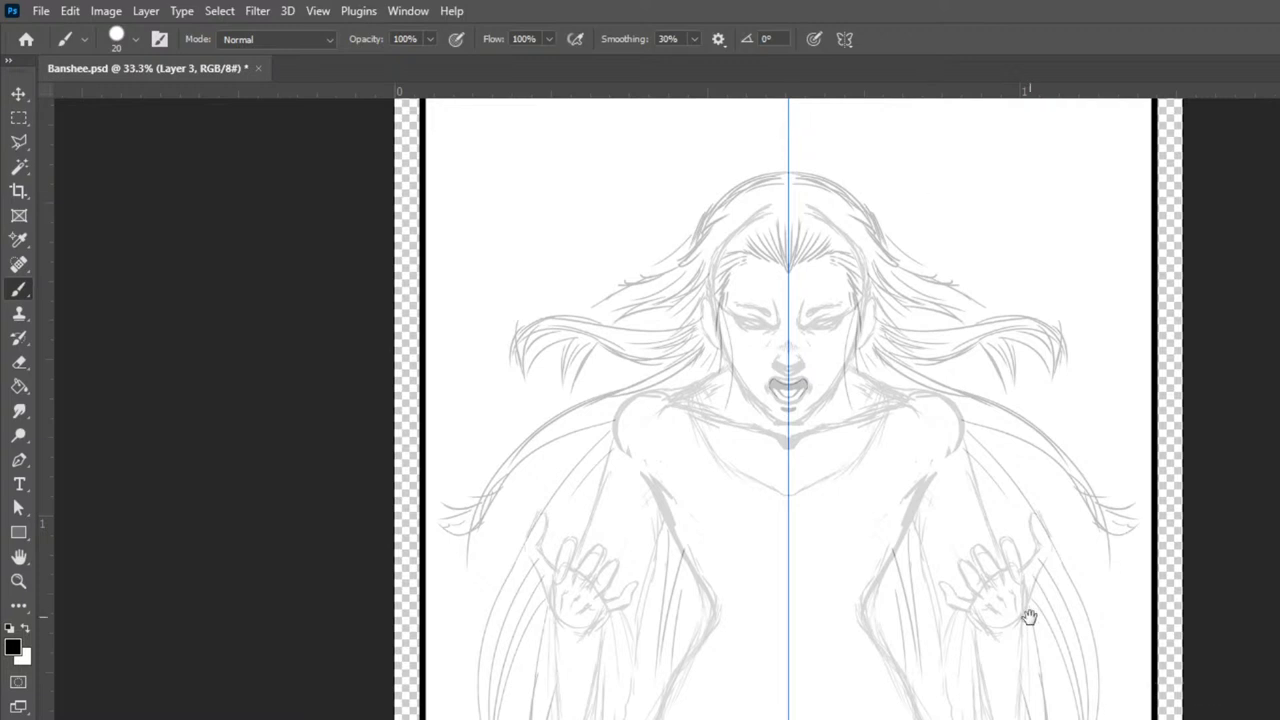
- Sketch large wavy locks sweeping from the sides of the head out to the card's borders with a size 15 brush
{"action": "left_click_drag", "start_coordinate": [1029, 609], "coordinate": [1076, 719]}
{"action": "key", "text": "bracketleft"}
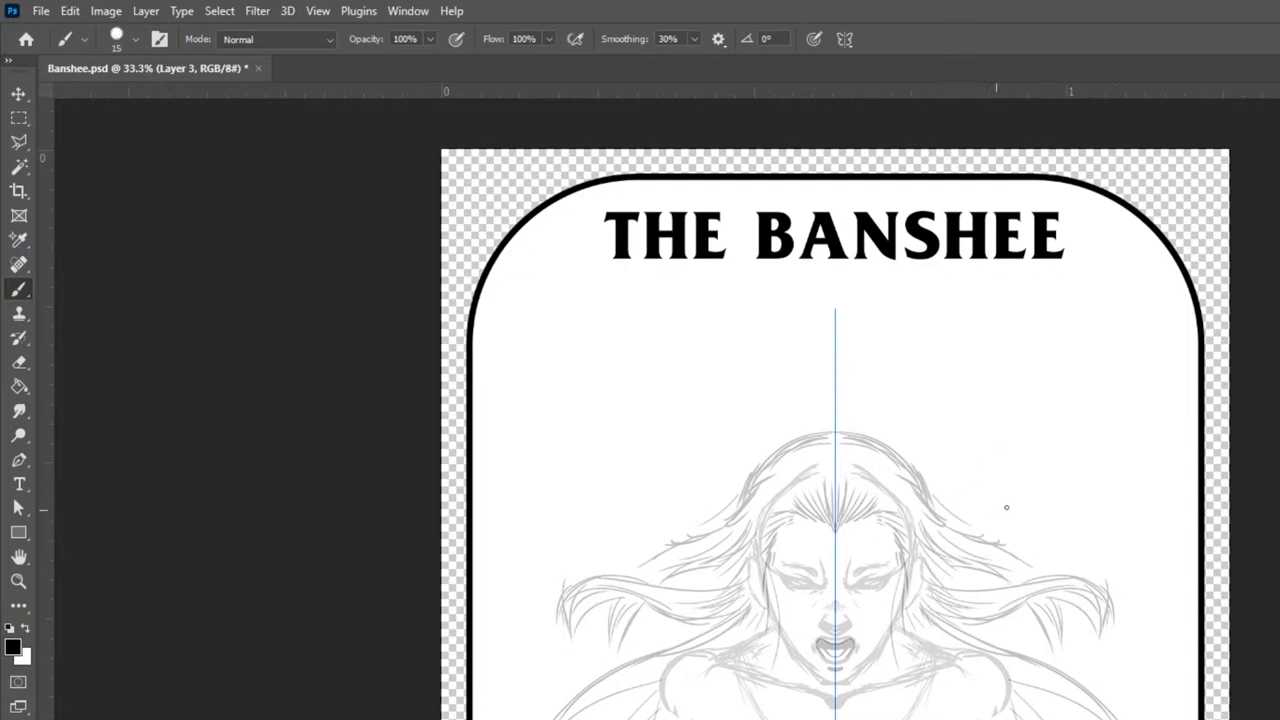
{"action": "mouse_move", "coordinate": [931, 501]}
{"action": "left_mouse_down"}
{"action": "mouse_move", "coordinate": [986, 510]}
{"action": "mouse_move", "coordinate": [1027, 483]}
{"action": "mouse_move", "coordinate": [1000, 516]}
{"action": "mouse_move", "coordinate": [1016, 508]}
{"action": "left_mouse_up"}
{"action": "mouse_move", "coordinate": [943, 536]}
{"action": "left_mouse_down"}
{"action": "mouse_move", "coordinate": [973, 546]}
{"action": "mouse_move", "coordinate": [1033, 499]}
{"action": "mouse_move", "coordinate": [1051, 457]}
{"action": "mouse_move", "coordinate": [1100, 428]}
{"action": "left_mouse_up"}
{"action": "mouse_move", "coordinate": [1060, 468]}
{"action": "left_mouse_down"}
{"action": "mouse_move", "coordinate": [1120, 440]}
{"action": "mouse_move", "coordinate": [1118, 454]}
{"action": "left_mouse_up"}
{"action": "left_click_drag", "start_coordinate": [1039, 504], "coordinate": [1136, 468]}
{"action": "mouse_move", "coordinate": [1064, 449]}
{"action": "left_mouse_down"}
{"action": "mouse_move", "coordinate": [1149, 484]}
{"action": "mouse_move", "coordinate": [1096, 436]}
{"action": "mouse_move", "coordinate": [1145, 470]}
{"action": "mouse_move", "coordinate": [1136, 464]}
{"action": "mouse_move", "coordinate": [1176, 540]}
{"action": "mouse_move", "coordinate": [1150, 486]}
{"action": "mouse_move", "coordinate": [1183, 496]}
{"action": "mouse_move", "coordinate": [1168, 507]}
{"action": "mouse_move", "coordinate": [1151, 475]}
{"action": "mouse_move", "coordinate": [1186, 498]}
{"action": "left_mouse_up"}
{"action": "mouse_move", "coordinate": [563, 617]}
{"action": "left_mouse_down"}
{"action": "mouse_move", "coordinate": [557, 647]}
{"action": "mouse_move", "coordinate": [476, 664]}
{"action": "mouse_move", "coordinate": [566, 648]}
{"action": "mouse_move", "coordinate": [578, 614]}
{"action": "left_mouse_up"}
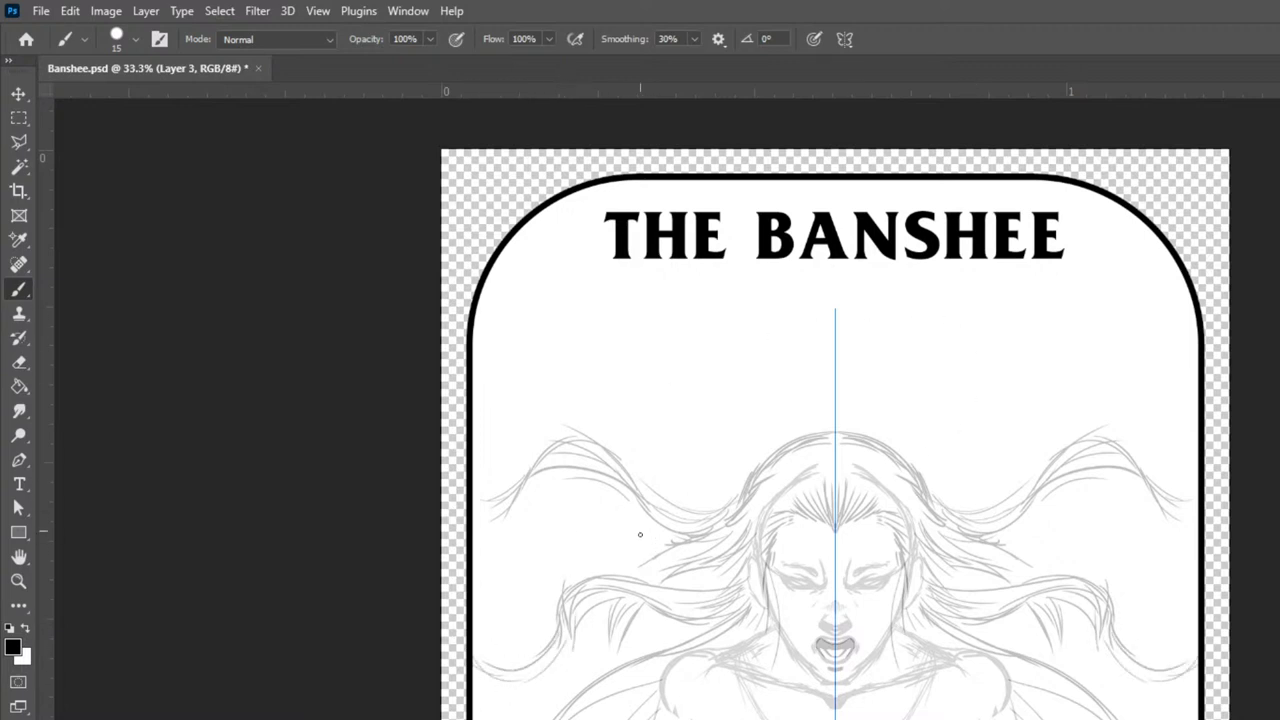
{"action": "mouse_move", "coordinate": [616, 560]}
{"action": "left_mouse_down"}
{"action": "mouse_move", "coordinate": [491, 455]}
{"action": "mouse_move", "coordinate": [475, 489]}
{"action": "mouse_move", "coordinate": [460, 467]}
{"action": "mouse_move", "coordinate": [527, 483]}
{"action": "mouse_move", "coordinate": [663, 568]}
{"action": "left_mouse_up"}
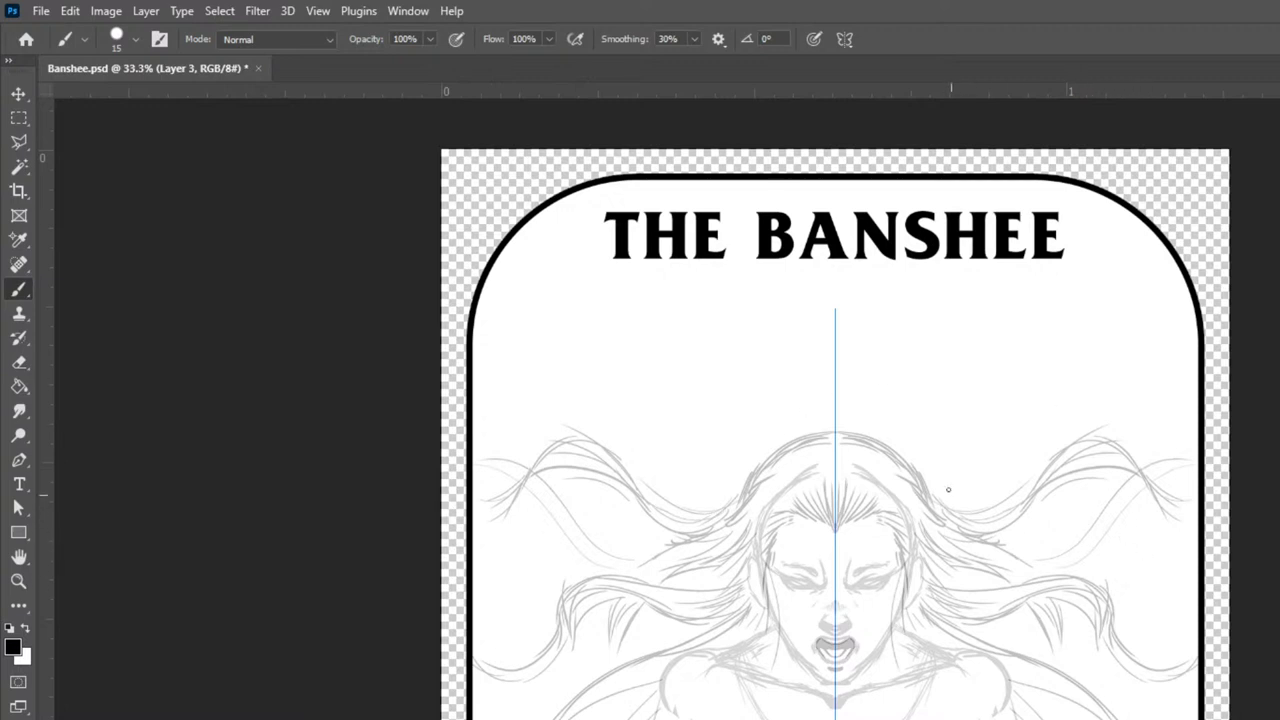
- Add thin curved strands linking the upper and lower locks and trailing toward the card's borders beside the shoulders
{"action": "mouse_move", "coordinate": [944, 489]}
{"action": "left_mouse_down"}
{"action": "mouse_move", "coordinate": [1157, 603]}
{"action": "mouse_move", "coordinate": [1165, 645]}
{"action": "left_mouse_up"}
{"action": "left_click_drag", "start_coordinate": [1012, 502], "coordinate": [1164, 658]}
{"action": "left_click_drag", "start_coordinate": [1120, 544], "coordinate": [1160, 655]}
{"action": "left_click_drag", "start_coordinate": [989, 622], "coordinate": [1182, 705]}
{"action": "left_click_drag", "start_coordinate": [1082, 664], "coordinate": [1129, 717]}
{"action": "left_click_drag", "start_coordinate": [1134, 666], "coordinate": [1170, 717]}
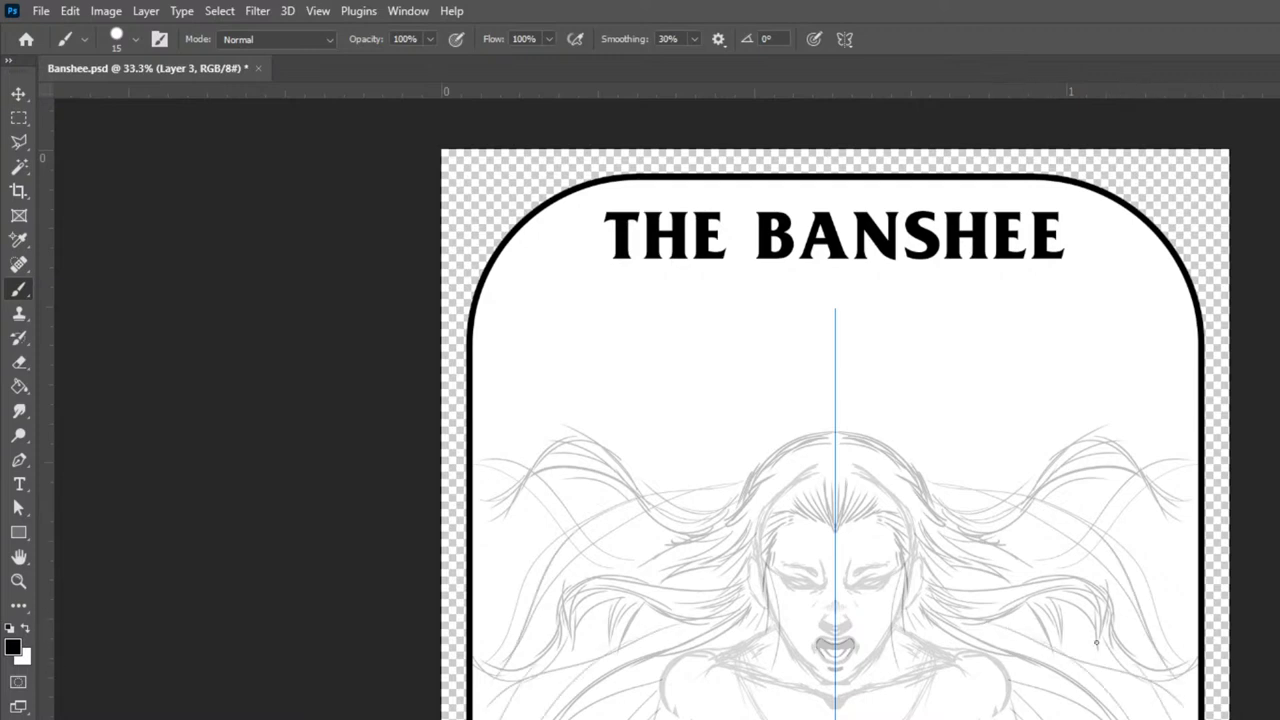
- Sketch long wavy strands flowing down the card's side borders outside the hands, with curled ends below the hands
{"action": "key", "text": "ctrl+minus"}
{"action": "key", "text": "ctrl+minus"}
{"action": "key", "text": "ctrl+minus"}
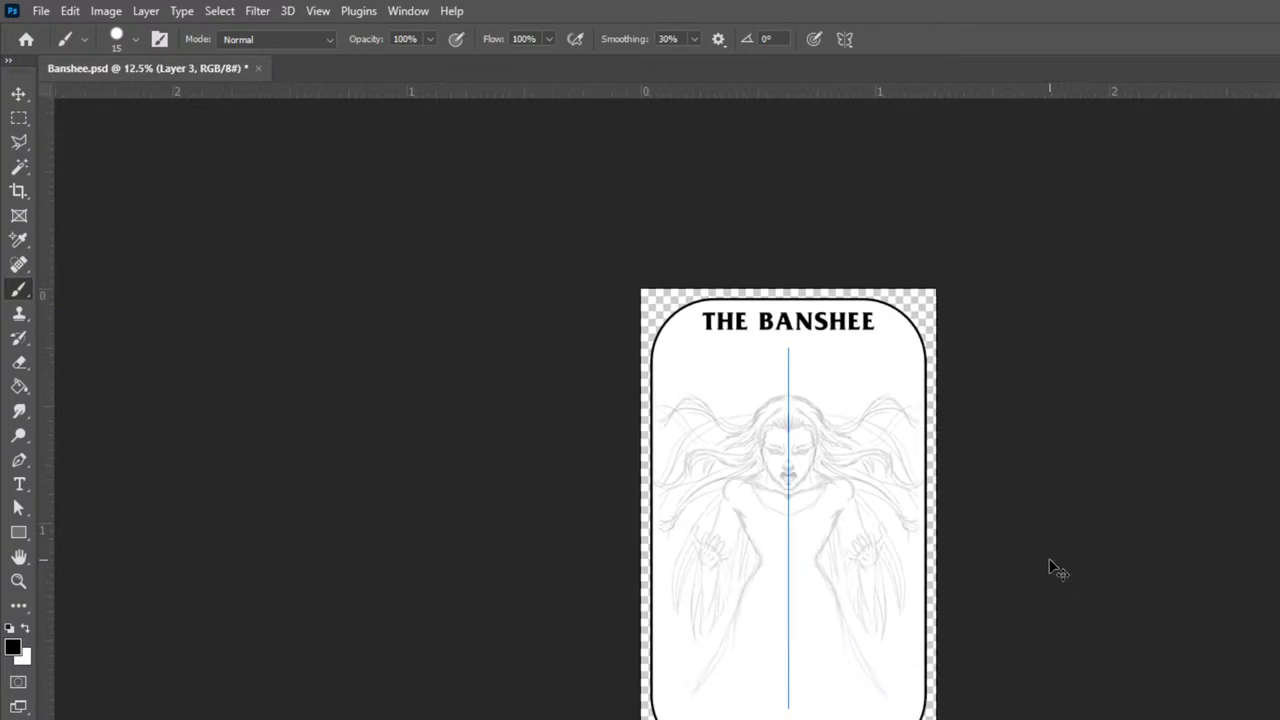
{"action": "key", "text": "ctrl+plus"}
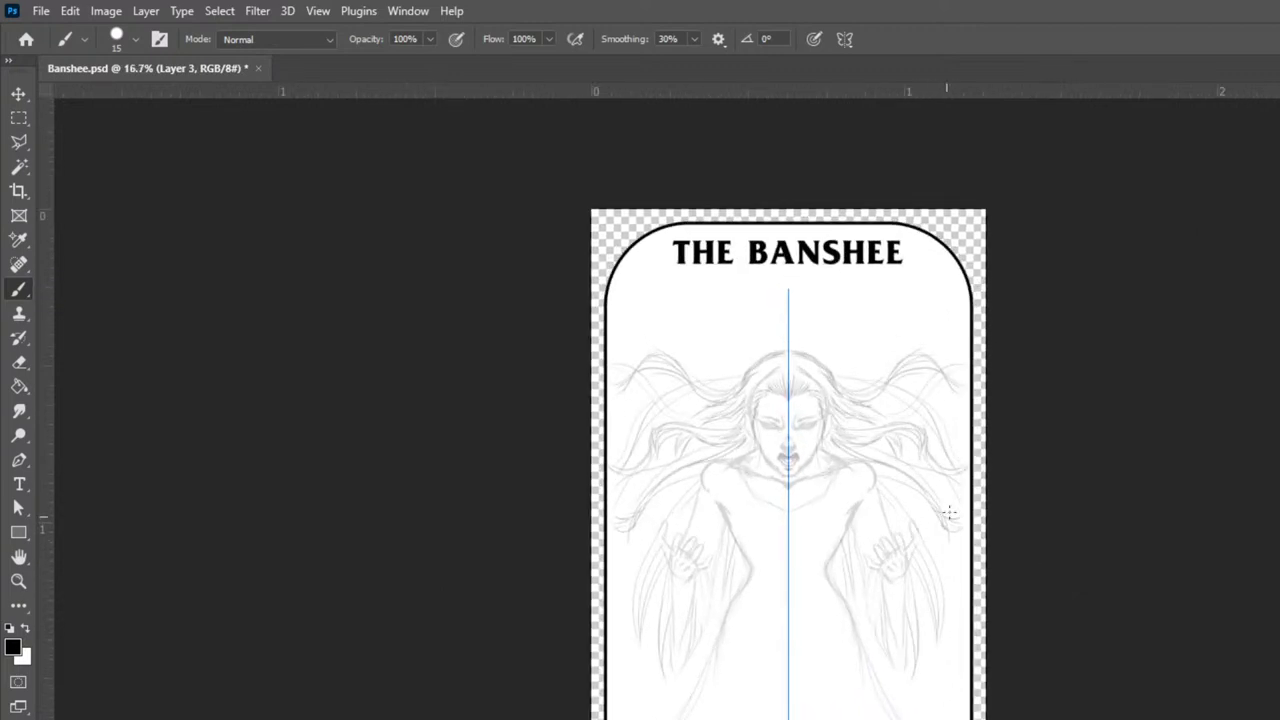
{"action": "mouse_move", "coordinate": [946, 536]}
{"action": "left_mouse_down"}
{"action": "mouse_move", "coordinate": [942, 578]}
{"action": "mouse_move", "coordinate": [964, 596]}
{"action": "mouse_move", "coordinate": [920, 712]}
{"action": "left_mouse_up"}
{"action": "left_click_drag", "start_coordinate": [932, 664], "coordinate": [938, 716]}
{"action": "left_click_drag", "start_coordinate": [967, 596], "coordinate": [931, 668]}
{"action": "left_click_drag", "start_coordinate": [963, 622], "coordinate": [932, 718]}
{"action": "mouse_move", "coordinate": [916, 674]}
{"action": "left_mouse_down"}
{"action": "mouse_move", "coordinate": [913, 706]}
{"action": "mouse_move", "coordinate": [928, 718]}
{"action": "left_mouse_up"}
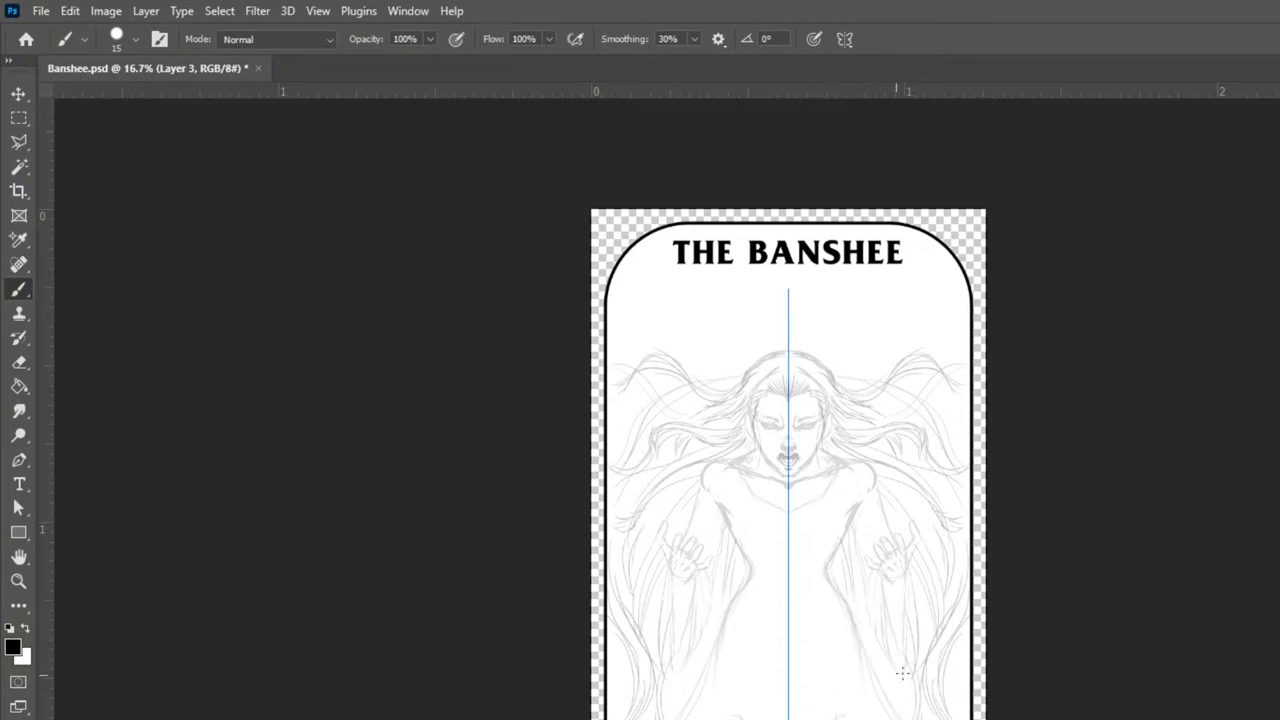
{"action": "mouse_move", "coordinate": [911, 702]}
{"action": "left_mouse_down"}
{"action": "mouse_move", "coordinate": [898, 718]}
{"action": "mouse_move", "coordinate": [882, 701]}
{"action": "left_mouse_up"}
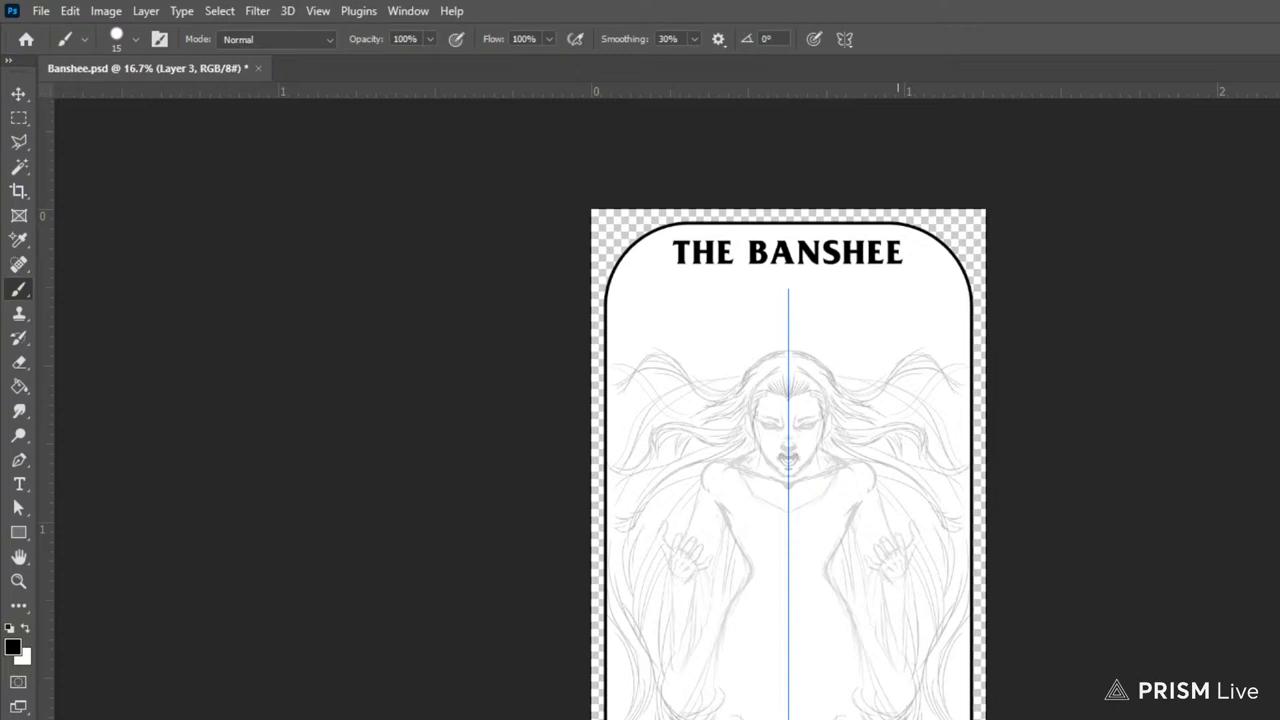
- Fade the finished sketch and set up a new layer above it for the inking
{"action": "key", "text": "ctrl+plus"}
{"action": "key", "text": "ctrl+plus"}
{"action": "key", "text": "ctrl+e"}
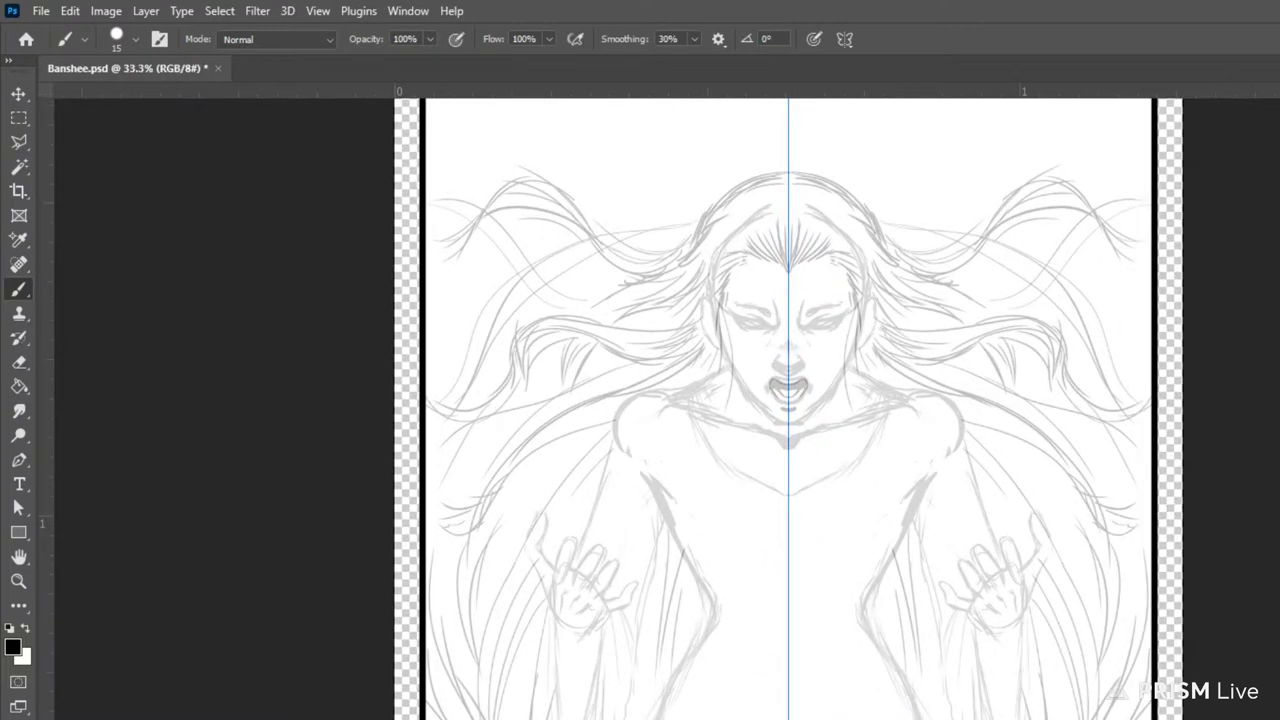
{"action": "key", "text": "ctrl+z"}
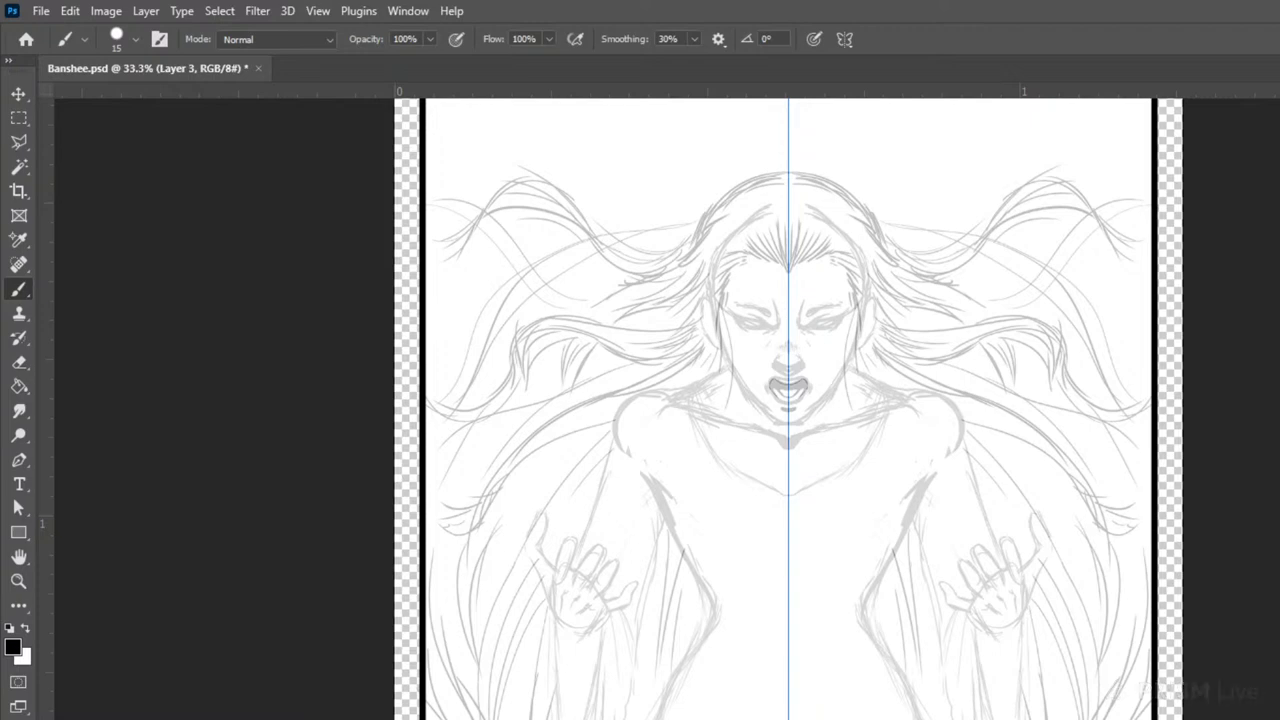
{"action": "key", "text": "ctrl+z"}
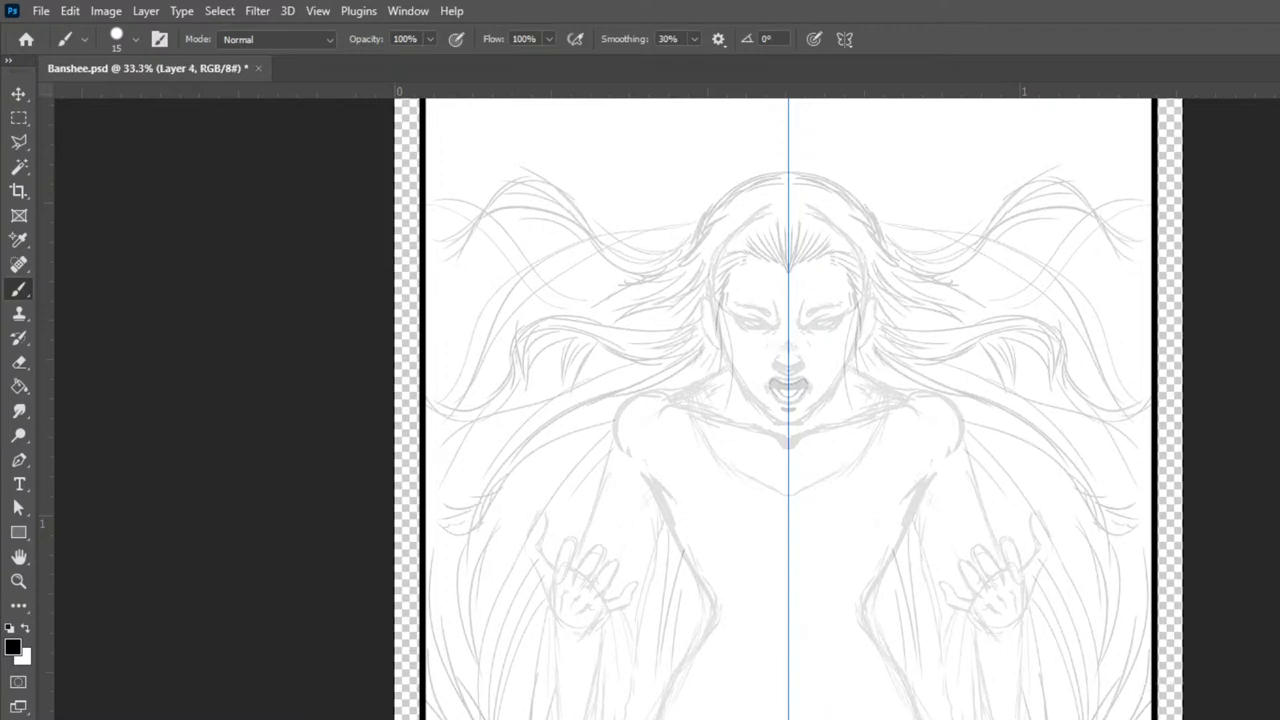
- Ink both eyebrows as tapered solid black shapes with a size 10 brush
{"action": "key", "text": "ctrl+plus"}
{"action": "key", "text": "ctrl+plus"}
{"action": "left_click_drag", "start_coordinate": [1074, 531], "coordinate": [1086, 719]}
{"action": "scroll", "coordinate": [791, 521], "scroll_direction": "up", "scroll_amount": 1}
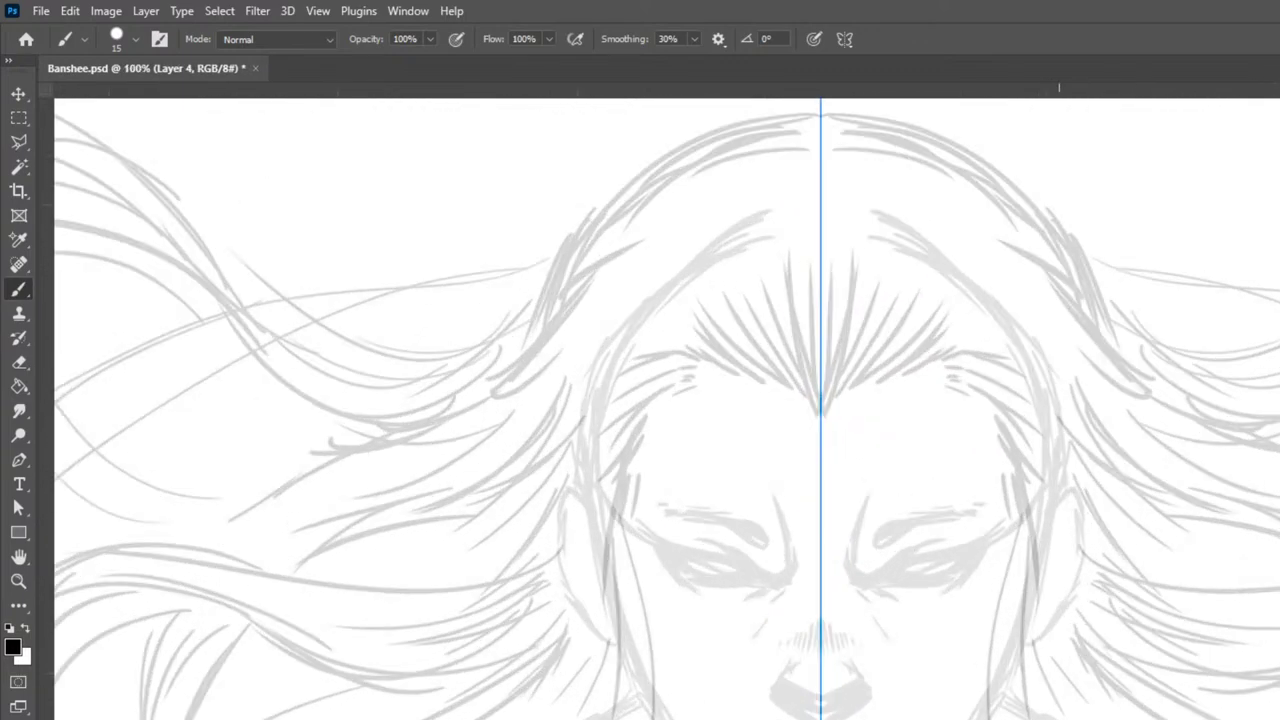
{"action": "key", "text": "bracketleft"}
{"action": "mouse_move", "coordinate": [668, 514]}
{"action": "left_mouse_down"}
{"action": "mouse_move", "coordinate": [736, 518]}
{"action": "mouse_move", "coordinate": [764, 542]}
{"action": "mouse_move", "coordinate": [704, 514]}
{"action": "mouse_move", "coordinate": [664, 514]}
{"action": "mouse_move", "coordinate": [762, 541]}
{"action": "mouse_move", "coordinate": [747, 534]}
{"action": "left_mouse_up"}
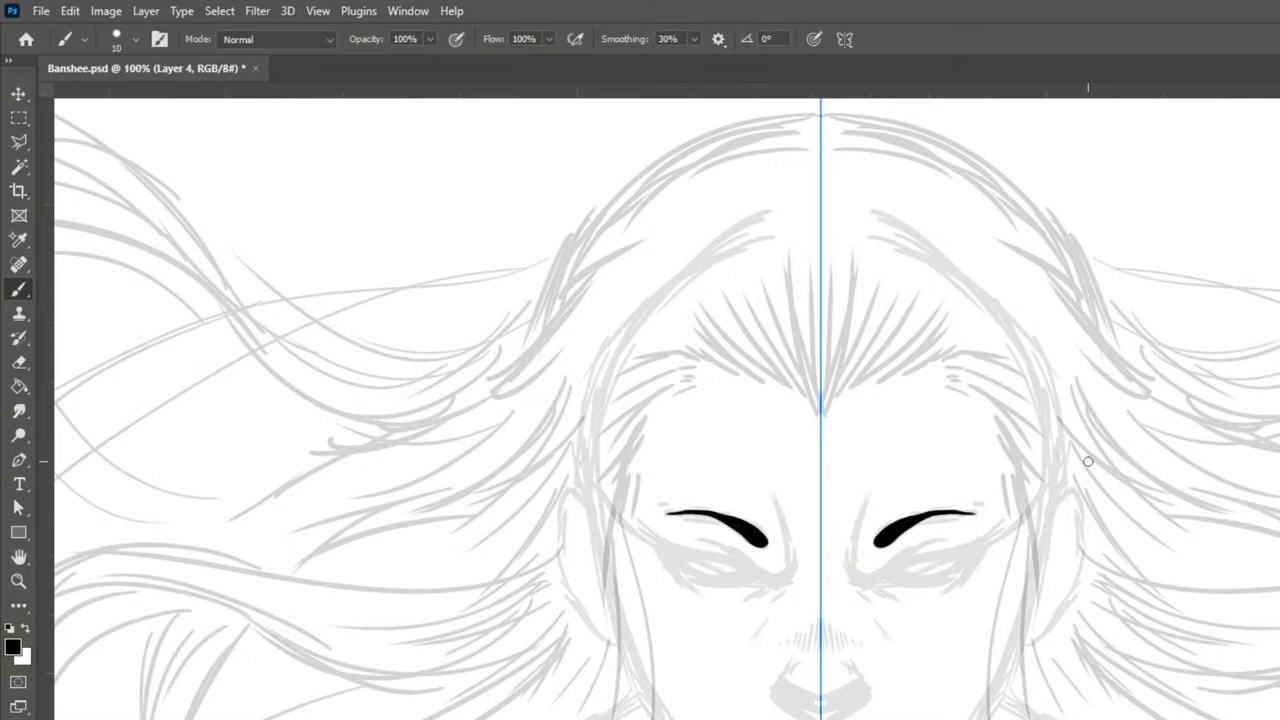
- Ink the frown lines and small wrinkles between the eyebrows and the nose bridge with a size 9 brush
{"action": "key", "text": "bracketleft"}
{"action": "mouse_move", "coordinate": [867, 551]}
{"action": "left_mouse_down"}
{"action": "mouse_move", "coordinate": [882, 550]}
{"action": "mouse_move", "coordinate": [865, 560]}
{"action": "left_mouse_up"}
{"action": "mouse_move", "coordinate": [867, 490]}
{"action": "left_mouse_down"}
{"action": "mouse_move", "coordinate": [850, 544]}
{"action": "mouse_move", "coordinate": [862, 577]}
{"action": "mouse_move", "coordinate": [784, 590]}
{"action": "left_mouse_up"}
{"action": "left_click_drag", "start_coordinate": [805, 538], "coordinate": [807, 566]}
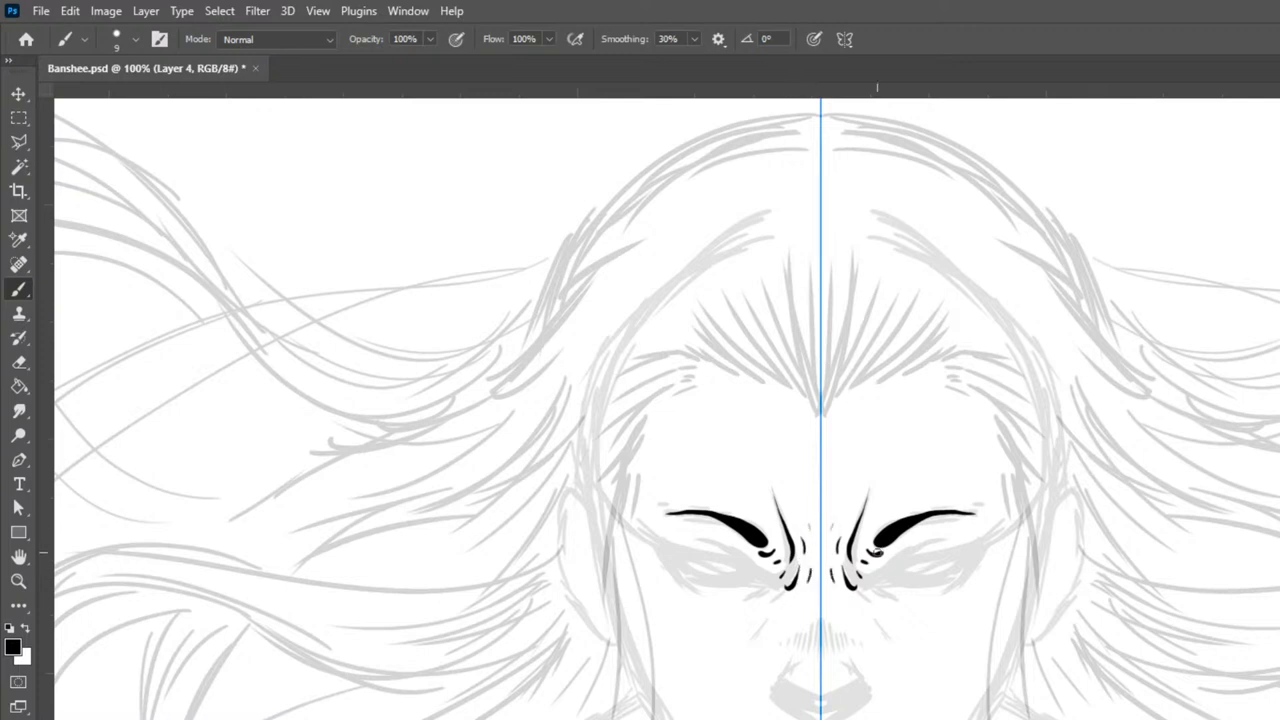
- Ink the eyelid creases, pointed eye outlines and lower lash ticks, plus creases running from the inner eye corners down the cheeks
{"action": "mouse_move", "coordinate": [859, 576]}
{"action": "left_mouse_down"}
{"action": "mouse_move", "coordinate": [874, 582]}
{"action": "mouse_move", "coordinate": [945, 535]}
{"action": "left_mouse_up"}
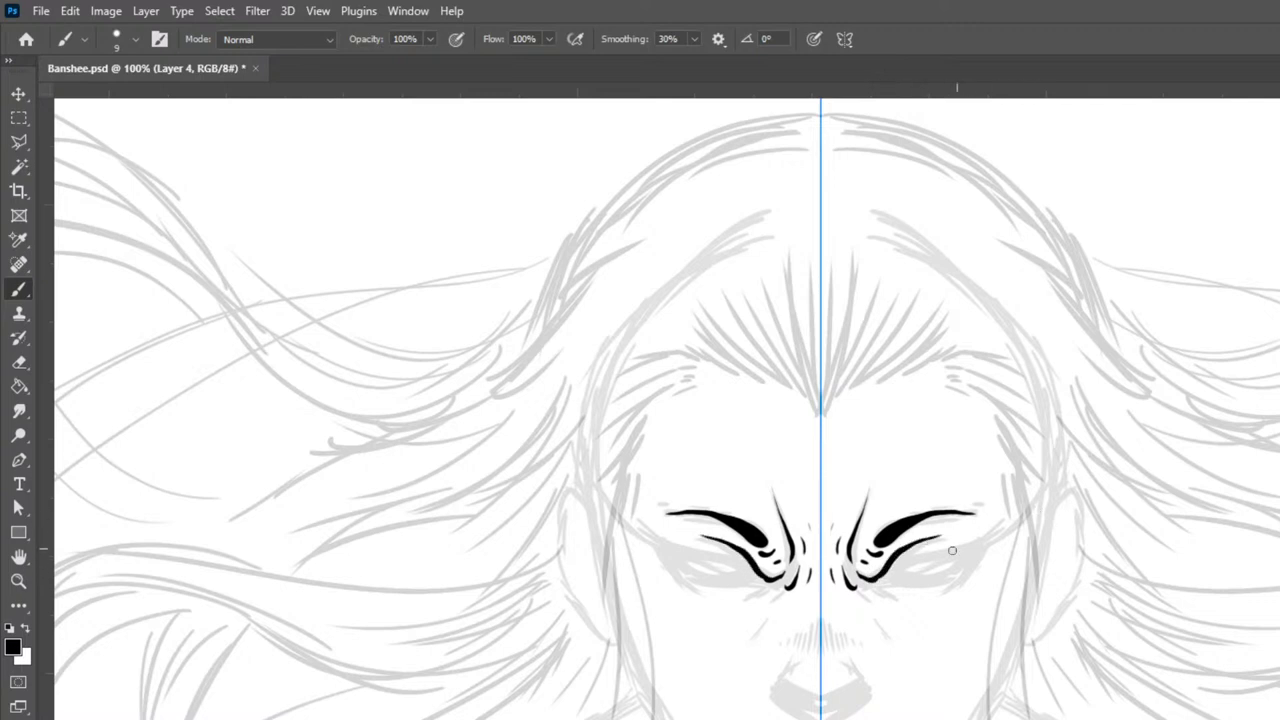
{"action": "left_click_drag", "start_coordinate": [886, 568], "coordinate": [993, 545]}
{"action": "mouse_move", "coordinate": [882, 578]}
{"action": "left_mouse_down"}
{"action": "mouse_move", "coordinate": [940, 579]}
{"action": "mouse_move", "coordinate": [971, 540]}
{"action": "left_mouse_up"}
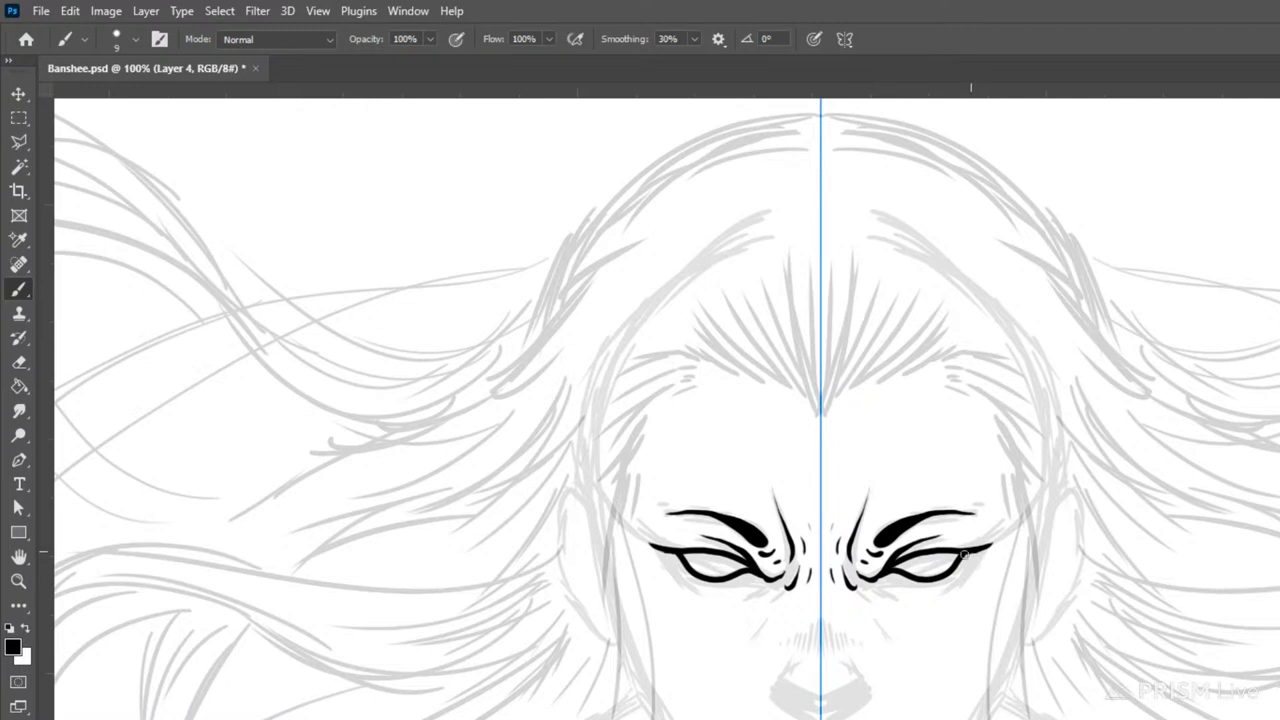
{"action": "mouse_move", "coordinate": [982, 548]}
{"action": "left_mouse_down"}
{"action": "mouse_move", "coordinate": [930, 584]}
{"action": "mouse_move", "coordinate": [877, 578]}
{"action": "mouse_move", "coordinate": [956, 581]}
{"action": "mouse_move", "coordinate": [945, 589]}
{"action": "mouse_move", "coordinate": [977, 584]}
{"action": "left_mouse_up"}
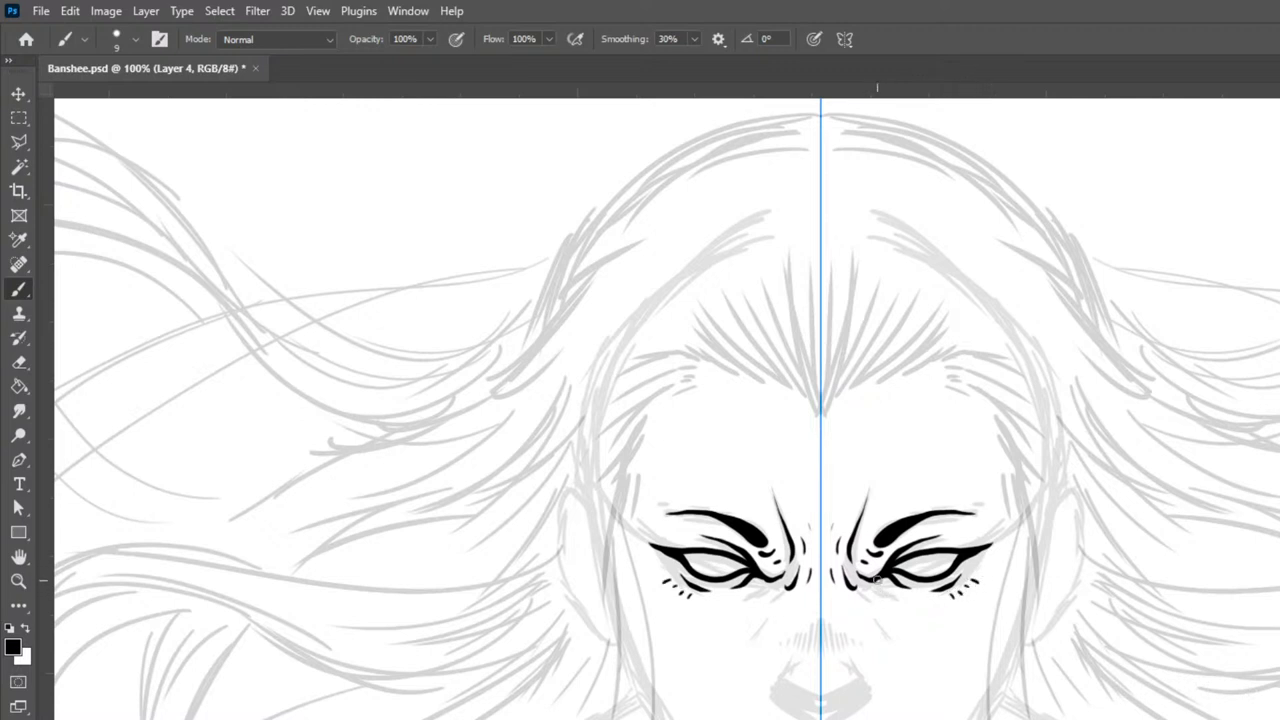
{"action": "left_click_drag", "start_coordinate": [880, 582], "coordinate": [961, 652]}
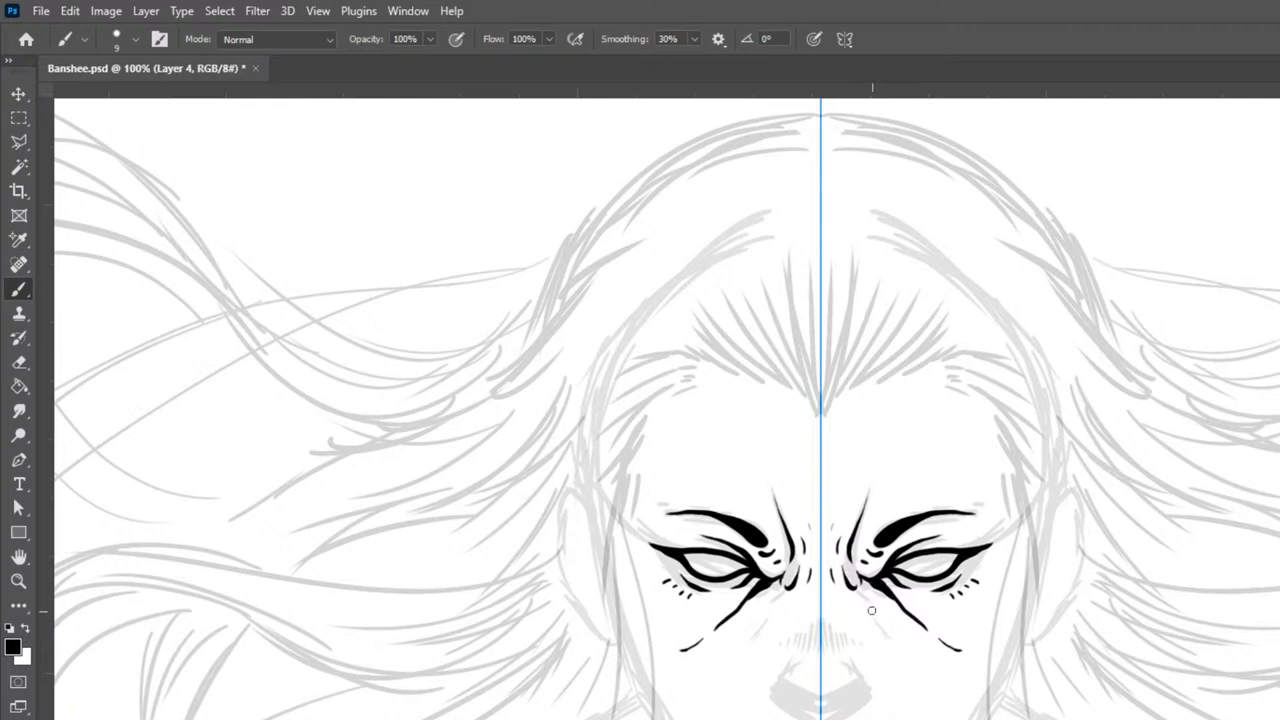
- Ink broken fold lines running down beside the nose and the curved outlines of the nostrils
{"action": "left_click_drag", "start_coordinate": [869, 609], "coordinate": [886, 637]}
{"action": "left_click", "coordinate": [913, 689]}
{"action": "left_click", "coordinate": [906, 677]}
{"action": "left_click_drag", "start_coordinate": [744, 655], "coordinate": [705, 713]}
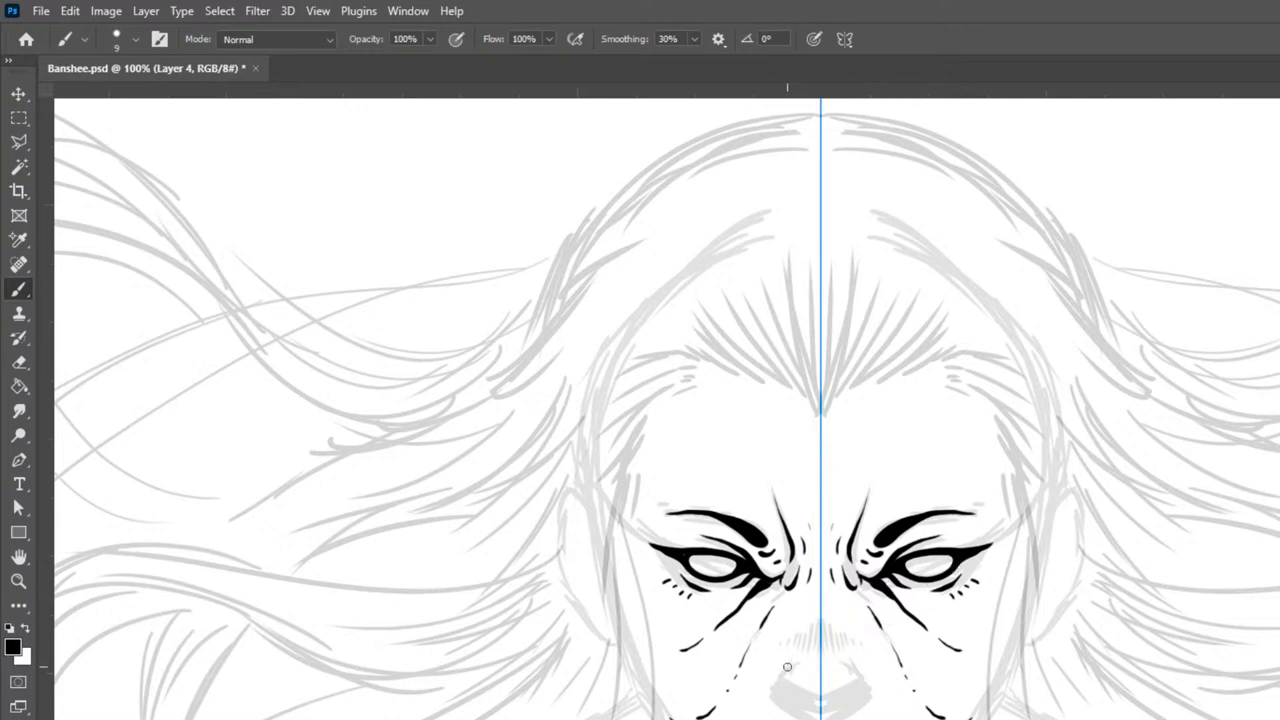
{"action": "mouse_move", "coordinate": [796, 662]}
{"action": "left_mouse_down"}
{"action": "mouse_move", "coordinate": [778, 684]}
{"action": "mouse_move", "coordinate": [819, 708]}
{"action": "left_mouse_up"}
{"action": "key", "text": "ctrl+z"}
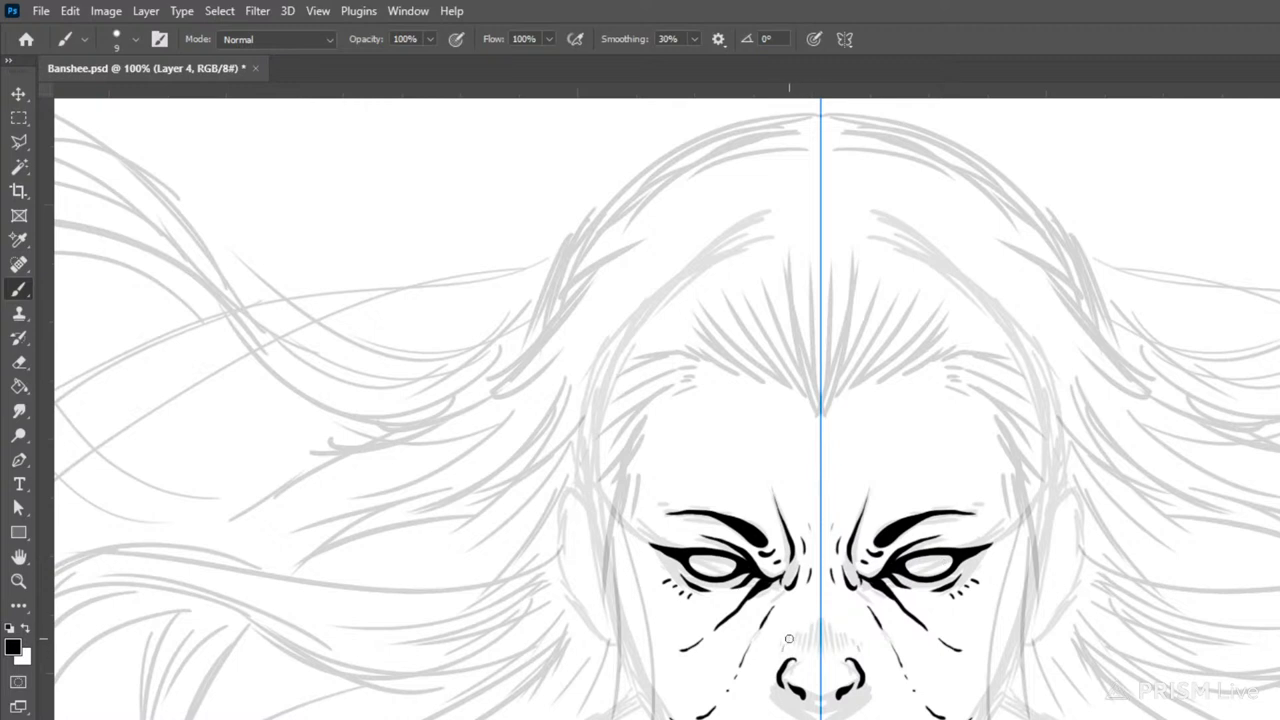
- Try a row of short vertical hatch lines across the nose above the tip and undo it
{"action": "mouse_move", "coordinate": [792, 632]}
{"action": "left_mouse_down"}
{"action": "mouse_move", "coordinate": [789, 654]}
{"action": "mouse_move", "coordinate": [803, 636]}
{"action": "mouse_move", "coordinate": [809, 656]}
{"action": "mouse_move", "coordinate": [815, 644]}
{"action": "left_mouse_up"}
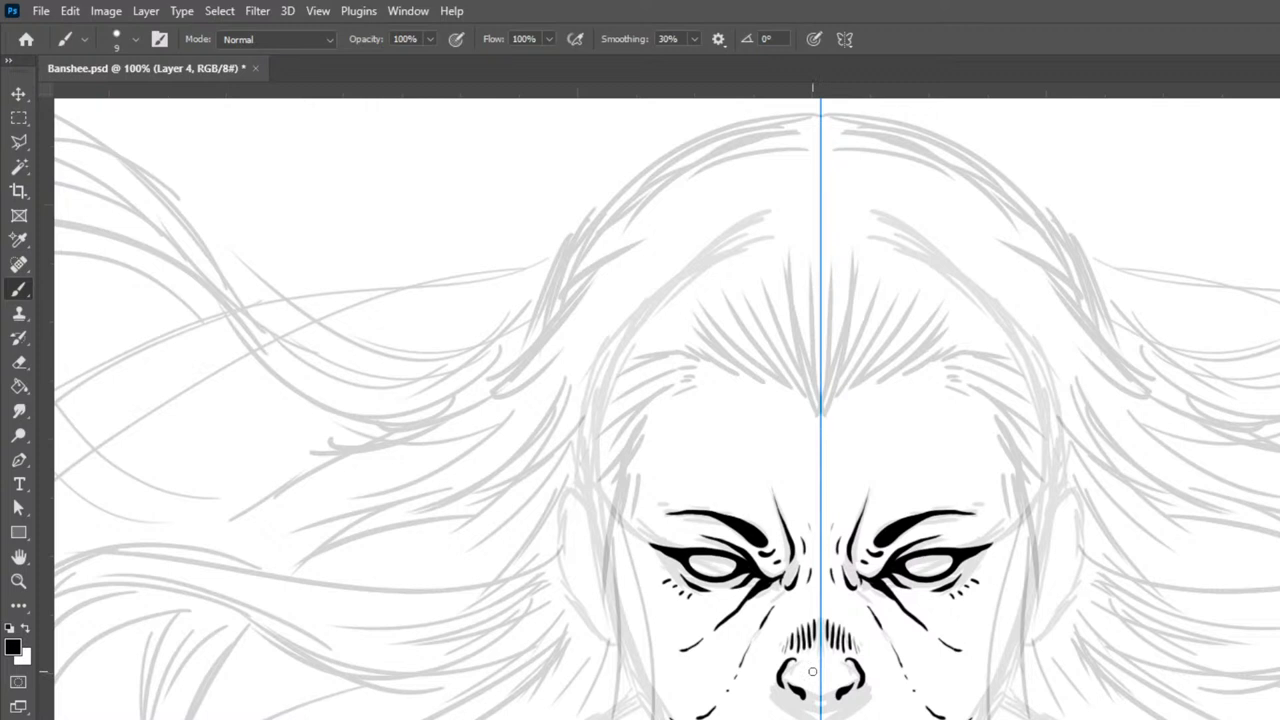
{"action": "key", "text": "ctrl+z"}
{"action": "key", "text": "ctrl+z"}
{"action": "key", "text": "ctrl+z"}
{"action": "key", "text": "ctrl+z"}
{"action": "key", "text": "ctrl+z"}
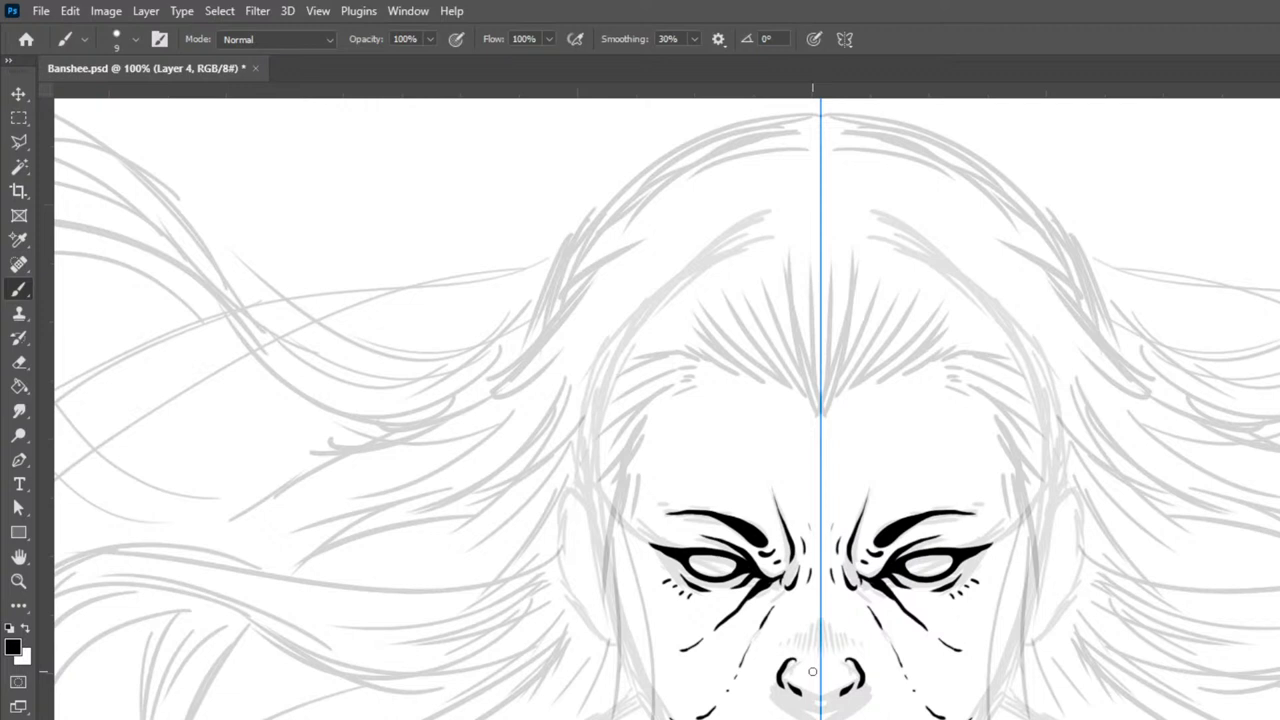
{"action": "left_click_drag", "start_coordinate": [994, 580], "coordinate": [999, 680]}
{"action": "key", "text": "ctrl+z"}
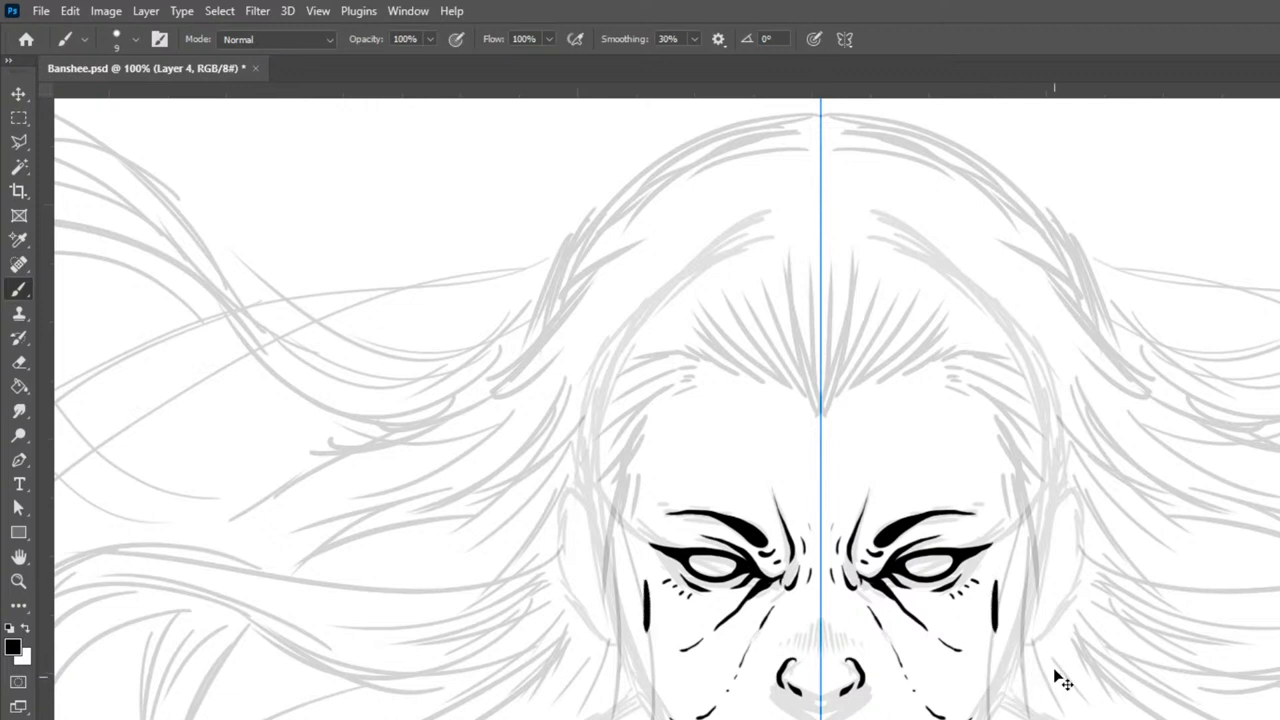
{"action": "key", "text": "ctrl+z"}
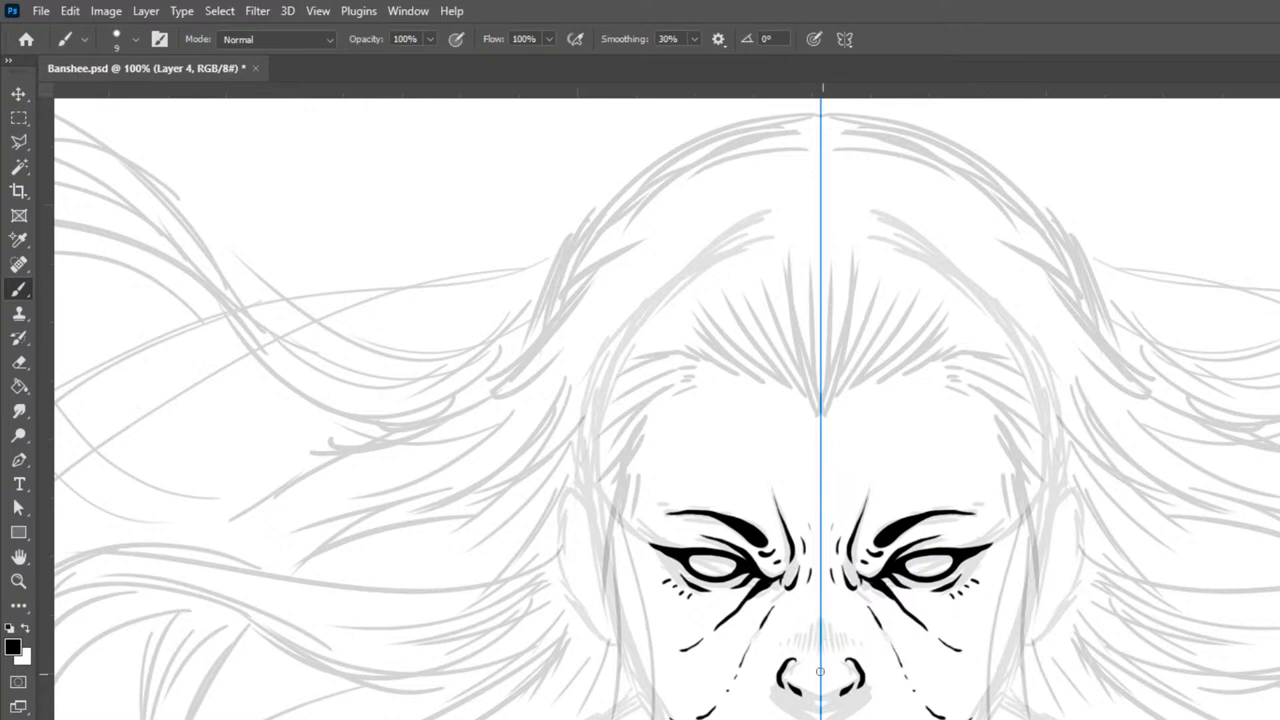
- Ink the underside and wings of the nose in solid black and add short vertical hatch lines above its tip with a size 8 brush
{"action": "left_click_drag", "start_coordinate": [780, 683], "coordinate": [820, 714]}
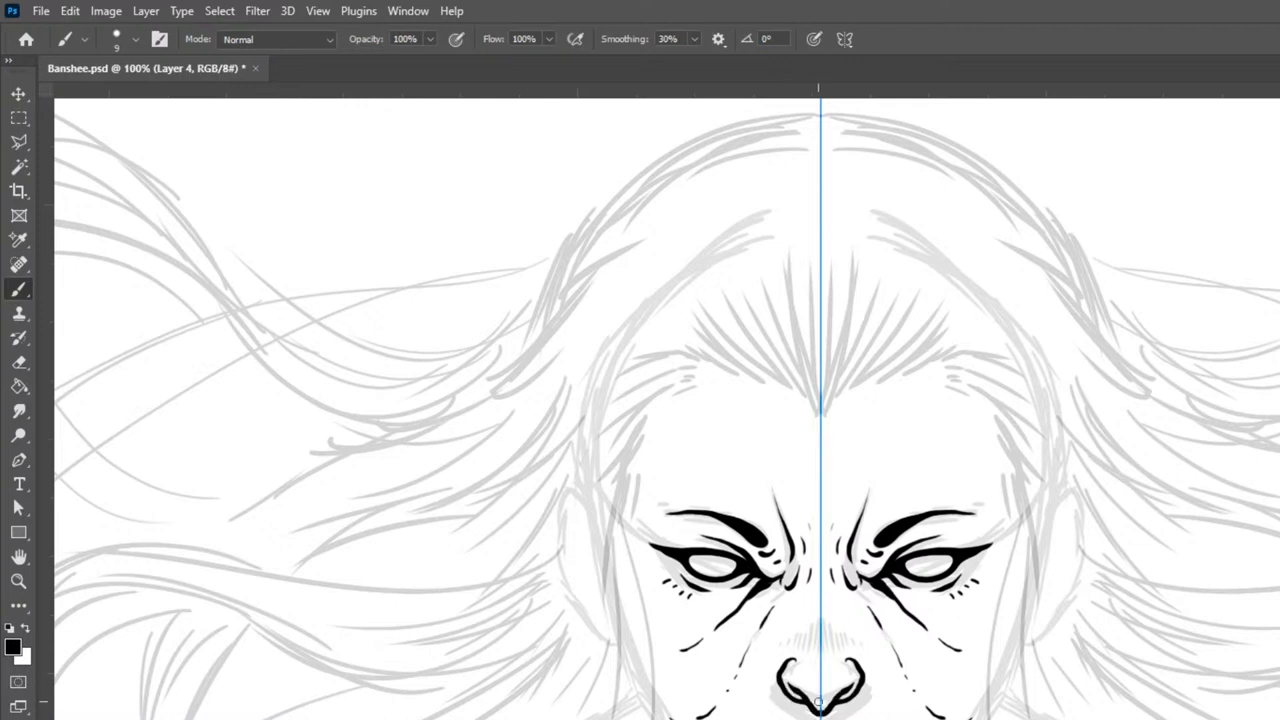
{"action": "mouse_move", "coordinate": [778, 676]}
{"action": "left_mouse_down"}
{"action": "mouse_move", "coordinate": [792, 709]}
{"action": "mouse_move", "coordinate": [818, 714]}
{"action": "left_mouse_up"}
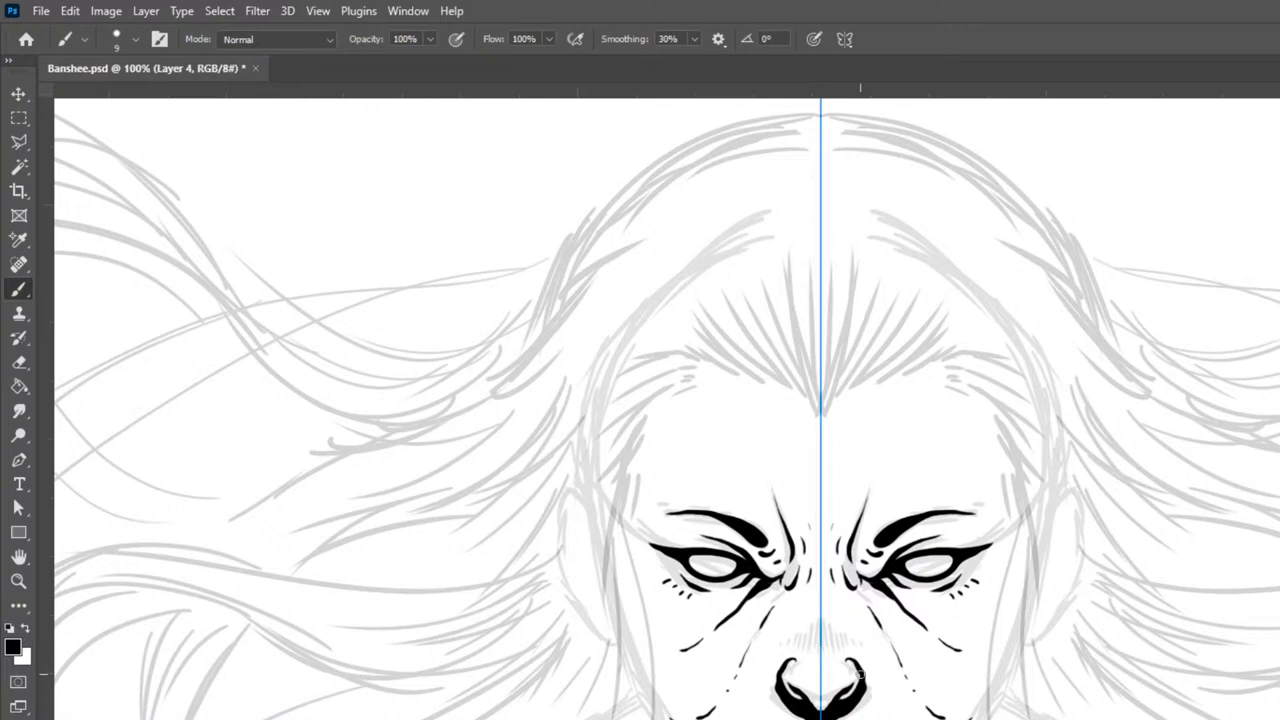
{"action": "left_click_drag", "start_coordinate": [866, 678], "coordinate": [876, 710]}
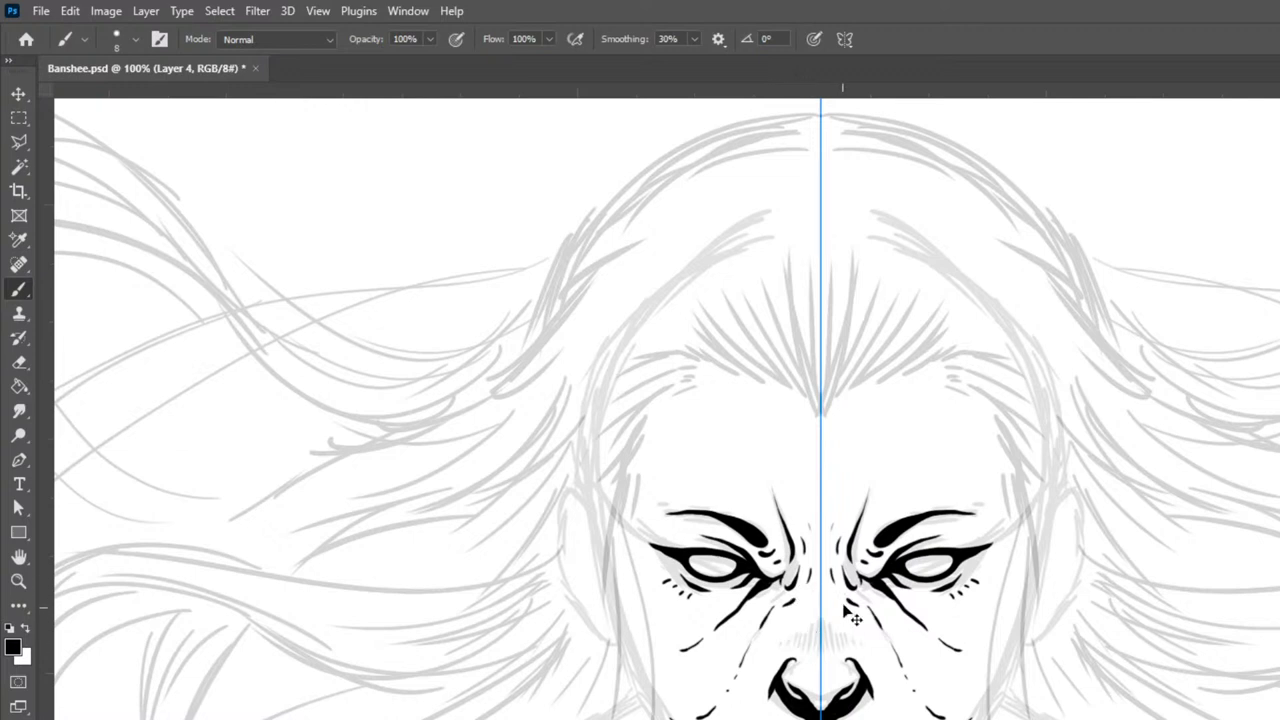
{"action": "mouse_move", "coordinate": [786, 658]}
{"action": "left_mouse_down"}
{"action": "mouse_move", "coordinate": [807, 624]}
{"action": "mouse_move", "coordinate": [806, 656]}
{"action": "mouse_move", "coordinate": [812, 621]}
{"action": "mouse_move", "coordinate": [813, 658]}
{"action": "mouse_move", "coordinate": [817, 648]}
{"action": "left_mouse_up"}
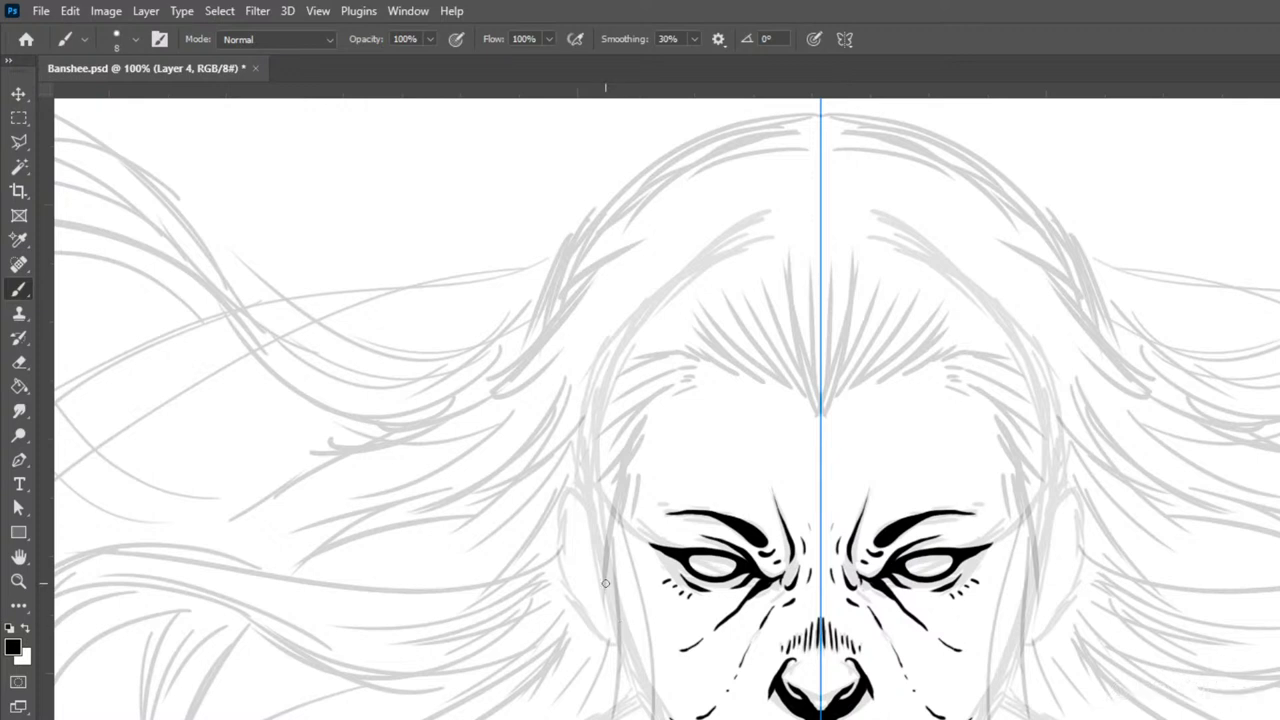
- Ink the outer face contour from the temples down to the chin with a size 9 brush, thickening the jawline and adding thin cheek creases
{"action": "mouse_move", "coordinate": [585, 506]}
{"action": "left_mouse_down"}
{"action": "mouse_move", "coordinate": [610, 612]}
{"action": "mouse_move", "coordinate": [642, 657]}
{"action": "left_mouse_up"}
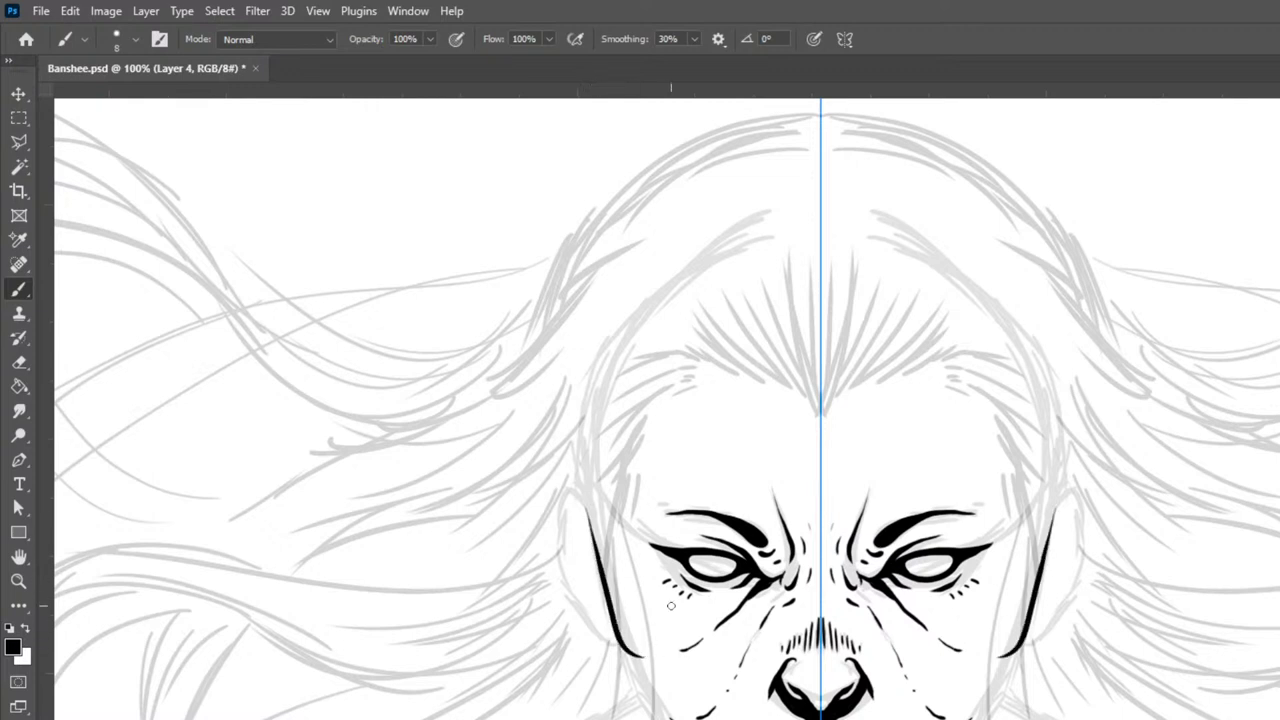
{"action": "key", "text": "ctrl+z"}
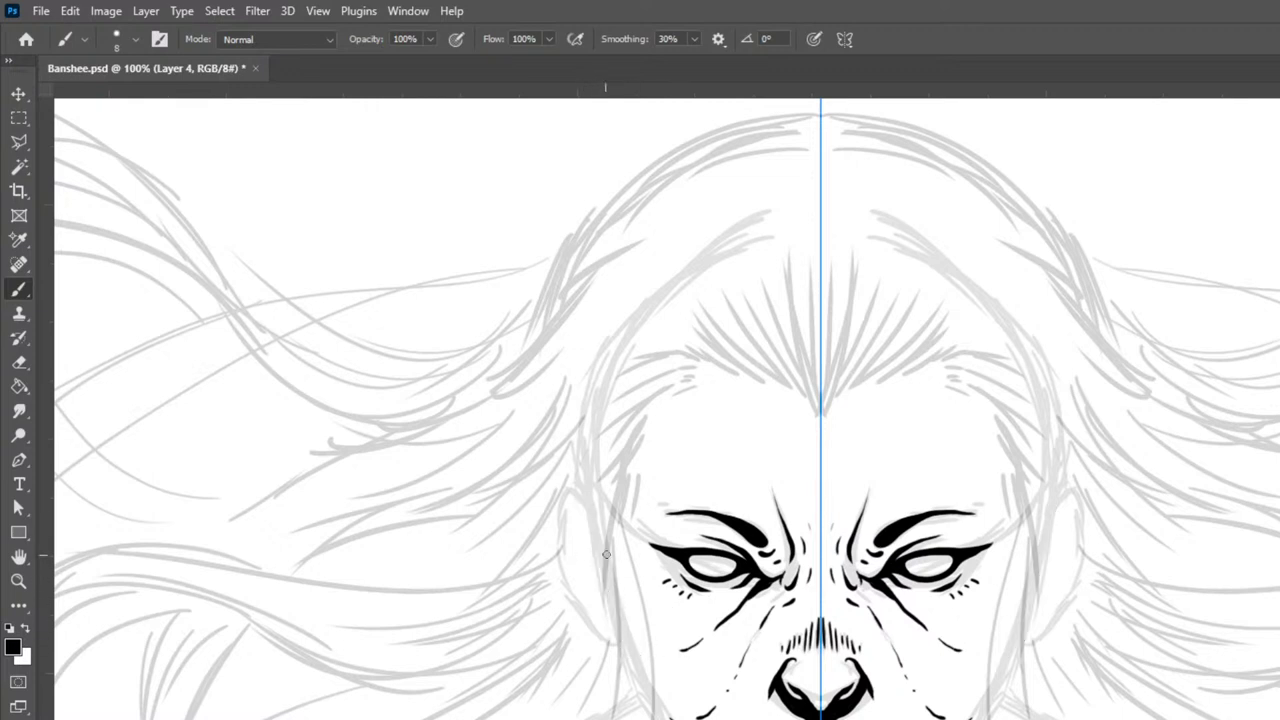
{"action": "mouse_move", "coordinate": [587, 508]}
{"action": "left_mouse_down"}
{"action": "mouse_move", "coordinate": [642, 690]}
{"action": "mouse_move", "coordinate": [667, 719]}
{"action": "left_mouse_up"}
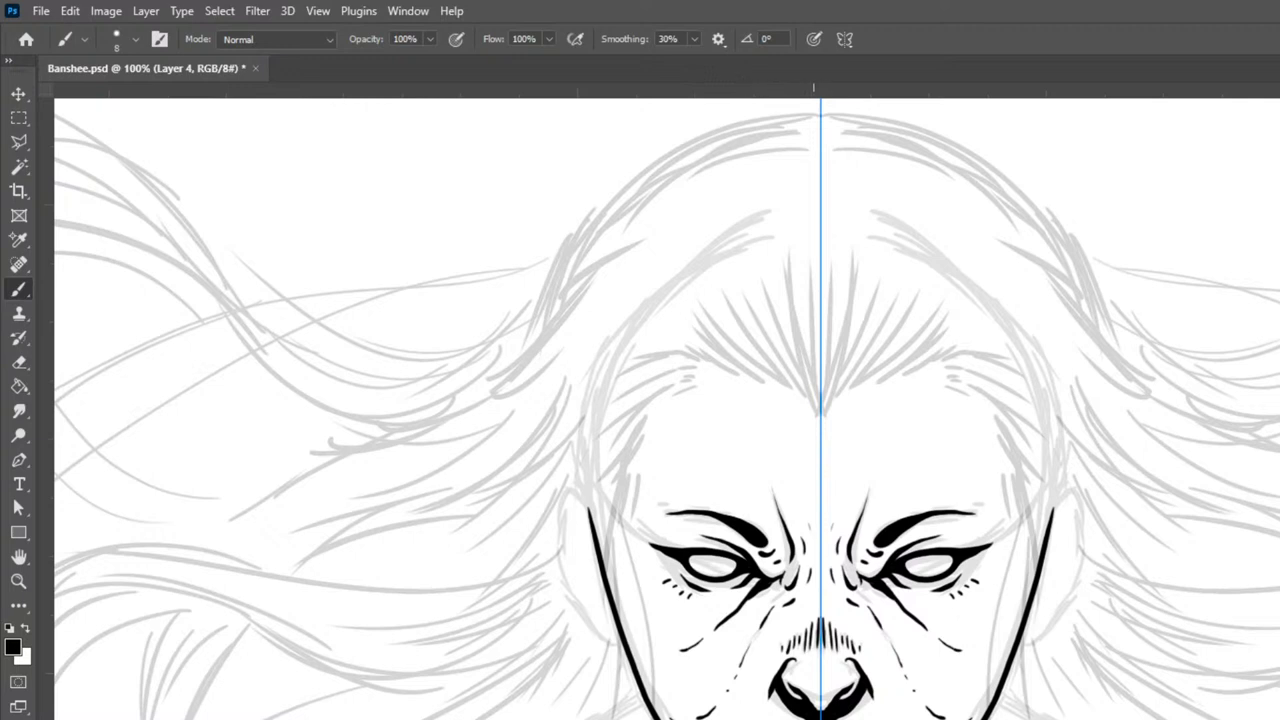
{"action": "key", "text": "ctrl+z"}
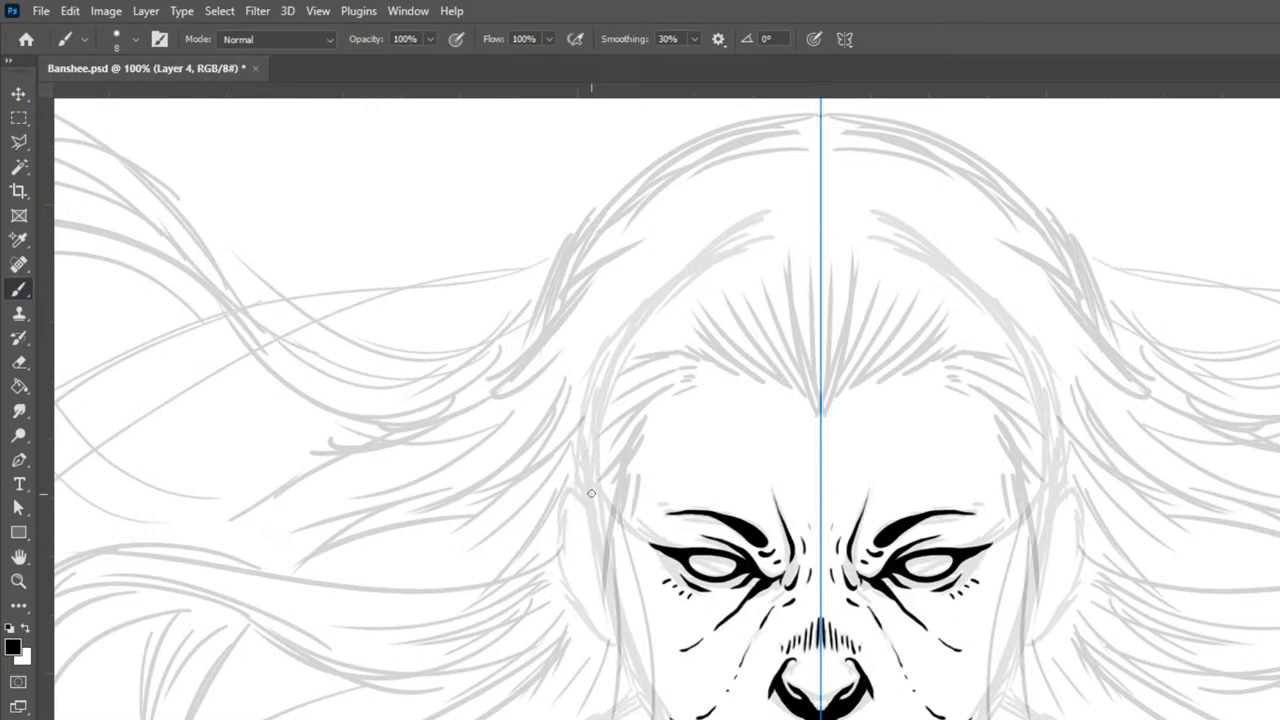
{"action": "mouse_move", "coordinate": [585, 489]}
{"action": "left_mouse_down"}
{"action": "mouse_move", "coordinate": [615, 629]}
{"action": "mouse_move", "coordinate": [661, 719]}
{"action": "left_mouse_up"}
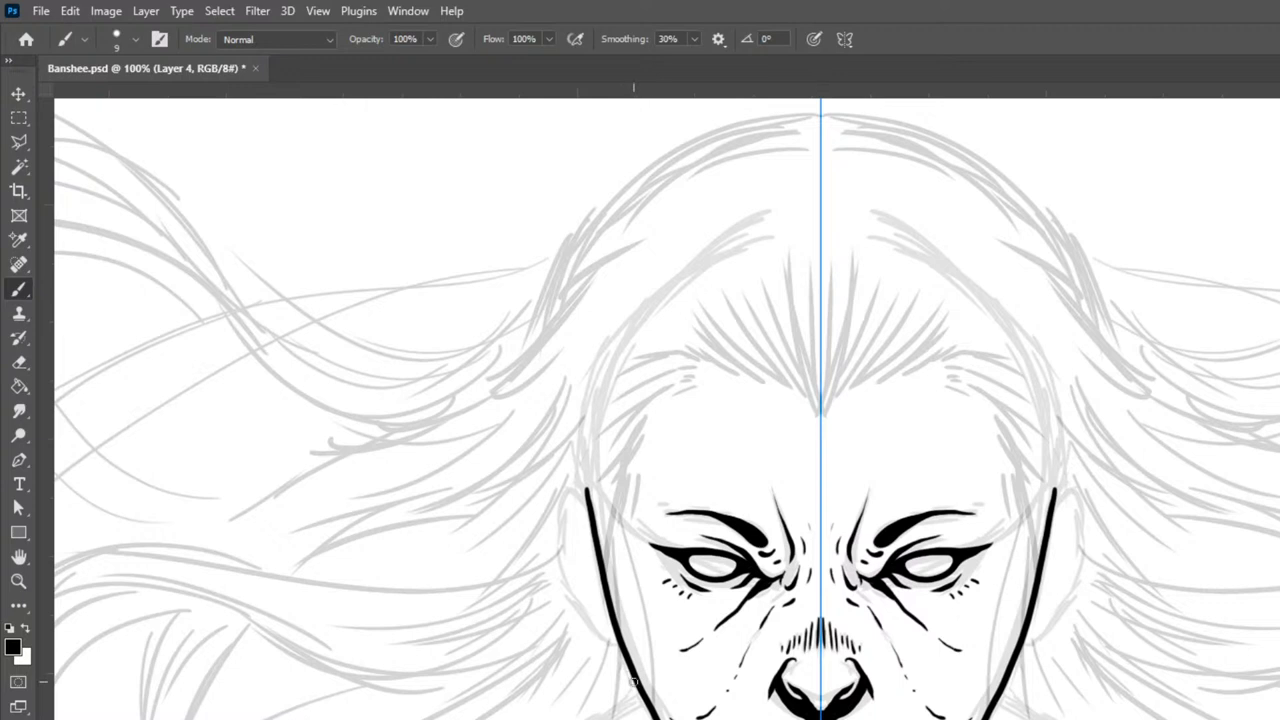
{"action": "left_click_drag", "start_coordinate": [607, 594], "coordinate": [662, 716]}
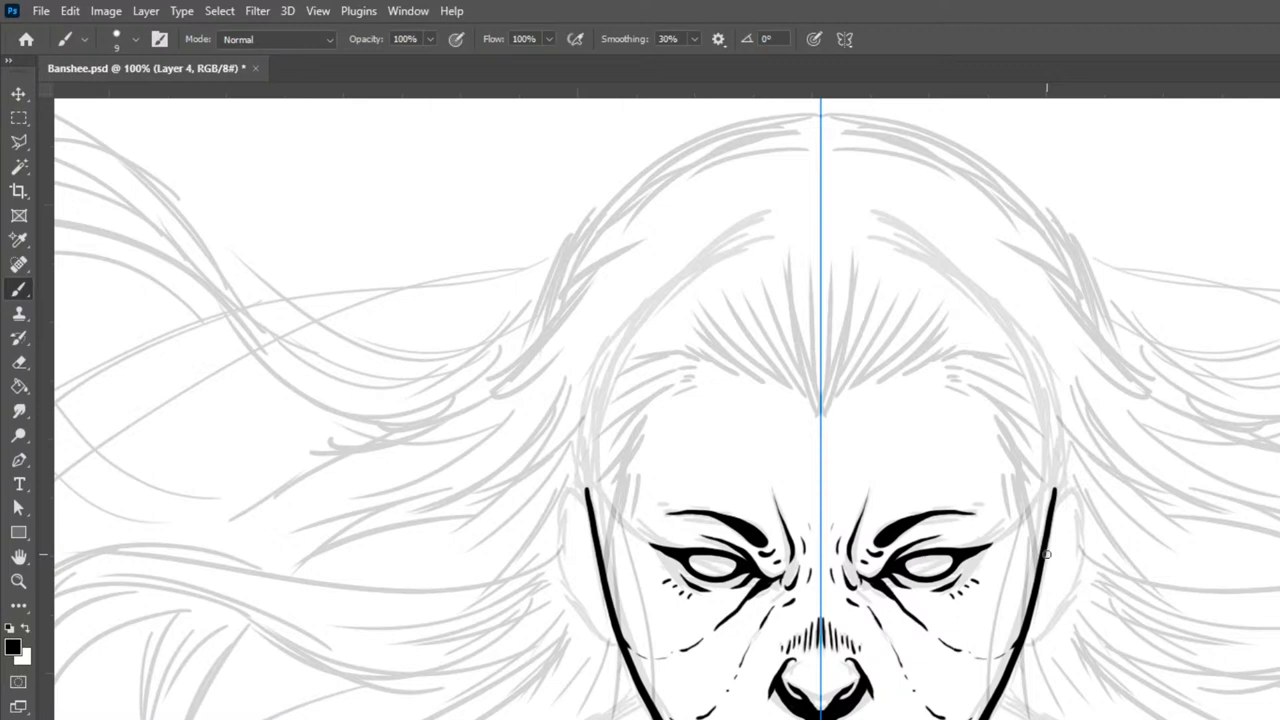
- Review the inked face close up and within the whole card to judge its line weight and proportions
{"action": "key", "text": "ctrl+minus"}
{"action": "key", "text": "ctrl+minus"}
{"action": "key", "text": "ctrl+minus"}
{"action": "key", "text": "ctrl+minus"}
{"action": "key", "text": "ctrl+plus"}
{"action": "key", "text": "ctrl+plus"}
{"action": "key", "text": "ctrl+plus"}
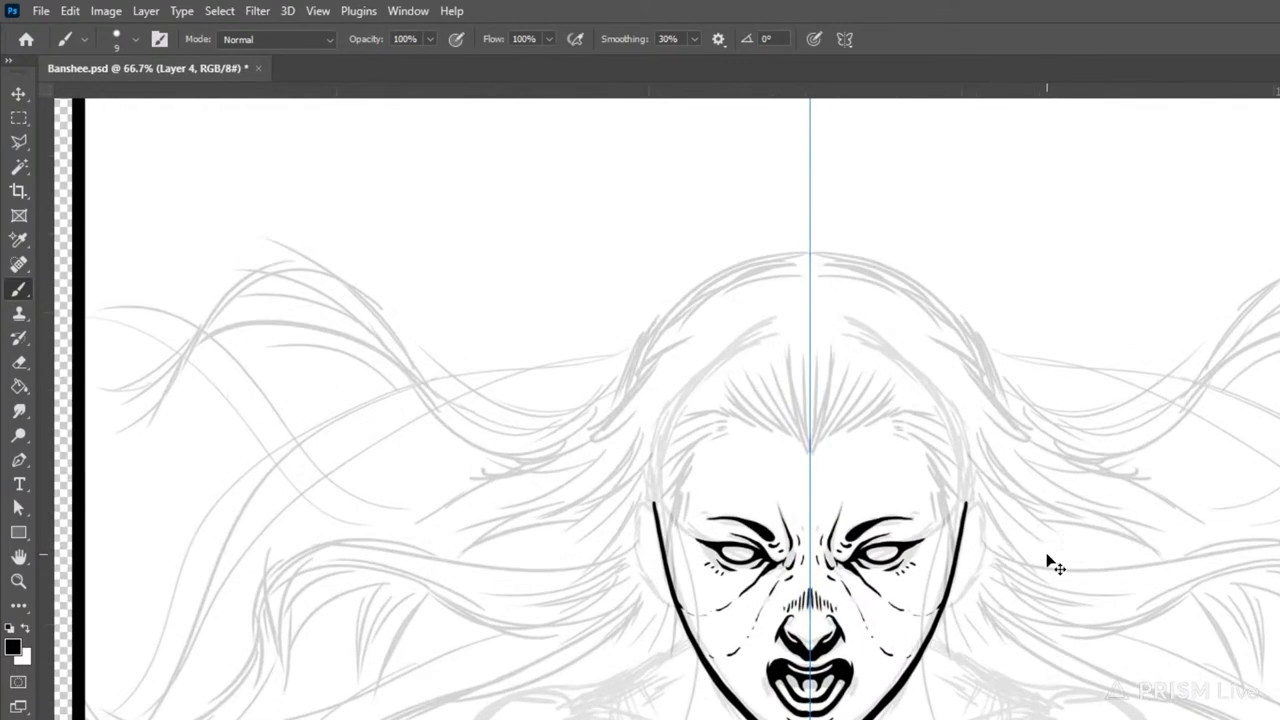
{"action": "key", "text": "ctrl+plus"}
{"action": "key", "text": "ctrl+minus"}
{"action": "key", "text": "ctrl+minus"}
{"action": "key", "text": "ctrl+minus"}
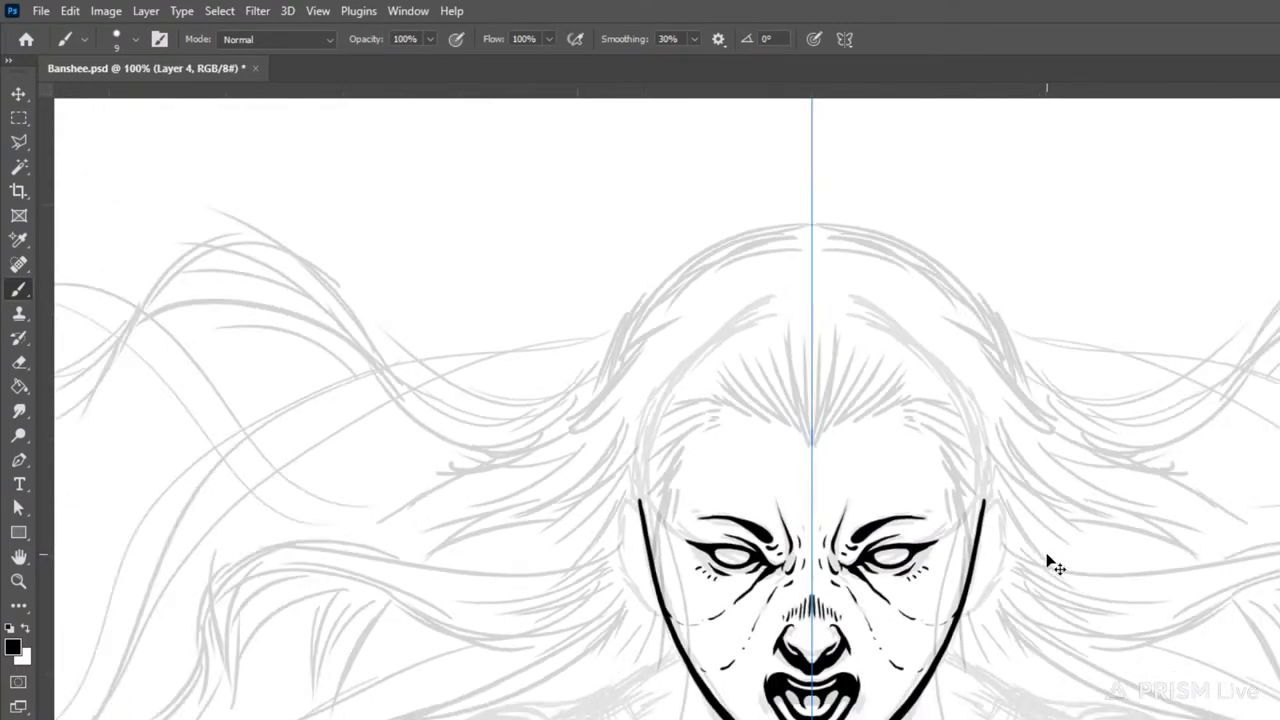
{"action": "key", "text": "ctrl+minus"}
{"action": "key", "text": "ctrl+minus"}
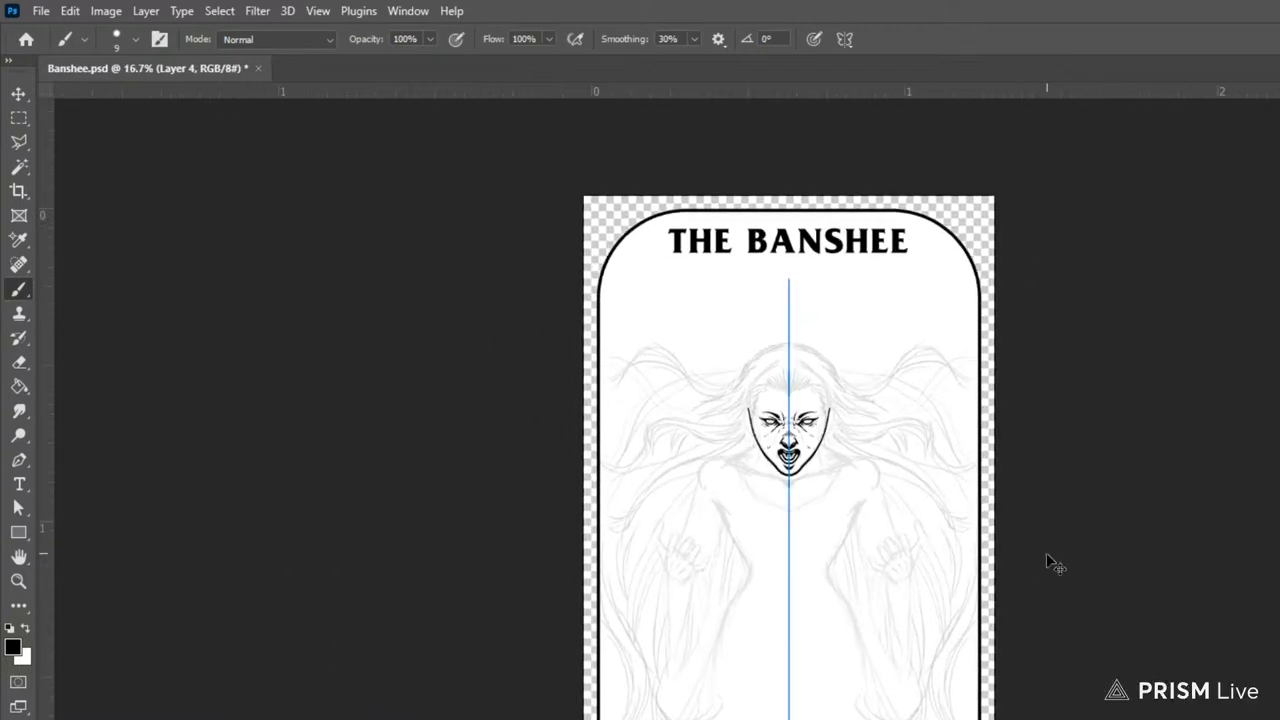
{"action": "key", "text": "ctrl+plus"}
{"action": "key", "text": "ctrl+plus"}
{"action": "key", "text": "ctrl+plus"}
{"action": "key", "text": "ctrl+plus"}
{"action": "key", "text": "ctrl+minus"}
{"action": "key", "text": "ctrl+minus"}
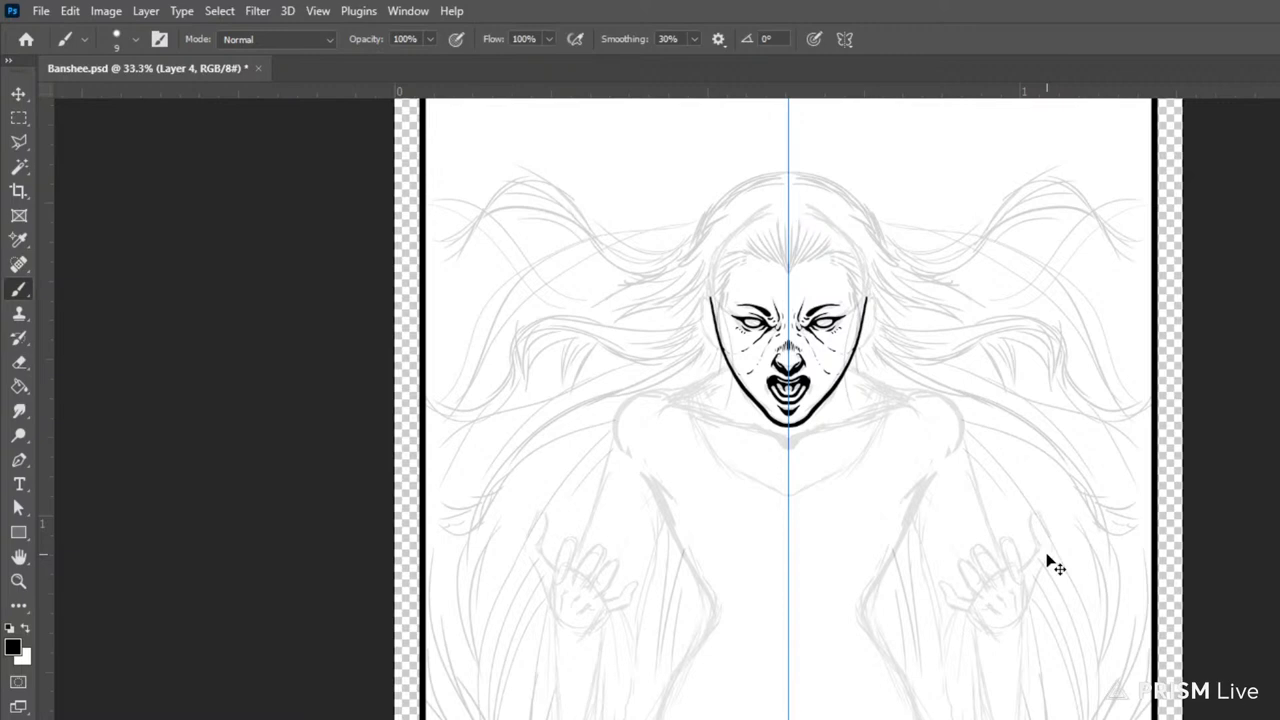
- Ink the symmetrical V-shaped neckline from the base of the jaw out over the collarbones and down to the chest centre
{"action": "key", "text": "ctrl+plus"}
{"action": "key", "text": "ctrl+plus"}
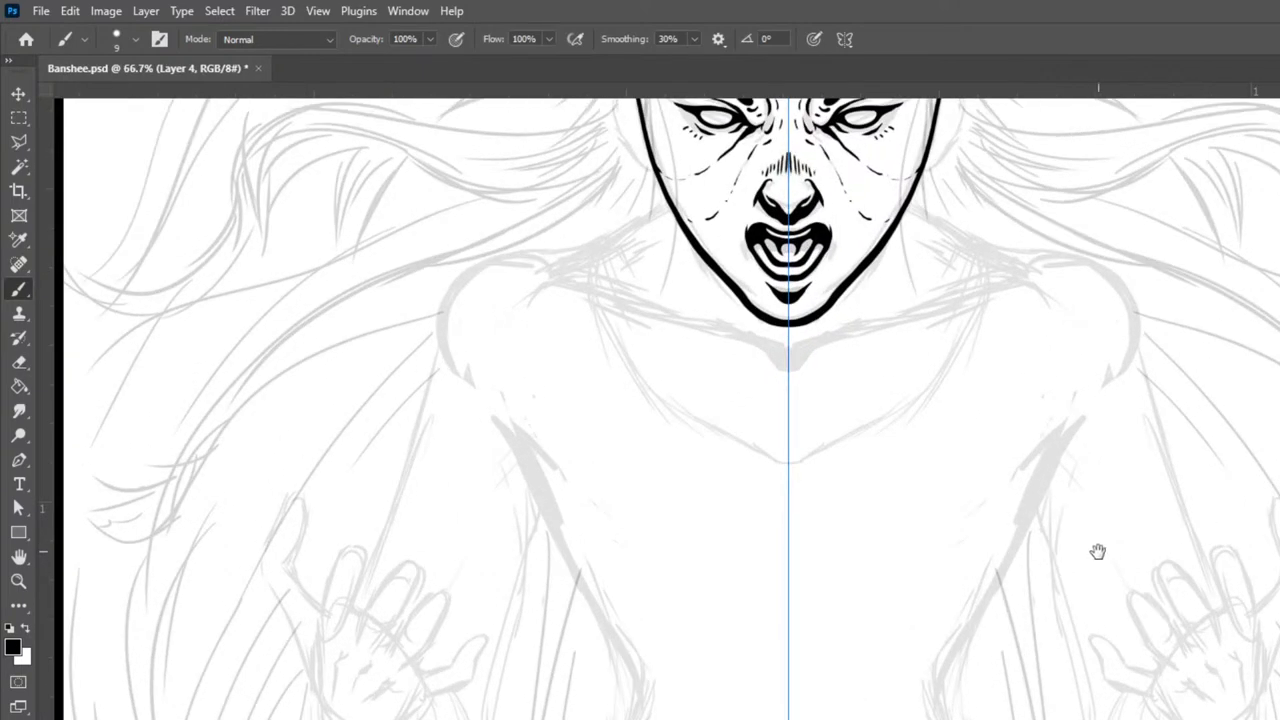
{"action": "left_click_drag", "start_coordinate": [1097, 546], "coordinate": [1108, 714]}
{"action": "key", "text": "ctrl+plus"}
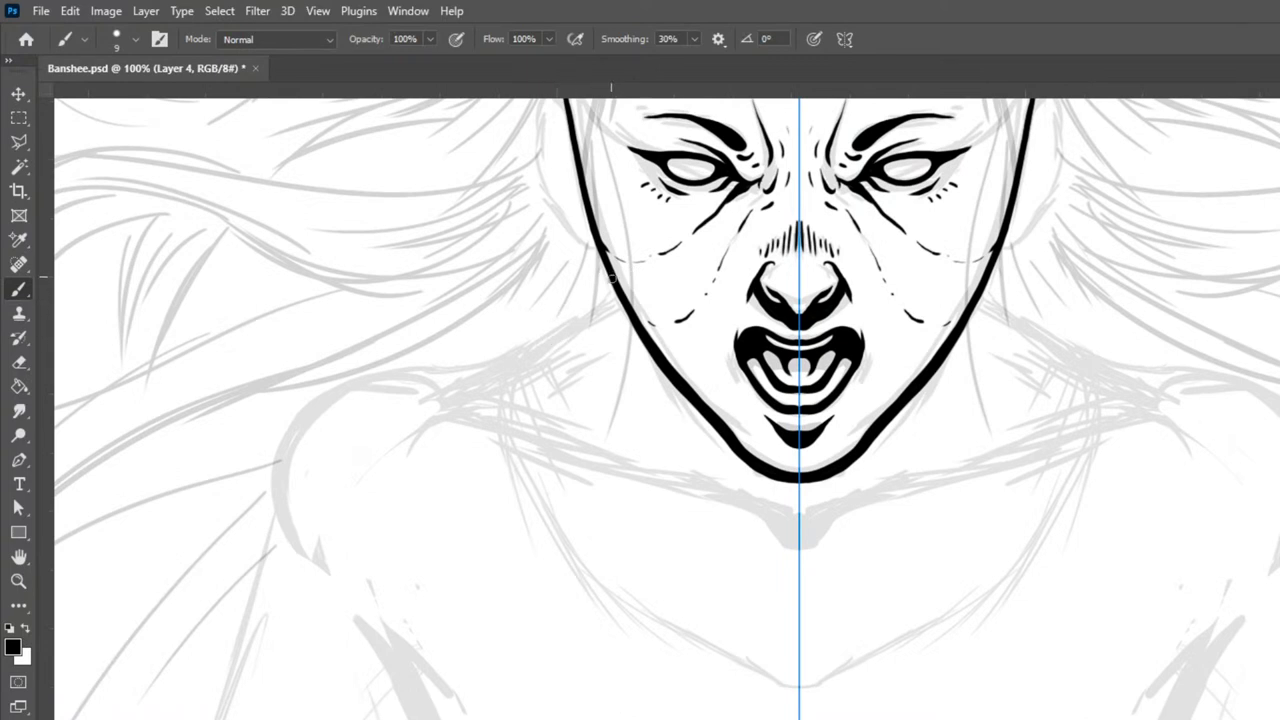
{"action": "mouse_move", "coordinate": [614, 289]}
{"action": "left_mouse_down"}
{"action": "mouse_move", "coordinate": [500, 392]}
{"action": "mouse_move", "coordinate": [504, 442]}
{"action": "mouse_move", "coordinate": [596, 572]}
{"action": "mouse_move", "coordinate": [755, 703]}
{"action": "mouse_move", "coordinate": [796, 719]}
{"action": "left_mouse_up"}
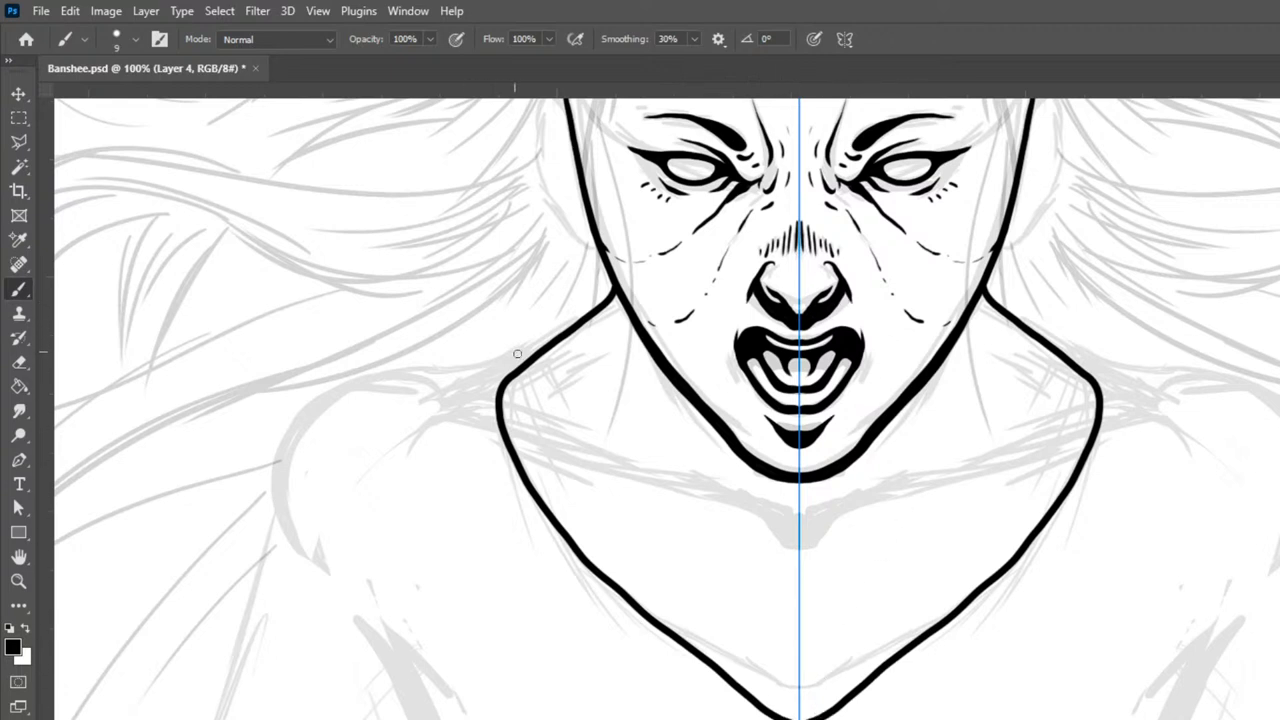
{"action": "mouse_move", "coordinate": [524, 364]}
{"action": "left_mouse_down"}
{"action": "mouse_move", "coordinate": [496, 406]}
{"action": "mouse_move", "coordinate": [522, 482]}
{"action": "mouse_move", "coordinate": [602, 583]}
{"action": "mouse_move", "coordinate": [730, 705]}
{"action": "left_mouse_up"}
{"action": "key", "text": "ctrl+z"}
- Ink the rounded shoulder outlines from the neck to the upper arms, plus the collarbone lines meeting at the throat notch
{"action": "mouse_move", "coordinate": [1000, 311]}
{"action": "left_mouse_down"}
{"action": "mouse_move", "coordinate": [1064, 344]}
{"action": "mouse_move", "coordinate": [1056, 330]}
{"action": "mouse_move", "coordinate": [1210, 372]}
{"action": "mouse_move", "coordinate": [1278, 412]}
{"action": "mouse_move", "coordinate": [1279, 594]}
{"action": "left_mouse_up"}
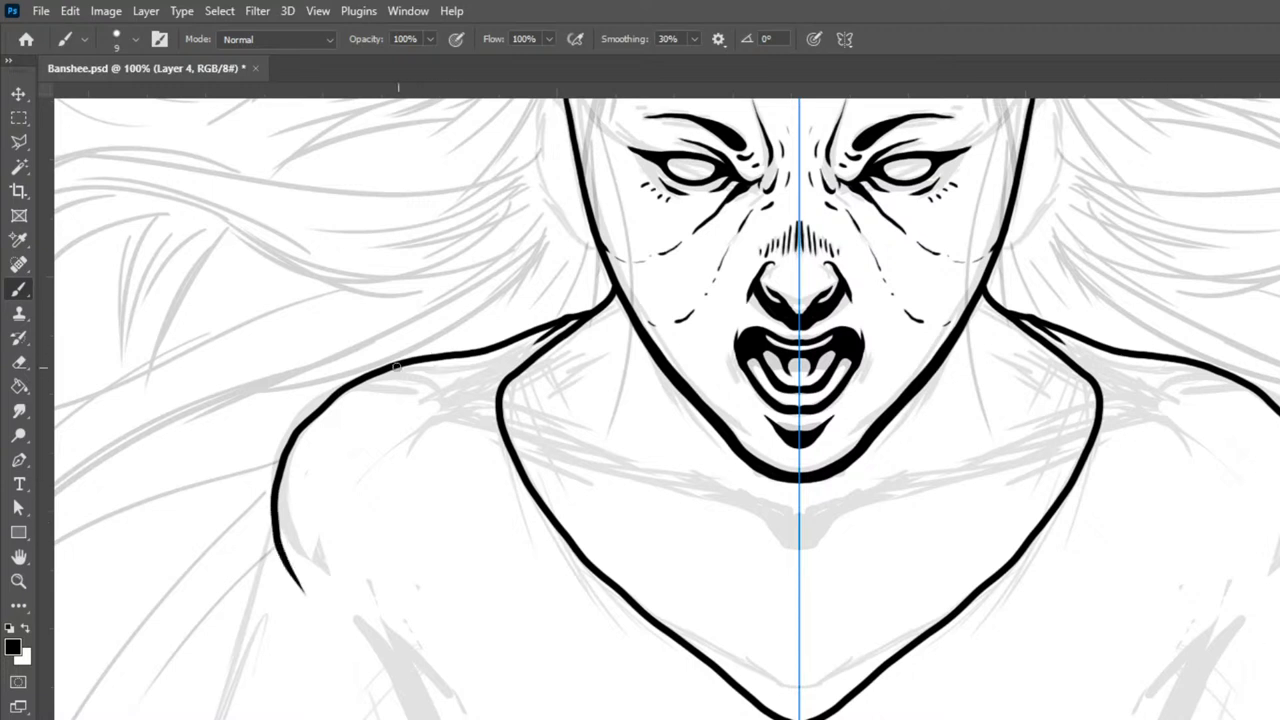
{"action": "left_click_drag", "start_coordinate": [413, 368], "coordinate": [424, 375]}
{"action": "mouse_move", "coordinate": [437, 390]}
{"action": "left_mouse_down"}
{"action": "mouse_move", "coordinate": [530, 446]}
{"action": "mouse_move", "coordinate": [757, 512]}
{"action": "mouse_move", "coordinate": [800, 541]}
{"action": "left_mouse_up"}
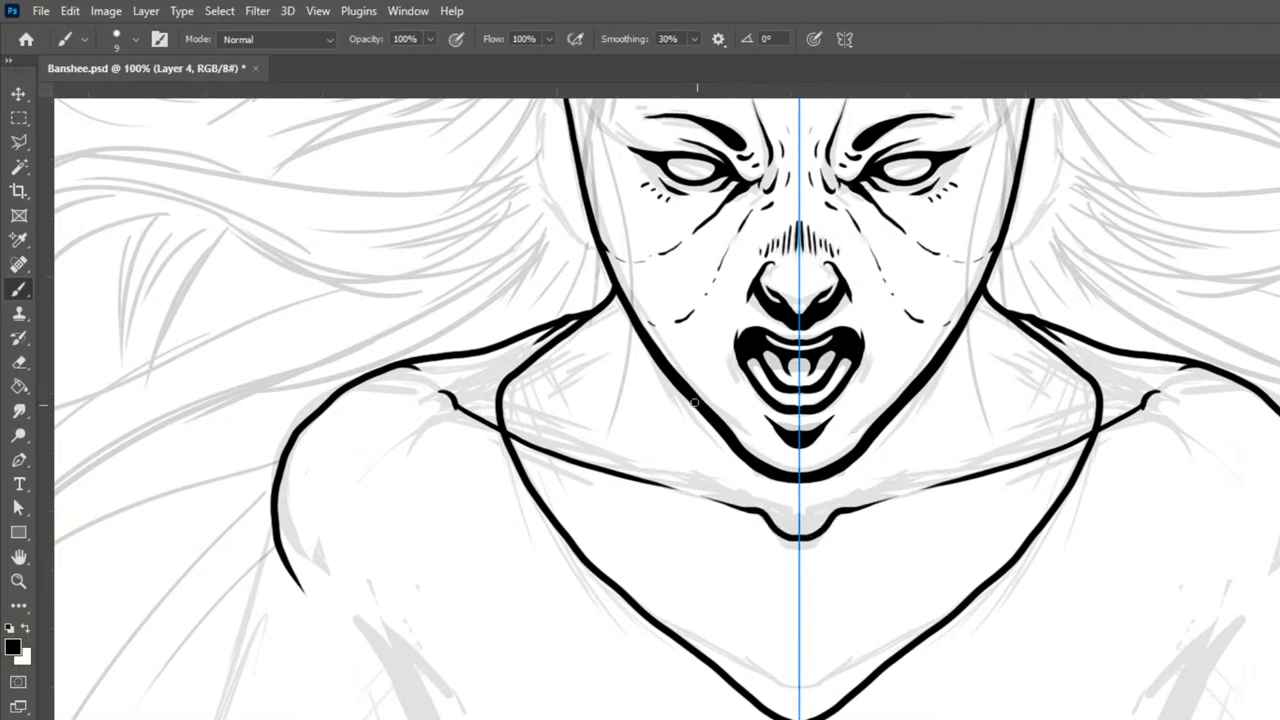
- Ink the slanted neck lines running from beneath the jaw down to the throat notch
{"action": "left_click_drag", "start_coordinate": [674, 386], "coordinate": [733, 473]}
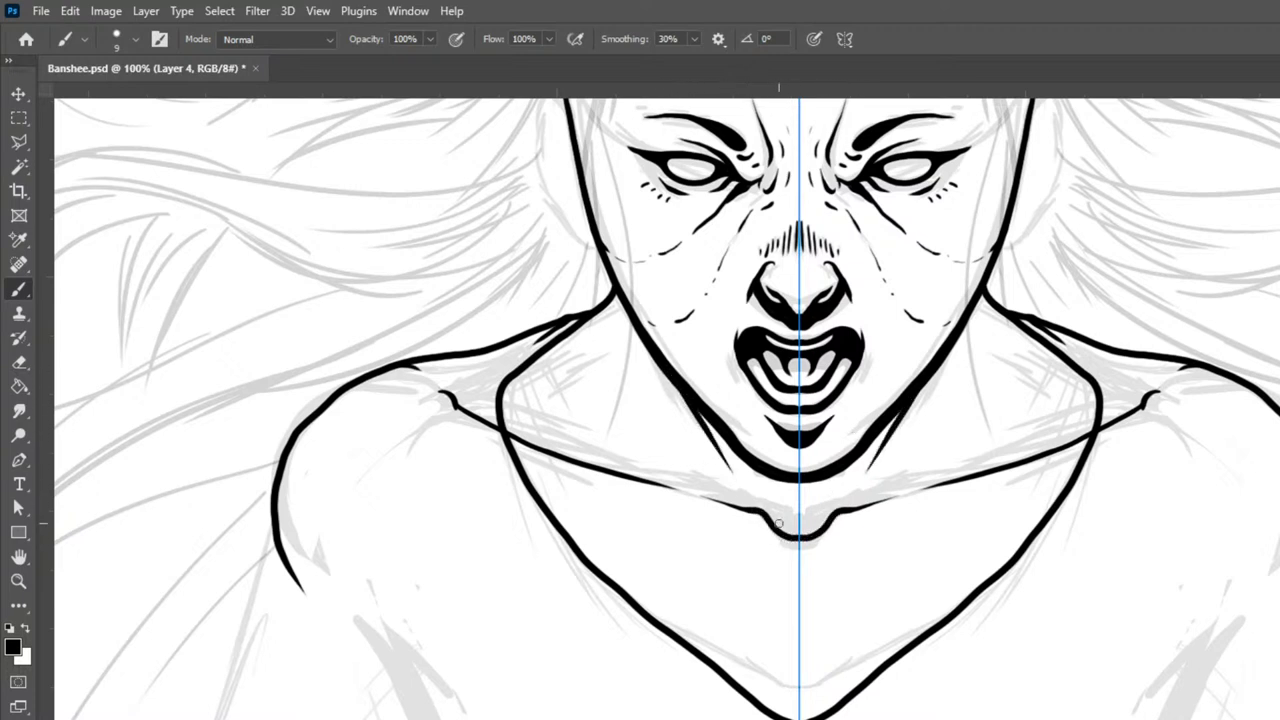
{"action": "key", "text": "ctrl+z"}
{"action": "left_click_drag", "start_coordinate": [646, 347], "coordinate": [736, 474]}
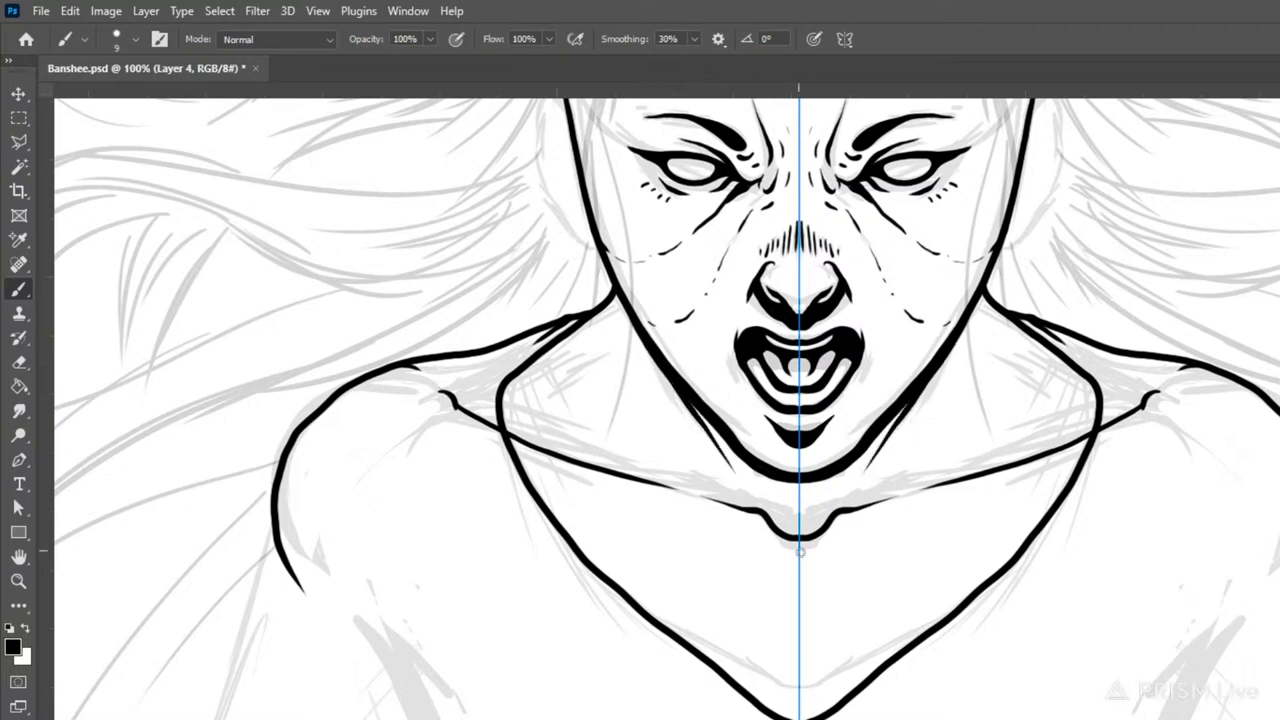
{"action": "left_click_drag", "start_coordinate": [768, 520], "coordinate": [734, 473]}
- Thicken the neckline along the sides of the neck, around its outer corners and just below the collarbones
{"action": "mouse_move", "coordinate": [986, 300]}
{"action": "left_mouse_down"}
{"action": "mouse_move", "coordinate": [1077, 374]}
{"action": "mouse_move", "coordinate": [1082, 432]}
{"action": "left_mouse_up"}
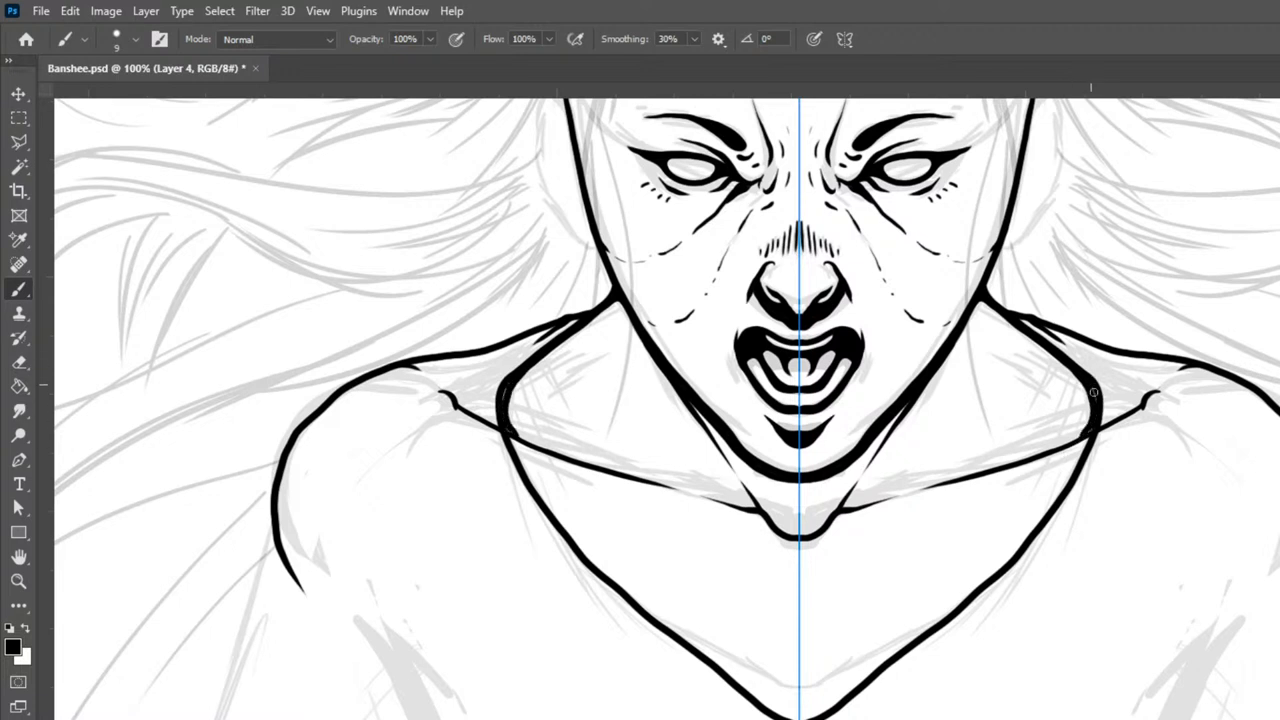
{"action": "mouse_move", "coordinate": [1080, 373]}
{"action": "left_mouse_down"}
{"action": "mouse_move", "coordinate": [1079, 436]}
{"action": "mouse_move", "coordinate": [988, 466]}
{"action": "left_mouse_up"}
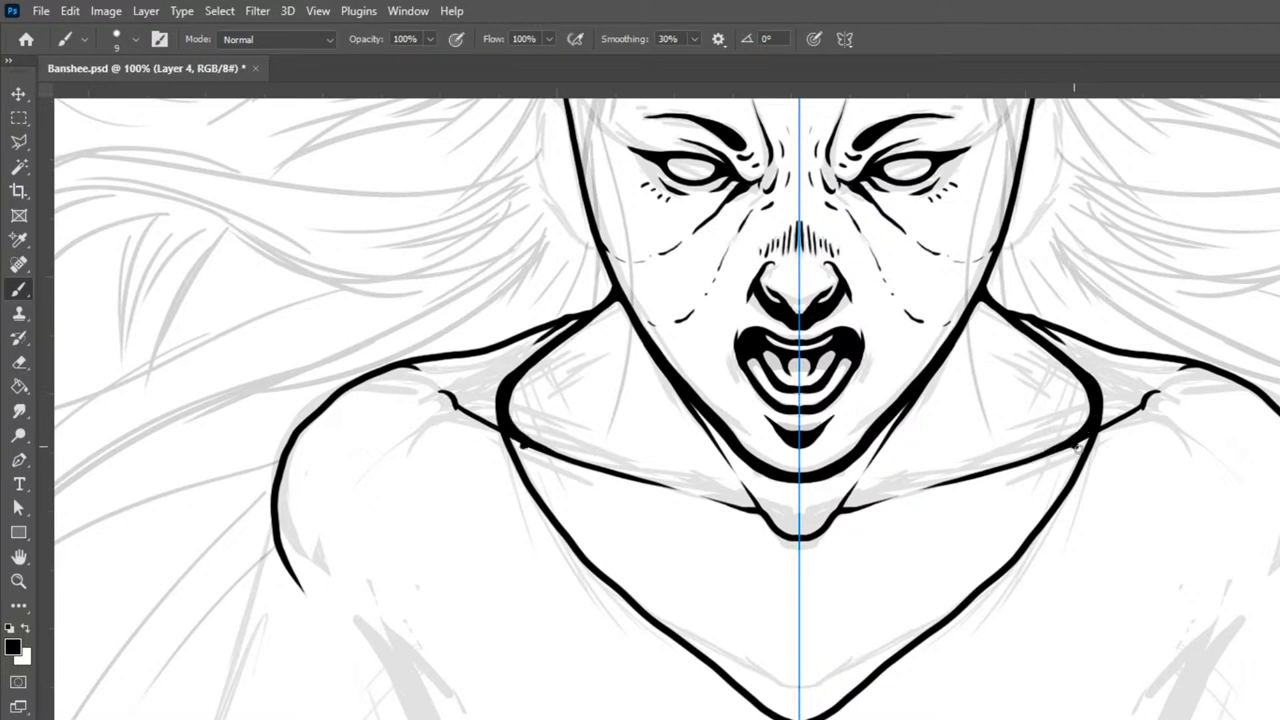
{"action": "mouse_move", "coordinate": [1080, 446]}
{"action": "left_mouse_down"}
{"action": "mouse_move", "coordinate": [1091, 429]}
{"action": "mouse_move", "coordinate": [1033, 536]}
{"action": "left_mouse_up"}
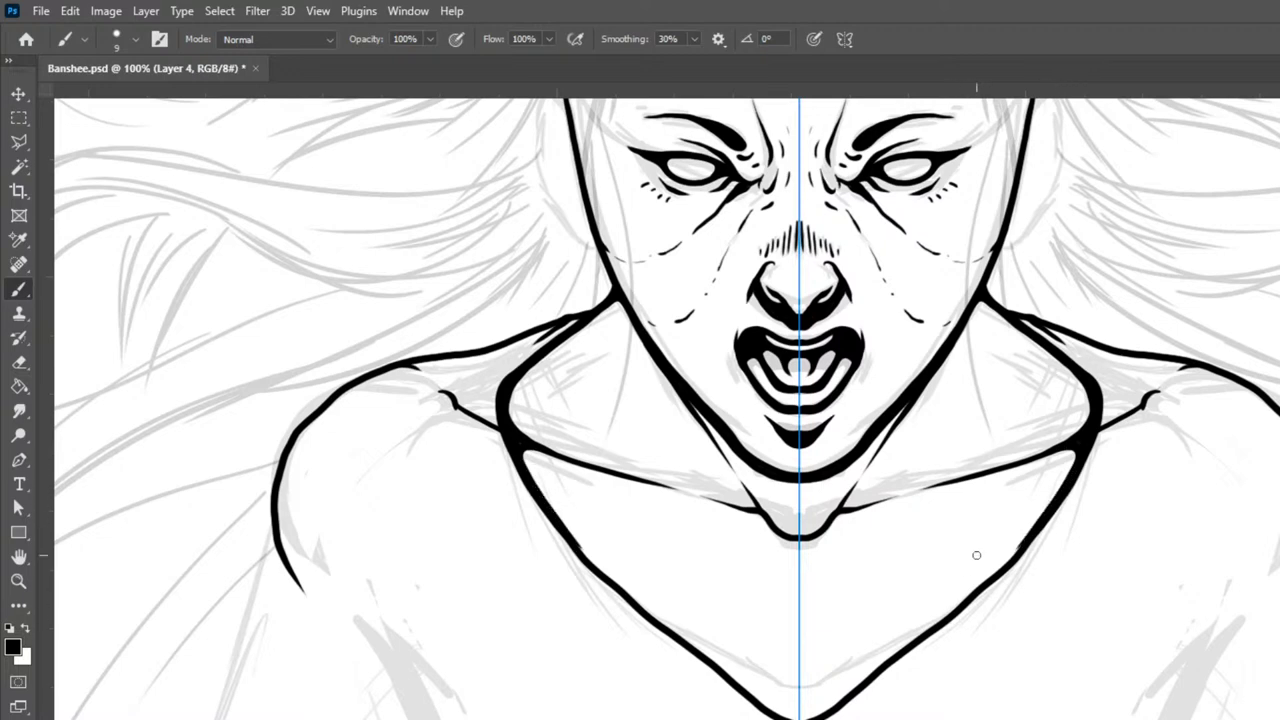
- Check the inked face, neckline and shoulders against the full card and the remaining sketch
{"action": "key", "text": "ctrl+minus"}
{"action": "key", "text": "ctrl+minus"}
{"action": "key", "text": "ctrl+minus"}
{"action": "key", "text": "ctrl+minus"}
{"action": "key", "text": "ctrl+minus"}
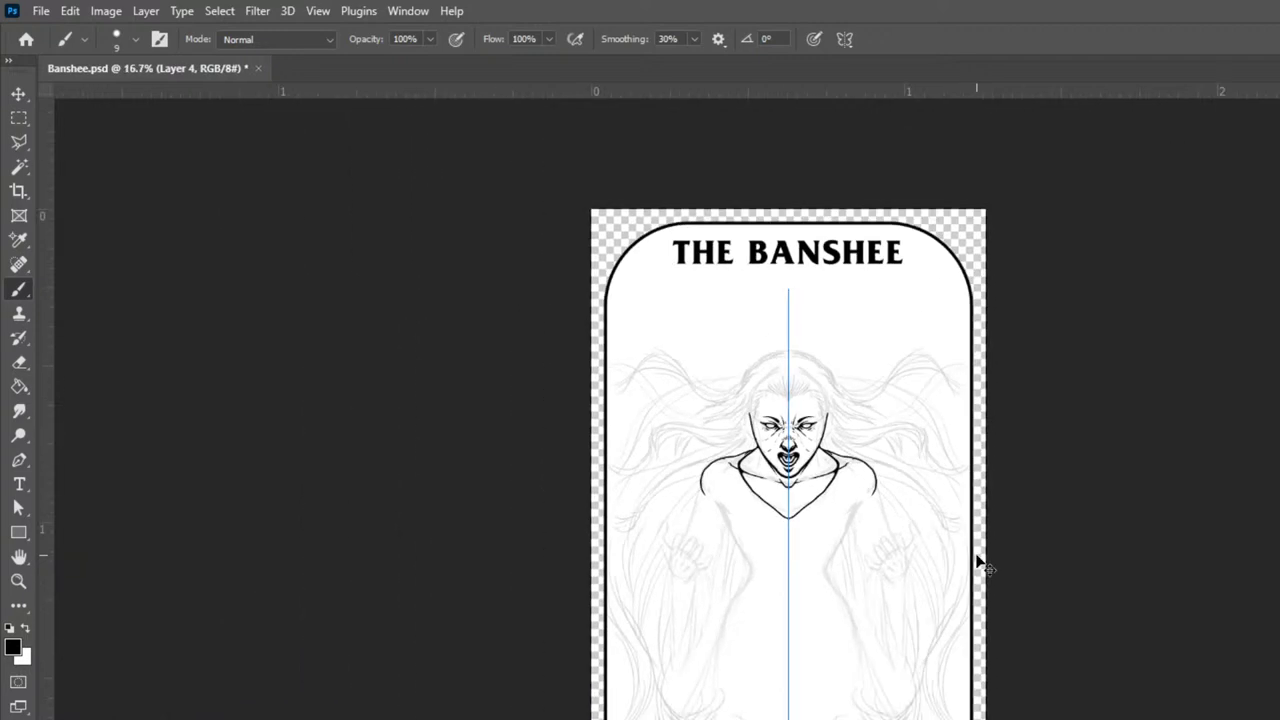
{"action": "key", "text": "ctrl+plus"}
{"action": "key", "text": "ctrl+plus"}
{"action": "key", "text": "ctrl+plus"}
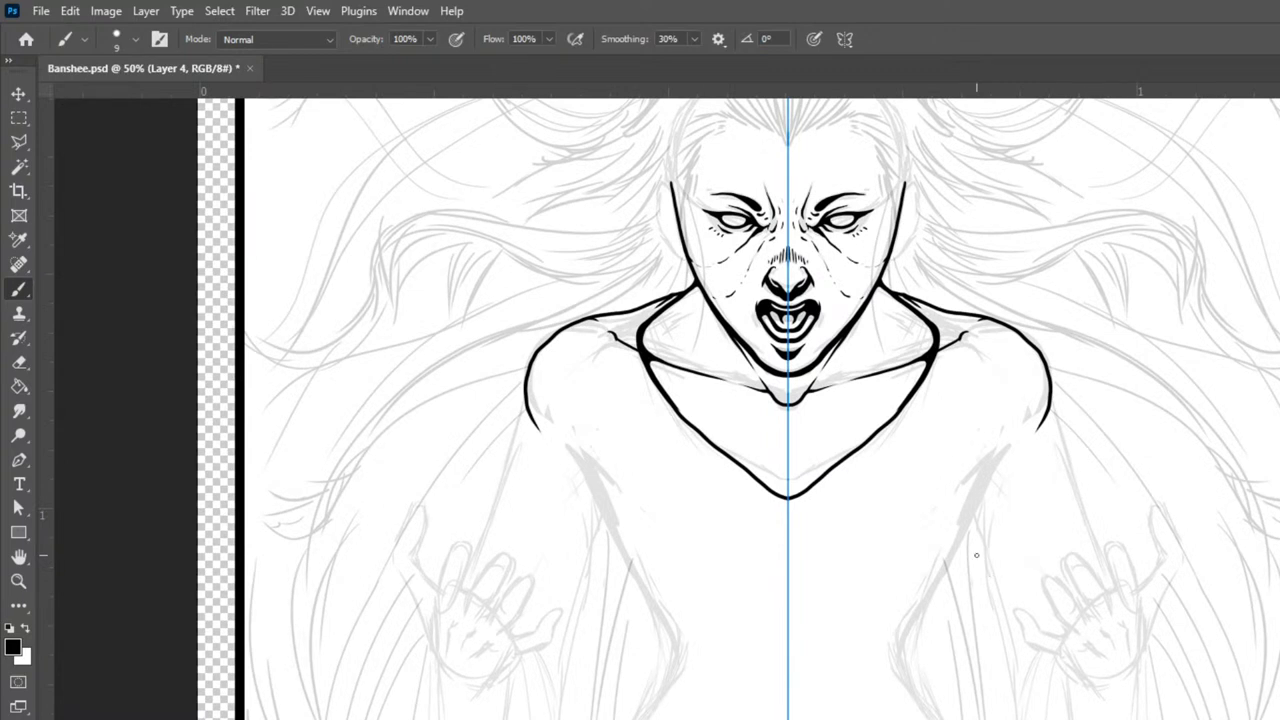
- Lasso the sketched hand on the right half of the card on Layer 3, scale it to 139.89% and deselect it
{"action": "key", "text": "bracketright"}
{"action": "key", "text": "bracketright"}
{"action": "key", "text": "l"}
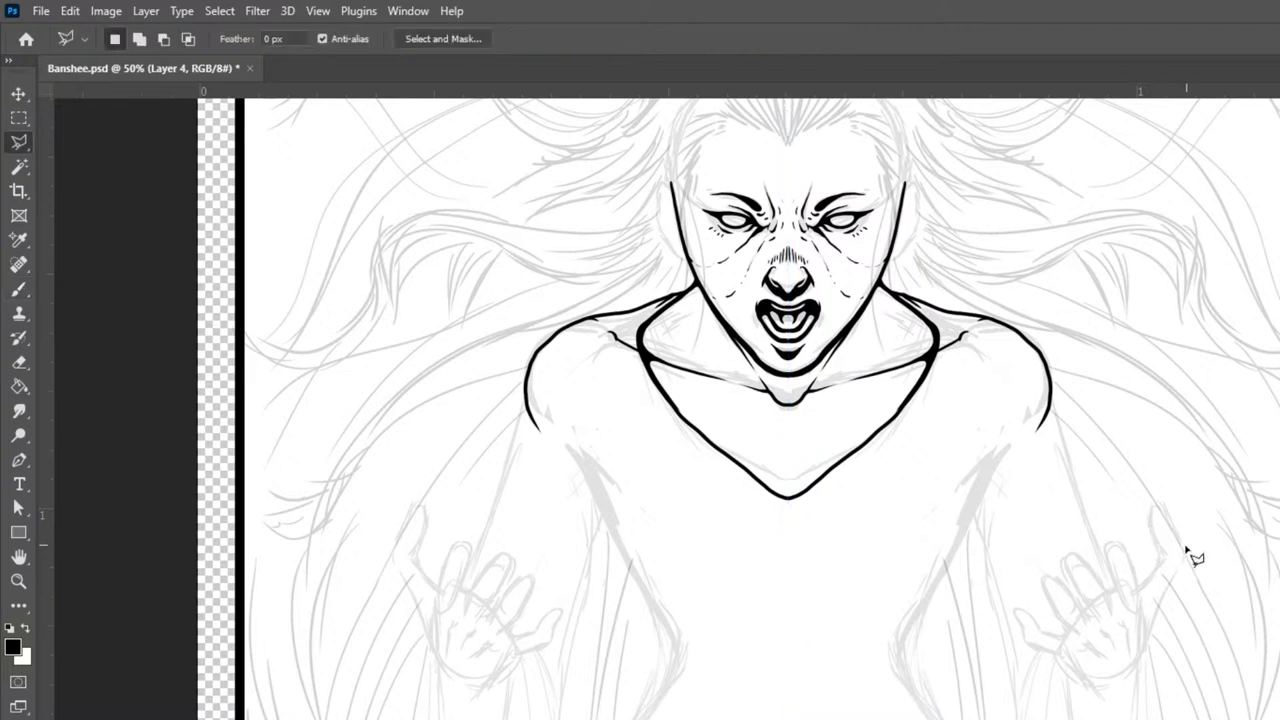
{"action": "key", "text": "shift+l"}
{"action": "key", "text": "shift+l"}
{"action": "mouse_move", "coordinate": [1170, 629]}
{"action": "left_mouse_down"}
{"action": "mouse_move", "coordinate": [1183, 513]}
{"action": "mouse_move", "coordinate": [1159, 492]}
{"action": "mouse_move", "coordinate": [1030, 572]}
{"action": "mouse_move", "coordinate": [1010, 619]}
{"action": "mouse_move", "coordinate": [1023, 660]}
{"action": "mouse_move", "coordinate": [1087, 700]}
{"action": "mouse_move", "coordinate": [1155, 702]}
{"action": "left_mouse_up"}
{"action": "key", "text": "ctrl+t"}
{"action": "left_click", "coordinate": [893, 369]}
{"action": "key", "text": "alt+bracketleft"}
{"action": "key", "text": "ctrl+t"}
{"action": "left_click_drag", "start_coordinate": [1194, 489], "coordinate": [1229, 445]}
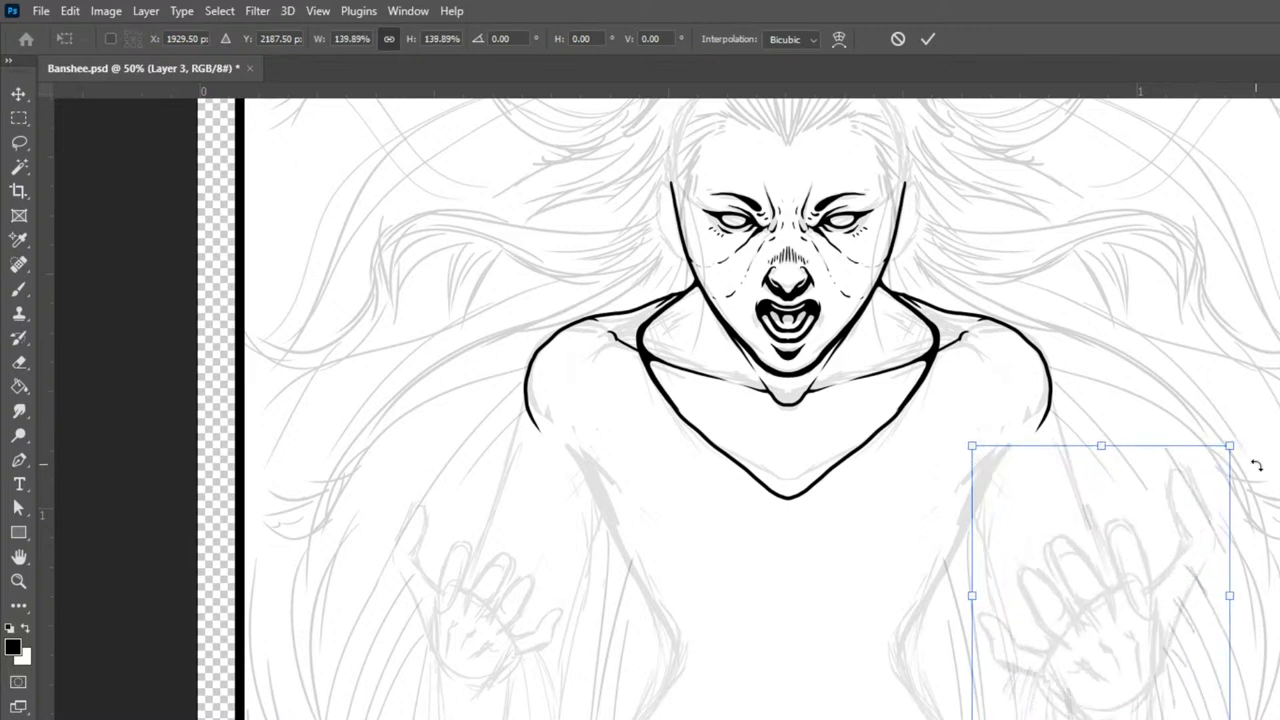
{"action": "key", "text": "Return"}
{"action": "key", "text": "ctrl+d"}
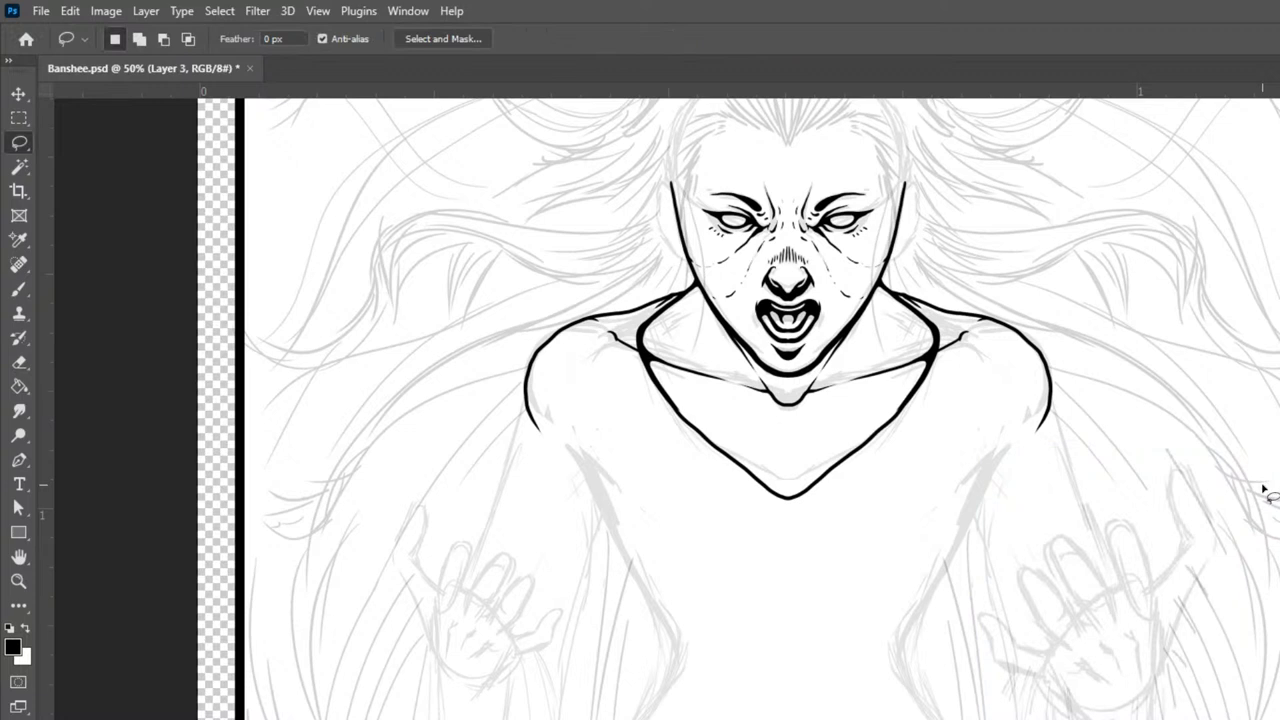
- Ink the thumb and outer palm edge of the enlarged hand on a new layer with a size 15 symmetrical brush
{"action": "key", "text": "b"}
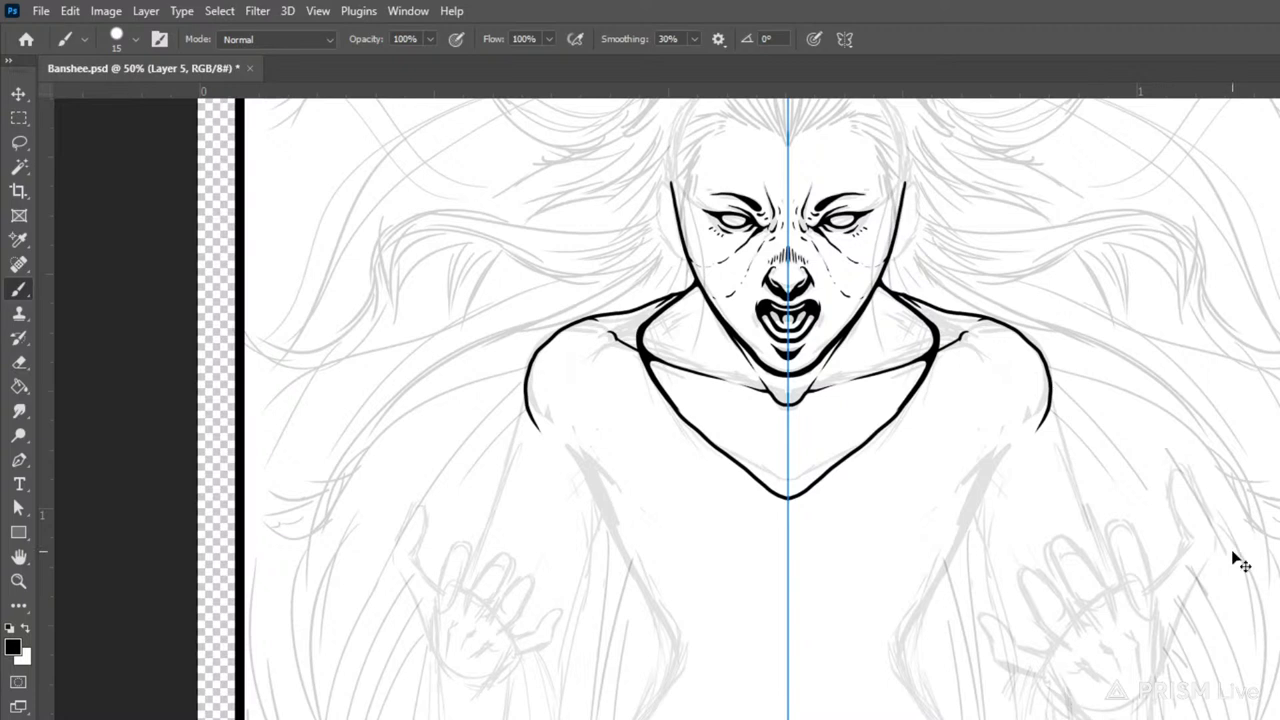
{"action": "left_click_drag", "start_coordinate": [1032, 681], "coordinate": [1086, 718]}
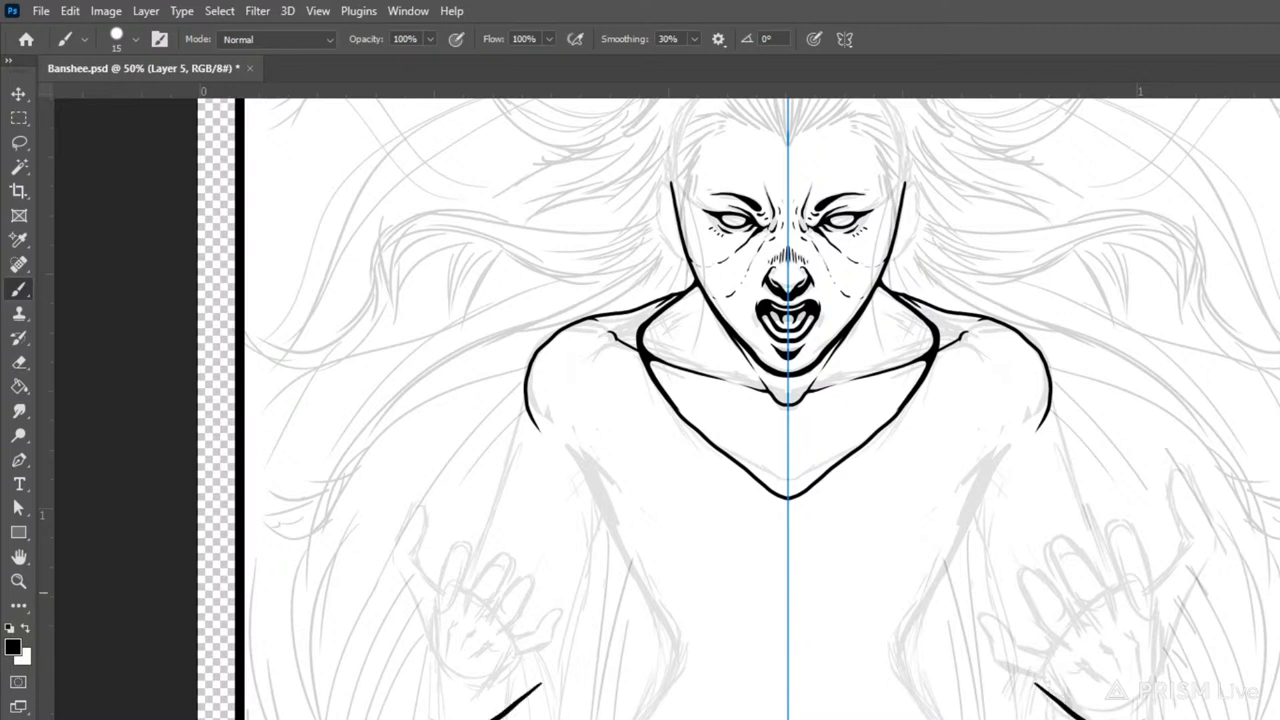
{"action": "key", "text": "ctrl+z"}
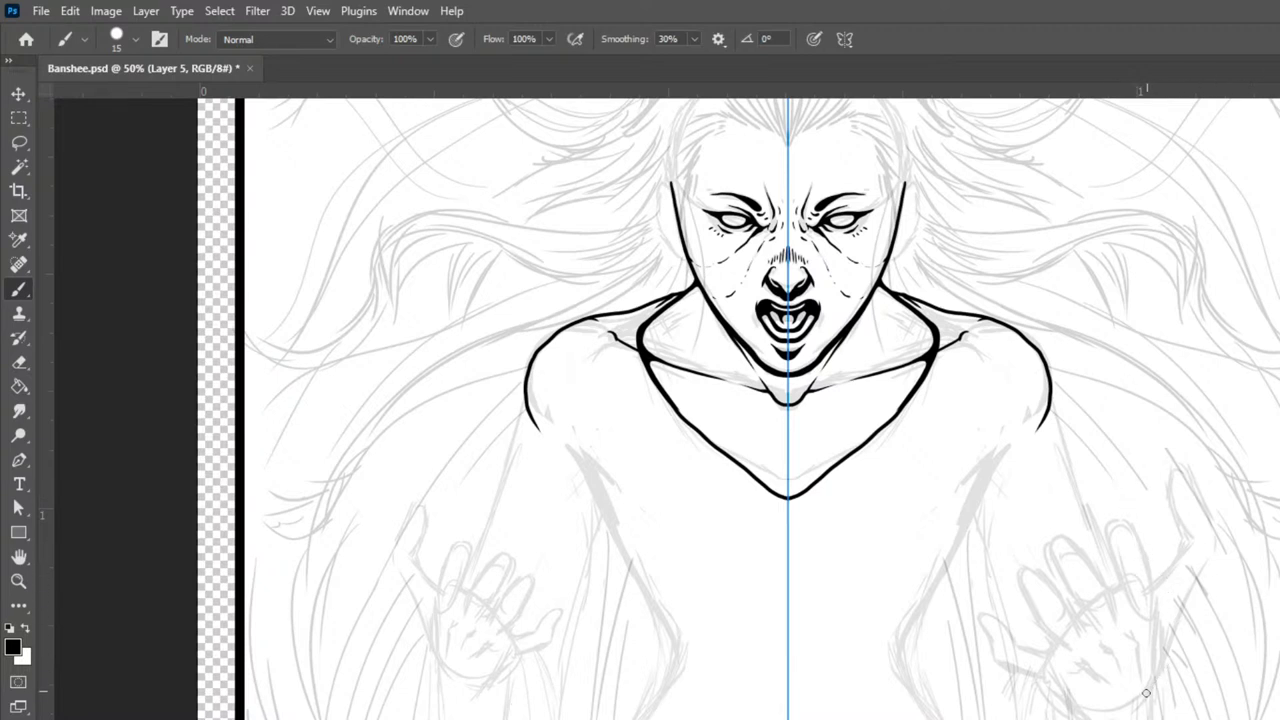
{"action": "mouse_move", "coordinate": [1148, 692]}
{"action": "left_mouse_down"}
{"action": "mouse_move", "coordinate": [1220, 541]}
{"action": "mouse_move", "coordinate": [1182, 449]}
{"action": "mouse_move", "coordinate": [1168, 482]}
{"action": "mouse_move", "coordinate": [1185, 534]}
{"action": "mouse_move", "coordinate": [1160, 582]}
{"action": "left_mouse_up"}
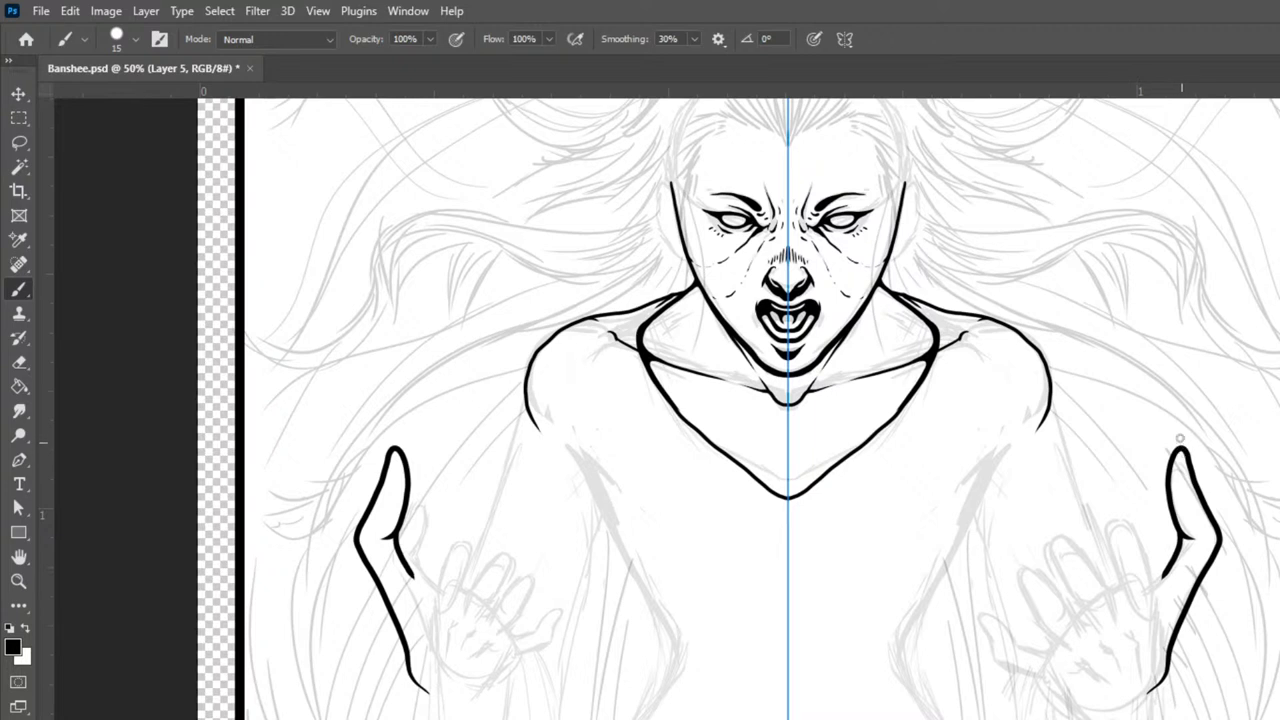
- Ink the thumb's pointed black nail and knuckle creases, and outline the neighbouring finger of the symmetrical hands
{"action": "mouse_move", "coordinate": [1188, 473]}
{"action": "left_mouse_down"}
{"action": "mouse_move", "coordinate": [1171, 419]}
{"action": "mouse_move", "coordinate": [1184, 458]}
{"action": "left_mouse_up"}
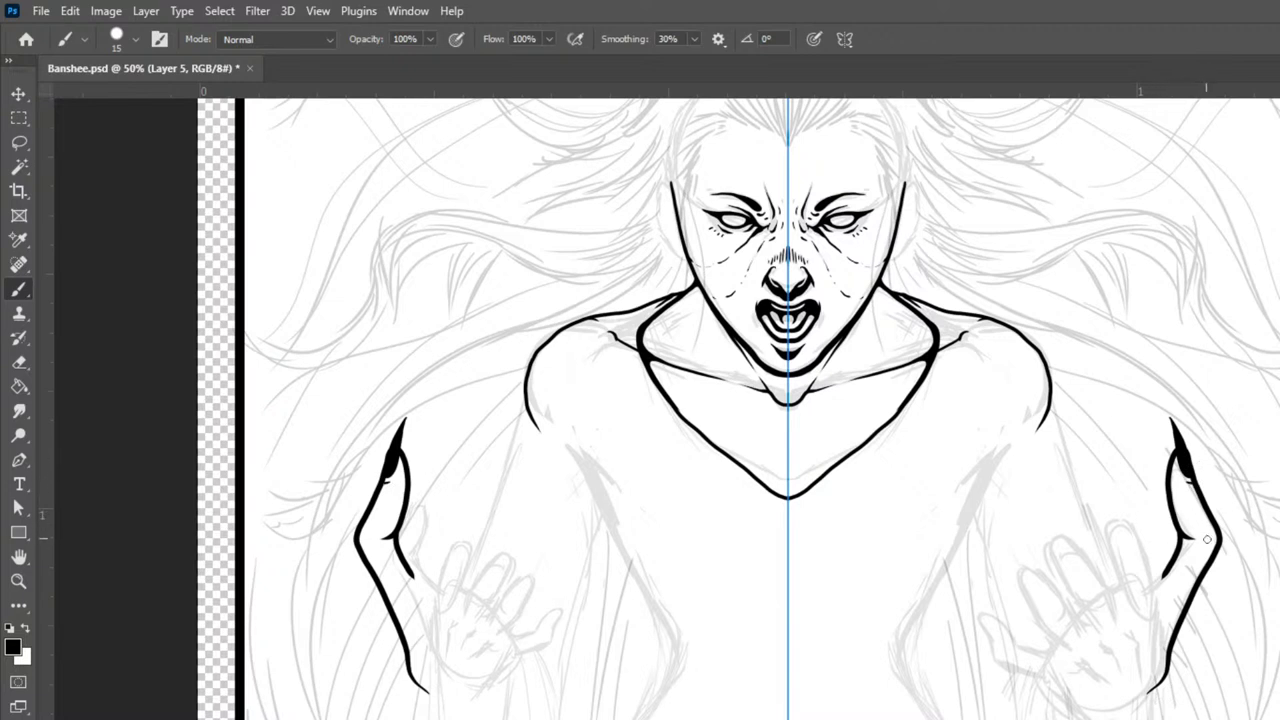
{"action": "left_click_drag", "start_coordinate": [1204, 539], "coordinate": [1193, 570]}
{"action": "mouse_move", "coordinate": [1161, 632]}
{"action": "left_mouse_down"}
{"action": "mouse_move", "coordinate": [1151, 548]}
{"action": "mouse_move", "coordinate": [1109, 501]}
{"action": "mouse_move", "coordinate": [1094, 507]}
{"action": "mouse_move", "coordinate": [1112, 558]}
{"action": "mouse_move", "coordinate": [1143, 546]}
{"action": "left_mouse_up"}
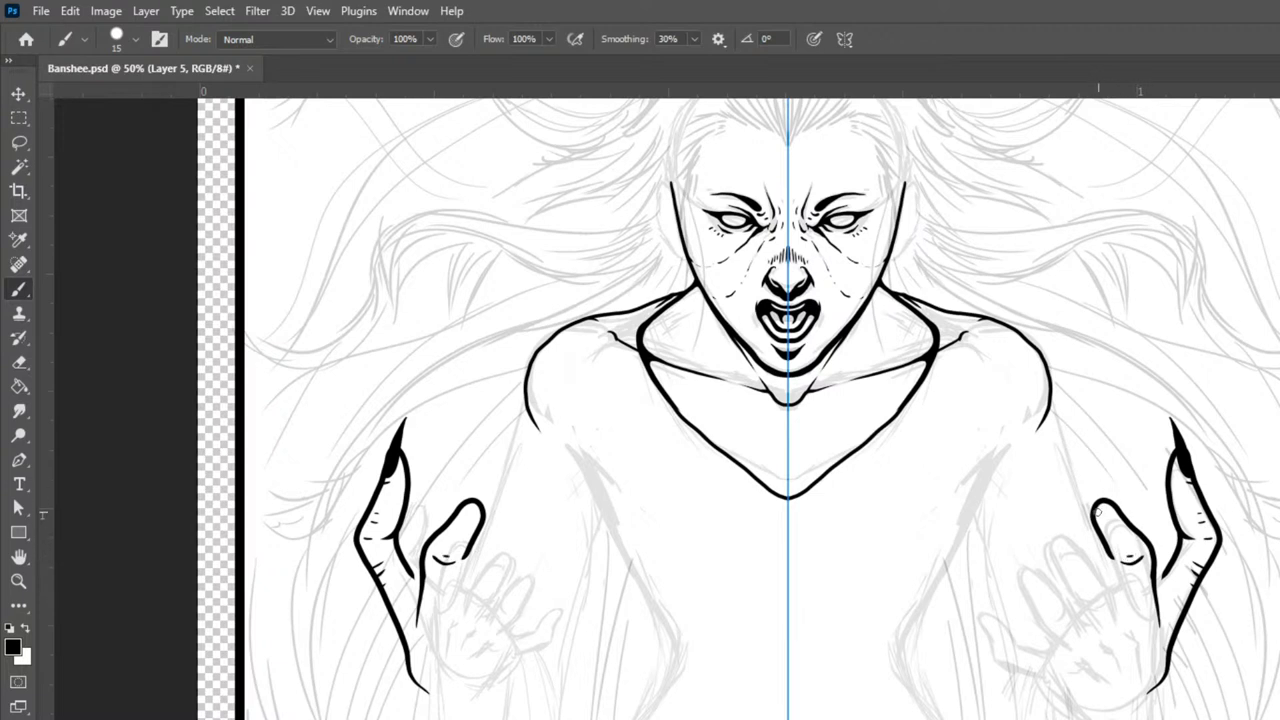
- Ink a solid black pointed nail on the finger beside the thumb, undoing the first tip and redrawing it slimmer
{"action": "left_click_drag", "start_coordinate": [1097, 514], "coordinate": [1110, 518]}
{"action": "left_click_drag", "start_coordinate": [1088, 485], "coordinate": [1083, 471]}
{"action": "mouse_move", "coordinate": [1098, 488]}
{"action": "left_mouse_down"}
{"action": "mouse_move", "coordinate": [1074, 462]}
{"action": "mouse_move", "coordinate": [1096, 506]}
{"action": "left_mouse_up"}
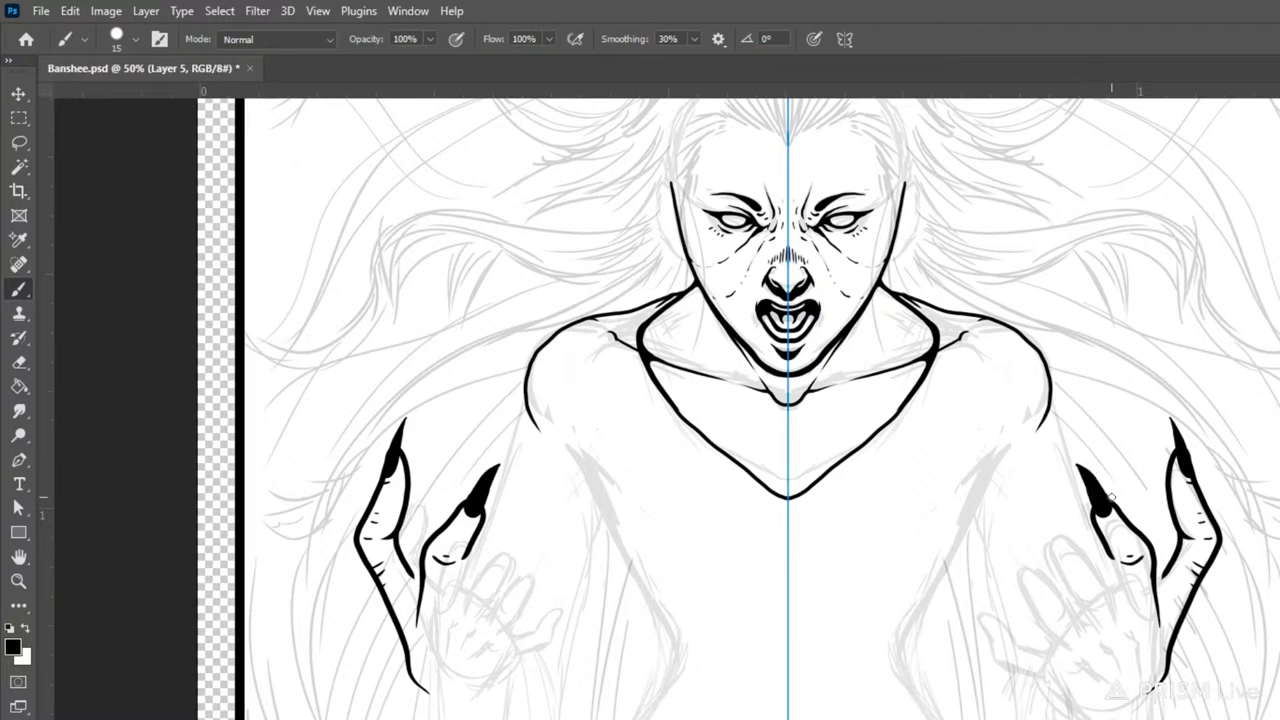
{"action": "key", "text": "ctrl+z"}
{"action": "key", "text": "ctrl+z"}
{"action": "left_click_drag", "start_coordinate": [1080, 467], "coordinate": [1110, 499]}
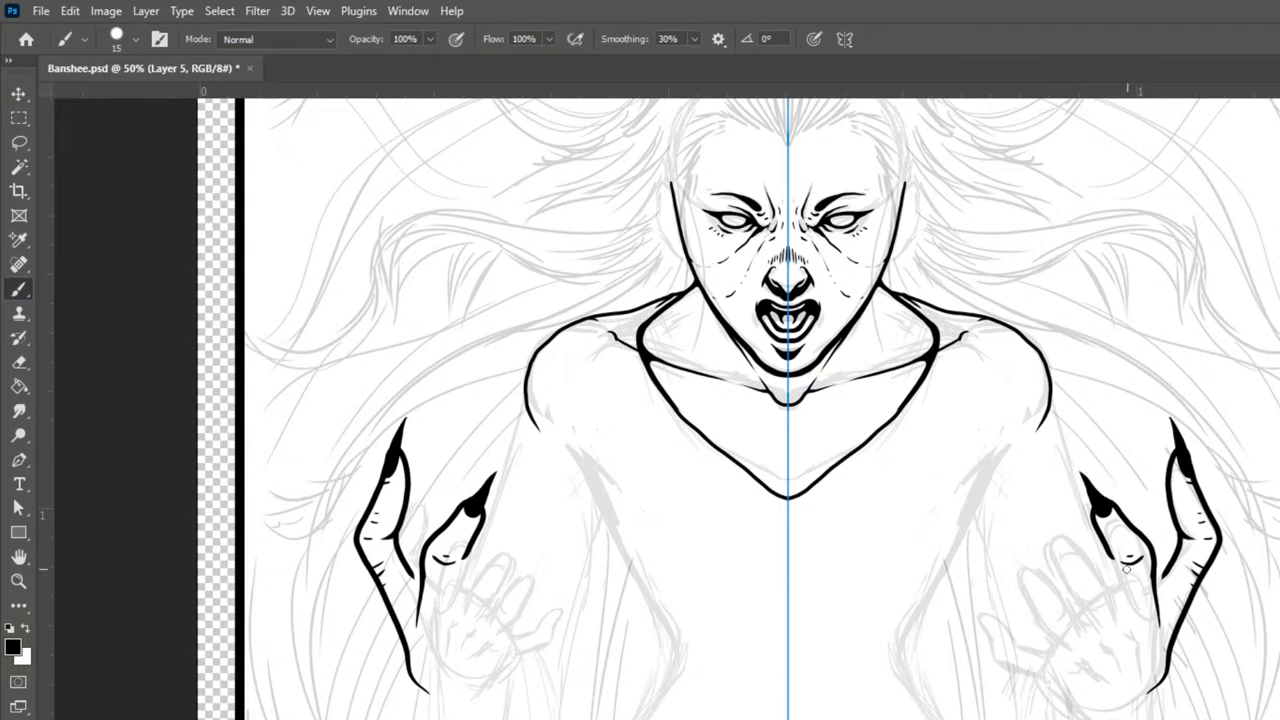
- Ink the rest of the finger beside the thumb, the web between them, and the creases and tendons running to the wrist
{"action": "mouse_move", "coordinate": [1113, 561]}
{"action": "left_mouse_down"}
{"action": "mouse_move", "coordinate": [1135, 619]}
{"action": "mouse_move", "coordinate": [1139, 588]}
{"action": "mouse_move", "coordinate": [1151, 637]}
{"action": "mouse_move", "coordinate": [1162, 624]}
{"action": "mouse_move", "coordinate": [1154, 580]}
{"action": "mouse_move", "coordinate": [1174, 555]}
{"action": "mouse_move", "coordinate": [1157, 579]}
{"action": "mouse_move", "coordinate": [1152, 642]}
{"action": "left_mouse_up"}
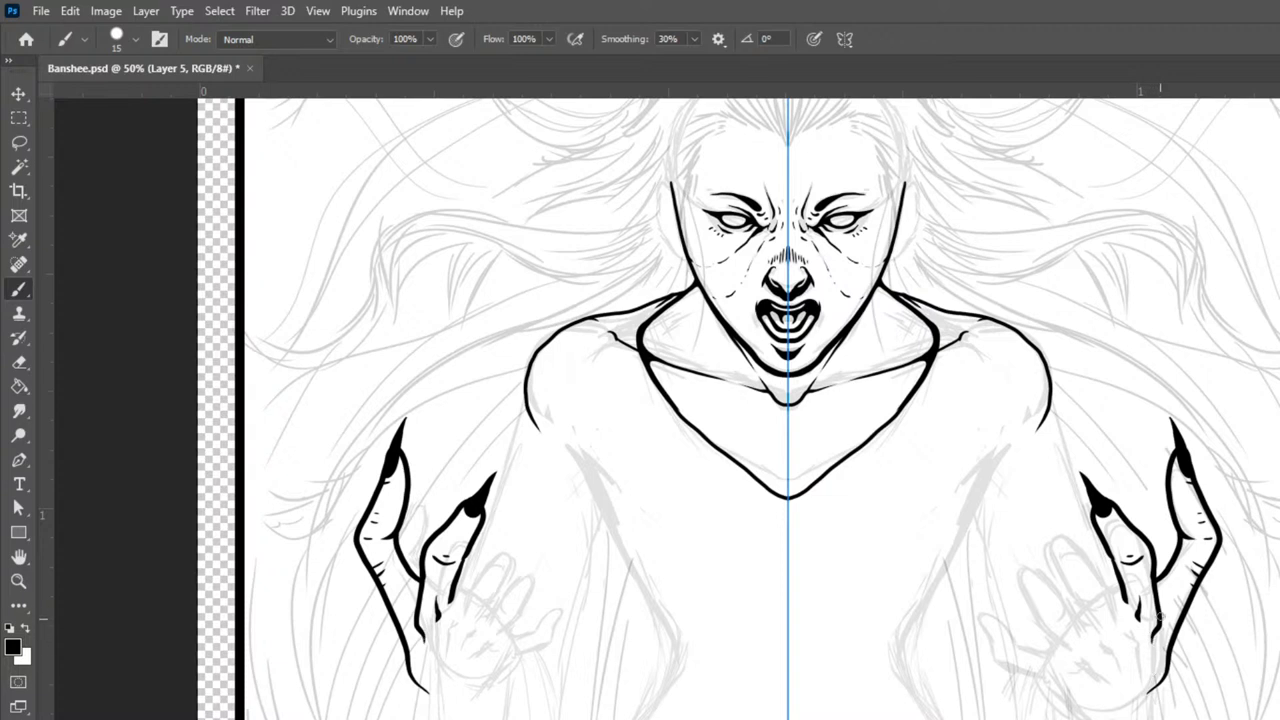
{"action": "left_click_drag", "start_coordinate": [1158, 592], "coordinate": [1172, 584]}
{"action": "left_click_drag", "start_coordinate": [1189, 547], "coordinate": [1187, 556]}
{"action": "left_click_drag", "start_coordinate": [1152, 652], "coordinate": [1149, 686]}
{"action": "left_click_drag", "start_coordinate": [1139, 668], "coordinate": [1114, 583]}
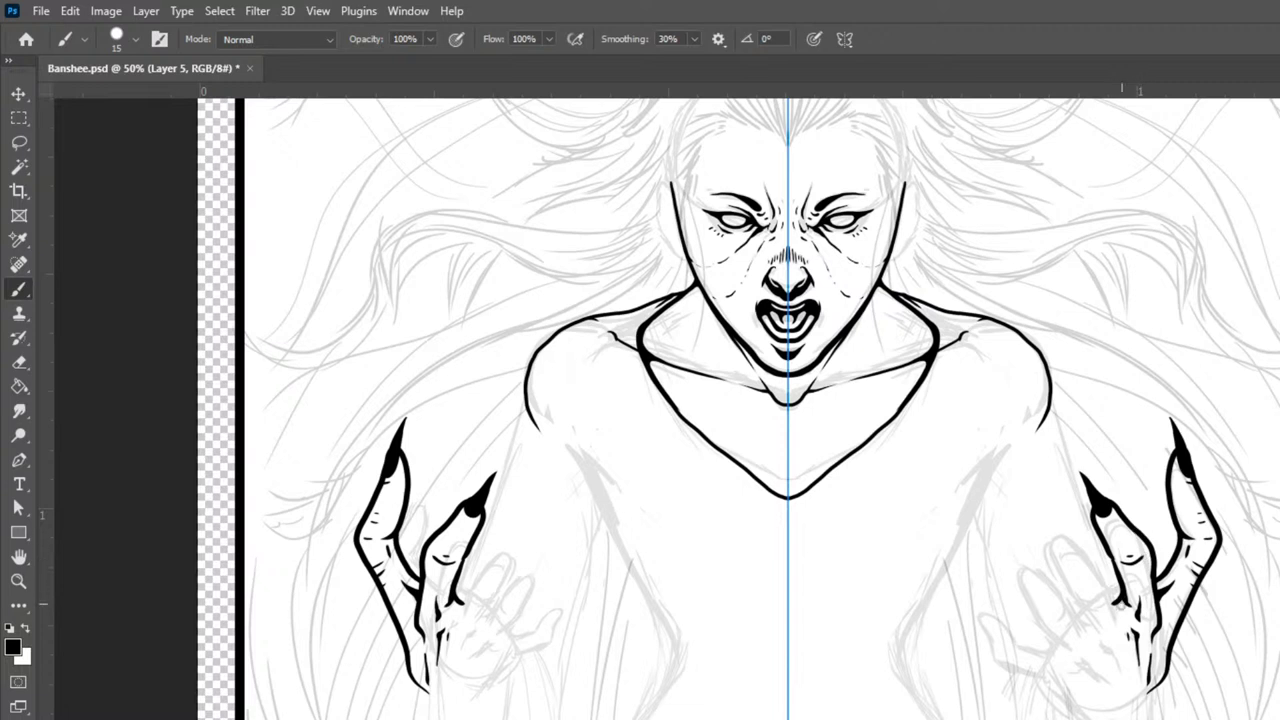
- Ink the middle finger's outline, knuckle lines and pointed black nail
{"action": "mouse_move", "coordinate": [1116, 620]}
{"action": "left_mouse_down"}
{"action": "mouse_move", "coordinate": [1104, 580]}
{"action": "mouse_move", "coordinate": [1050, 524]}
{"action": "mouse_move", "coordinate": [1072, 594]}
{"action": "mouse_move", "coordinate": [1084, 604]}
{"action": "mouse_move", "coordinate": [1100, 586]}
{"action": "mouse_move", "coordinate": [1074, 608]}
{"action": "mouse_move", "coordinate": [1096, 628]}
{"action": "left_mouse_up"}
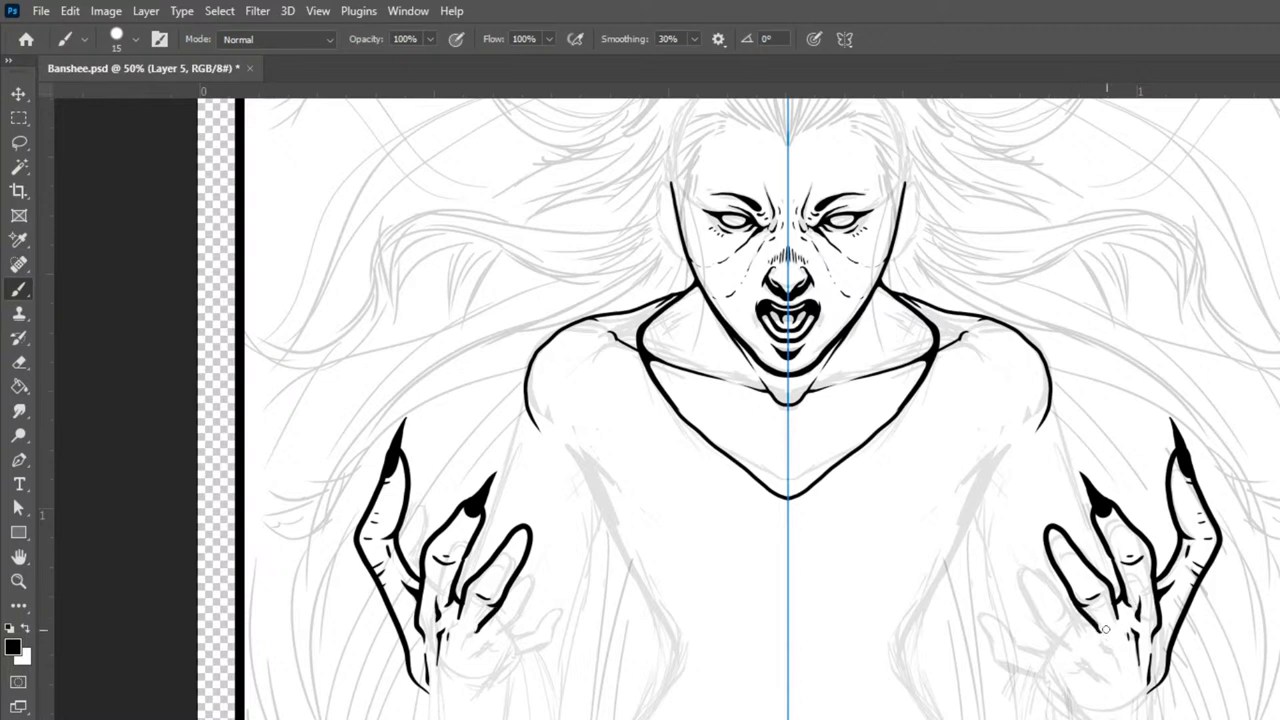
{"action": "mouse_move", "coordinate": [1101, 618]}
{"action": "left_mouse_down"}
{"action": "mouse_move", "coordinate": [1107, 653]}
{"action": "mouse_move", "coordinate": [1131, 667]}
{"action": "left_mouse_up"}
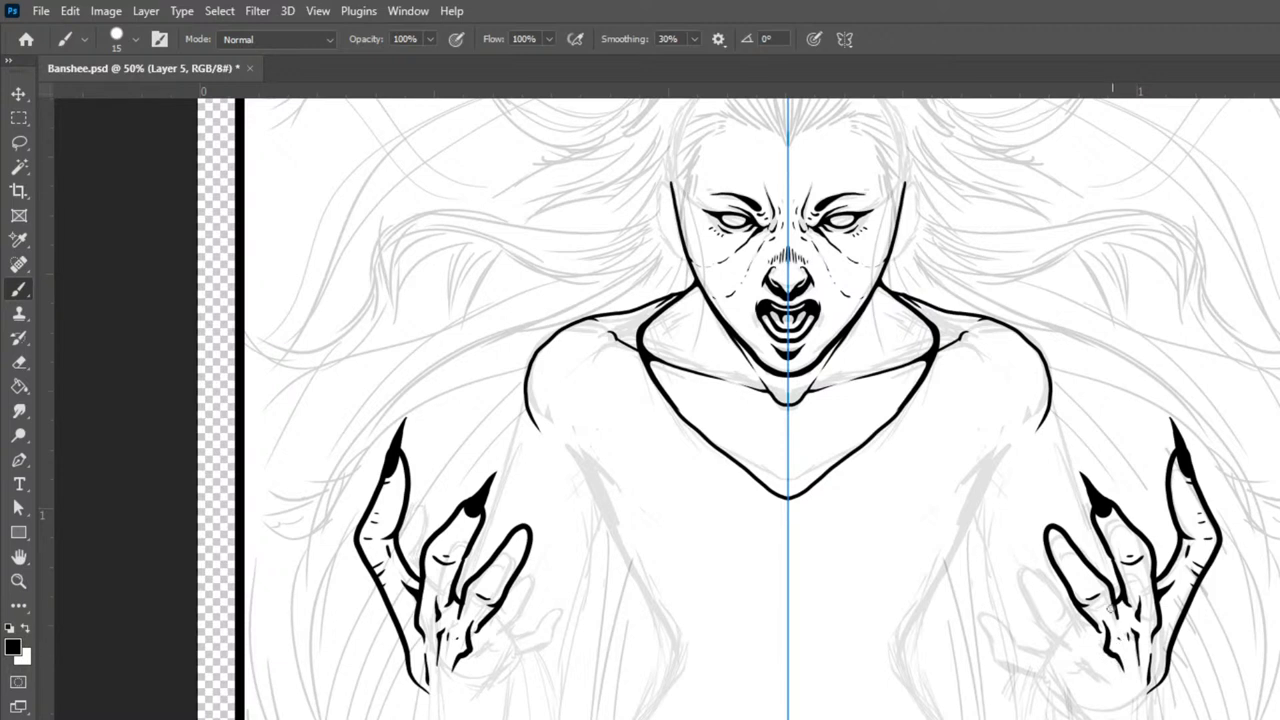
{"action": "mouse_move", "coordinate": [1048, 528]}
{"action": "left_mouse_down"}
{"action": "mouse_move", "coordinate": [1054, 540]}
{"action": "mouse_move", "coordinate": [1035, 503]}
{"action": "mouse_move", "coordinate": [1053, 529]}
{"action": "left_mouse_up"}
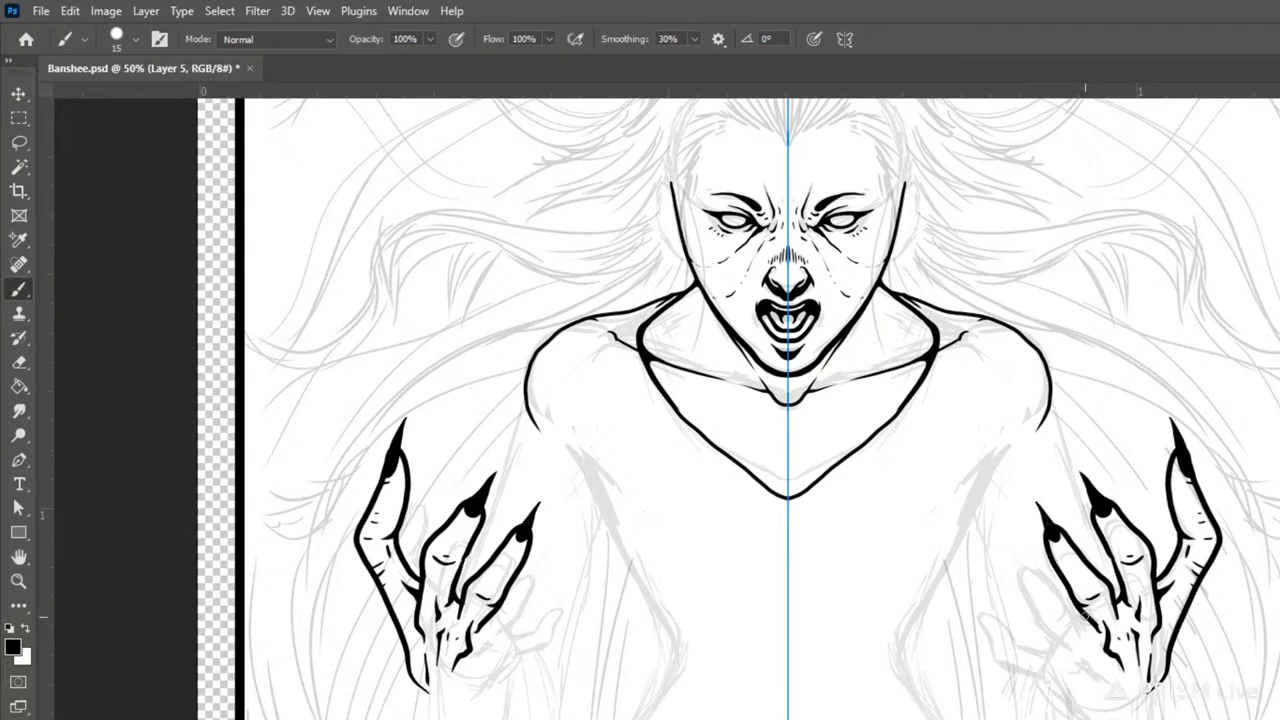
- Ink the fourth finger's outline, knuckles and creases, finishing it with a pointed black nail
{"action": "left_click_drag", "start_coordinate": [1086, 614], "coordinate": [1081, 629]}
{"action": "left_click_drag", "start_coordinate": [1064, 646], "coordinate": [1088, 671]}
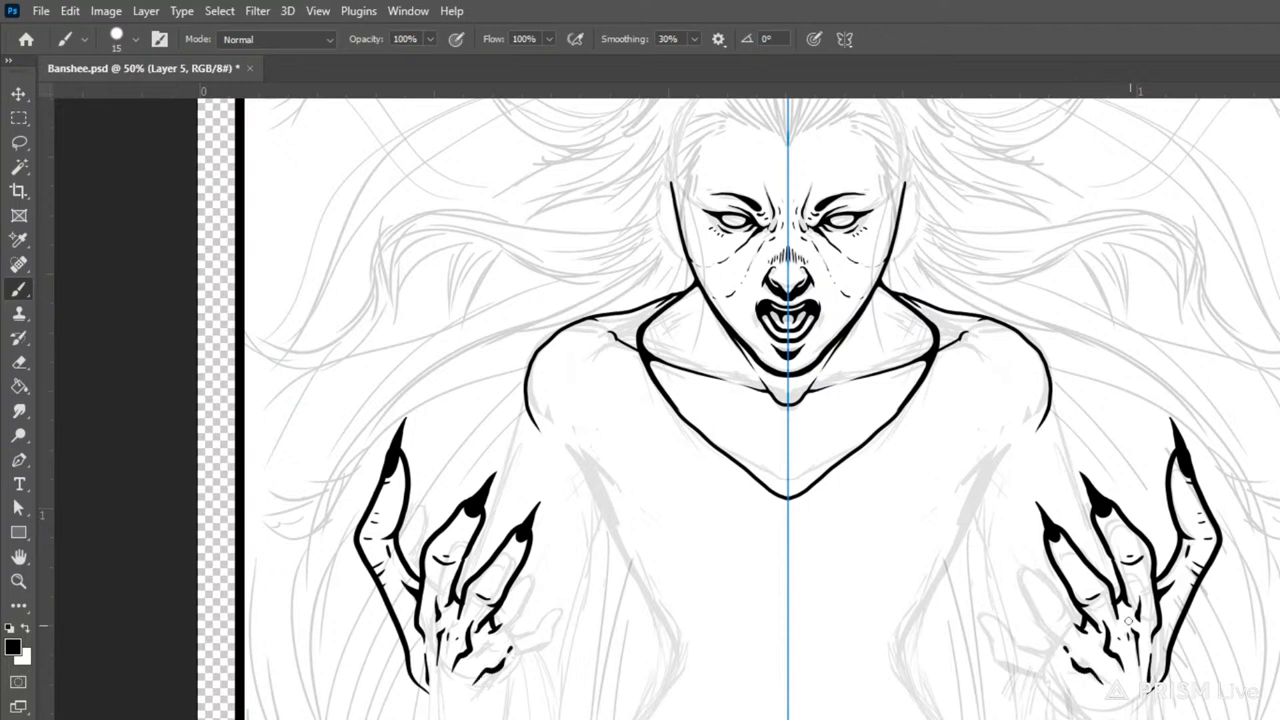
{"action": "mouse_move", "coordinate": [1066, 654]}
{"action": "left_mouse_down"}
{"action": "mouse_move", "coordinate": [1027, 617]}
{"action": "mouse_move", "coordinate": [1007, 558]}
{"action": "mouse_move", "coordinate": [1024, 555]}
{"action": "mouse_move", "coordinate": [1040, 607]}
{"action": "left_mouse_up"}
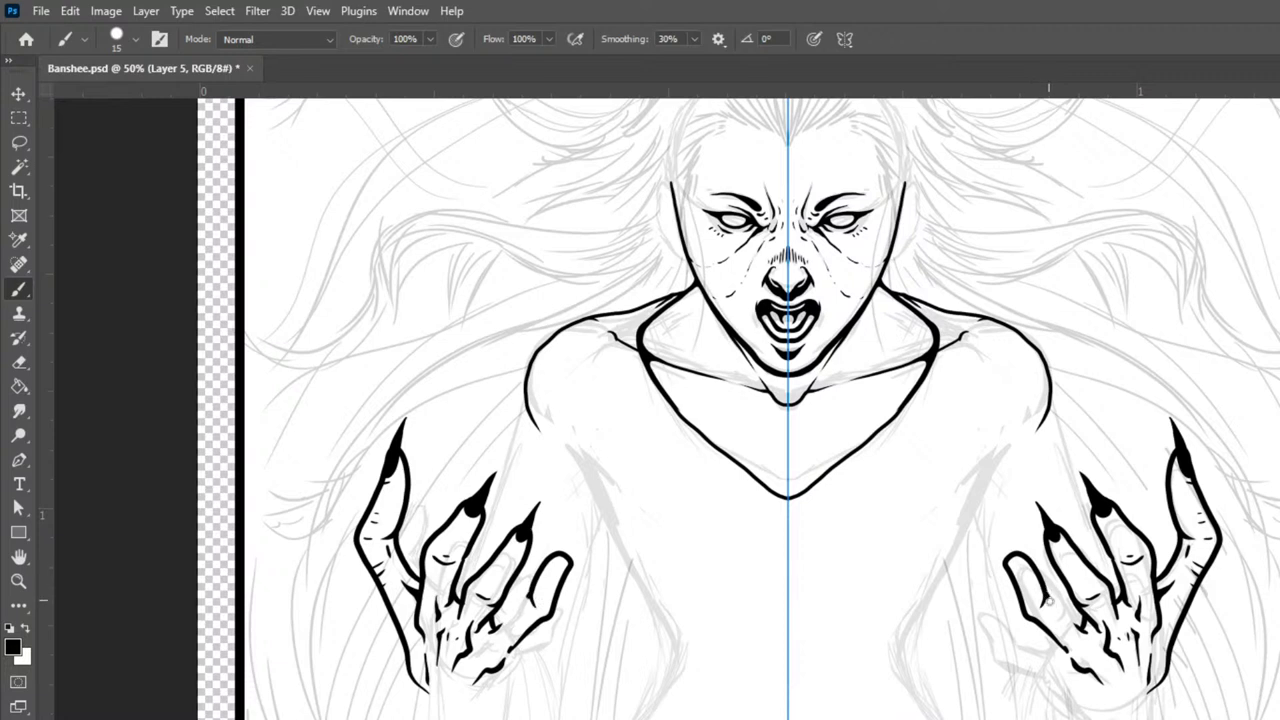
{"action": "mouse_move", "coordinate": [1044, 591]}
{"action": "left_mouse_down"}
{"action": "mouse_move", "coordinate": [1072, 624]}
{"action": "mouse_move", "coordinate": [1066, 660]}
{"action": "left_mouse_up"}
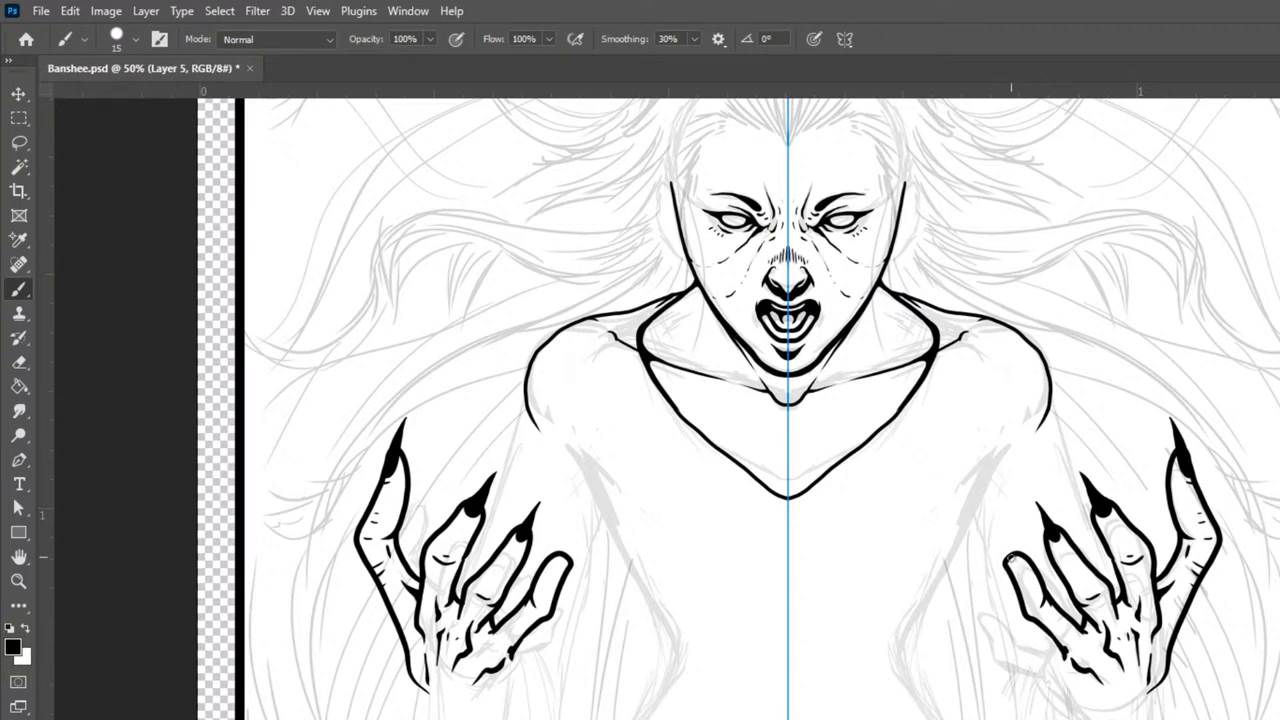
{"action": "mouse_move", "coordinate": [1010, 558]}
{"action": "left_mouse_down"}
{"action": "mouse_move", "coordinate": [1016, 568]}
{"action": "mouse_move", "coordinate": [994, 531]}
{"action": "mouse_move", "coordinate": [1012, 562]}
{"action": "left_mouse_up"}
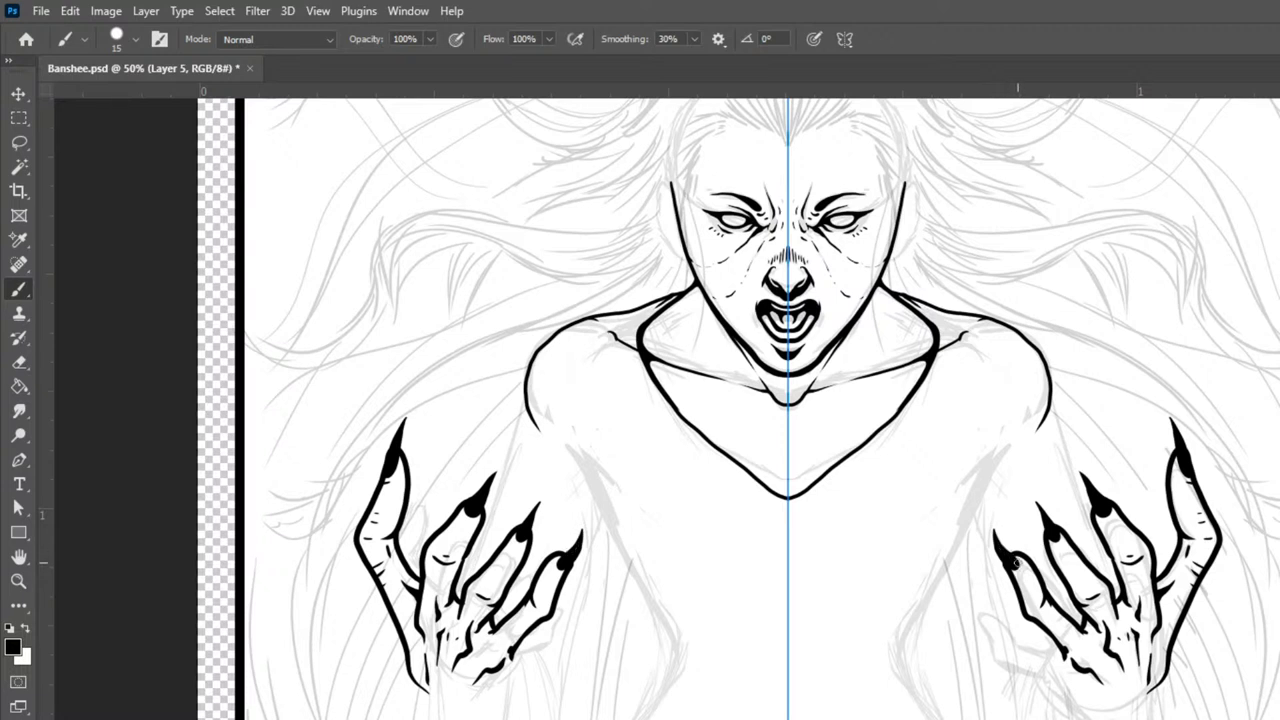
- Ink the inner edge and base of the hand, and thicken its contour toward the wrist
{"action": "left_click_drag", "start_coordinate": [1058, 646], "coordinate": [1052, 656]}
{"action": "mouse_move", "coordinate": [1014, 670]}
{"action": "left_mouse_down"}
{"action": "mouse_move", "coordinate": [1118, 714]}
{"action": "mouse_move", "coordinate": [1130, 704]}
{"action": "left_mouse_up"}
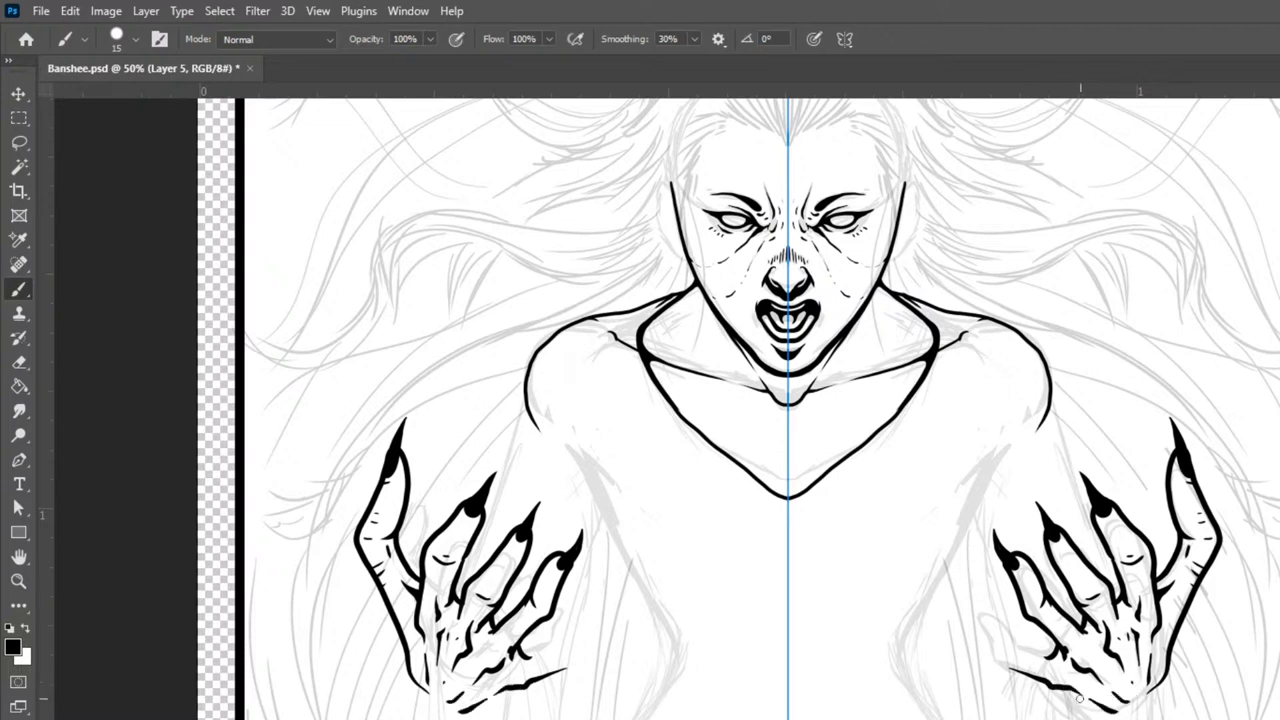
{"action": "mouse_move", "coordinate": [1058, 688]}
{"action": "left_mouse_down"}
{"action": "mouse_move", "coordinate": [1100, 714]}
{"action": "mouse_move", "coordinate": [1162, 687]}
{"action": "mouse_move", "coordinate": [1111, 714]}
{"action": "mouse_move", "coordinate": [1139, 707]}
{"action": "mouse_move", "coordinate": [1153, 677]}
{"action": "mouse_move", "coordinate": [1133, 714]}
{"action": "mouse_move", "coordinate": [1164, 672]}
{"action": "left_mouse_up"}
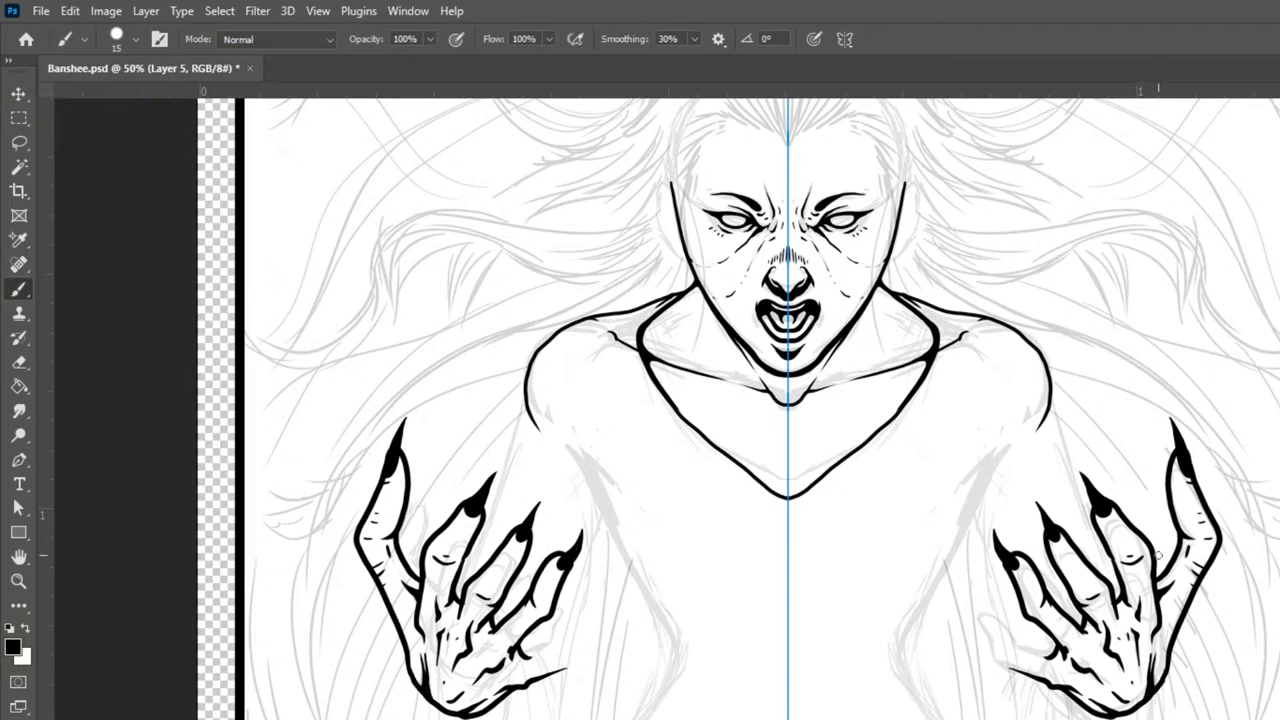
- Outline the bent little finger on the inner side of the hand, undoing stray strokes
{"action": "left_click_drag", "start_coordinate": [1056, 651], "coordinate": [1000, 646]}
{"action": "mouse_move", "coordinate": [1038, 684]}
{"action": "left_mouse_down"}
{"action": "mouse_move", "coordinate": [991, 658]}
{"action": "mouse_move", "coordinate": [976, 616]}
{"action": "mouse_move", "coordinate": [995, 614]}
{"action": "mouse_move", "coordinate": [1010, 636]}
{"action": "mouse_move", "coordinate": [1012, 651]}
{"action": "mouse_move", "coordinate": [1005, 622]}
{"action": "left_mouse_up"}
{"action": "key", "text": "ctrl+z"}
{"action": "key", "text": "ctrl+z"}
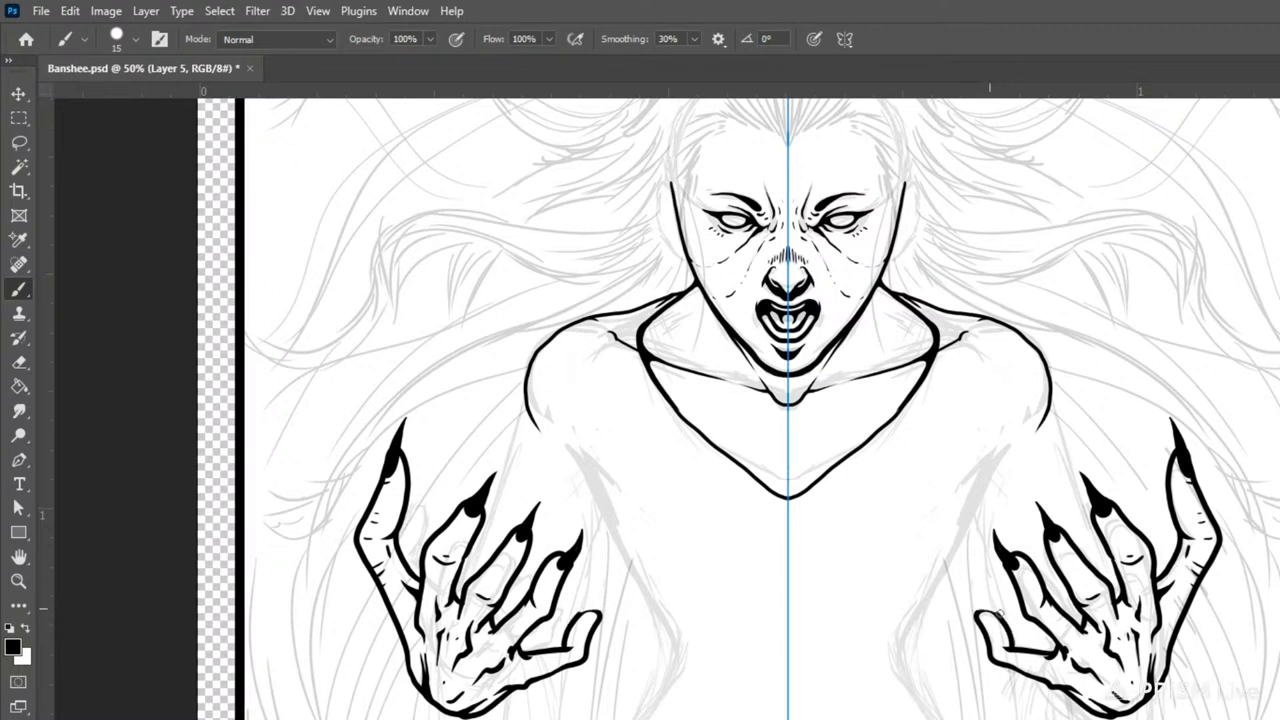
- Add small creases across the fingers and ink a curved black nail on the little finger
{"action": "mouse_move", "coordinate": [976, 610]}
{"action": "left_mouse_down"}
{"action": "mouse_move", "coordinate": [996, 612]}
{"action": "mouse_move", "coordinate": [1013, 642]}
{"action": "left_mouse_up"}
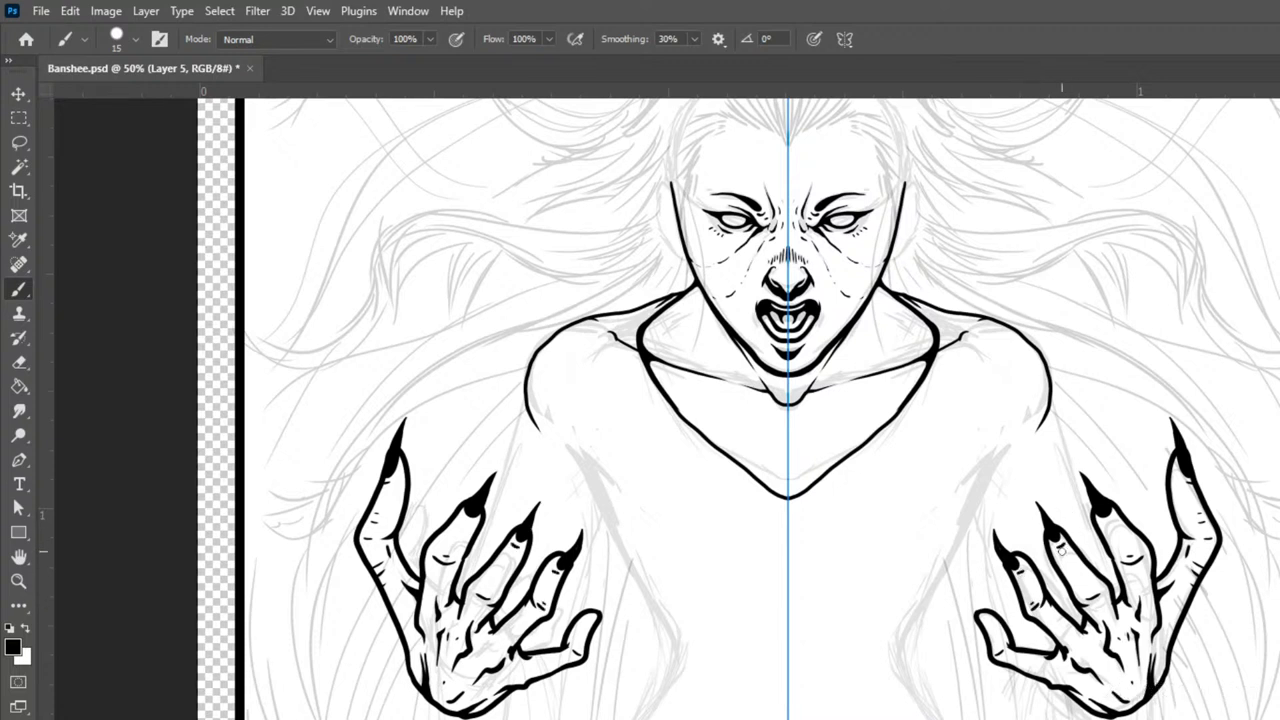
{"action": "left_click_drag", "start_coordinate": [1068, 560], "coordinate": [1081, 580]}
{"action": "left_click_drag", "start_coordinate": [1113, 541], "coordinate": [1121, 542]}
{"action": "mouse_move", "coordinate": [984, 620]}
{"action": "left_mouse_down"}
{"action": "mouse_move", "coordinate": [968, 579]}
{"action": "mouse_move", "coordinate": [981, 622]}
{"action": "mouse_move", "coordinate": [966, 594]}
{"action": "mouse_move", "coordinate": [972, 500]}
{"action": "mouse_move", "coordinate": [963, 590]}
{"action": "left_mouse_up"}
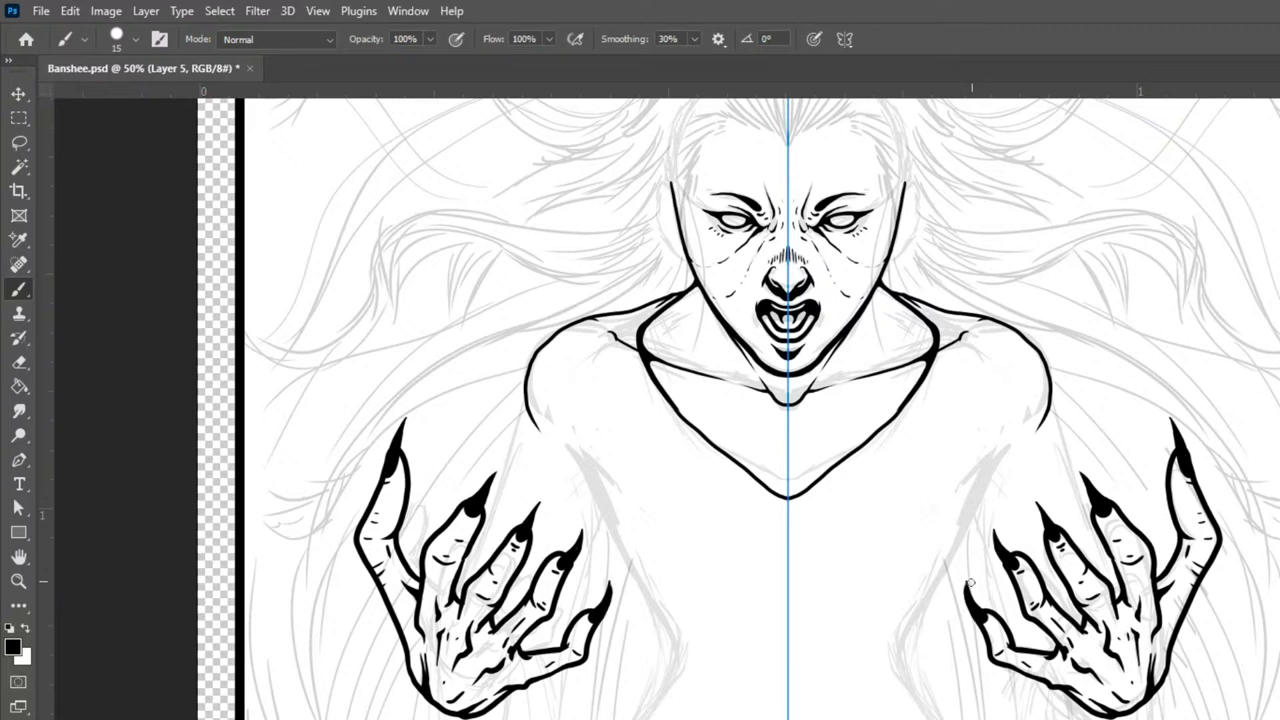
{"action": "key", "text": "ctrl+z"}
- Check the inked hands against the face, shoulders and the whole card
{"action": "key", "text": "ctrl+minus"}
{"action": "key", "text": "ctrl+minus"}
{"action": "key", "text": "ctrl+minus"}
{"action": "key", "text": "ctrl+minus"}
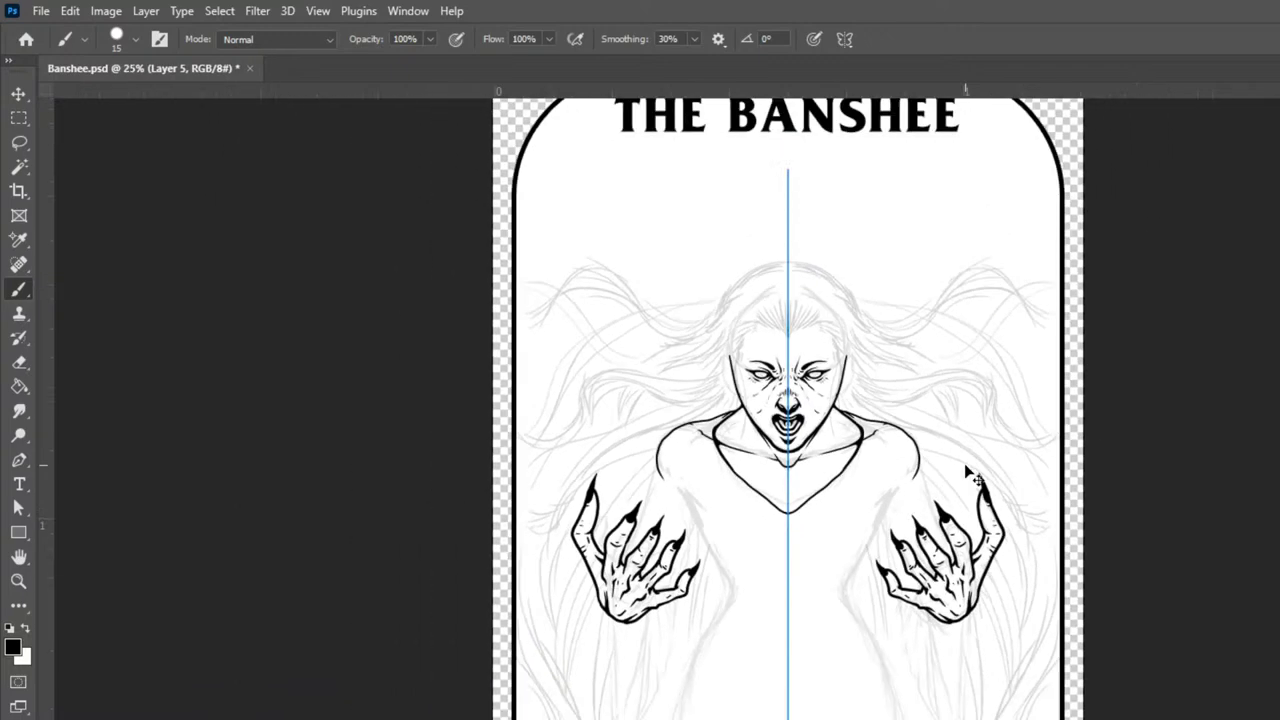
{"action": "key", "text": "ctrl+plus"}
{"action": "key", "text": "ctrl+plus"}
{"action": "key", "text": "ctrl+plus"}
{"action": "key", "text": "ctrl+minus"}
{"action": "key", "text": "ctrl+plus"}
{"action": "key", "text": "ctrl+plus"}
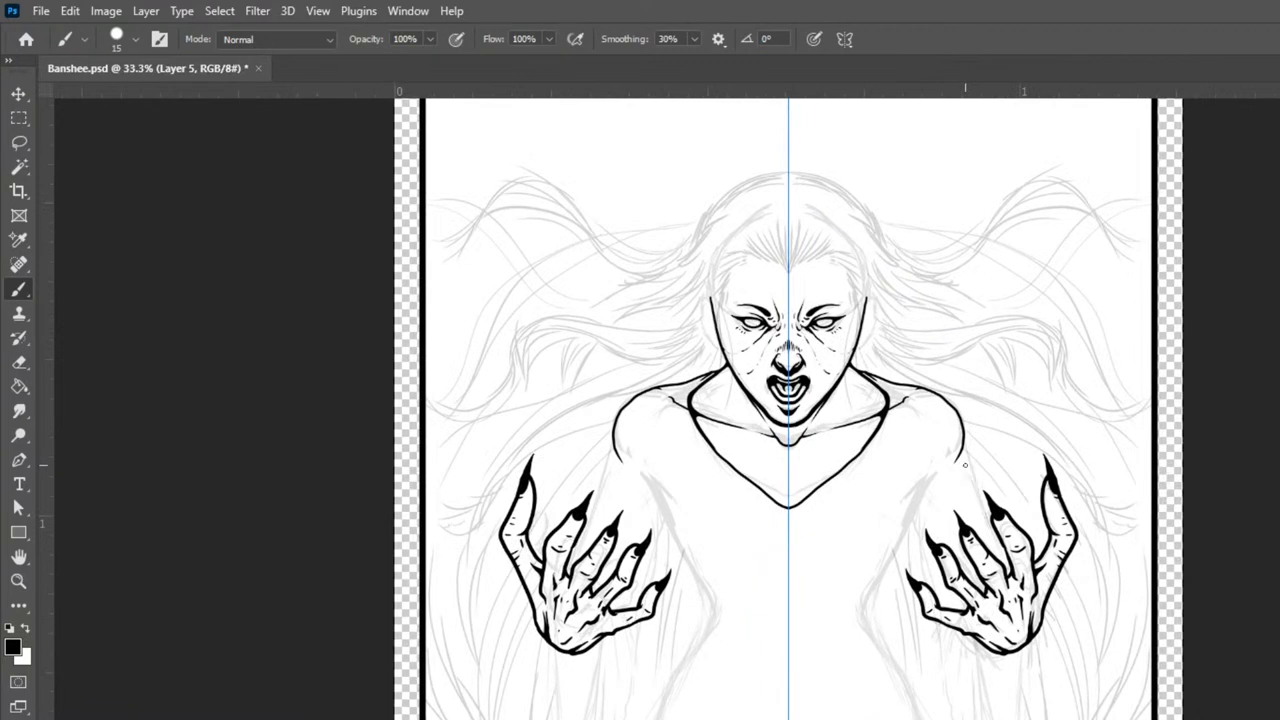
- Outline both sides of the forearms, tapering to a point below the hands, on Layer 6 with a size 25 brush
{"action": "key", "text": "bracketright"}
{"action": "left_click_drag", "start_coordinate": [972, 636], "coordinate": [983, 719]}
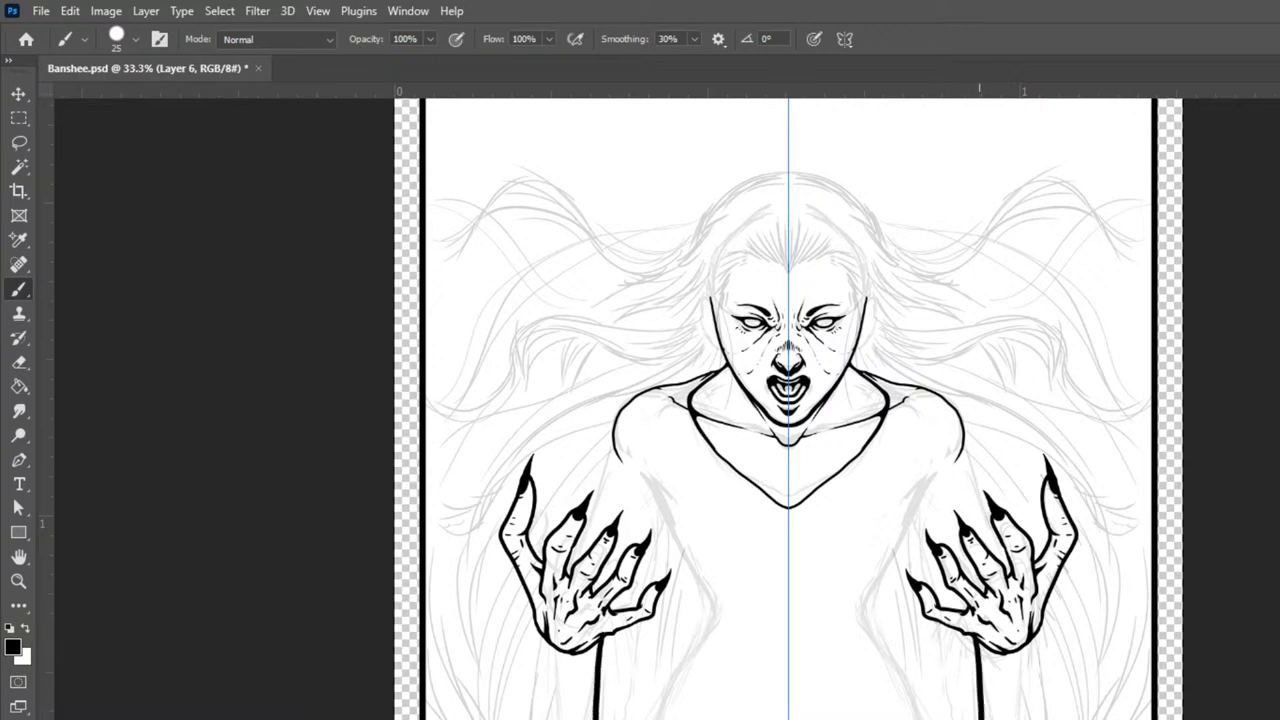
{"action": "mouse_move", "coordinate": [1078, 611]}
{"action": "left_mouse_down"}
{"action": "mouse_move", "coordinate": [1123, 385]}
{"action": "mouse_move", "coordinate": [1080, 440]}
{"action": "mouse_move", "coordinate": [1045, 716]}
{"action": "left_mouse_up"}
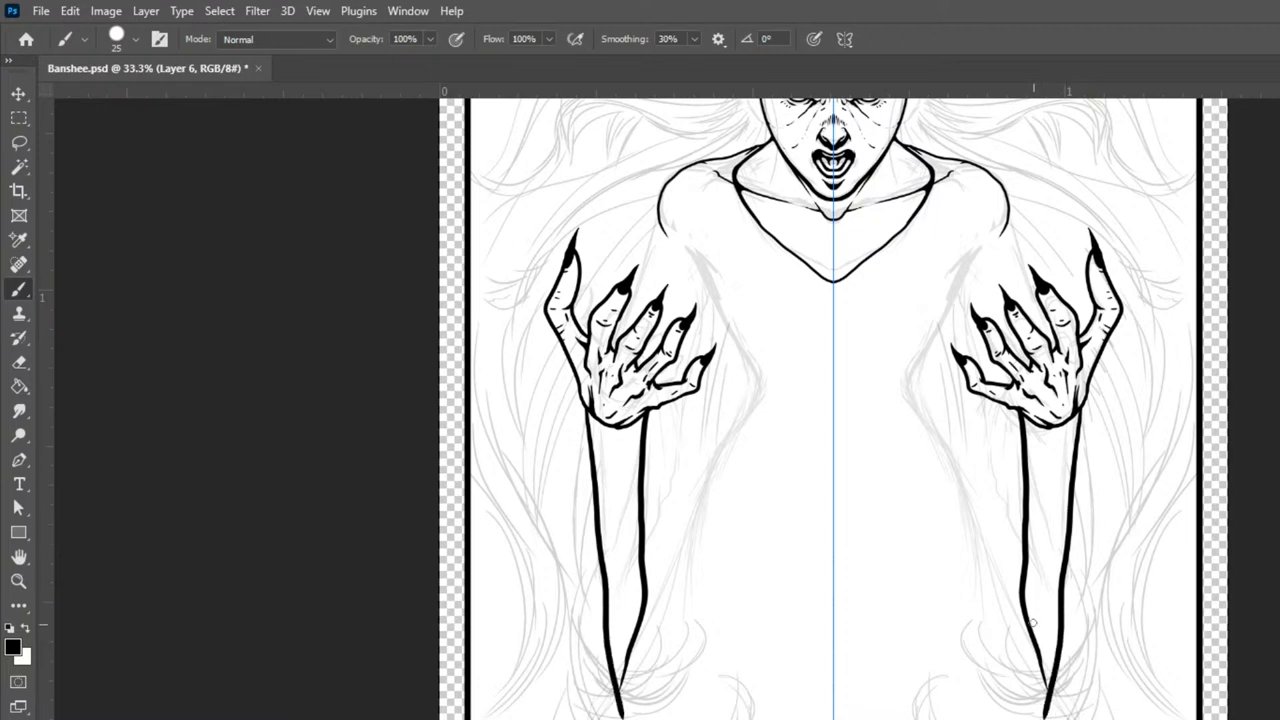
- Fill the forearms solid black with a larger brush, leaving a white wedge of skin below the wrist
{"action": "mouse_move", "coordinate": [1022, 595]}
{"action": "left_mouse_down"}
{"action": "mouse_move", "coordinate": [1042, 717]}
{"action": "mouse_move", "coordinate": [1037, 654]}
{"action": "mouse_move", "coordinate": [1043, 713]}
{"action": "left_mouse_up"}
{"action": "left_click_drag", "start_coordinate": [1023, 590], "coordinate": [1050, 686]}
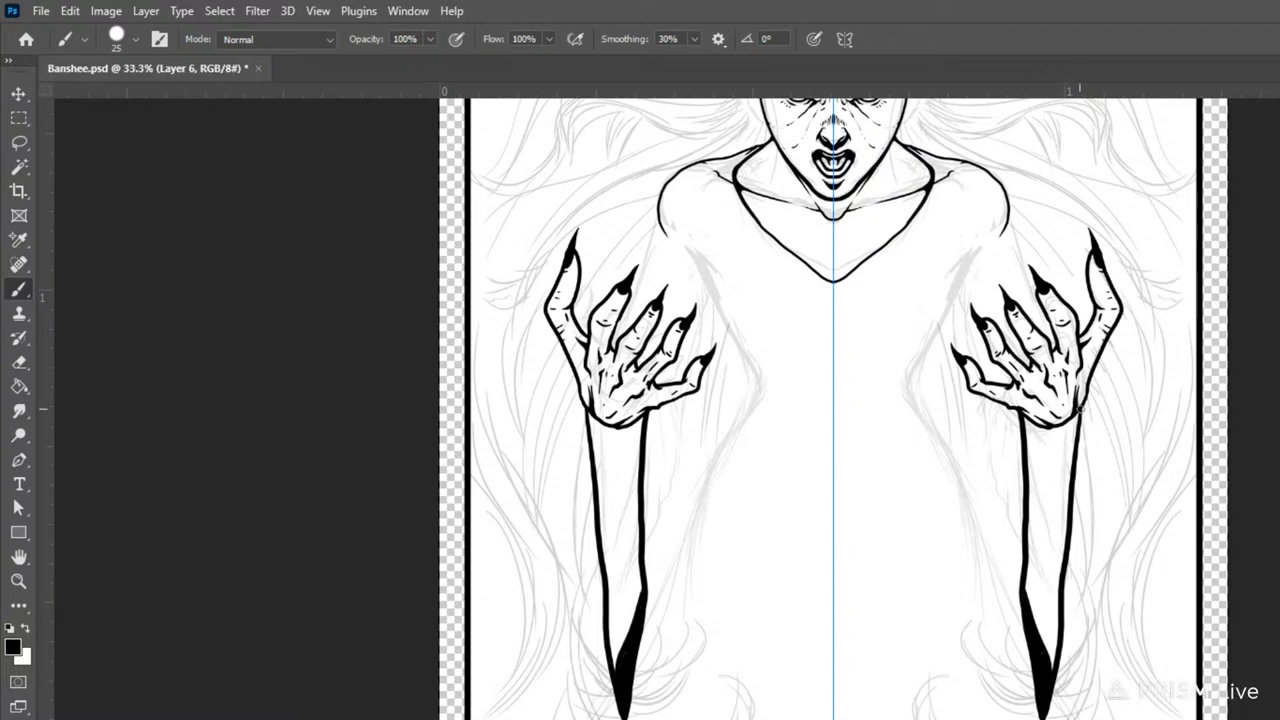
{"action": "mouse_move", "coordinate": [1070, 416]}
{"action": "left_mouse_down"}
{"action": "mouse_move", "coordinate": [1052, 410]}
{"action": "mouse_move", "coordinate": [1040, 466]}
{"action": "mouse_move", "coordinate": [1052, 490]}
{"action": "mouse_move", "coordinate": [1080, 411]}
{"action": "mouse_move", "coordinate": [1066, 497]}
{"action": "left_mouse_up"}
{"action": "key", "text": "bracketright"}
{"action": "key", "text": "bracketright"}
{"action": "key", "text": "bracketright"}
{"action": "mouse_move", "coordinate": [1026, 436]}
{"action": "left_mouse_down"}
{"action": "mouse_move", "coordinate": [1033, 500]}
{"action": "mouse_move", "coordinate": [1029, 452]}
{"action": "mouse_move", "coordinate": [1052, 491]}
{"action": "mouse_move", "coordinate": [1065, 481]}
{"action": "mouse_move", "coordinate": [1055, 578]}
{"action": "left_mouse_up"}
{"action": "key", "text": "bracketright"}
{"action": "mouse_move", "coordinate": [1030, 467]}
{"action": "left_mouse_down"}
{"action": "mouse_move", "coordinate": [1033, 636]}
{"action": "mouse_move", "coordinate": [1036, 472]}
{"action": "mouse_move", "coordinate": [1049, 549]}
{"action": "mouse_move", "coordinate": [1042, 641]}
{"action": "mouse_move", "coordinate": [1035, 481]}
{"action": "mouse_move", "coordinate": [1037, 561]}
{"action": "left_mouse_up"}
{"action": "mouse_move", "coordinate": [1056, 494]}
{"action": "left_mouse_down"}
{"action": "mouse_move", "coordinate": [1041, 646]}
{"action": "mouse_move", "coordinate": [1067, 489]}
{"action": "mouse_move", "coordinate": [1046, 678]}
{"action": "left_mouse_up"}
{"action": "left_click_drag", "start_coordinate": [1066, 527], "coordinate": [1047, 664]}
- Detail the wrist with creases using a size 20 brush, and add thin white highlights along the black forearm
{"action": "key", "text": "bracketleft"}
{"action": "key", "text": "bracketleft"}
{"action": "key", "text": "bracketleft"}
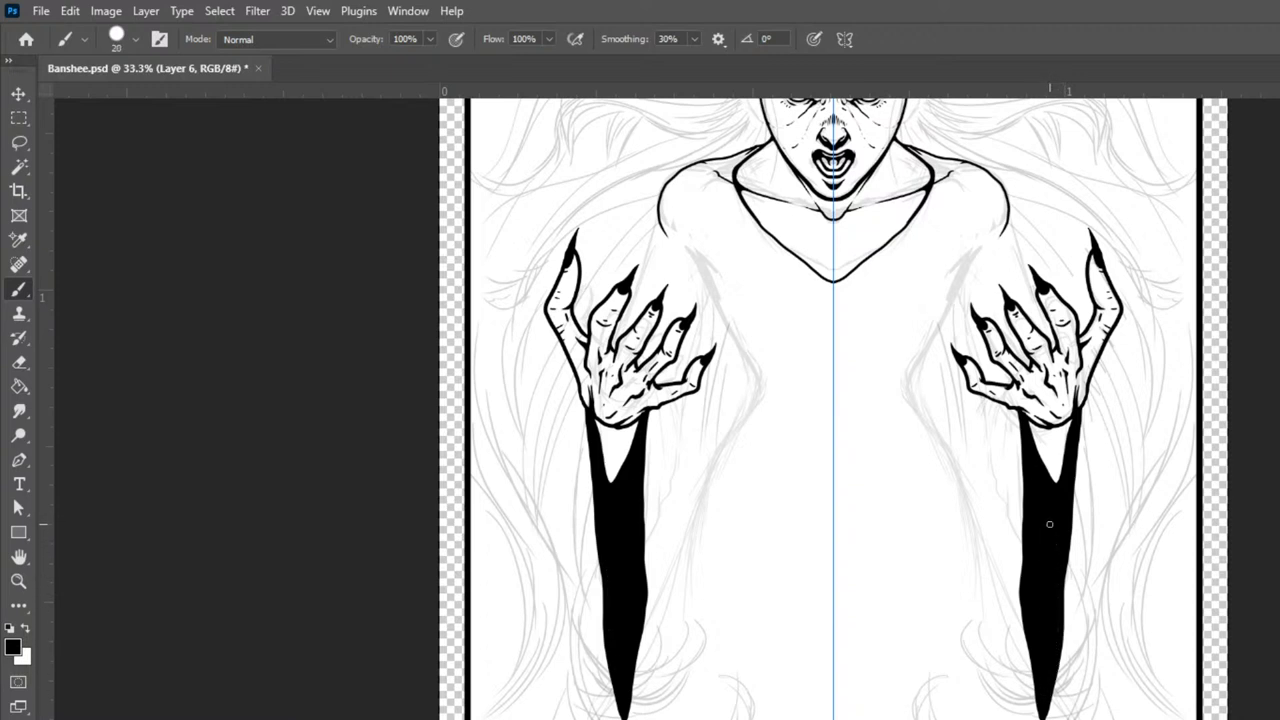
{"action": "mouse_move", "coordinate": [1031, 430]}
{"action": "left_mouse_down"}
{"action": "mouse_move", "coordinate": [1052, 463]}
{"action": "mouse_move", "coordinate": [1053, 446]}
{"action": "left_mouse_up"}
{"action": "left_click_drag", "start_coordinate": [1037, 464], "coordinate": [1055, 484]}
{"action": "key", "text": "ctrl+z"}
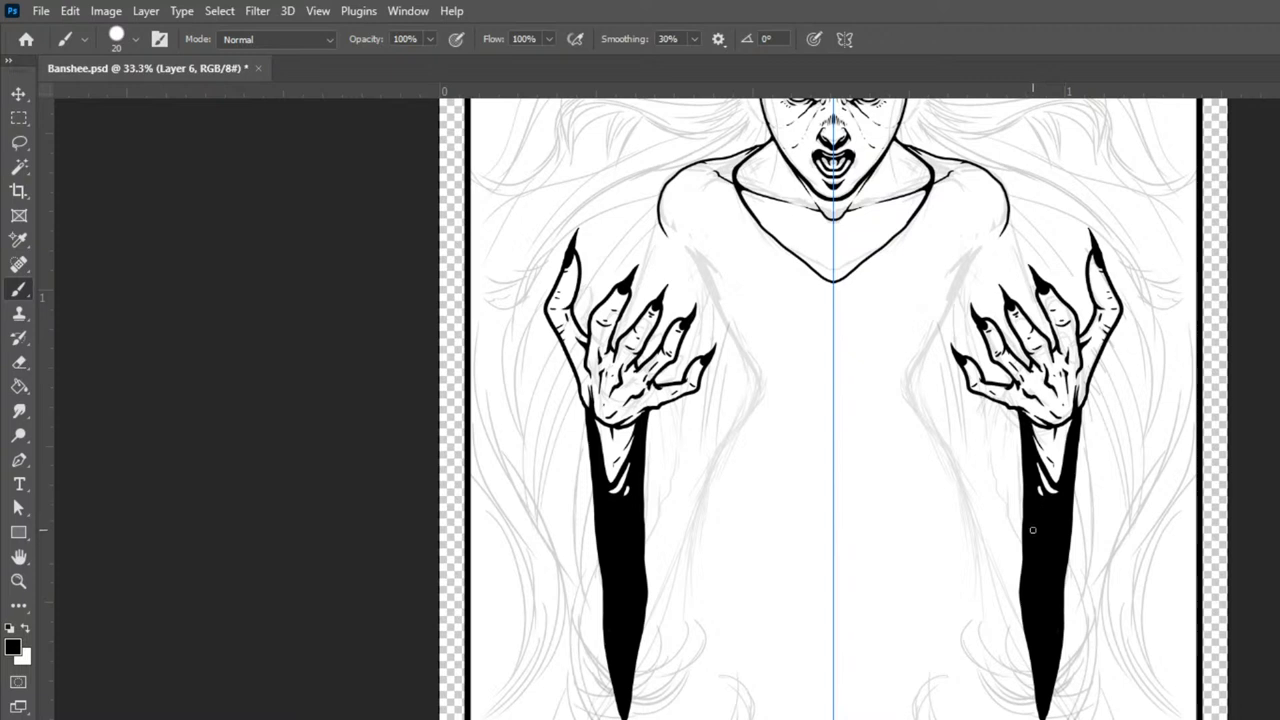
{"action": "mouse_move", "coordinate": [1034, 524]}
{"action": "left_mouse_down"}
{"action": "mouse_move", "coordinate": [1047, 680]}
{"action": "mouse_move", "coordinate": [1042, 682]}
{"action": "left_mouse_up"}
{"action": "left_click_drag", "start_coordinate": [1045, 592], "coordinate": [1053, 661]}
- Refine the open mouth's upper teeth into pointed fangs on Layer 4 with a size 10 brush
{"action": "scroll", "coordinate": [1047, 600], "scroll_direction": "down", "scroll_amount": 4}
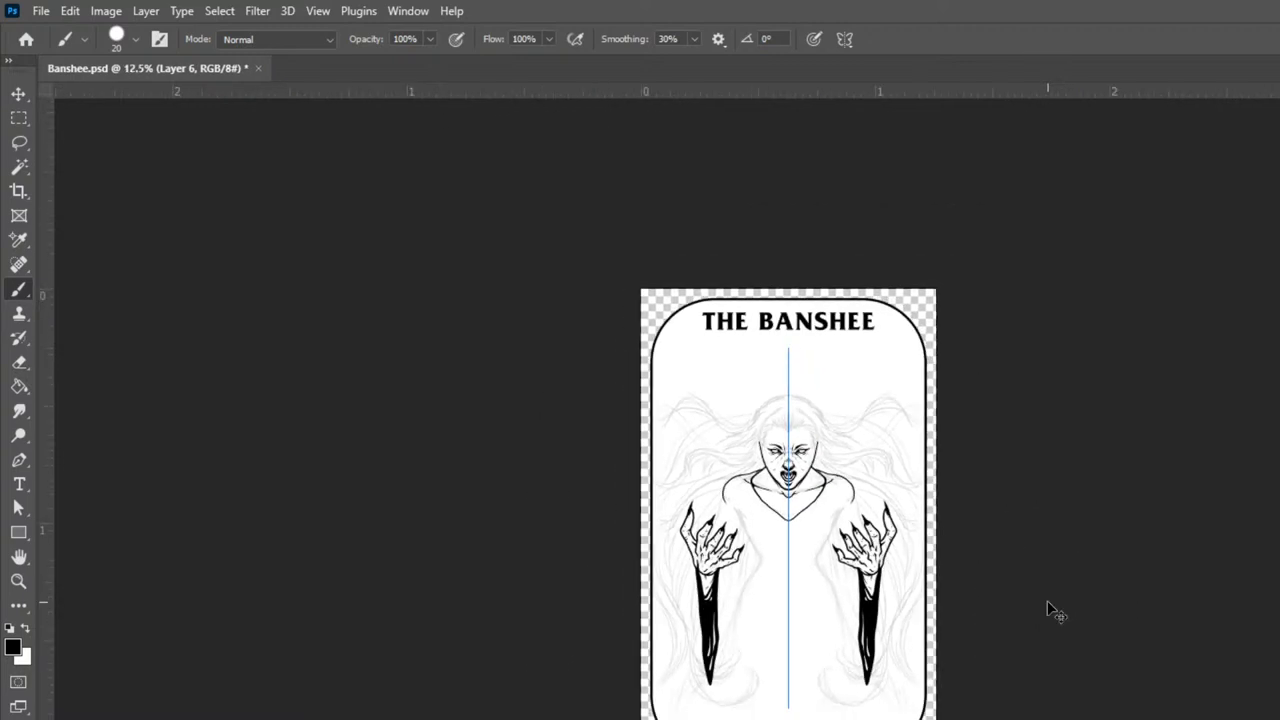
{"action": "scroll", "coordinate": [1048, 608], "scroll_direction": "up", "scroll_amount": 3}
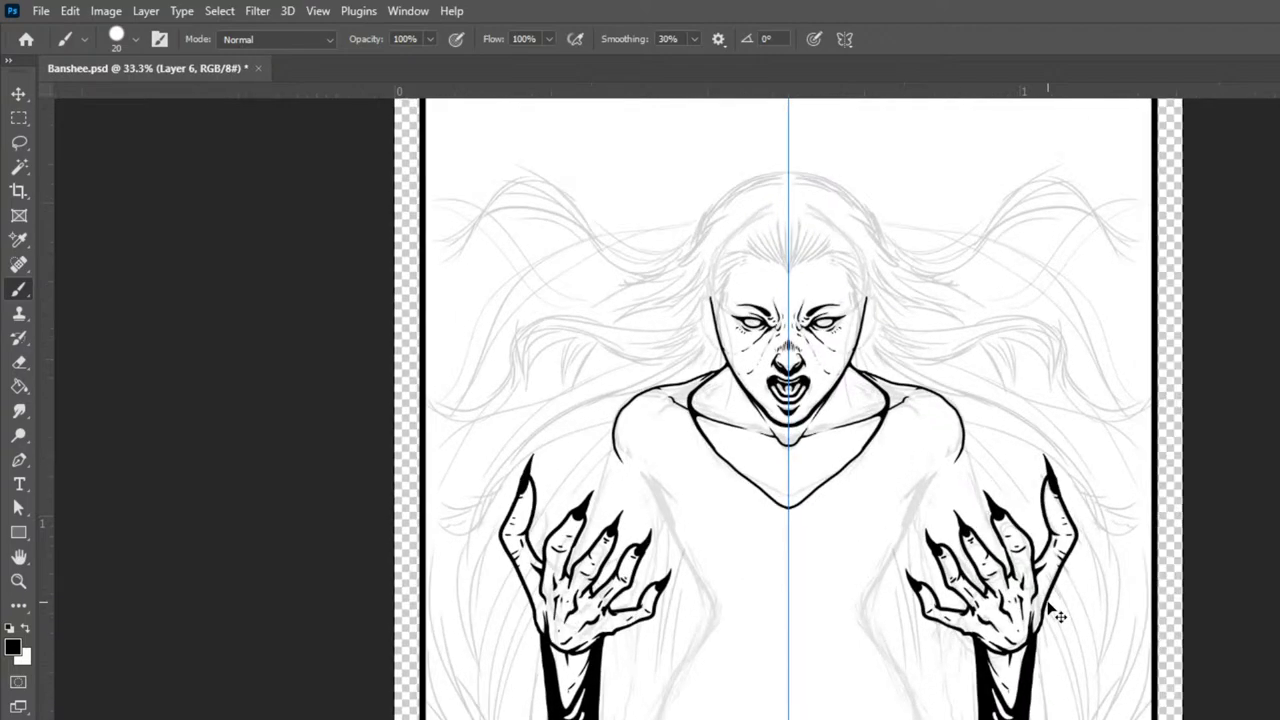
{"action": "scroll", "coordinate": [1058, 616], "scroll_direction": "up", "scroll_amount": 3}
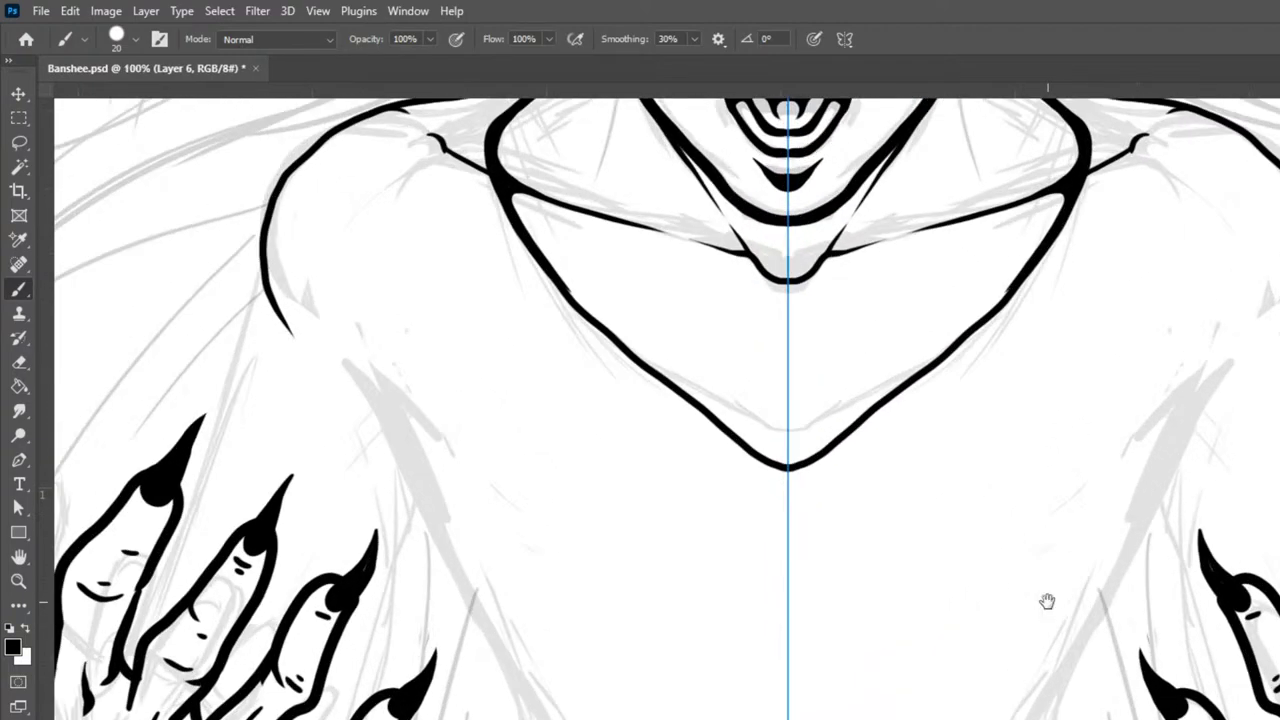
{"action": "left_click_drag", "start_coordinate": [1001, 273], "coordinate": [1050, 719]}
{"action": "key", "text": "bracketleft"}
{"action": "key", "text": "bracketleft"}
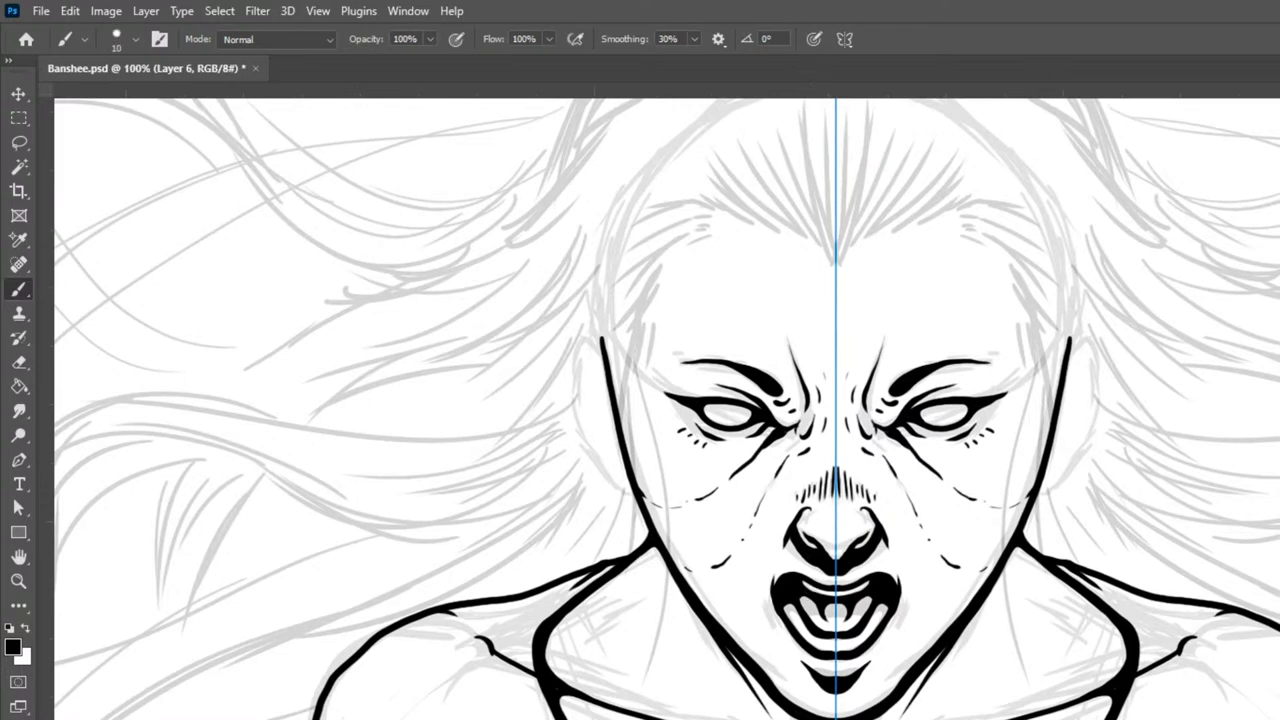
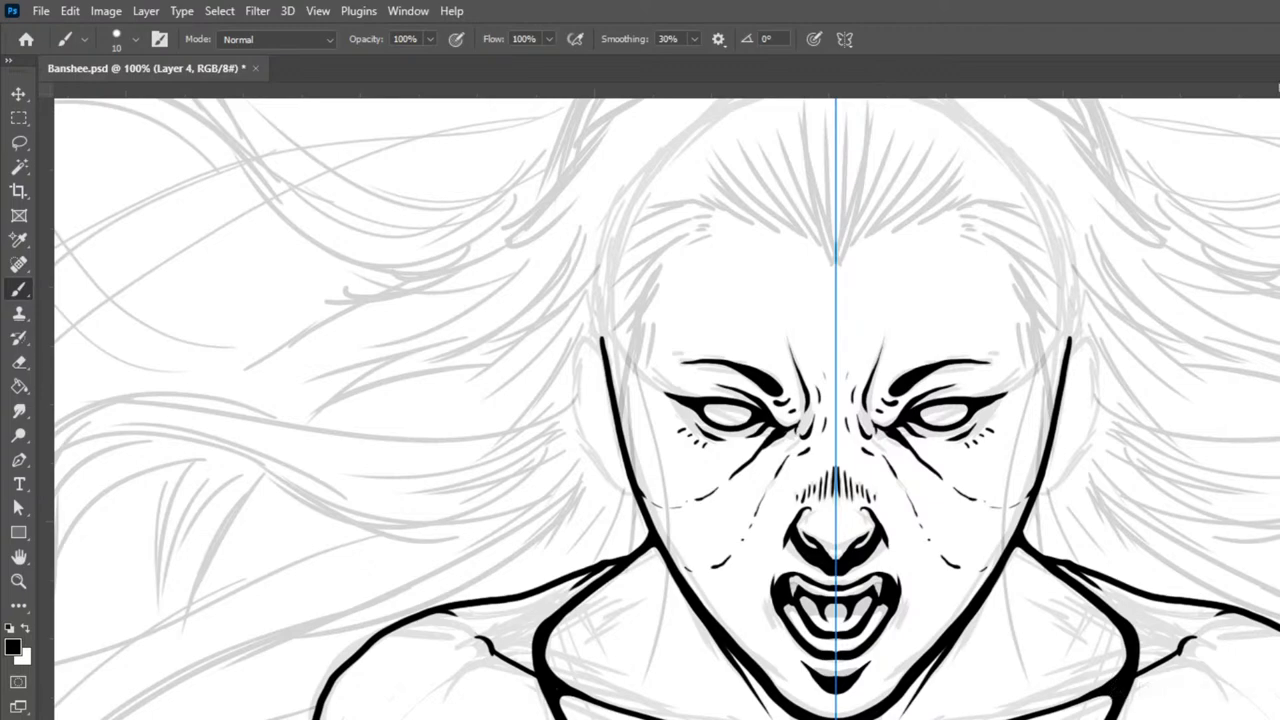
- Ink short tapered contour strokes across the upper chest below the collarbones on Layer 4 with the size 10 brush
{"action": "key", "text": "ctrl+minus"}
{"action": "key", "text": "ctrl+minus"}
{"action": "key", "text": "ctrl+minus"}
{"action": "key", "text": "ctrl+minus"}
{"action": "scroll", "coordinate": [788, 525], "scroll_direction": "down", "scroll_amount": 1}
{"action": "scroll", "coordinate": [788, 525], "scroll_direction": "up", "scroll_amount": 5}
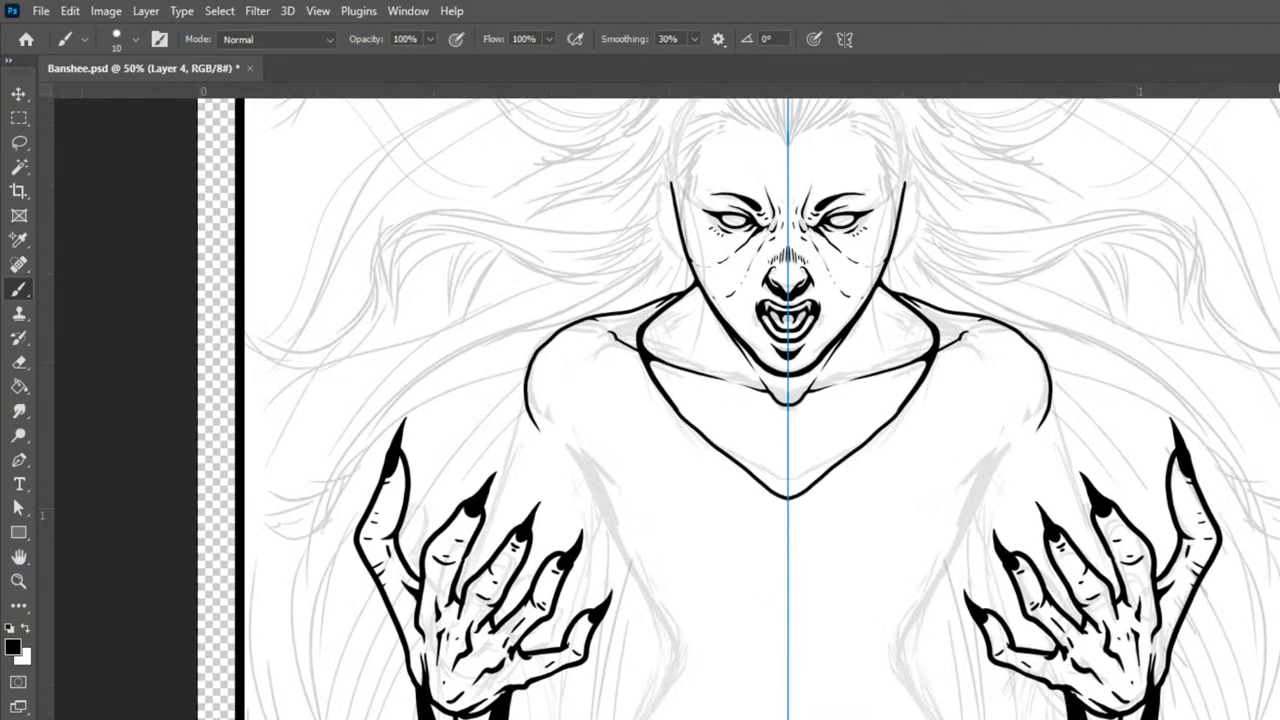
{"action": "scroll", "coordinate": [788, 525], "scroll_direction": "up", "scroll_amount": 1}
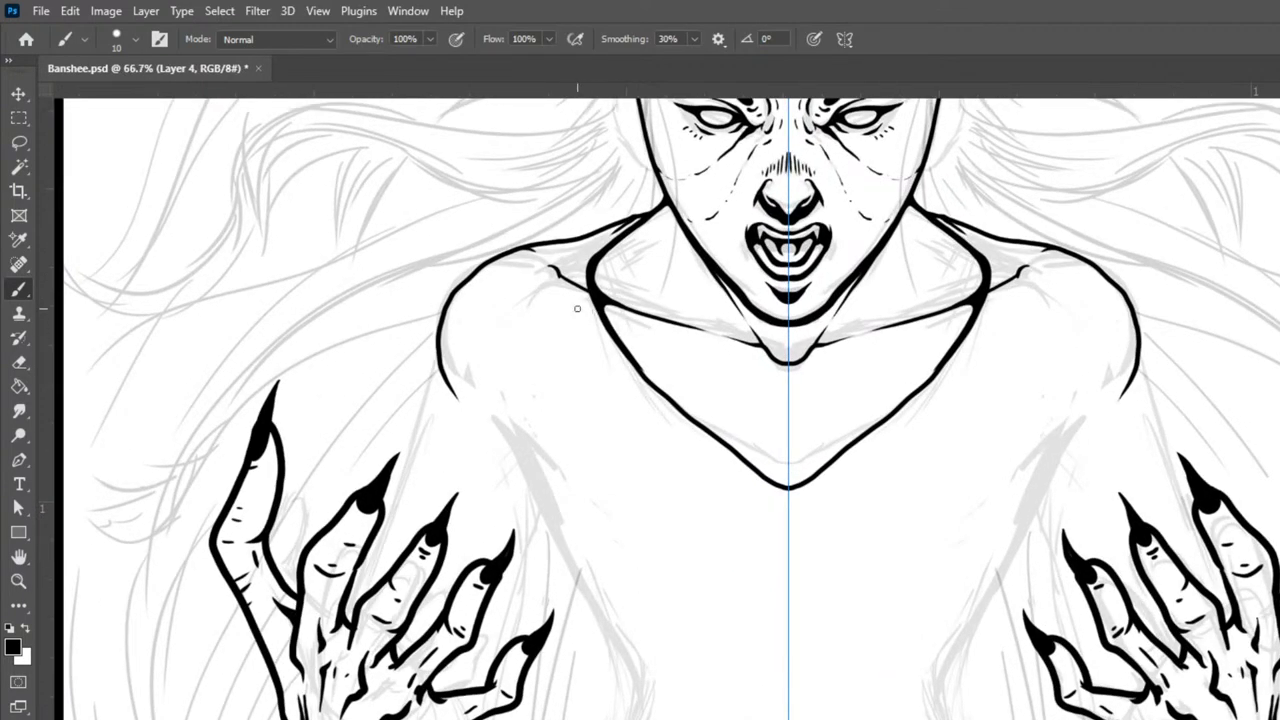
{"action": "mouse_move", "coordinate": [549, 313]}
{"action": "left_mouse_down"}
{"action": "mouse_move", "coordinate": [585, 274]}
{"action": "mouse_move", "coordinate": [570, 305]}
{"action": "mouse_move", "coordinate": [701, 343]}
{"action": "mouse_move", "coordinate": [608, 306]}
{"action": "mouse_move", "coordinate": [582, 312]}
{"action": "mouse_move", "coordinate": [716, 356]}
{"action": "left_mouse_up"}
{"action": "key", "text": "ctrl+z"}
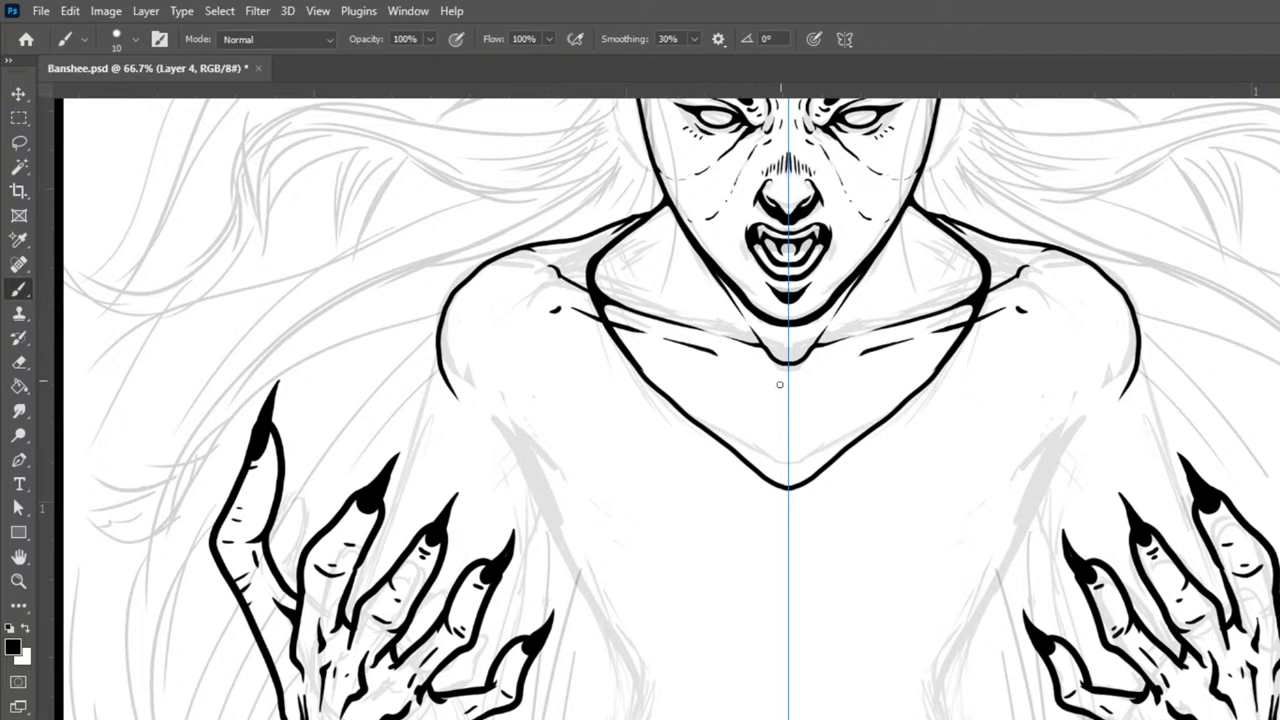
{"action": "mouse_move", "coordinate": [602, 378]}
{"action": "left_mouse_down"}
{"action": "mouse_move", "coordinate": [741, 372]}
{"action": "mouse_move", "coordinate": [677, 382]}
{"action": "mouse_move", "coordinate": [748, 398]}
{"action": "left_mouse_up"}
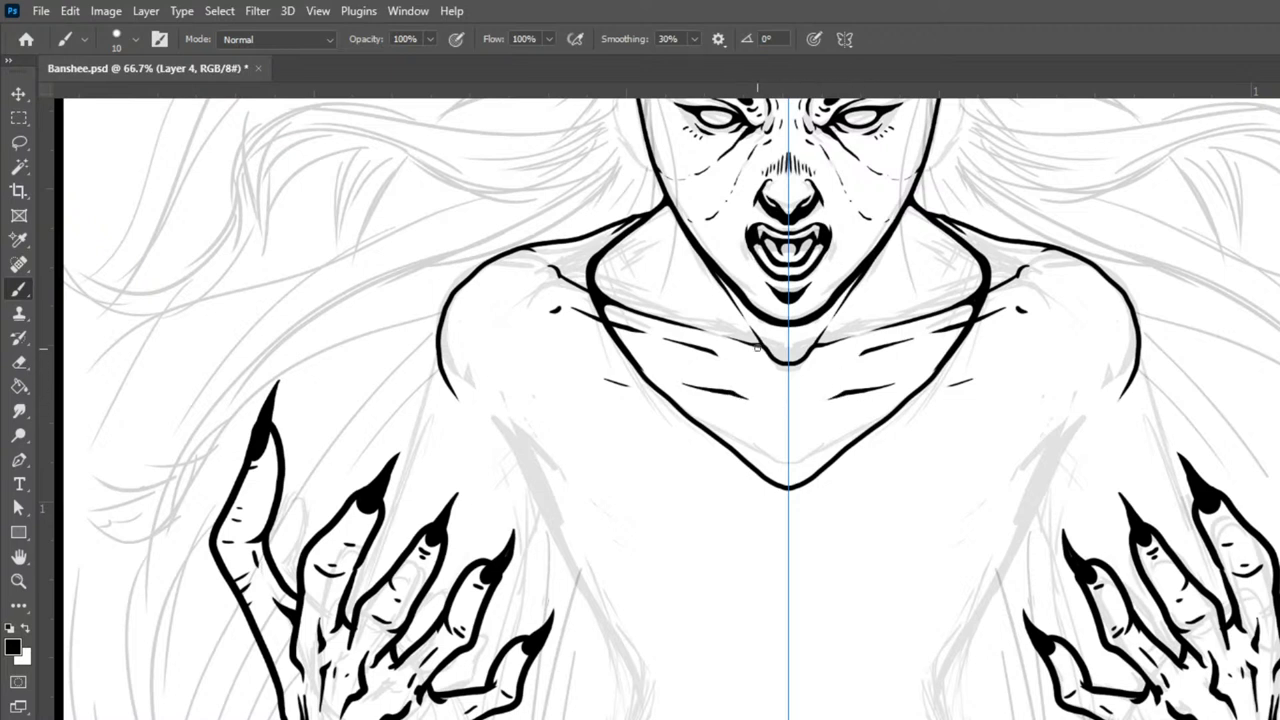
- Add small contour marks below the throat hollow and just above the point of the neckline, continuing outside its edge
{"action": "left_click_drag", "start_coordinate": [756, 368], "coordinate": [775, 367]}
{"action": "left_click", "coordinate": [888, 367]}
{"action": "mouse_move", "coordinate": [808, 428]}
{"action": "left_mouse_down"}
{"action": "mouse_move", "coordinate": [974, 373]}
{"action": "mouse_move", "coordinate": [922, 425]}
{"action": "left_mouse_up"}
{"action": "scroll", "coordinate": [1122, 390], "scroll_direction": "down", "scroll_amount": 3}
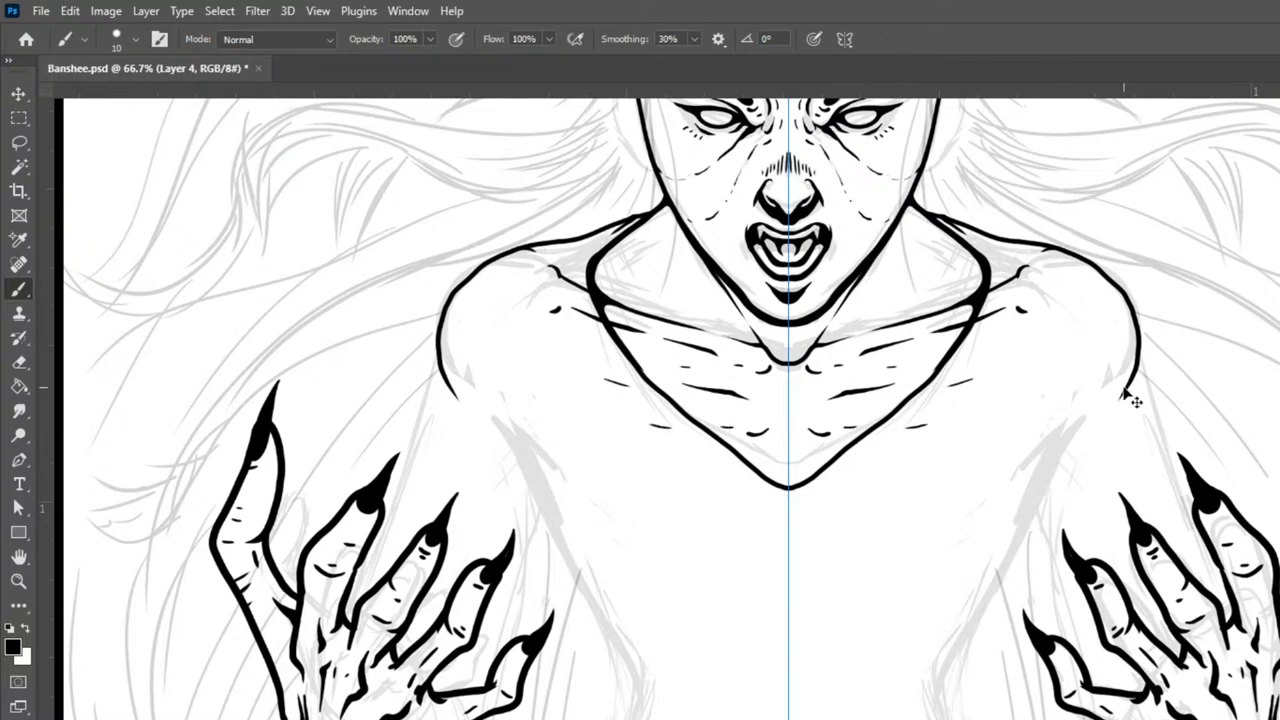
- Ink the outer upper-arm contour from the shoulder down to the hand, and thicken the shoulder and arm outline with a size 15 brush
{"action": "key", "text": "ctrl+plus"}
{"action": "key", "text": "ctrl+plus"}
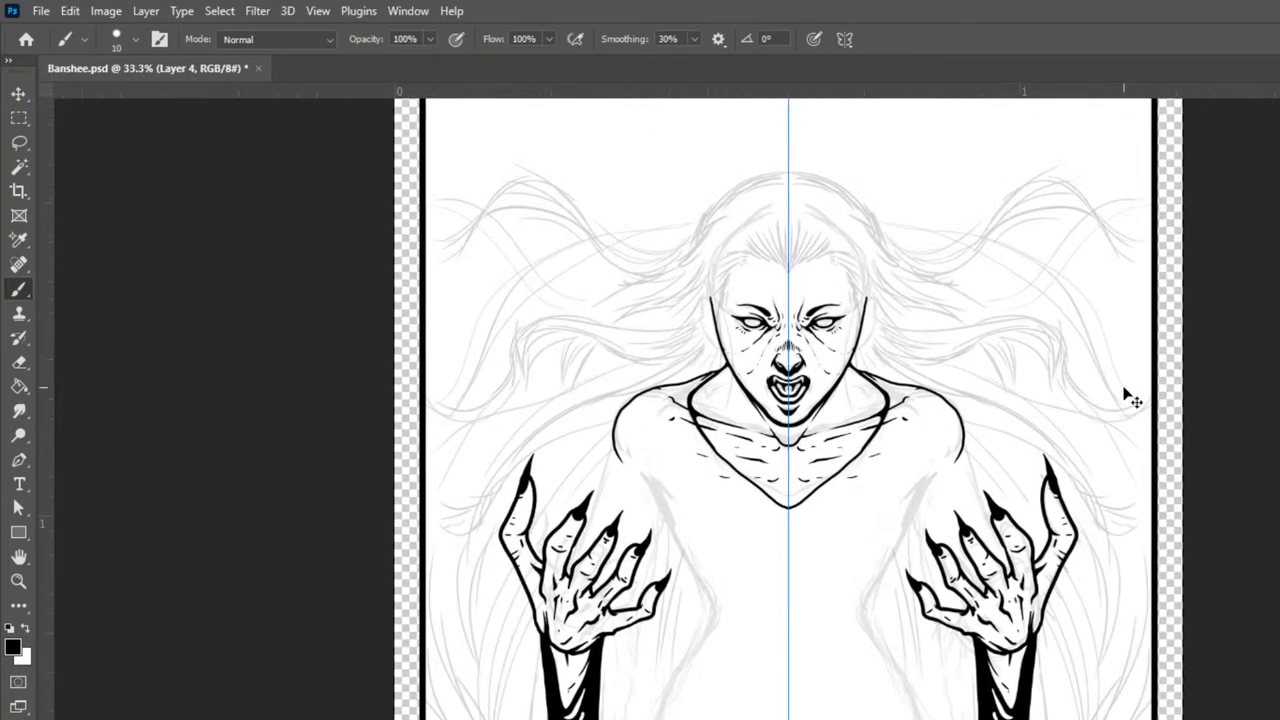
{"action": "key", "text": "ctrl+plus"}
{"action": "key", "text": "ctrl+minus"}
{"action": "key", "text": "ctrl+minus"}
{"action": "key", "text": "ctrl+plus"}
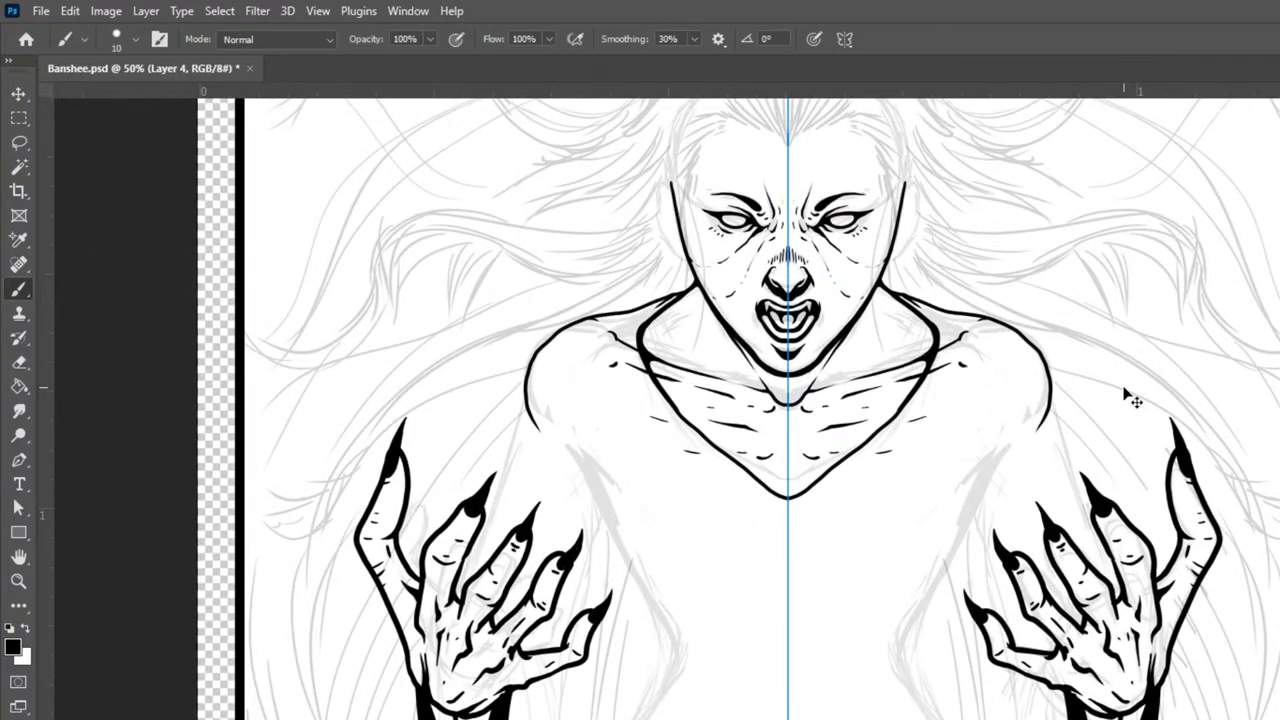
{"action": "key", "text": "ctrl+minus"}
{"action": "key", "text": "ctrl+minus"}
{"action": "key", "text": "ctrl+plus"}
{"action": "key", "text": "ctrl+plus"}
{"action": "left_click_drag", "start_coordinate": [1051, 412], "coordinate": [1088, 512]}
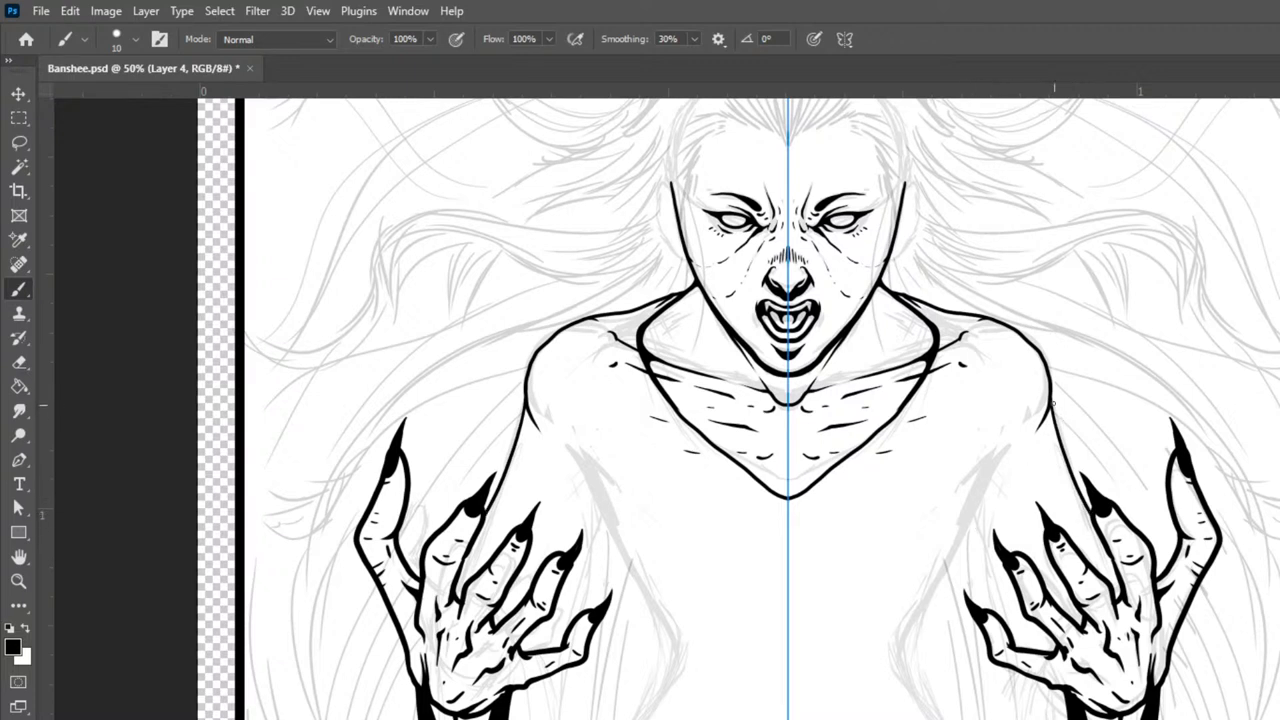
{"action": "key", "text": "bracketright"}
{"action": "mouse_move", "coordinate": [880, 283]}
{"action": "left_mouse_down"}
{"action": "mouse_move", "coordinate": [1004, 329]}
{"action": "mouse_move", "coordinate": [1038, 357]}
{"action": "mouse_move", "coordinate": [1093, 535]}
{"action": "left_mouse_up"}
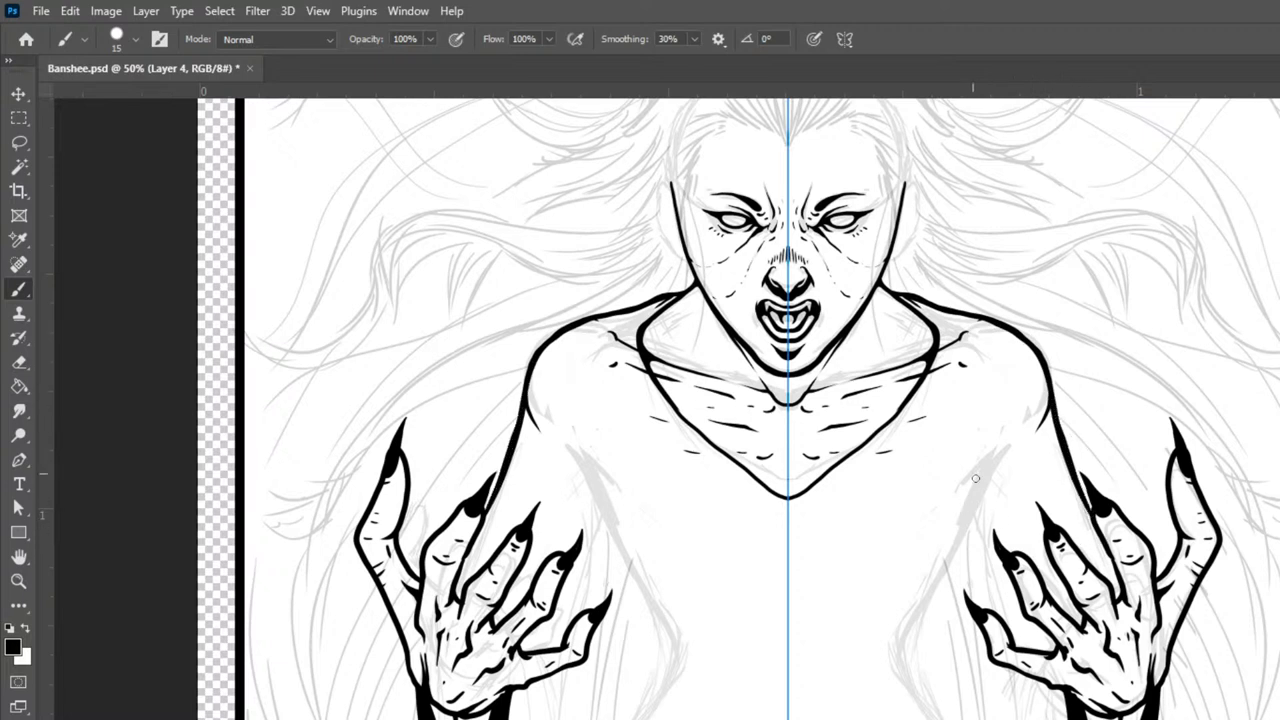
- Ink the armpit, inner upper arm and side of the ribcage, plus short curved lines beneath the chest, with the size 15 brush
{"action": "left_click_drag", "start_coordinate": [571, 455], "coordinate": [658, 567]}
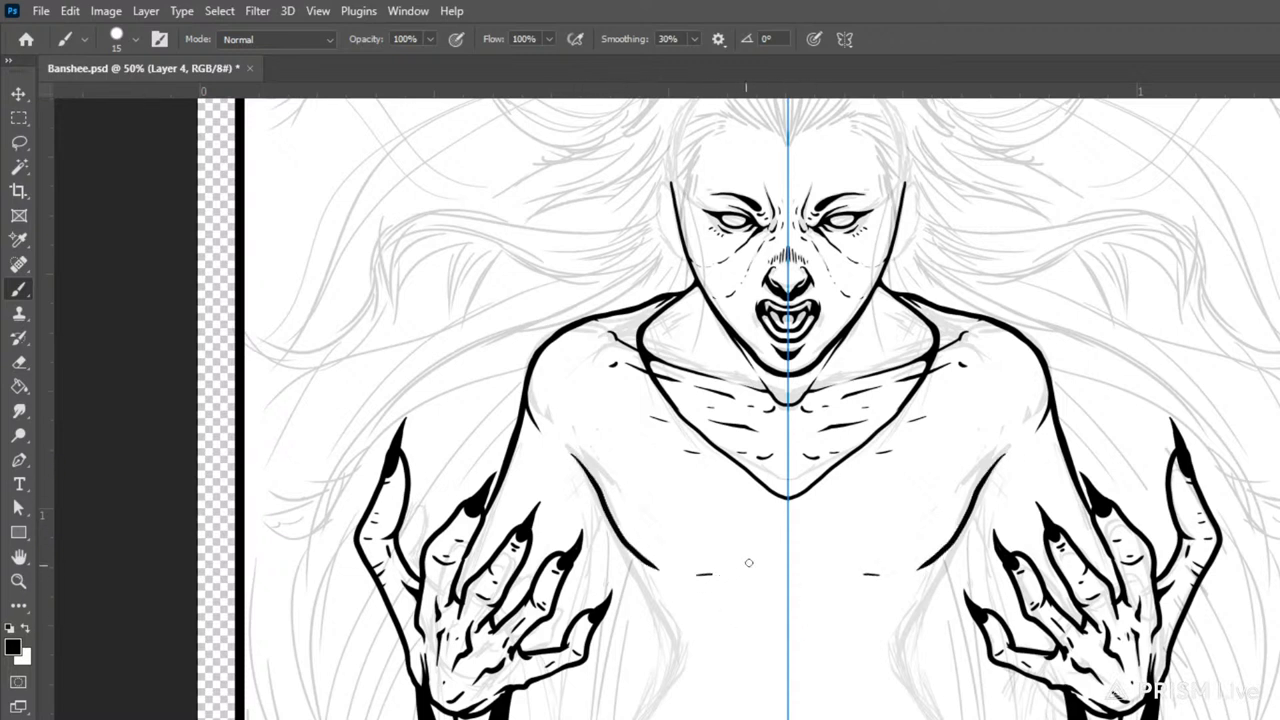
{"action": "mouse_move", "coordinate": [690, 579]}
{"action": "left_mouse_down"}
{"action": "mouse_move", "coordinate": [724, 579]}
{"action": "mouse_move", "coordinate": [778, 531]}
{"action": "mouse_move", "coordinate": [766, 563]}
{"action": "left_mouse_up"}
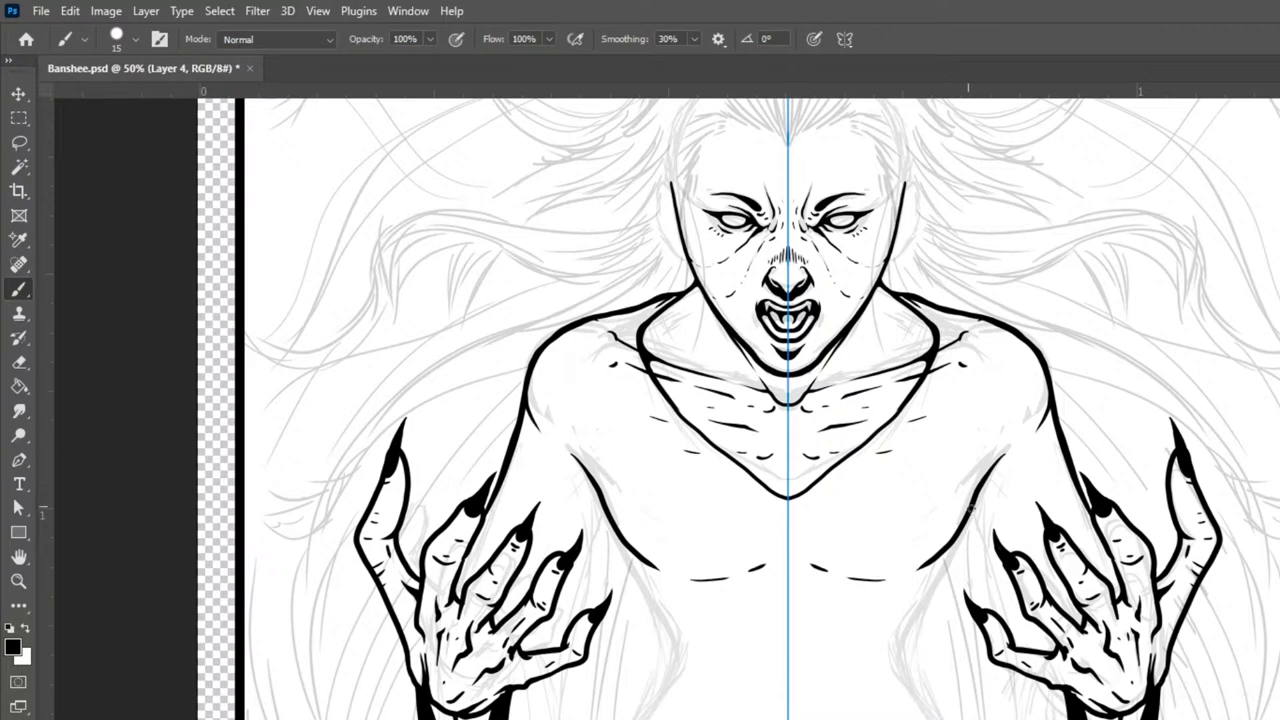
{"action": "left_click_drag", "start_coordinate": [971, 508], "coordinate": [1006, 566]}
{"action": "mouse_move", "coordinate": [622, 540]}
{"action": "left_mouse_down"}
{"action": "mouse_move", "coordinate": [688, 611]}
{"action": "mouse_move", "coordinate": [800, 558]}
{"action": "mouse_move", "coordinate": [744, 610]}
{"action": "mouse_move", "coordinate": [665, 609]}
{"action": "mouse_move", "coordinate": [705, 642]}
{"action": "left_mouse_up"}
- Add short contour ticks and dots around the ribs, armpits and the area below the neckline's point
{"action": "left_click_drag", "start_coordinate": [804, 586], "coordinate": [827, 609]}
{"action": "left_click", "coordinate": [835, 636]}
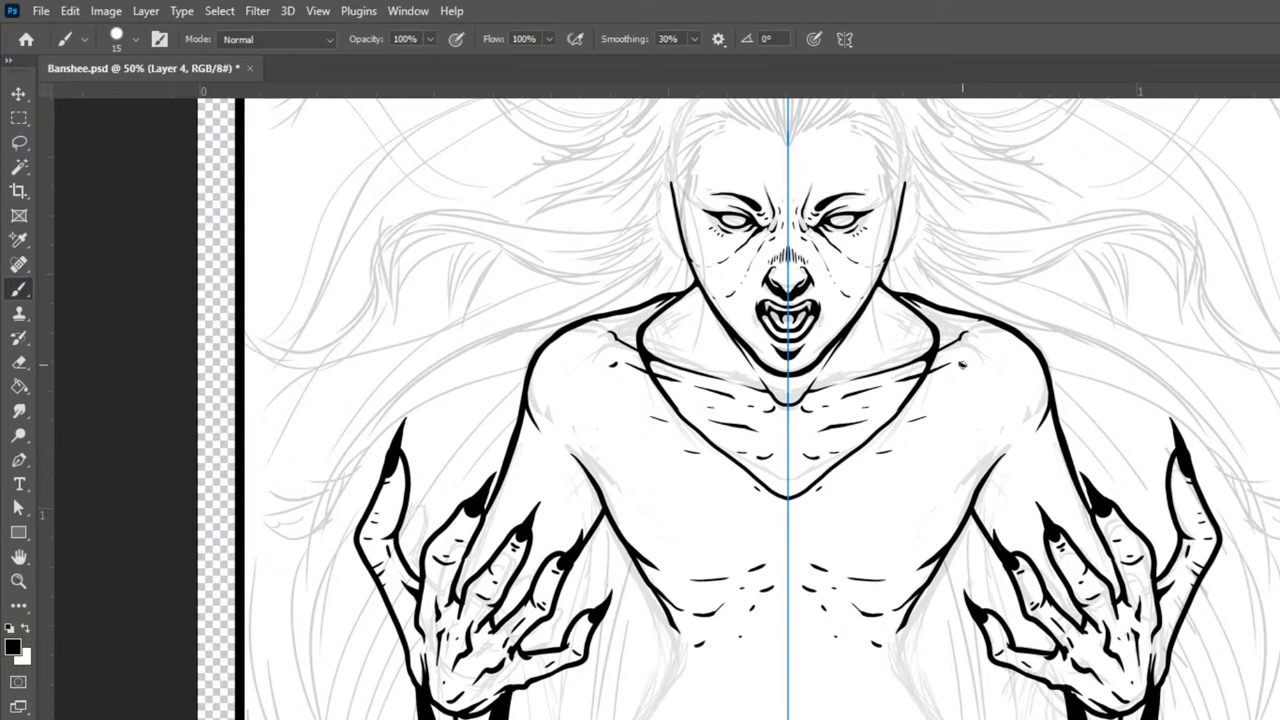
{"action": "left_click_drag", "start_coordinate": [989, 471], "coordinate": [957, 503]}
{"action": "left_click_drag", "start_coordinate": [760, 560], "coordinate": [788, 363]}
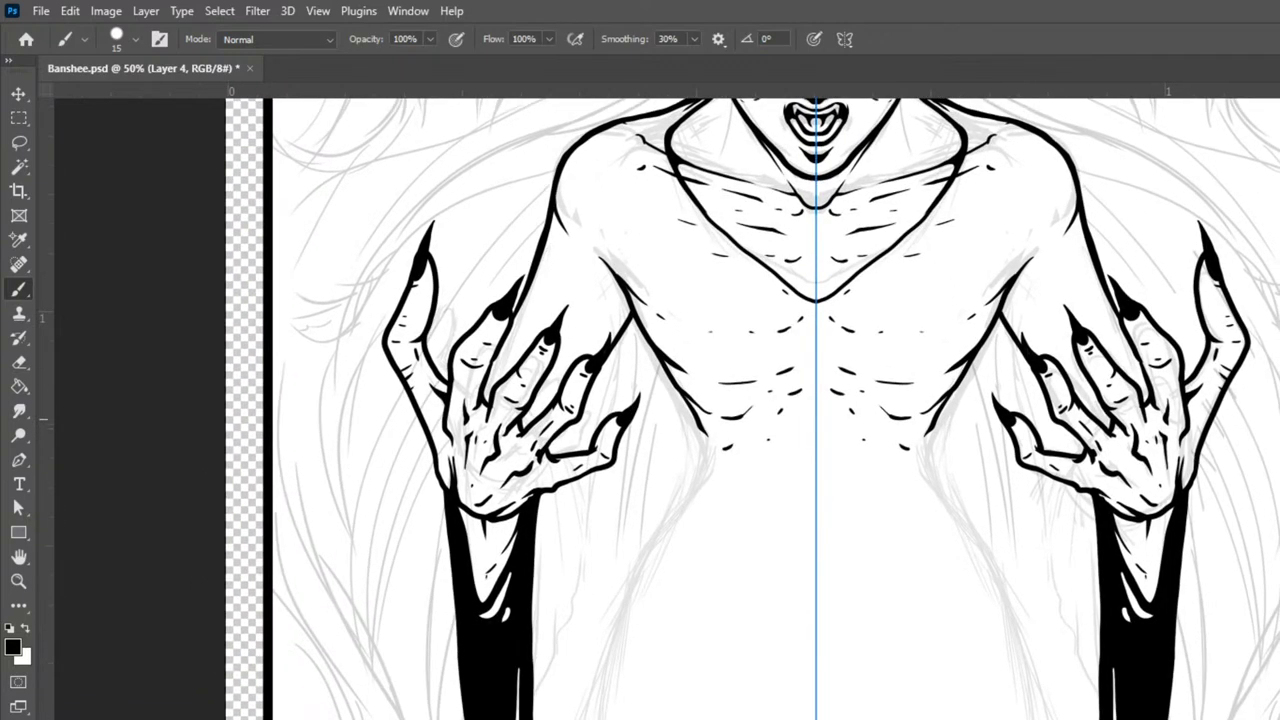
- Add fine wrinkle marks around the bridge of the nose and the inner cheeks with a size 8 brush
{"action": "key", "text": "ctrl+minus"}
{"action": "scroll", "coordinate": [777, 588], "scroll_direction": "down", "scroll_amount": 3}
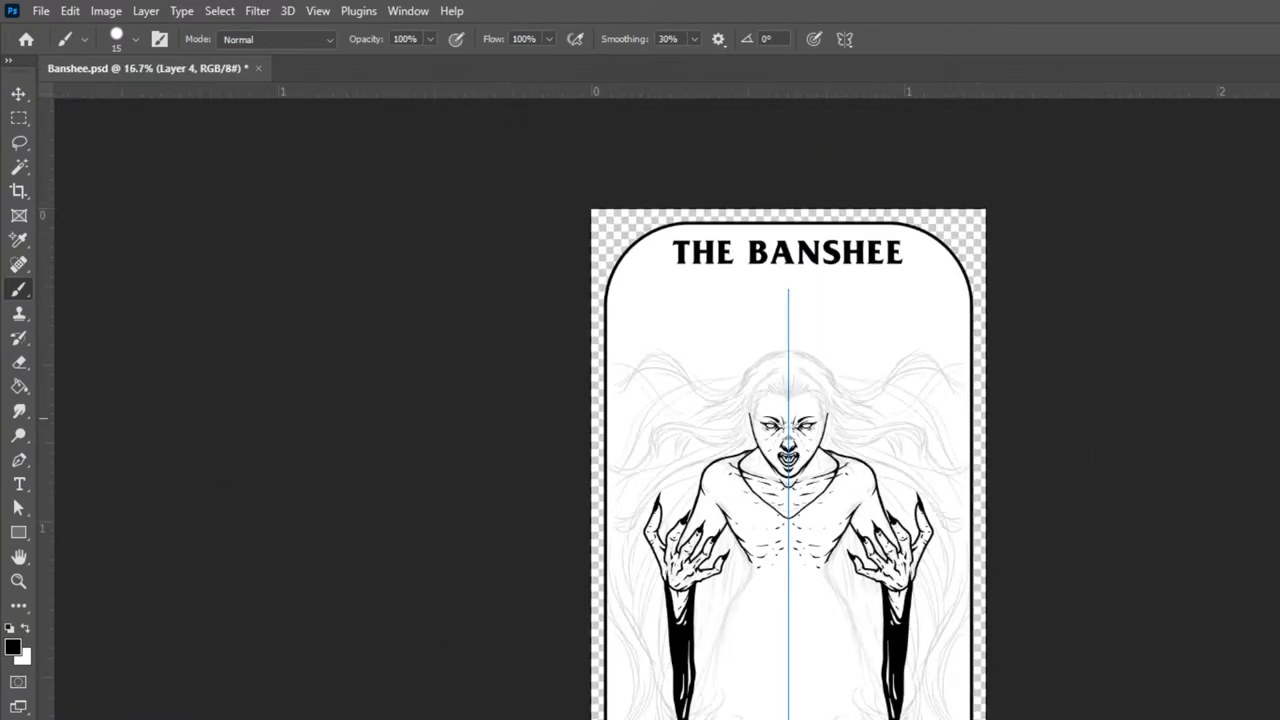
{"action": "scroll", "coordinate": [788, 530], "scroll_direction": "up", "scroll_amount": 4}
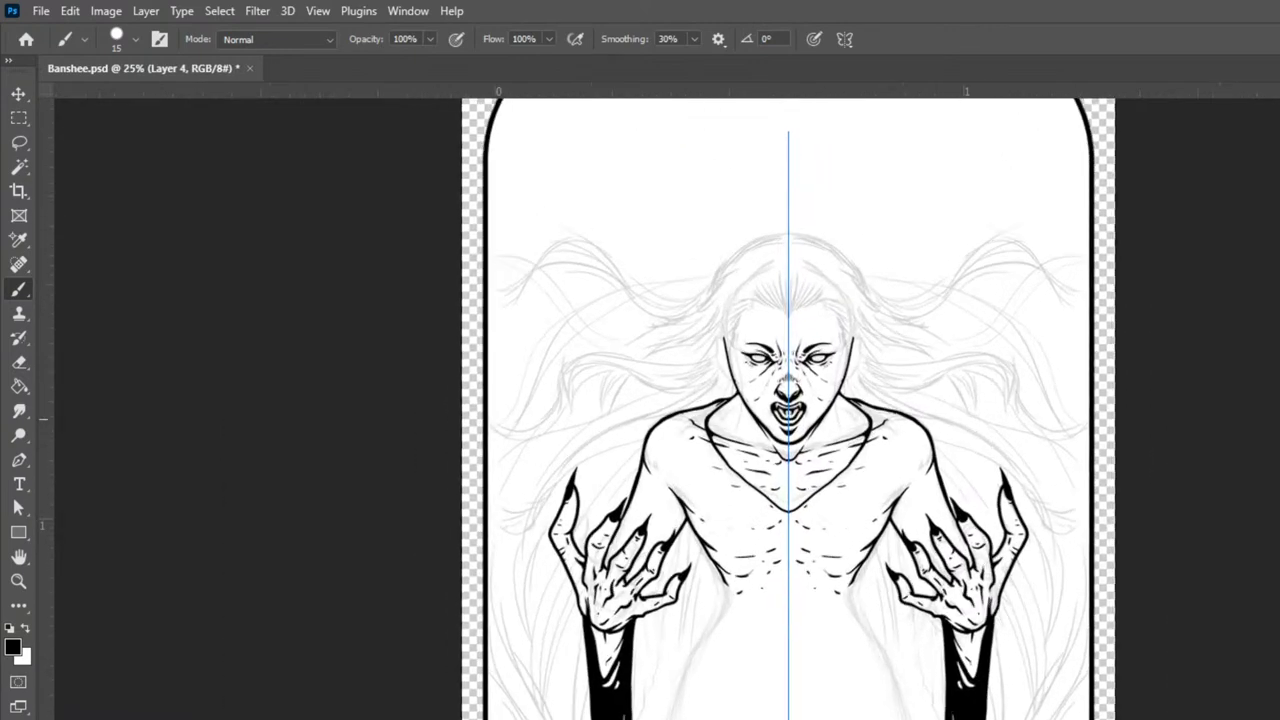
{"action": "scroll", "coordinate": [822, 547], "scroll_direction": "up", "scroll_amount": 1}
{"action": "scroll", "coordinate": [1100, 471], "scroll_direction": "up", "scroll_amount": 5}
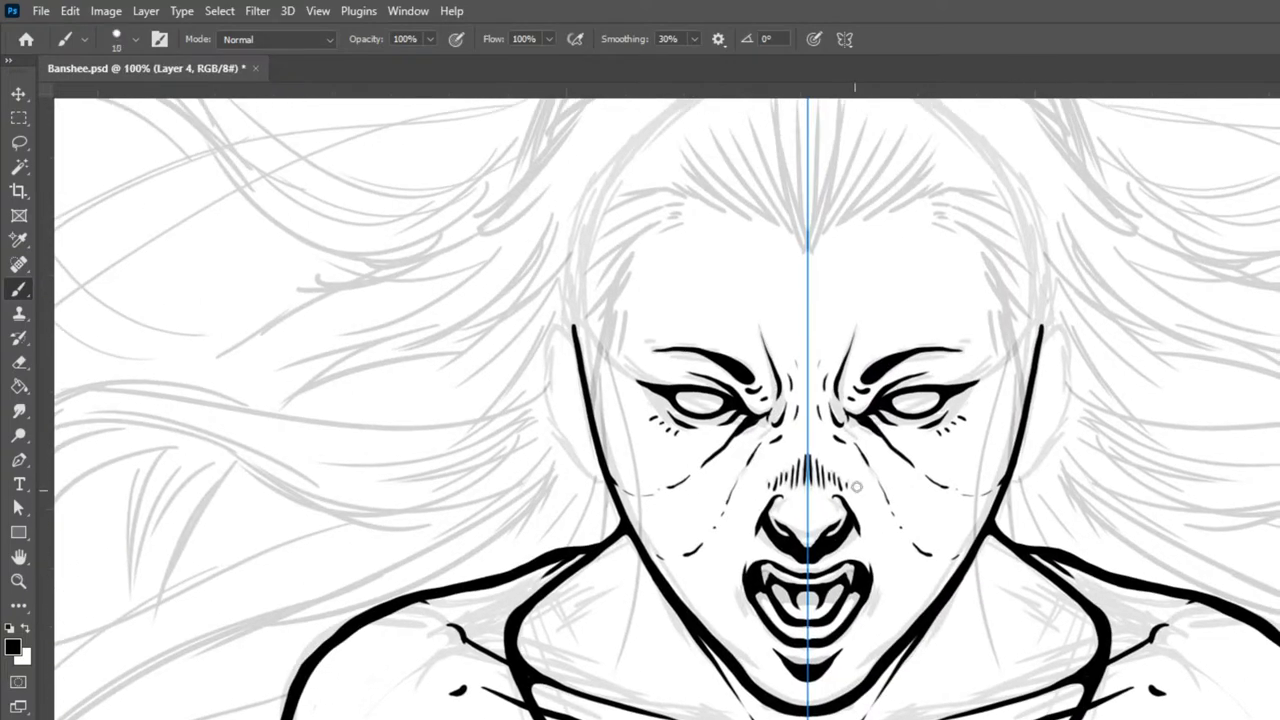
{"action": "key", "text": "bracketleft"}
{"action": "mouse_move", "coordinate": [826, 462]}
{"action": "left_mouse_down"}
{"action": "mouse_move", "coordinate": [832, 490]}
{"action": "mouse_move", "coordinate": [830, 460]}
{"action": "mouse_move", "coordinate": [834, 488]}
{"action": "mouse_move", "coordinate": [883, 456]}
{"action": "left_mouse_up"}
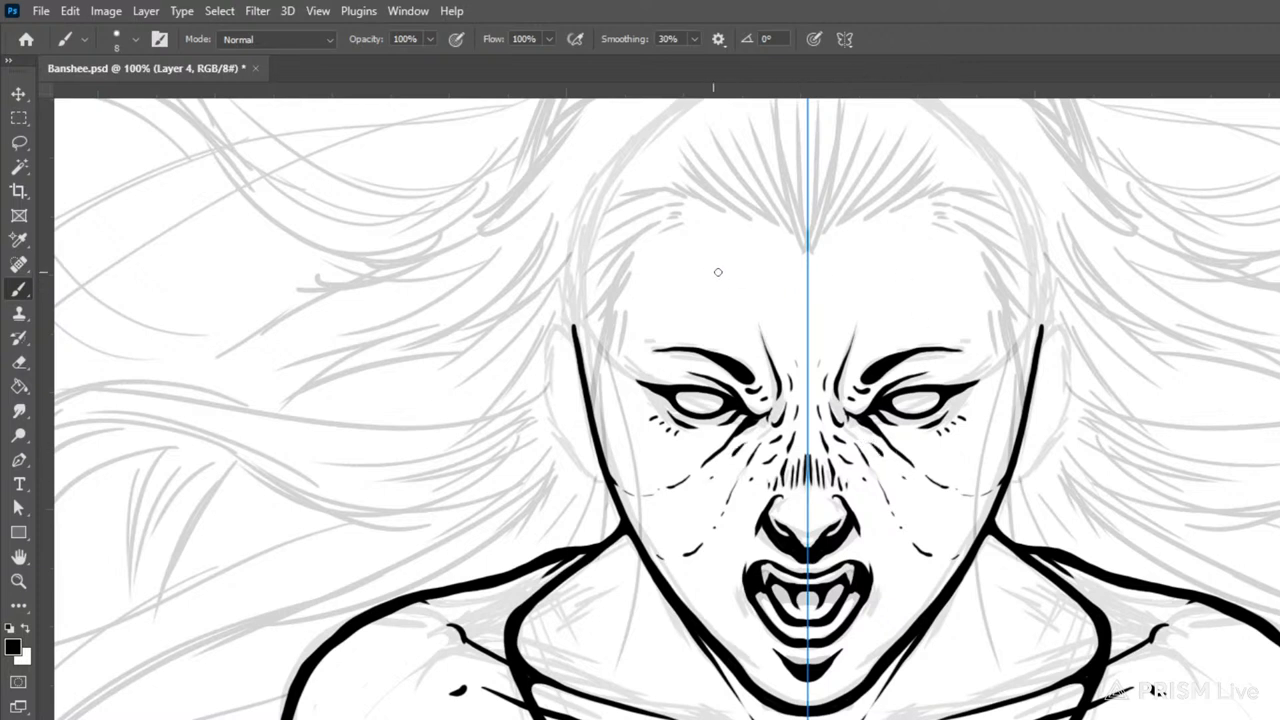
- Ink short radiating wrinkle marks across the forehead, between and above the eyebrows, with the size 8 brush
{"action": "left_click_drag", "start_coordinate": [748, 297], "coordinate": [737, 254]}
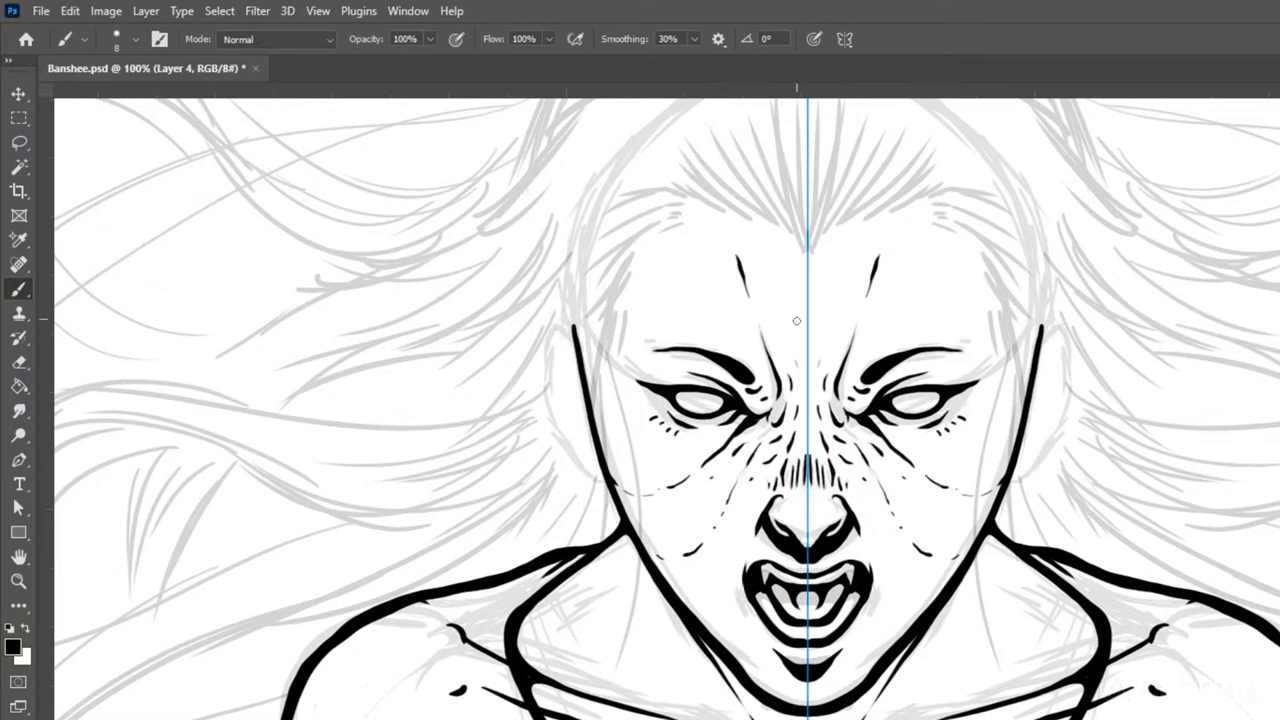
{"action": "left_click_drag", "start_coordinate": [778, 337], "coordinate": [772, 306]}
{"action": "mouse_move", "coordinate": [876, 328]}
{"action": "left_mouse_down"}
{"action": "mouse_move", "coordinate": [953, 311]}
{"action": "mouse_move", "coordinate": [928, 315]}
{"action": "mouse_move", "coordinate": [954, 309]}
{"action": "mouse_move", "coordinate": [926, 277]}
{"action": "mouse_move", "coordinate": [956, 266]}
{"action": "left_mouse_up"}
{"action": "left_click", "coordinate": [931, 310]}
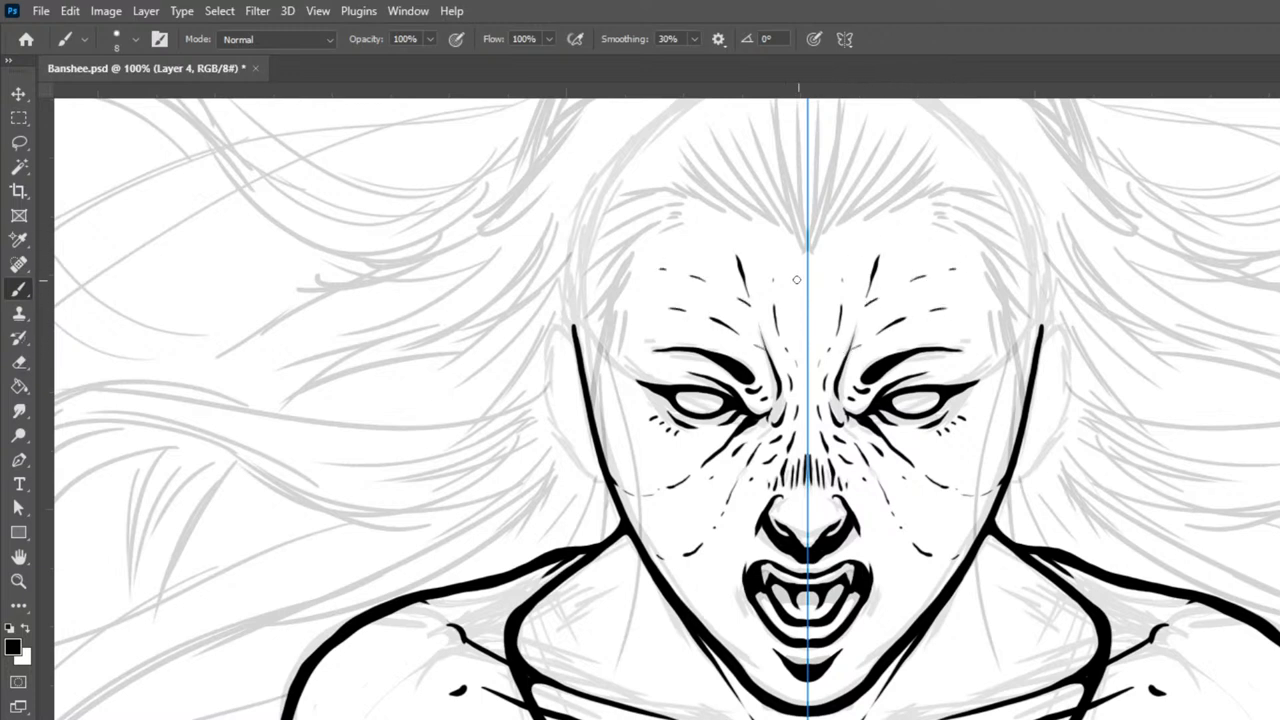
{"action": "mouse_move", "coordinate": [786, 310]}
{"action": "left_mouse_down"}
{"action": "mouse_move", "coordinate": [797, 312]}
{"action": "mouse_move", "coordinate": [750, 324]}
{"action": "left_mouse_up"}
{"action": "left_click_drag", "start_coordinate": [692, 250], "coordinate": [713, 247]}
- Review the inked face and torso on the card, hiding the sketch briefly and showing it again to check the line work
{"action": "scroll", "coordinate": [831, 233], "scroll_direction": "down", "scroll_amount": 4}
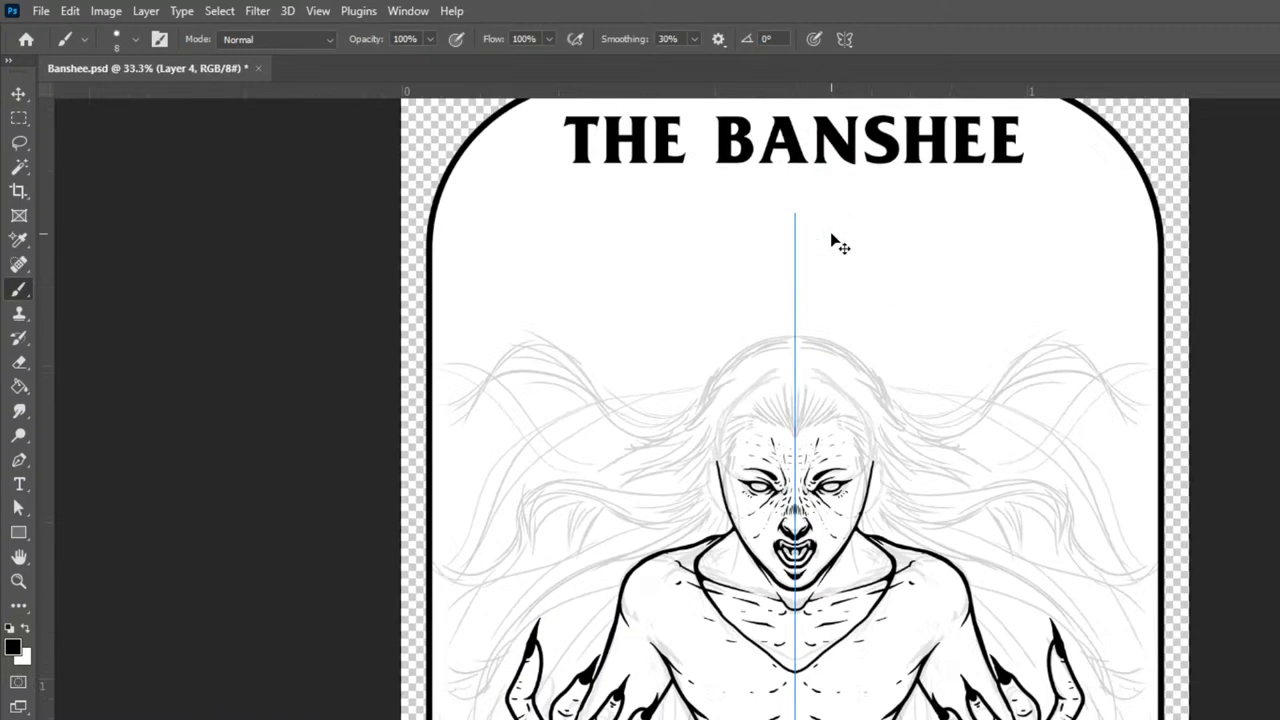
{"action": "scroll", "coordinate": [833, 238], "scroll_direction": "up", "scroll_amount": 3}
{"action": "scroll", "coordinate": [832, 236], "scroll_direction": "down", "scroll_amount": 4}
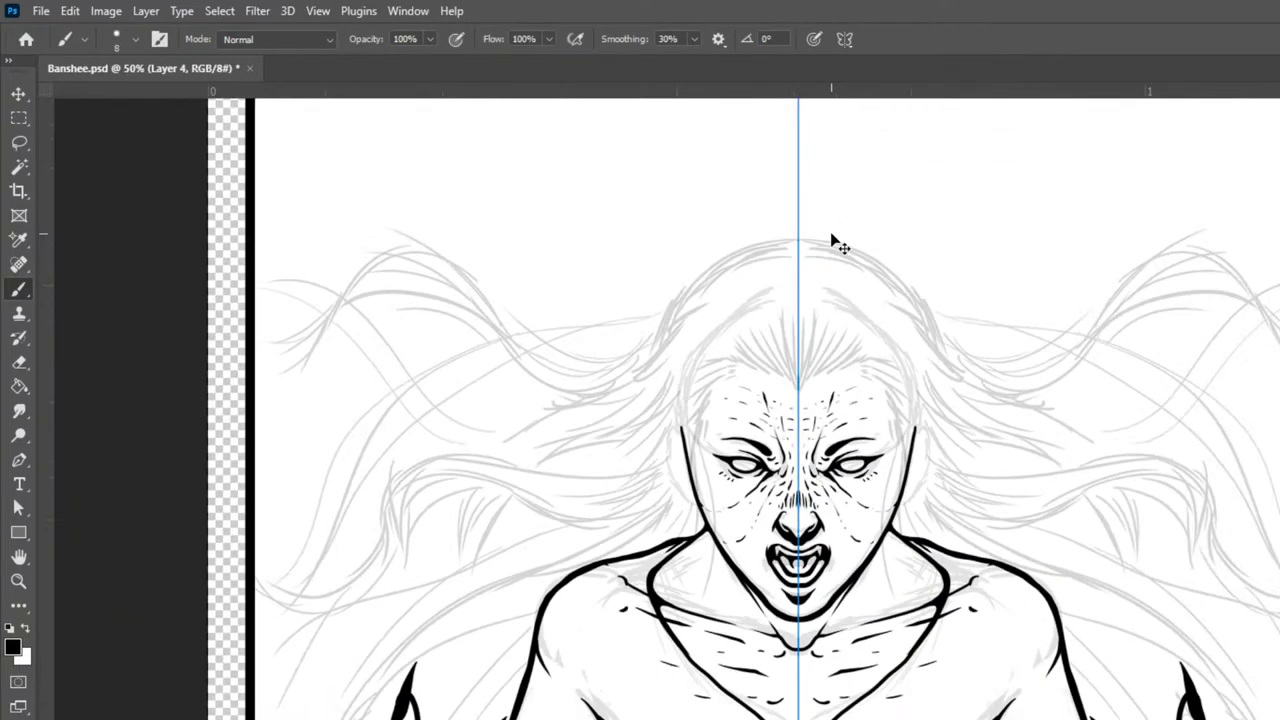
{"action": "scroll", "coordinate": [835, 240], "scroll_direction": "down", "scroll_amount": 1}
{"action": "scroll", "coordinate": [837, 243], "scroll_direction": "up", "scroll_amount": 3}
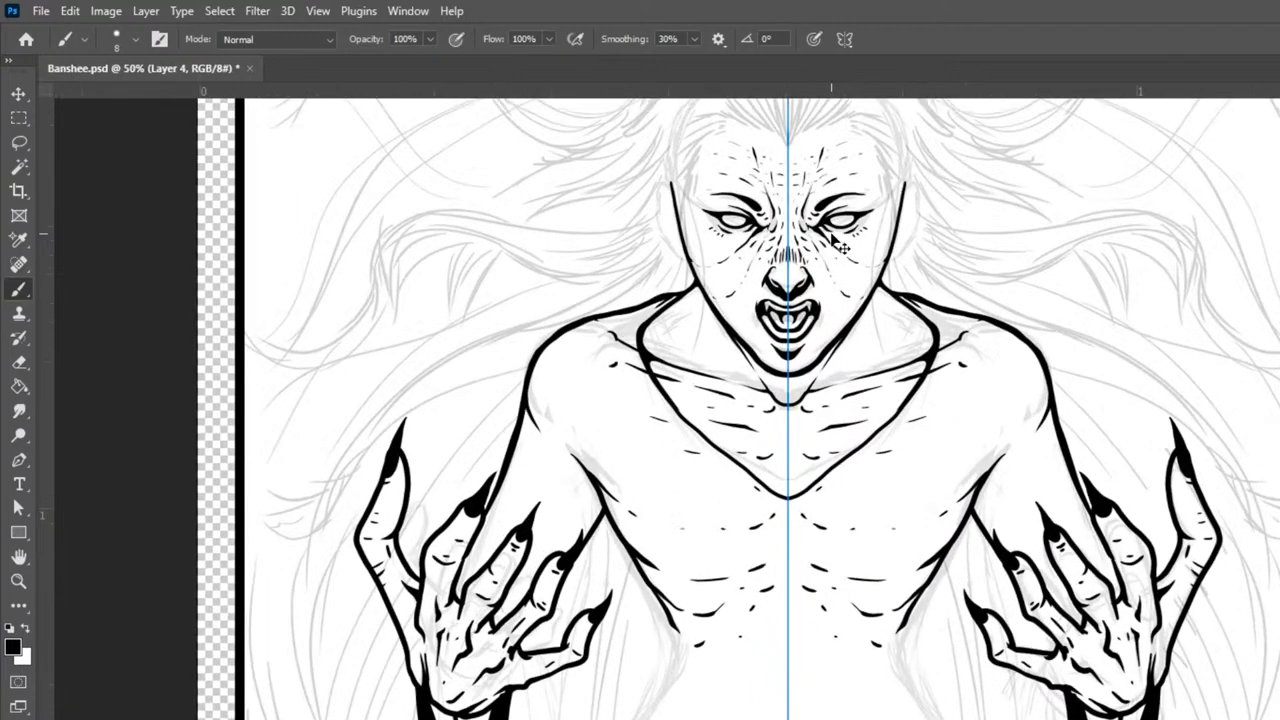
{"action": "key", "text": "ctrl+plus"}
{"action": "left_click_drag", "start_coordinate": [1158, 450], "coordinate": [1117, 719]}
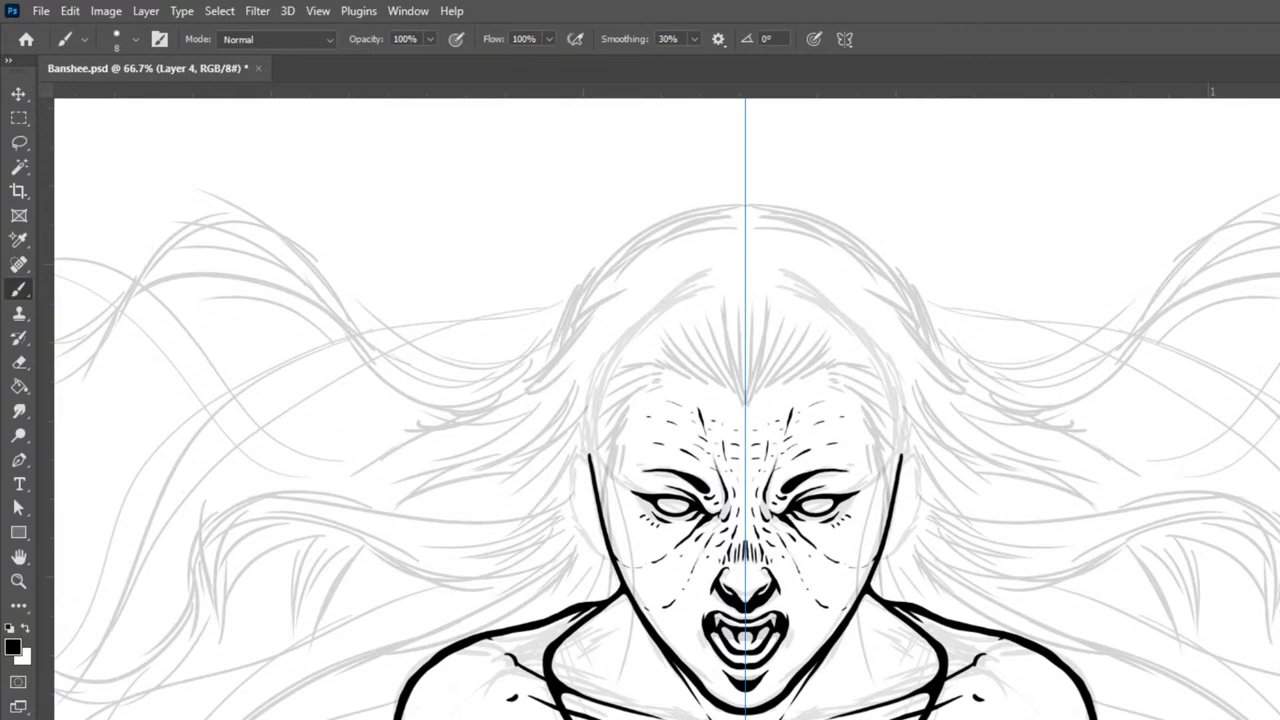
{"action": "key", "text": "ctrl+comma"}
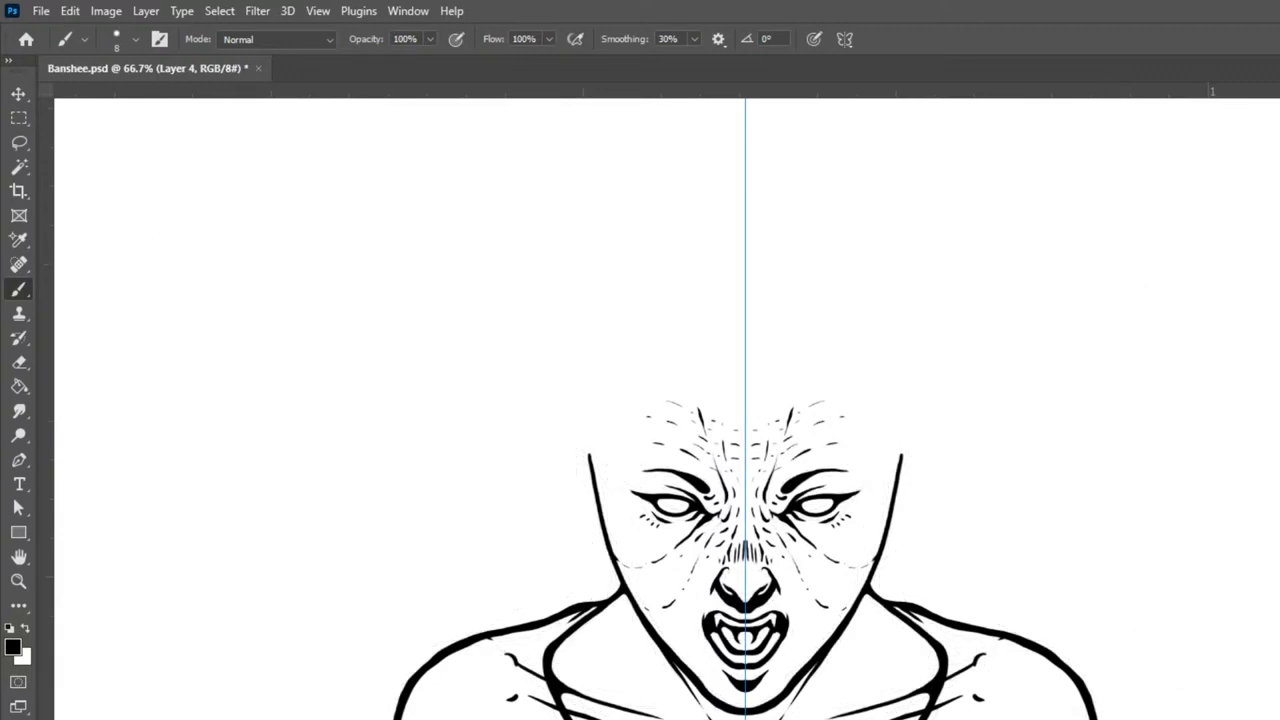
{"action": "key", "text": "ctrl+comma"}
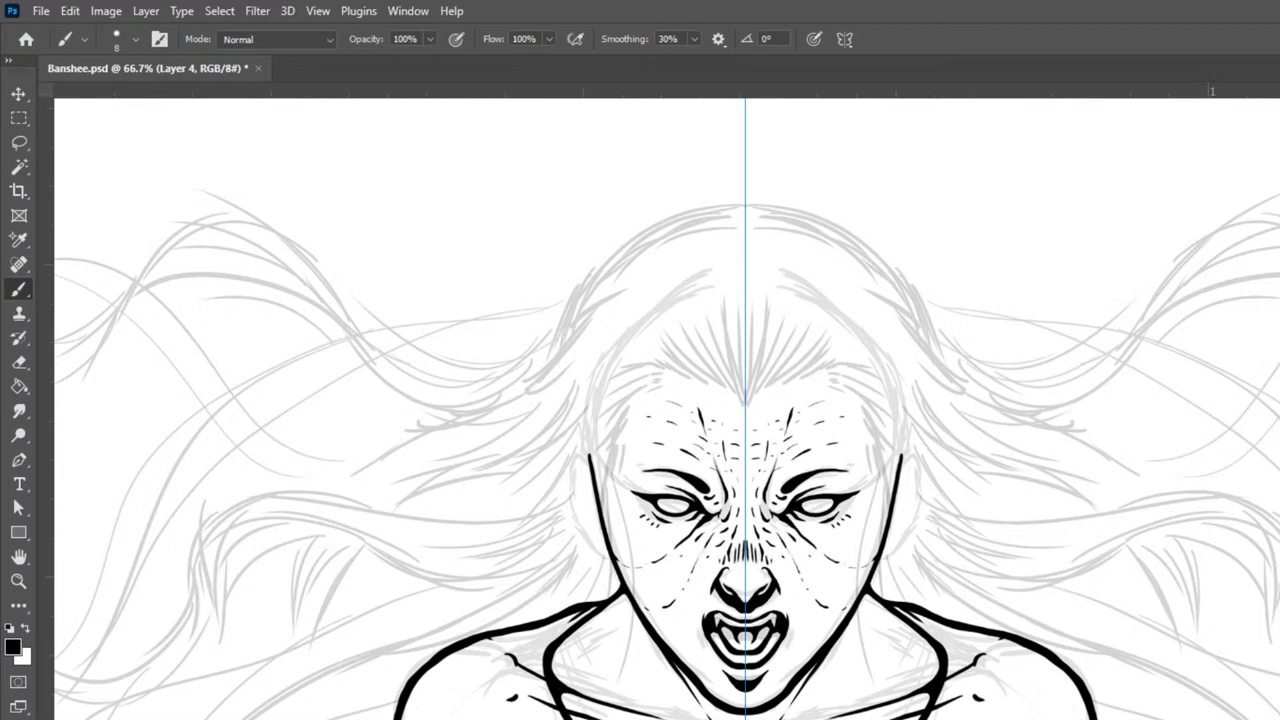
- Ink the hairline at the temples and down both sides of the face on Layer 7 with a size 15 brush
{"action": "key", "text": "bracketright"}
{"action": "key", "text": "bracketright"}
{"action": "left_click_drag", "start_coordinate": [839, 372], "coordinate": [880, 400]}
{"action": "mouse_move", "coordinate": [840, 372]}
{"action": "left_mouse_down"}
{"action": "mouse_move", "coordinate": [801, 363]}
{"action": "mouse_move", "coordinate": [875, 400]}
{"action": "mouse_move", "coordinate": [832, 368]}
{"action": "left_mouse_up"}
{"action": "mouse_move", "coordinate": [876, 414]}
{"action": "left_mouse_down"}
{"action": "mouse_move", "coordinate": [828, 384]}
{"action": "mouse_move", "coordinate": [877, 420]}
{"action": "mouse_move", "coordinate": [887, 457]}
{"action": "left_mouse_up"}
{"action": "mouse_move", "coordinate": [856, 403]}
{"action": "left_mouse_down"}
{"action": "mouse_move", "coordinate": [887, 441]}
{"action": "mouse_move", "coordinate": [895, 511]}
{"action": "left_mouse_up"}
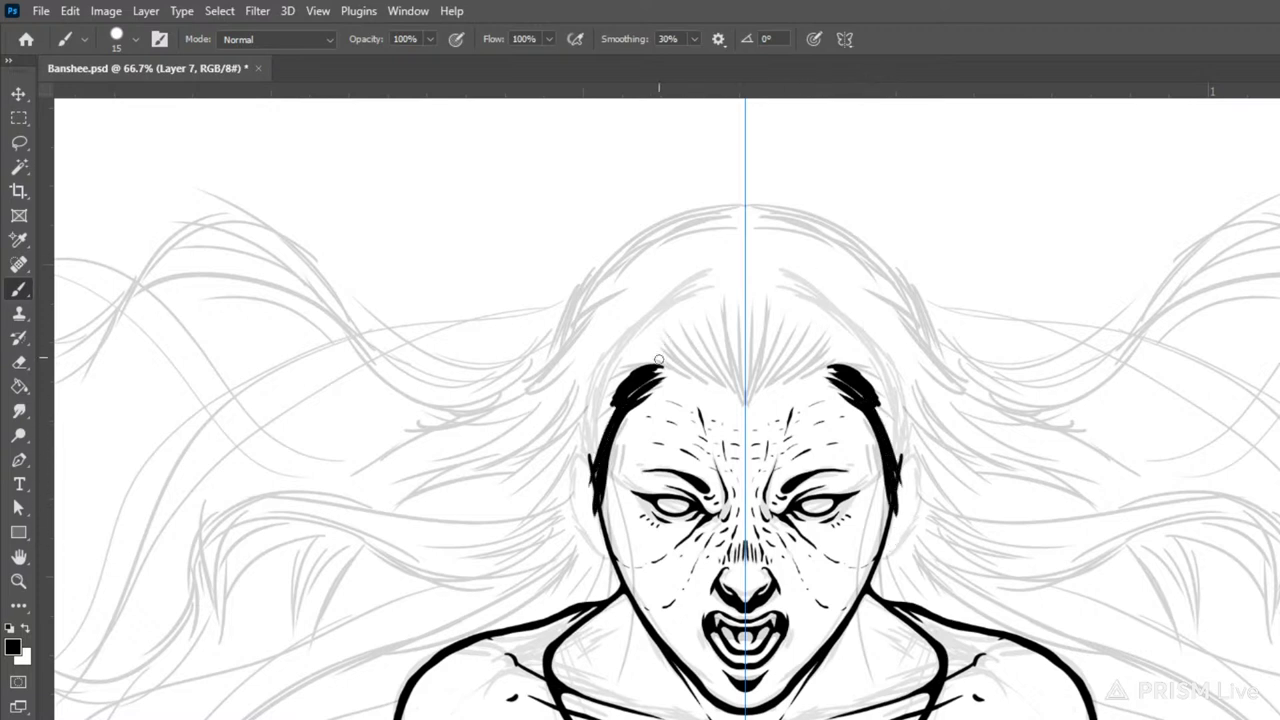
- Ink the spiky hairline toward the centre peak of the forehead and fill the hair directly above it solid black
{"action": "mouse_move", "coordinate": [637, 360]}
{"action": "left_mouse_down"}
{"action": "mouse_move", "coordinate": [697, 390]}
{"action": "mouse_move", "coordinate": [653, 354]}
{"action": "mouse_move", "coordinate": [640, 357]}
{"action": "mouse_move", "coordinate": [707, 375]}
{"action": "mouse_move", "coordinate": [638, 372]}
{"action": "mouse_move", "coordinate": [694, 382]}
{"action": "mouse_move", "coordinate": [648, 348]}
{"action": "mouse_move", "coordinate": [696, 378]}
{"action": "mouse_move", "coordinate": [679, 354]}
{"action": "mouse_move", "coordinate": [727, 381]}
{"action": "mouse_move", "coordinate": [670, 350]}
{"action": "left_mouse_up"}
{"action": "left_click_drag", "start_coordinate": [726, 394], "coordinate": [676, 358]}
{"action": "mouse_move", "coordinate": [696, 380]}
{"action": "left_mouse_down"}
{"action": "mouse_move", "coordinate": [731, 387]}
{"action": "mouse_move", "coordinate": [702, 356]}
{"action": "left_mouse_up"}
{"action": "mouse_move", "coordinate": [734, 398]}
{"action": "left_mouse_down"}
{"action": "mouse_move", "coordinate": [688, 358]}
{"action": "mouse_move", "coordinate": [744, 394]}
{"action": "mouse_move", "coordinate": [718, 380]}
{"action": "mouse_move", "coordinate": [742, 390]}
{"action": "mouse_move", "coordinate": [748, 322]}
{"action": "left_mouse_up"}
{"action": "mouse_move", "coordinate": [756, 378]}
{"action": "left_mouse_down"}
{"action": "mouse_move", "coordinate": [758, 320]}
{"action": "mouse_move", "coordinate": [784, 330]}
{"action": "left_mouse_up"}
{"action": "left_click_drag", "start_coordinate": [780, 334], "coordinate": [794, 310]}
{"action": "mouse_move", "coordinate": [770, 370]}
{"action": "left_mouse_down"}
{"action": "mouse_move", "coordinate": [793, 333]}
{"action": "mouse_move", "coordinate": [784, 356]}
{"action": "mouse_move", "coordinate": [810, 336]}
{"action": "mouse_move", "coordinate": [787, 349]}
{"action": "mouse_move", "coordinate": [792, 331]}
{"action": "mouse_move", "coordinate": [739, 338]}
{"action": "mouse_move", "coordinate": [765, 305]}
{"action": "mouse_move", "coordinate": [762, 359]}
{"action": "mouse_move", "coordinate": [811, 340]}
{"action": "mouse_move", "coordinate": [762, 349]}
{"action": "mouse_move", "coordinate": [848, 358]}
{"action": "left_mouse_up"}
{"action": "key", "text": "bracketright"}
{"action": "mouse_move", "coordinate": [774, 332]}
{"action": "left_mouse_down"}
{"action": "mouse_move", "coordinate": [863, 369]}
{"action": "mouse_move", "coordinate": [821, 358]}
{"action": "mouse_move", "coordinate": [857, 369]}
{"action": "mouse_move", "coordinate": [812, 334]}
{"action": "left_mouse_up"}
{"action": "key", "text": "bracketleft"}
{"action": "key", "text": "bracketleft"}
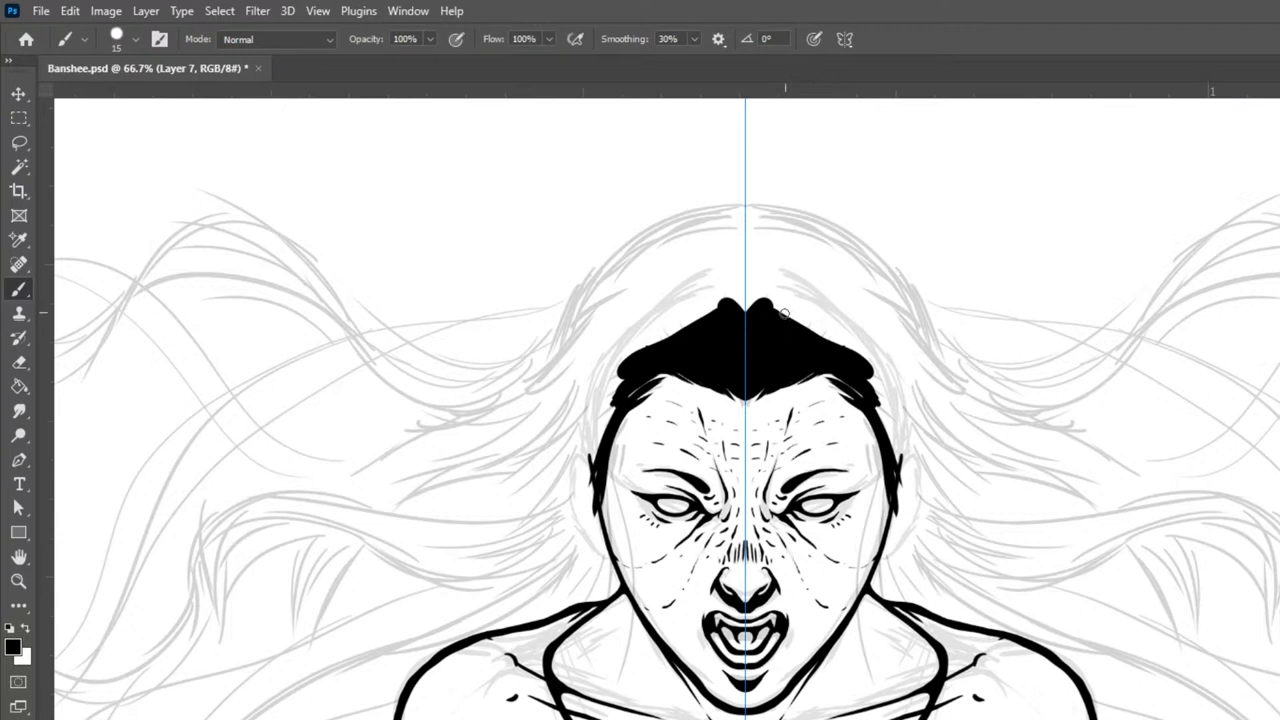
- Fill the whole crown of the head solid black up to the sketched outline with a size 30 brush
{"action": "key", "text": "bracketright"}
{"action": "key", "text": "bracketright"}
{"action": "key", "text": "bracketright"}
{"action": "key", "text": "bracketright"}
{"action": "key", "text": "bracketright"}
{"action": "key", "text": "bracketright"}
{"action": "key", "text": "bracketleft"}
{"action": "mouse_move", "coordinate": [594, 462]}
{"action": "left_mouse_down"}
{"action": "mouse_move", "coordinate": [586, 315]}
{"action": "mouse_move", "coordinate": [616, 264]}
{"action": "mouse_move", "coordinate": [697, 218]}
{"action": "mouse_move", "coordinate": [787, 224]}
{"action": "mouse_move", "coordinate": [746, 210]}
{"action": "mouse_move", "coordinate": [764, 328]}
{"action": "mouse_move", "coordinate": [757, 212]}
{"action": "mouse_move", "coordinate": [738, 318]}
{"action": "mouse_move", "coordinate": [754, 206]}
{"action": "mouse_move", "coordinate": [785, 335]}
{"action": "mouse_move", "coordinate": [761, 238]}
{"action": "mouse_move", "coordinate": [820, 340]}
{"action": "mouse_move", "coordinate": [766, 218]}
{"action": "mouse_move", "coordinate": [851, 367]}
{"action": "mouse_move", "coordinate": [745, 279]}
{"action": "mouse_move", "coordinate": [795, 375]}
{"action": "mouse_move", "coordinate": [857, 313]}
{"action": "mouse_move", "coordinate": [801, 255]}
{"action": "mouse_move", "coordinate": [900, 418]}
{"action": "mouse_move", "coordinate": [778, 228]}
{"action": "mouse_move", "coordinate": [859, 351]}
{"action": "mouse_move", "coordinate": [780, 250]}
{"action": "mouse_move", "coordinate": [881, 380]}
{"action": "mouse_move", "coordinate": [768, 294]}
{"action": "mouse_move", "coordinate": [857, 372]}
{"action": "mouse_move", "coordinate": [788, 240]}
{"action": "mouse_move", "coordinate": [808, 247]}
{"action": "mouse_move", "coordinate": [894, 408]}
{"action": "mouse_move", "coordinate": [802, 243]}
{"action": "mouse_move", "coordinate": [834, 261]}
{"action": "mouse_move", "coordinate": [891, 440]}
{"action": "mouse_move", "coordinate": [837, 255]}
{"action": "mouse_move", "coordinate": [886, 300]}
{"action": "mouse_move", "coordinate": [900, 455]}
{"action": "mouse_move", "coordinate": [874, 308]}
{"action": "mouse_move", "coordinate": [894, 452]}
{"action": "mouse_move", "coordinate": [863, 369]}
{"action": "left_mouse_up"}
{"action": "mouse_move", "coordinate": [819, 253]}
{"action": "left_mouse_down"}
{"action": "mouse_move", "coordinate": [886, 387]}
{"action": "mouse_move", "coordinate": [797, 240]}
{"action": "mouse_move", "coordinate": [886, 359]}
{"action": "mouse_move", "coordinate": [854, 272]}
{"action": "mouse_move", "coordinate": [894, 307]}
{"action": "left_mouse_up"}
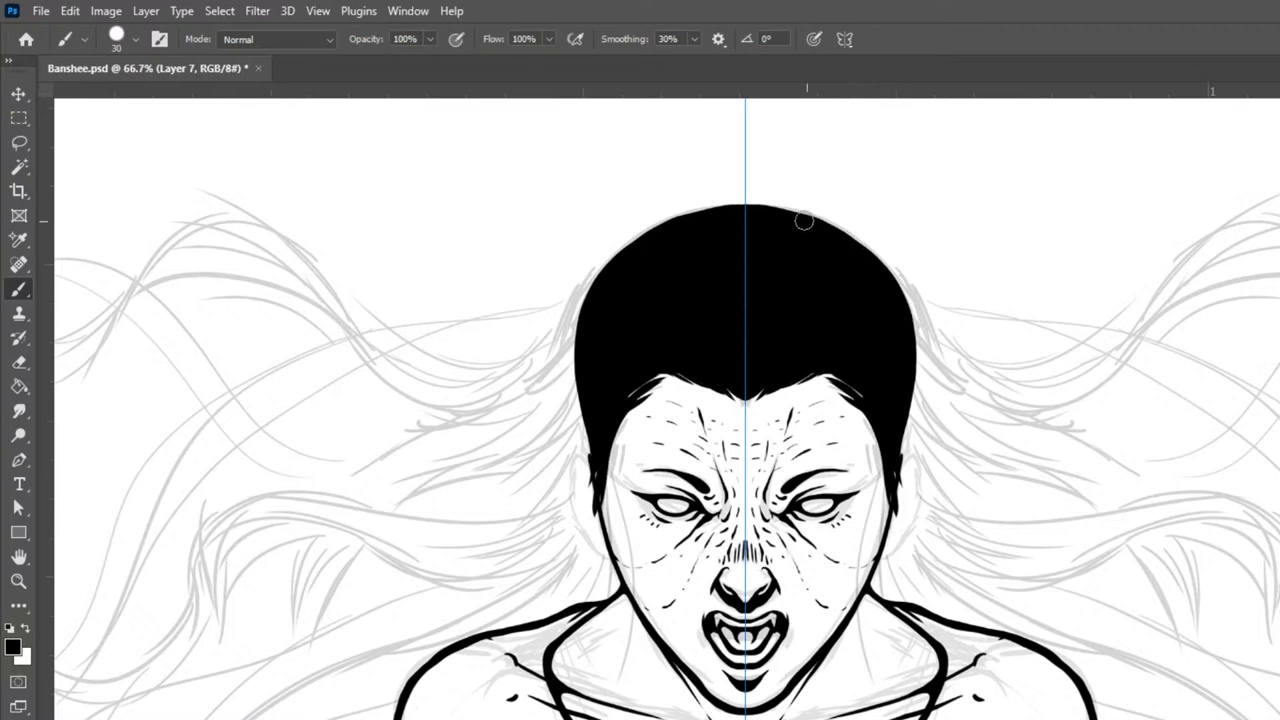
- Draw a long wavy lock sweeping outward from each side of the head at size 30, and ink the ears with a size 10 brush
{"action": "mouse_move", "coordinate": [746, 209]}
{"action": "left_mouse_down"}
{"action": "mouse_move", "coordinate": [826, 226]}
{"action": "mouse_move", "coordinate": [906, 306]}
{"action": "mouse_move", "coordinate": [958, 508]}
{"action": "mouse_move", "coordinate": [1000, 546]}
{"action": "mouse_move", "coordinate": [1222, 490]}
{"action": "mouse_move", "coordinate": [1279, 560]}
{"action": "mouse_move", "coordinate": [1279, 715]}
{"action": "left_mouse_up"}
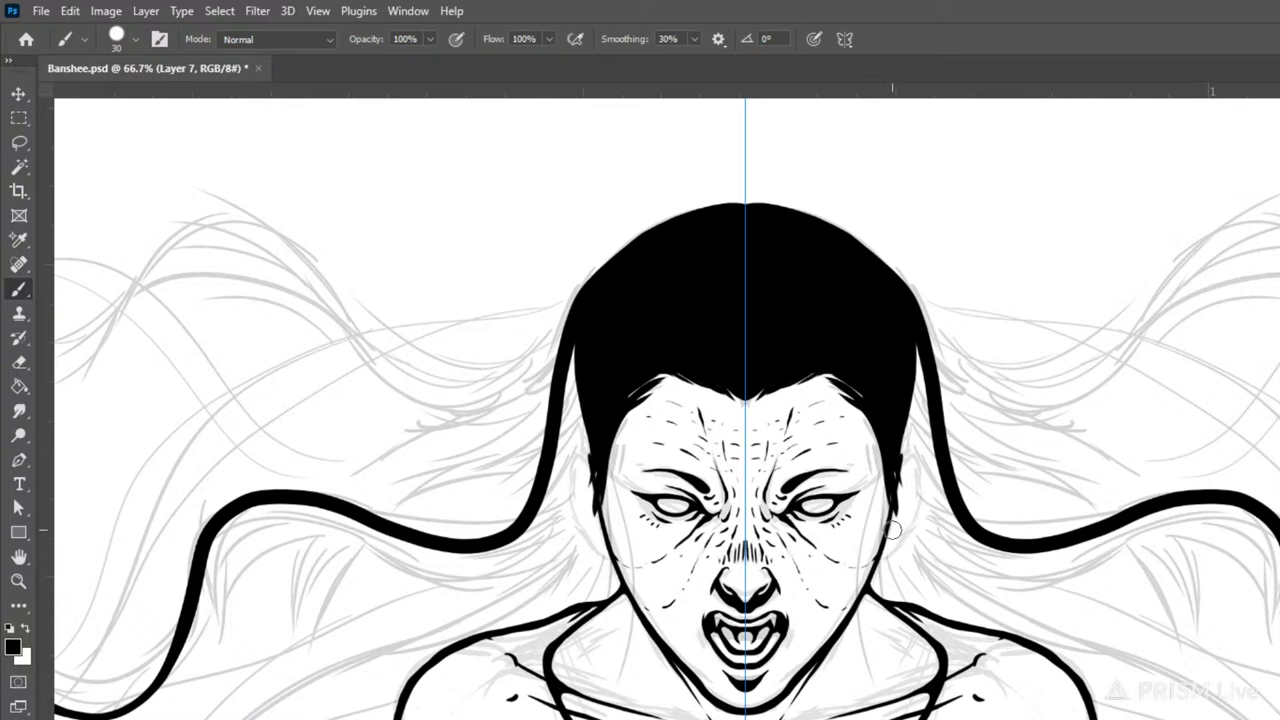
{"action": "key", "text": "bracketleft"}
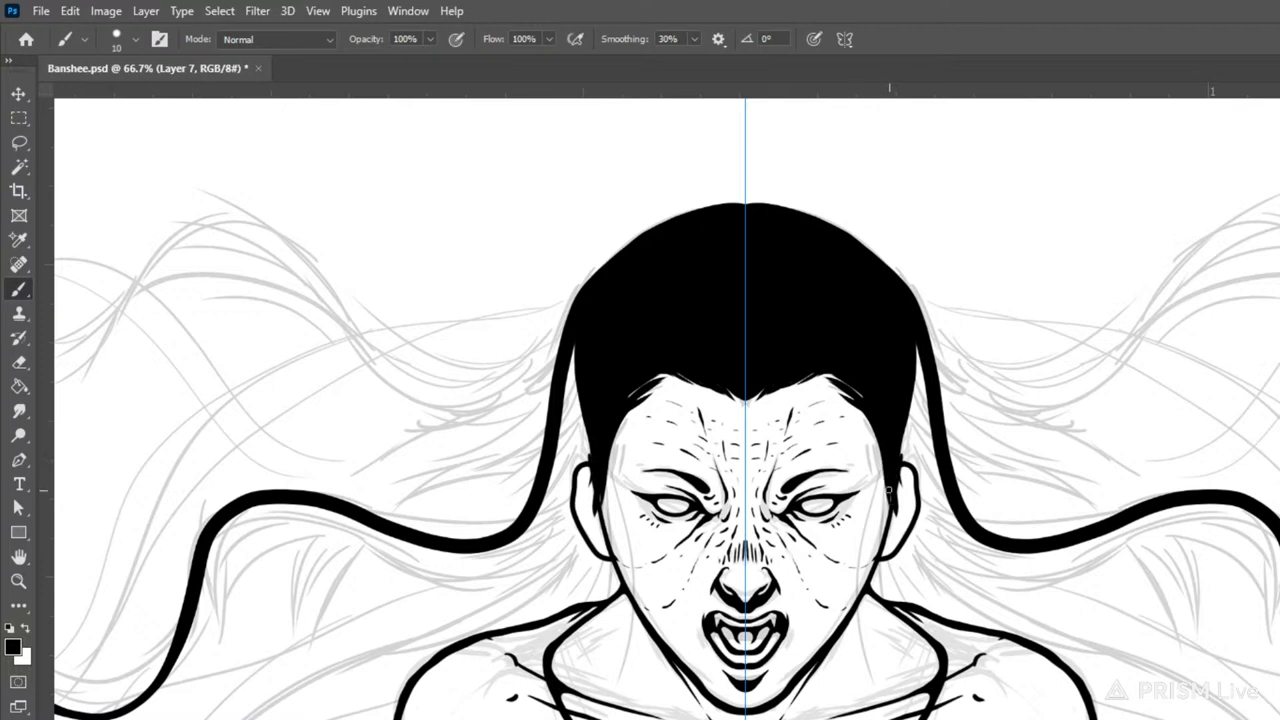
{"action": "left_click_drag", "start_coordinate": [891, 484], "coordinate": [888, 539]}
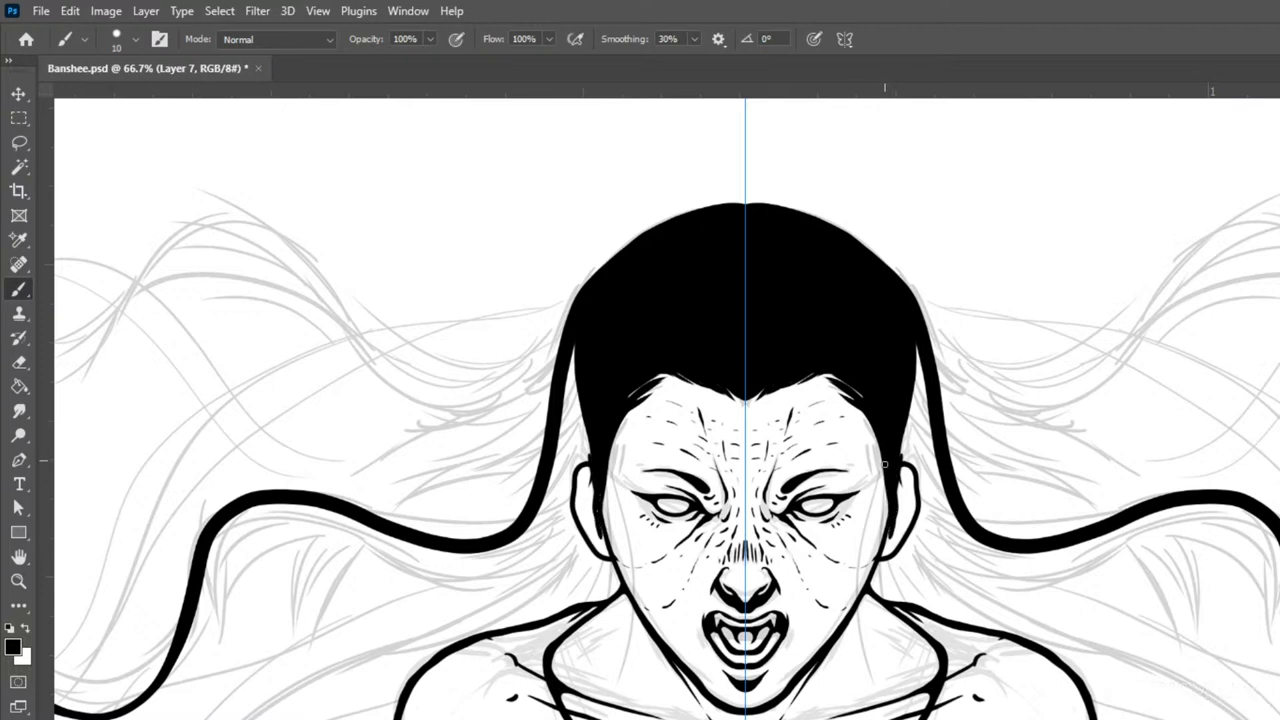
- Turn off symmetry and ink thin, uneven loose hair strands falling from the hairline across both sides of the face
{"action": "left_click", "coordinate": [846, 38]}
{"action": "left_click", "coordinate": [870, 60]}
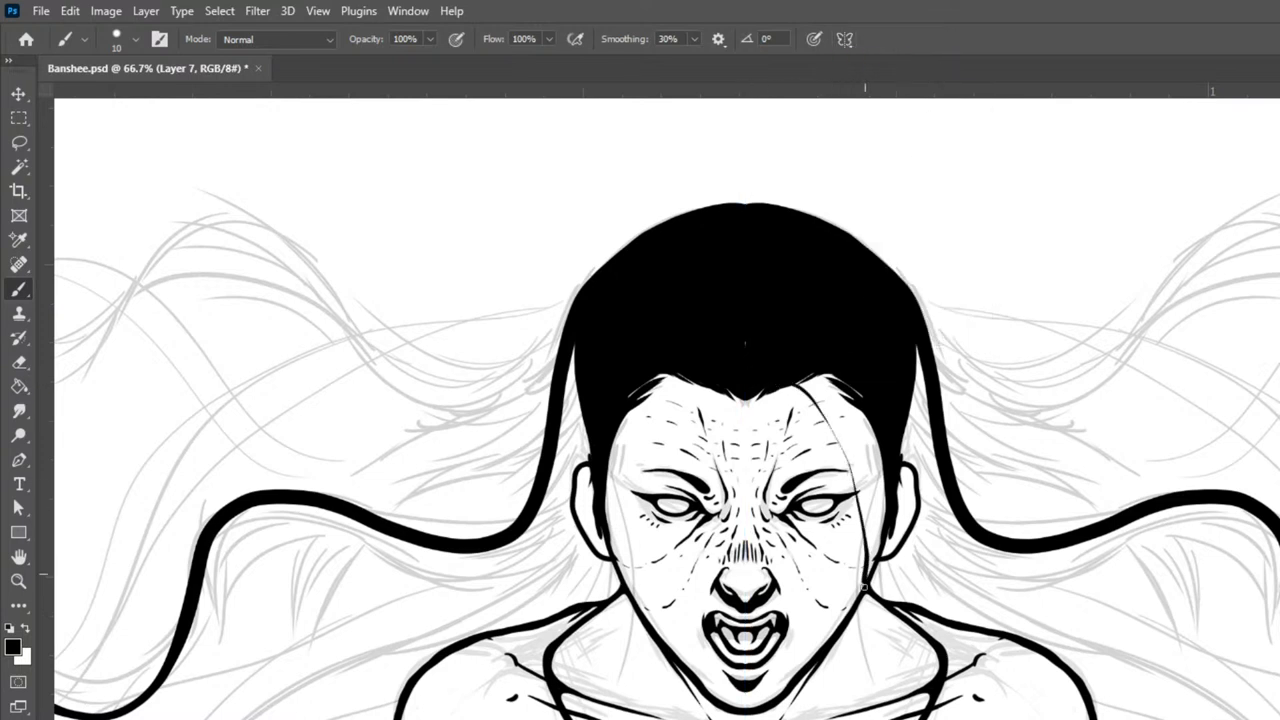
{"action": "left_click_drag", "start_coordinate": [810, 382], "coordinate": [867, 470]}
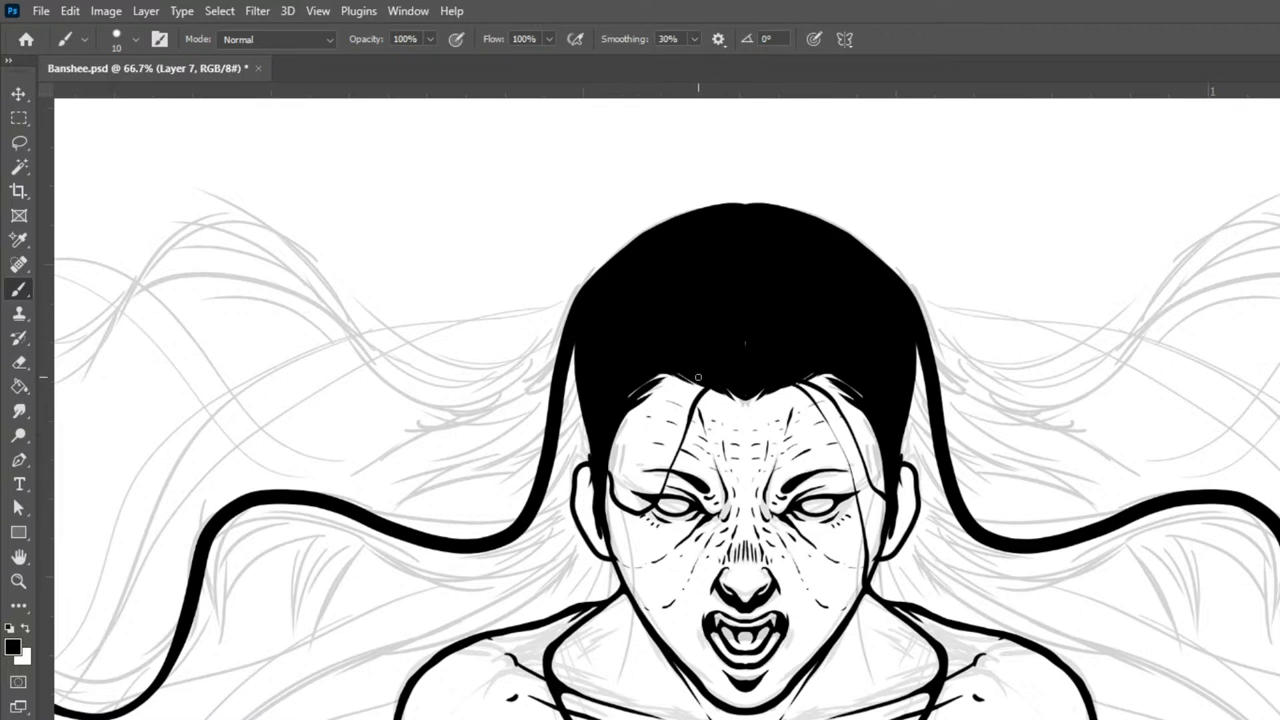
{"action": "left_click_drag", "start_coordinate": [692, 384], "coordinate": [651, 479]}
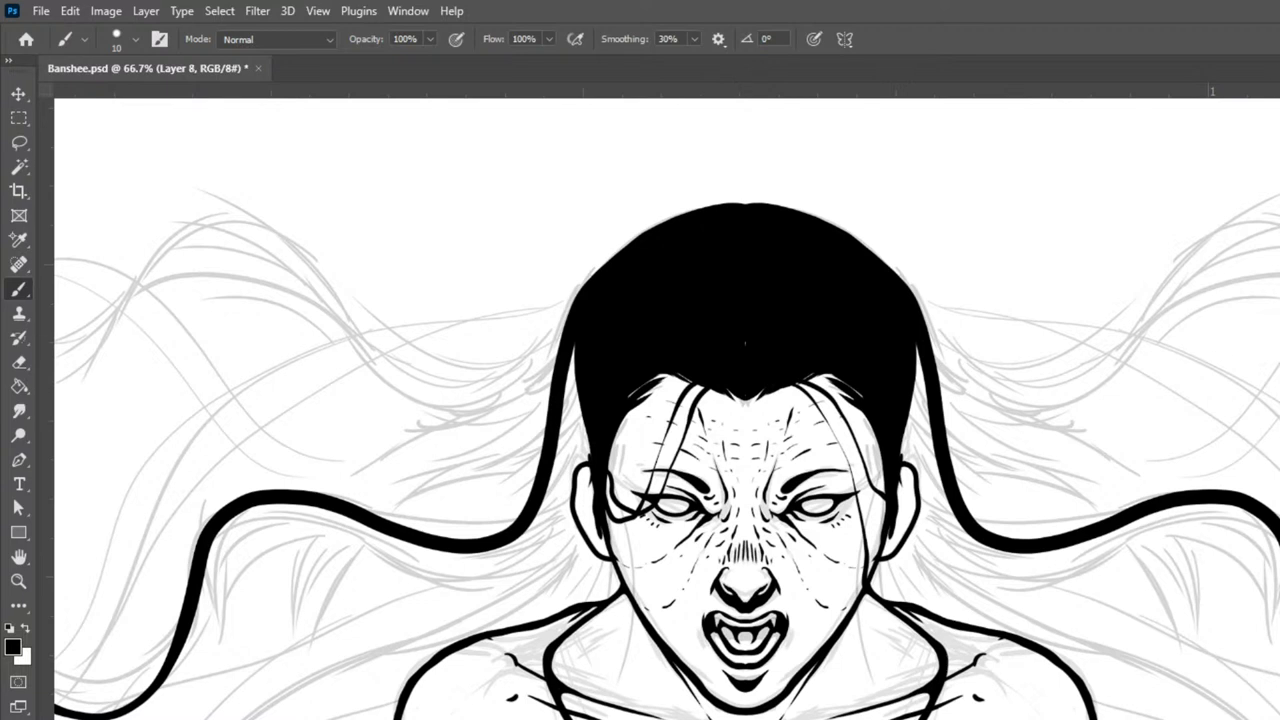
- Start blocking in the hair beside the ear on Layer 8 with a size 40 brush, and turn vertical symmetry back on
{"action": "key", "text": "bracketright"}
{"action": "key", "text": "bracketright"}
{"action": "key", "text": "bracketright"}
{"action": "key", "text": "bracketright"}
{"action": "key", "text": "bracketright"}
{"action": "mouse_move", "coordinate": [912, 345]}
{"action": "left_mouse_down"}
{"action": "mouse_move", "coordinate": [919, 451]}
{"action": "mouse_move", "coordinate": [910, 439]}
{"action": "mouse_move", "coordinate": [901, 450]}
{"action": "mouse_move", "coordinate": [918, 456]}
{"action": "mouse_move", "coordinate": [900, 453]}
{"action": "mouse_move", "coordinate": [910, 412]}
{"action": "mouse_move", "coordinate": [922, 465]}
{"action": "mouse_move", "coordinate": [920, 372]}
{"action": "mouse_move", "coordinate": [930, 503]}
{"action": "left_mouse_up"}
{"action": "key", "text": "ctrl+z"}
{"action": "left_click", "coordinate": [844, 39]}
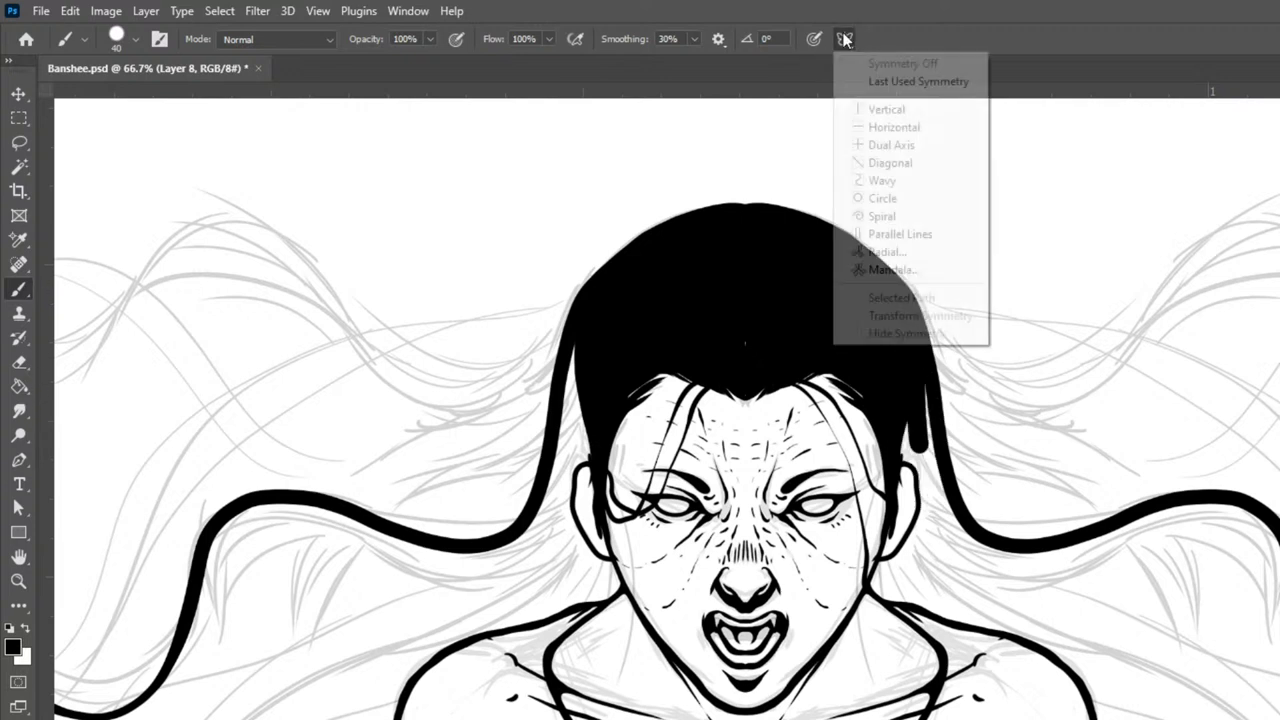
{"action": "left_click", "coordinate": [918, 110]}
{"action": "key", "text": "Return"}
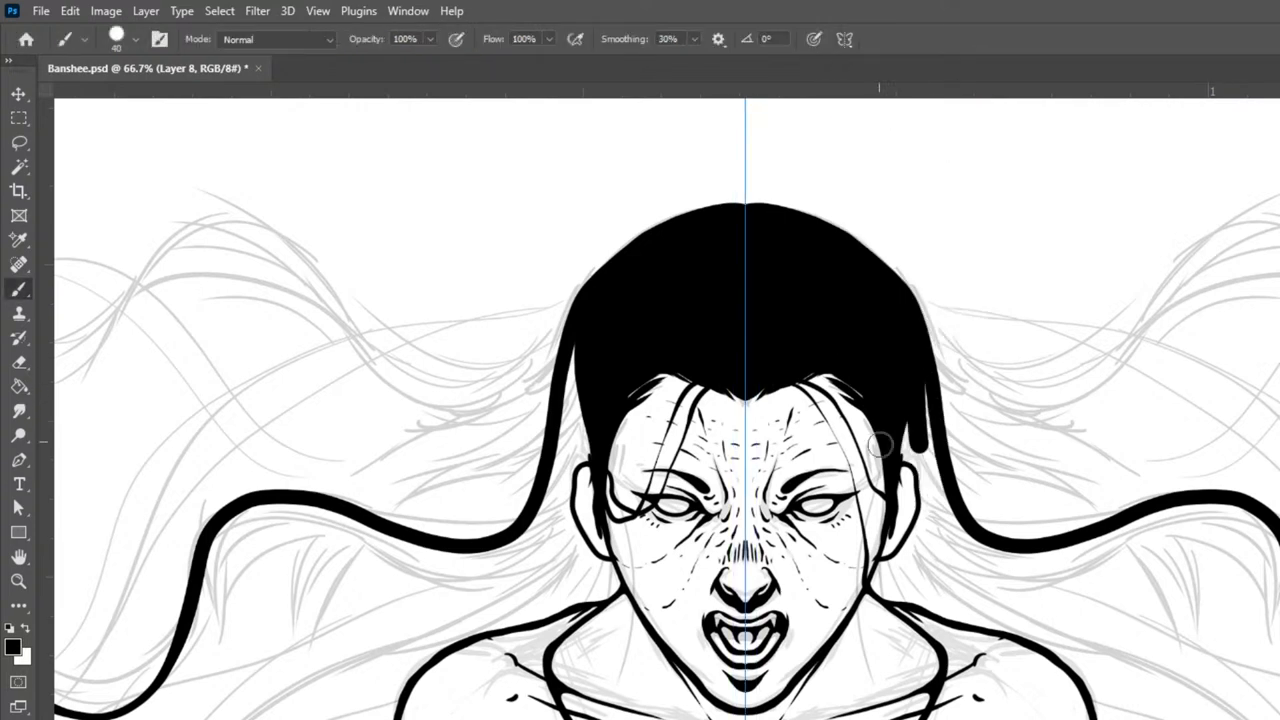
- Fill the hair black around the ears and above the shoulders, extending it outward beneath the wavy locks
{"action": "mouse_move", "coordinate": [901, 452]}
{"action": "left_mouse_down"}
{"action": "mouse_move", "coordinate": [914, 397]}
{"action": "mouse_move", "coordinate": [927, 448]}
{"action": "mouse_move", "coordinate": [921, 367]}
{"action": "mouse_move", "coordinate": [934, 531]}
{"action": "mouse_move", "coordinate": [878, 584]}
{"action": "mouse_move", "coordinate": [929, 502]}
{"action": "left_mouse_up"}
{"action": "left_click", "coordinate": [877, 578]}
{"action": "mouse_move", "coordinate": [900, 565]}
{"action": "left_mouse_down"}
{"action": "mouse_move", "coordinate": [917, 595]}
{"action": "mouse_move", "coordinate": [897, 596]}
{"action": "mouse_move", "coordinate": [928, 597]}
{"action": "mouse_move", "coordinate": [909, 575]}
{"action": "mouse_move", "coordinate": [923, 562]}
{"action": "mouse_move", "coordinate": [952, 591]}
{"action": "mouse_move", "coordinate": [942, 485]}
{"action": "mouse_move", "coordinate": [985, 585]}
{"action": "left_mouse_up"}
{"action": "mouse_move", "coordinate": [940, 508]}
{"action": "left_mouse_down"}
{"action": "mouse_move", "coordinate": [978, 604]}
{"action": "mouse_move", "coordinate": [930, 546]}
{"action": "mouse_move", "coordinate": [983, 608]}
{"action": "mouse_move", "coordinate": [912, 589]}
{"action": "mouse_move", "coordinate": [1053, 644]}
{"action": "mouse_move", "coordinate": [964, 561]}
{"action": "mouse_move", "coordinate": [958, 532]}
{"action": "mouse_move", "coordinate": [1066, 637]}
{"action": "mouse_move", "coordinate": [954, 526]}
{"action": "mouse_move", "coordinate": [1044, 601]}
{"action": "mouse_move", "coordinate": [994, 569]}
{"action": "mouse_move", "coordinate": [997, 554]}
{"action": "mouse_move", "coordinate": [1083, 575]}
{"action": "mouse_move", "coordinate": [980, 547]}
{"action": "mouse_move", "coordinate": [1076, 562]}
{"action": "mouse_move", "coordinate": [1134, 540]}
{"action": "left_mouse_up"}
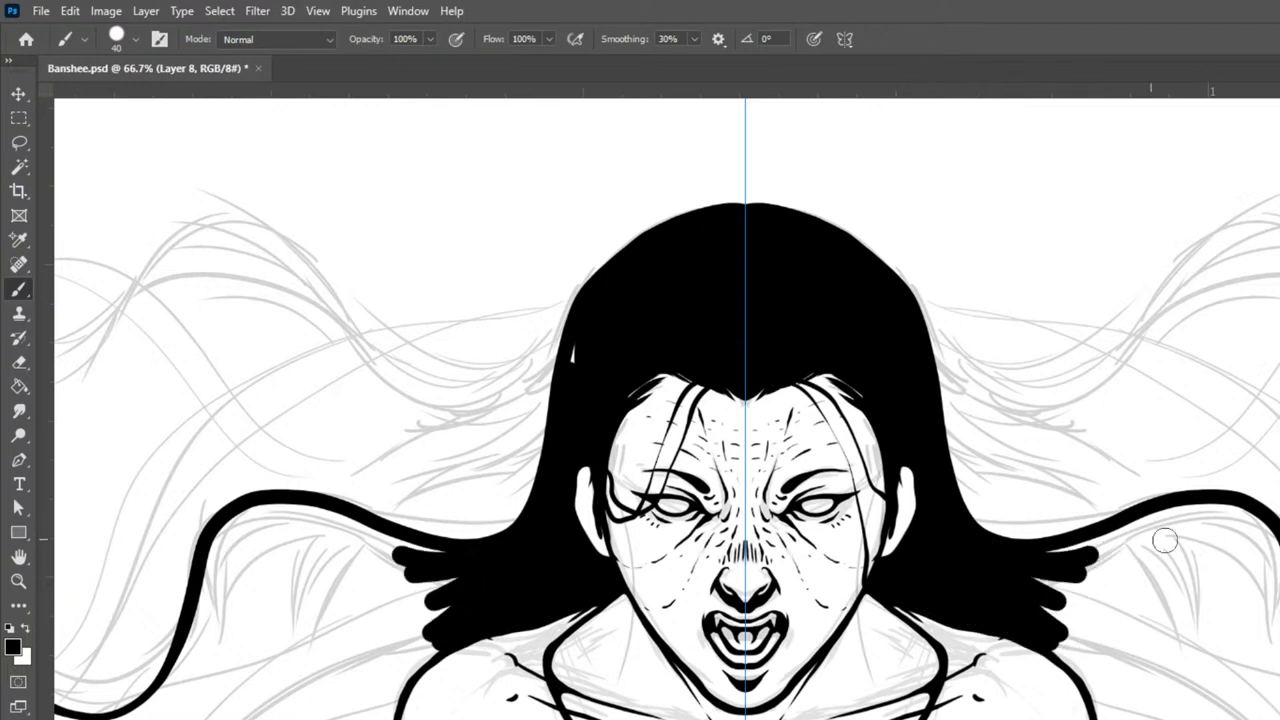
- Fill the small white gap left inside the hair above the ear, and set the brush size to 45
{"action": "key", "text": "ctrl+minus"}
{"action": "key", "text": "ctrl+minus"}
{"action": "key", "text": "ctrl+minus"}
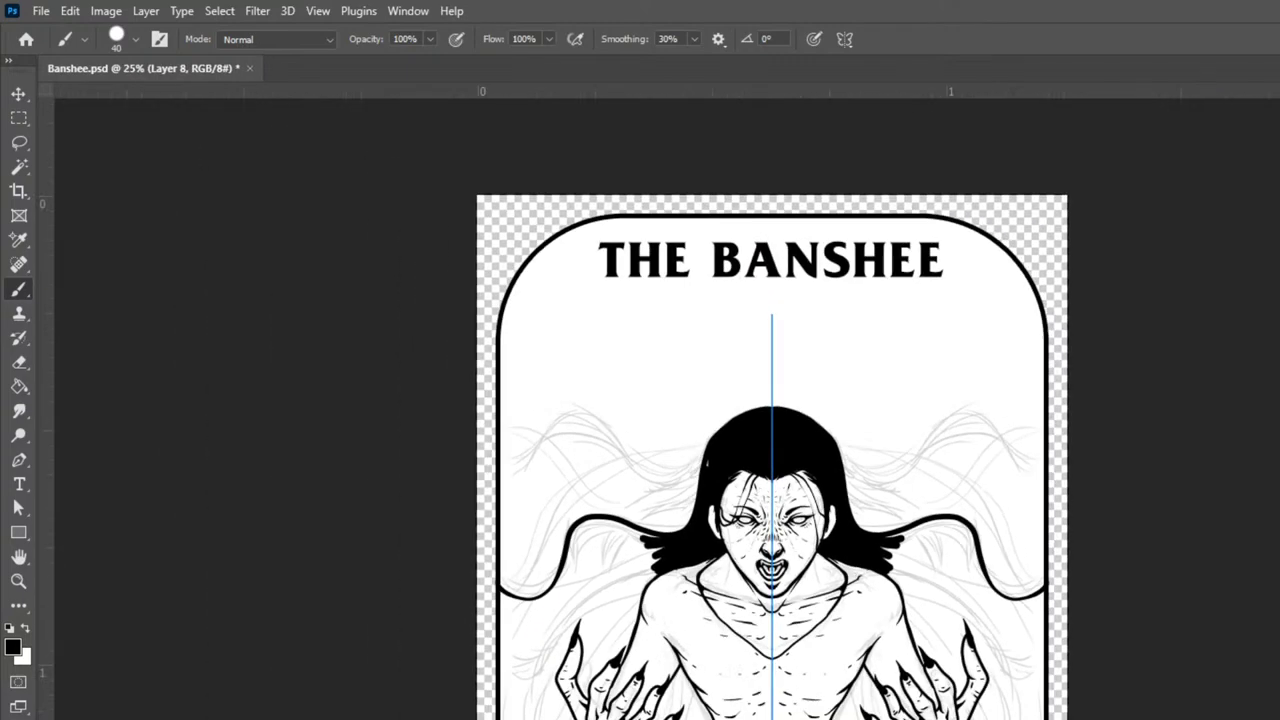
{"action": "key", "text": "ctrl+plus"}
{"action": "key", "text": "ctrl+plus"}
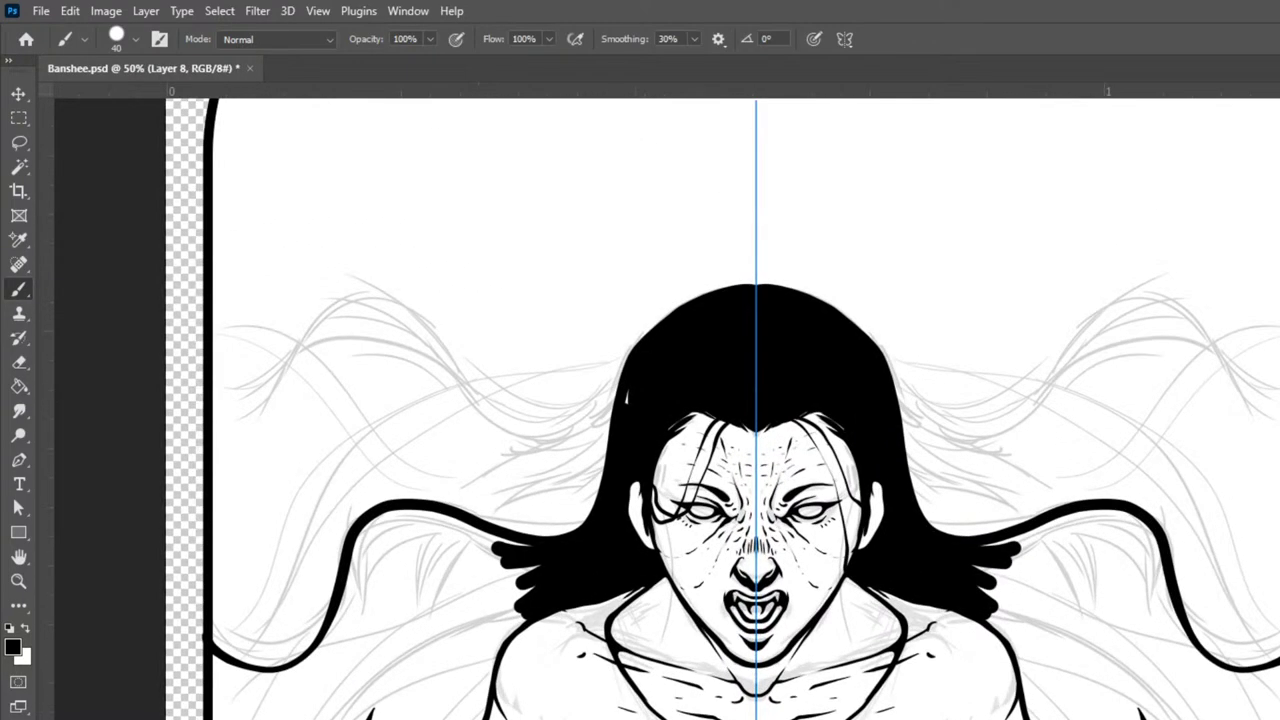
{"action": "left_click", "coordinate": [625, 403]}
{"action": "key", "text": "bracketright"}
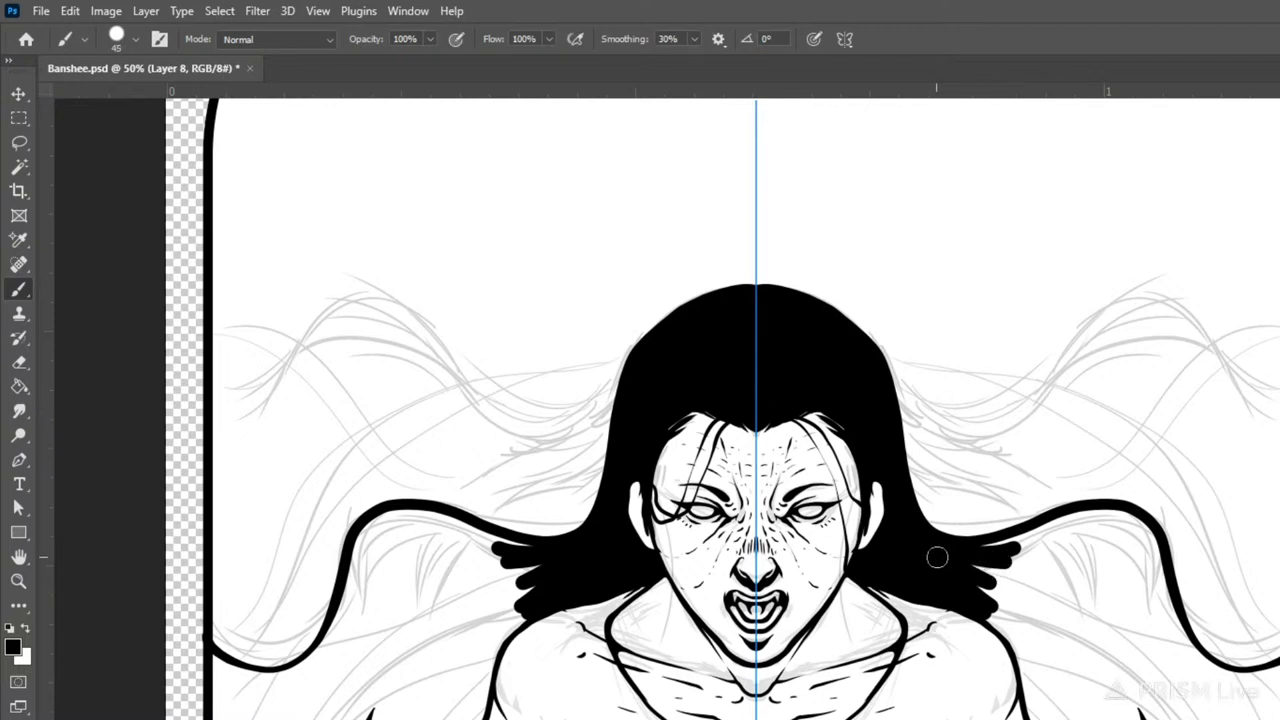
- Ink the underside of the wavy lock, set brush smoothing to 54%, and ink a lower lock flowing outward above the shoulder
{"action": "mouse_move", "coordinate": [977, 552]}
{"action": "left_mouse_down"}
{"action": "mouse_move", "coordinate": [1094, 526]}
{"action": "mouse_move", "coordinate": [1149, 576]}
{"action": "mouse_move", "coordinate": [1174, 649]}
{"action": "mouse_move", "coordinate": [1199, 669]}
{"action": "mouse_move", "coordinate": [1277, 664]}
{"action": "left_mouse_up"}
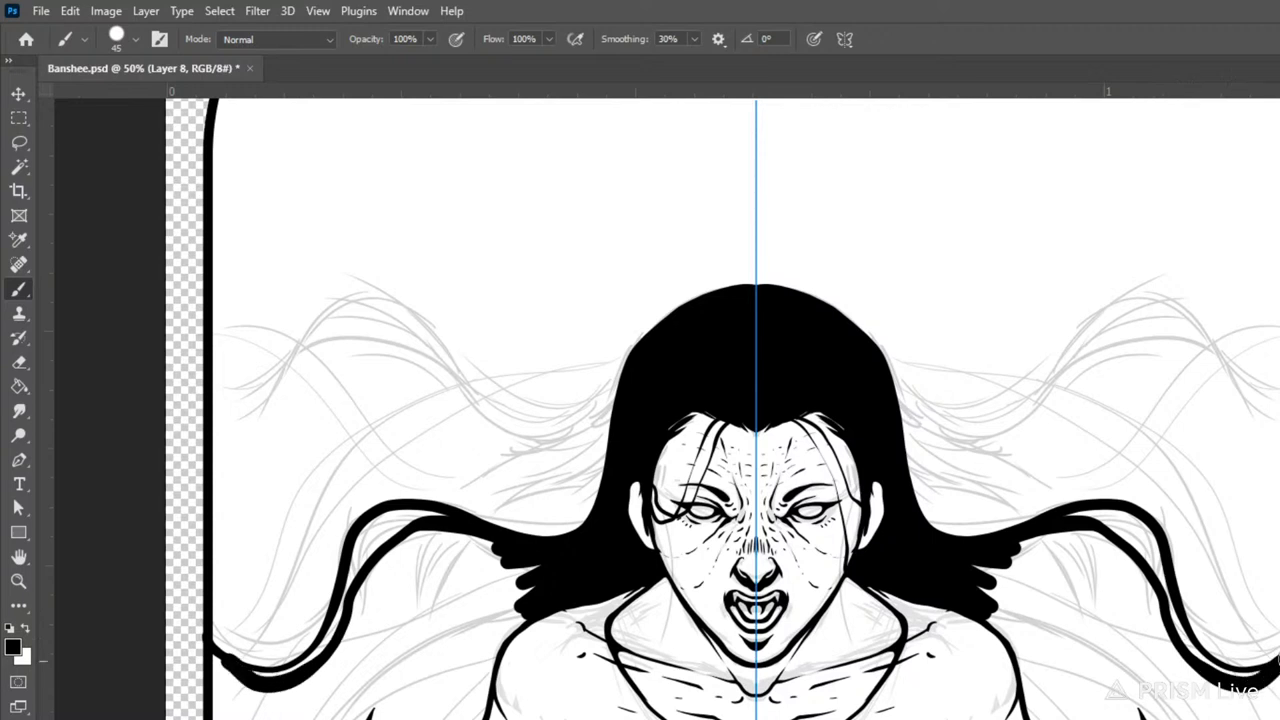
{"action": "left_click", "coordinate": [694, 39]}
{"action": "left_click_drag", "start_coordinate": [693, 60], "coordinate": [716, 60]}
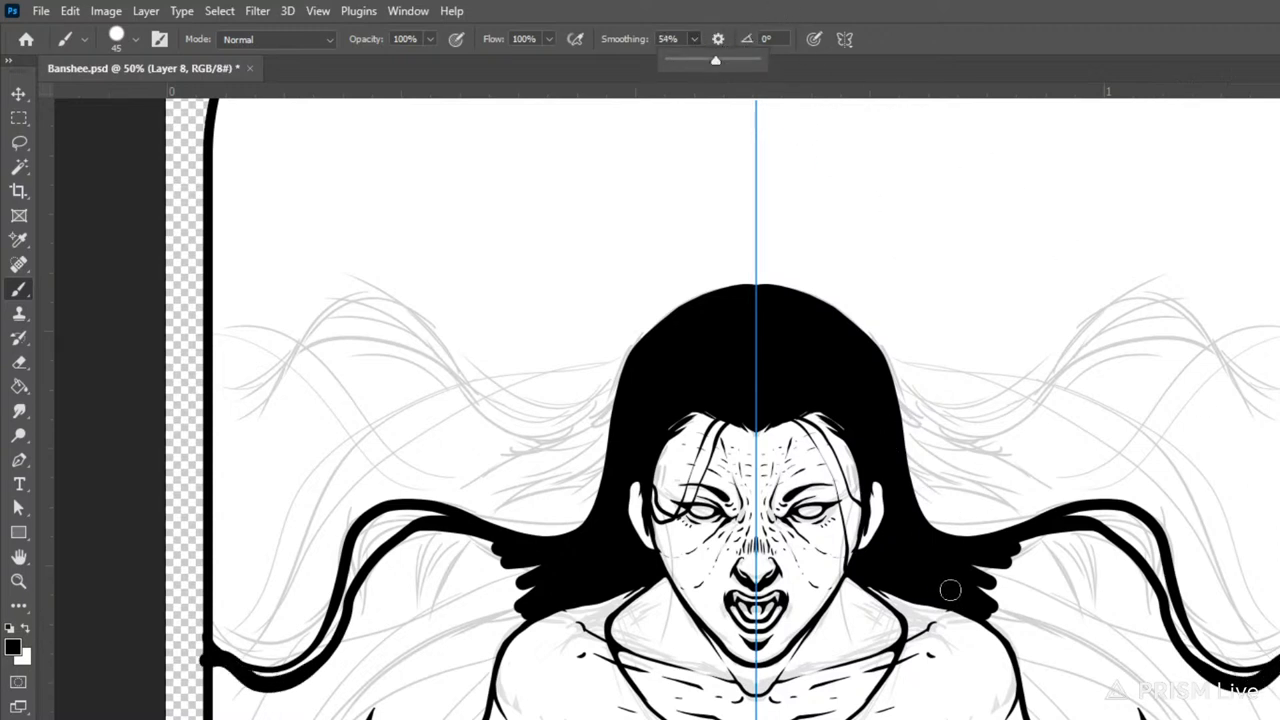
{"action": "left_click_drag", "start_coordinate": [1000, 616], "coordinate": [1170, 710]}
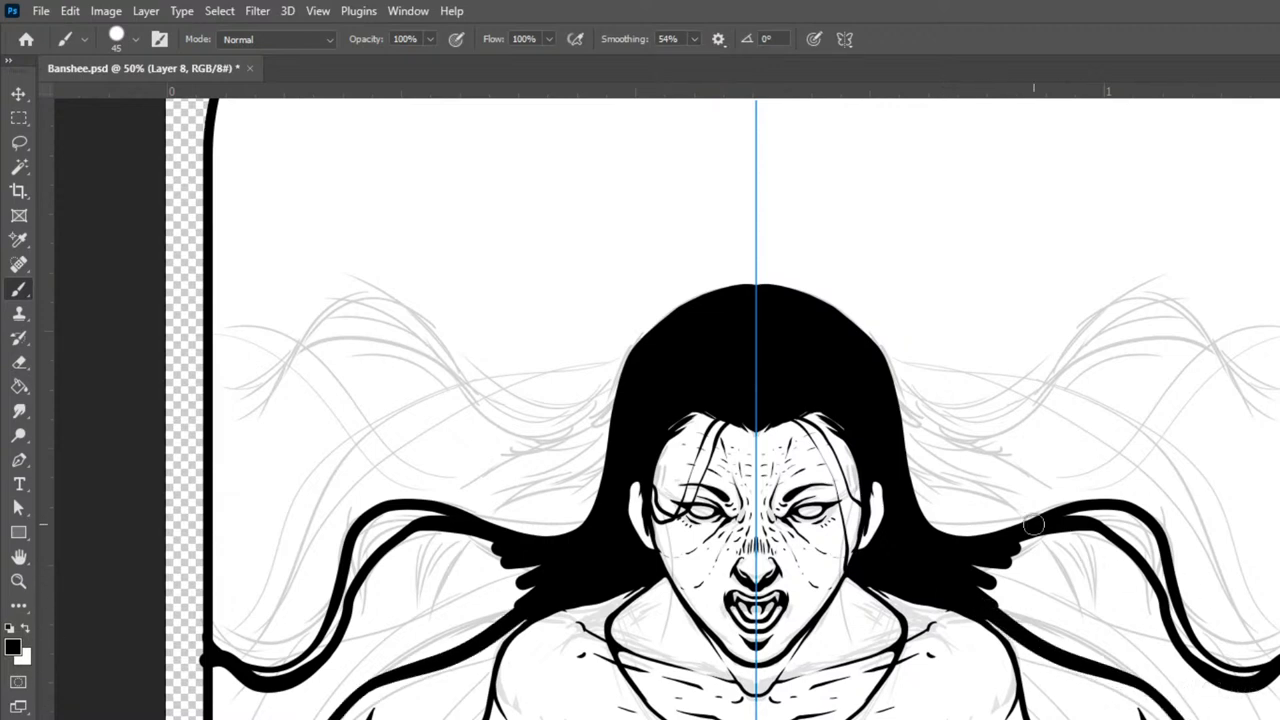
- Fill the lower lock's base black and thicken both locks with branching strands, reducing the brush size to 35
{"action": "left_click_drag", "start_coordinate": [1279, 610], "coordinate": [1272, 502]}
{"action": "left_click_drag", "start_coordinate": [925, 455], "coordinate": [1028, 556]}
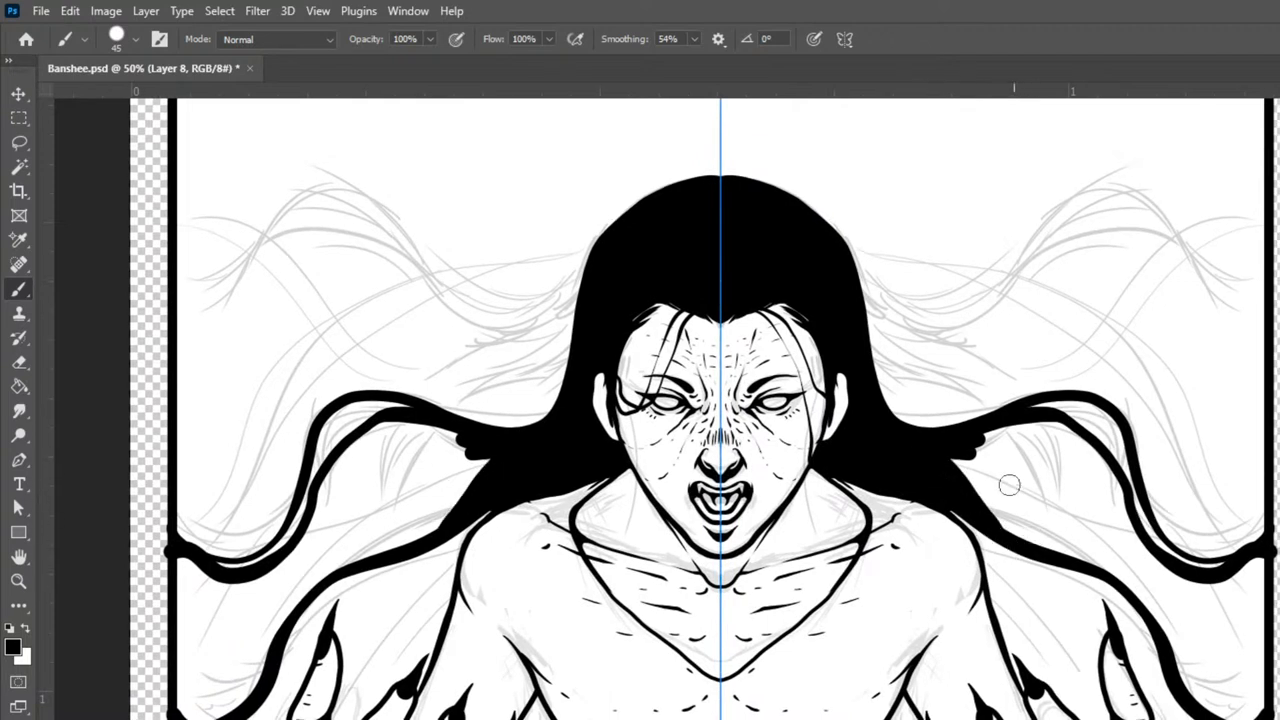
{"action": "mouse_move", "coordinate": [948, 456]}
{"action": "left_mouse_down"}
{"action": "mouse_move", "coordinate": [1031, 538]}
{"action": "mouse_move", "coordinate": [1102, 568]}
{"action": "left_mouse_up"}
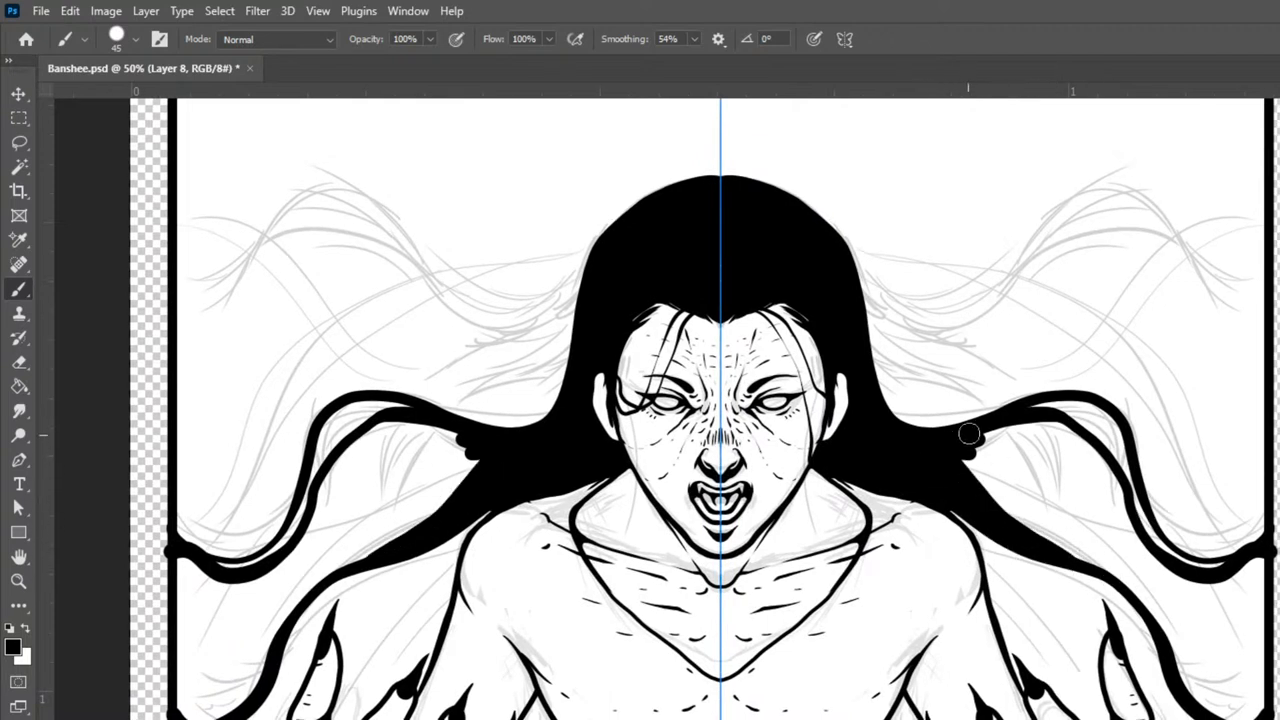
{"action": "mouse_move", "coordinate": [952, 464]}
{"action": "left_mouse_down"}
{"action": "mouse_move", "coordinate": [1074, 439]}
{"action": "mouse_move", "coordinate": [1113, 472]}
{"action": "mouse_move", "coordinate": [1146, 553]}
{"action": "mouse_move", "coordinate": [1258, 632]}
{"action": "left_mouse_up"}
{"action": "mouse_move", "coordinate": [965, 472]}
{"action": "left_mouse_down"}
{"action": "mouse_move", "coordinate": [1077, 542]}
{"action": "mouse_move", "coordinate": [1181, 674]}
{"action": "mouse_move", "coordinate": [1242, 716]}
{"action": "left_mouse_up"}
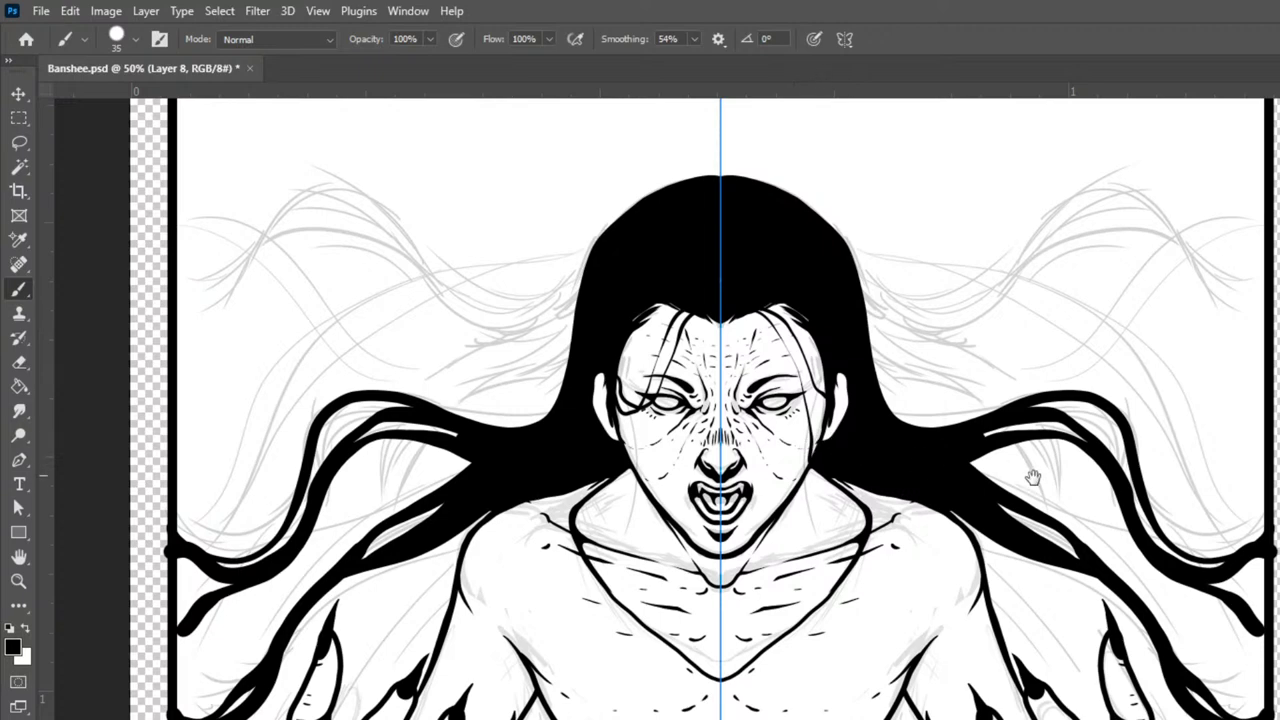
- Fill the hair black behind the shoulder, running down the outer arm to the clawed fingertips
{"action": "mouse_move", "coordinate": [1109, 653]}
{"action": "left_mouse_down"}
{"action": "mouse_move", "coordinate": [1279, 398]}
{"action": "mouse_move", "coordinate": [1278, 433]}
{"action": "left_mouse_up"}
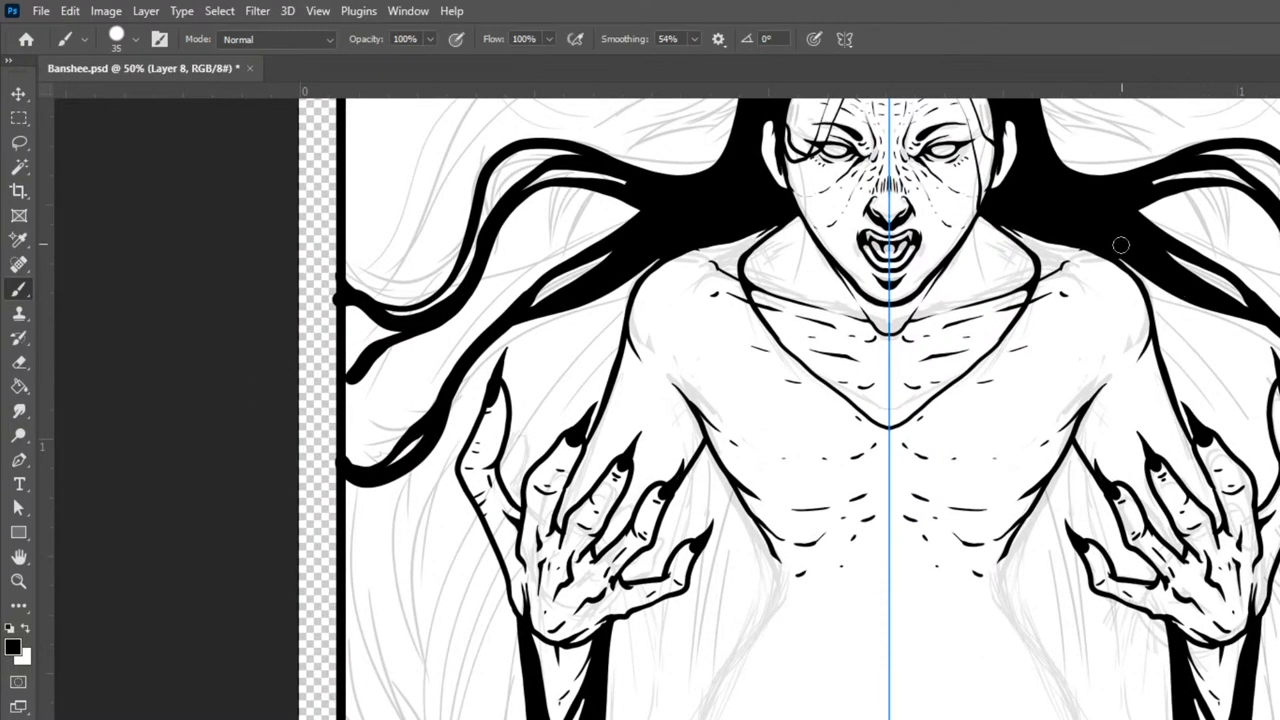
{"action": "mouse_move", "coordinate": [1123, 252]}
{"action": "left_mouse_down"}
{"action": "mouse_move", "coordinate": [1180, 390]}
{"action": "mouse_move", "coordinate": [1140, 262]}
{"action": "mouse_move", "coordinate": [1123, 250]}
{"action": "mouse_move", "coordinate": [1175, 342]}
{"action": "mouse_move", "coordinate": [1182, 395]}
{"action": "mouse_move", "coordinate": [1158, 344]}
{"action": "left_mouse_up"}
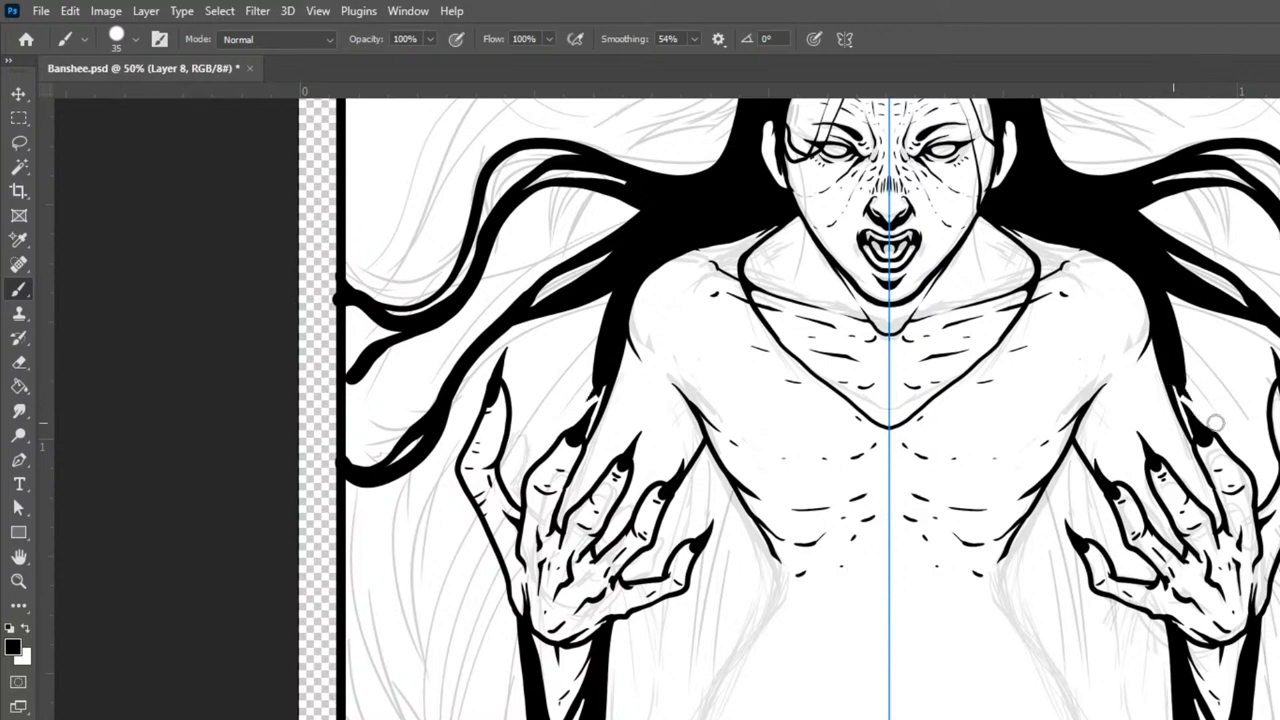
{"action": "left_click_drag", "start_coordinate": [1184, 389], "coordinate": [1241, 459]}
{"action": "mouse_move", "coordinate": [1170, 292]}
{"action": "left_mouse_down"}
{"action": "mouse_move", "coordinate": [1193, 373]}
{"action": "mouse_move", "coordinate": [1251, 474]}
{"action": "left_mouse_up"}
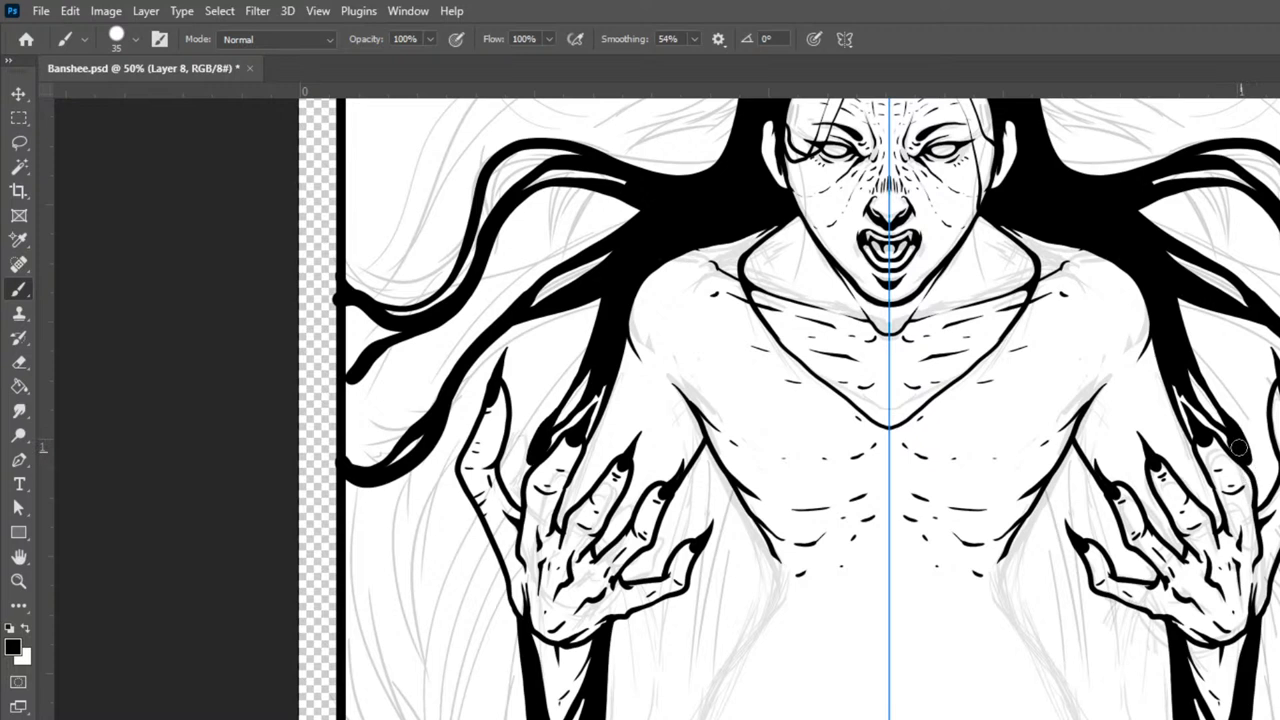
{"action": "left_click_drag", "start_coordinate": [1176, 381], "coordinate": [1198, 440]}
{"action": "mouse_move", "coordinate": [1184, 386]}
{"action": "left_mouse_down"}
{"action": "mouse_move", "coordinate": [1239, 454]}
{"action": "mouse_move", "coordinate": [1184, 352]}
{"action": "left_mouse_up"}
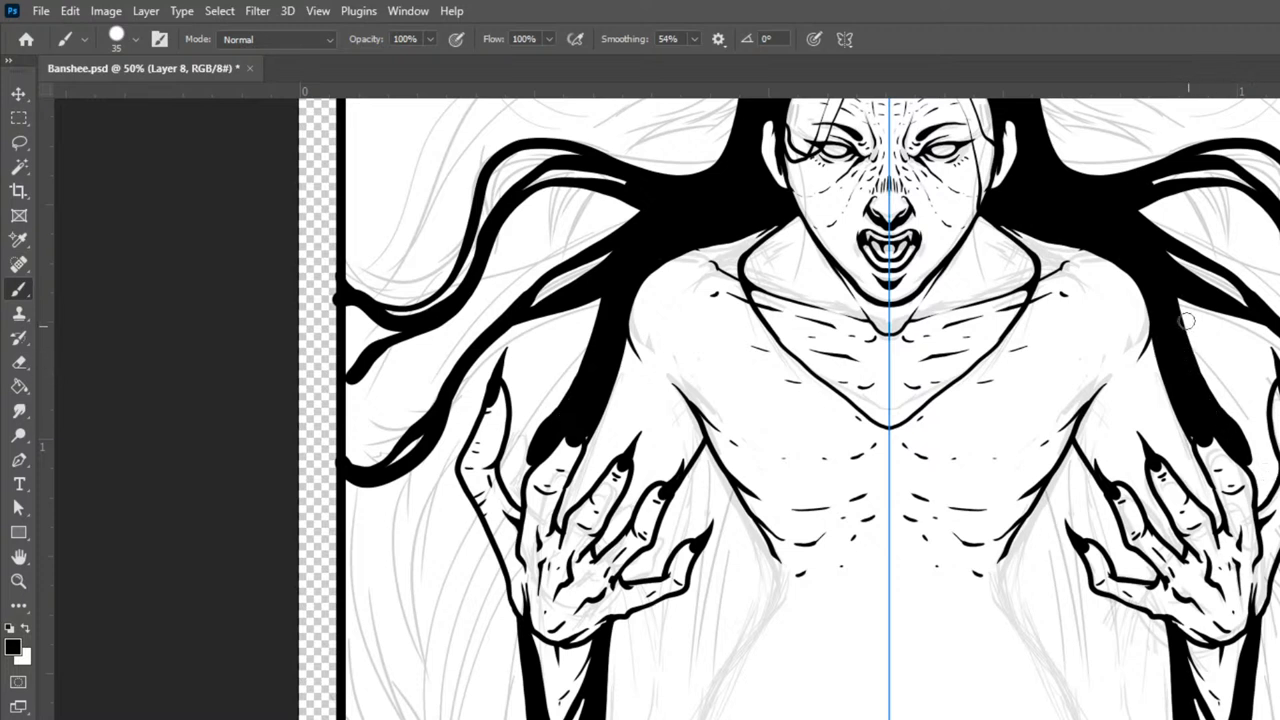
- Widen the hair behind the upper arm toward the outermost finger and split its outer edge into tapering strands
{"action": "left_click_drag", "start_coordinate": [1185, 408], "coordinate": [1216, 441]}
{"action": "mouse_move", "coordinate": [1180, 300]}
{"action": "left_mouse_down"}
{"action": "mouse_move", "coordinate": [1200, 368]}
{"action": "mouse_move", "coordinate": [1271, 472]}
{"action": "mouse_move", "coordinate": [1255, 516]}
{"action": "mouse_move", "coordinate": [1244, 432]}
{"action": "left_mouse_up"}
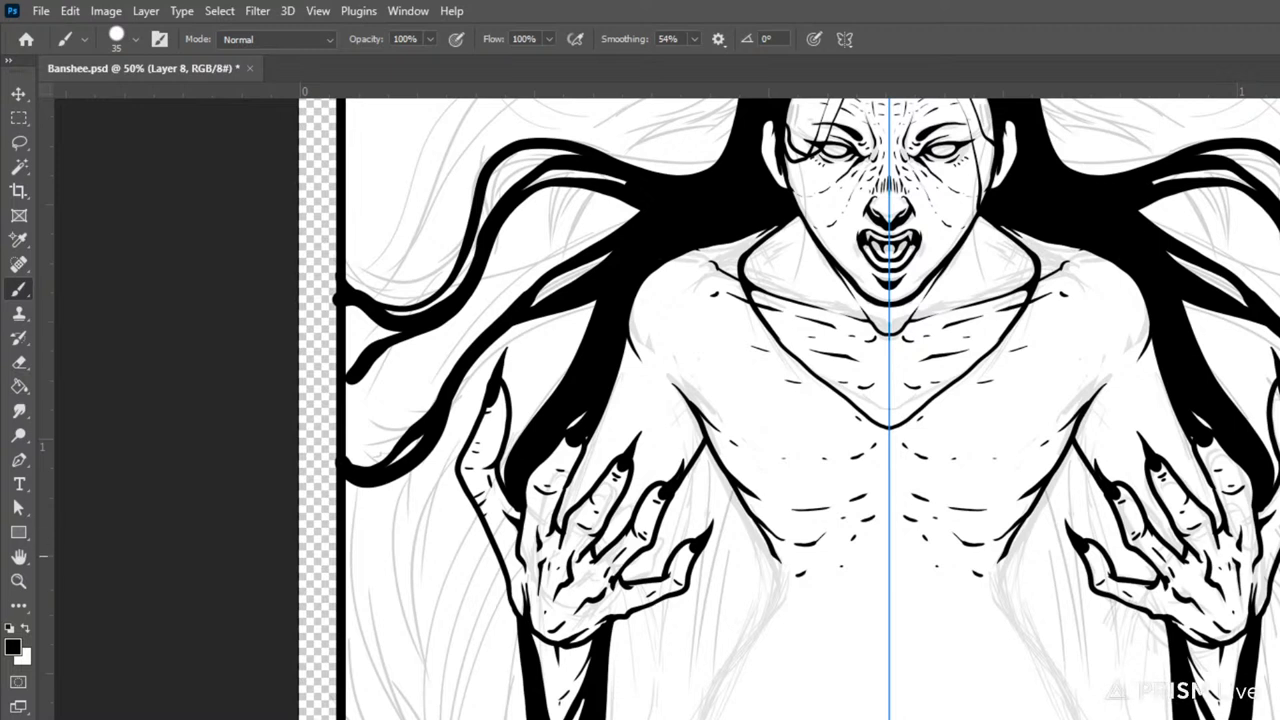
{"action": "mouse_move", "coordinate": [1202, 345]}
{"action": "left_mouse_down"}
{"action": "mouse_move", "coordinate": [1239, 382]}
{"action": "mouse_move", "coordinate": [1264, 455]}
{"action": "left_mouse_up"}
{"action": "mouse_move", "coordinate": [1185, 305]}
{"action": "left_mouse_down"}
{"action": "mouse_move", "coordinate": [1230, 342]}
{"action": "mouse_move", "coordinate": [1268, 416]}
{"action": "mouse_move", "coordinate": [1276, 474]}
{"action": "left_mouse_up"}
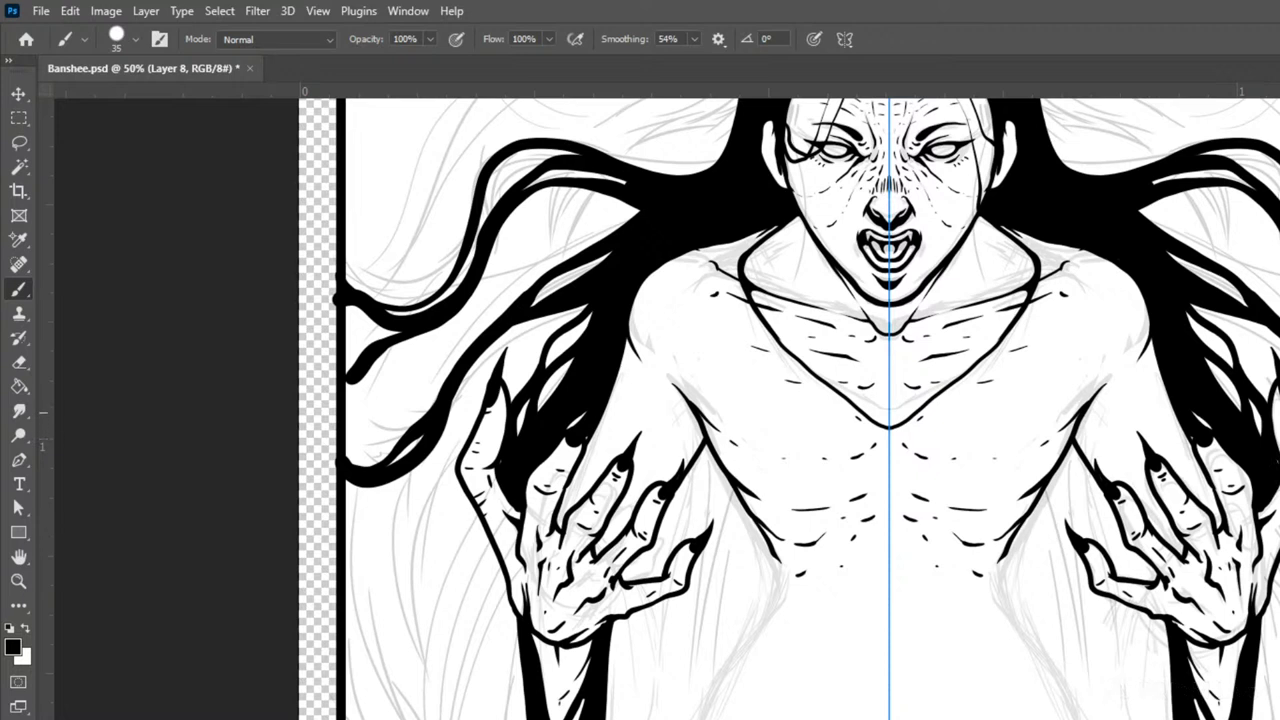
- Add a thin wavy strand crossing the upper locks and another at the lower lock's tip, and clip the hair to the card
{"action": "left_click_drag", "start_coordinate": [470, 433], "coordinate": [414, 468]}
{"action": "mouse_move", "coordinate": [1118, 205]}
{"action": "left_mouse_down"}
{"action": "mouse_move", "coordinate": [1258, 266]}
{"action": "mouse_move", "coordinate": [1279, 262]}
{"action": "mouse_move", "coordinate": [1279, 248]}
{"action": "left_mouse_up"}
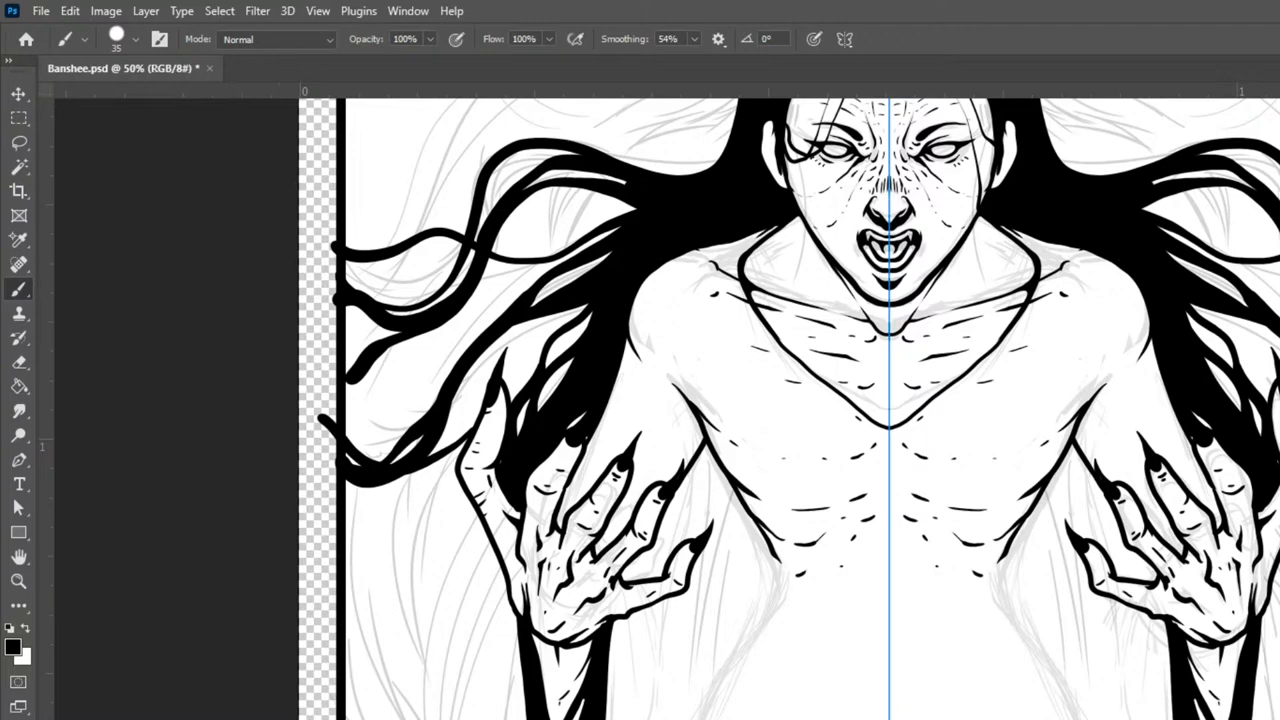
{"action": "key", "text": "ctrl+alt+g"}
- Examine the hair silhouette against the whole card and compare it with and without the last change
{"action": "key", "text": "ctrl+minus"}
{"action": "key", "text": "ctrl+minus"}
{"action": "key", "text": "ctrl+minus"}
{"action": "key", "text": "ctrl+minus"}
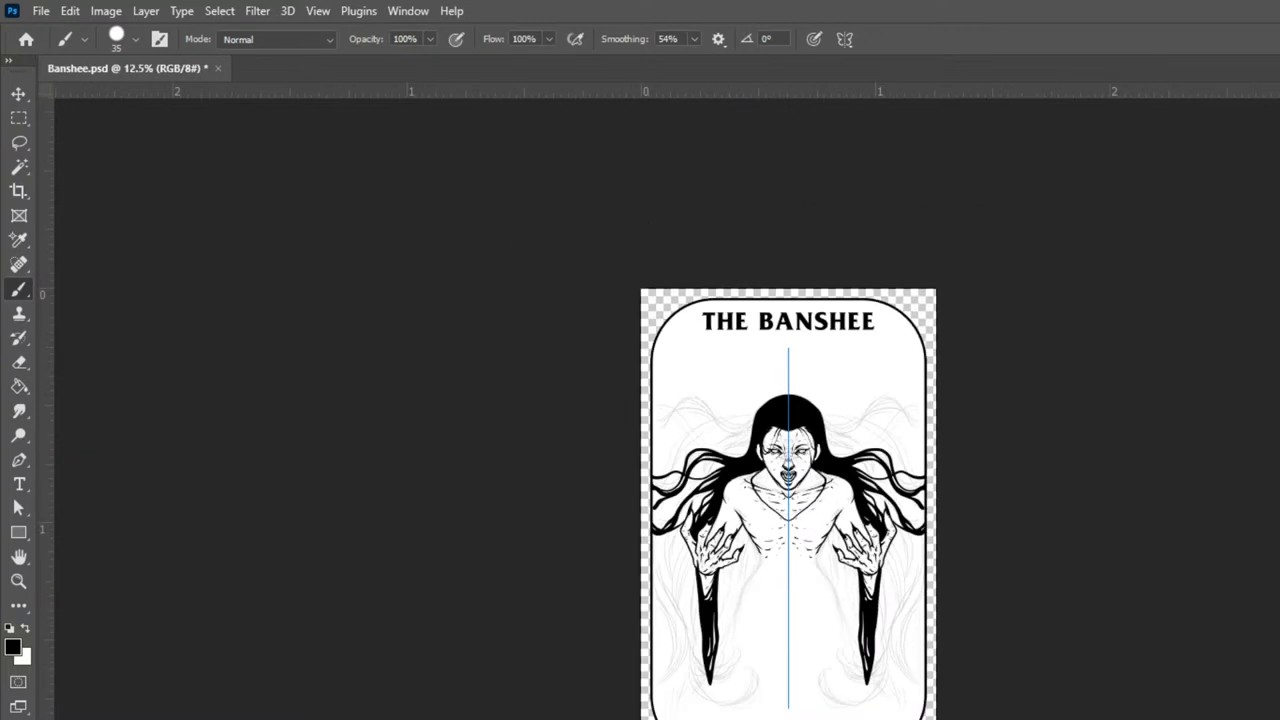
{"action": "key", "text": "ctrl+plus"}
{"action": "key", "text": "ctrl+plus"}
{"action": "key", "text": "ctrl+plus"}
{"action": "key", "text": "ctrl+plus"}
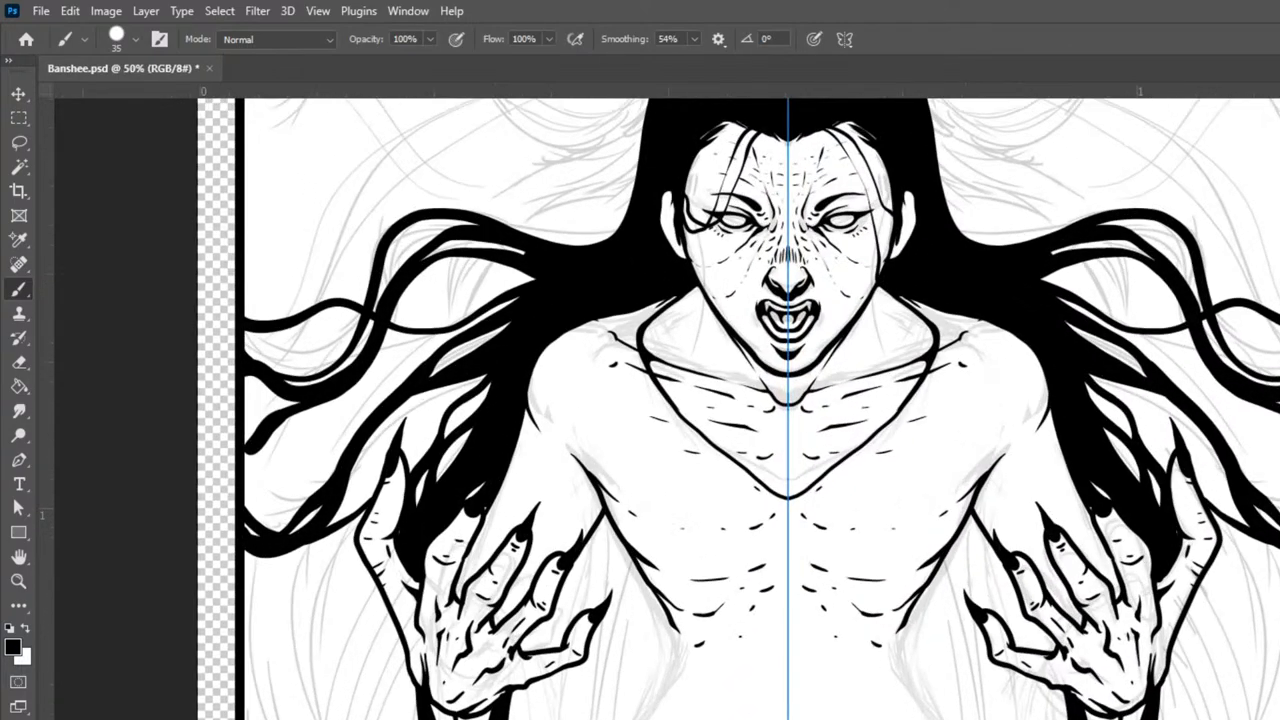
{"action": "key", "text": "ctrl+minus"}
{"action": "key", "text": "ctrl+minus"}
{"action": "key", "text": "ctrl+plus"}
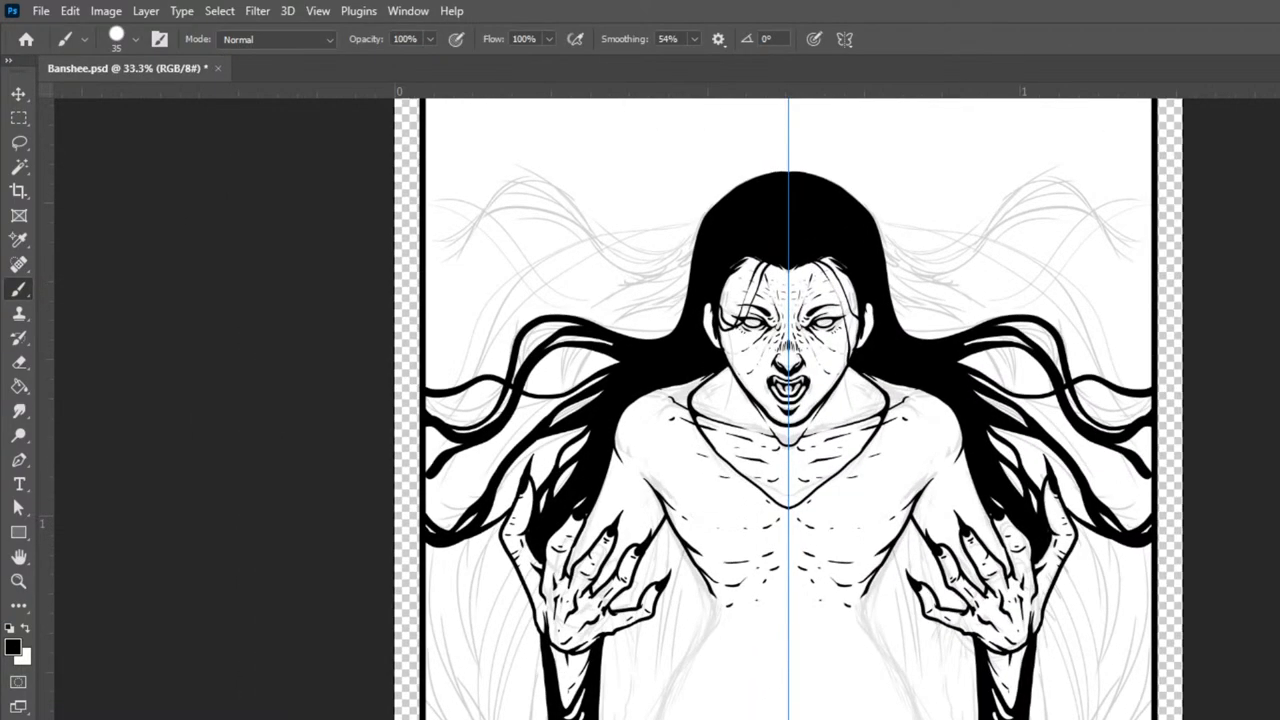
{"action": "key", "text": "ctrl+z"}
{"action": "key", "text": "ctrl+shift+z"}
{"action": "key", "text": "ctrl+z"}
{"action": "key", "text": "ctrl+shift+z"}
{"action": "key", "text": "ctrl+shift+z"}
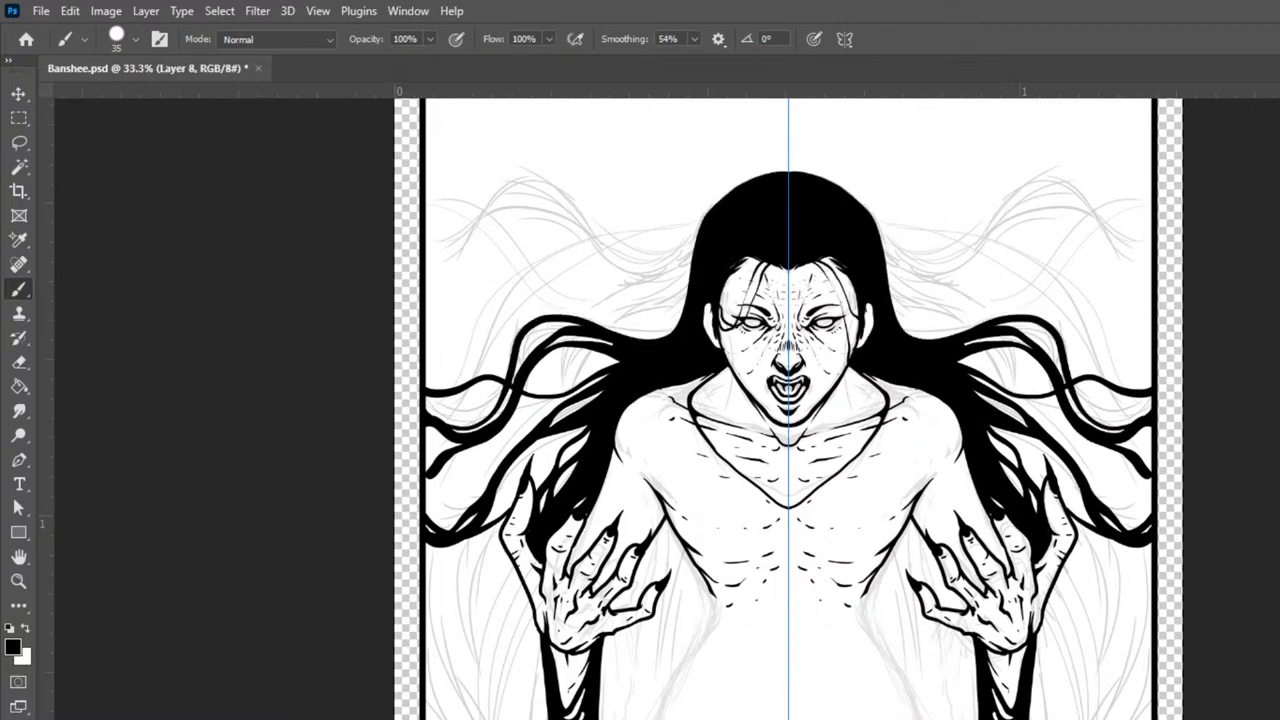
{"action": "key", "text": "ctrl+z"}
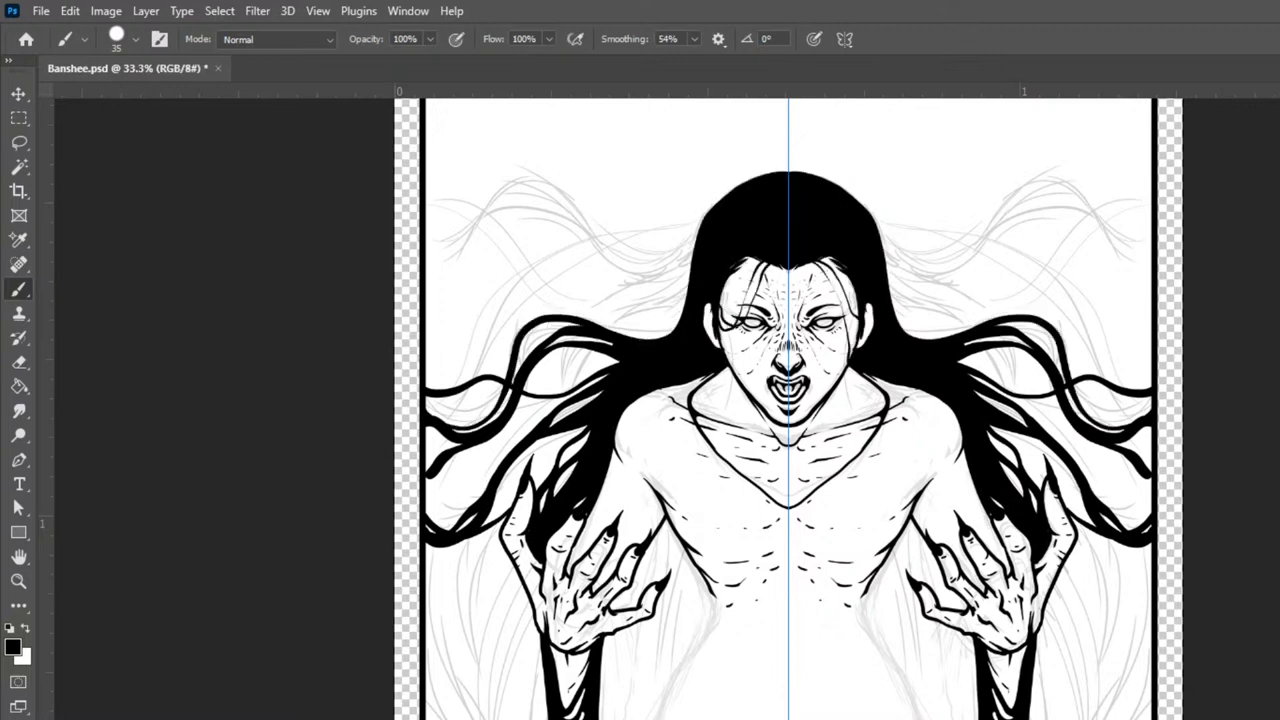
{"action": "key", "text": "ctrl+shift+z"}
{"action": "key", "text": "ctrl+z"}
{"action": "key", "text": "ctrl+shift+z"}
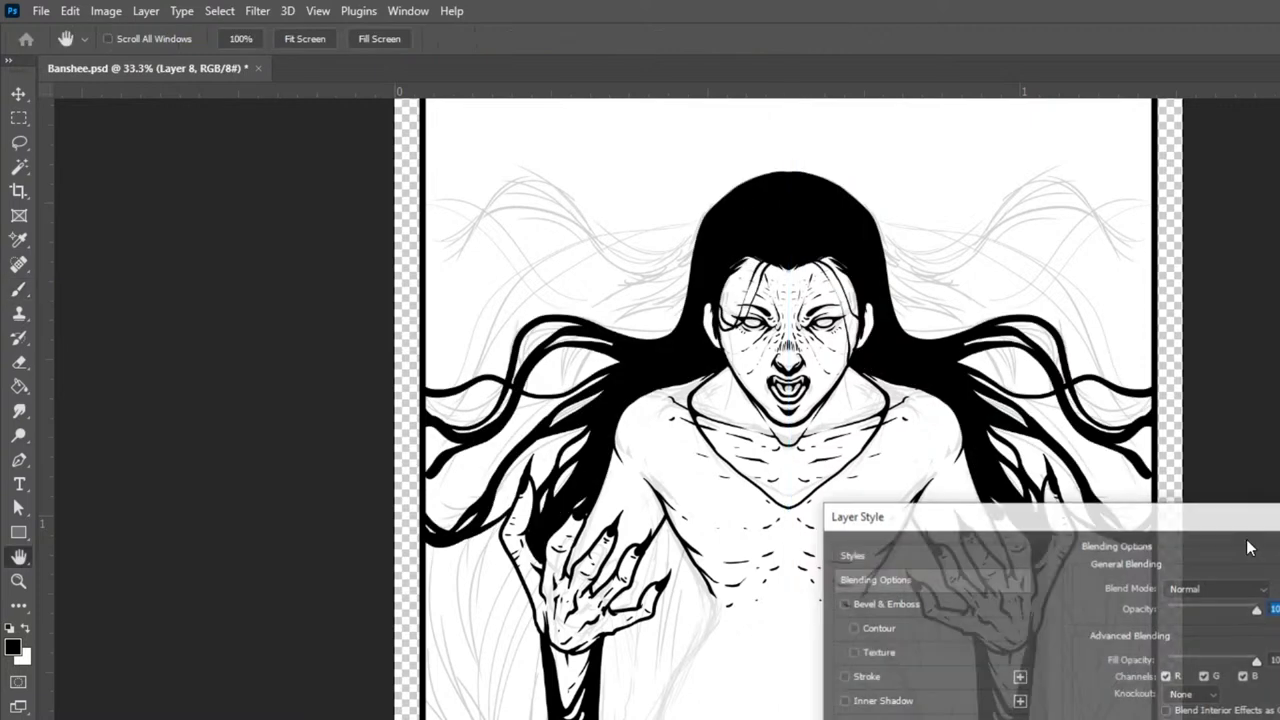
- Apply a grey #b3b3b3 color overlay to the hair on Layer 8 and move the layer beneath the line art
{"action": "left_click", "coordinate": [1237, 616]}
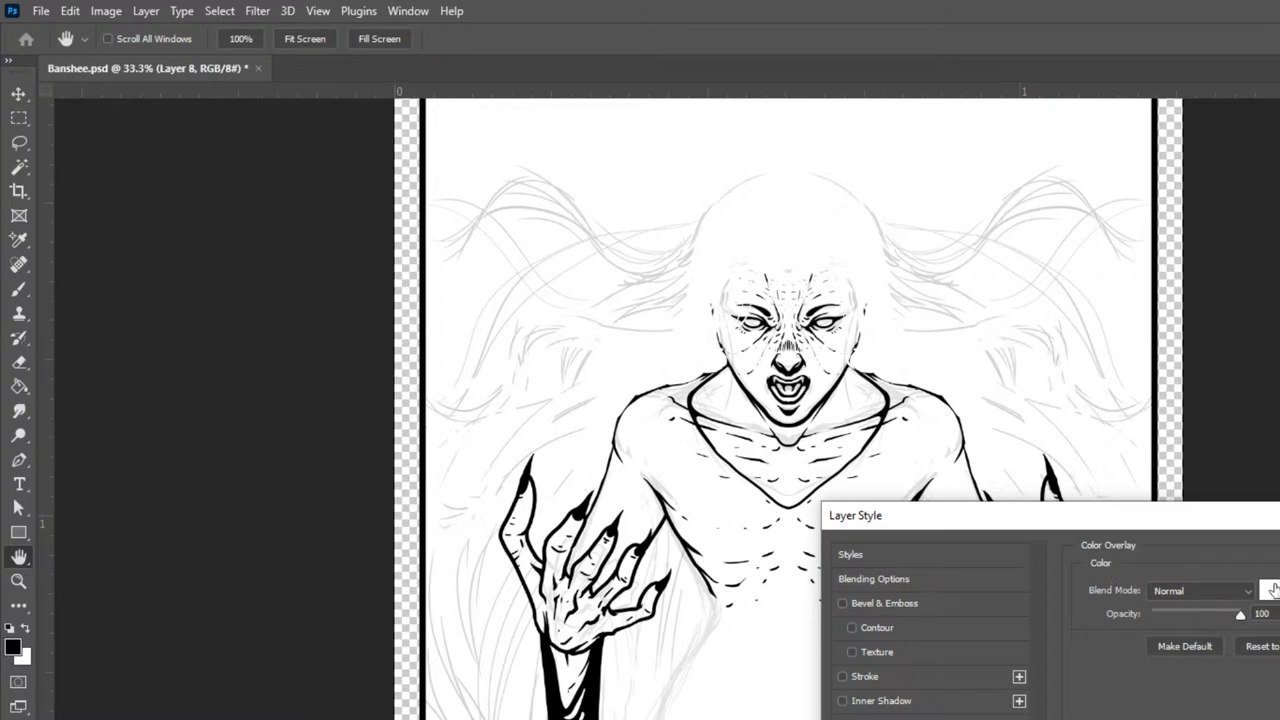
{"action": "left_click", "coordinate": [1273, 591]}
{"action": "left_click_drag", "start_coordinate": [834, 410], "coordinate": [784, 399]}
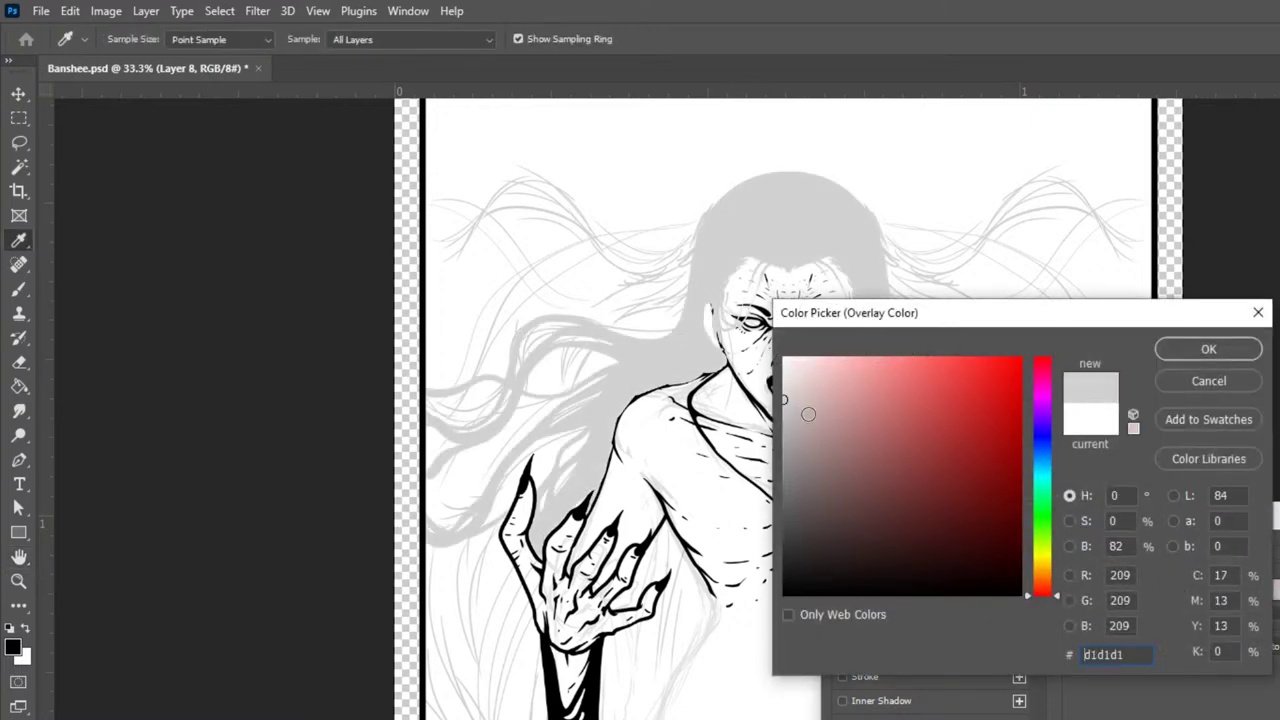
{"action": "left_click", "coordinate": [784, 428]}
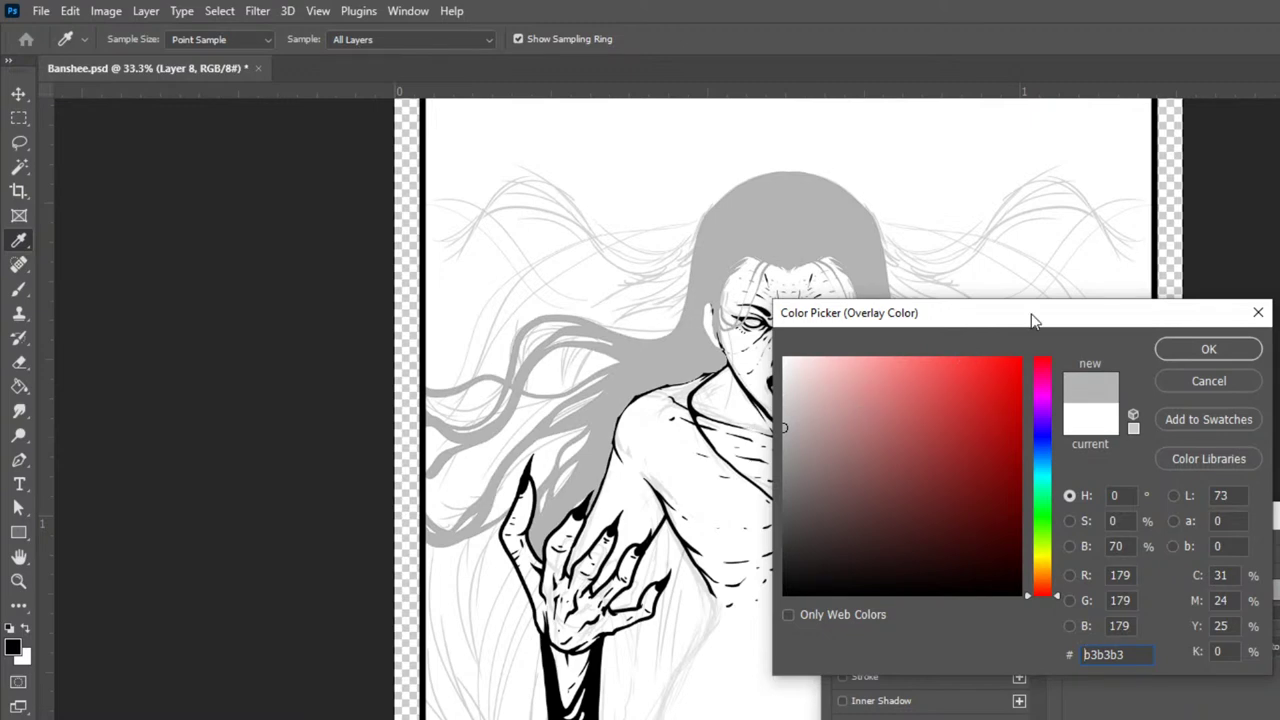
{"action": "left_click", "coordinate": [1230, 350]}
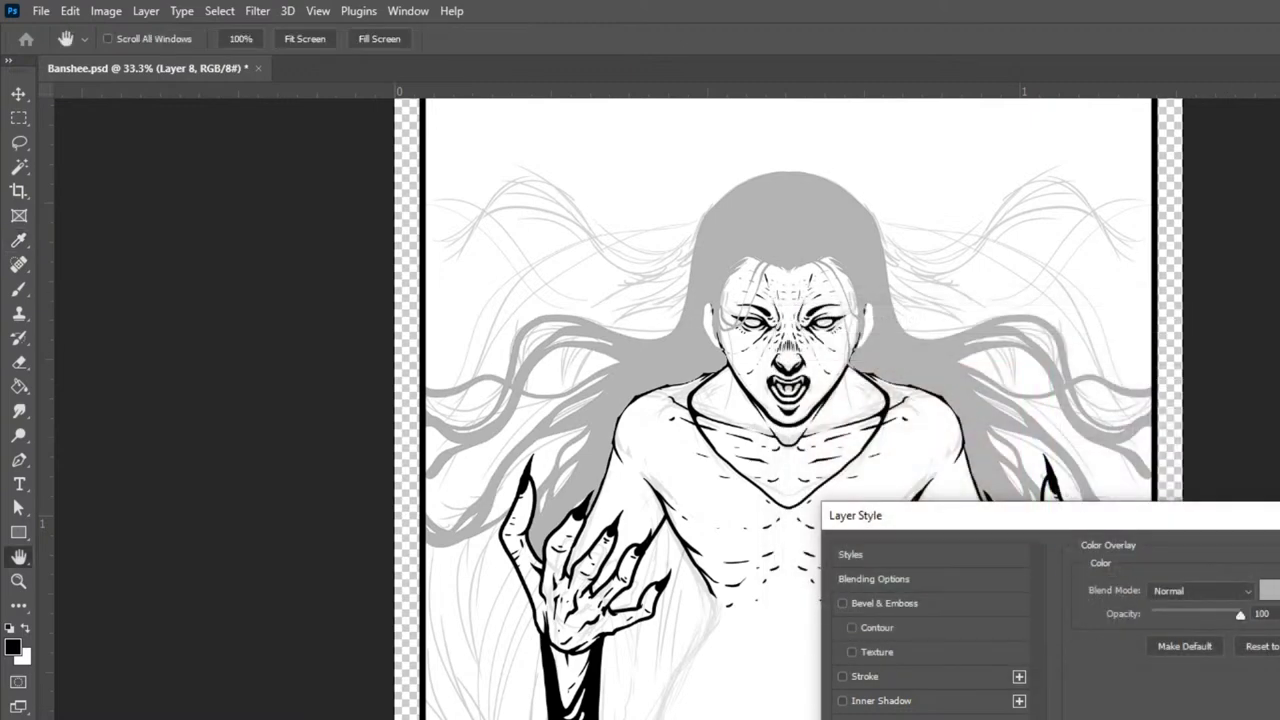
{"action": "key", "text": "b"}
{"action": "key", "text": "Return"}
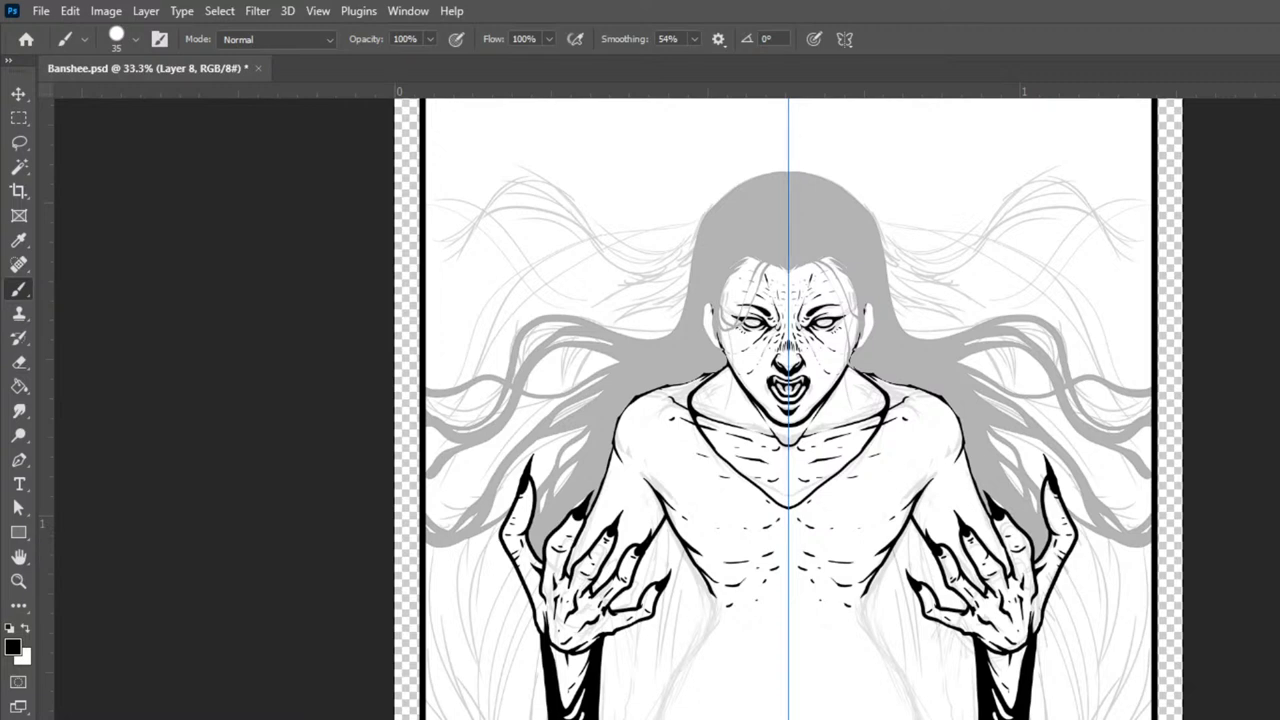
{"action": "key", "text": "ctrl+["}
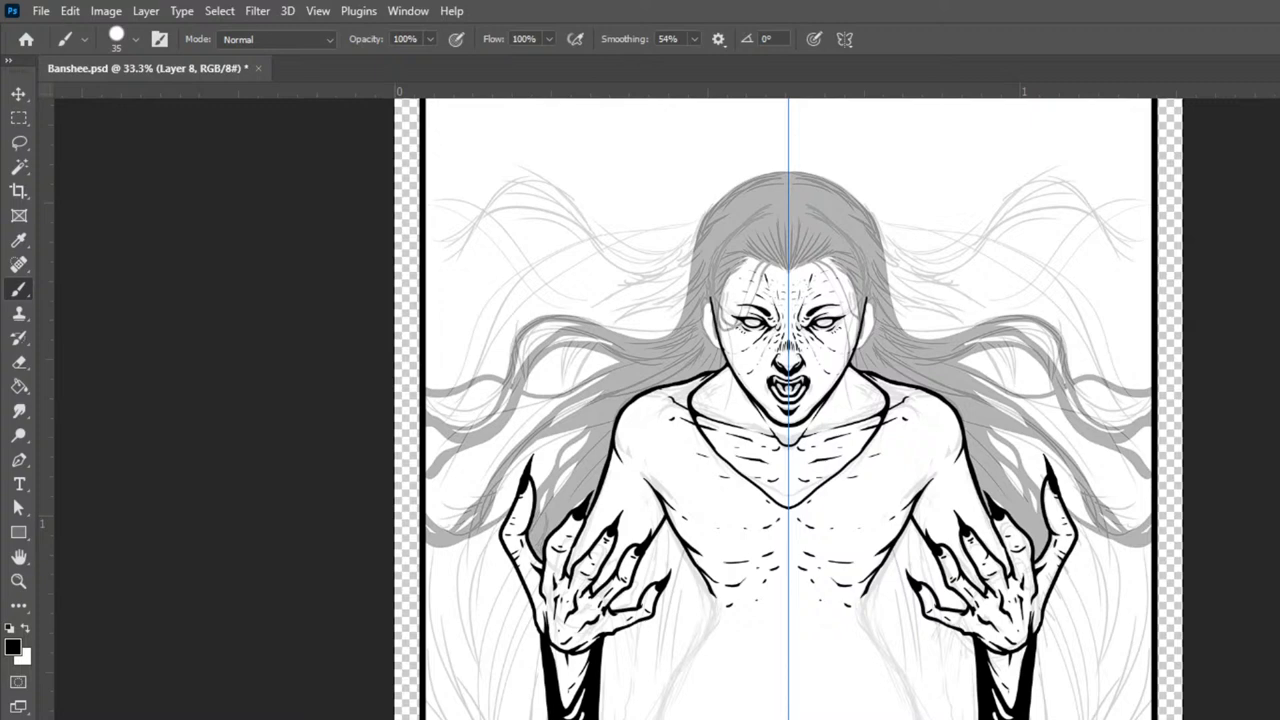
- Change the hair layer's overlay color to the bluish grey #91969f
{"action": "key", "text": "ctrl+"}
{"action": "left_click", "coordinate": [1270, 591]}
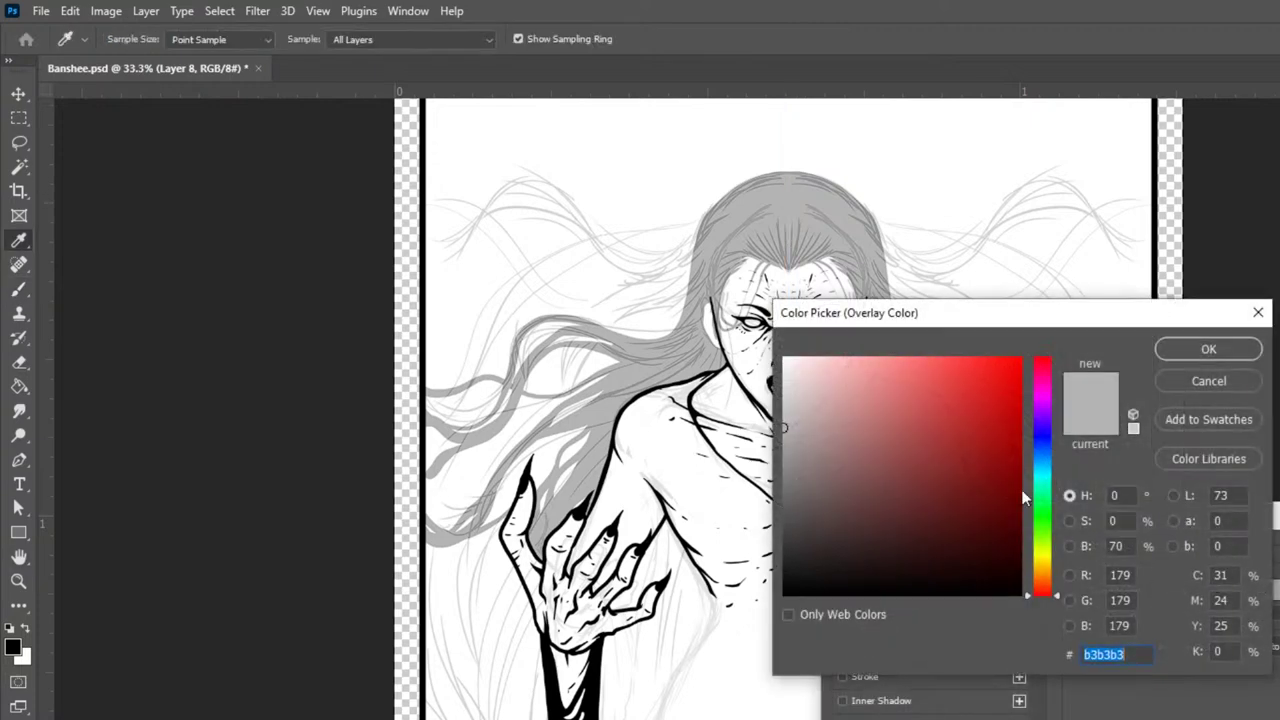
{"action": "left_click", "coordinate": [1041, 448]}
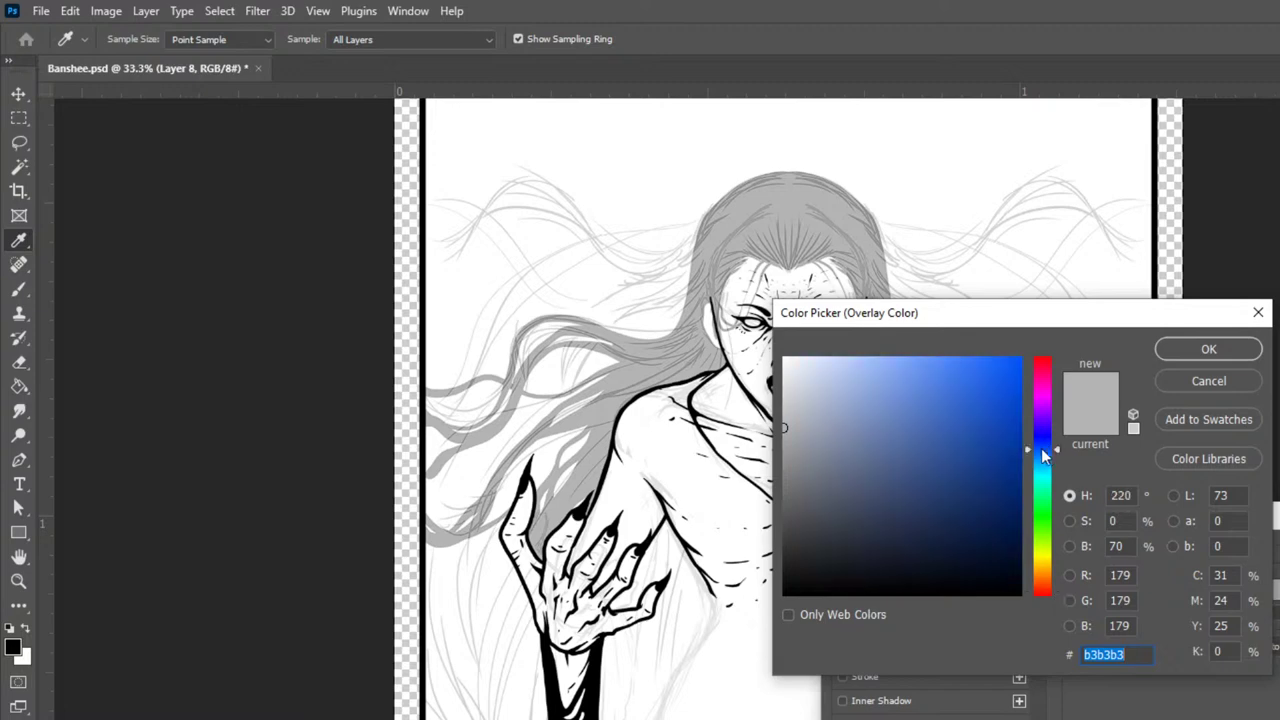
{"action": "left_click", "coordinate": [804, 446]}
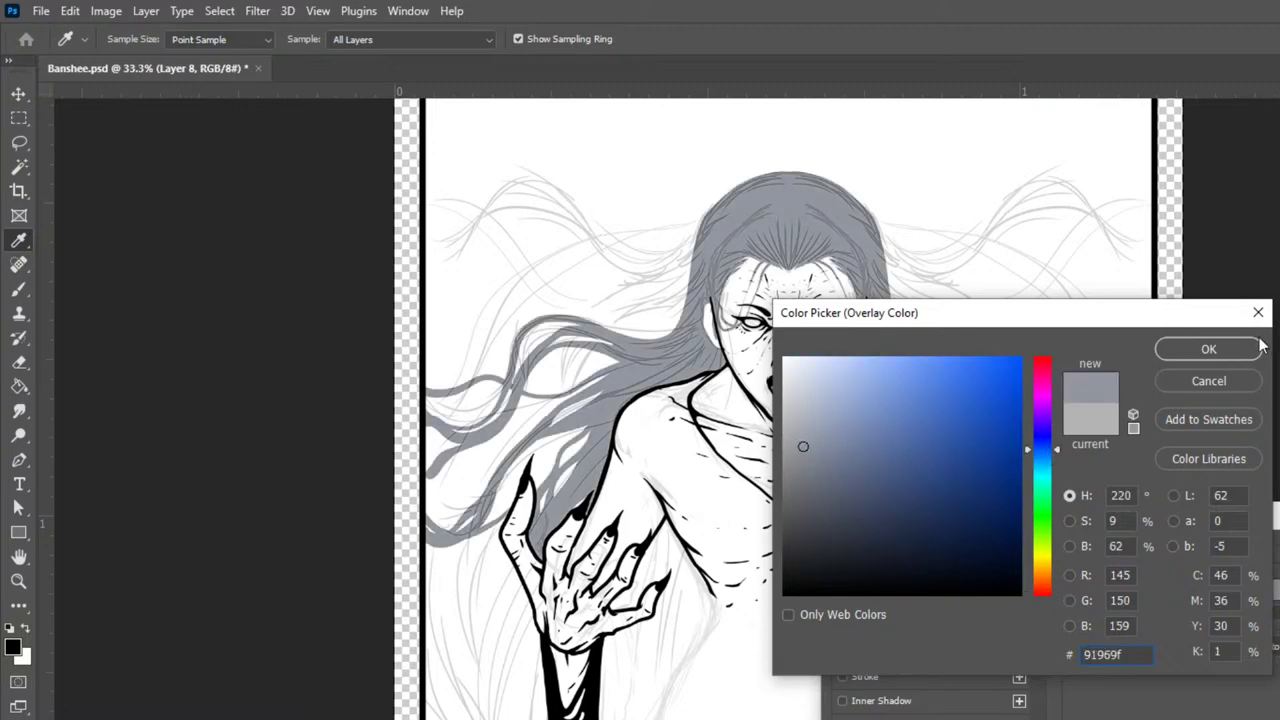
{"action": "left_click", "coordinate": [1208, 348]}
{"action": "key", "text": "Return"}
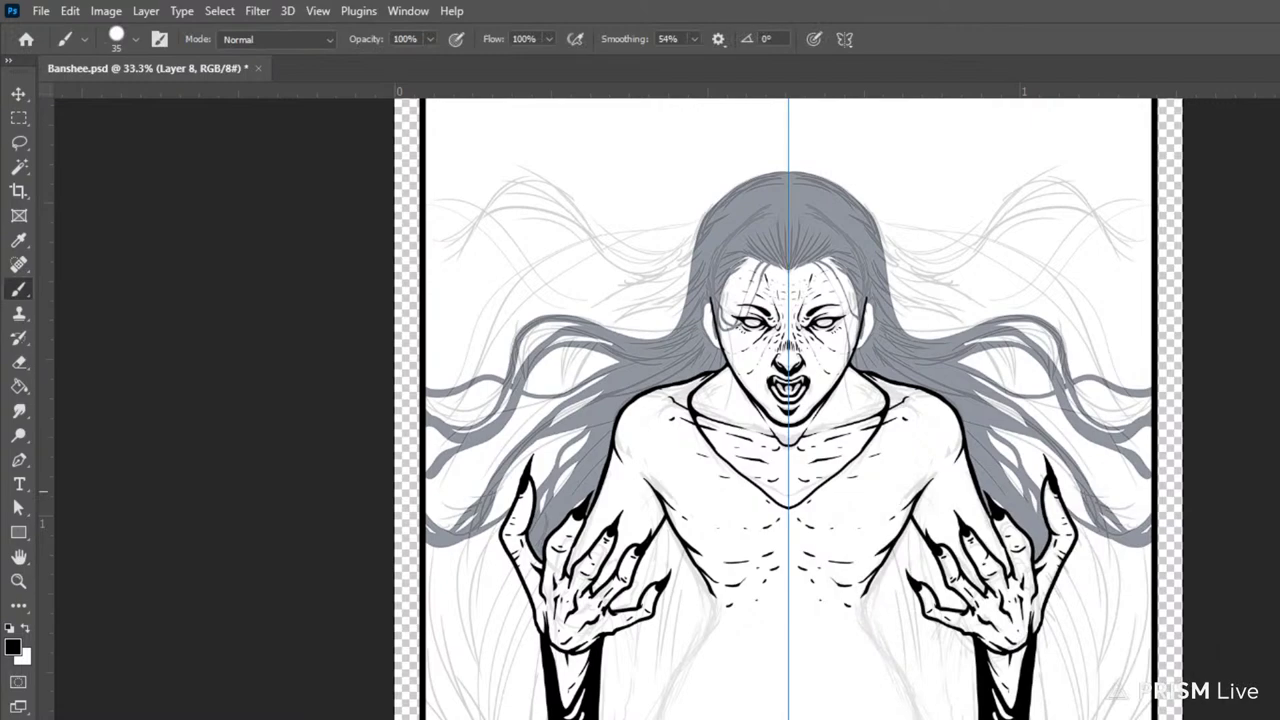
- Examine the recolored hair with the sketched strand lines, both on the whole card and close up around the face
{"action": "key", "text": "ctrl+minus"}
{"action": "key", "text": "ctrl+minus"}
{"action": "key", "text": "ctrl+minus"}
{"action": "key", "text": "ctrl+plus"}
{"action": "key", "text": "ctrl+plus"}
{"action": "key", "text": "ctrl+plus"}
{"action": "key", "text": "ctrl+plus"}
{"action": "key", "text": "ctrl+minus"}
{"action": "key", "text": "ctrl+plus"}
{"action": "key", "text": "ctrl+minus"}
{"action": "key", "text": "ctrl+minus"}
{"action": "key", "text": "ctrl+plus"}
{"action": "key", "text": "ctrl+minus"}
{"action": "key", "text": "ctrl+minus"}
{"action": "key", "text": "ctrl+plus"}
{"action": "key", "text": "ctrl+plus"}
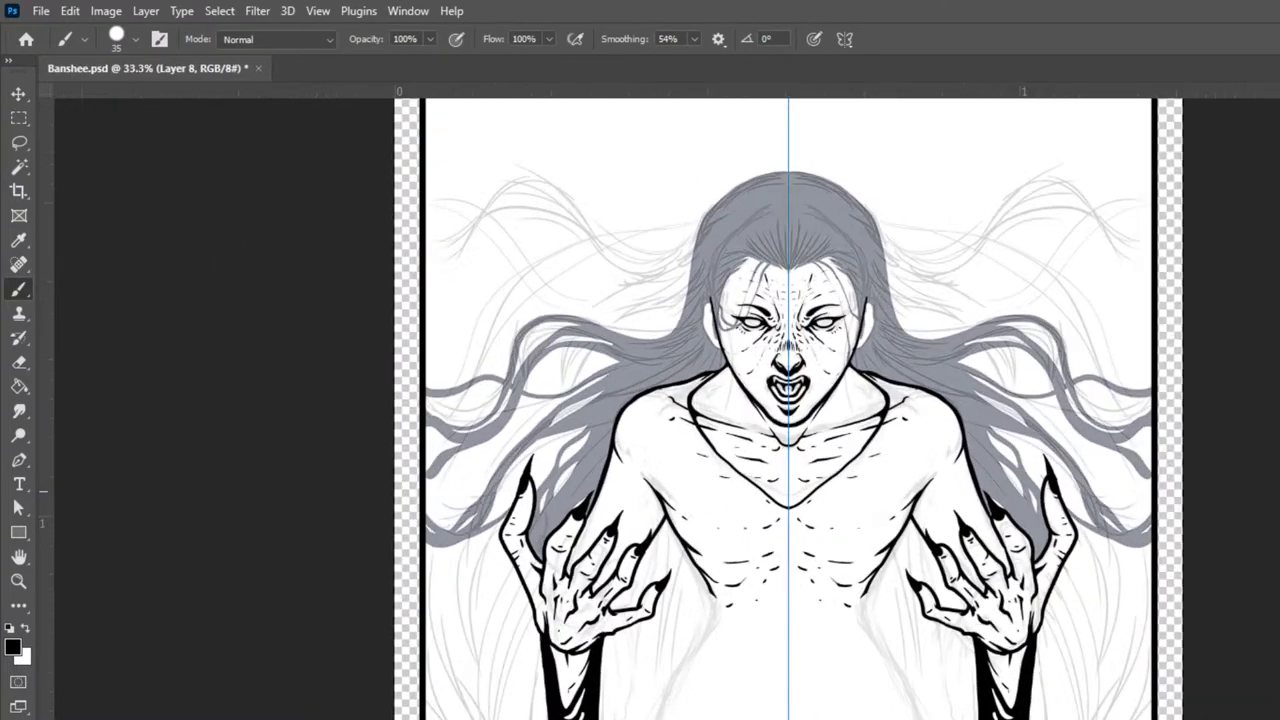
{"action": "key", "text": "ctrl+plus"}
{"action": "key", "text": "ctrl+plus"}
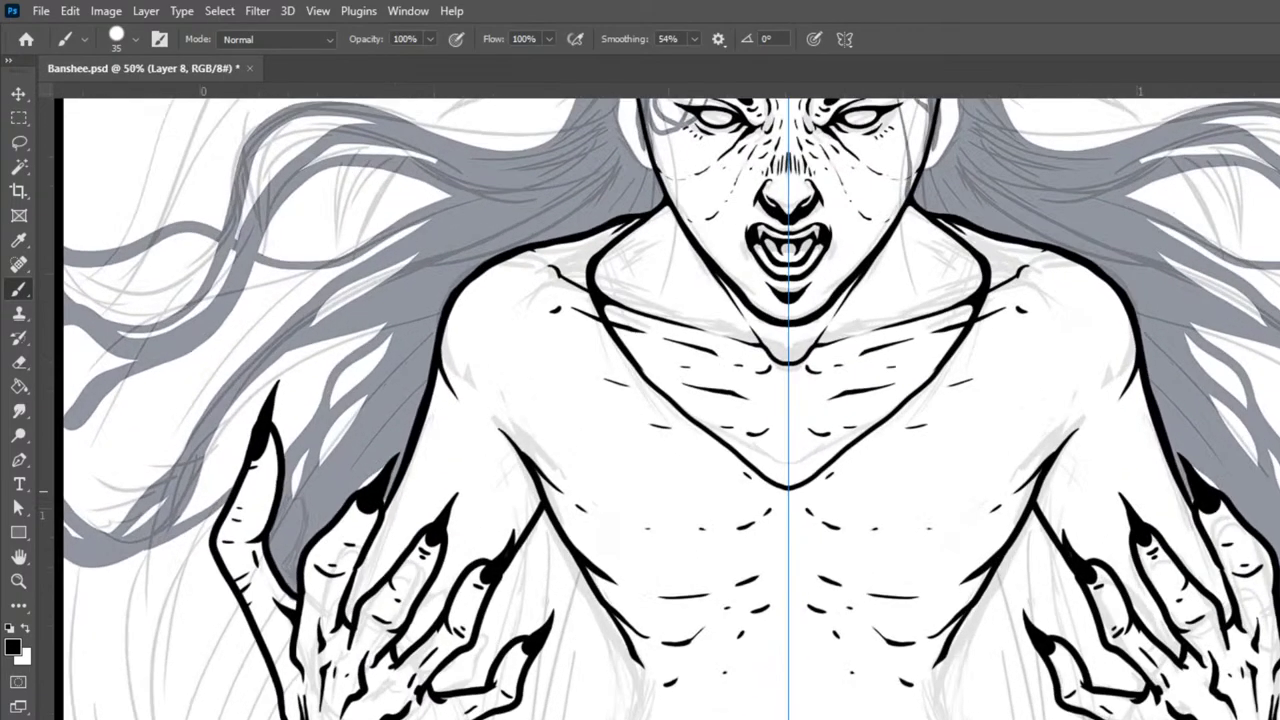
{"action": "key", "text": "ctrl+plus"}
{"action": "key", "text": "ctrl+minus"}
{"action": "key", "text": "ctrl+minus"}
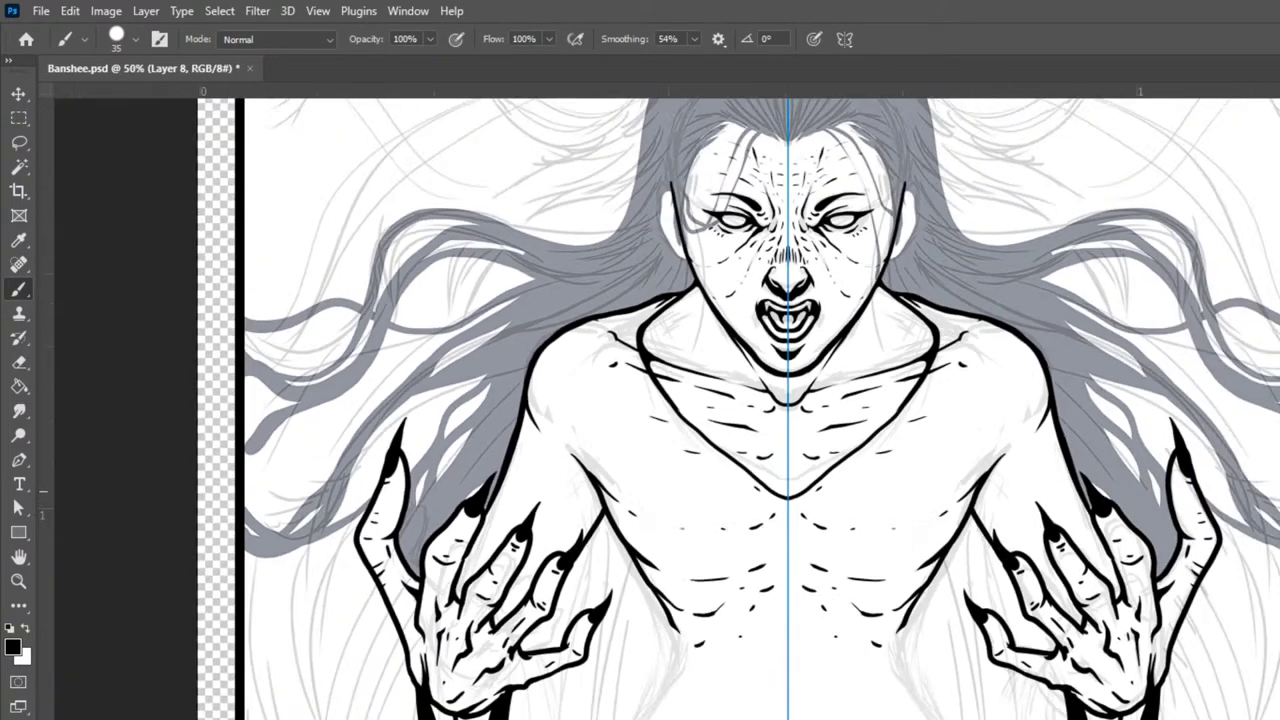
{"action": "key", "text": "ctrl+plus"}
{"action": "key", "text": "ctrl+plus"}
{"action": "left_click_drag", "start_coordinate": [1123, 523], "coordinate": [1221, 719]}
{"action": "scroll", "coordinate": [666, 408], "scroll_direction": "up", "scroll_amount": 3}
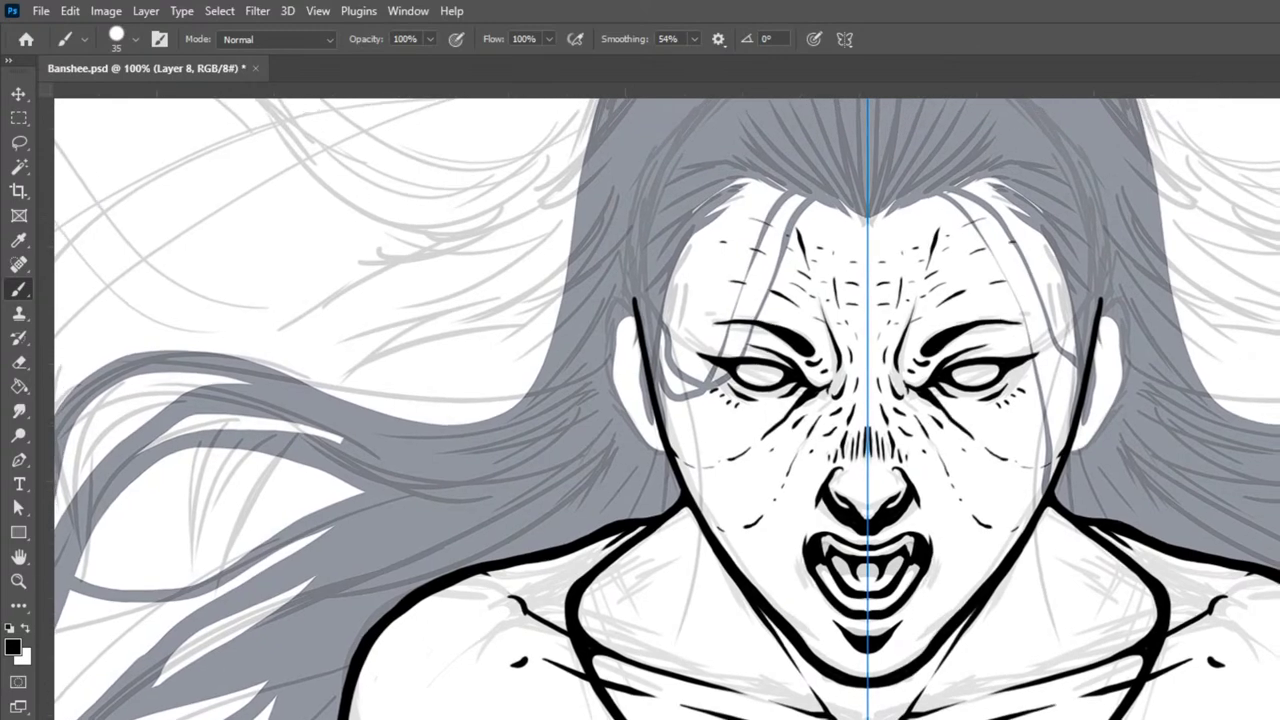
{"action": "key", "text": "ctrl+minus"}
{"action": "key", "text": "ctrl+minus"}
{"action": "key", "text": "ctrl+minus"}
{"action": "key", "text": "ctrl+plus"}
- Paint the hair visible beneath the arm, filling the gaps between the inner fingers and the torso
{"action": "left_click_drag", "start_coordinate": [1191, 611], "coordinate": [1184, 304]}
{"action": "mouse_move", "coordinate": [995, 430]}
{"action": "left_mouse_down"}
{"action": "mouse_move", "coordinate": [1028, 502]}
{"action": "mouse_move", "coordinate": [1028, 478]}
{"action": "left_mouse_up"}
{"action": "left_click_drag", "start_coordinate": [1040, 533], "coordinate": [1068, 558]}
{"action": "left_click_drag", "start_coordinate": [1112, 390], "coordinate": [1140, 407]}
{"action": "mouse_move", "coordinate": [1058, 552]}
{"action": "left_mouse_down"}
{"action": "mouse_move", "coordinate": [1013, 488]}
{"action": "mouse_move", "coordinate": [1045, 548]}
{"action": "left_mouse_up"}
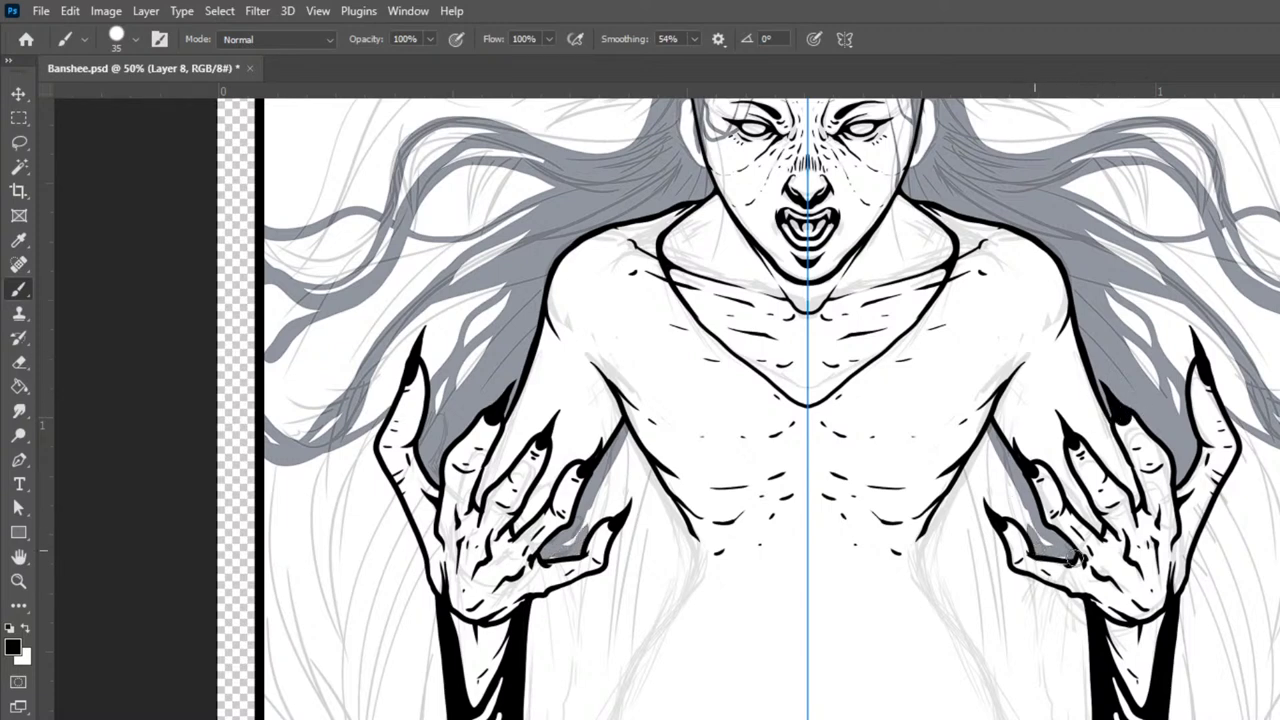
- Fill the hair falling between the waist and forearm down past the hips, enlarging the brush to size 70
{"action": "mouse_move", "coordinate": [1035, 532]}
{"action": "left_mouse_down"}
{"action": "mouse_move", "coordinate": [997, 454]}
{"action": "mouse_move", "coordinate": [1019, 517]}
{"action": "mouse_move", "coordinate": [989, 503]}
{"action": "mouse_move", "coordinate": [1041, 537]}
{"action": "mouse_move", "coordinate": [987, 460]}
{"action": "mouse_move", "coordinate": [984, 427]}
{"action": "mouse_move", "coordinate": [1023, 507]}
{"action": "mouse_move", "coordinate": [980, 434]}
{"action": "mouse_move", "coordinate": [926, 575]}
{"action": "left_mouse_up"}
{"action": "mouse_move", "coordinate": [928, 530]}
{"action": "left_mouse_down"}
{"action": "mouse_move", "coordinate": [940, 597]}
{"action": "mouse_move", "coordinate": [983, 655]}
{"action": "mouse_move", "coordinate": [1005, 718]}
{"action": "left_mouse_up"}
{"action": "mouse_move", "coordinate": [987, 451]}
{"action": "left_mouse_down"}
{"action": "mouse_move", "coordinate": [987, 495]}
{"action": "mouse_move", "coordinate": [1003, 505]}
{"action": "mouse_move", "coordinate": [978, 465]}
{"action": "mouse_move", "coordinate": [990, 443]}
{"action": "mouse_move", "coordinate": [966, 543]}
{"action": "mouse_move", "coordinate": [976, 465]}
{"action": "mouse_move", "coordinate": [953, 513]}
{"action": "mouse_move", "coordinate": [961, 590]}
{"action": "left_mouse_up"}
{"action": "left_click_drag", "start_coordinate": [950, 516], "coordinate": [968, 616]}
{"action": "mouse_move", "coordinate": [936, 580]}
{"action": "left_mouse_down"}
{"action": "mouse_move", "coordinate": [939, 521]}
{"action": "mouse_move", "coordinate": [1034, 694]}
{"action": "mouse_move", "coordinate": [960, 590]}
{"action": "mouse_move", "coordinate": [1012, 682]}
{"action": "left_mouse_up"}
{"action": "left_click_drag", "start_coordinate": [974, 508], "coordinate": [1028, 650]}
{"action": "mouse_move", "coordinate": [990, 565]}
{"action": "left_mouse_down"}
{"action": "mouse_move", "coordinate": [1078, 615]}
{"action": "mouse_move", "coordinate": [1078, 718]}
{"action": "mouse_move", "coordinate": [1016, 718]}
{"action": "mouse_move", "coordinate": [1052, 718]}
{"action": "left_mouse_up"}
{"action": "mouse_move", "coordinate": [1016, 600]}
{"action": "left_mouse_down"}
{"action": "mouse_move", "coordinate": [1064, 684]}
{"action": "mouse_move", "coordinate": [1032, 589]}
{"action": "mouse_move", "coordinate": [1075, 696]}
{"action": "mouse_move", "coordinate": [1070, 640]}
{"action": "left_mouse_up"}
{"action": "key", "text": "ctrl+minus"}
{"action": "key", "text": "ctrl+minus"}
{"action": "key", "text": "ctrl+minus"}
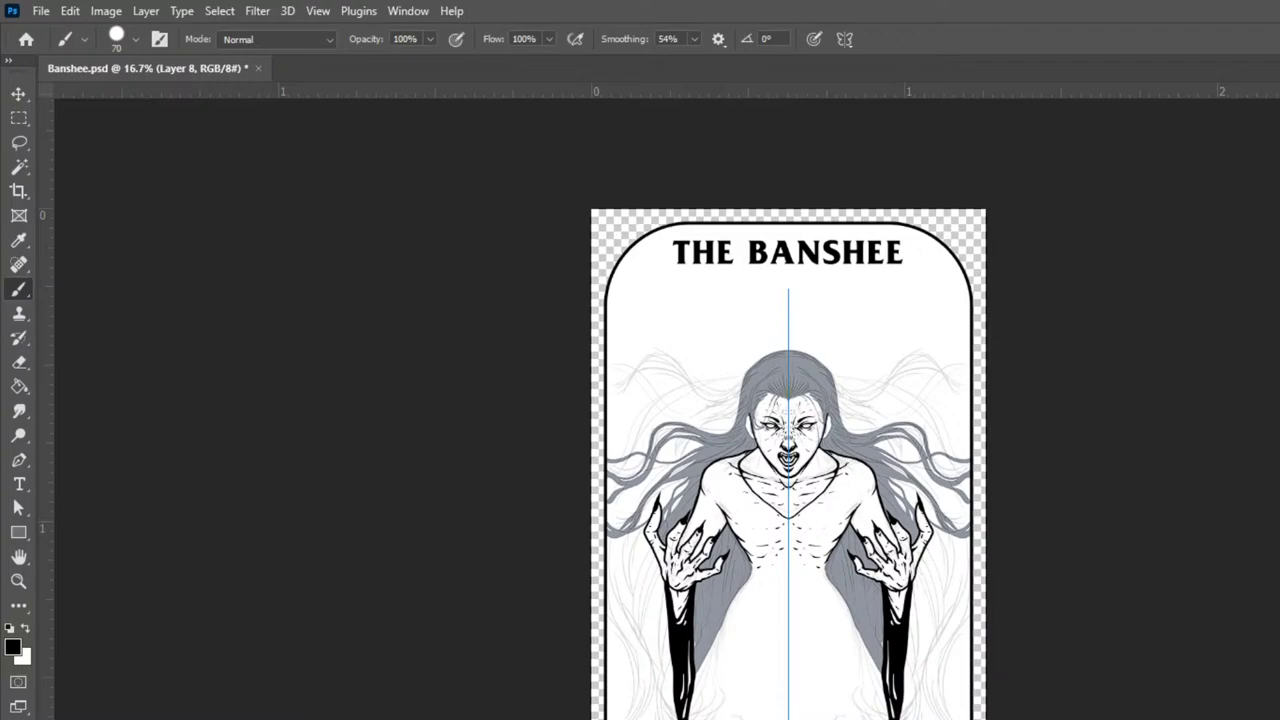
- Paint wavy hair strands sweeping from behind the outermost fingers down to the card's side borders, using a size 35 brush
{"action": "key", "text": "ctrl+plus"}
{"action": "key", "text": "ctrl+plus"}
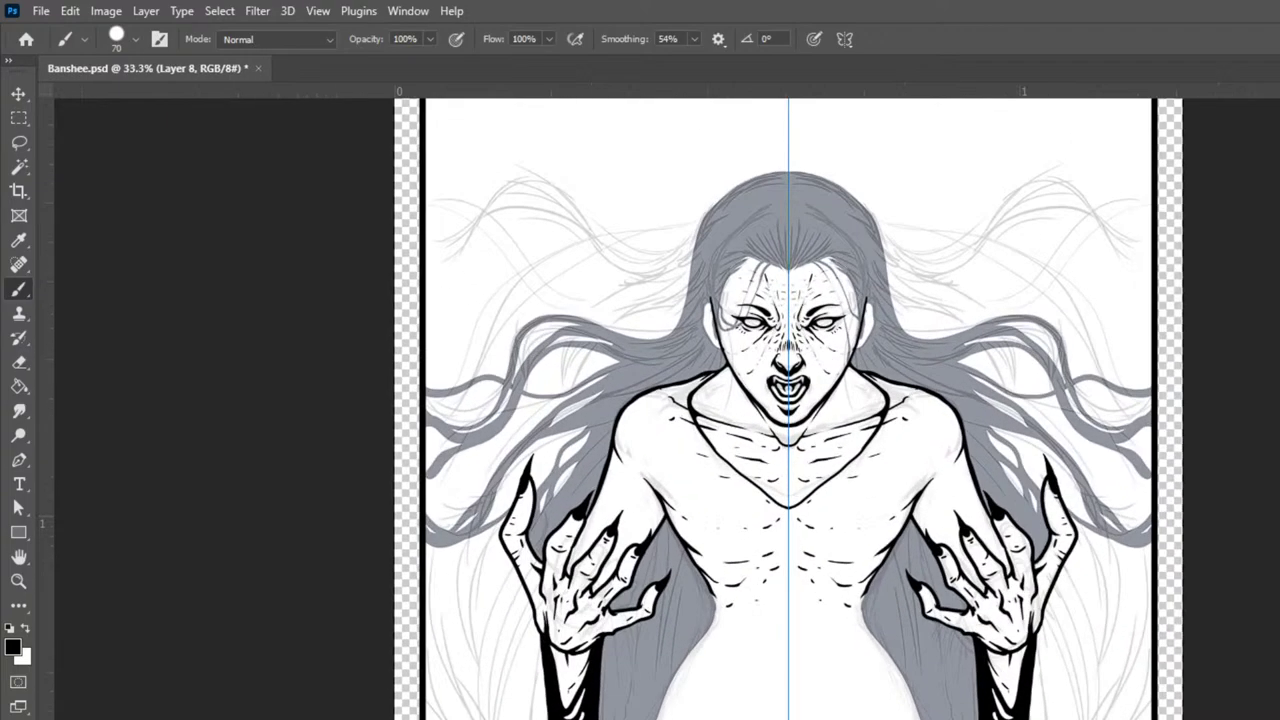
{"action": "key", "text": "ctrl+plus"}
{"action": "key", "text": "ctrl+minus"}
{"action": "key", "text": "ctrl+minus"}
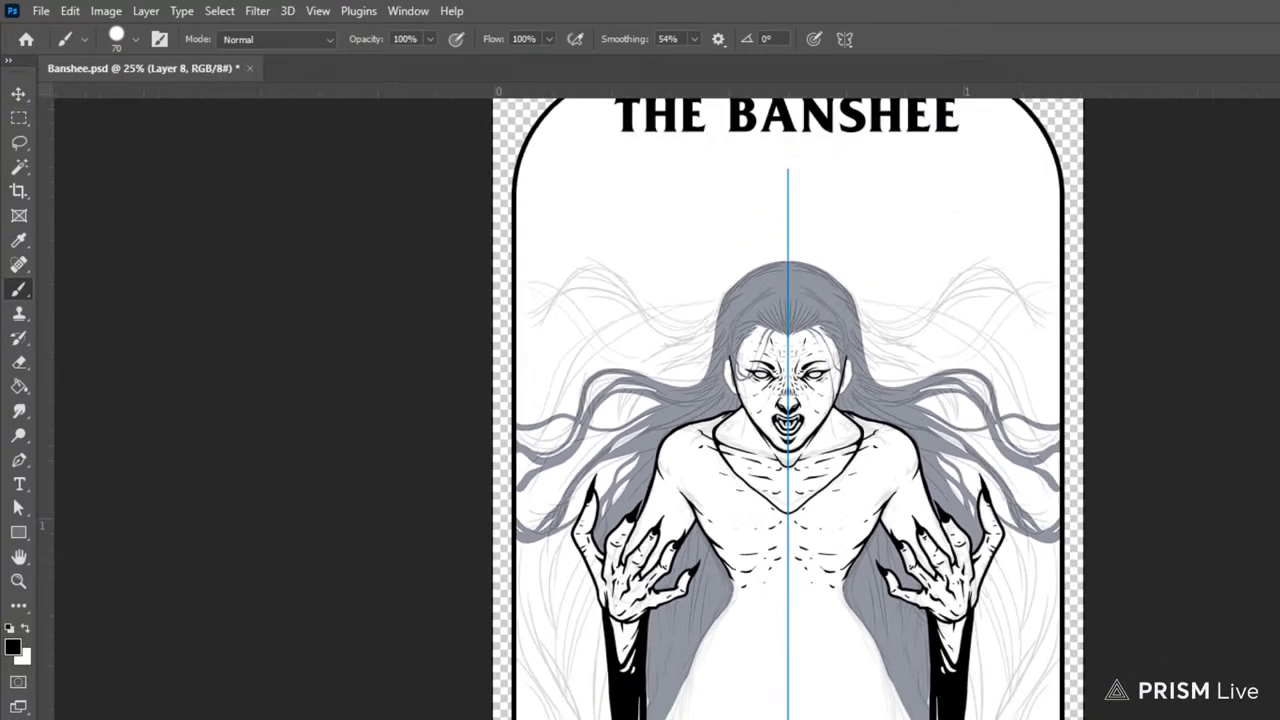
{"action": "key", "text": "ctrl+plus"}
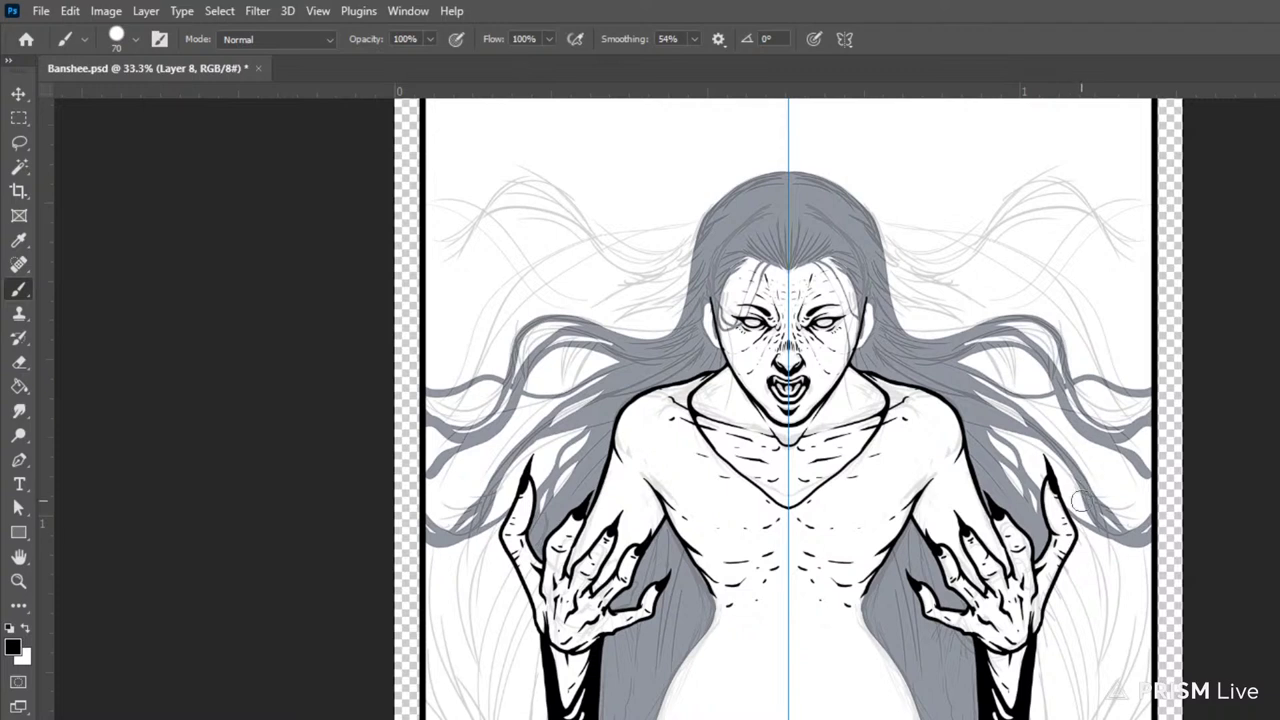
{"action": "key", "text": "bracketright"}
{"action": "key", "text": "bracketright"}
{"action": "key", "text": "bracketleft"}
{"action": "key", "text": "bracketleft"}
{"action": "key", "text": "bracketleft"}
{"action": "mouse_move", "coordinate": [1068, 516]}
{"action": "left_mouse_down"}
{"action": "mouse_move", "coordinate": [1144, 617]}
{"action": "mouse_move", "coordinate": [1158, 672]}
{"action": "left_mouse_up"}
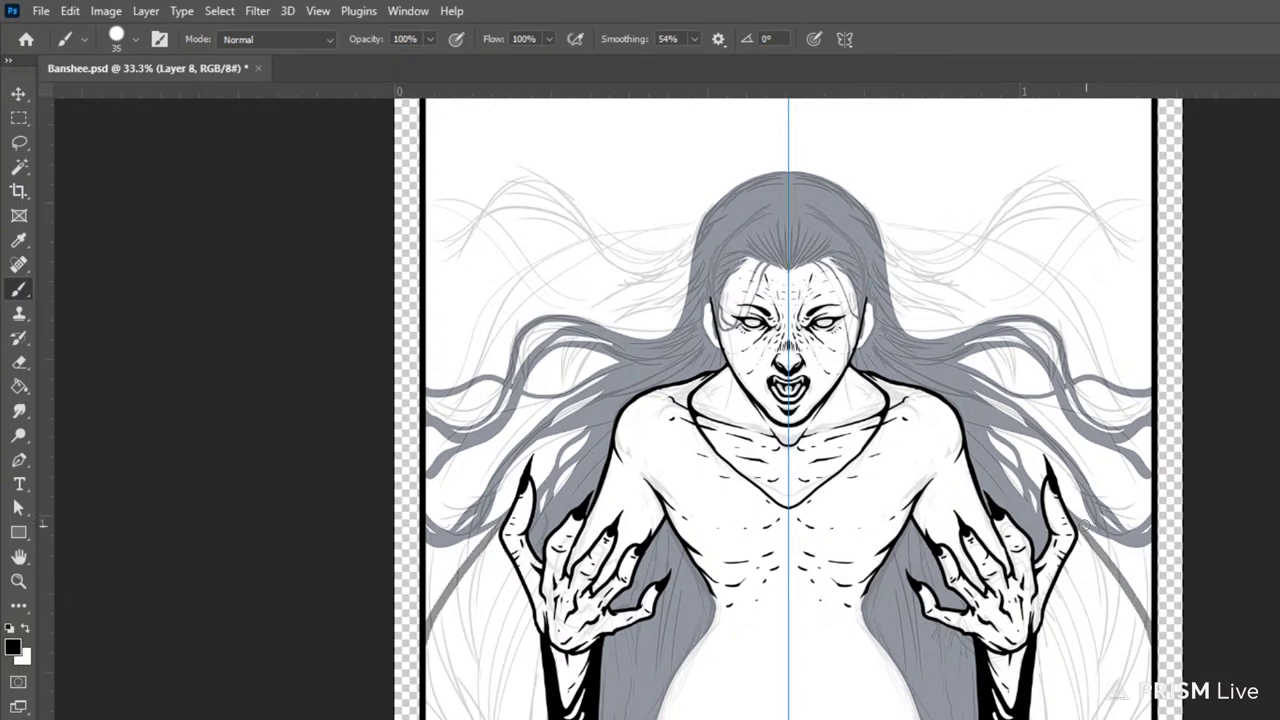
{"action": "left_click_drag", "start_coordinate": [1111, 556], "coordinate": [1142, 585]}
{"action": "mouse_move", "coordinate": [1084, 522]}
{"action": "left_mouse_down"}
{"action": "mouse_move", "coordinate": [1150, 597]}
{"action": "mouse_move", "coordinate": [1162, 668]}
{"action": "left_mouse_up"}
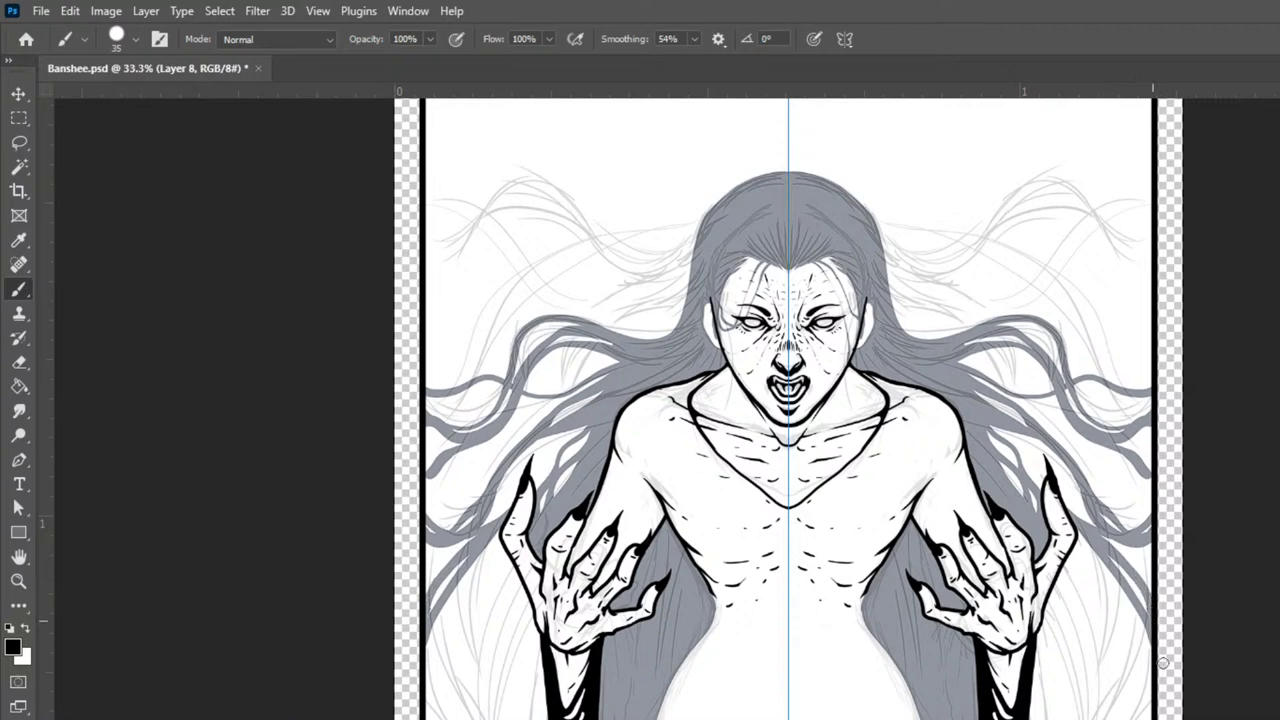
- Block in the hair along the outer contour of the hand, from the outermost finger down to the wrist
{"action": "left_click_drag", "start_coordinate": [1078, 546], "coordinate": [1036, 652]}
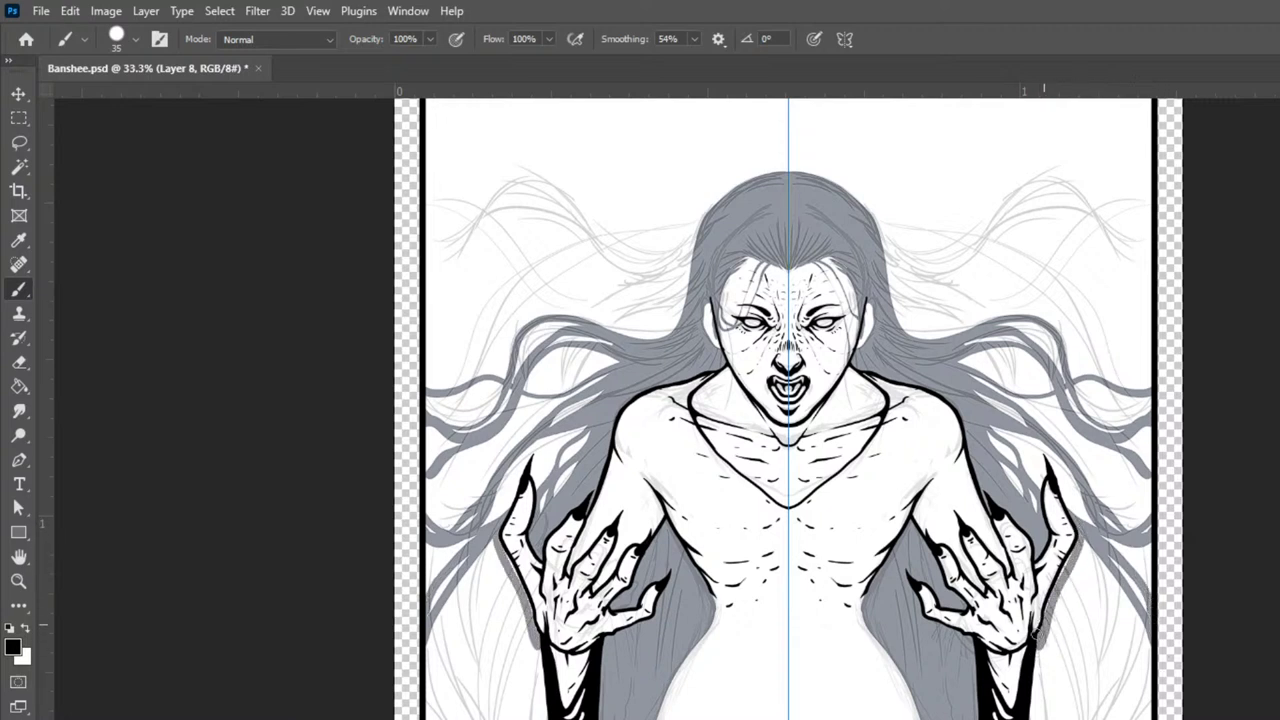
- Paint long wavy grey hair strands hanging outside both hands with mirrored brush strokes at size 45
{"action": "key", "text": "space"}
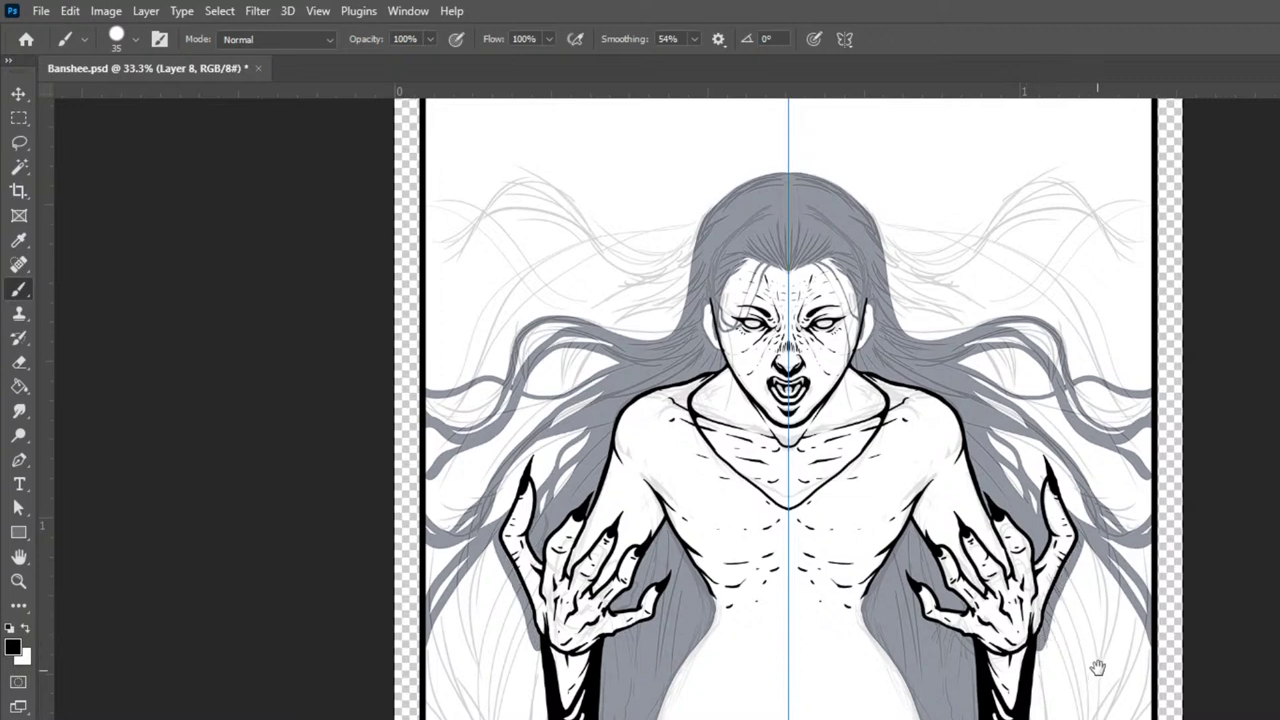
{"action": "left_click_drag", "start_coordinate": [1097, 669], "coordinate": [1119, 589]}
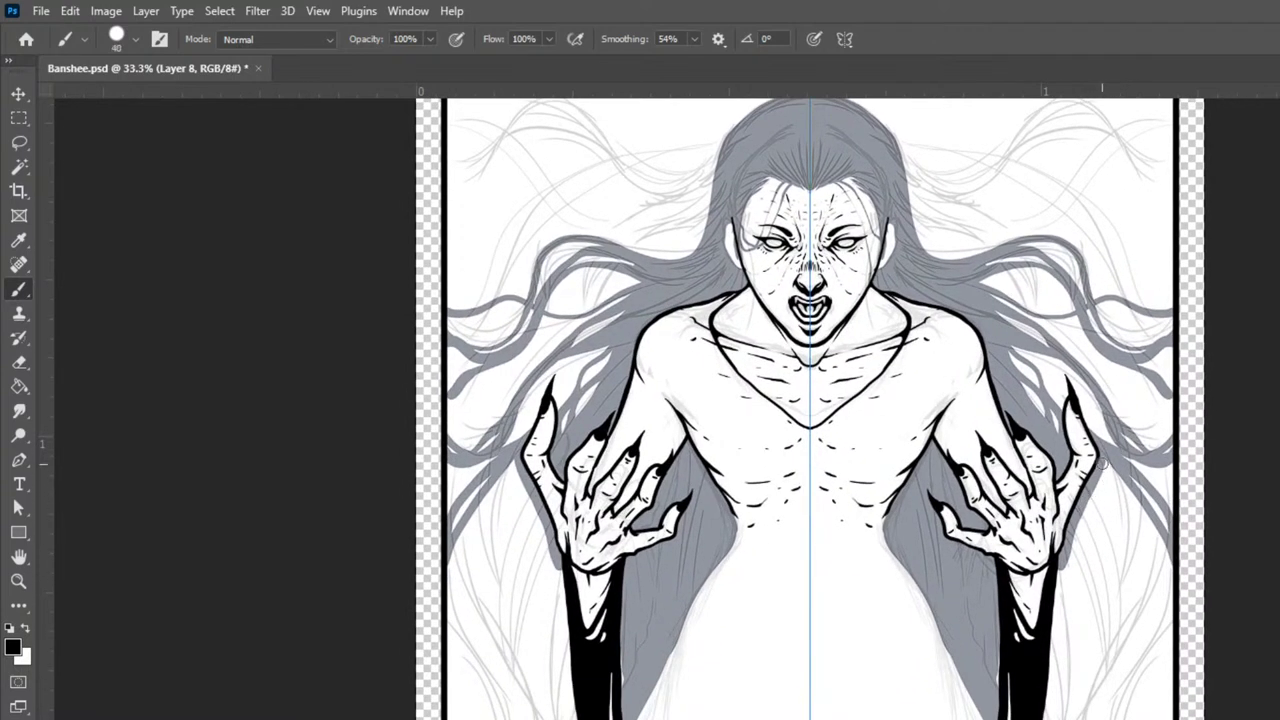
{"action": "mouse_move", "coordinate": [1102, 452]}
{"action": "left_mouse_down"}
{"action": "mouse_move", "coordinate": [1117, 596]}
{"action": "mouse_move", "coordinate": [1070, 719]}
{"action": "left_mouse_up"}
{"action": "mouse_move", "coordinate": [1104, 464]}
{"action": "left_mouse_down"}
{"action": "mouse_move", "coordinate": [1132, 596]}
{"action": "mouse_move", "coordinate": [1098, 716]}
{"action": "left_mouse_up"}
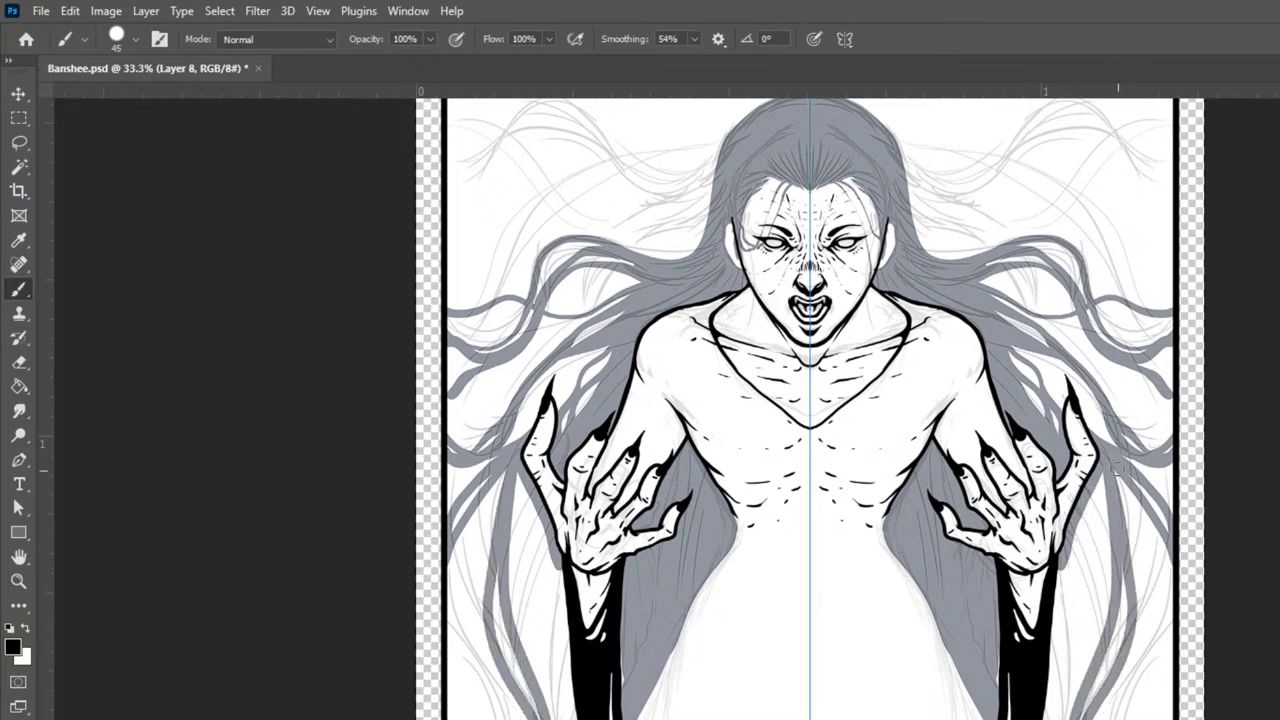
{"action": "mouse_move", "coordinate": [1125, 488]}
{"action": "left_mouse_down"}
{"action": "mouse_move", "coordinate": [1148, 541]}
{"action": "mouse_move", "coordinate": [1130, 653]}
{"action": "mouse_move", "coordinate": [1125, 488]}
{"action": "mouse_move", "coordinate": [1138, 566]}
{"action": "left_mouse_up"}
{"action": "mouse_move", "coordinate": [1145, 506]}
{"action": "left_mouse_down"}
{"action": "mouse_move", "coordinate": [1155, 595]}
{"action": "mouse_move", "coordinate": [1140, 652]}
{"action": "mouse_move", "coordinate": [1116, 667]}
{"action": "left_mouse_up"}
{"action": "mouse_move", "coordinate": [1152, 550]}
{"action": "left_mouse_down"}
{"action": "mouse_move", "coordinate": [1137, 650]}
{"action": "mouse_move", "coordinate": [1108, 690]}
{"action": "left_mouse_up"}
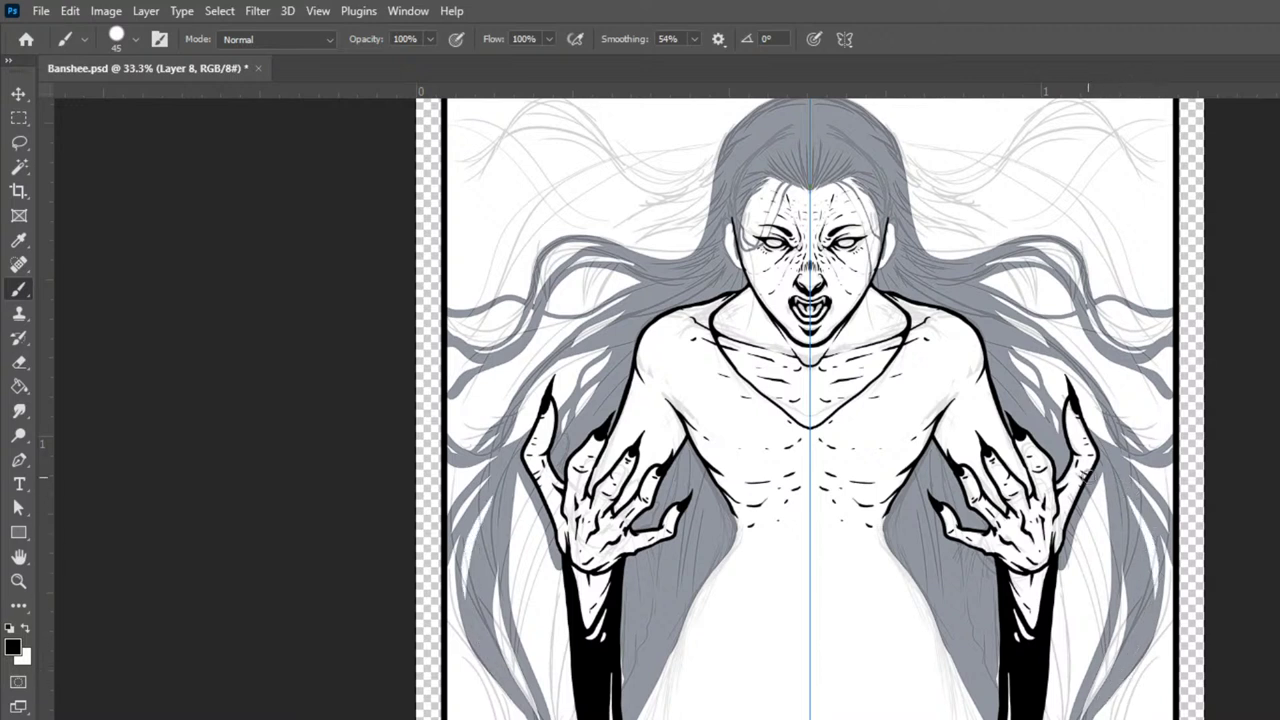
- Fill the hair between the hands and the outer strands with grey, leaving narrow white gaps
{"action": "left_click_drag", "start_coordinate": [1097, 474], "coordinate": [1098, 528]}
{"action": "mouse_move", "coordinate": [1103, 605]}
{"action": "left_mouse_down"}
{"action": "mouse_move", "coordinate": [1072, 692]}
{"action": "mouse_move", "coordinate": [1053, 678]}
{"action": "mouse_move", "coordinate": [1066, 565]}
{"action": "left_mouse_up"}
{"action": "mouse_move", "coordinate": [1088, 490]}
{"action": "left_mouse_down"}
{"action": "mouse_move", "coordinate": [1052, 706]}
{"action": "mouse_move", "coordinate": [1087, 522]}
{"action": "mouse_move", "coordinate": [1080, 662]}
{"action": "left_mouse_up"}
{"action": "left_click_drag", "start_coordinate": [1100, 555], "coordinate": [1067, 713]}
{"action": "left_click_drag", "start_coordinate": [1090, 520], "coordinate": [1062, 686]}
{"action": "left_click_drag", "start_coordinate": [1090, 488], "coordinate": [1058, 647]}
{"action": "left_click_drag", "start_coordinate": [1070, 554], "coordinate": [1044, 719]}
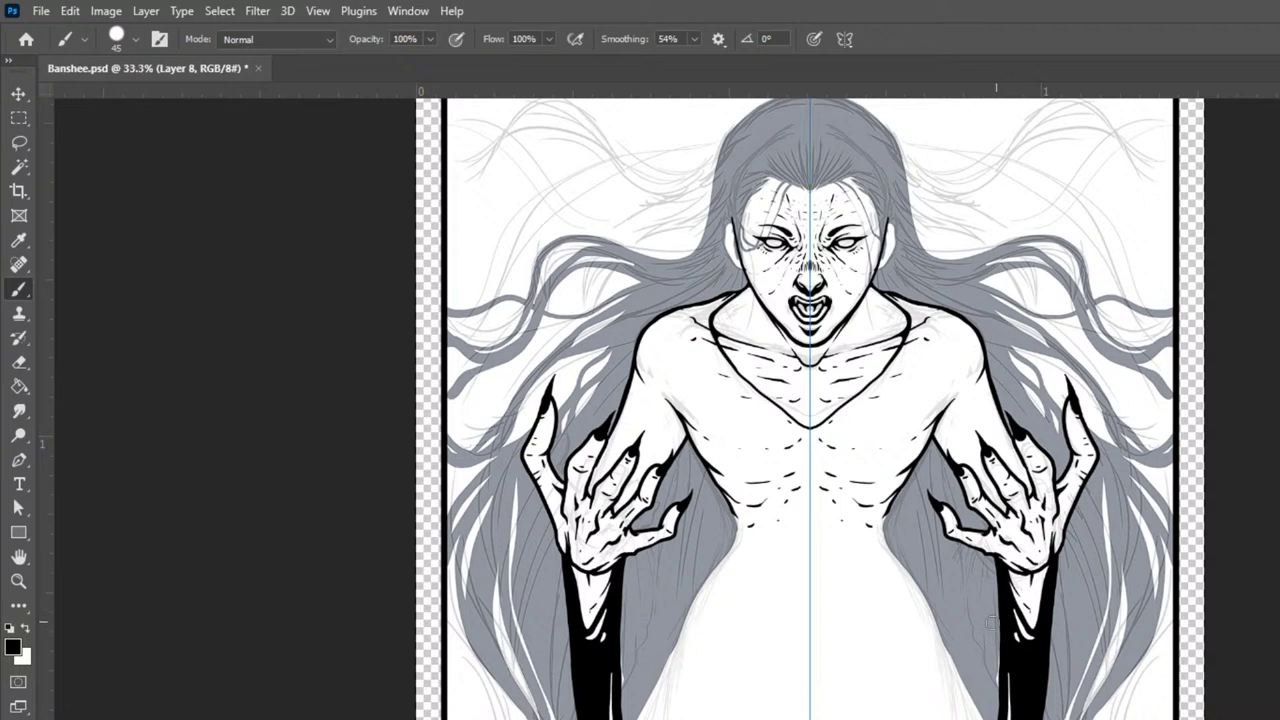
- Reduce the brush size to 30 and duplicate the hair layer, keeping Layer 8 active for painting
{"action": "key", "text": "bracketleft"}
{"action": "key", "text": "bracketleft"}
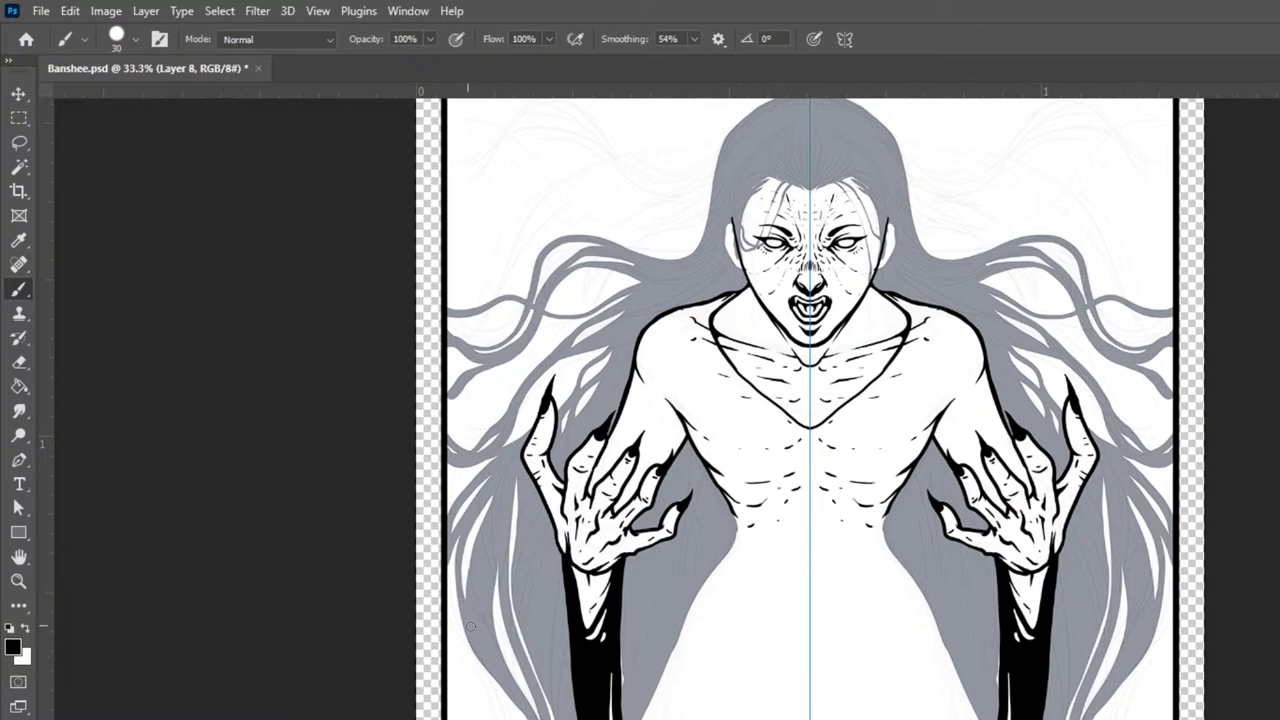
{"action": "scroll", "coordinate": [1117, 699], "scroll_direction": "up", "scroll_amount": 5}
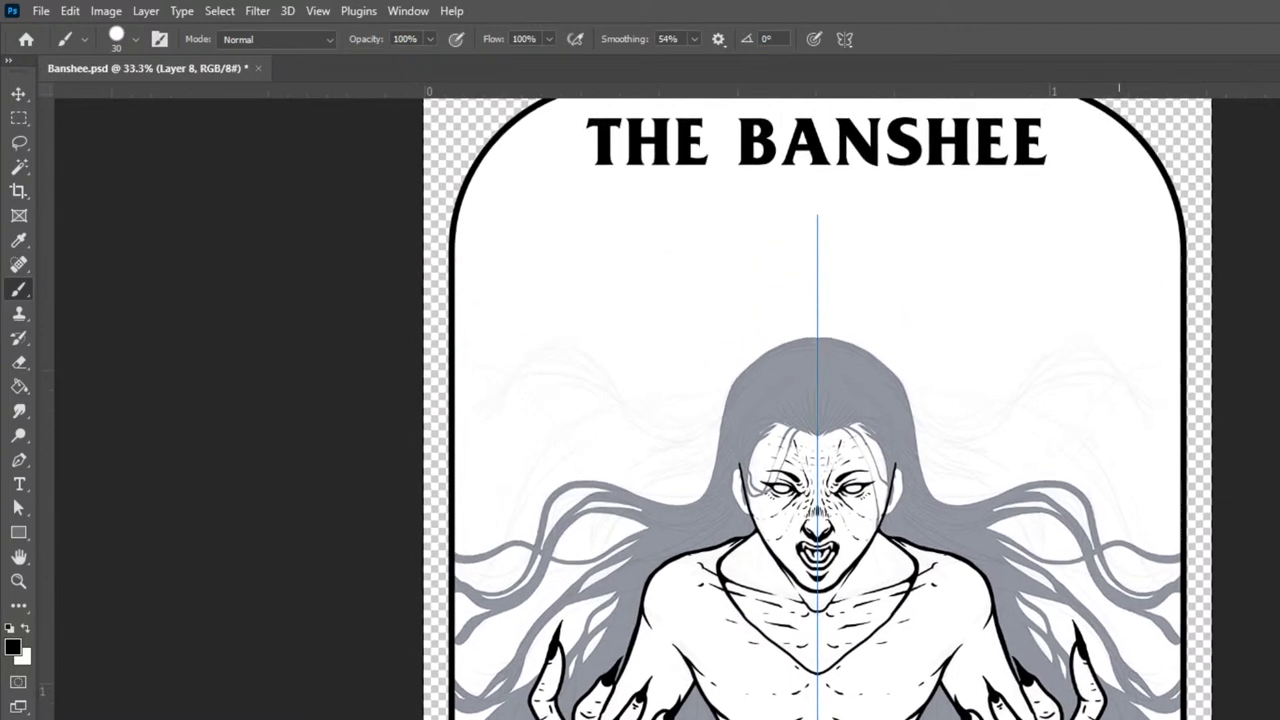
{"action": "scroll", "coordinate": [821, 402], "scroll_direction": "right", "scroll_amount": 1}
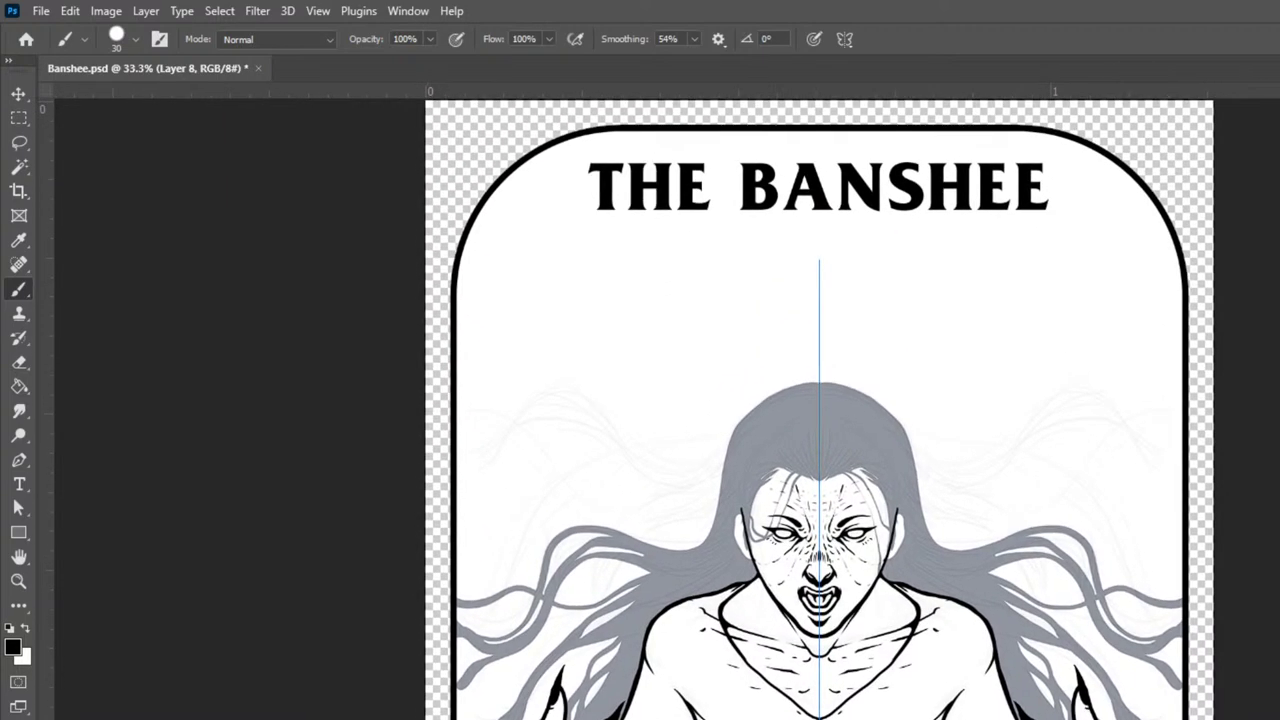
{"action": "key", "text": "ctrl+j"}
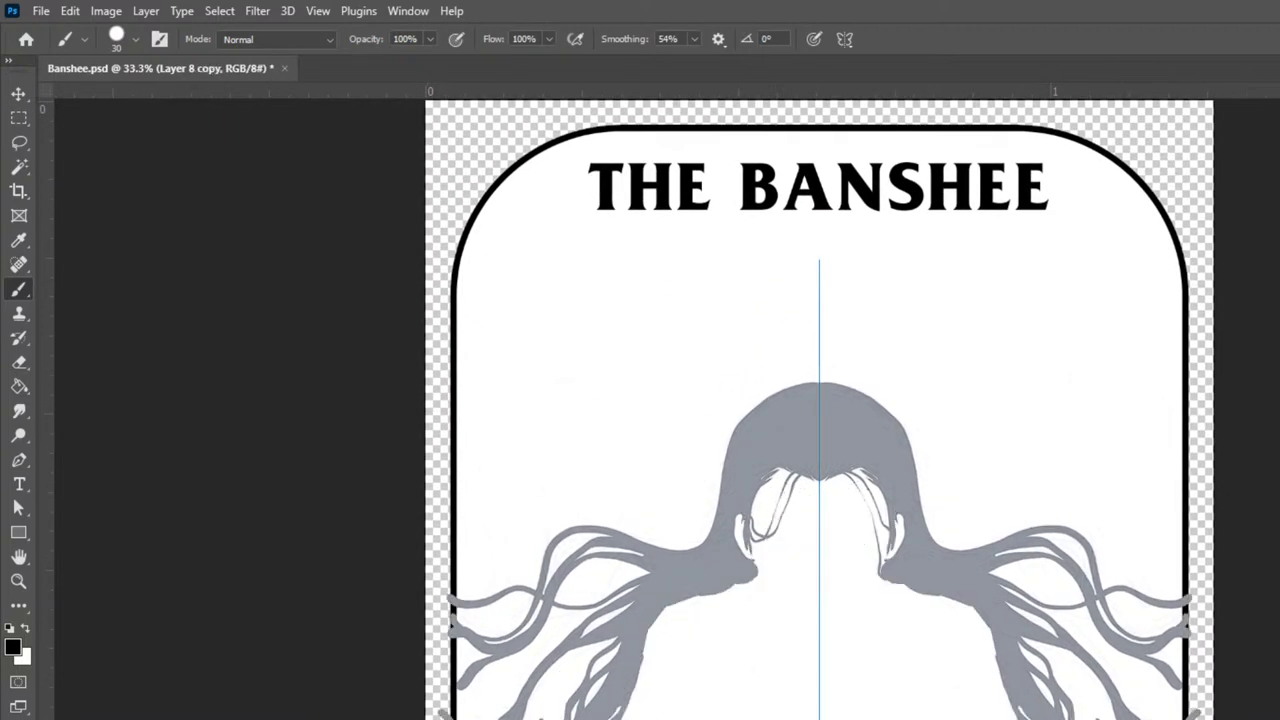
{"action": "key", "text": "ctrl+z"}
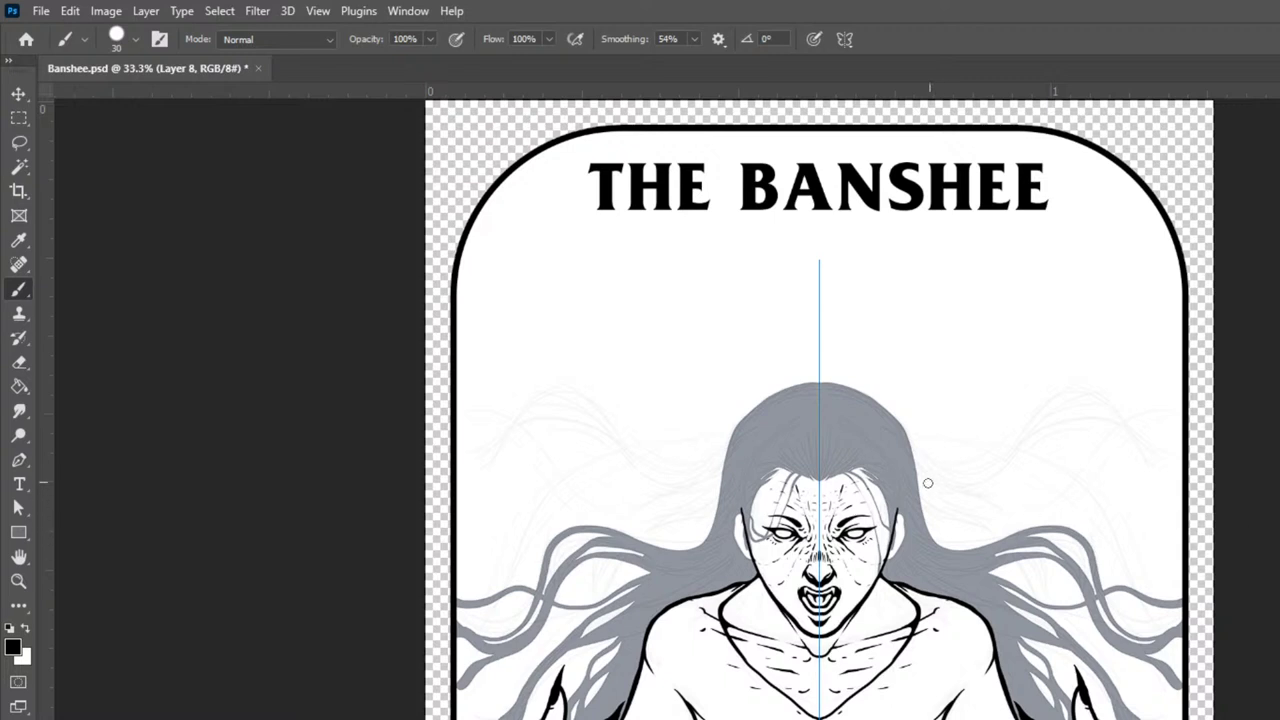
- Paint the first lighter hair strands on Layer 8 flowing outward from the head, enlarging the brush to 50
{"action": "mouse_move", "coordinate": [928, 524]}
{"action": "left_mouse_down"}
{"action": "mouse_move", "coordinate": [1000, 558]}
{"action": "mouse_move", "coordinate": [1050, 635]}
{"action": "mouse_move", "coordinate": [1075, 649]}
{"action": "mouse_move", "coordinate": [1158, 631]}
{"action": "mouse_move", "coordinate": [1204, 648]}
{"action": "left_mouse_up"}
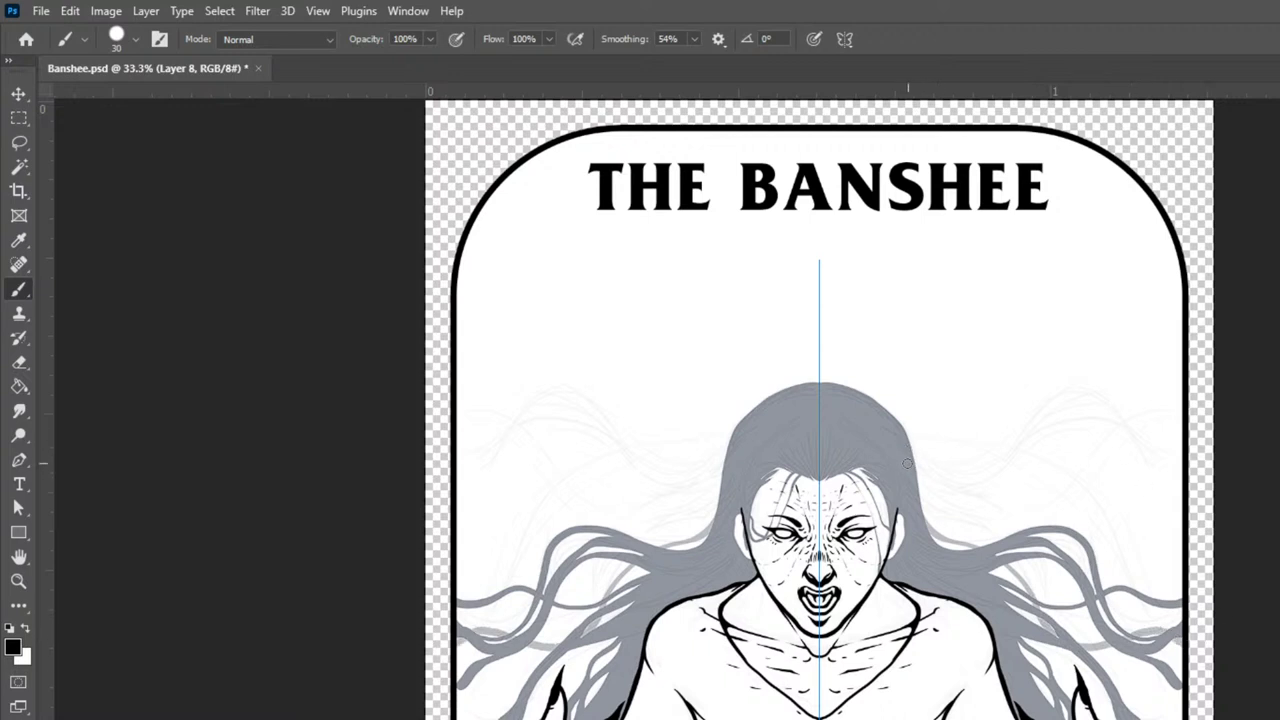
{"action": "mouse_move", "coordinate": [912, 495]}
{"action": "left_mouse_down"}
{"action": "mouse_move", "coordinate": [943, 523]}
{"action": "mouse_move", "coordinate": [984, 530]}
{"action": "mouse_move", "coordinate": [1045, 484]}
{"action": "mouse_move", "coordinate": [1091, 420]}
{"action": "mouse_move", "coordinate": [1160, 440]}
{"action": "left_mouse_up"}
{"action": "key", "text": "ctrl+z"}
{"action": "key", "text": "bracketright"}
{"action": "key", "text": "bracketright"}
{"action": "mouse_move", "coordinate": [925, 508]}
{"action": "left_mouse_down"}
{"action": "mouse_move", "coordinate": [1002, 559]}
{"action": "mouse_move", "coordinate": [1053, 550]}
{"action": "mouse_move", "coordinate": [1075, 518]}
{"action": "mouse_move", "coordinate": [1097, 517]}
{"action": "mouse_move", "coordinate": [1150, 557]}
{"action": "mouse_move", "coordinate": [1187, 528]}
{"action": "mouse_move", "coordinate": [1220, 543]}
{"action": "left_mouse_up"}
{"action": "mouse_move", "coordinate": [722, 466]}
{"action": "left_mouse_down"}
{"action": "mouse_move", "coordinate": [703, 499]}
{"action": "mouse_move", "coordinate": [640, 528]}
{"action": "mouse_move", "coordinate": [545, 499]}
{"action": "mouse_move", "coordinate": [502, 472]}
{"action": "mouse_move", "coordinate": [494, 446]}
{"action": "mouse_move", "coordinate": [462, 448]}
{"action": "mouse_move", "coordinate": [449, 416]}
{"action": "mouse_move", "coordinate": [527, 505]}
{"action": "mouse_move", "coordinate": [714, 535]}
{"action": "left_mouse_up"}
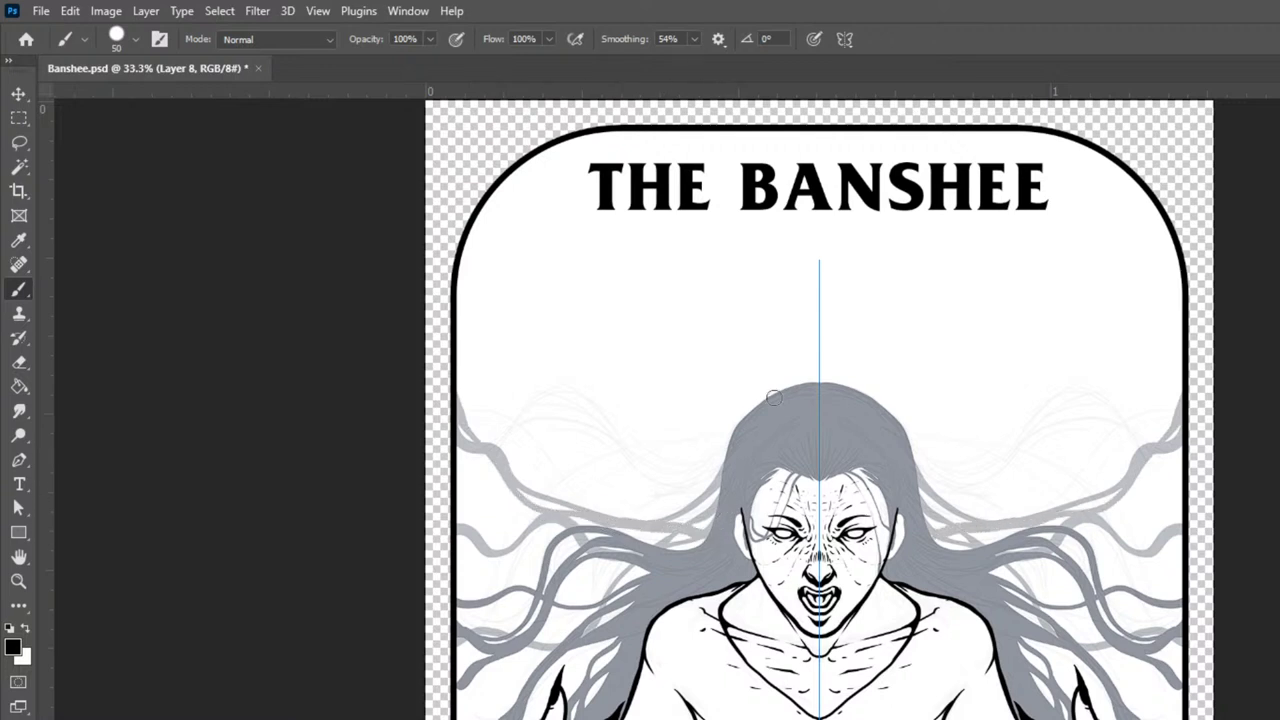
- Add more light grey wavy strands behind the main hair, reaching from the head and shoulders to the card border
{"action": "mouse_move", "coordinate": [927, 503]}
{"action": "left_mouse_down"}
{"action": "mouse_move", "coordinate": [950, 546]}
{"action": "mouse_move", "coordinate": [1093, 625]}
{"action": "mouse_move", "coordinate": [1104, 656]}
{"action": "mouse_move", "coordinate": [1185, 708]}
{"action": "left_mouse_up"}
{"action": "mouse_move", "coordinate": [1032, 662]}
{"action": "left_mouse_down"}
{"action": "mouse_move", "coordinate": [1070, 680]}
{"action": "mouse_move", "coordinate": [1130, 662]}
{"action": "mouse_move", "coordinate": [1178, 575]}
{"action": "left_mouse_up"}
{"action": "mouse_move", "coordinate": [1018, 566]}
{"action": "left_mouse_down"}
{"action": "mouse_move", "coordinate": [1143, 577]}
{"action": "mouse_move", "coordinate": [1185, 512]}
{"action": "left_mouse_up"}
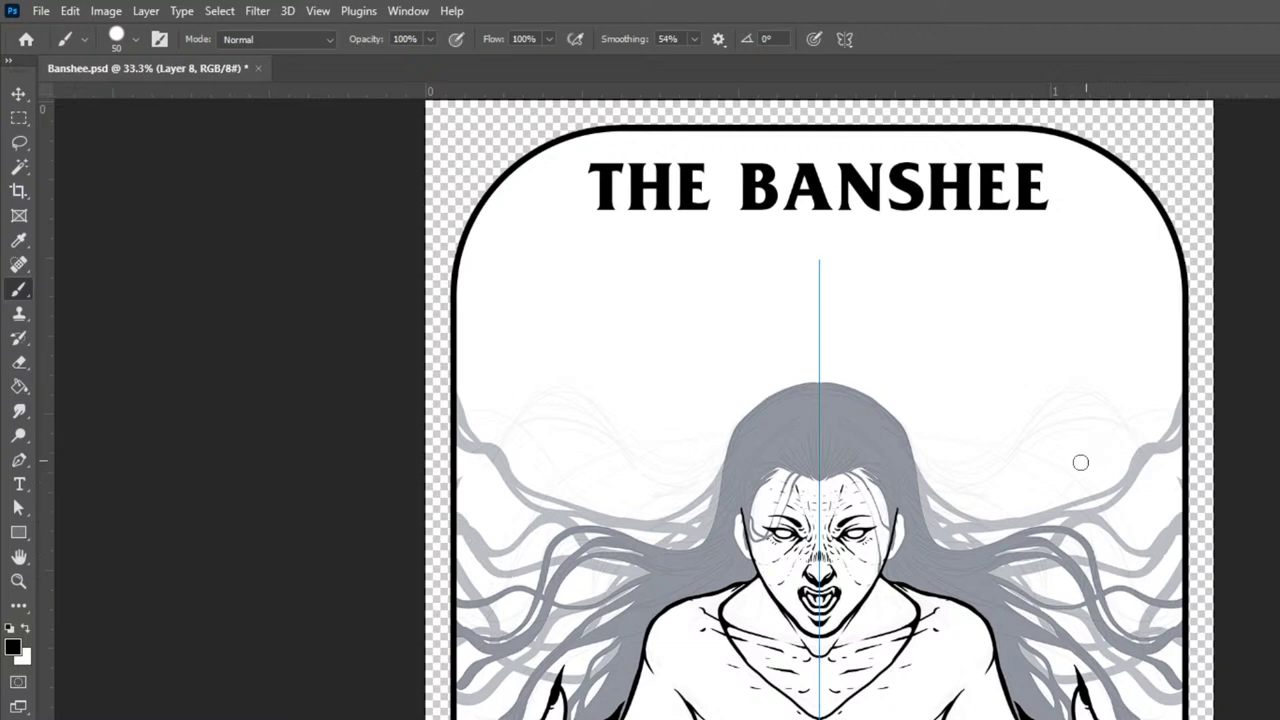
{"action": "mouse_move", "coordinate": [718, 466]}
{"action": "left_mouse_down"}
{"action": "mouse_move", "coordinate": [685, 488]}
{"action": "mouse_move", "coordinate": [543, 489]}
{"action": "mouse_move", "coordinate": [506, 510]}
{"action": "mouse_move", "coordinate": [458, 486]}
{"action": "left_mouse_up"}
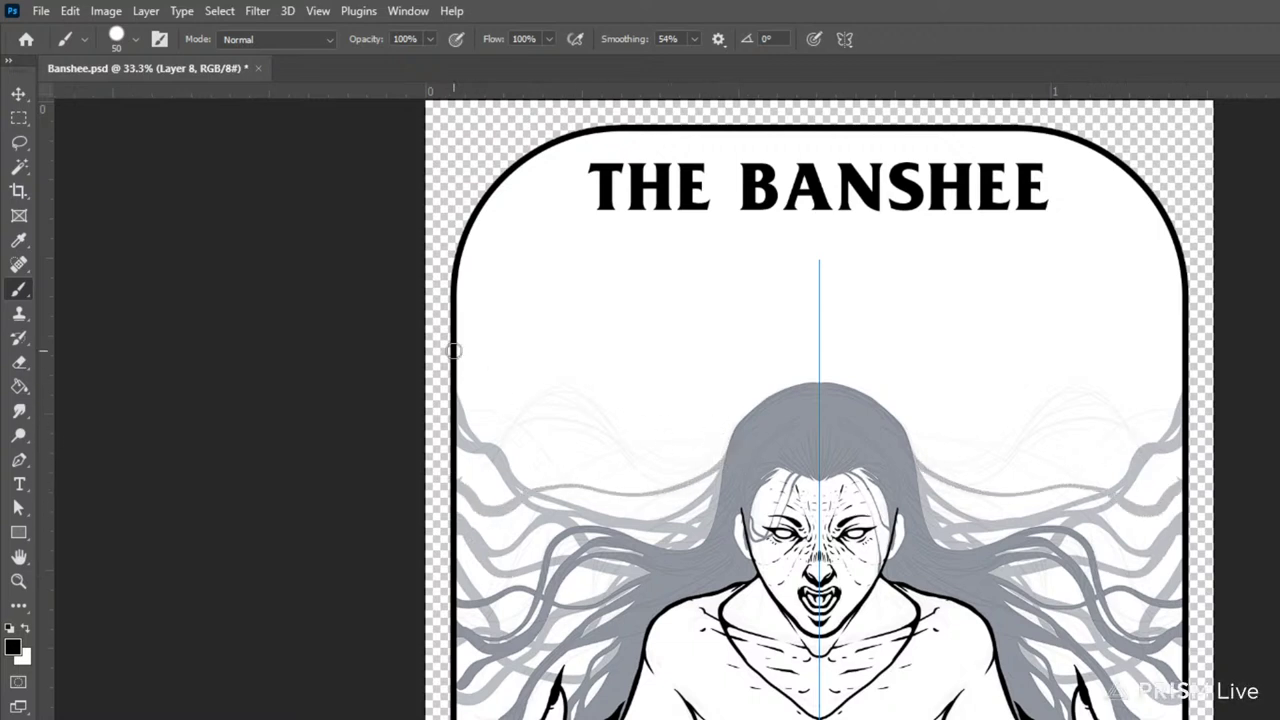
{"action": "mouse_move", "coordinate": [452, 352]}
{"action": "left_mouse_down"}
{"action": "mouse_move", "coordinate": [556, 509]}
{"action": "mouse_move", "coordinate": [625, 523]}
{"action": "mouse_move", "coordinate": [726, 462]}
{"action": "left_mouse_up"}
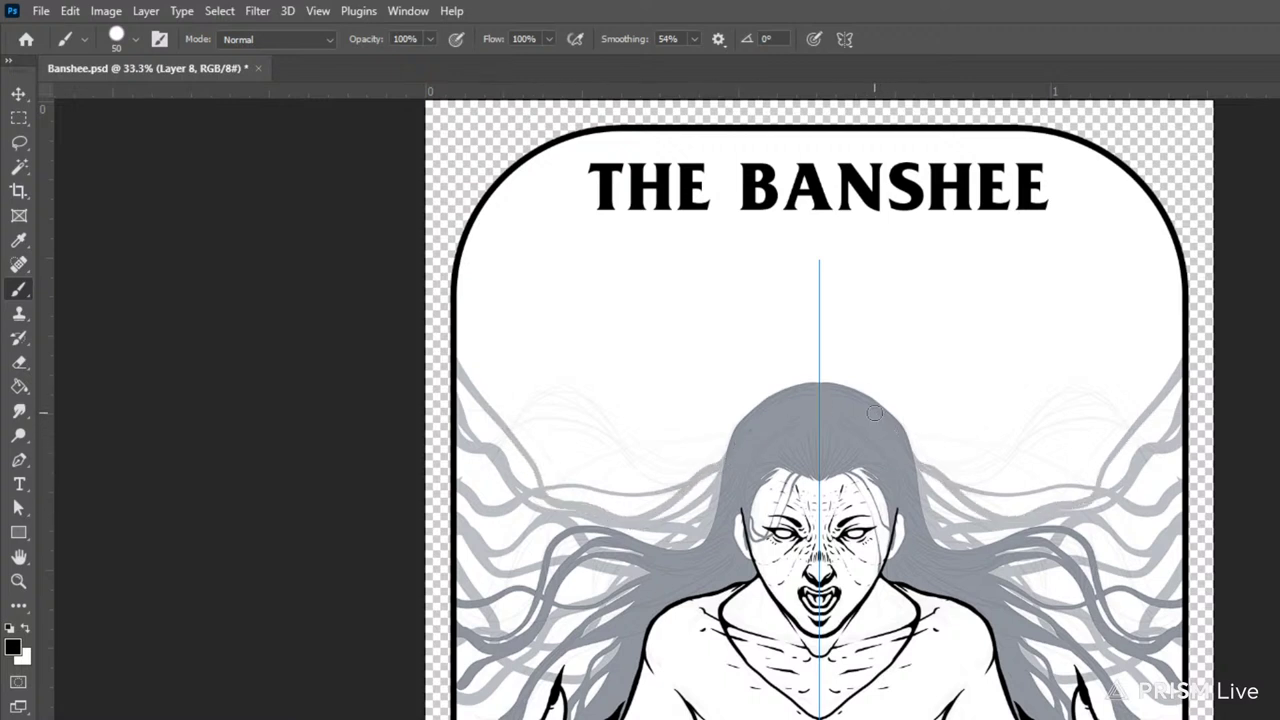
- Undo the short stroke beside the head and paint fainter background strands behind the existing hair
{"action": "left_click_drag", "start_coordinate": [920, 452], "coordinate": [958, 470]}
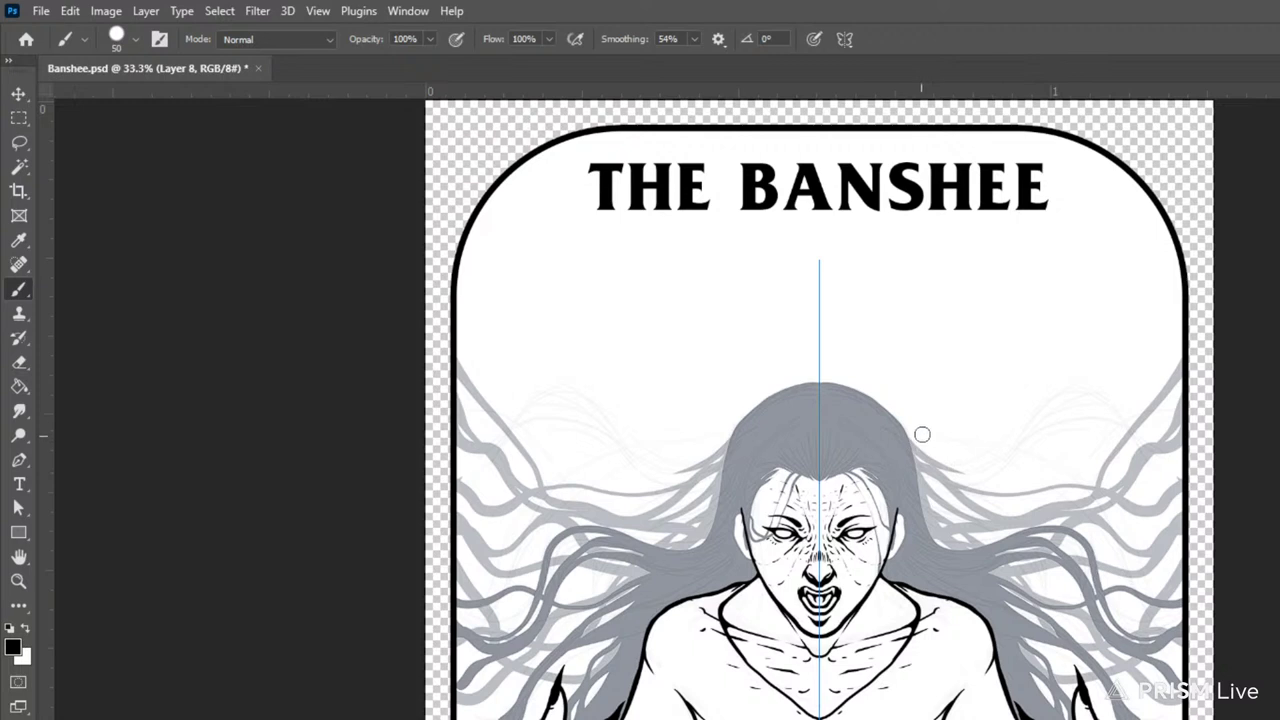
{"action": "key", "text": "ctrl+z"}
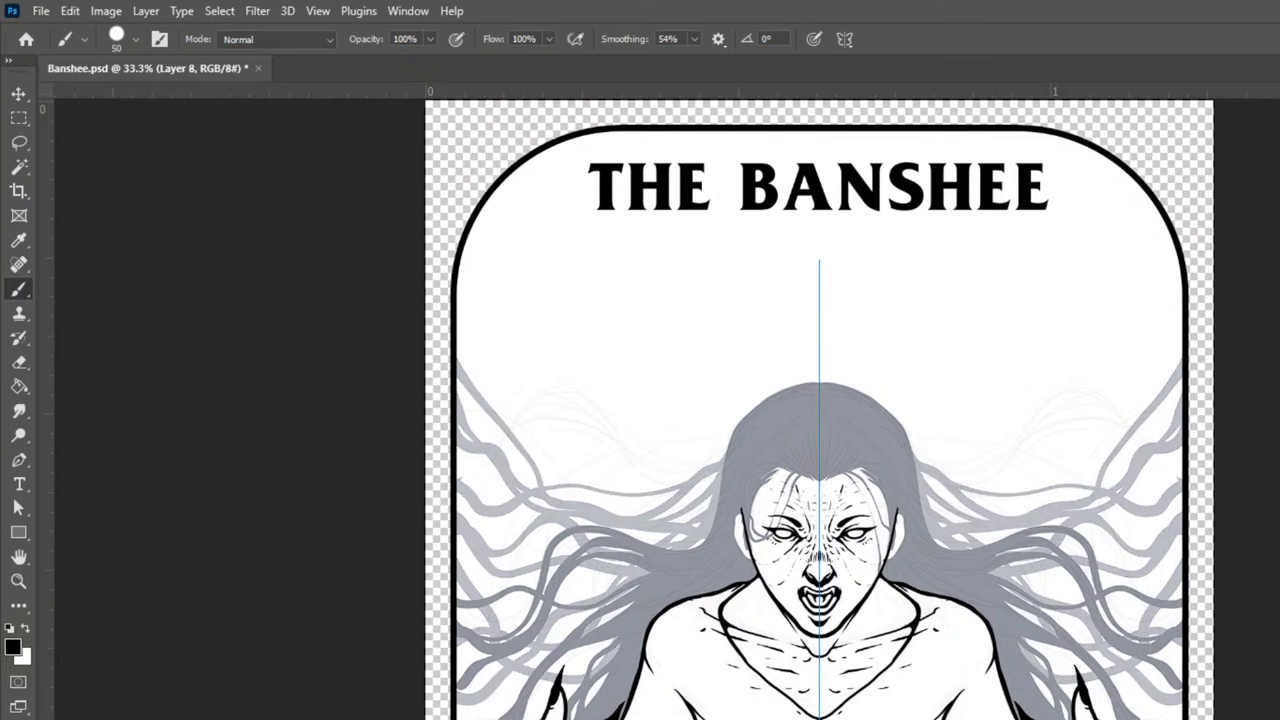
{"action": "mouse_move", "coordinate": [934, 473]}
{"action": "left_mouse_down"}
{"action": "mouse_move", "coordinate": [1071, 591]}
{"action": "mouse_move", "coordinate": [1196, 632]}
{"action": "left_mouse_up"}
{"action": "left_click_drag", "start_coordinate": [877, 443], "coordinate": [1112, 708]}
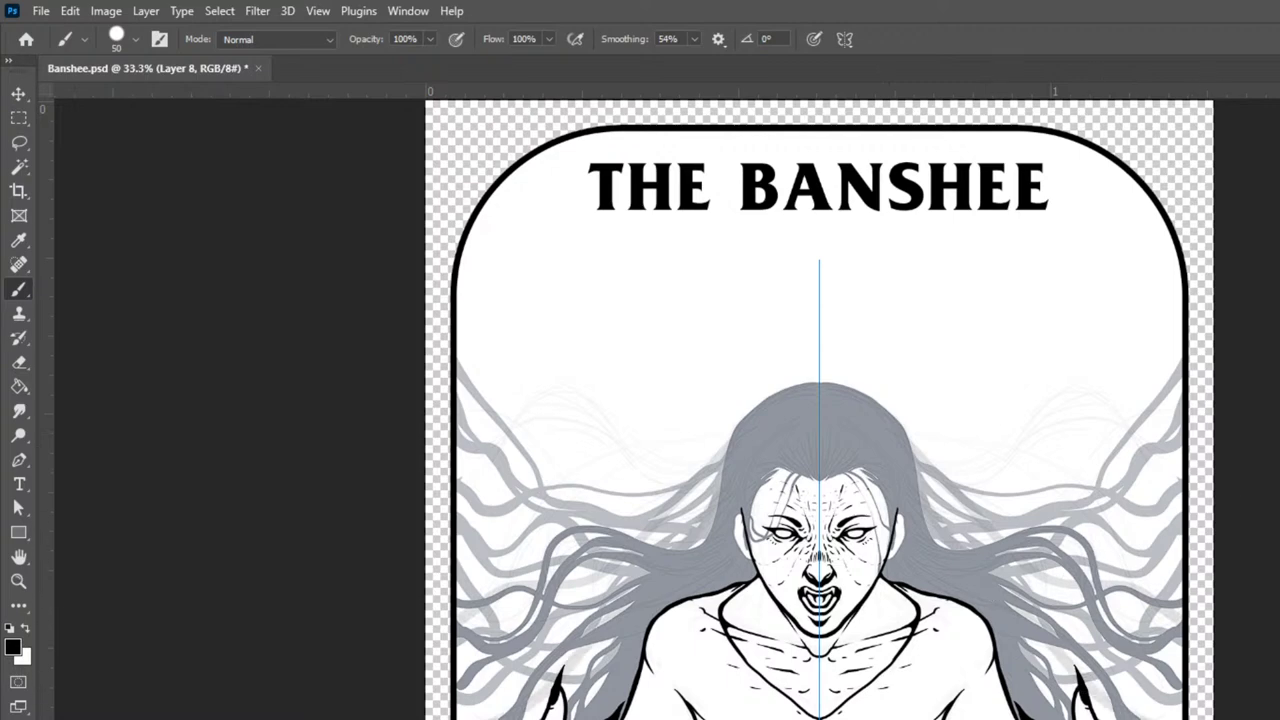
- Set the color overlay of the middle hair layer, Layer 8 copy 2, to light grey #bcbfc4
{"action": "key", "text": "ctrl+j"}
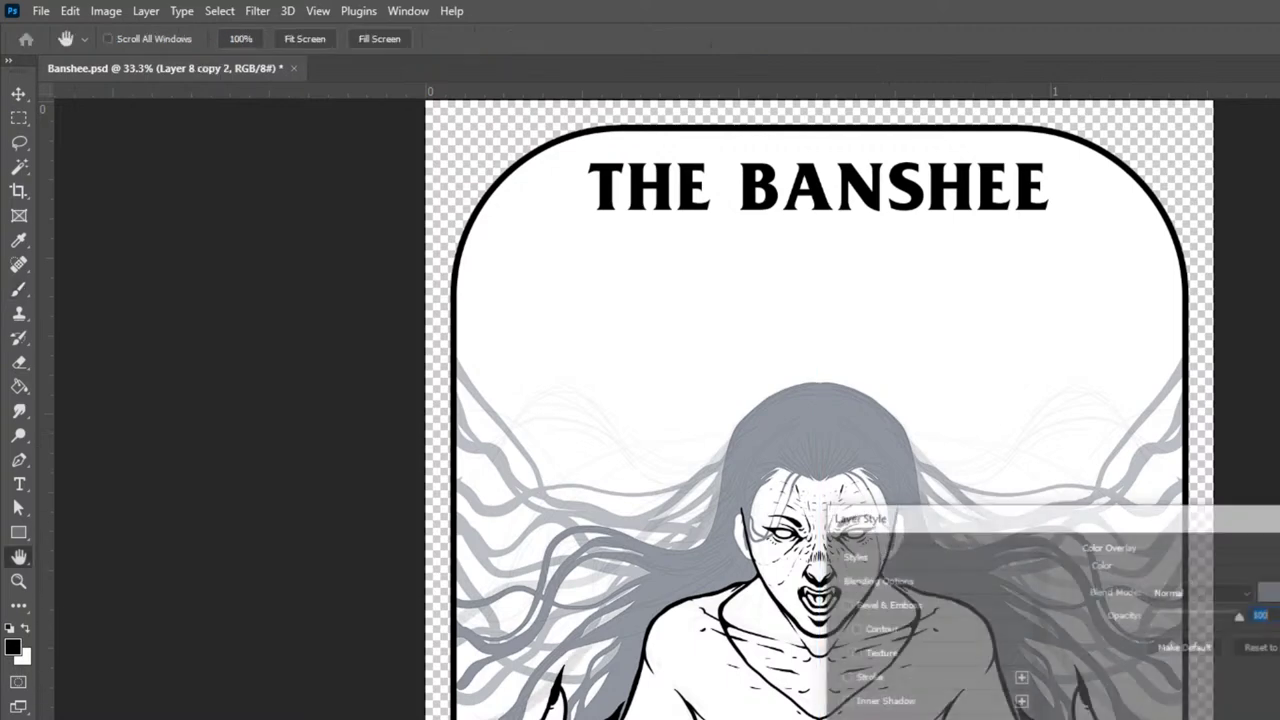
{"action": "left_click", "coordinate": [1266, 593]}
{"action": "left_click", "coordinate": [596, 506]}
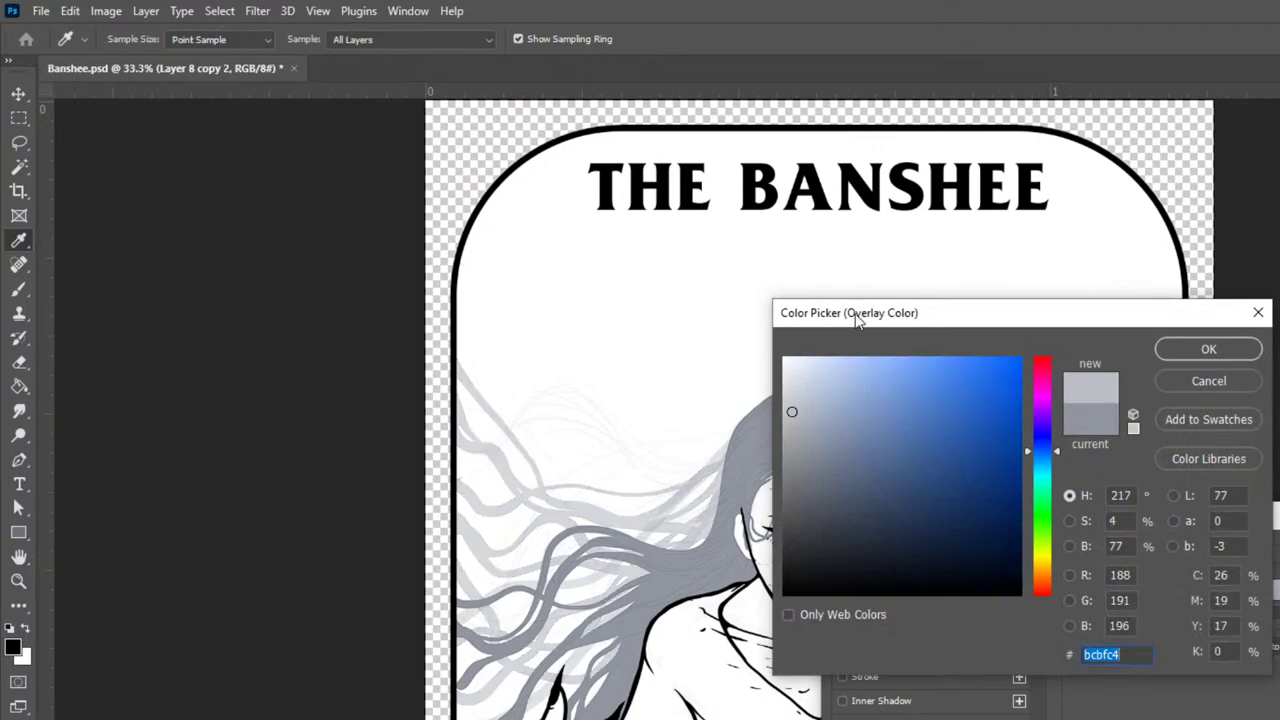
{"action": "left_click", "coordinate": [1208, 348]}
{"action": "key", "text": "Return"}
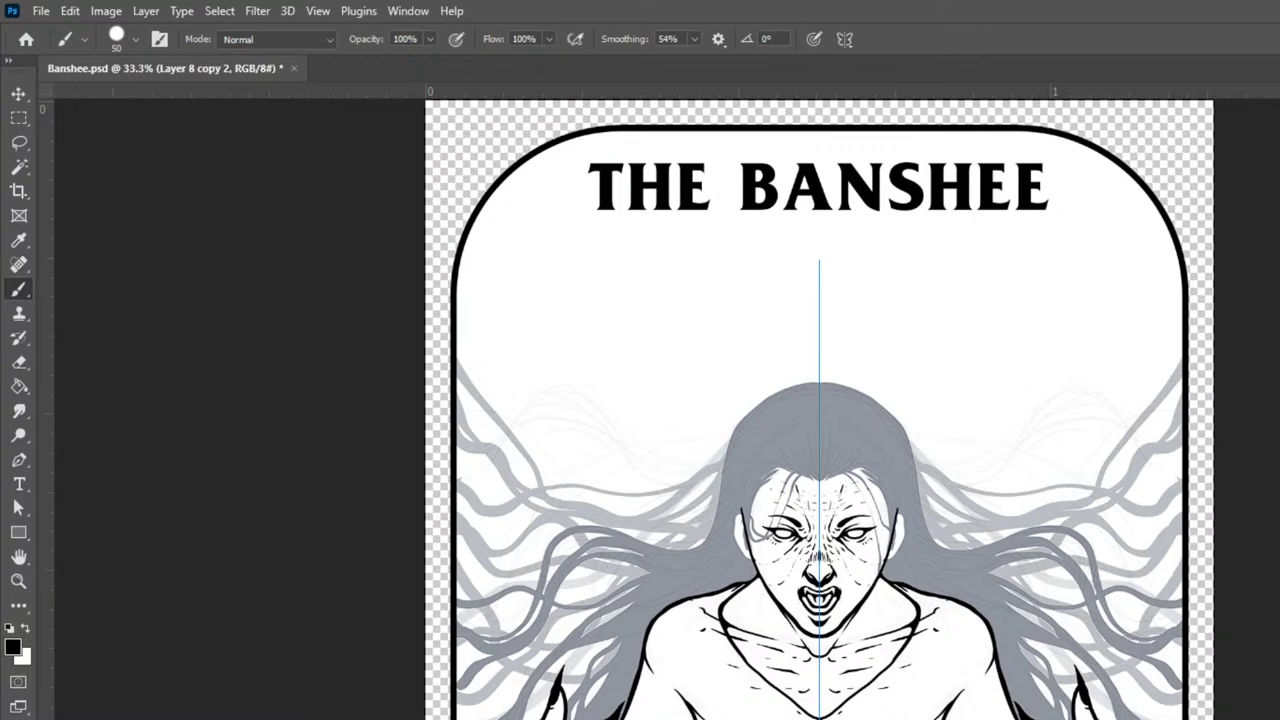
- Examine the layered hair tones on the whole card and close up around the head
{"action": "key", "text": "ctrl+minus"}
{"action": "key", "text": "ctrl+minus"}
{"action": "key", "text": "ctrl+minus"}
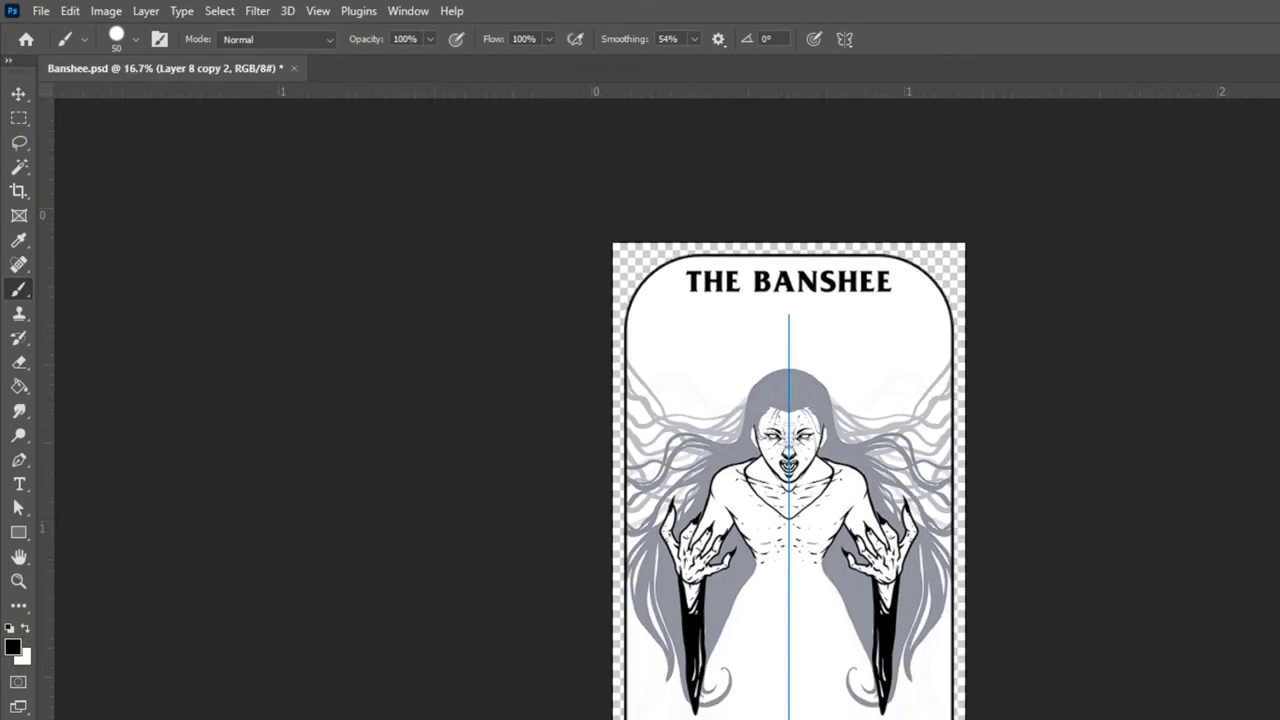
{"action": "key", "text": "ctrl+plus"}
{"action": "key", "text": "ctrl+plus"}
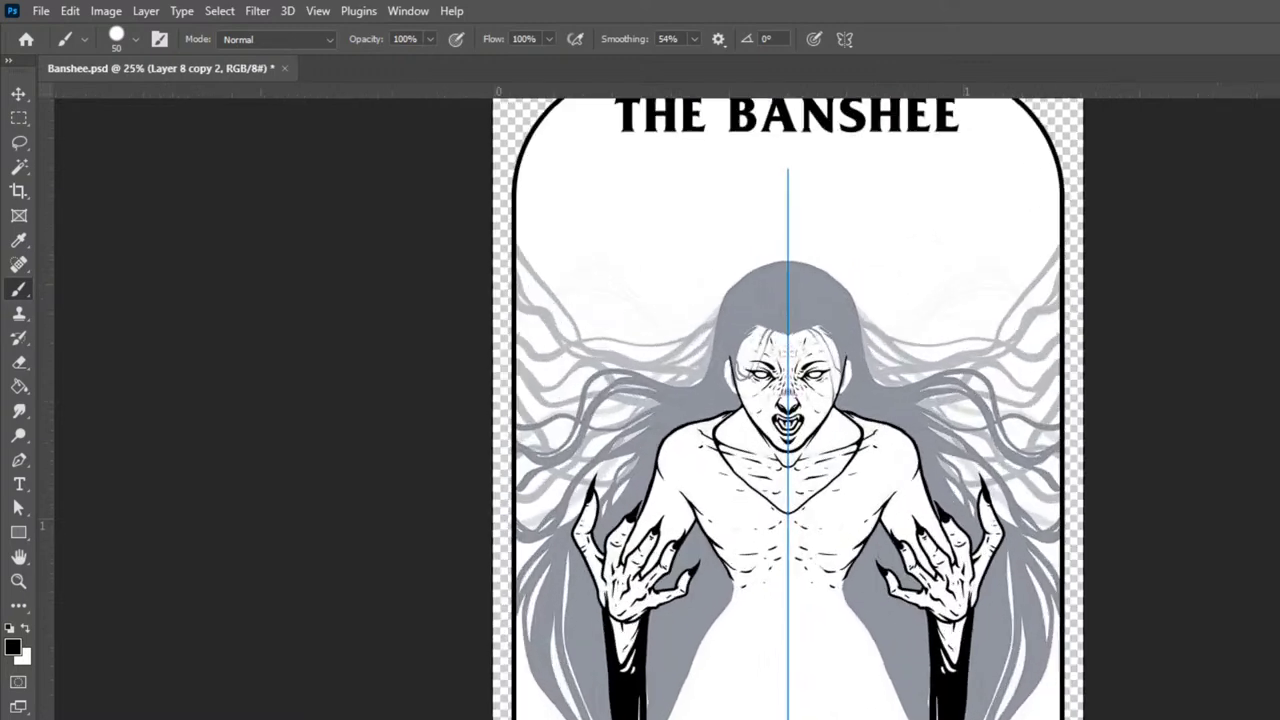
{"action": "key", "text": "ctrl+minus"}
{"action": "key", "text": "ctrl+minus"}
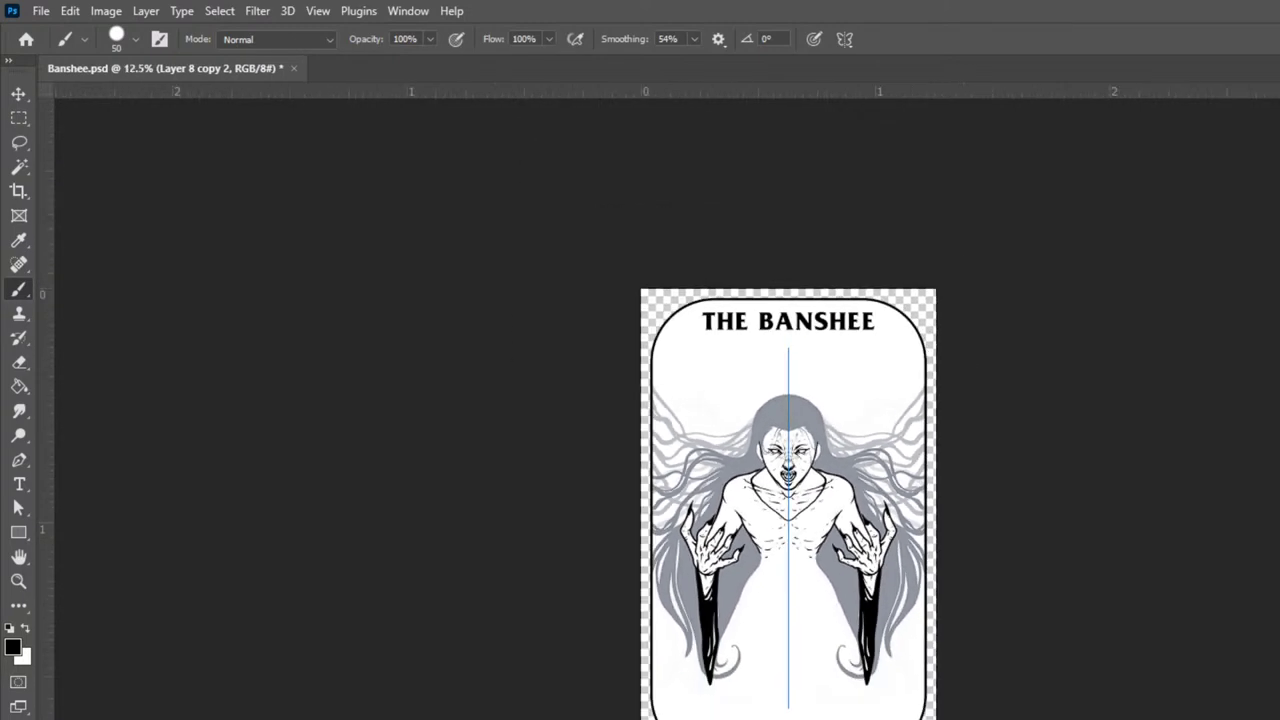
{"action": "key", "text": "ctrl+plus"}
{"action": "key", "text": "ctrl+plus"}
{"action": "key", "text": "ctrl+plus"}
{"action": "key", "text": "ctrl+plus"}
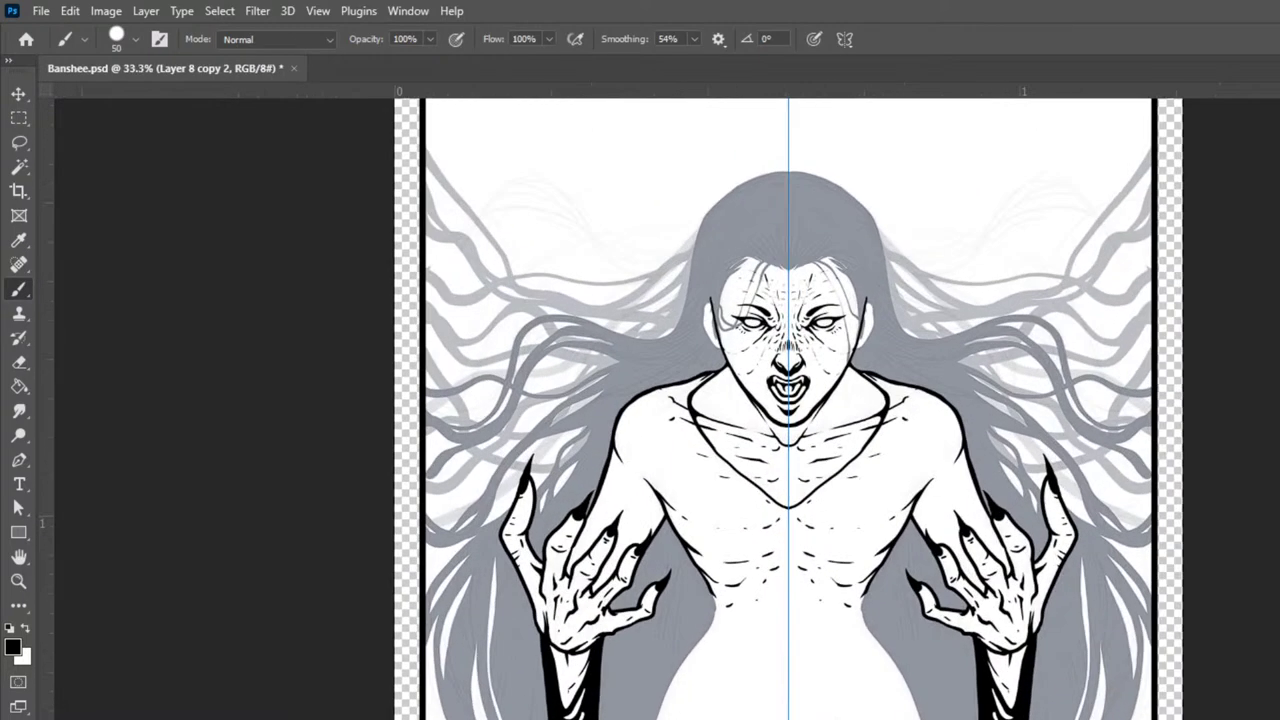
{"action": "key", "text": "ctrl+minus"}
{"action": "key", "text": "ctrl+plus"}
{"action": "left_click_drag", "start_coordinate": [1133, 455], "coordinate": [1230, 719]}
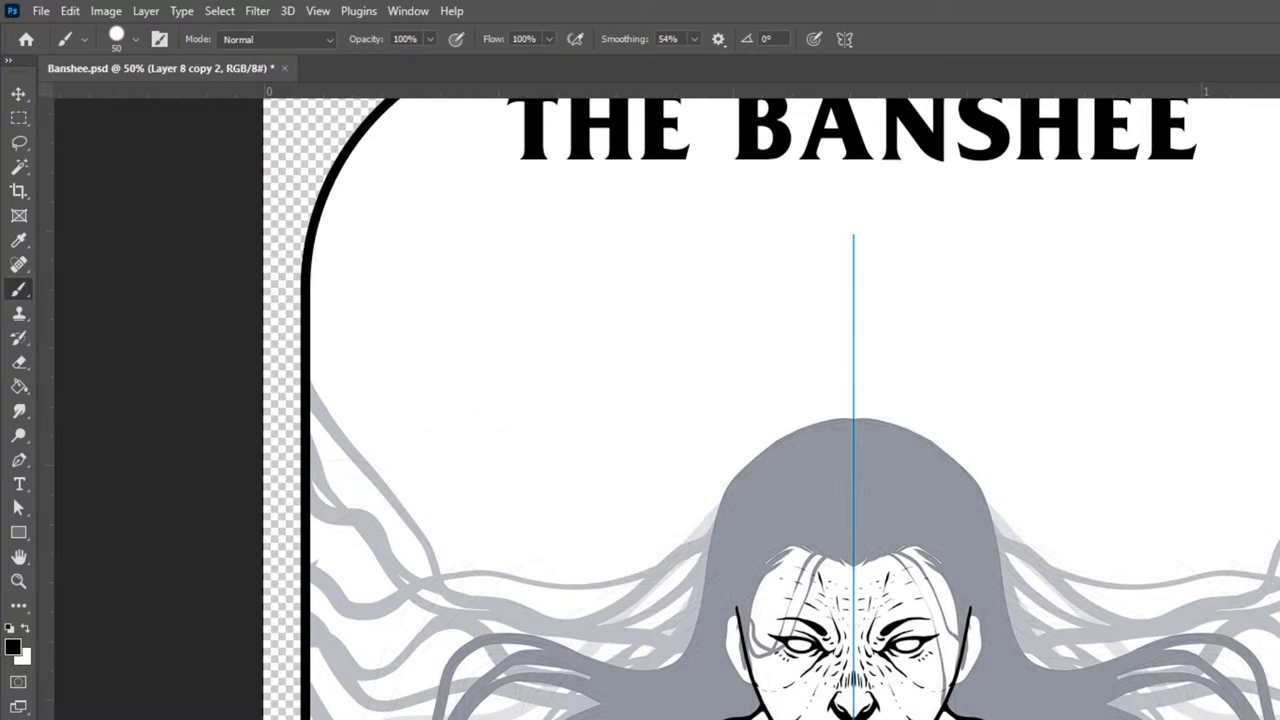
{"action": "key", "text": "ctrl+minus"}
{"action": "key", "text": "ctrl+minus"}
{"action": "key", "text": "ctrl+minus"}
{"action": "key", "text": "ctrl+minus"}
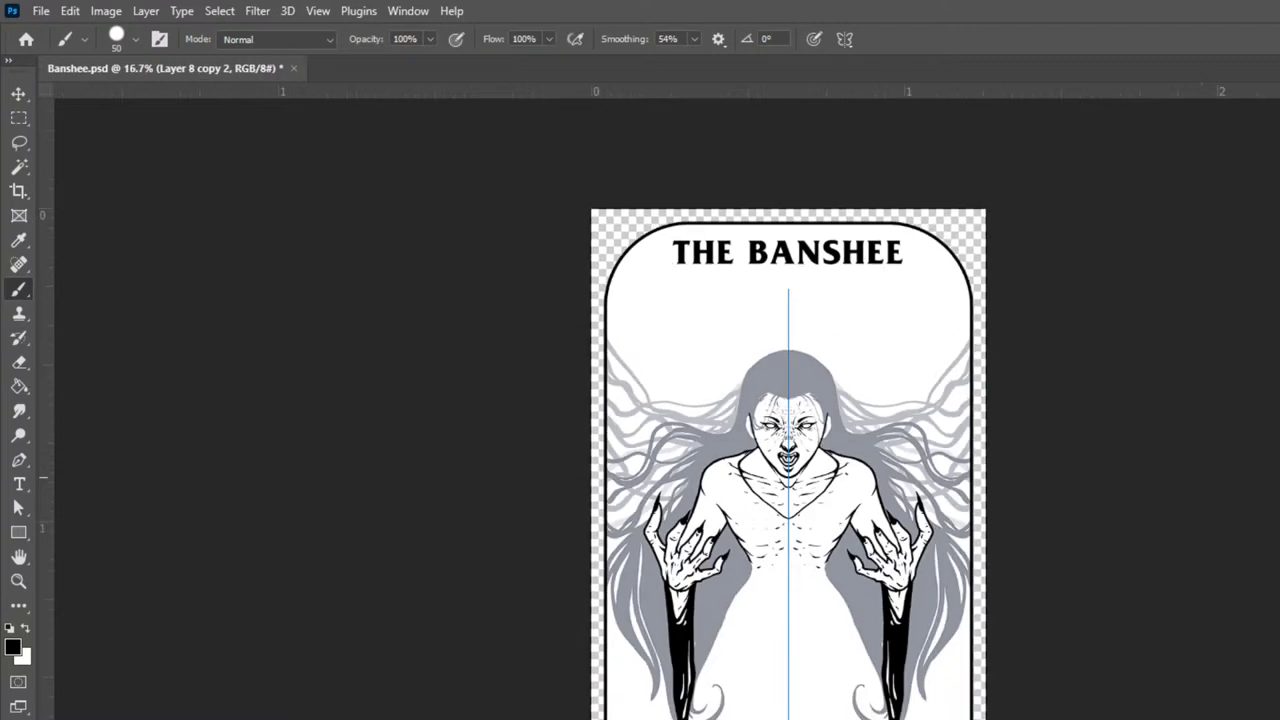
{"action": "key", "text": "ctrl+plus"}
{"action": "scroll", "coordinate": [790, 526], "scroll_direction": "up", "scroll_amount": 1}
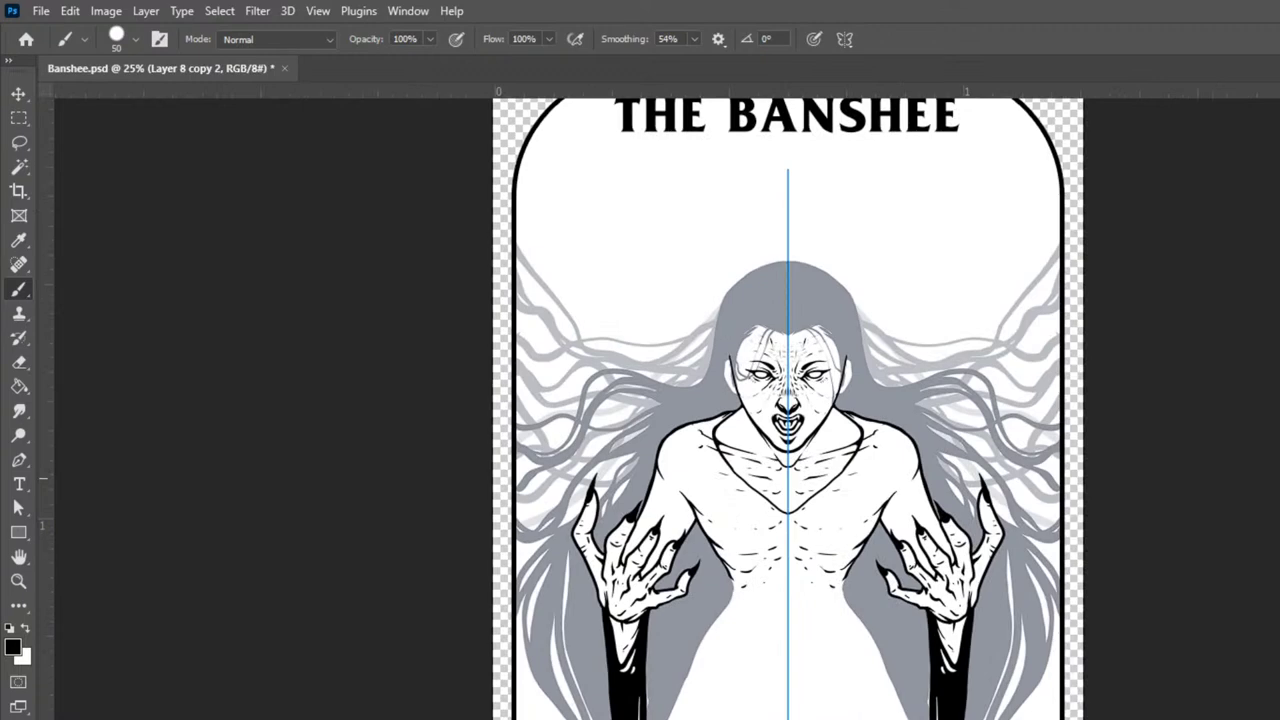
- Set the color overlay of the main hair layer, Layer 8 copy, to dark grey #707070
{"action": "scroll", "coordinate": [788, 528], "scroll_direction": "up", "scroll_amount": 1}
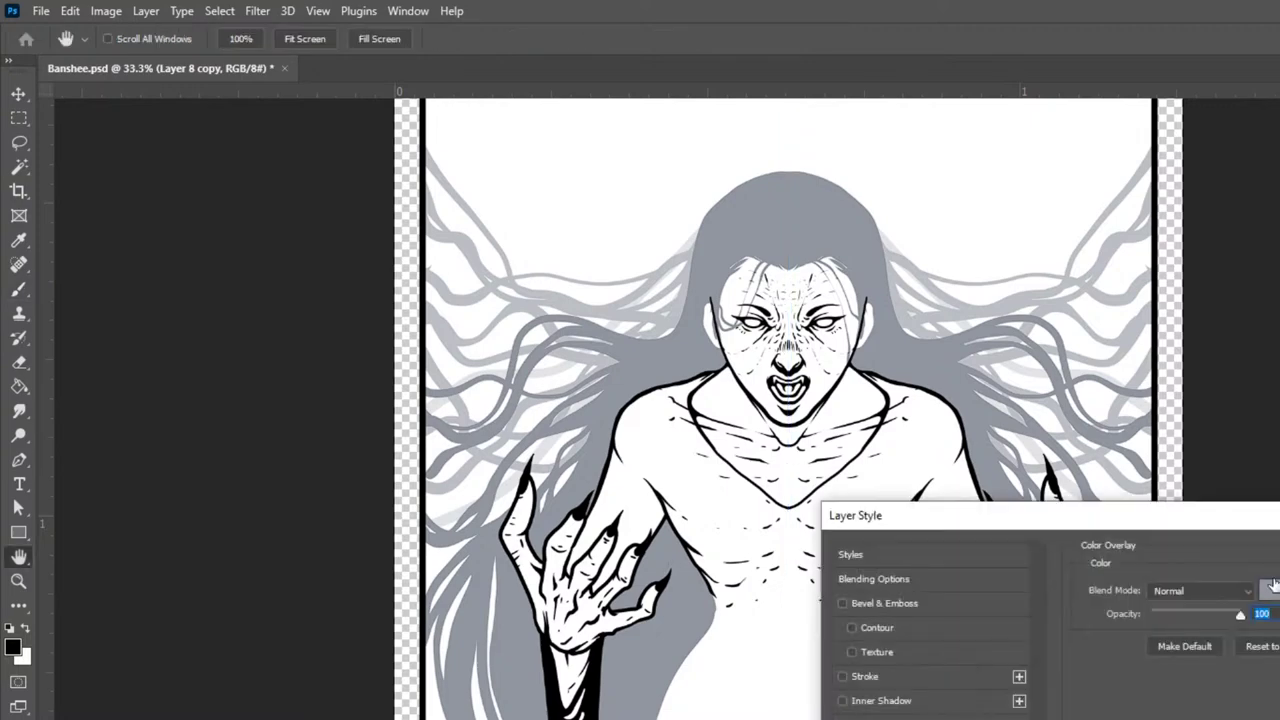
{"action": "left_click", "coordinate": [1270, 584]}
{"action": "type", "text": "8a8d94"}
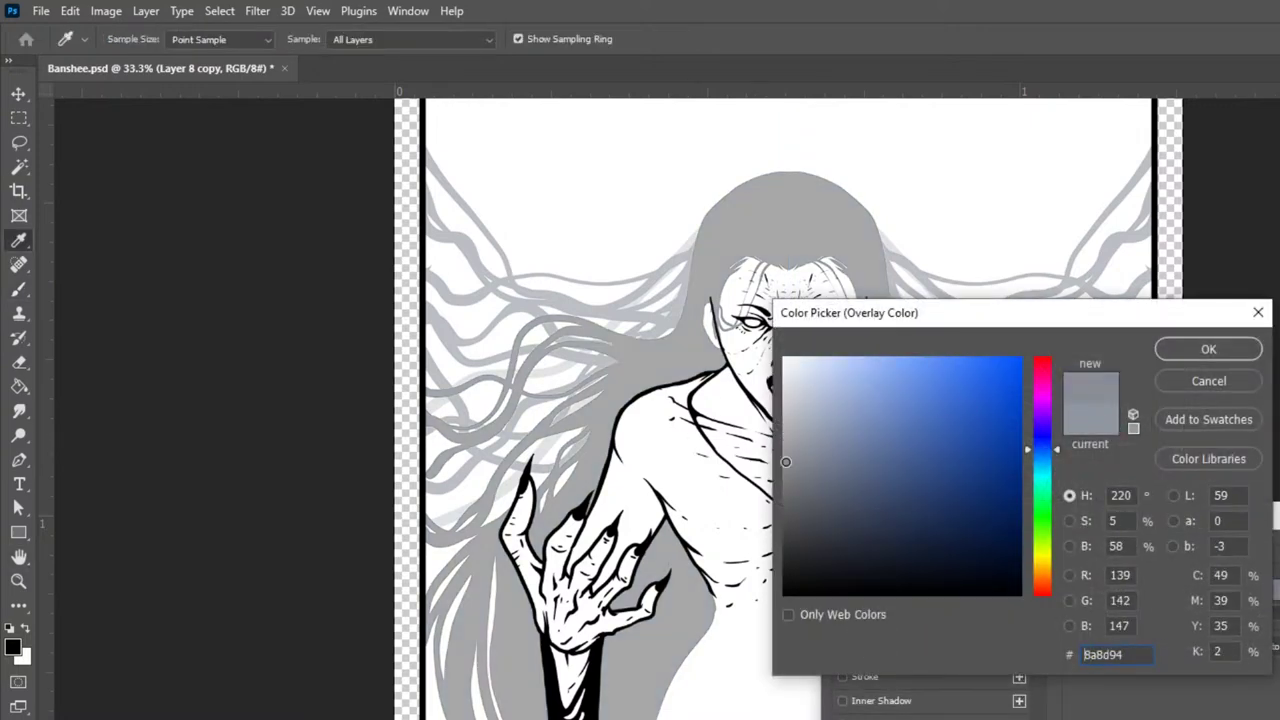
{"action": "left_click_drag", "start_coordinate": [786, 462], "coordinate": [783, 473]}
{"action": "left_click", "coordinate": [784, 490]}
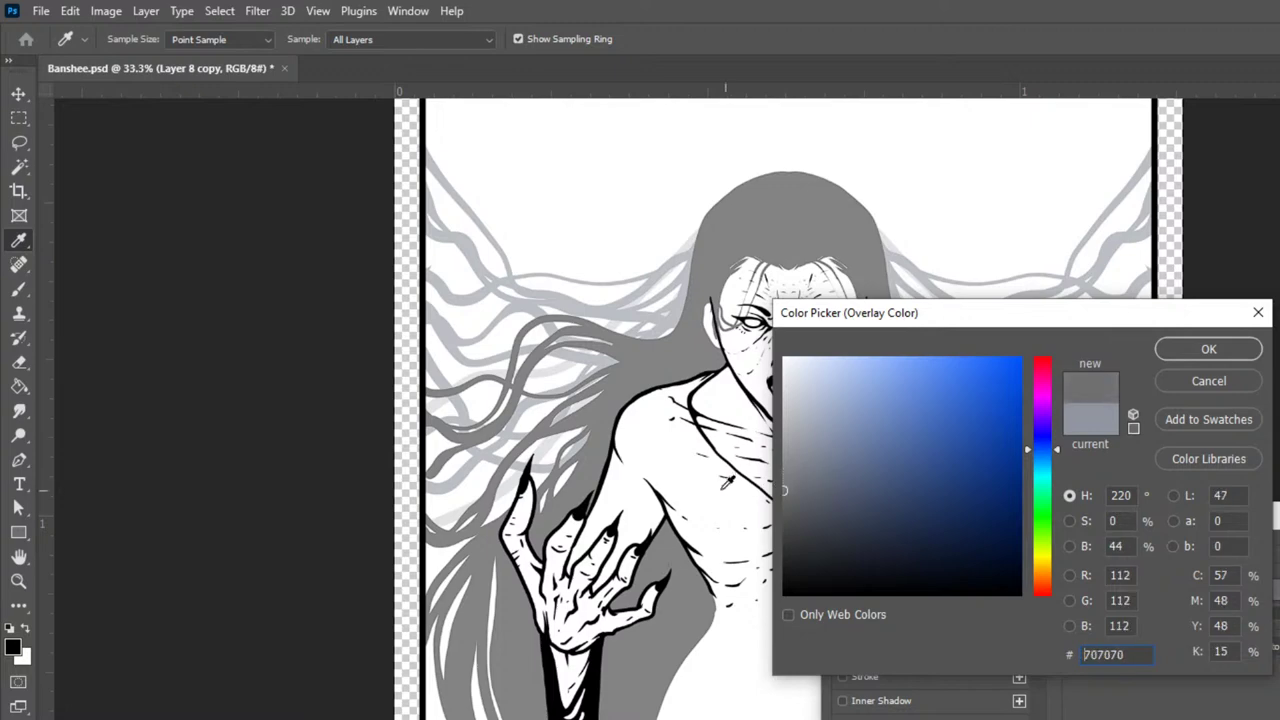
{"action": "left_click", "coordinate": [1212, 357]}
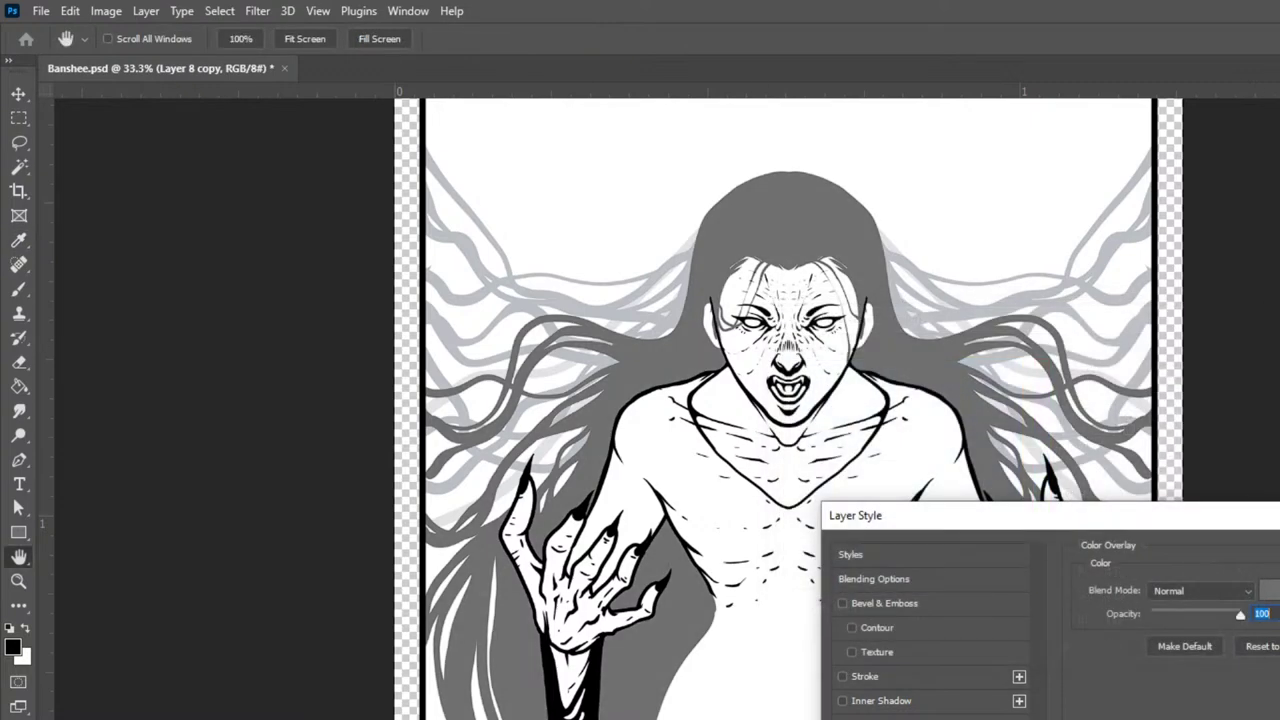
{"action": "key", "text": "Return"}
- Set the color overlay of the middle hair layer, Layer 8 copy 2, to neutral grey #979797
{"action": "key", "text": "ctrl+j"}
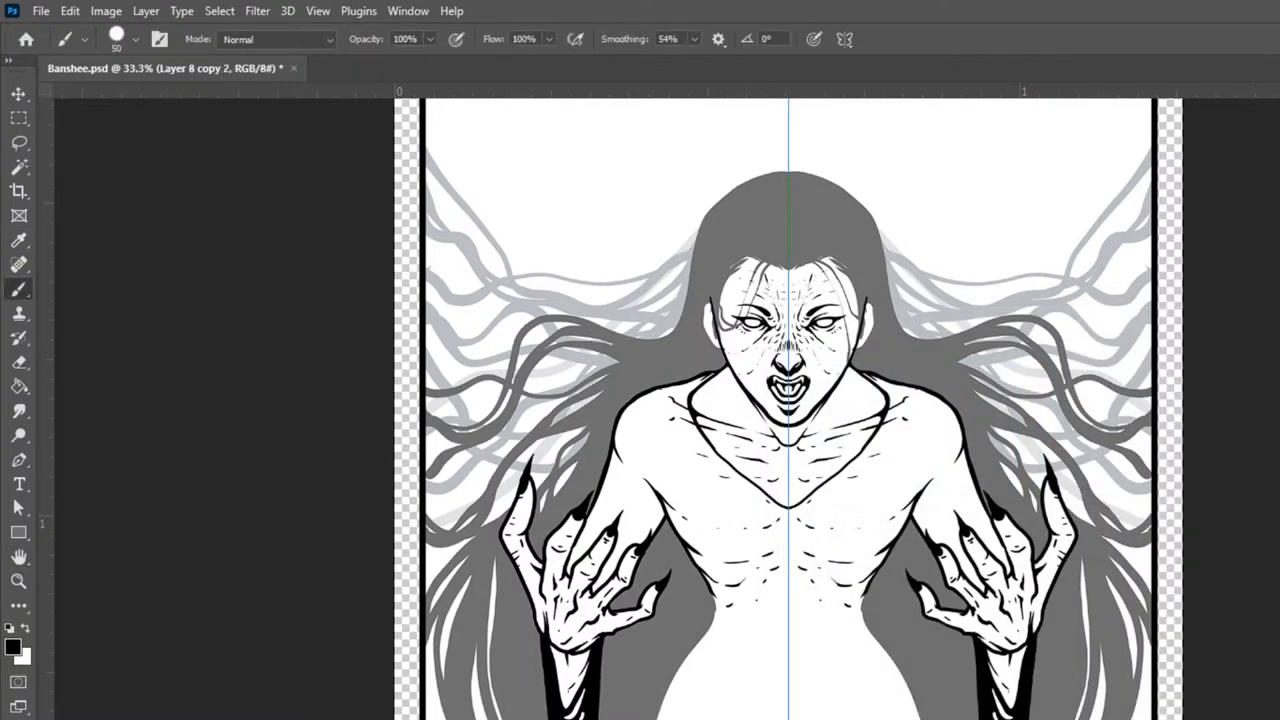
{"action": "double_click", "coordinate": [1270, 660]}
{"action": "left_click", "coordinate": [1266, 586]}
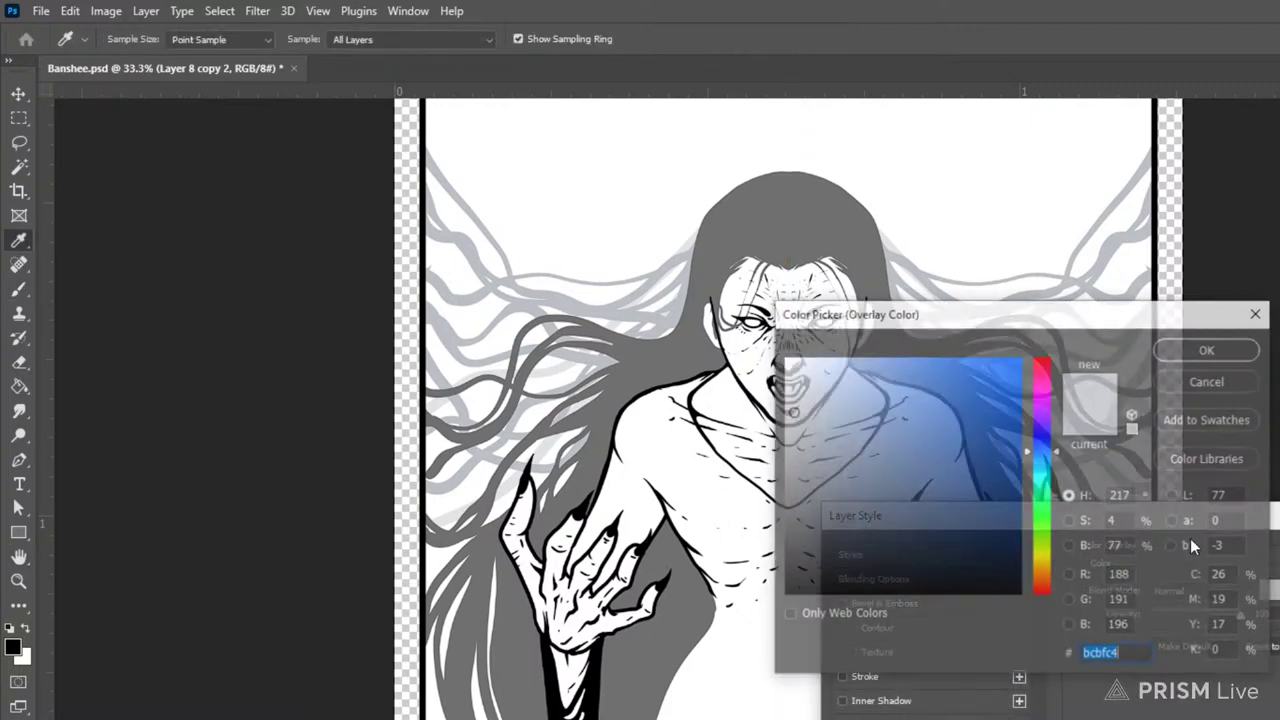
{"action": "left_click", "coordinate": [777, 199]}
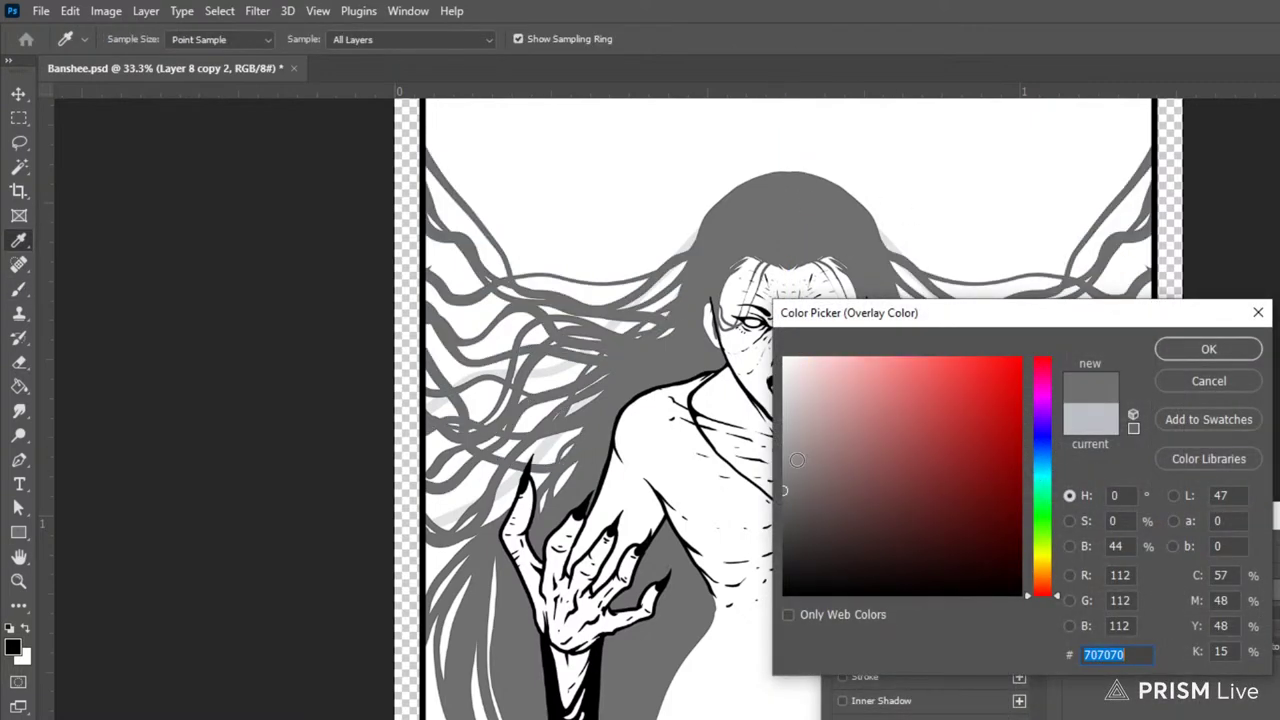
{"action": "left_click", "coordinate": [783, 454]}
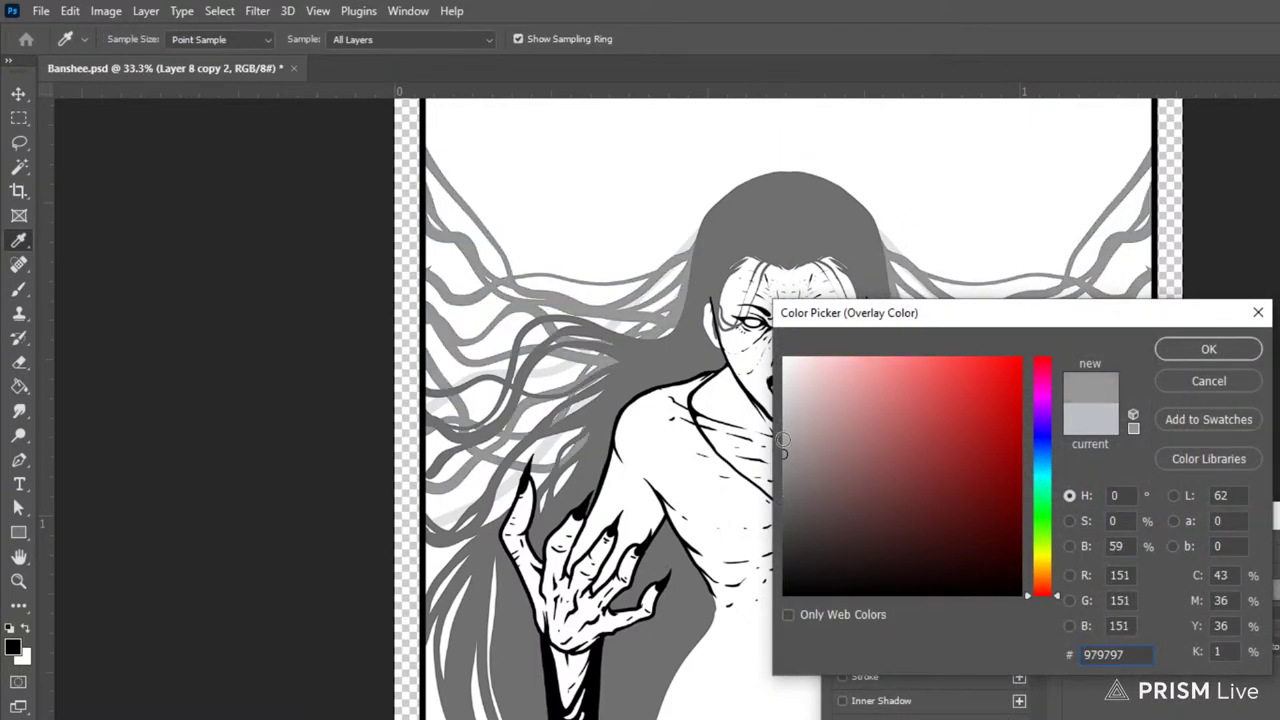
{"action": "left_click", "coordinate": [1192, 352]}
{"action": "key", "text": "Return"}
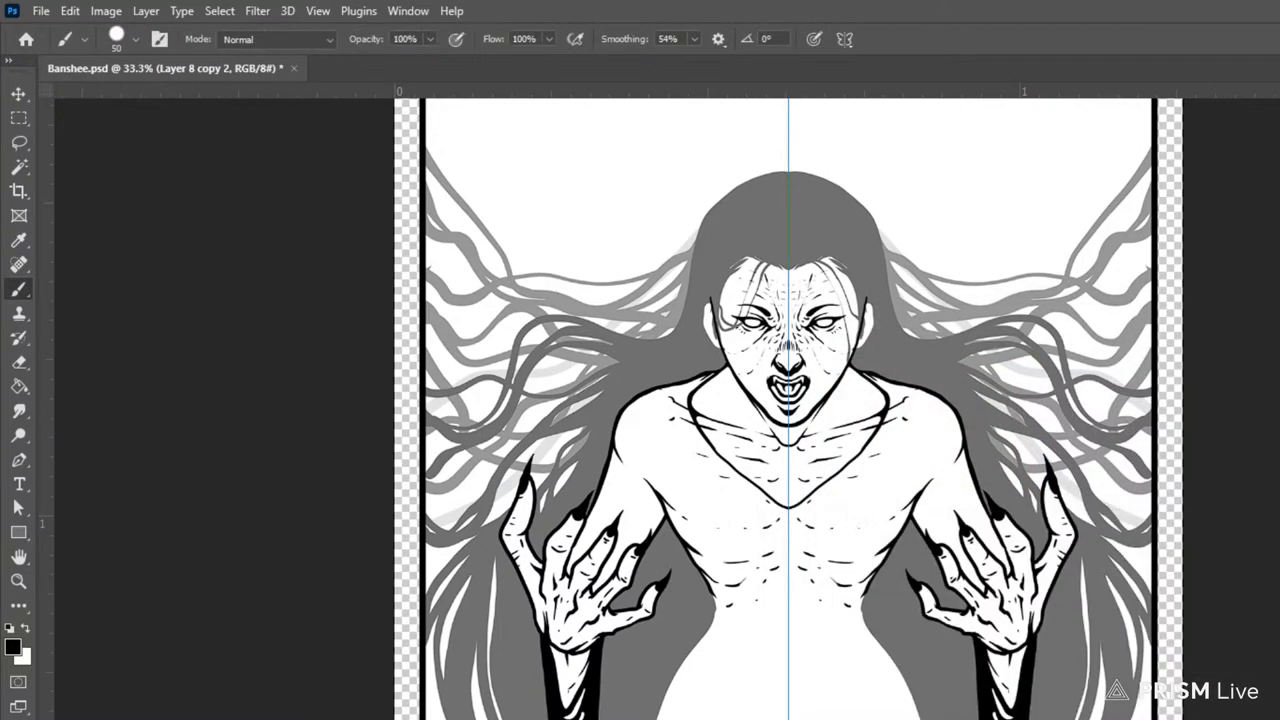
- Set the color overlay of the rearmost hair layer, Layer 8, to grey #b2b2b2
{"action": "key", "text": "ctrl+e"}
{"action": "left_click", "coordinate": [1271, 590]}
{"action": "left_click", "coordinate": [674, 273]}
{"action": "left_click", "coordinate": [506, 487]}
{"action": "left_click", "coordinate": [784, 430]}
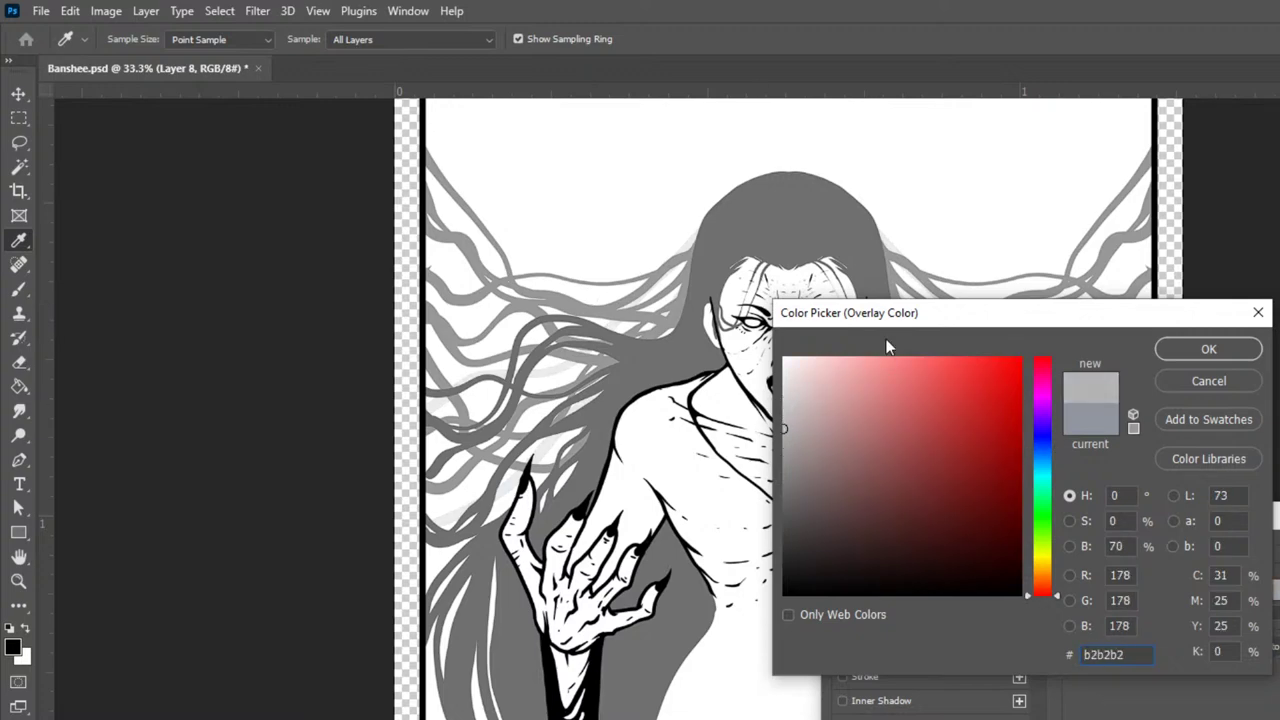
{"action": "left_click", "coordinate": [1208, 349]}
{"action": "key", "text": "Return"}
{"action": "key", "text": "b"}
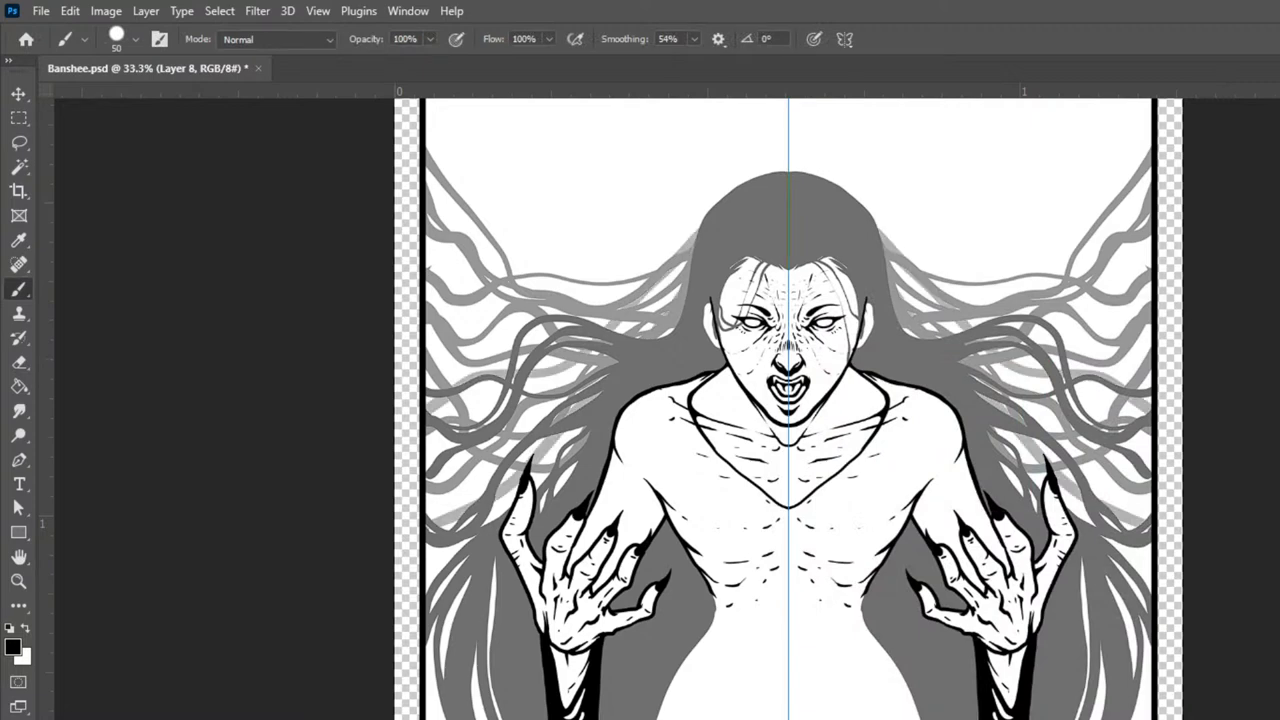
- Lighten the color overlay of the rearmost hair layer, Layer 8, to grey #d0d0d0
{"action": "left_click", "coordinate": [1272, 590]}
{"action": "left_click_drag", "start_coordinate": [850, 428], "coordinate": [772, 401]}
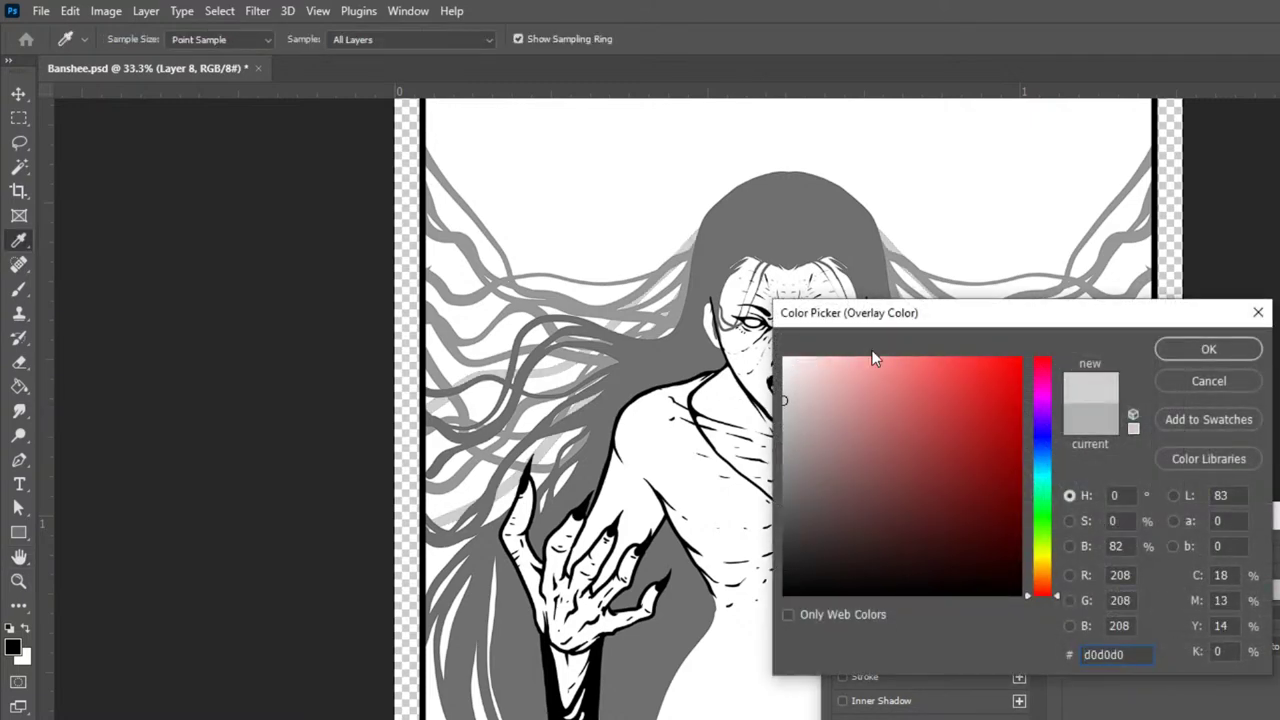
{"action": "left_click", "coordinate": [1208, 349]}
{"action": "key", "text": "Return"}
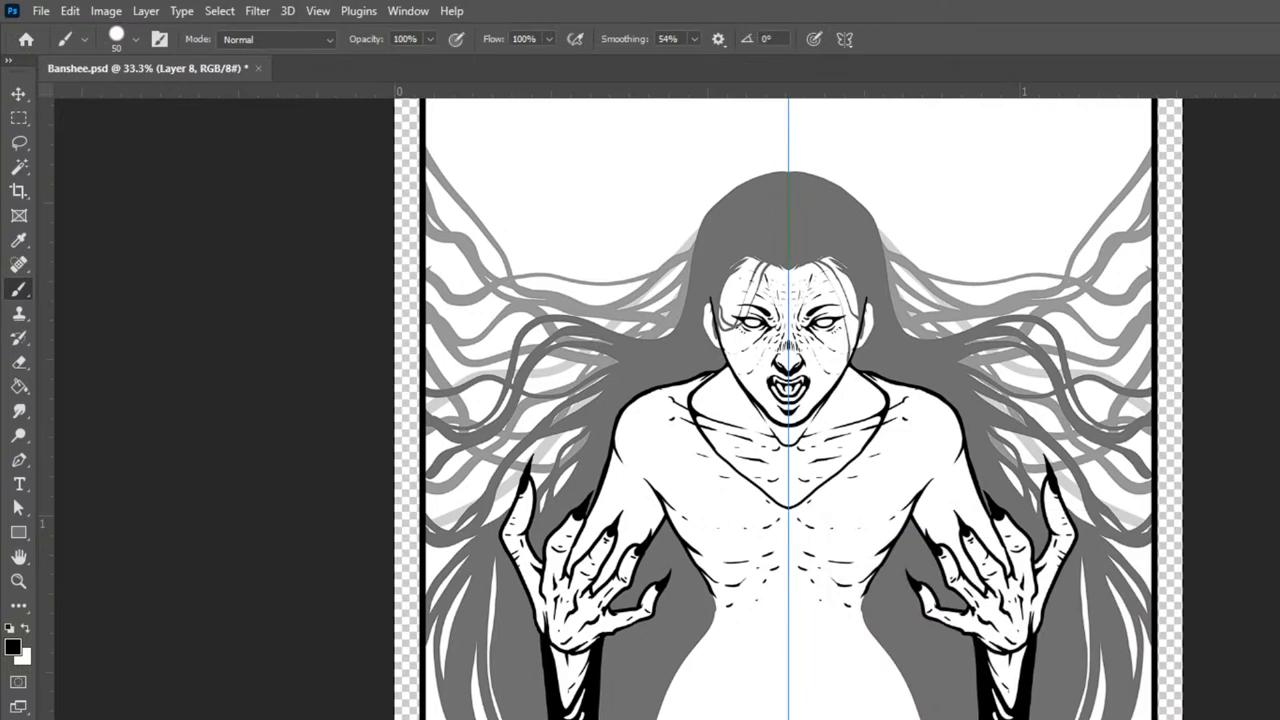
- Add a new layer above the main hair layer, Layer 8 copy, and ink black shadows at the armpits with a 15 px brush
{"action": "key", "text": "ctrl+j"}
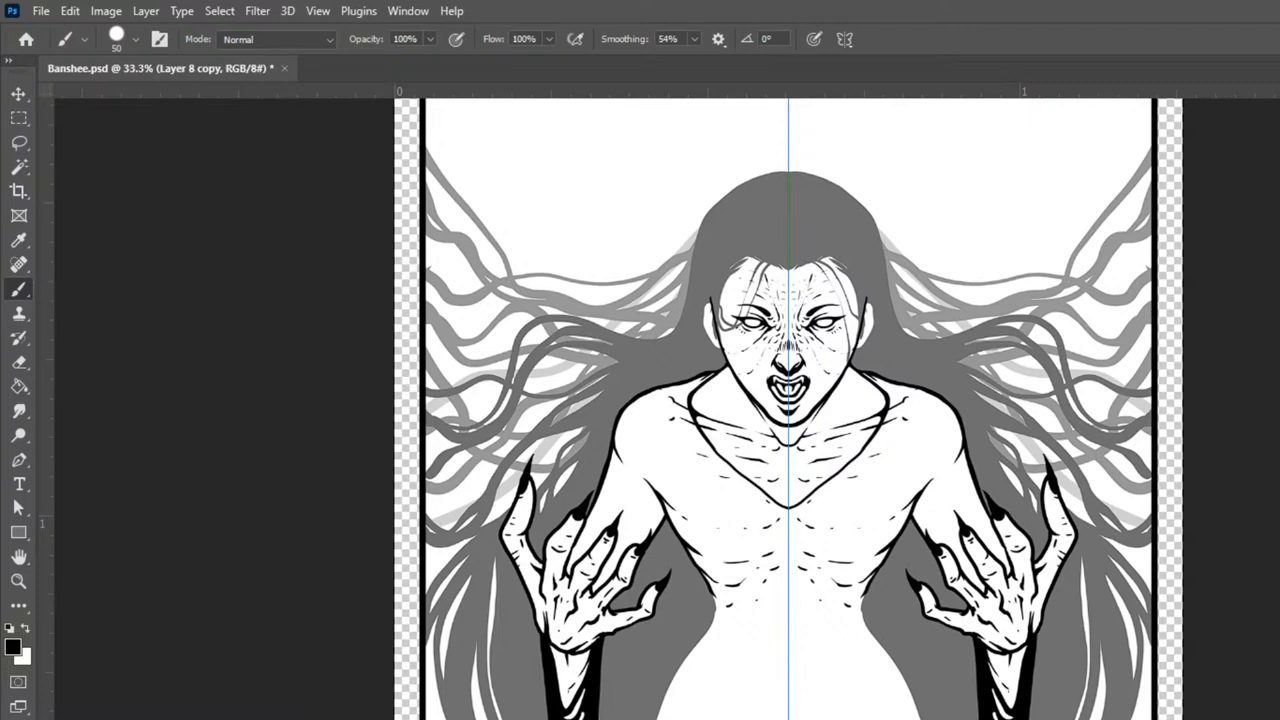
{"action": "key", "text": "ctrl+shift+alt+n"}
{"action": "key", "text": "ctrl+plus"}
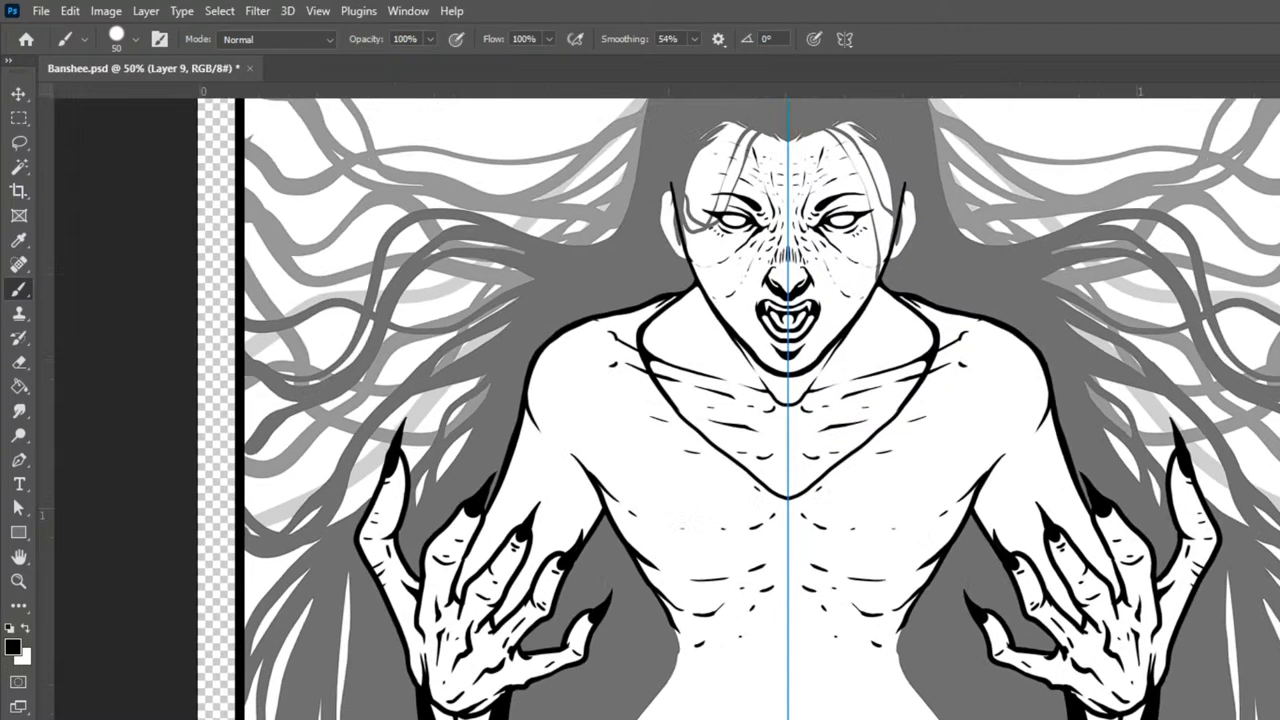
{"action": "key", "text": "bracketright"}
{"action": "key", "text": "bracketright"}
{"action": "key", "text": "bracketleft"}
{"action": "key", "text": "bracketleft"}
{"action": "key", "text": "bracketleft"}
{"action": "key", "text": "bracketleft"}
{"action": "key", "text": "bracketleft"}
{"action": "key", "text": "bracketleft"}
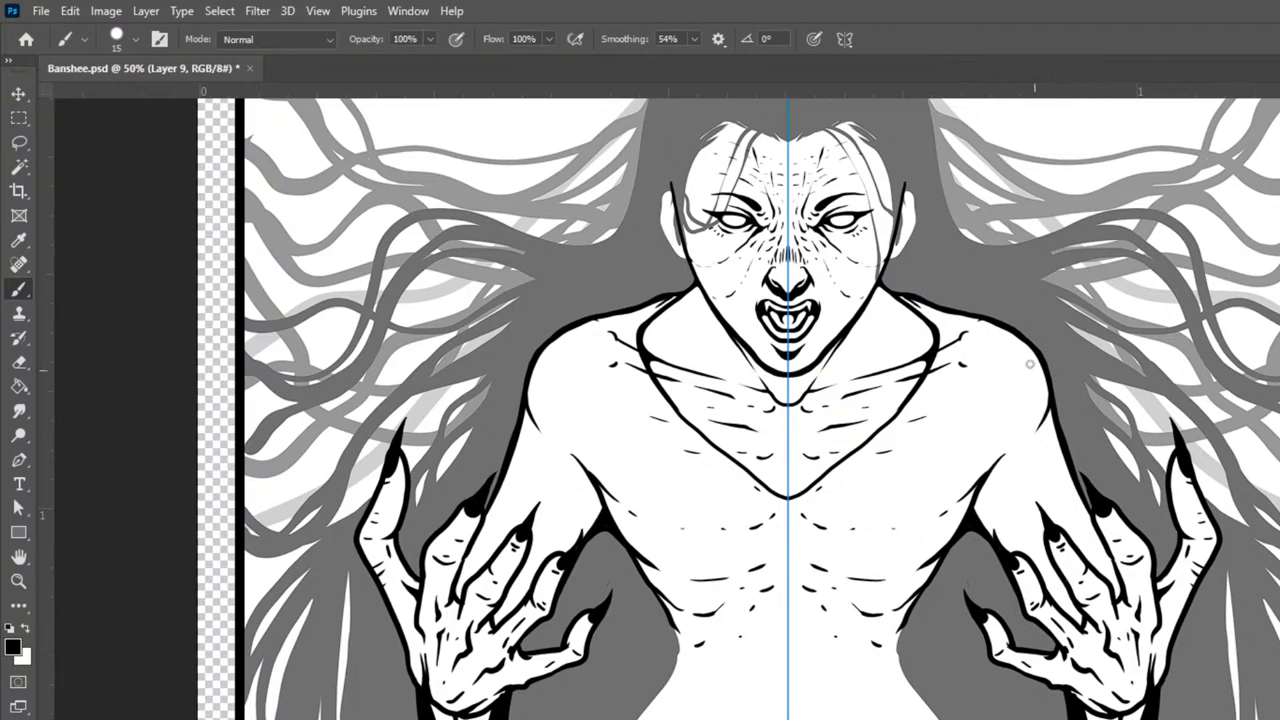
- Ink black hair edges beside the temples and thicken the ear outlines symmetrically
{"action": "left_click_drag", "start_coordinate": [767, 245], "coordinate": [869, 670]}
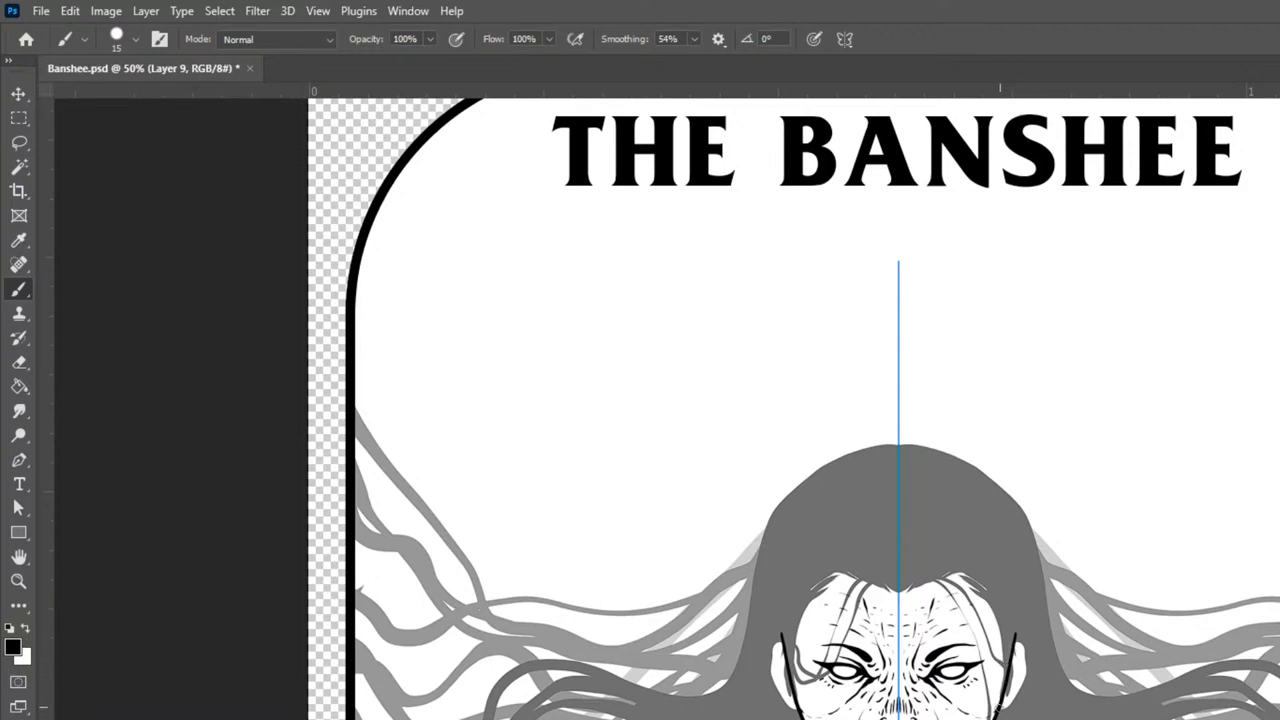
{"action": "left_click_drag", "start_coordinate": [1010, 668], "coordinate": [1012, 612]}
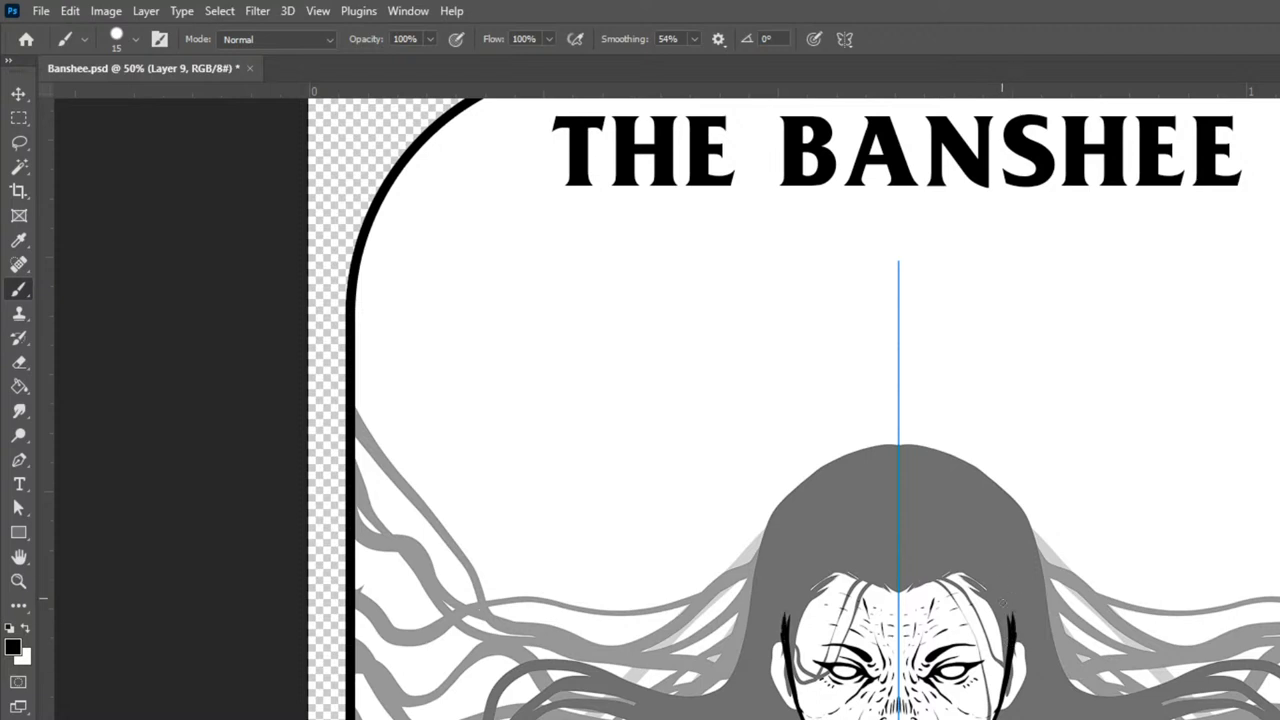
{"action": "mouse_move", "coordinate": [1010, 660]}
{"action": "left_mouse_down"}
{"action": "mouse_move", "coordinate": [1010, 622]}
{"action": "mouse_move", "coordinate": [1007, 632]}
{"action": "left_mouse_up"}
{"action": "mouse_move", "coordinate": [784, 636]}
{"action": "left_mouse_down"}
{"action": "mouse_move", "coordinate": [769, 677]}
{"action": "mouse_move", "coordinate": [798, 716]}
{"action": "left_mouse_up"}
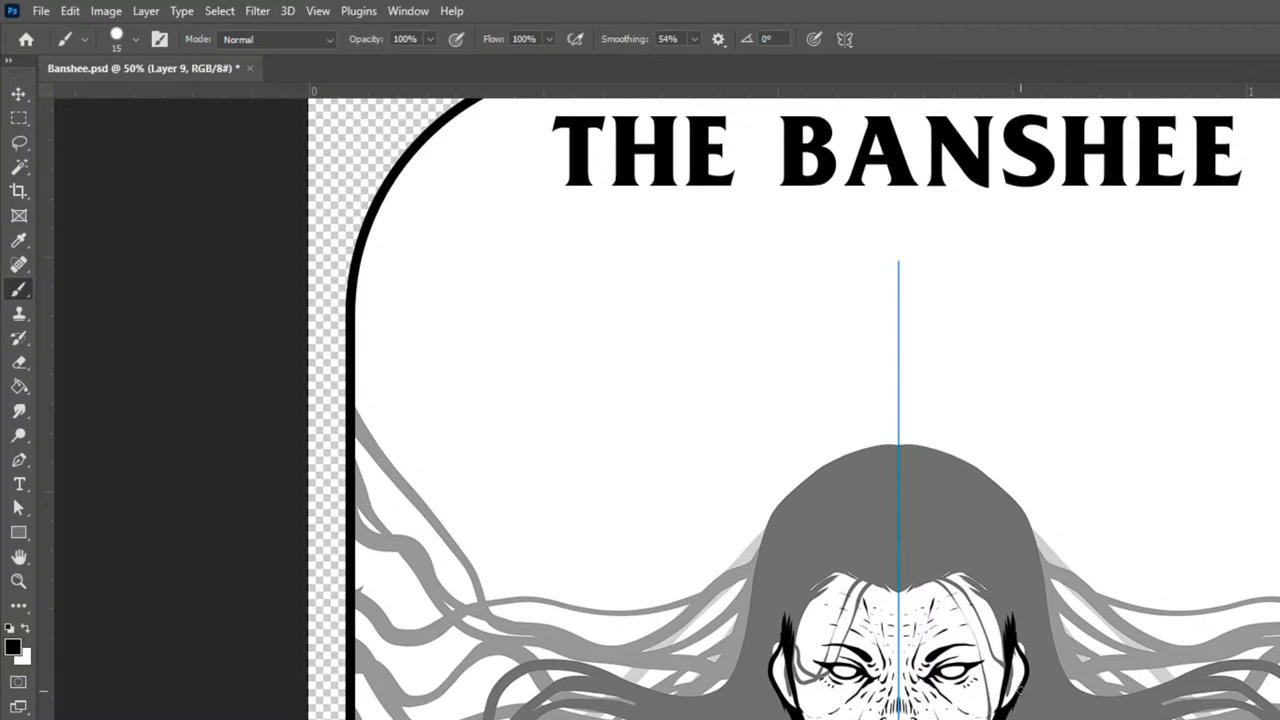
{"action": "left_click_drag", "start_coordinate": [1021, 686], "coordinate": [1022, 712]}
- Ink a wavy black hairline around the forehead and tapered strand lines through the dark hair down to the shoulders
{"action": "left_click", "coordinate": [940, 566]}
{"action": "mouse_move", "coordinate": [962, 562]}
{"action": "left_mouse_down"}
{"action": "mouse_move", "coordinate": [1014, 652]}
{"action": "mouse_move", "coordinate": [1014, 636]}
{"action": "left_mouse_up"}
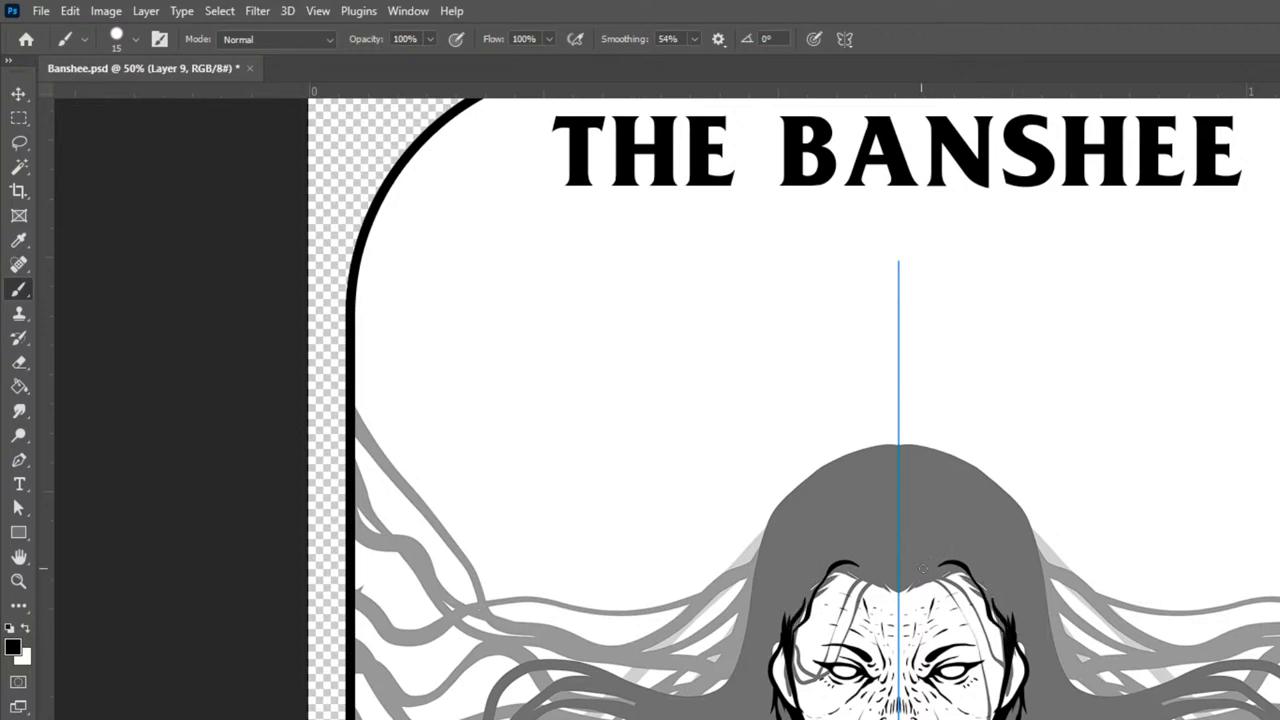
{"action": "mouse_move", "coordinate": [928, 556]}
{"action": "left_mouse_down"}
{"action": "mouse_move", "coordinate": [952, 549]}
{"action": "mouse_move", "coordinate": [975, 565]}
{"action": "left_mouse_up"}
{"action": "mouse_move", "coordinate": [949, 520]}
{"action": "left_mouse_down"}
{"action": "mouse_move", "coordinate": [1019, 629]}
{"action": "mouse_move", "coordinate": [980, 573]}
{"action": "mouse_move", "coordinate": [1008, 605]}
{"action": "mouse_move", "coordinate": [1015, 573]}
{"action": "mouse_move", "coordinate": [1003, 561]}
{"action": "mouse_move", "coordinate": [1026, 594]}
{"action": "mouse_move", "coordinate": [1027, 644]}
{"action": "mouse_move", "coordinate": [1020, 619]}
{"action": "mouse_move", "coordinate": [1024, 632]}
{"action": "mouse_move", "coordinate": [1038, 623]}
{"action": "mouse_move", "coordinate": [1029, 578]}
{"action": "mouse_move", "coordinate": [1058, 719]}
{"action": "left_mouse_up"}
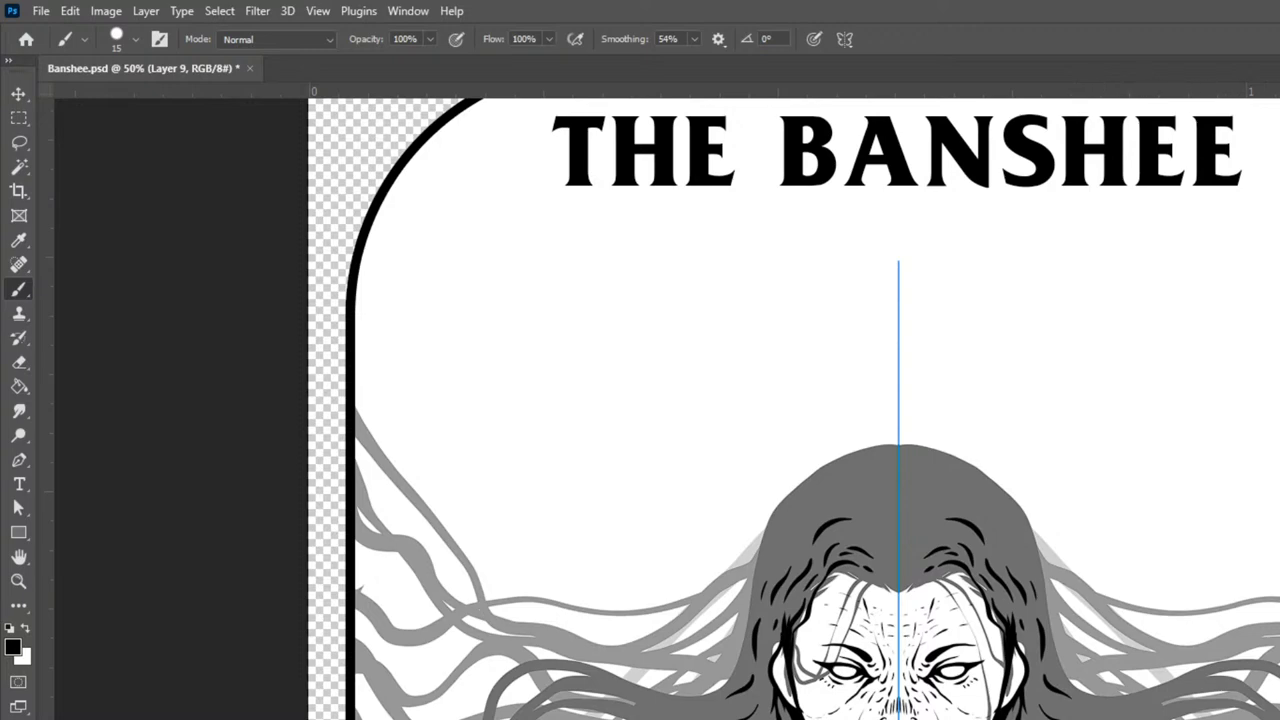
- Outline the shadow on both sides of the neck and fill it solid black beneath the jaw and chin
{"action": "scroll", "coordinate": [733, 303], "scroll_direction": "down", "scroll_amount": 3}
{"action": "scroll", "coordinate": [788, 530], "scroll_direction": "up", "scroll_amount": 2}
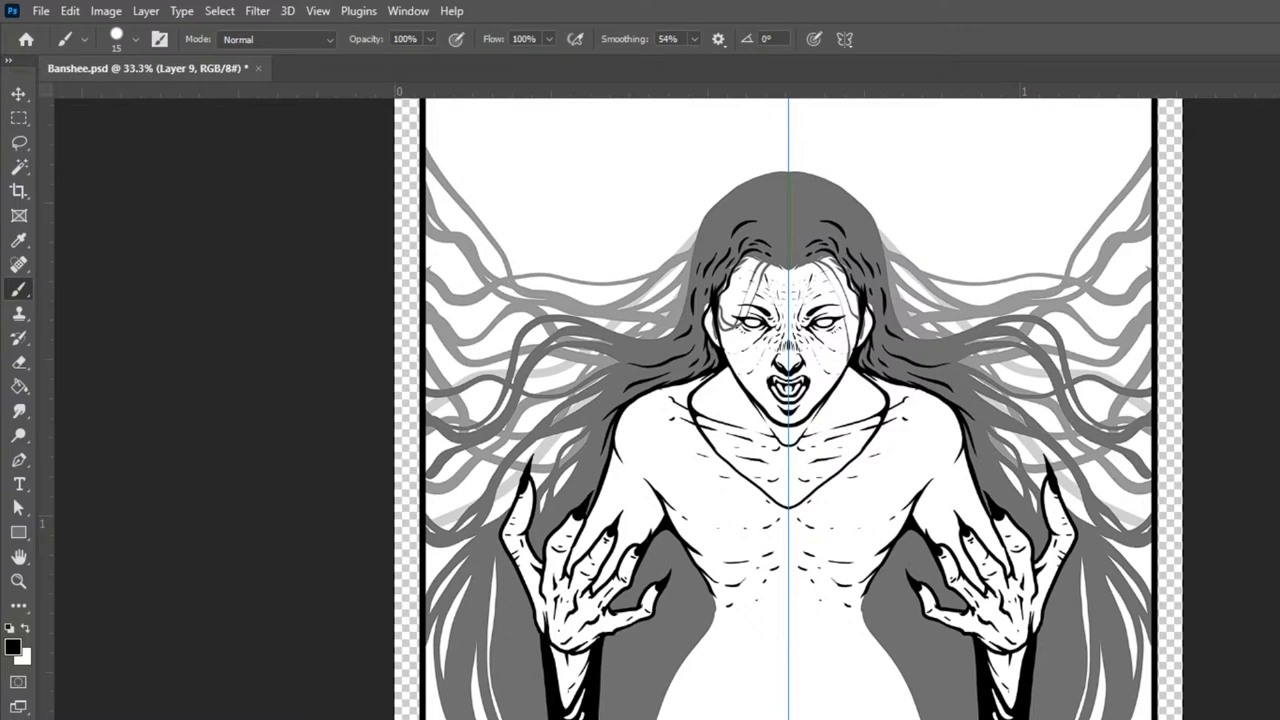
{"action": "scroll", "coordinate": [788, 534], "scroll_direction": "up", "scroll_amount": 1}
{"action": "scroll", "coordinate": [844, 392], "scroll_direction": "up", "scroll_amount": 1}
{"action": "scroll", "coordinate": [934, 506], "scroll_direction": "up", "scroll_amount": 3}
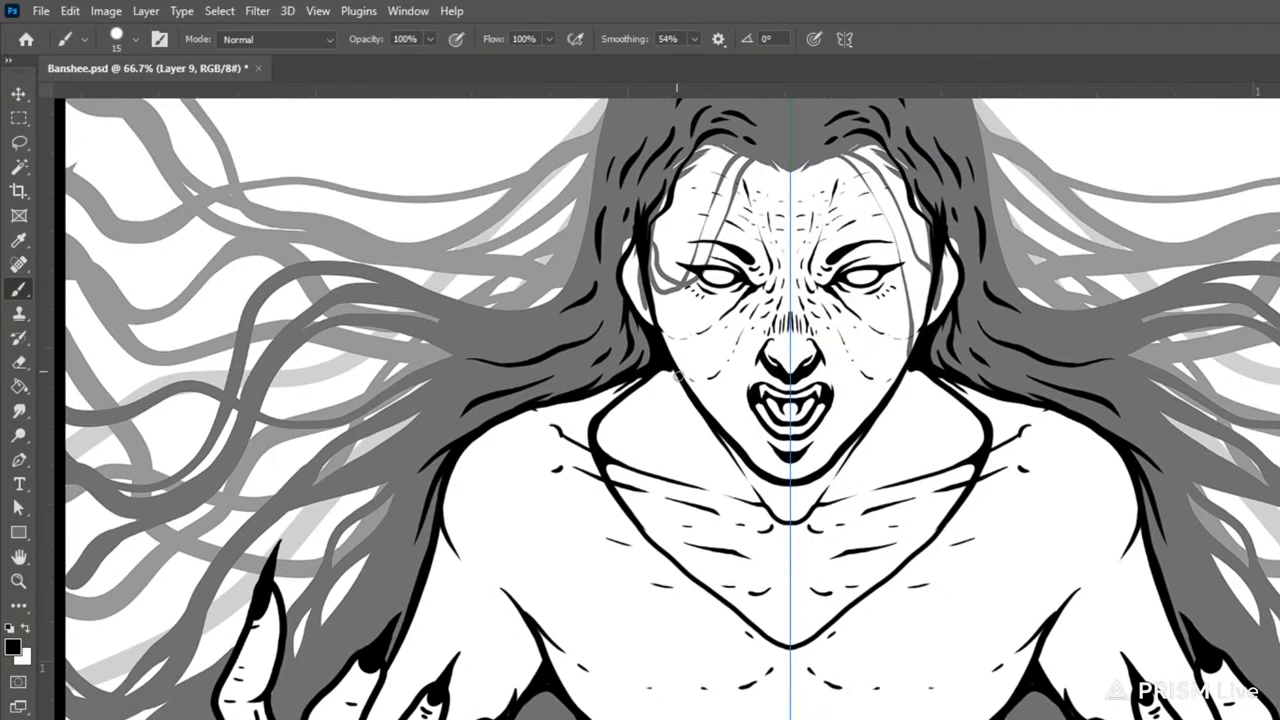
{"action": "mouse_move", "coordinate": [678, 381]}
{"action": "left_mouse_down"}
{"action": "mouse_move", "coordinate": [652, 416]}
{"action": "mouse_move", "coordinate": [717, 435]}
{"action": "mouse_move", "coordinate": [738, 457]}
{"action": "left_mouse_up"}
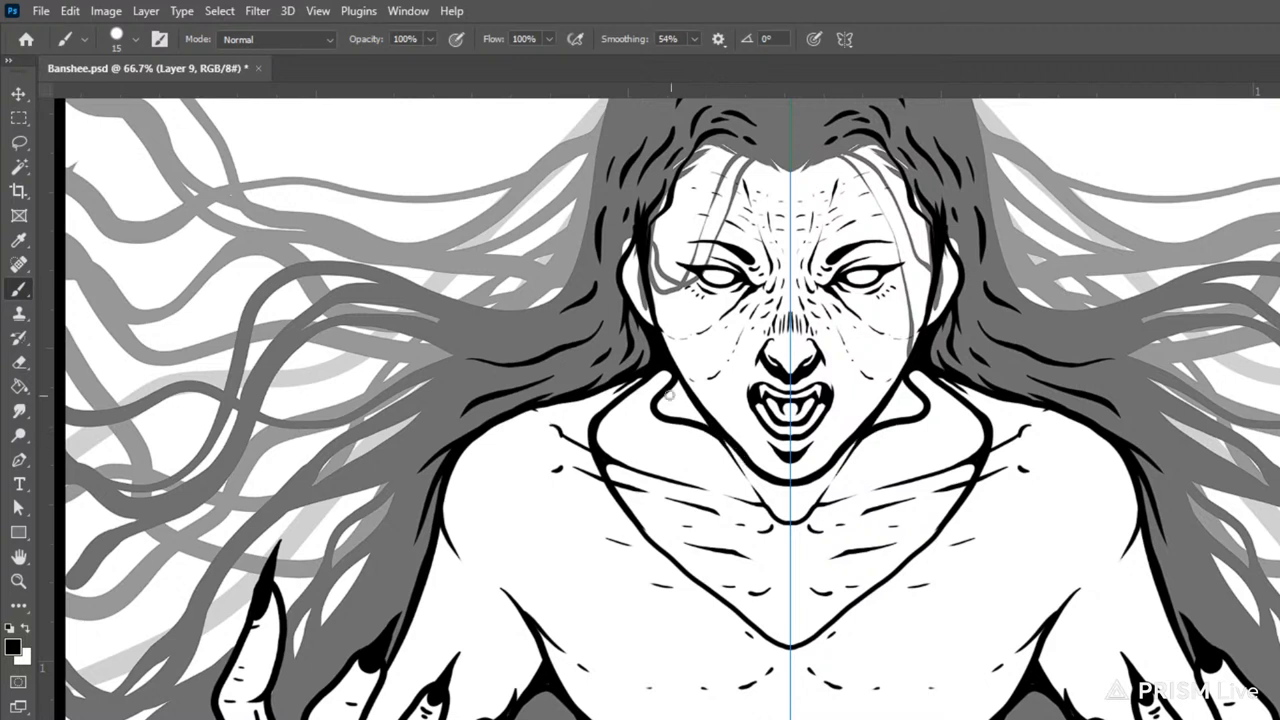
{"action": "mouse_move", "coordinate": [677, 381]}
{"action": "left_mouse_down"}
{"action": "mouse_move", "coordinate": [714, 431]}
{"action": "mouse_move", "coordinate": [658, 403]}
{"action": "mouse_move", "coordinate": [679, 379]}
{"action": "mouse_move", "coordinate": [675, 398]}
{"action": "mouse_move", "coordinate": [699, 418]}
{"action": "mouse_move", "coordinate": [676, 387]}
{"action": "mouse_move", "coordinate": [689, 406]}
{"action": "mouse_move", "coordinate": [720, 377]}
{"action": "mouse_move", "coordinate": [663, 382]}
{"action": "mouse_move", "coordinate": [668, 400]}
{"action": "mouse_move", "coordinate": [696, 416]}
{"action": "mouse_move", "coordinate": [677, 389]}
{"action": "mouse_move", "coordinate": [708, 421]}
{"action": "mouse_move", "coordinate": [660, 404]}
{"action": "mouse_move", "coordinate": [692, 416]}
{"action": "mouse_move", "coordinate": [667, 385]}
{"action": "mouse_move", "coordinate": [646, 423]}
{"action": "mouse_move", "coordinate": [673, 432]}
{"action": "mouse_move", "coordinate": [634, 410]}
{"action": "mouse_move", "coordinate": [636, 431]}
{"action": "mouse_move", "coordinate": [760, 492]}
{"action": "left_mouse_up"}
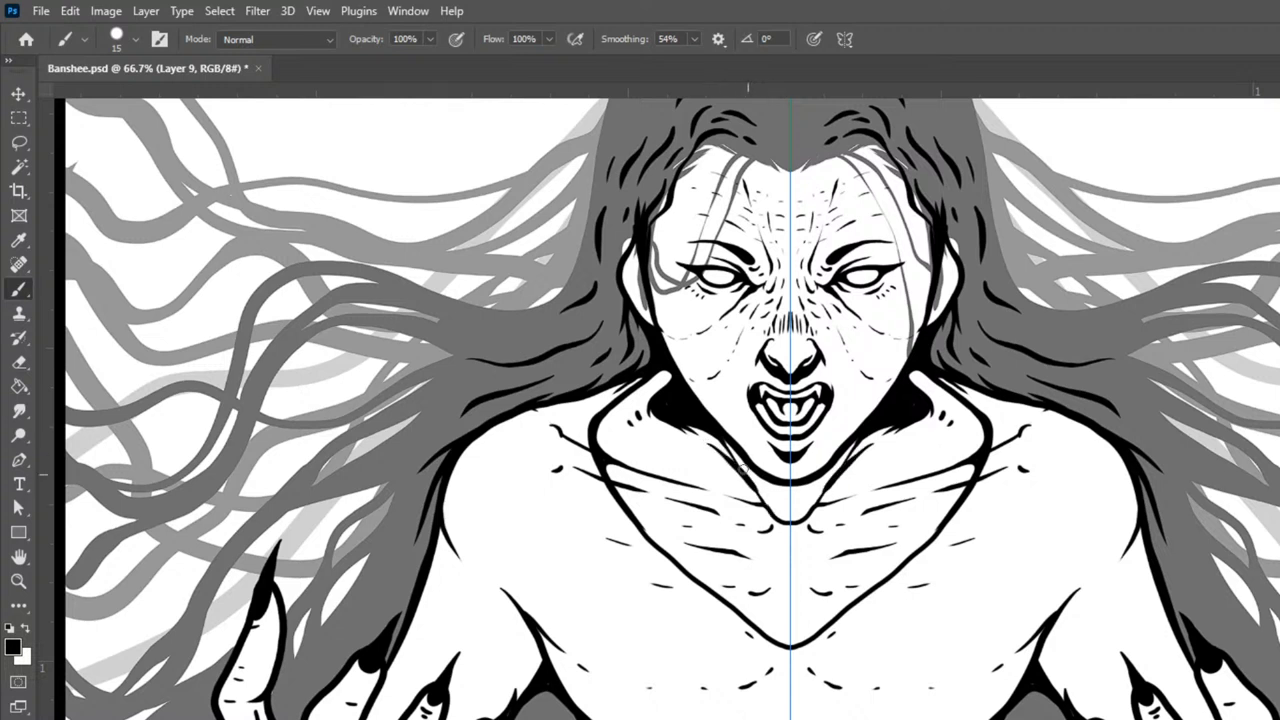
{"action": "mouse_move", "coordinate": [718, 437]}
{"action": "left_mouse_down"}
{"action": "mouse_move", "coordinate": [788, 526]}
{"action": "mouse_move", "coordinate": [750, 467]}
{"action": "mouse_move", "coordinate": [777, 493]}
{"action": "mouse_move", "coordinate": [810, 488]}
{"action": "mouse_move", "coordinate": [759, 485]}
{"action": "mouse_move", "coordinate": [806, 512]}
{"action": "mouse_move", "coordinate": [809, 498]}
{"action": "mouse_move", "coordinate": [788, 505]}
{"action": "mouse_move", "coordinate": [759, 481]}
{"action": "mouse_move", "coordinate": [772, 502]}
{"action": "mouse_move", "coordinate": [802, 514]}
{"action": "mouse_move", "coordinate": [814, 494]}
{"action": "mouse_move", "coordinate": [779, 498]}
{"action": "mouse_move", "coordinate": [816, 494]}
{"action": "mouse_move", "coordinate": [777, 508]}
{"action": "mouse_move", "coordinate": [808, 496]}
{"action": "left_mouse_up"}
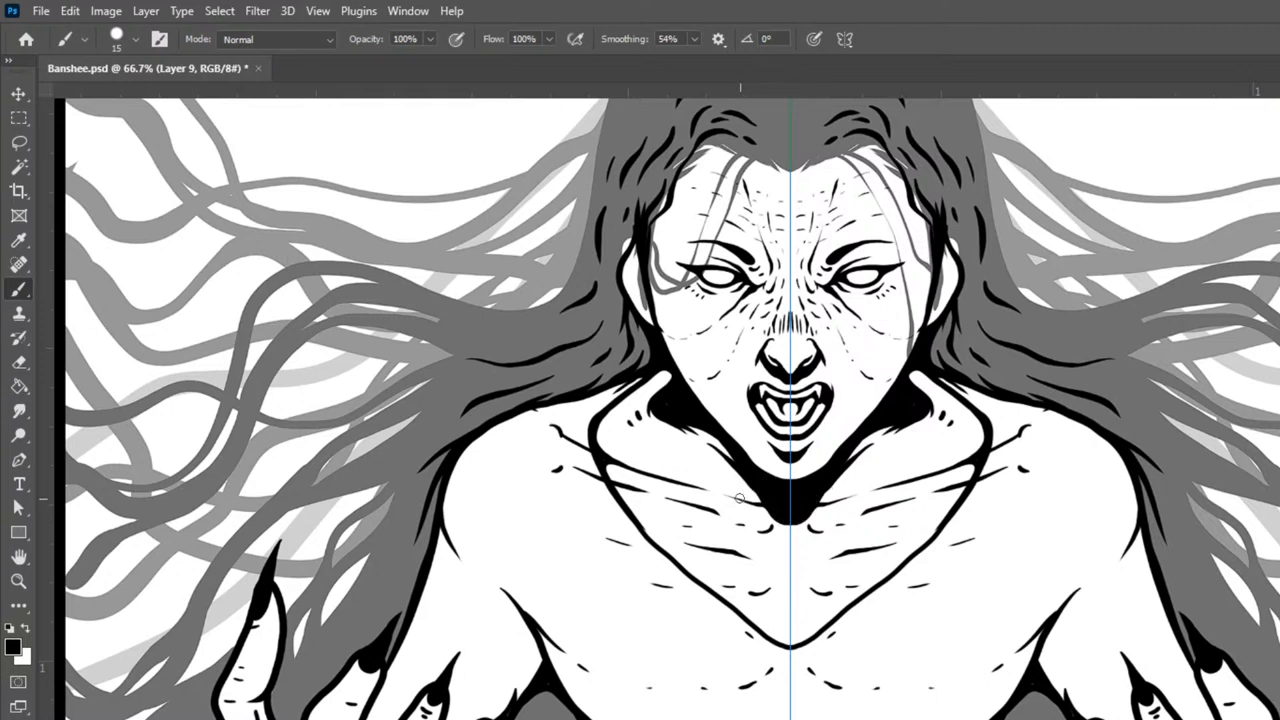
- Add black accents on the neck and thicken the collarbone and upper chest lines
{"action": "left_click_drag", "start_coordinate": [722, 490], "coordinate": [763, 503]}
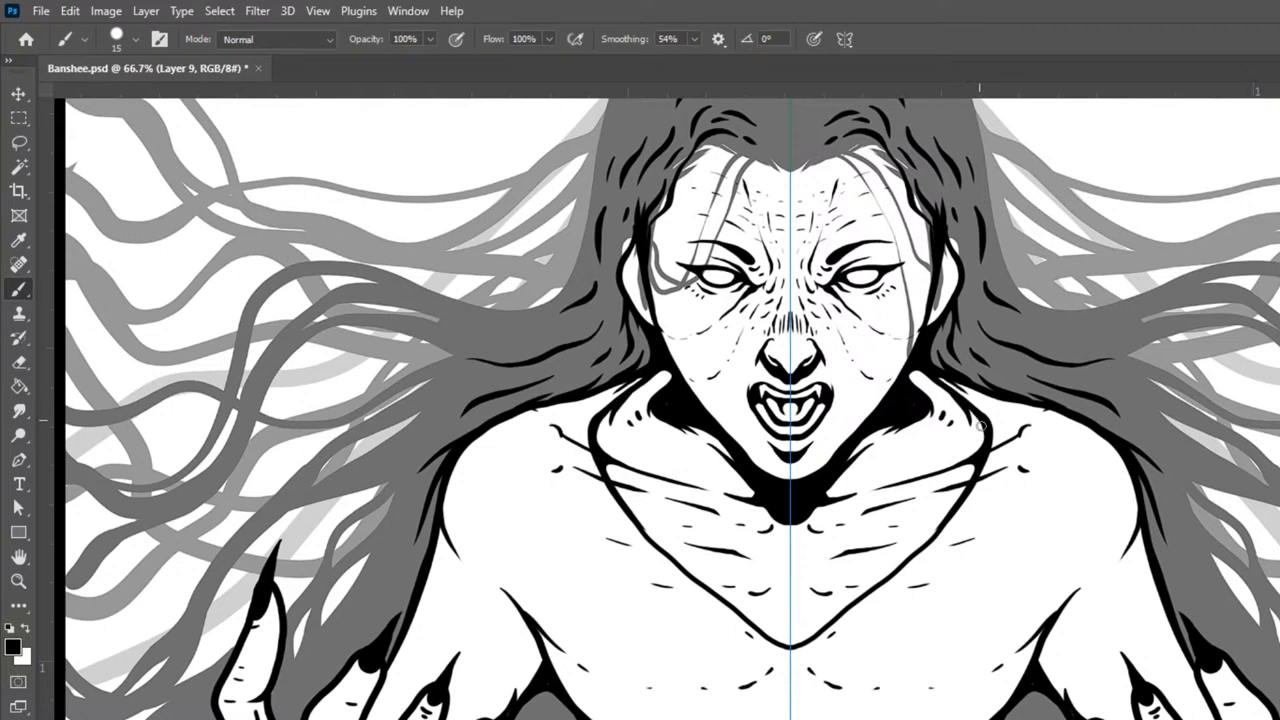
{"action": "left_click_drag", "start_coordinate": [891, 484], "coordinate": [1035, 420]}
{"action": "key", "text": "ctrl+z"}
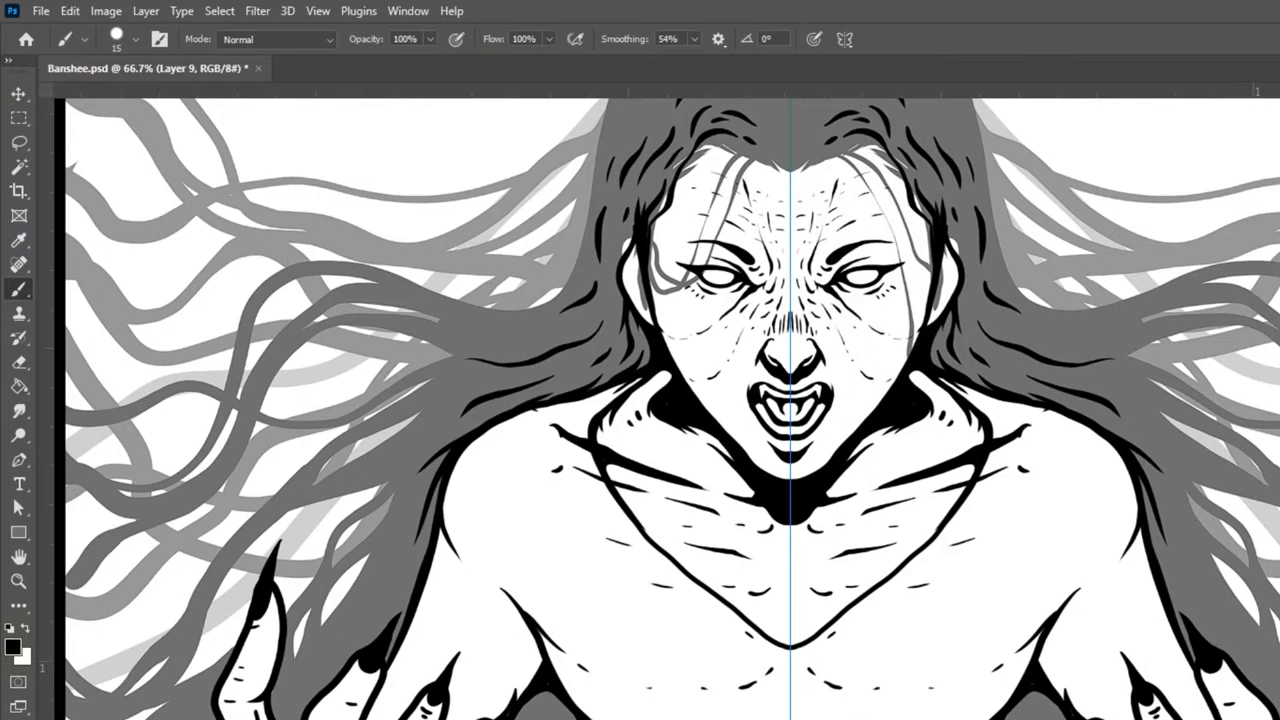
- Add a new layer above Layer 8 copy and give it a dark grey #4a4a4a color overlay
{"action": "key", "text": "alt+["}
{"action": "key", "text": "alt+]"}
{"action": "key", "text": "alt+["}
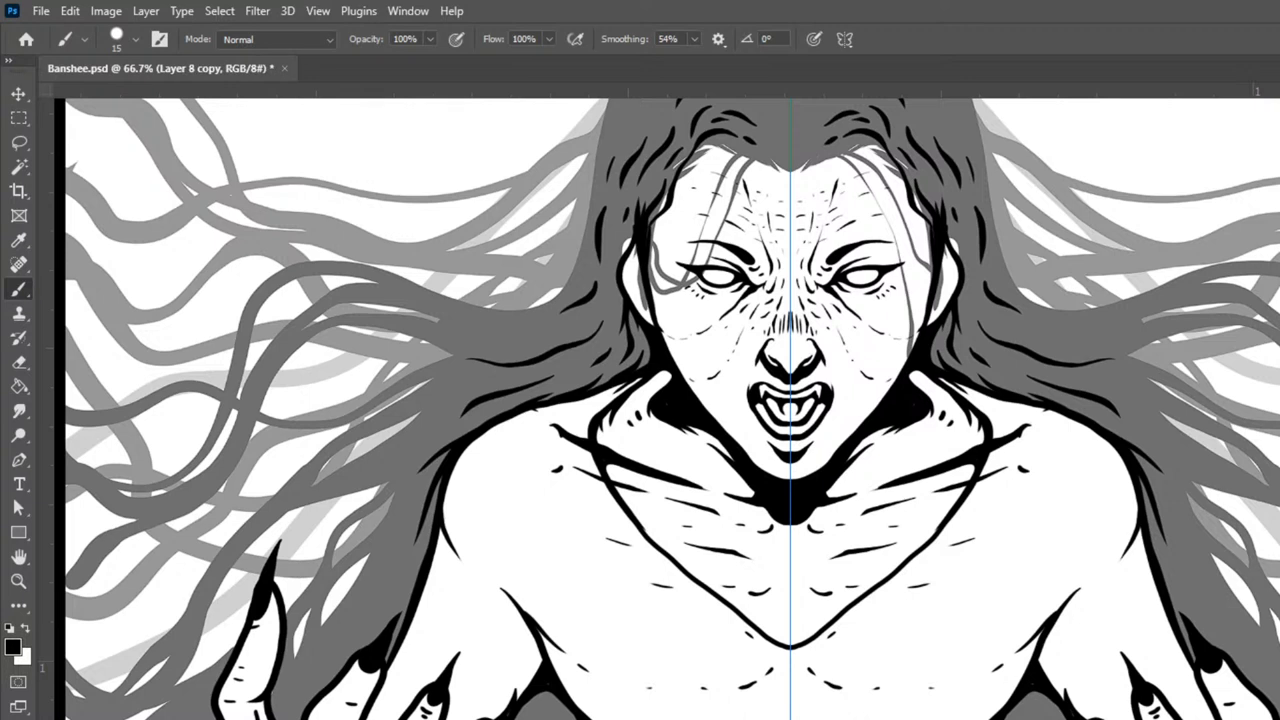
{"action": "key", "text": "ctrl+shift+alt+n"}
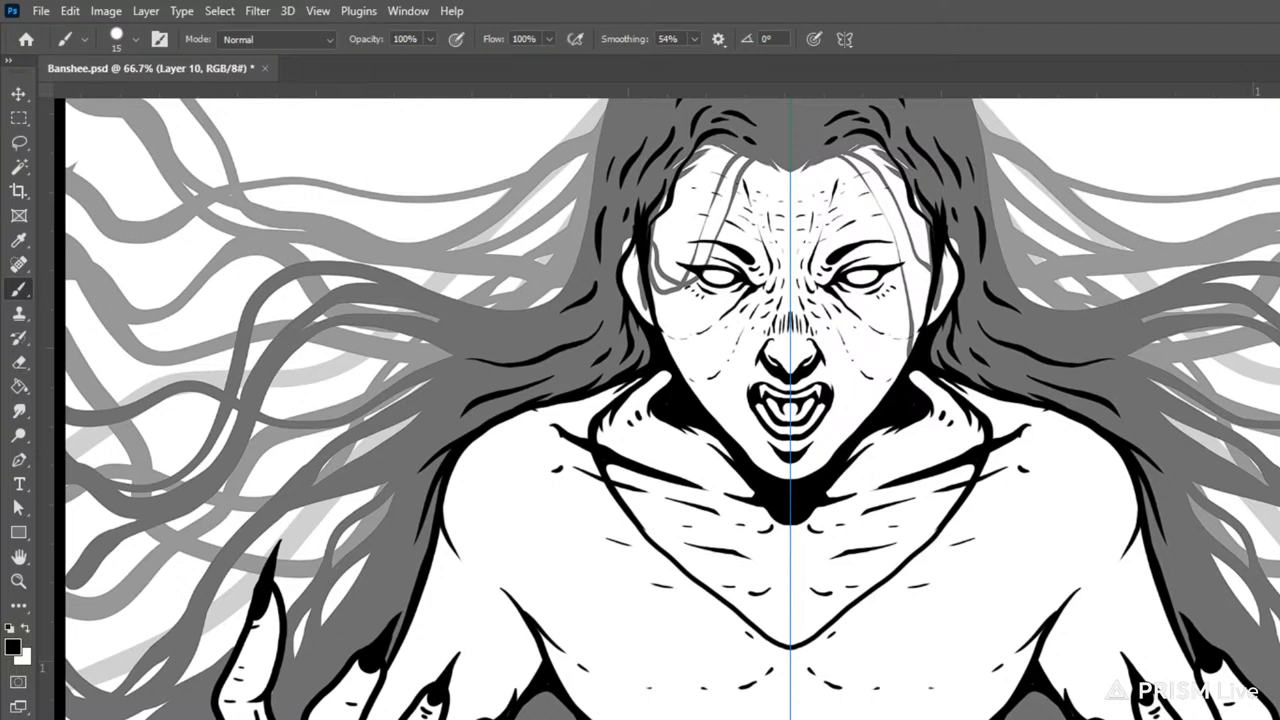
{"action": "key", "text": "F2"}
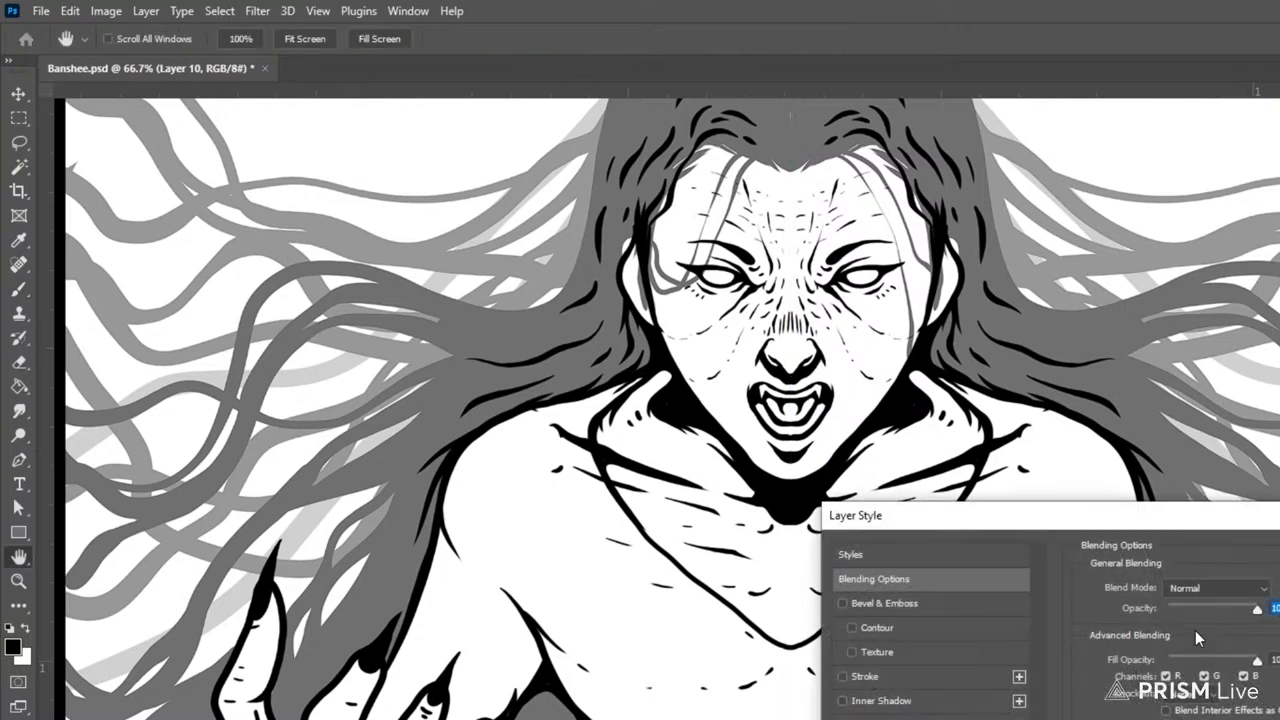
{"action": "left_click", "coordinate": [1270, 591]}
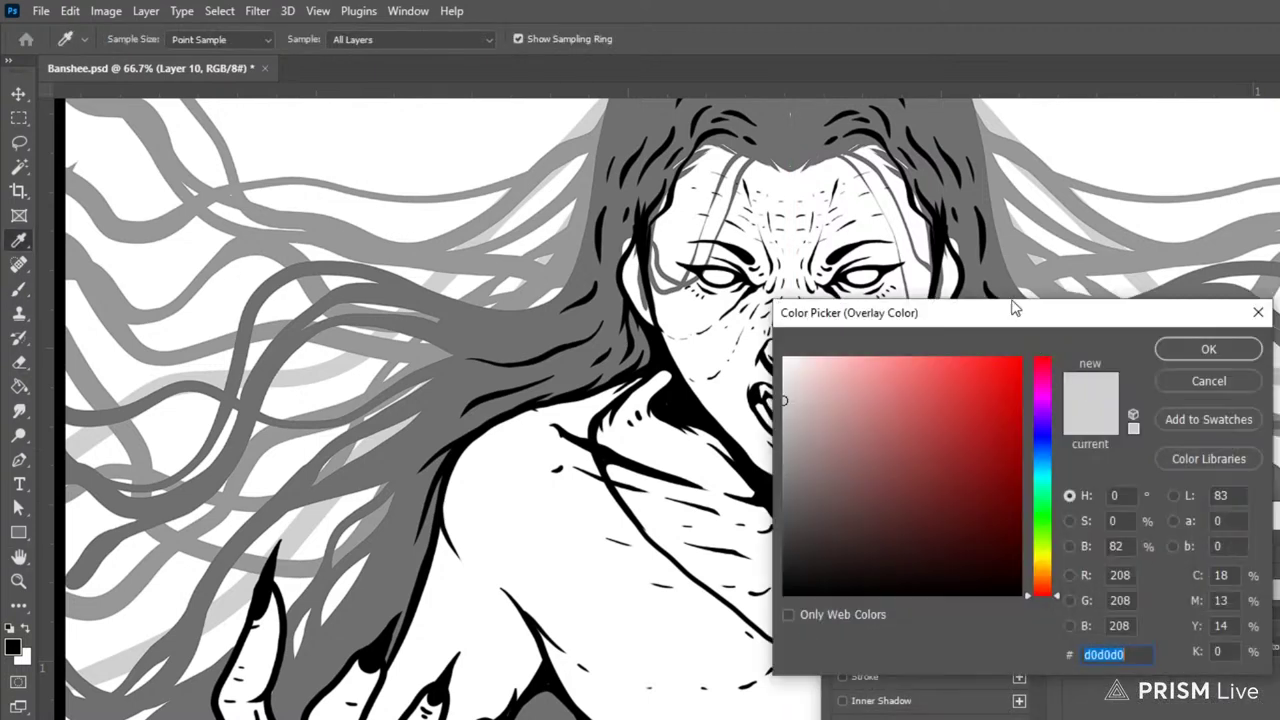
{"action": "left_click_drag", "start_coordinate": [815, 496], "coordinate": [772, 533]}
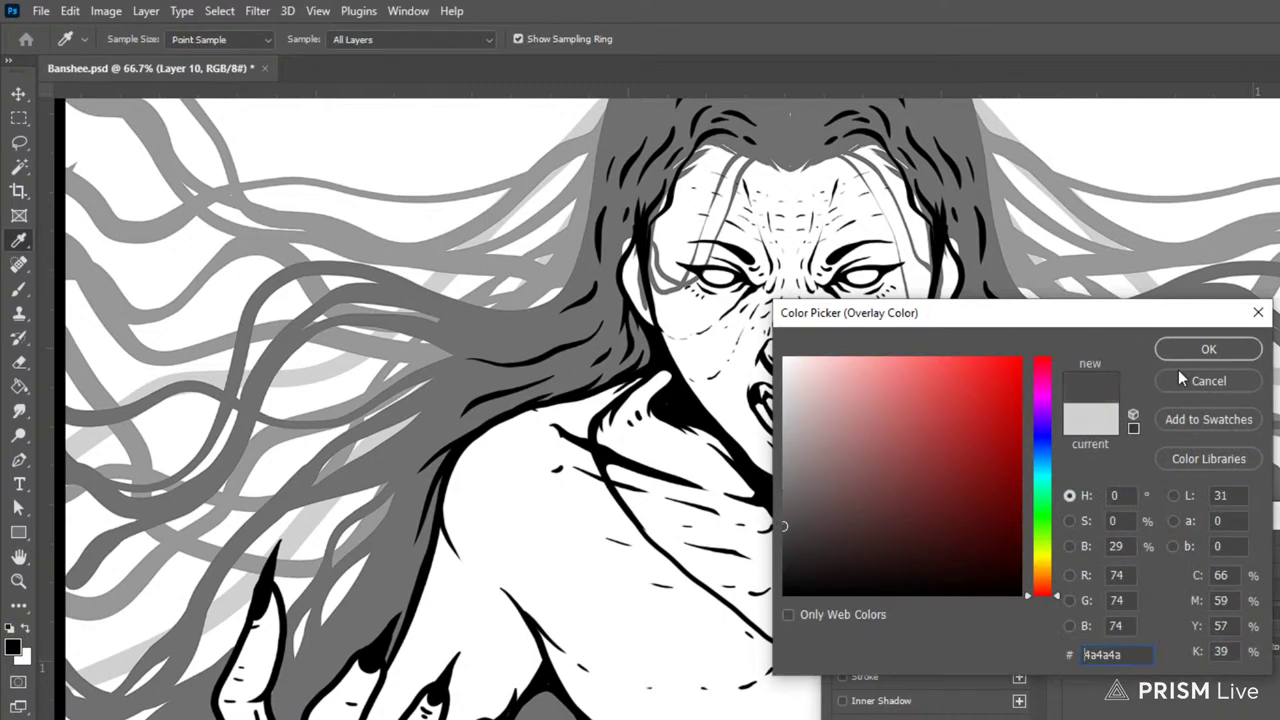
{"action": "left_click", "coordinate": [1208, 349]}
{"action": "key", "text": "Return"}
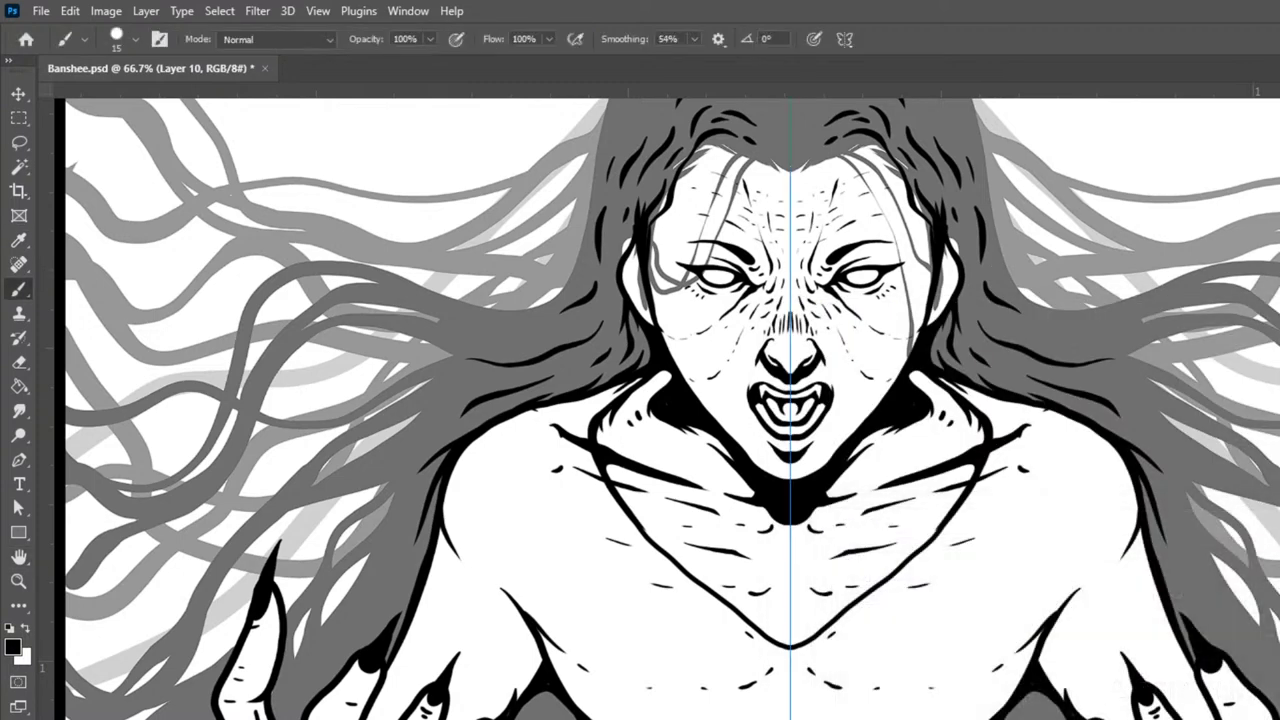
- Paint the shoulders and the band below the V-shaped neckline dark grey, enlarging the brush to 70 px
{"action": "key", "text": "bracketright"}
{"action": "mouse_move", "coordinate": [944, 378]}
{"action": "left_mouse_down"}
{"action": "mouse_move", "coordinate": [1008, 425]}
{"action": "mouse_move", "coordinate": [954, 377]}
{"action": "mouse_move", "coordinate": [1041, 421]}
{"action": "mouse_move", "coordinate": [943, 379]}
{"action": "mouse_move", "coordinate": [974, 382]}
{"action": "mouse_move", "coordinate": [992, 413]}
{"action": "mouse_move", "coordinate": [997, 480]}
{"action": "left_mouse_up"}
{"action": "mouse_move", "coordinate": [998, 418]}
{"action": "left_mouse_down"}
{"action": "mouse_move", "coordinate": [1018, 459]}
{"action": "mouse_move", "coordinate": [995, 396]}
{"action": "mouse_move", "coordinate": [1048, 469]}
{"action": "left_mouse_up"}
{"action": "mouse_move", "coordinate": [1046, 416]}
{"action": "left_mouse_down"}
{"action": "mouse_move", "coordinate": [1074, 444]}
{"action": "mouse_move", "coordinate": [936, 590]}
{"action": "left_mouse_up"}
{"action": "key", "text": "bracketright"}
{"action": "key", "text": "bracketright"}
{"action": "key", "text": "bracketright"}
{"action": "key", "text": "bracketright"}
{"action": "key", "text": "bracketright"}
{"action": "key", "text": "bracketright"}
{"action": "key", "text": "bracketright"}
{"action": "mouse_move", "coordinate": [1013, 439]}
{"action": "left_mouse_down"}
{"action": "mouse_move", "coordinate": [1004, 586]}
{"action": "mouse_move", "coordinate": [1022, 458]}
{"action": "mouse_move", "coordinate": [1060, 496]}
{"action": "mouse_move", "coordinate": [1074, 606]}
{"action": "mouse_move", "coordinate": [1014, 420]}
{"action": "mouse_move", "coordinate": [1070, 478]}
{"action": "mouse_move", "coordinate": [1098, 580]}
{"action": "mouse_move", "coordinate": [1037, 425]}
{"action": "mouse_move", "coordinate": [1097, 461]}
{"action": "mouse_move", "coordinate": [1122, 540]}
{"action": "mouse_move", "coordinate": [1058, 423]}
{"action": "mouse_move", "coordinate": [1042, 418]}
{"action": "mouse_move", "coordinate": [1108, 460]}
{"action": "mouse_move", "coordinate": [1148, 629]}
{"action": "mouse_move", "coordinate": [1082, 480]}
{"action": "mouse_move", "coordinate": [1128, 644]}
{"action": "mouse_move", "coordinate": [1049, 485]}
{"action": "mouse_move", "coordinate": [1059, 668]}
{"action": "mouse_move", "coordinate": [1044, 654]}
{"action": "mouse_move", "coordinate": [1038, 506]}
{"action": "mouse_move", "coordinate": [1025, 553]}
{"action": "mouse_move", "coordinate": [962, 646]}
{"action": "mouse_move", "coordinate": [987, 498]}
{"action": "mouse_move", "coordinate": [1017, 484]}
{"action": "mouse_move", "coordinate": [1013, 457]}
{"action": "mouse_move", "coordinate": [950, 551]}
{"action": "mouse_move", "coordinate": [791, 667]}
{"action": "mouse_move", "coordinate": [955, 550]}
{"action": "mouse_move", "coordinate": [979, 525]}
{"action": "mouse_move", "coordinate": [904, 579]}
{"action": "mouse_move", "coordinate": [997, 491]}
{"action": "left_mouse_up"}
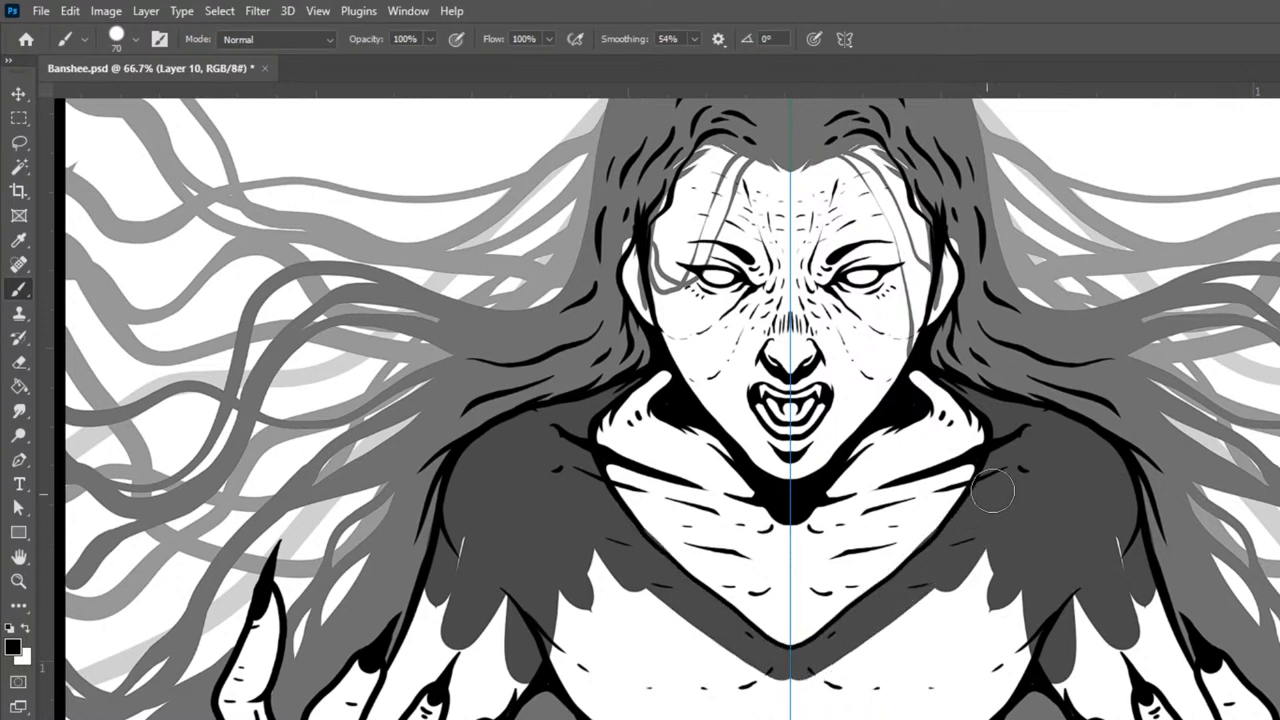
- Fill the small gaps along the outer edges of the upper arms with dark grey using a smaller brush
{"action": "key", "text": "bracketleft"}
{"action": "key", "text": "bracketleft"}
{"action": "key", "text": "bracketleft"}
{"action": "key", "text": "bracketleft"}
{"action": "key", "text": "bracketleft"}
{"action": "left_click_drag", "start_coordinate": [1117, 539], "coordinate": [1122, 564]}
{"action": "key", "text": "bracketright"}
{"action": "left_click_drag", "start_coordinate": [1141, 606], "coordinate": [1170, 661]}
- Fill the remaining white of the arms with dark grey down to the raised fingers using a 45 px brush
{"action": "key", "text": "bracketright"}
{"action": "key", "text": "bracketright"}
{"action": "key", "text": "bracketright"}
{"action": "mouse_move", "coordinate": [1070, 690]}
{"action": "left_mouse_down"}
{"action": "mouse_move", "coordinate": [1090, 715]}
{"action": "mouse_move", "coordinate": [1076, 713]}
{"action": "mouse_move", "coordinate": [1134, 718]}
{"action": "left_mouse_up"}
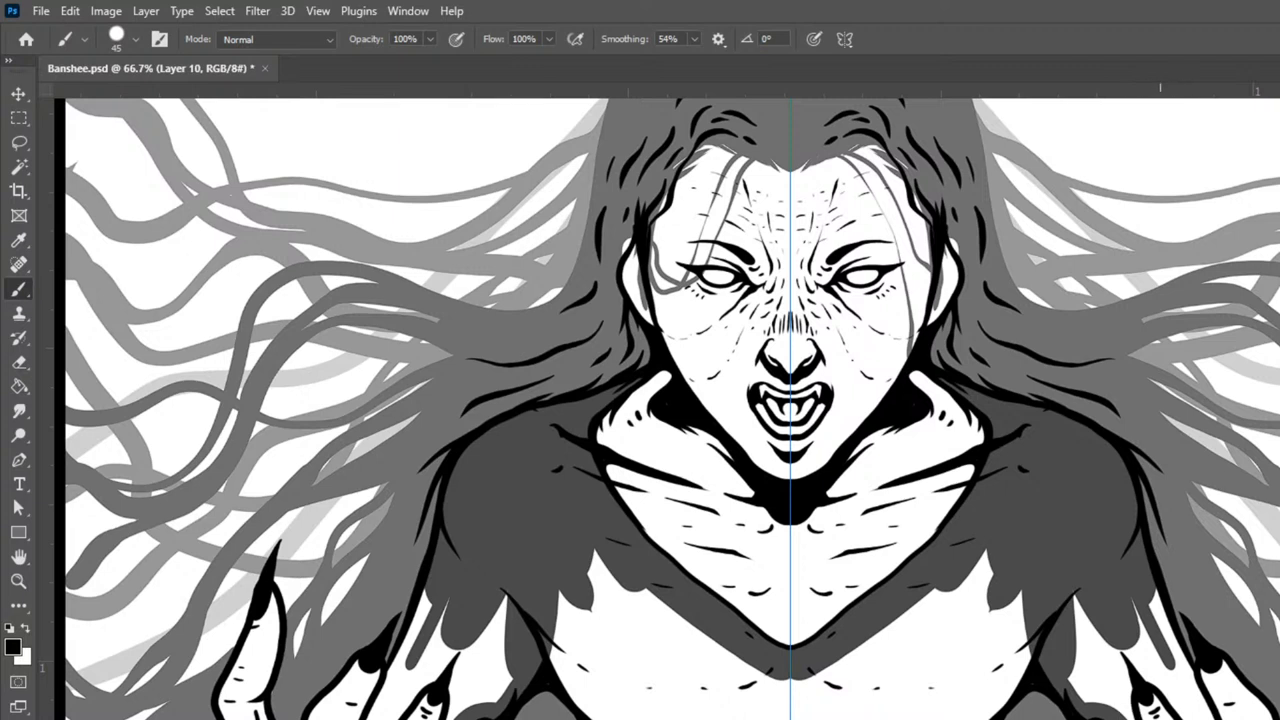
{"action": "mouse_move", "coordinate": [1134, 718]}
{"action": "left_mouse_down"}
{"action": "mouse_move", "coordinate": [1069, 578]}
{"action": "mouse_move", "coordinate": [1112, 695]}
{"action": "mouse_move", "coordinate": [1108, 712]}
{"action": "mouse_move", "coordinate": [1070, 614]}
{"action": "mouse_move", "coordinate": [1104, 711]}
{"action": "mouse_move", "coordinate": [1069, 613]}
{"action": "mouse_move", "coordinate": [1111, 573]}
{"action": "mouse_move", "coordinate": [1126, 701]}
{"action": "mouse_move", "coordinate": [1119, 574]}
{"action": "mouse_move", "coordinate": [1118, 643]}
{"action": "mouse_move", "coordinate": [1195, 719]}
{"action": "left_mouse_up"}
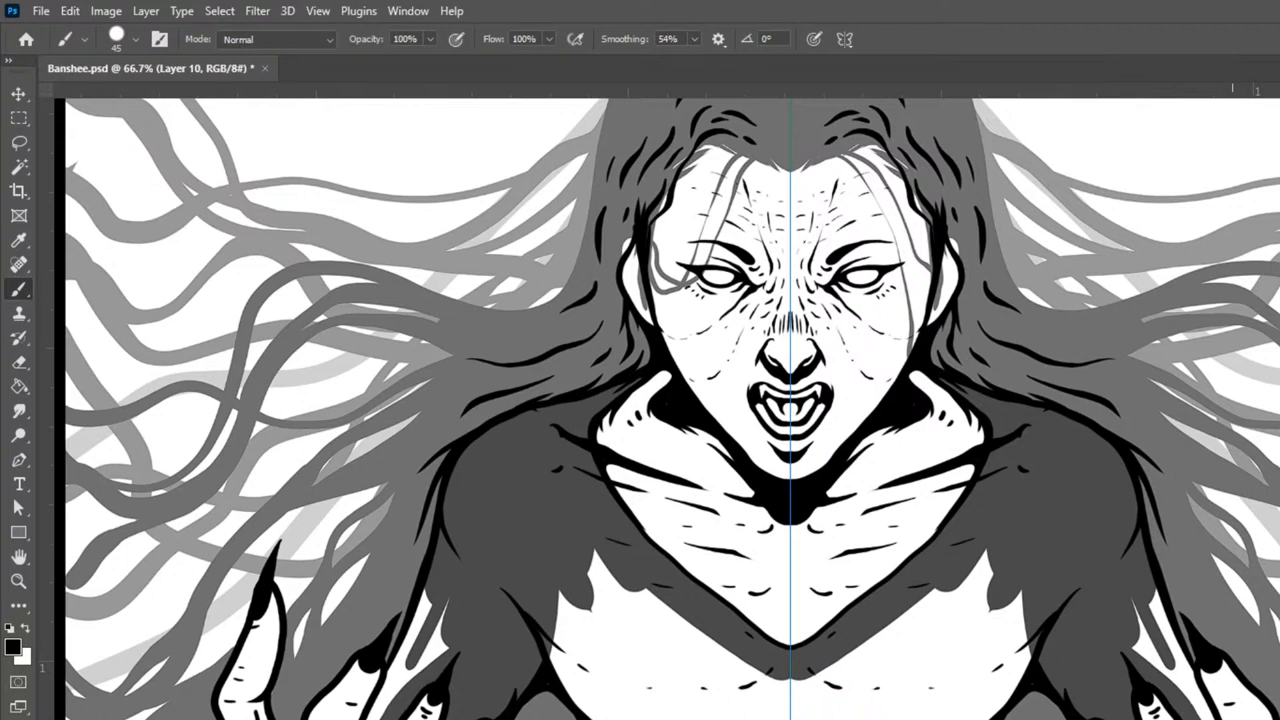
{"action": "mouse_move", "coordinate": [1206, 716]}
{"action": "left_mouse_down"}
{"action": "mouse_move", "coordinate": [1137, 560]}
{"action": "mouse_move", "coordinate": [1170, 676]}
{"action": "mouse_move", "coordinate": [1115, 555]}
{"action": "mouse_move", "coordinate": [1155, 680]}
{"action": "mouse_move", "coordinate": [1135, 551]}
{"action": "mouse_move", "coordinate": [1194, 714]}
{"action": "left_mouse_up"}
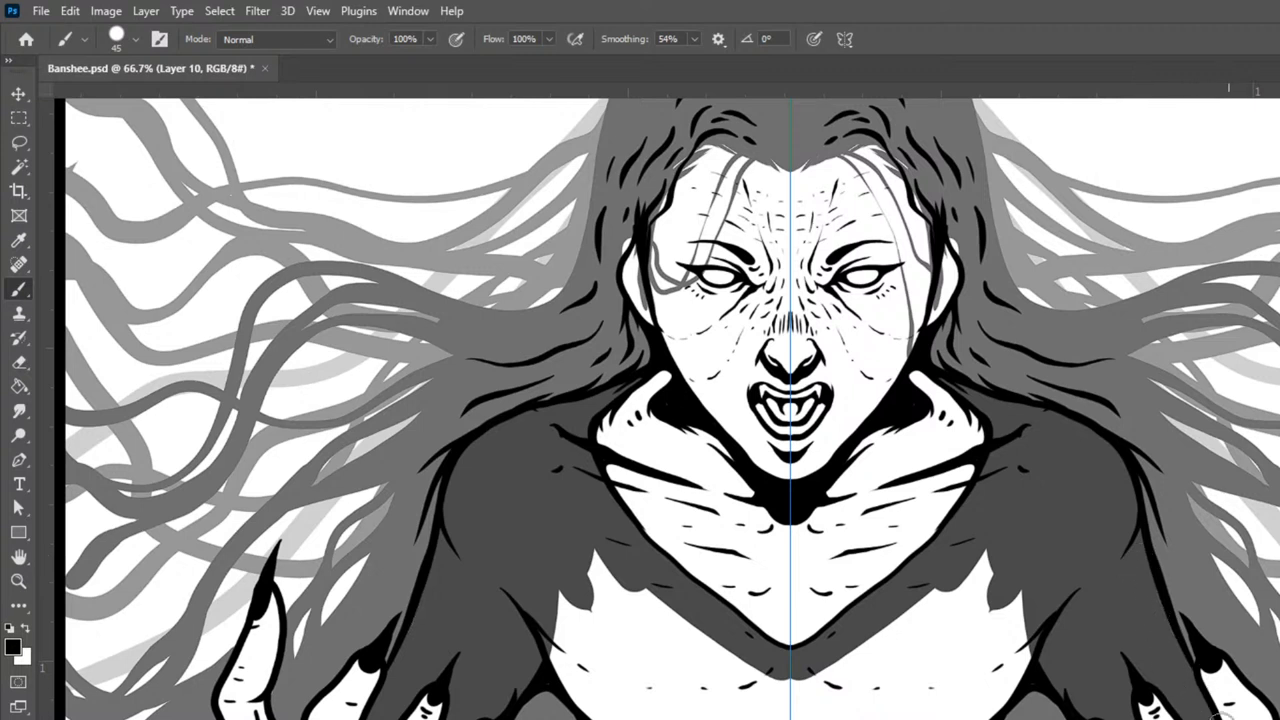
- Fill the remaining white of the chest and ribs below the neckline with dark grey, enlarging the brush to 175 px
{"action": "mouse_move", "coordinate": [530, 611]}
{"action": "left_mouse_down"}
{"action": "mouse_move", "coordinate": [589, 703]}
{"action": "mouse_move", "coordinate": [602, 716]}
{"action": "mouse_move", "coordinate": [590, 680]}
{"action": "mouse_move", "coordinate": [624, 714]}
{"action": "left_mouse_up"}
{"action": "key", "text": "bracketright"}
{"action": "key", "text": "bracketright"}
{"action": "key", "text": "bracketright"}
{"action": "key", "text": "bracketright"}
{"action": "key", "text": "bracketright"}
{"action": "key", "text": "bracketright"}
{"action": "key", "text": "bracketright"}
{"action": "key", "text": "bracketright"}
{"action": "key", "text": "bracketright"}
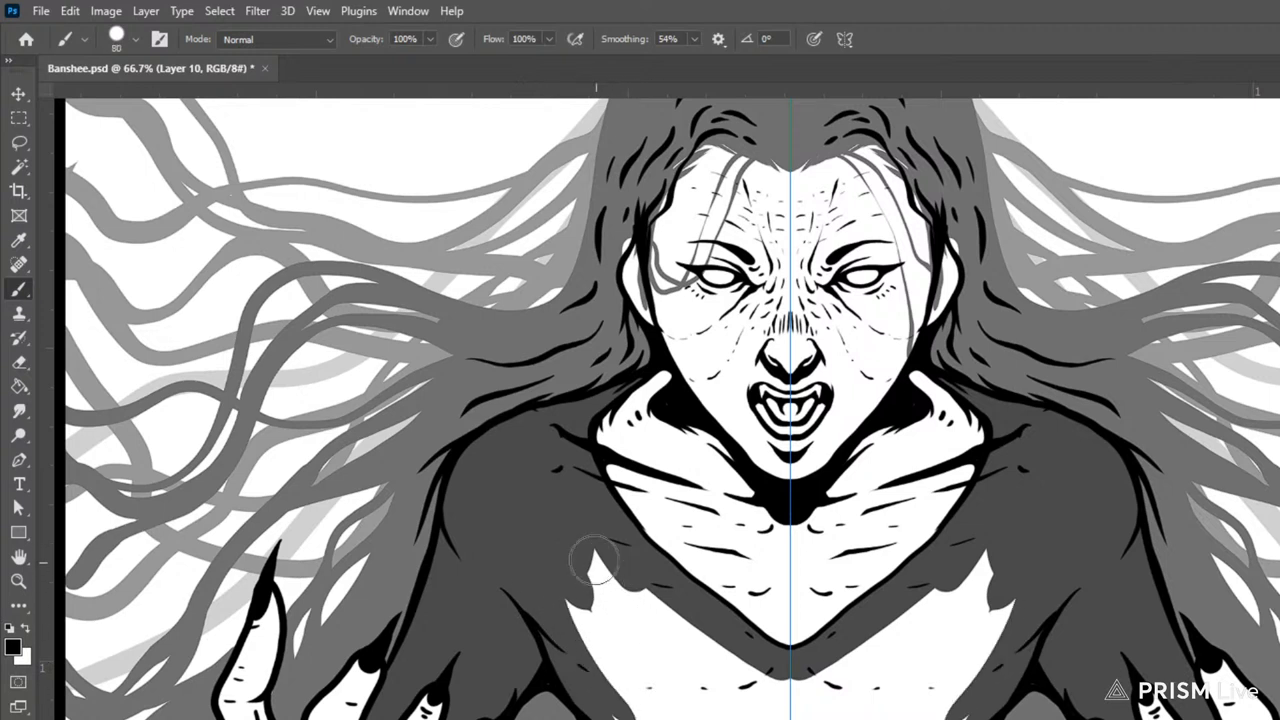
{"action": "mouse_move", "coordinate": [575, 542]}
{"action": "left_mouse_down"}
{"action": "mouse_move", "coordinate": [789, 719]}
{"action": "mouse_move", "coordinate": [651, 600]}
{"action": "mouse_move", "coordinate": [775, 712]}
{"action": "mouse_move", "coordinate": [586, 600]}
{"action": "mouse_move", "coordinate": [658, 712]}
{"action": "left_mouse_up"}
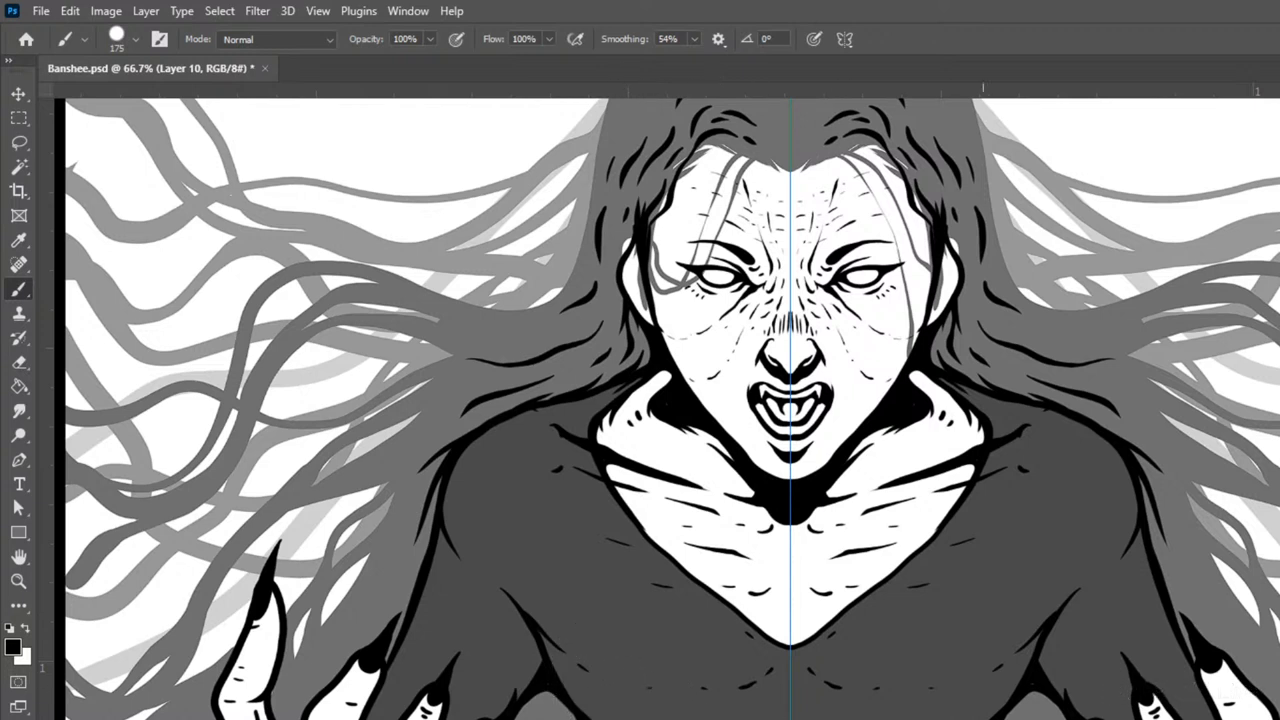
- Examine the dark grey bodice against the whole card composition
{"action": "key", "text": "ctrl+minus"}
{"action": "key", "text": "ctrl+minus"}
{"action": "key", "text": "ctrl+minus"}
{"action": "key", "text": "ctrl+minus"}
{"action": "key", "text": "ctrl+minus"}
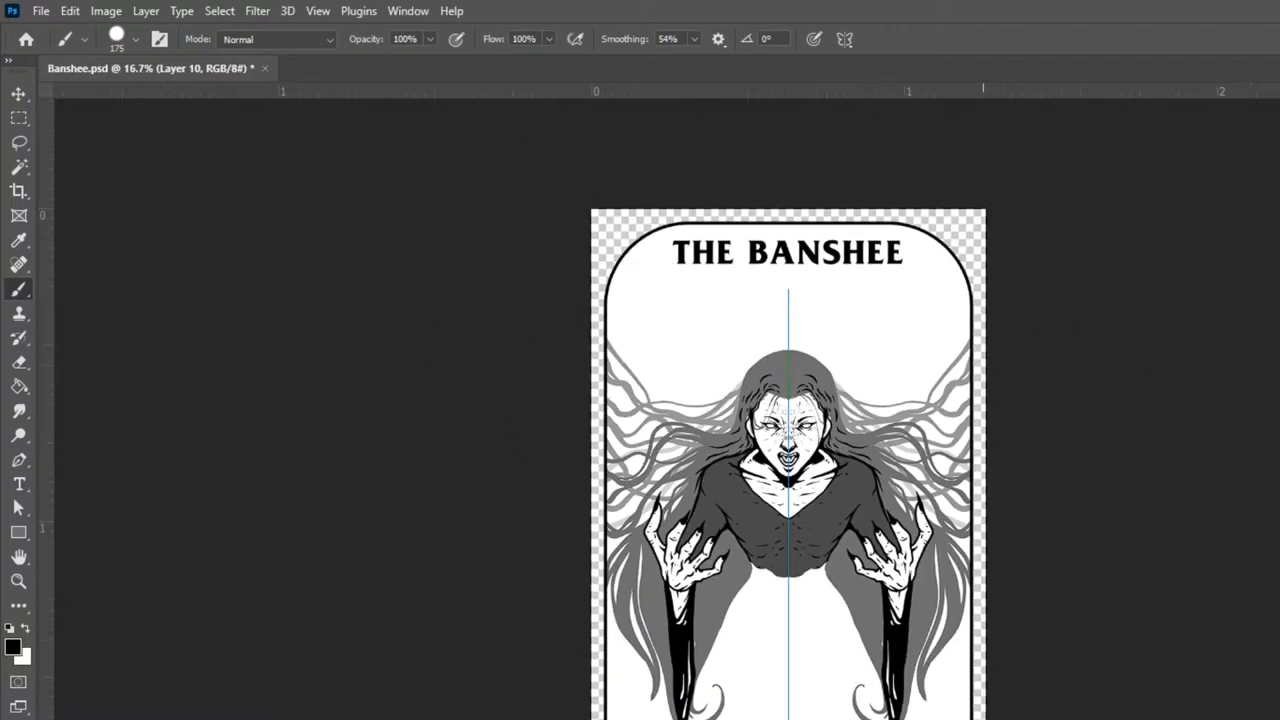
{"action": "key", "text": "ctrl+plus"}
{"action": "key", "text": "ctrl+plus"}
{"action": "key", "text": "ctrl+plus"}
{"action": "key", "text": "ctrl+plus"}
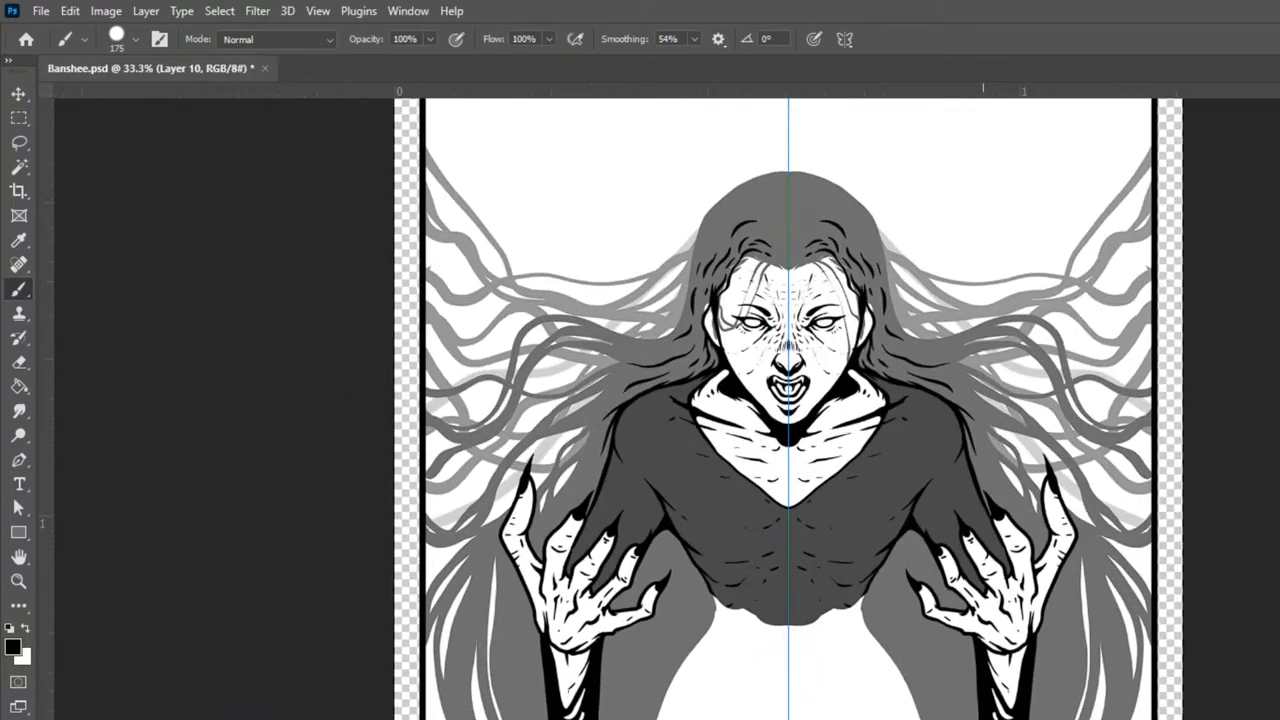
- On Layer 8 copy, paint small lighter grey highlights along the shoulders, chest sides and ribs with a 30 px brush
{"action": "key", "text": "ctrl+plus"}
{"action": "key", "text": "alt+["}
{"action": "key", "text": "["}
{"action": "key", "text": "["}
{"action": "key", "text": "["}
{"action": "key", "text": "["}
{"action": "key", "text": "["}
{"action": "key", "text": "["}
{"action": "key", "text": "["}
{"action": "key", "text": "["}
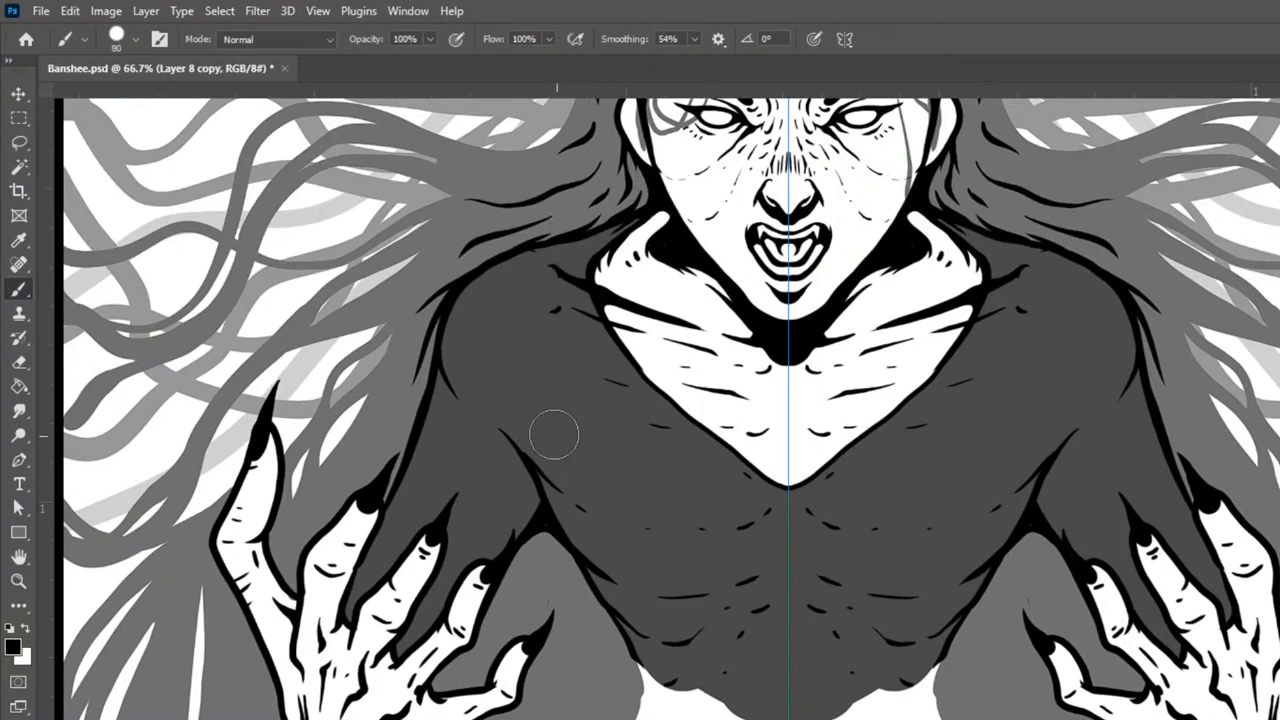
{"action": "key", "text": "bracketleft"}
{"action": "key", "text": "bracketleft"}
{"action": "key", "text": "bracketleft"}
{"action": "mouse_move", "coordinate": [460, 314]}
{"action": "left_mouse_down"}
{"action": "mouse_move", "coordinate": [488, 385]}
{"action": "mouse_move", "coordinate": [563, 466]}
{"action": "mouse_move", "coordinate": [605, 497]}
{"action": "mouse_move", "coordinate": [669, 508]}
{"action": "left_mouse_up"}
{"action": "mouse_move", "coordinate": [577, 533]}
{"action": "left_mouse_down"}
{"action": "mouse_move", "coordinate": [622, 574]}
{"action": "mouse_move", "coordinate": [666, 570]}
{"action": "mouse_move", "coordinate": [634, 575]}
{"action": "mouse_move", "coordinate": [692, 584]}
{"action": "left_mouse_up"}
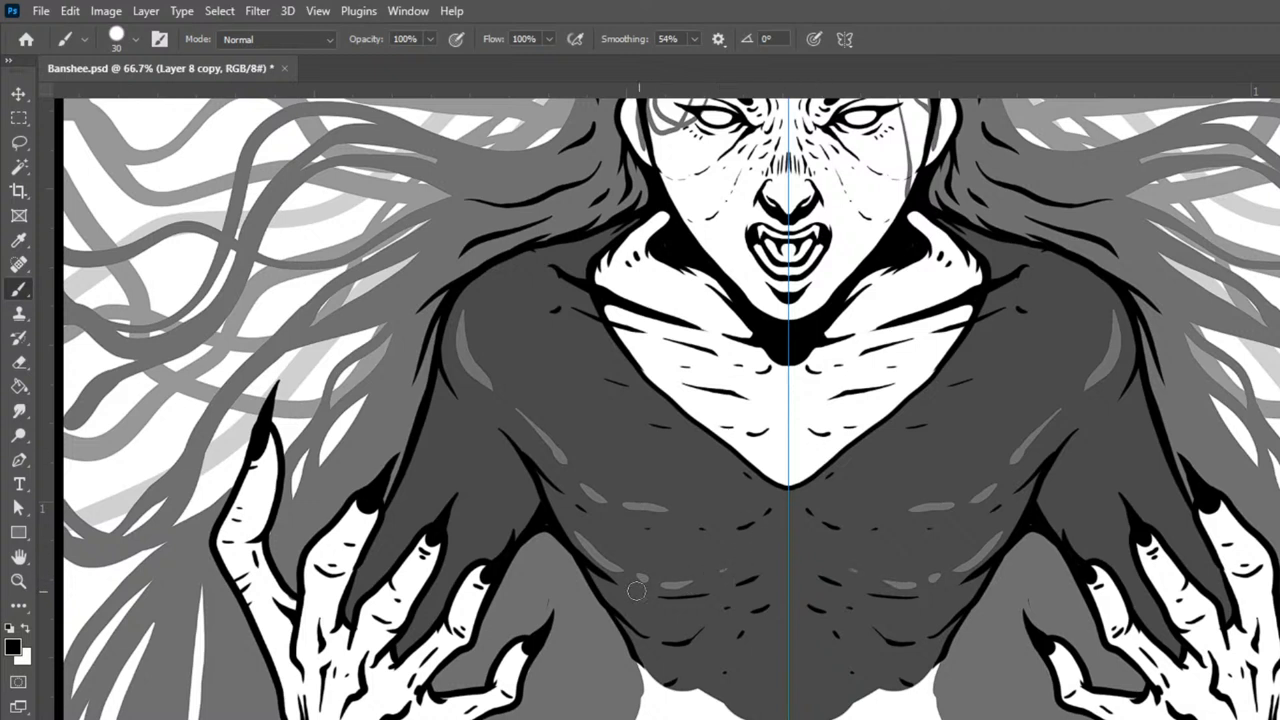
{"action": "mouse_move", "coordinate": [620, 606]}
{"action": "left_mouse_down"}
{"action": "mouse_move", "coordinate": [658, 628]}
{"action": "mouse_move", "coordinate": [705, 614]}
{"action": "left_mouse_up"}
{"action": "left_click_drag", "start_coordinate": [641, 648], "coordinate": [686, 658]}
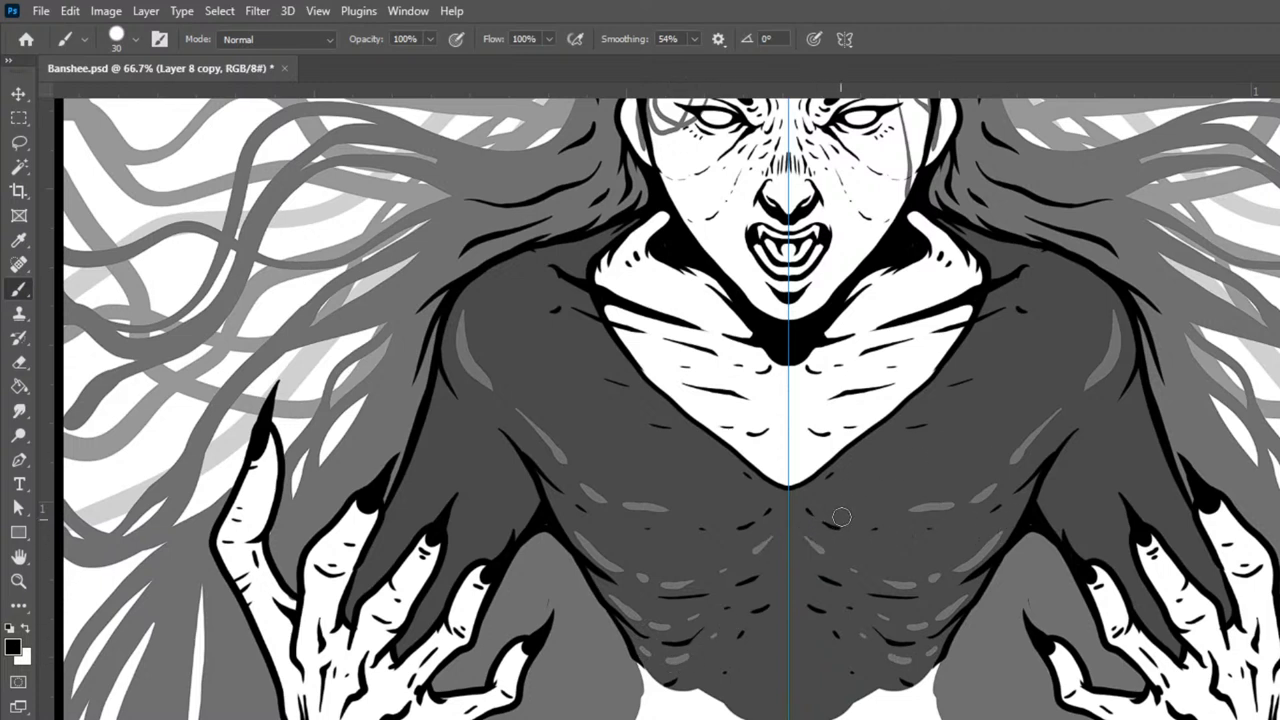
- Add finer lighter grey highlights along the upper chest beside the neckline and on the shoulder tops with a 15 px brush
{"action": "key", "text": "bracketleft"}
{"action": "mouse_move", "coordinate": [912, 420]}
{"action": "left_mouse_down"}
{"action": "mouse_move", "coordinate": [993, 383]}
{"action": "mouse_move", "coordinate": [950, 407]}
{"action": "mouse_move", "coordinate": [980, 400]}
{"action": "left_mouse_up"}
{"action": "mouse_move", "coordinate": [974, 403]}
{"action": "left_mouse_down"}
{"action": "mouse_move", "coordinate": [1034, 379]}
{"action": "mouse_move", "coordinate": [977, 348]}
{"action": "mouse_move", "coordinate": [959, 364]}
{"action": "mouse_move", "coordinate": [996, 351]}
{"action": "left_mouse_up"}
{"action": "left_click", "coordinate": [1020, 341]}
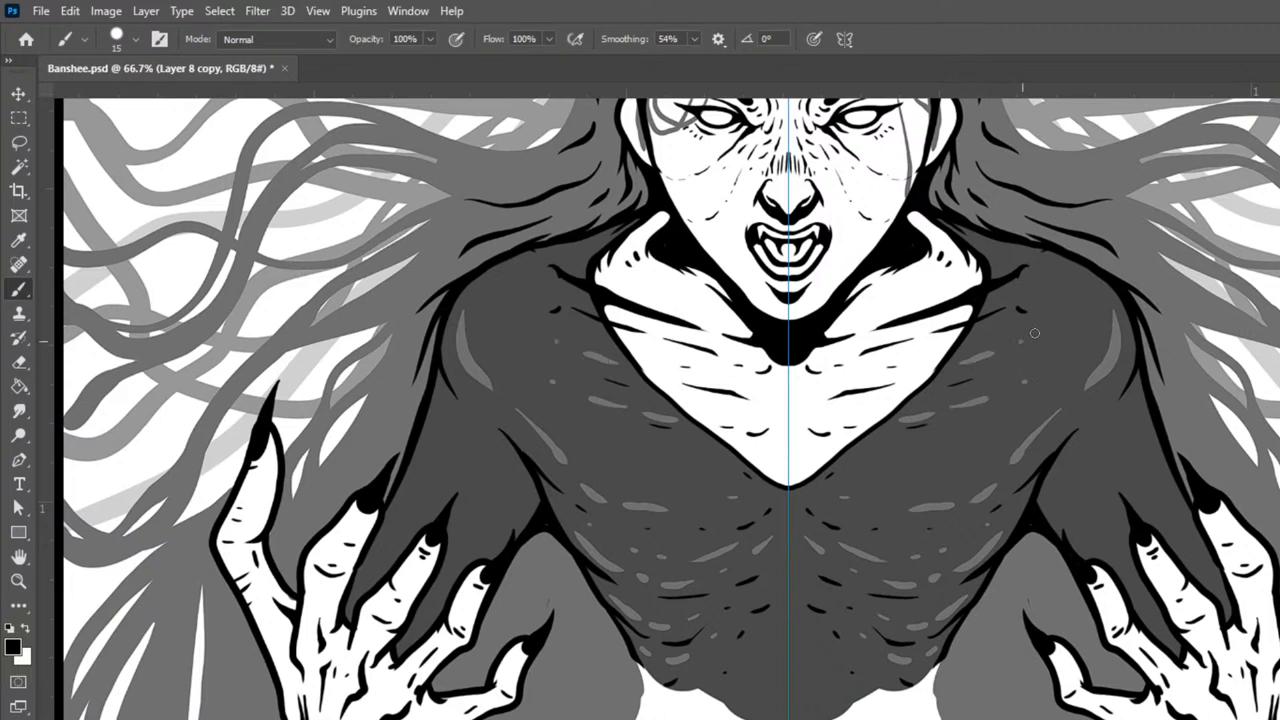
{"action": "left_click_drag", "start_coordinate": [1038, 275], "coordinate": [1058, 281]}
- Add a new empty layer to the card
{"action": "key", "text": "ctrl+minus"}
{"action": "key", "text": "ctrl+minus"}
{"action": "key", "text": "ctrl+minus"}
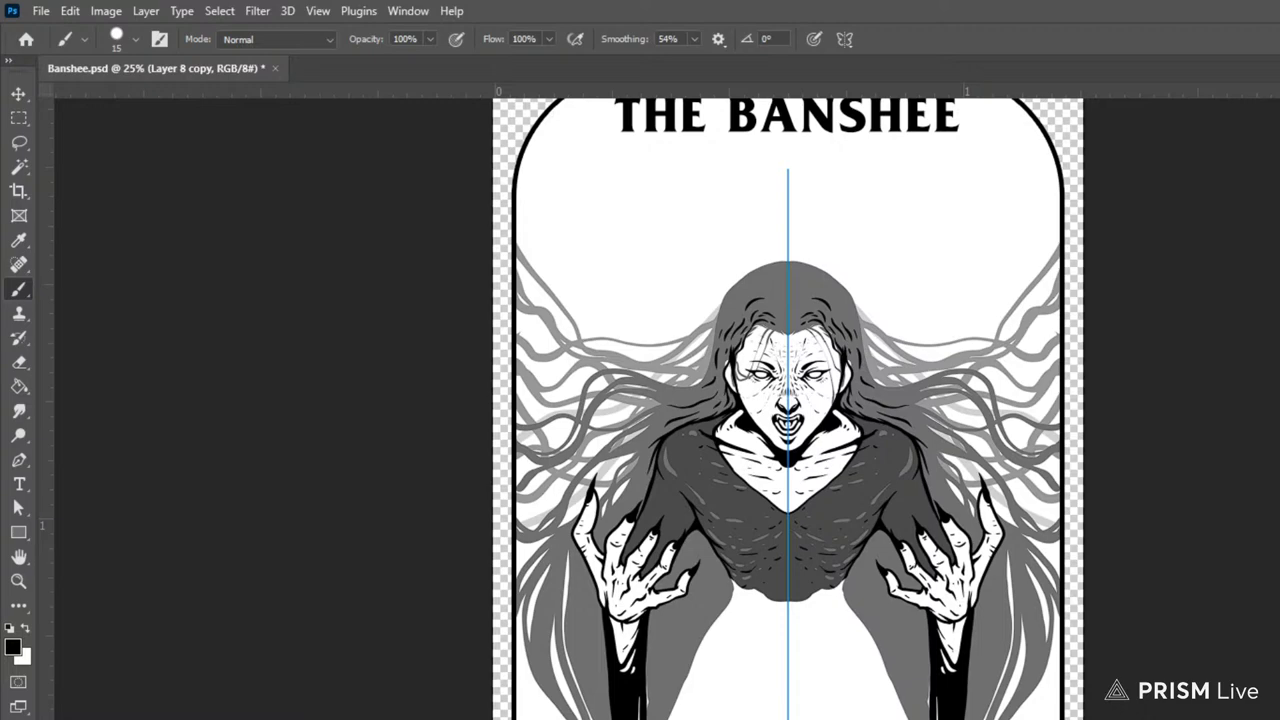
{"action": "key", "text": "alt+["}
{"action": "key", "text": "ctrl+shift+alt+n"}
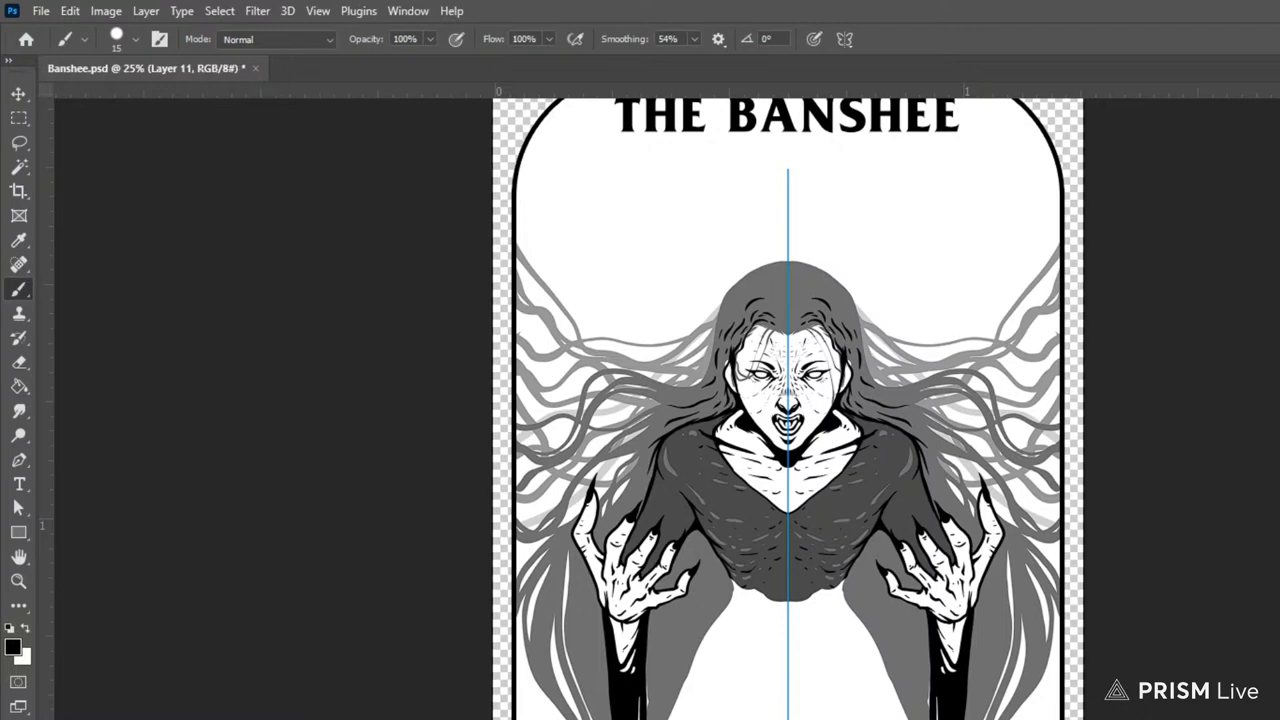
- Paint solid black curved masses into both lower corners of the card, enlarging the brush to 100 px
{"action": "scroll", "coordinate": [1157, 429], "scroll_direction": "down", "scroll_amount": 5}
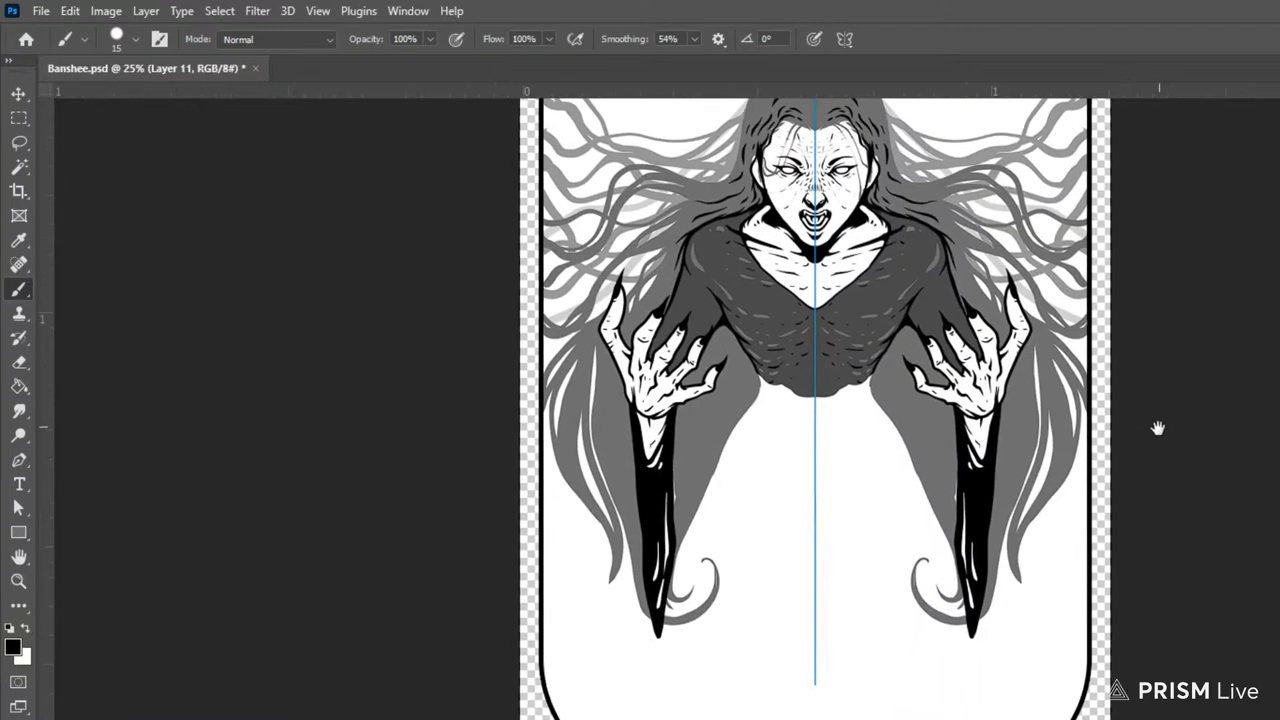
{"action": "key", "text": "]"}
{"action": "key", "text": "]"}
{"action": "key", "text": "]"}
{"action": "key", "text": "]"}
{"action": "key", "text": "]"}
{"action": "key", "text": "]"}
{"action": "key", "text": "]"}
{"action": "key", "text": "]"}
{"action": "key", "text": "]"}
{"action": "key", "text": "]"}
{"action": "key", "text": "]"}
{"action": "key", "text": "]"}
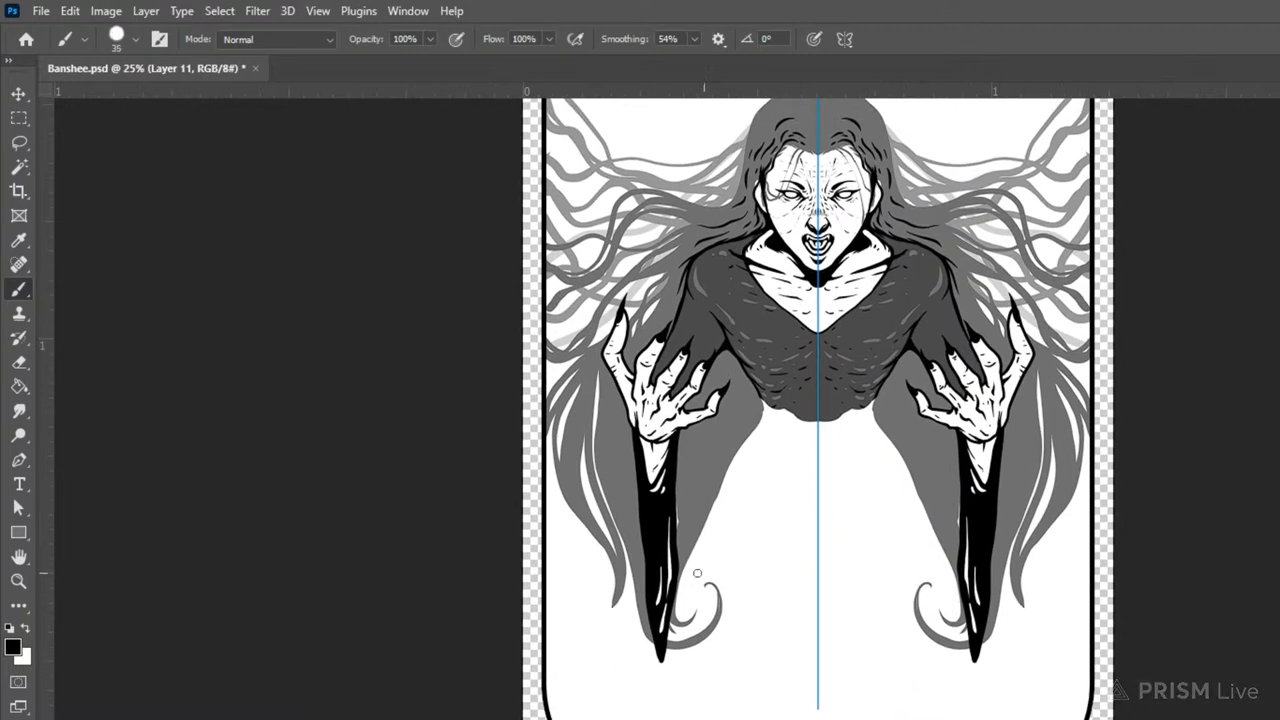
{"action": "mouse_move", "coordinate": [545, 645]}
{"action": "left_mouse_down"}
{"action": "mouse_move", "coordinate": [524, 620]}
{"action": "mouse_move", "coordinate": [570, 671]}
{"action": "mouse_move", "coordinate": [532, 528]}
{"action": "mouse_move", "coordinate": [544, 615]}
{"action": "mouse_move", "coordinate": [528, 564]}
{"action": "mouse_move", "coordinate": [532, 506]}
{"action": "mouse_move", "coordinate": [533, 545]}
{"action": "mouse_move", "coordinate": [600, 705]}
{"action": "left_mouse_up"}
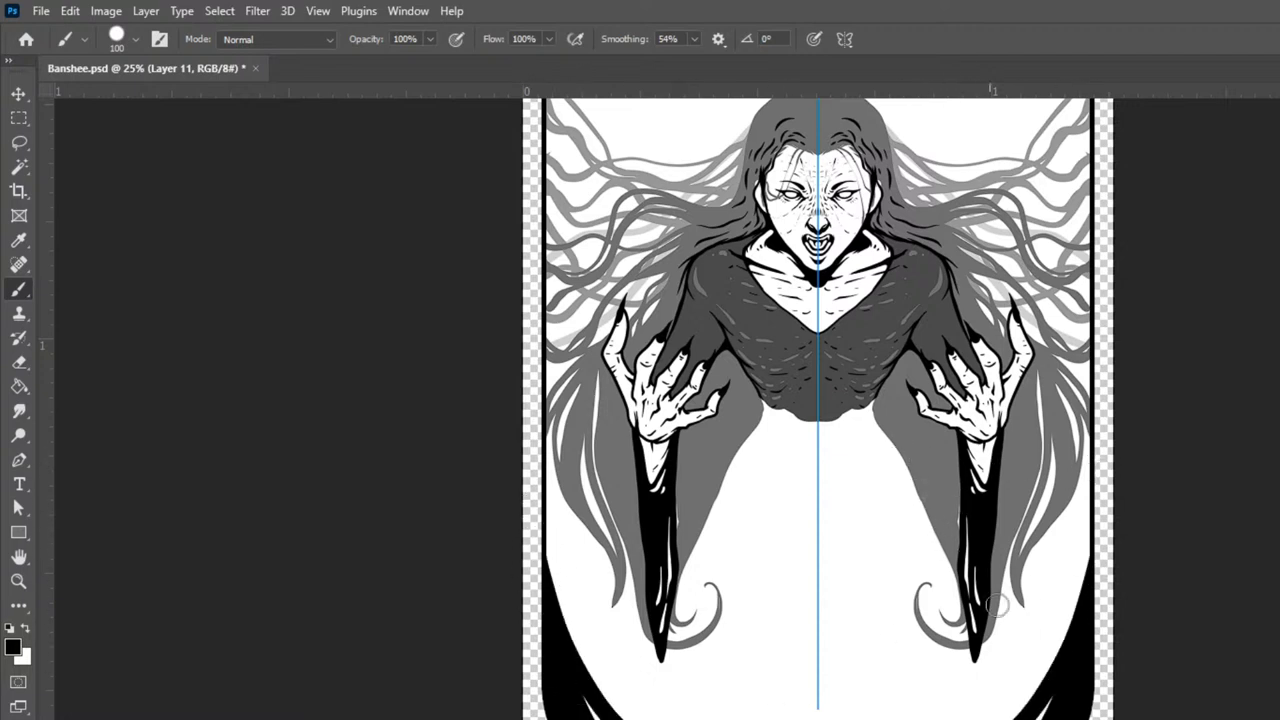
{"action": "left_click_drag", "start_coordinate": [1092, 525], "coordinate": [1005, 712]}
{"action": "left_click_drag", "start_coordinate": [566, 636], "coordinate": [625, 714]}
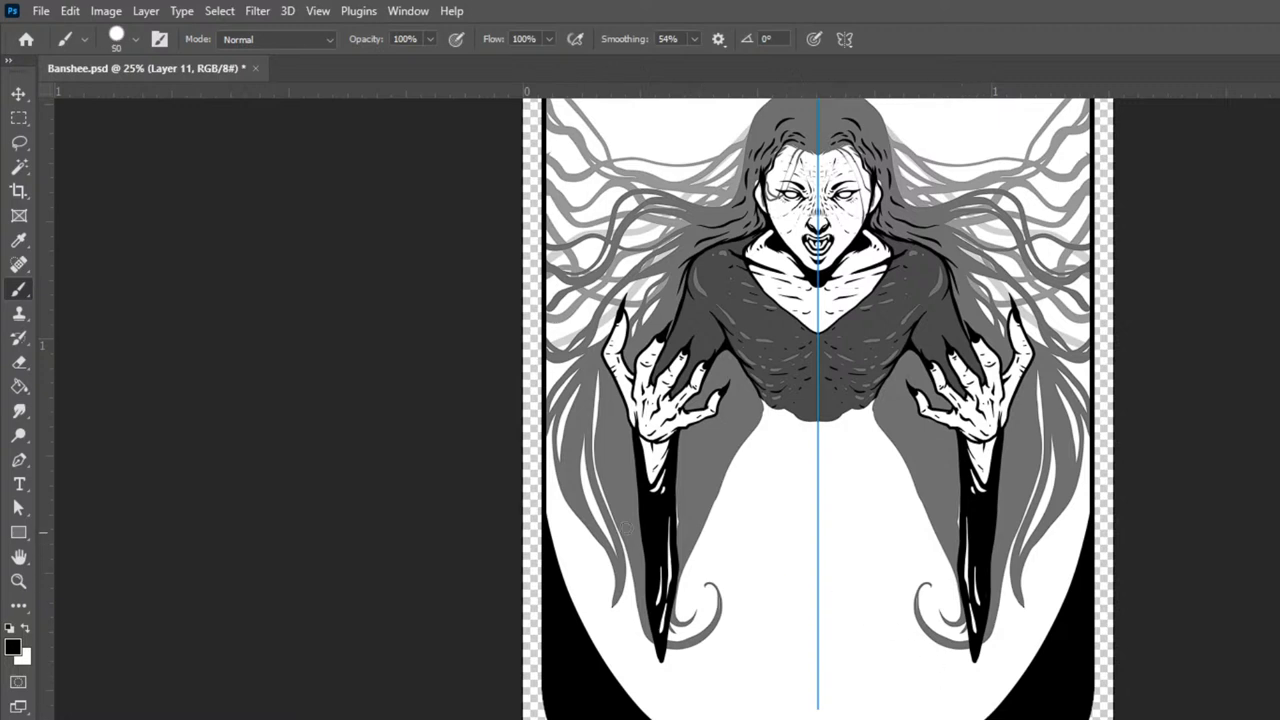
- Extend the black corner masses up the card border and make their inner edges irregular with a 40 px brush
{"action": "key", "text": "bracketleft"}
{"action": "left_click_drag", "start_coordinate": [538, 458], "coordinate": [551, 568]}
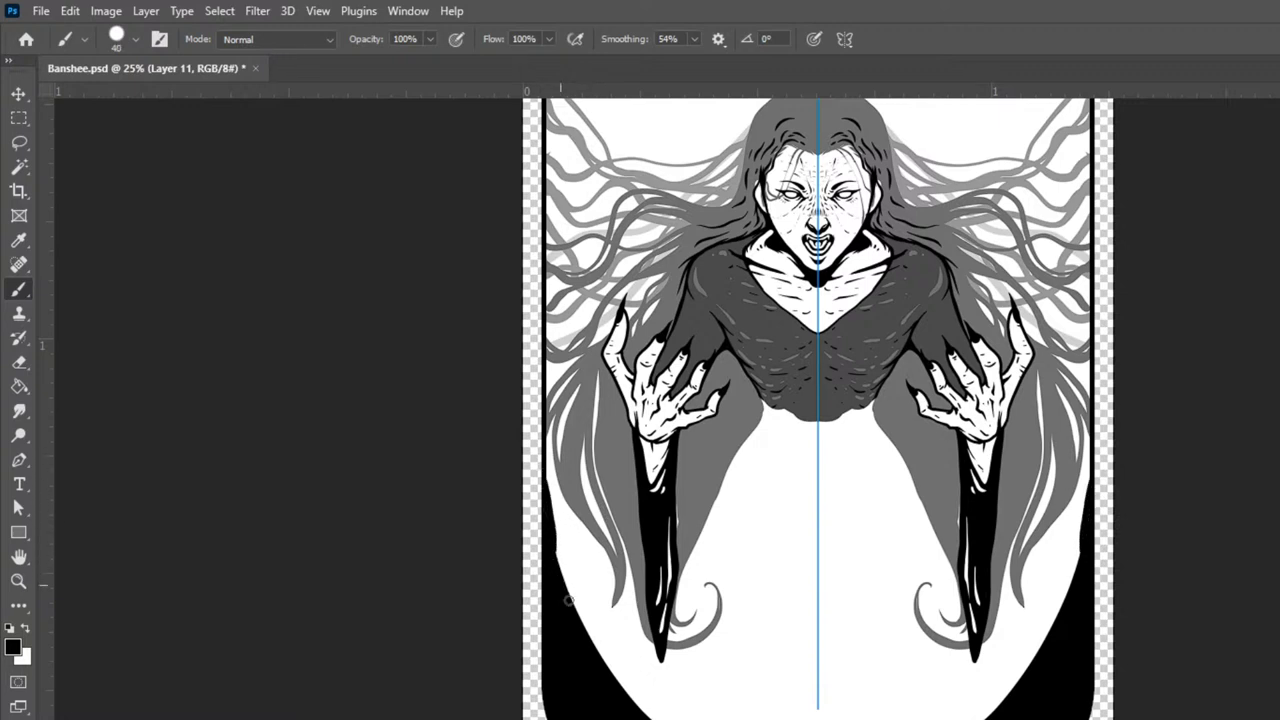
{"action": "mouse_move", "coordinate": [541, 468]}
{"action": "left_mouse_down"}
{"action": "mouse_move", "coordinate": [556, 555]}
{"action": "mouse_move", "coordinate": [595, 652]}
{"action": "mouse_move", "coordinate": [661, 715]}
{"action": "mouse_move", "coordinate": [617, 681]}
{"action": "left_mouse_up"}
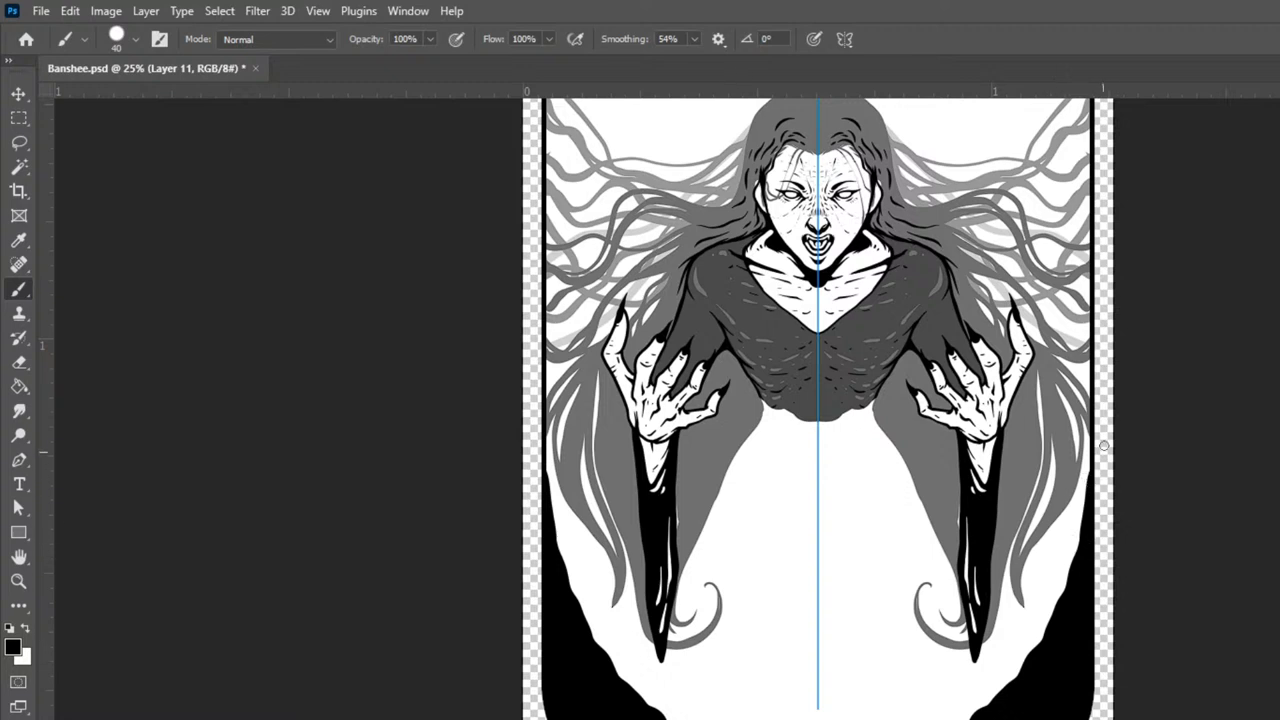
- Draw twisting black tendrils and curved spikes growing out of the inner edges of the corner masses
{"action": "mouse_move", "coordinate": [1075, 521]}
{"action": "left_mouse_down"}
{"action": "mouse_move", "coordinate": [1054, 565]}
{"action": "mouse_move", "coordinate": [1069, 607]}
{"action": "left_mouse_up"}
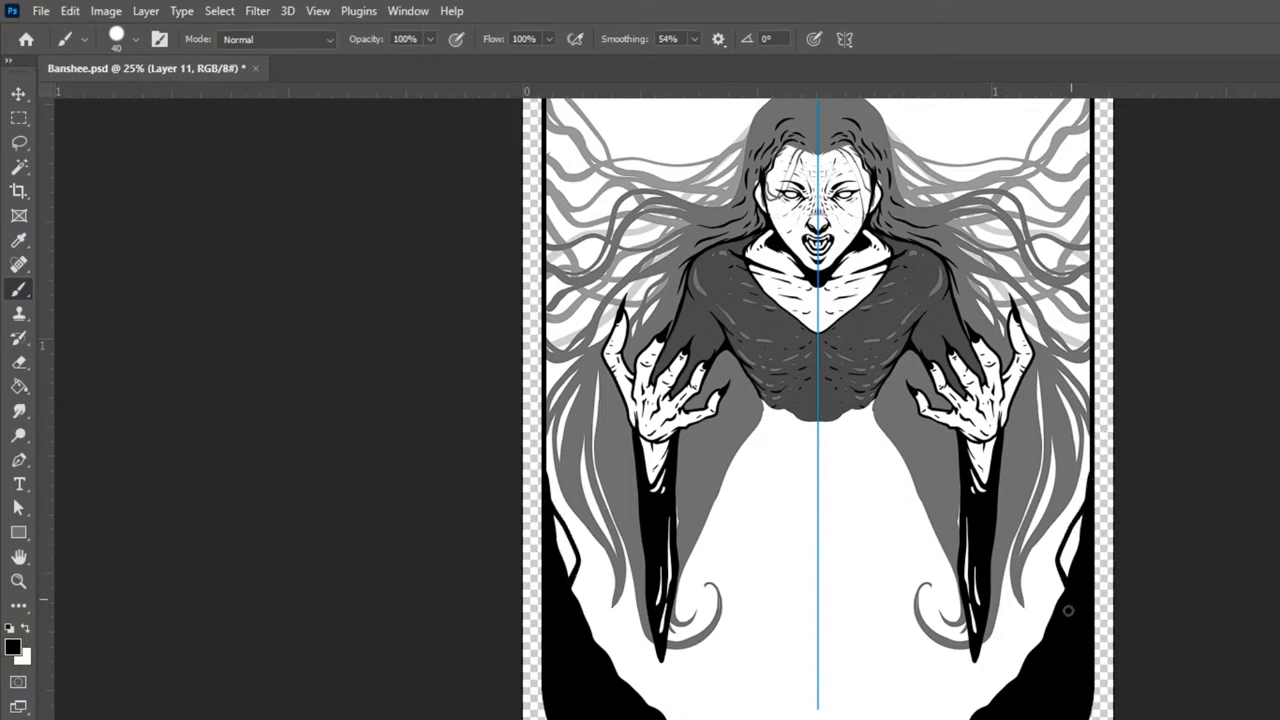
{"action": "left_click_drag", "start_coordinate": [1070, 548], "coordinate": [1091, 478]}
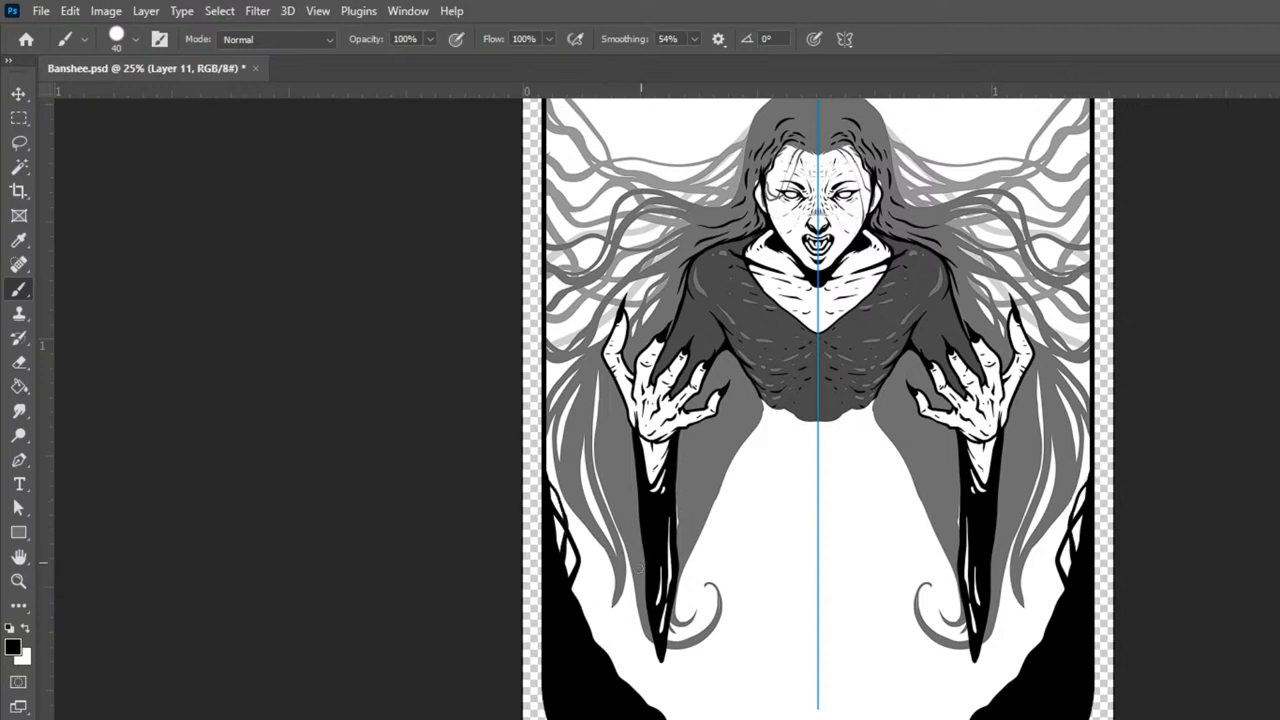
{"action": "mouse_move", "coordinate": [585, 619]}
{"action": "left_mouse_down"}
{"action": "mouse_move", "coordinate": [628, 569]}
{"action": "mouse_move", "coordinate": [610, 517]}
{"action": "mouse_move", "coordinate": [625, 597]}
{"action": "mouse_move", "coordinate": [582, 645]}
{"action": "left_mouse_up"}
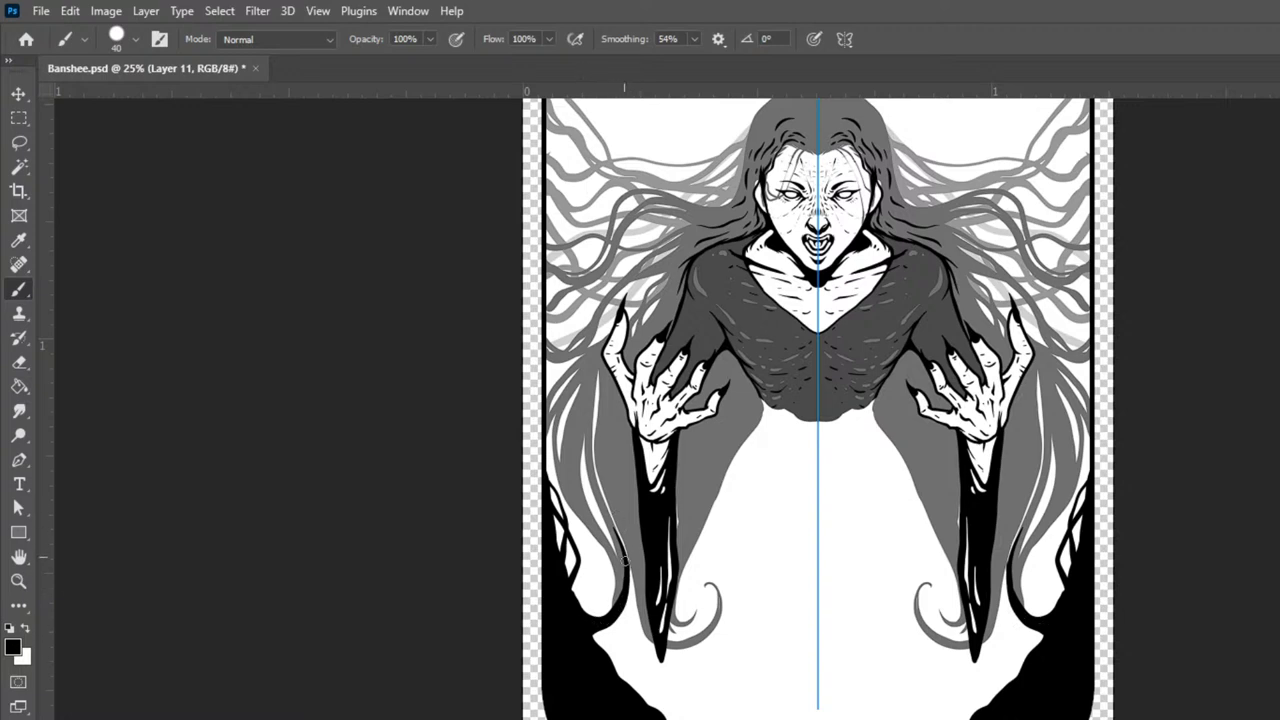
{"action": "mouse_move", "coordinate": [587, 639]}
{"action": "left_mouse_down"}
{"action": "mouse_move", "coordinate": [631, 597]}
{"action": "mouse_move", "coordinate": [644, 651]}
{"action": "mouse_move", "coordinate": [625, 625]}
{"action": "mouse_move", "coordinate": [638, 566]}
{"action": "left_mouse_up"}
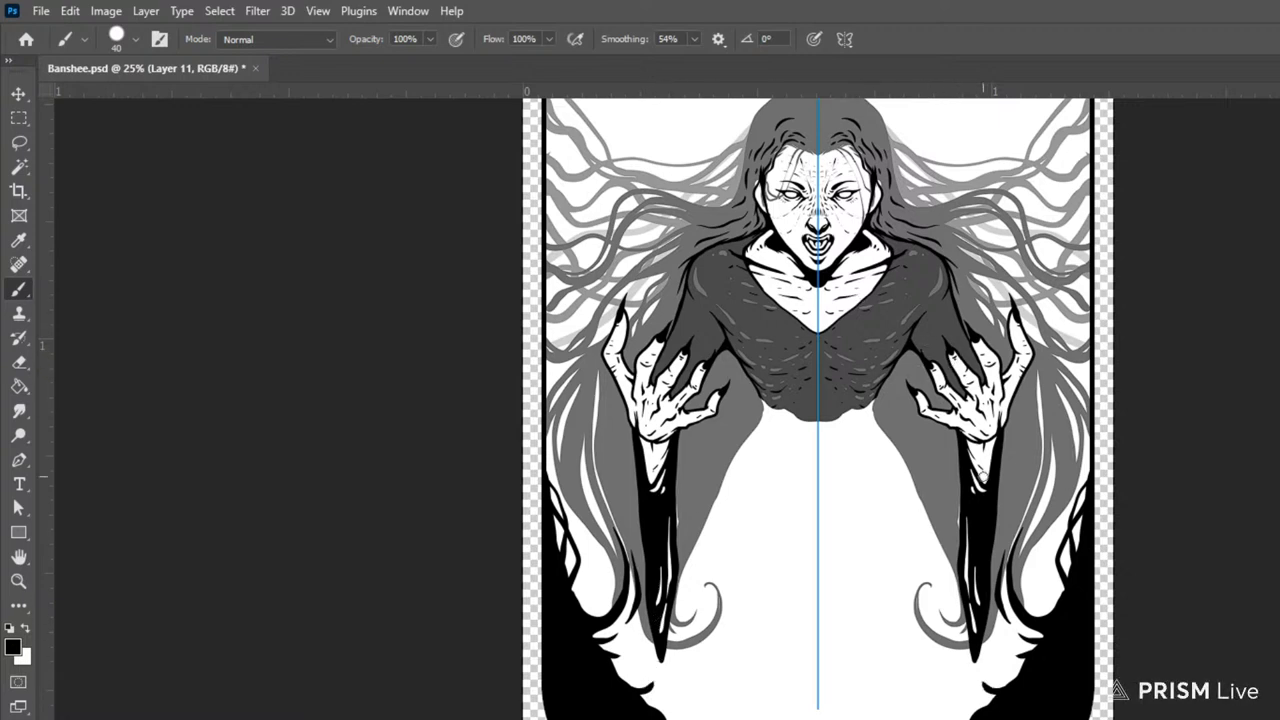
- Outline the inner edges of both hanging sleeves in black, from the waist down to the forearms, with a 20 px brush
{"action": "key", "text": "ctrl+plus"}
{"action": "key", "text": "ctrl+plus"}
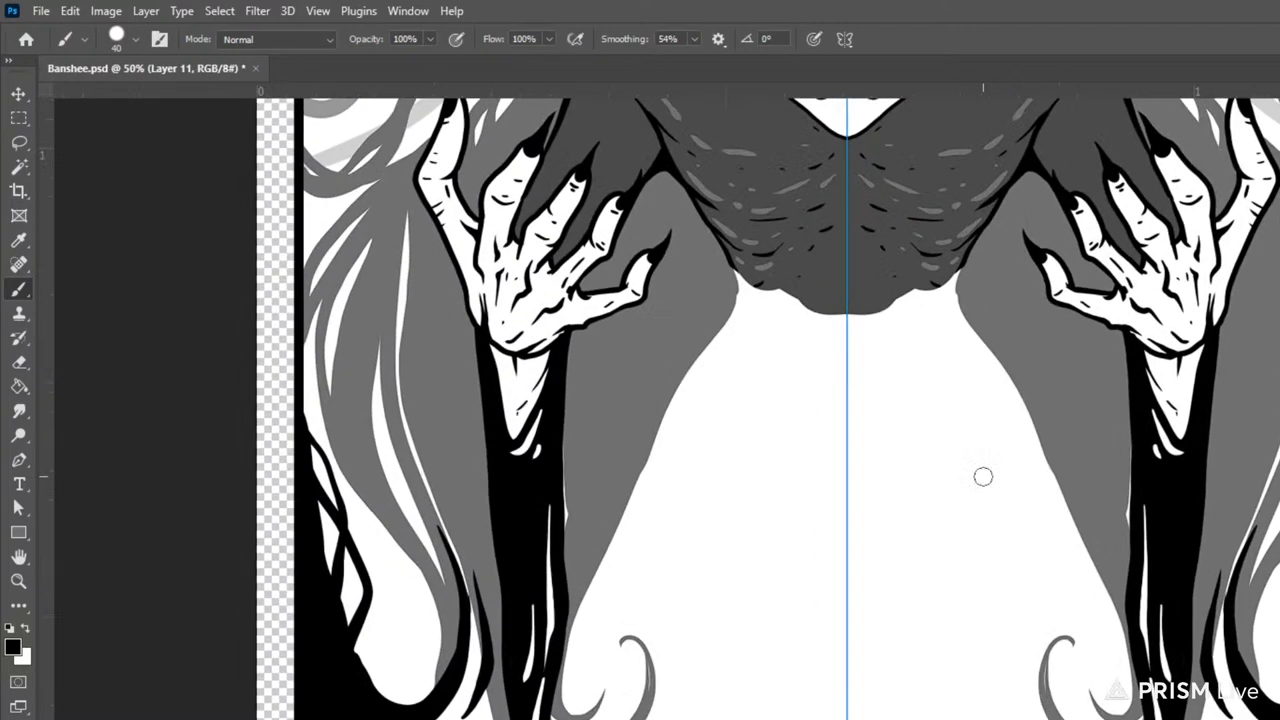
{"action": "key", "text": "bracketleft"}
{"action": "mouse_move", "coordinate": [958, 271]}
{"action": "left_mouse_down"}
{"action": "mouse_move", "coordinate": [963, 316]}
{"action": "mouse_move", "coordinate": [1030, 408]}
{"action": "mouse_move", "coordinate": [1145, 648]}
{"action": "left_mouse_up"}
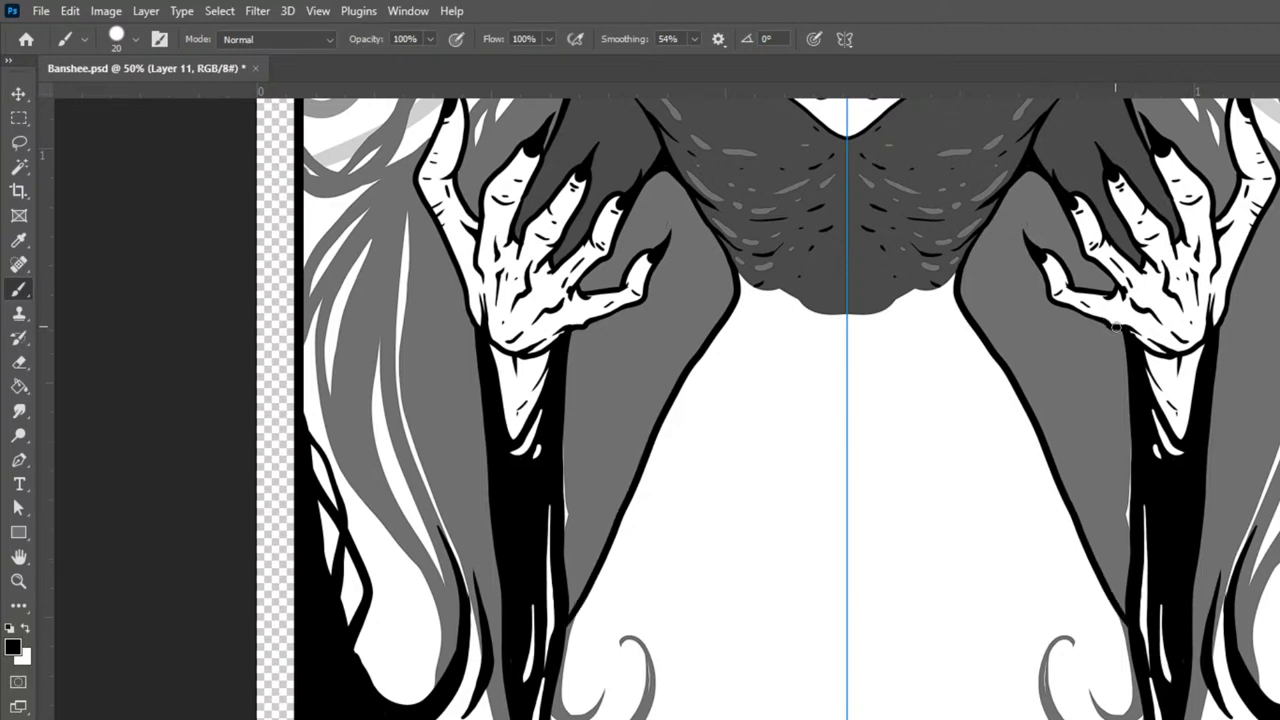
- Ink long tapering fold lines inside the sleeves below the hands and outline the outer sleeve edges in black
{"action": "left_click_drag", "start_coordinate": [1114, 332], "coordinate": [1132, 628]}
{"action": "mouse_move", "coordinate": [1116, 573]}
{"action": "left_mouse_down"}
{"action": "mouse_move", "coordinate": [1102, 252]}
{"action": "mouse_move", "coordinate": [1098, 339]}
{"action": "left_mouse_up"}
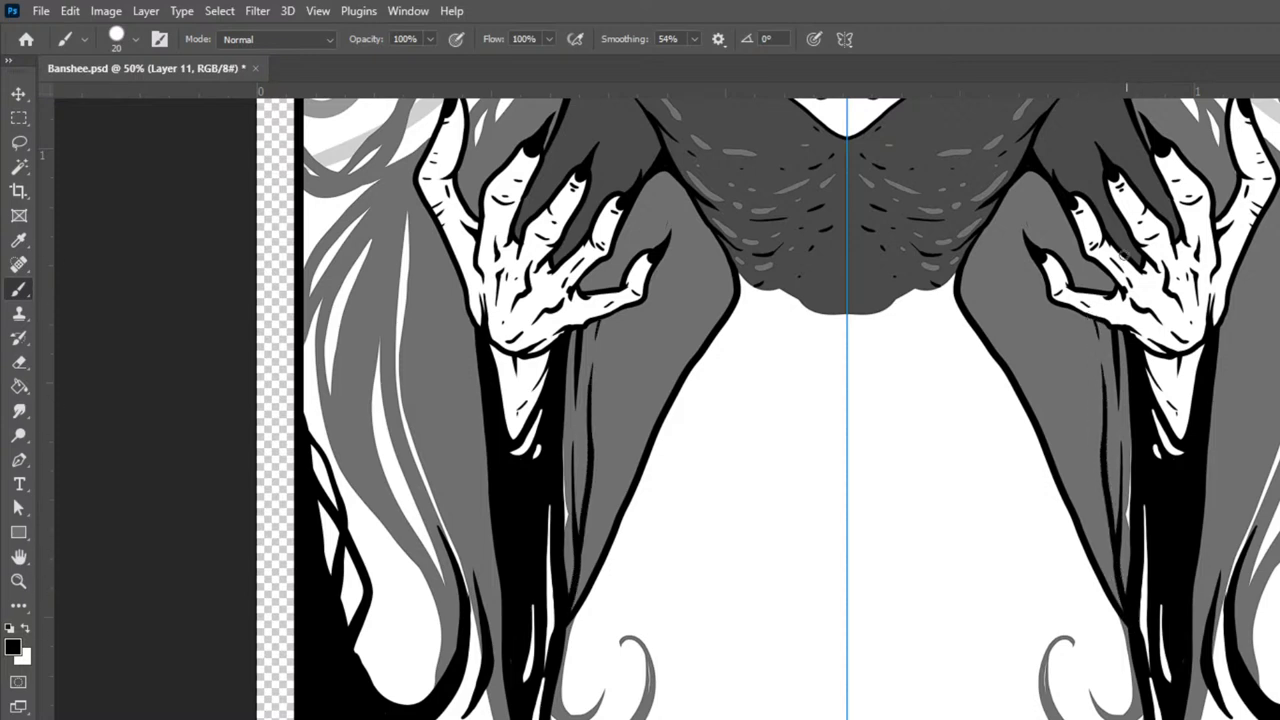
{"action": "left_click_drag", "start_coordinate": [1095, 282], "coordinate": [1096, 299]}
{"action": "left_click_drag", "start_coordinate": [1230, 281], "coordinate": [1186, 704]}
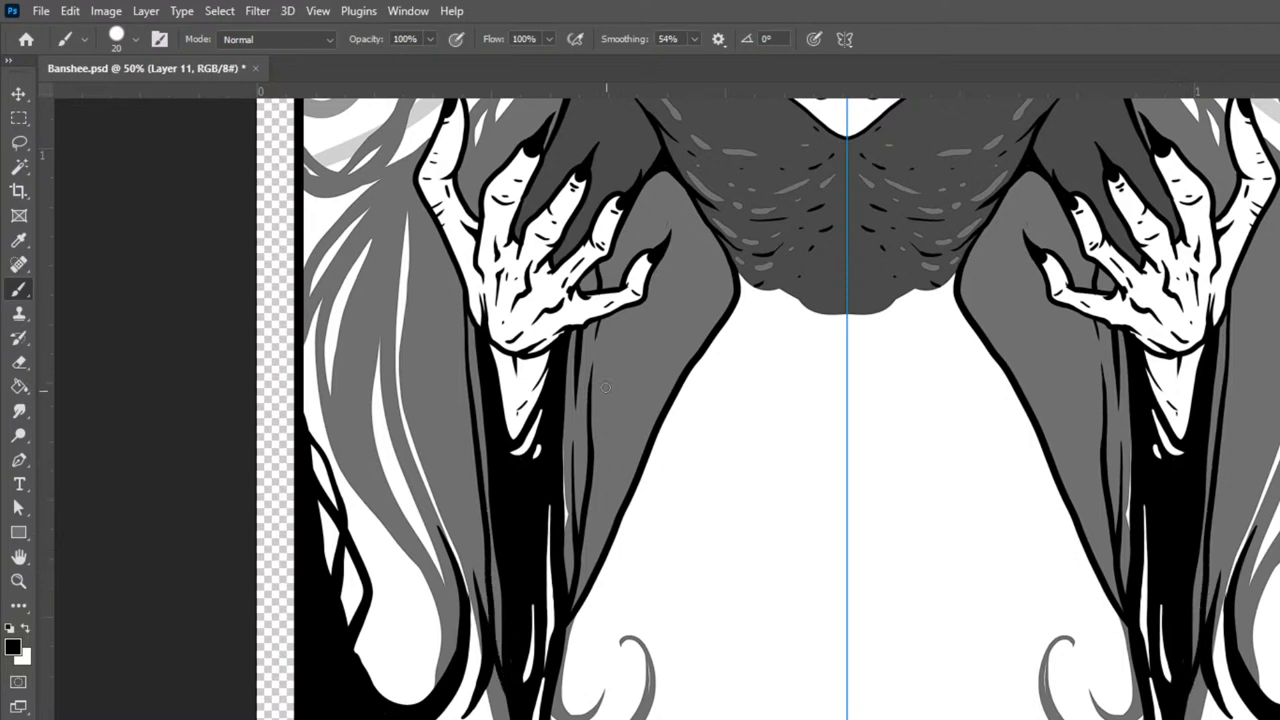
{"action": "left_click_drag", "start_coordinate": [603, 396], "coordinate": [610, 335]}
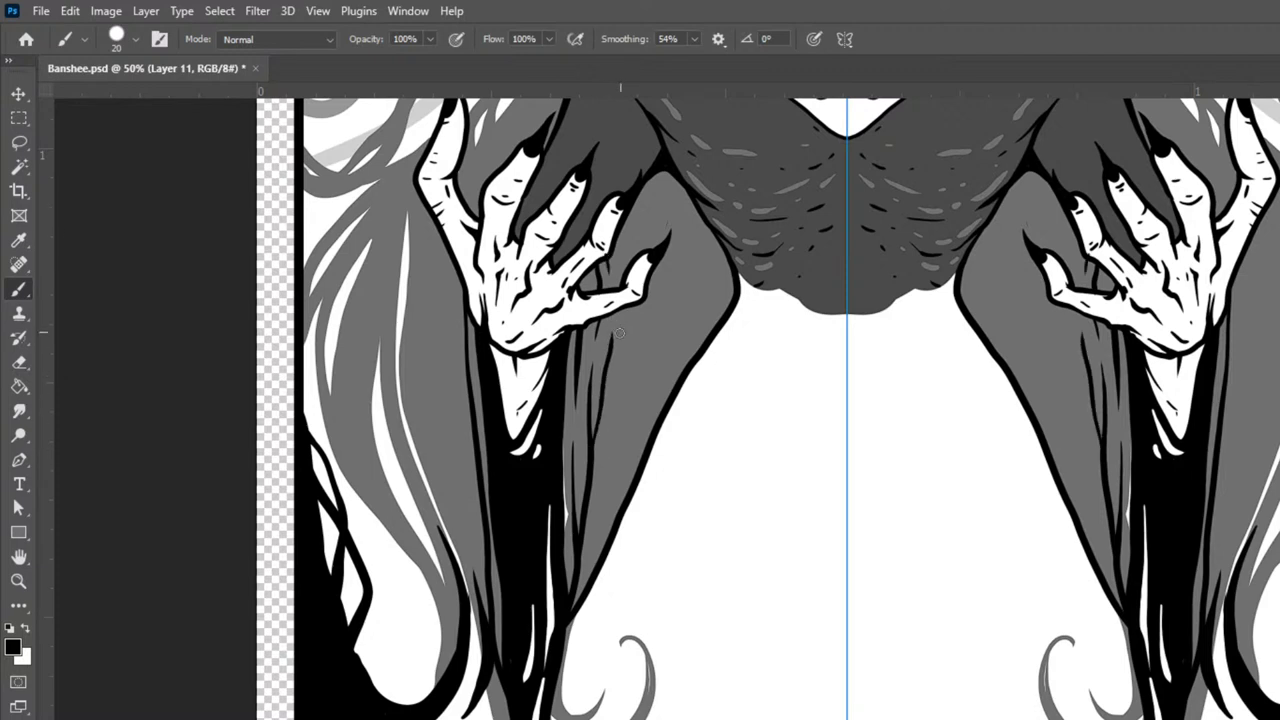
- Add thinner black sleeve fold lines beside the thumbs and up toward the armpits with a 15 px brush
{"action": "key", "text": "bracketleft"}
{"action": "key", "text": "bracketleft"}
{"action": "left_click_drag", "start_coordinate": [605, 376], "coordinate": [636, 293]}
{"action": "left_click_drag", "start_coordinate": [636, 222], "coordinate": [645, 177]}
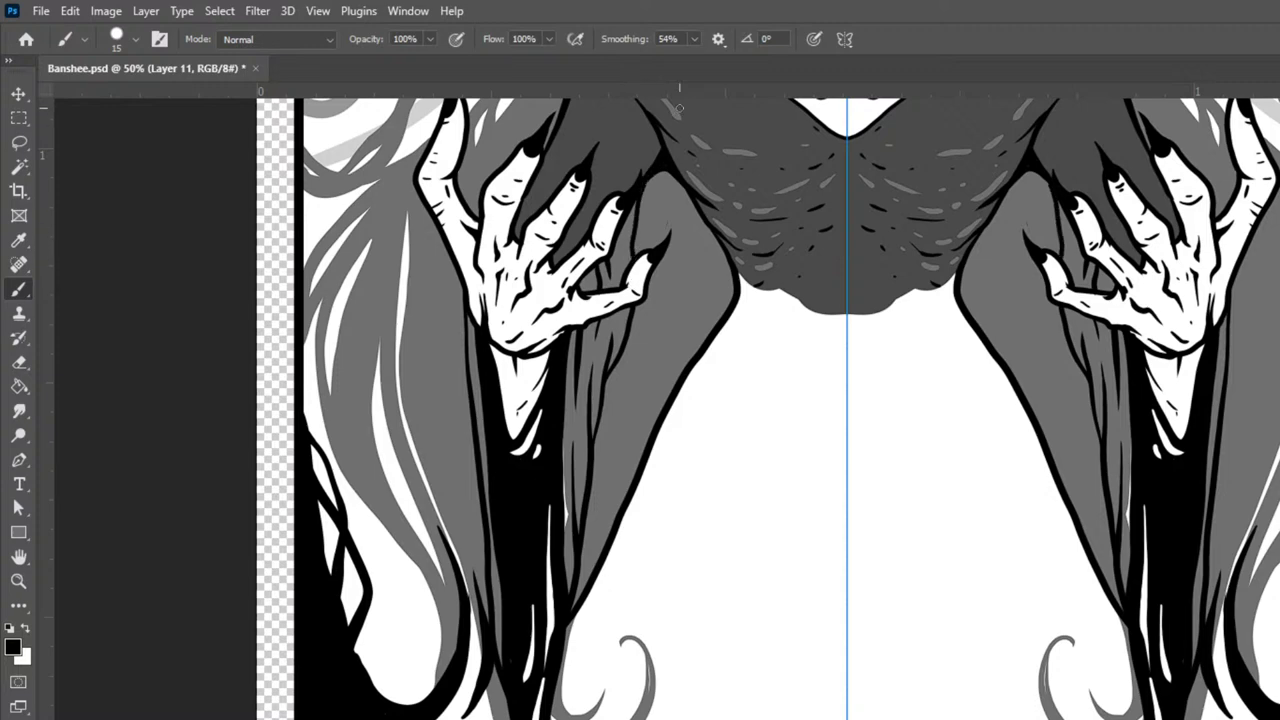
- Toggle layer visibility to identify which layer holds the grey inside the sleeves, and select Layer 8 copy
{"action": "key", "text": "ctrl+minus"}
{"action": "key", "text": "ctrl+minus"}
{"action": "key", "text": "ctrl+minus"}
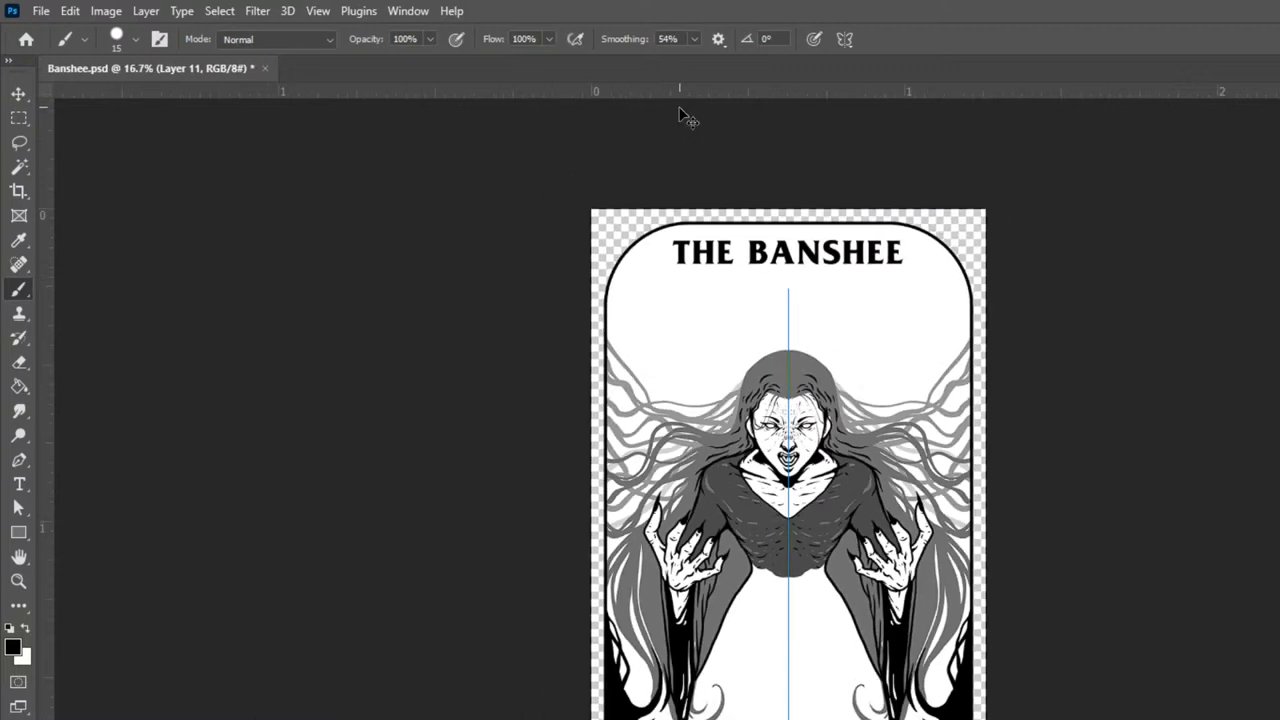
{"action": "key", "text": "ctrl+plus"}
{"action": "key", "text": "ctrl+plus"}
{"action": "key", "text": "ctrl+plus"}
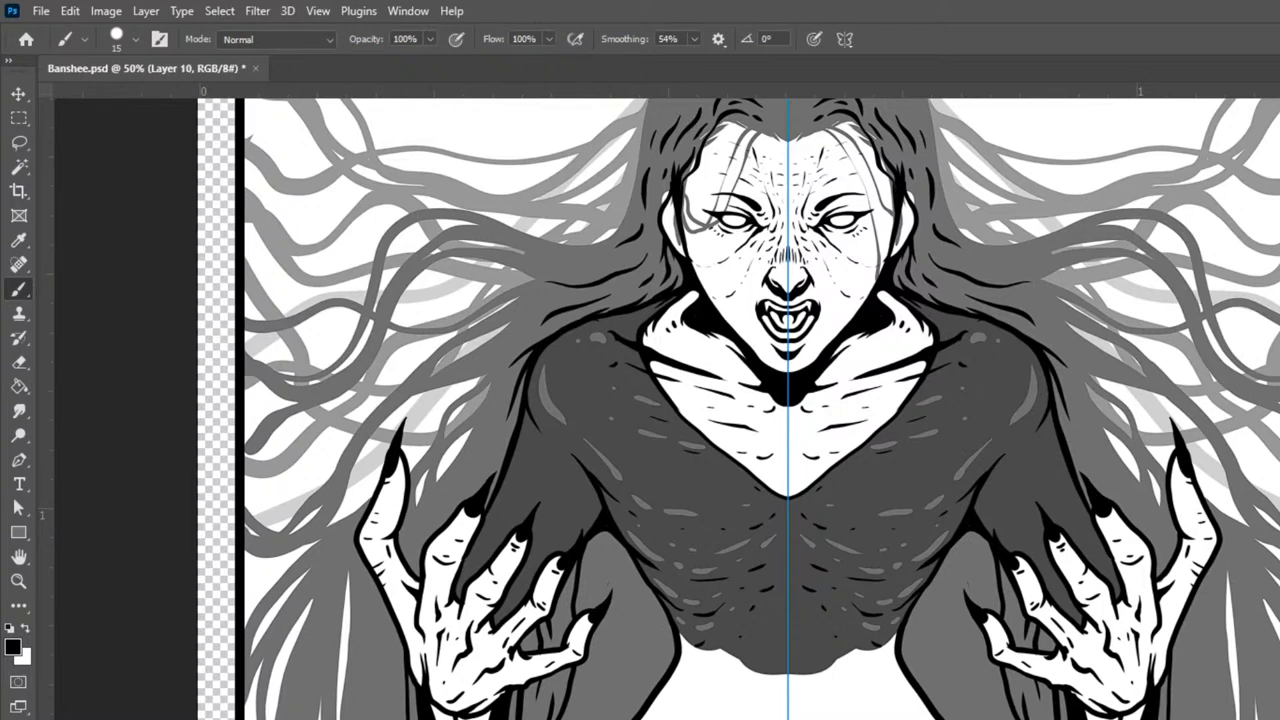
{"action": "key", "text": "ctrl+comma"}
{"action": "key", "text": "ctrl+comma"}
{"action": "key", "text": "ctrl+comma"}
{"action": "key", "text": "ctrl+comma"}
{"action": "key", "text": "ctrl+comma"}
{"action": "key", "text": "ctrl+shift+z"}
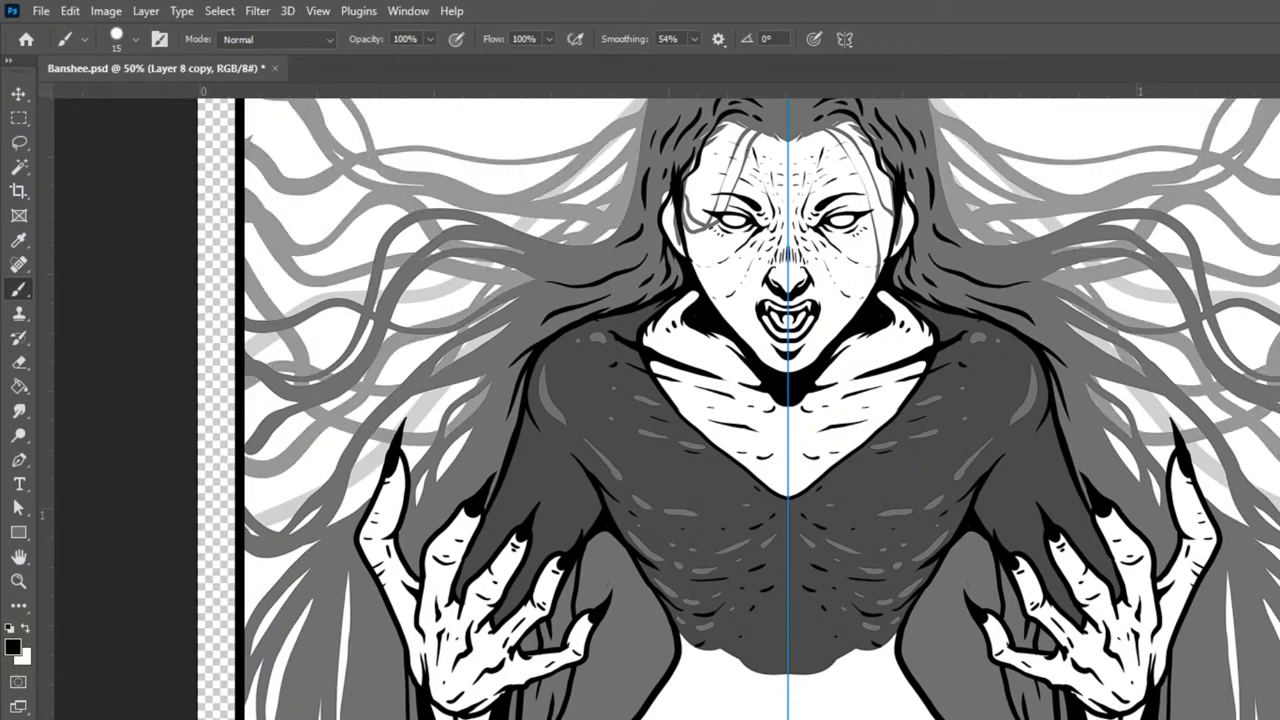
- On Layer 8 copy, clear the grey sleeve areas between the fingers and around the thumbs to white with a 40 px brush
{"action": "key", "text": "bracketright"}
{"action": "key", "text": "bracketright"}
{"action": "key", "text": "bracketright"}
{"action": "key", "text": "bracketright"}
{"action": "key", "text": "bracketright"}
{"action": "mouse_move", "coordinate": [1005, 563]}
{"action": "left_mouse_down"}
{"action": "mouse_move", "coordinate": [1011, 639]}
{"action": "mouse_move", "coordinate": [1019, 609]}
{"action": "left_mouse_up"}
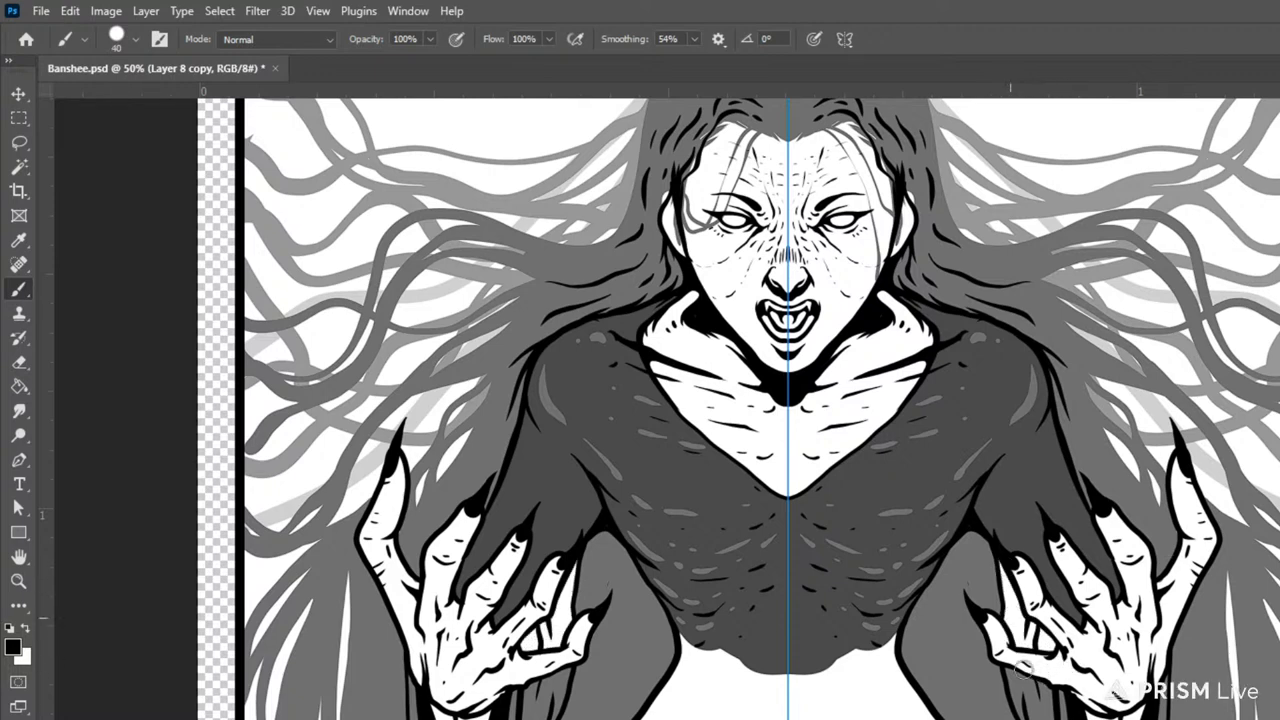
{"action": "mouse_move", "coordinate": [1009, 658]}
{"action": "left_mouse_down"}
{"action": "mouse_move", "coordinate": [1013, 700]}
{"action": "mouse_move", "coordinate": [1017, 683]}
{"action": "mouse_move", "coordinate": [1036, 700]}
{"action": "mouse_move", "coordinate": [1046, 648]}
{"action": "left_mouse_up"}
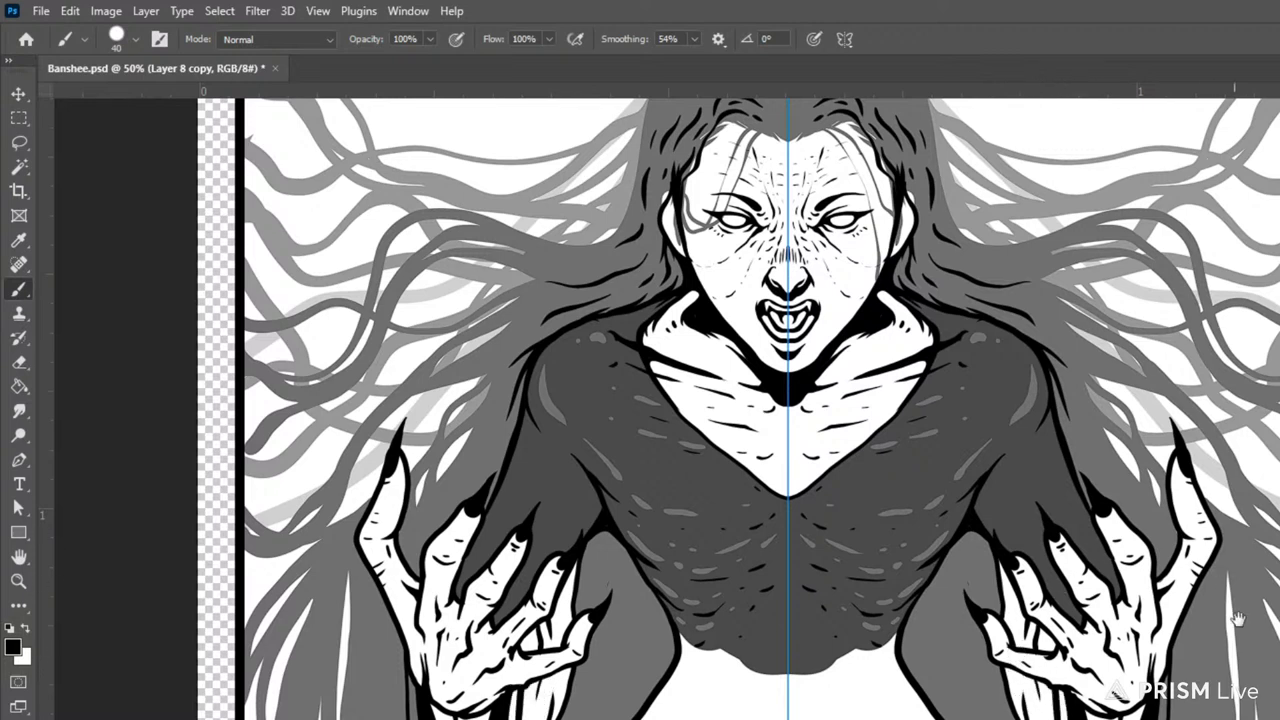
- Clear the grey to white inside the sleeve folds on both sides of the forearms below the hands
{"action": "scroll", "coordinate": [1213, 541], "scroll_direction": "down", "scroll_amount": 5}
{"action": "left_click_drag", "start_coordinate": [1048, 428], "coordinate": [1087, 659]}
{"action": "left_click_drag", "start_coordinate": [1061, 453], "coordinate": [1077, 580]}
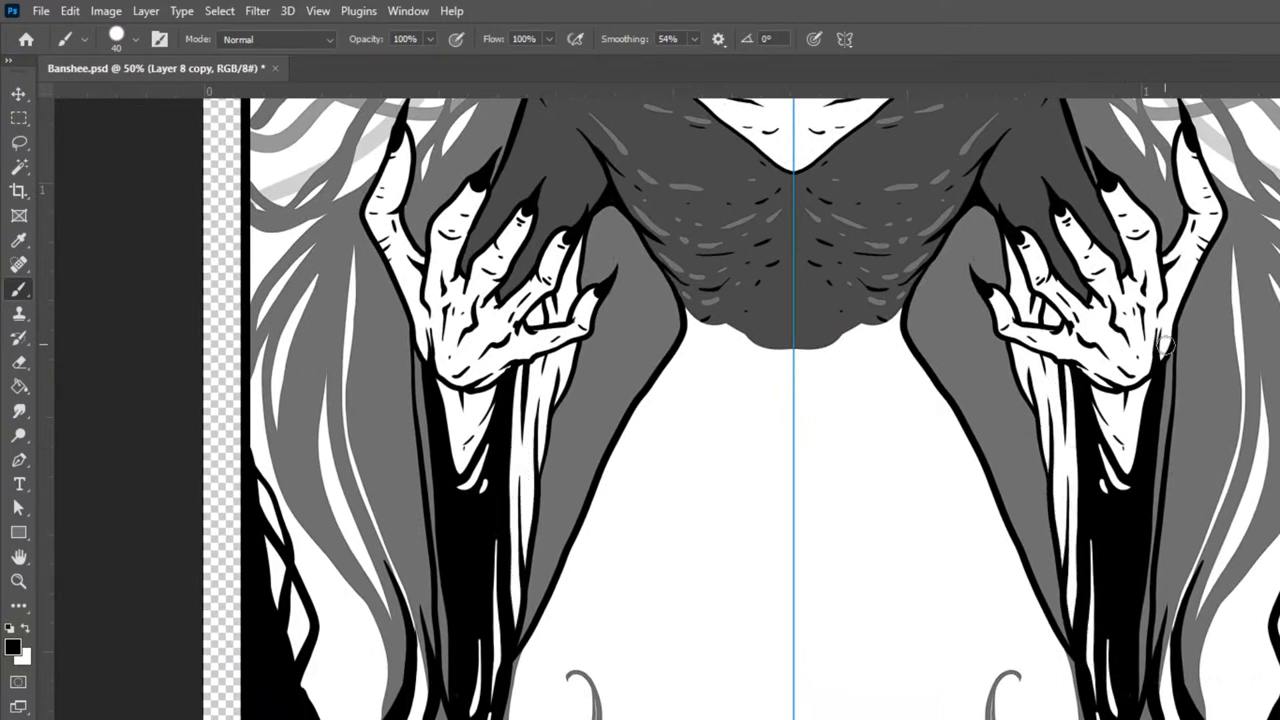
{"action": "left_click_drag", "start_coordinate": [1168, 344], "coordinate": [1137, 686]}
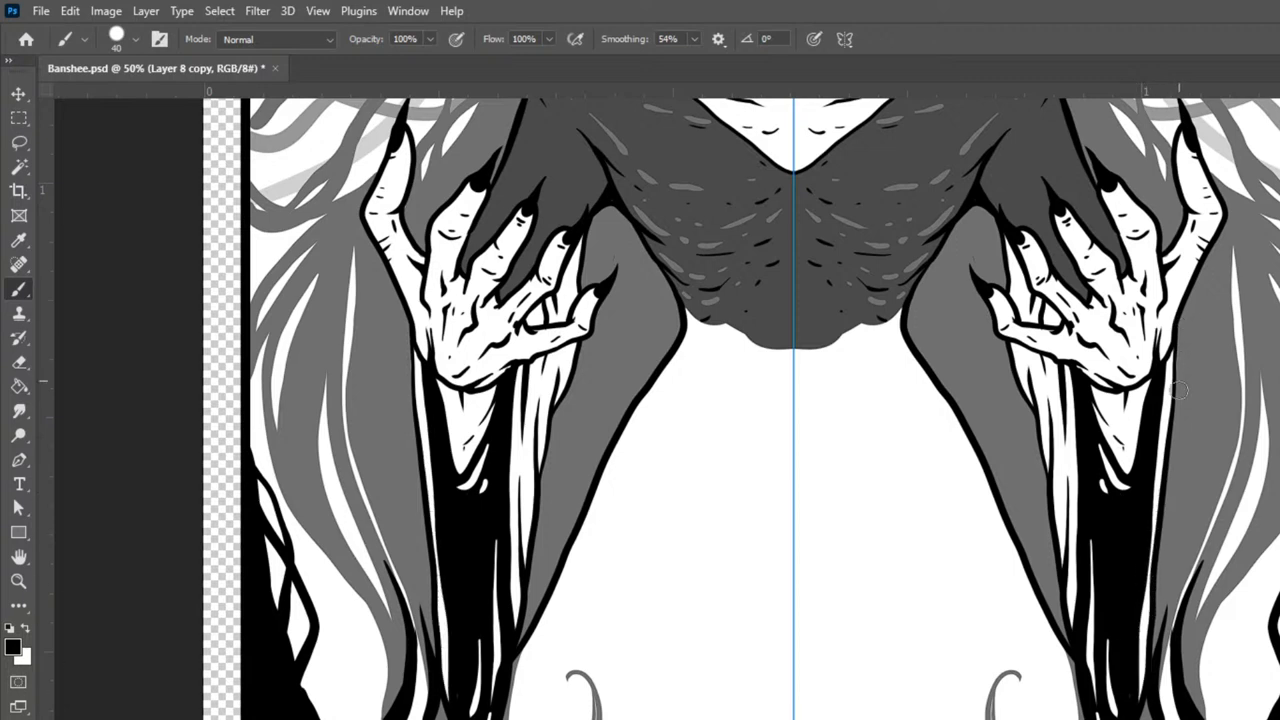
- On a new layer, paint the sleeve gaps between the fingers and above the thumbs dark grey with a 25 px brush
{"action": "key", "text": "ctrl+shift+alt+n"}
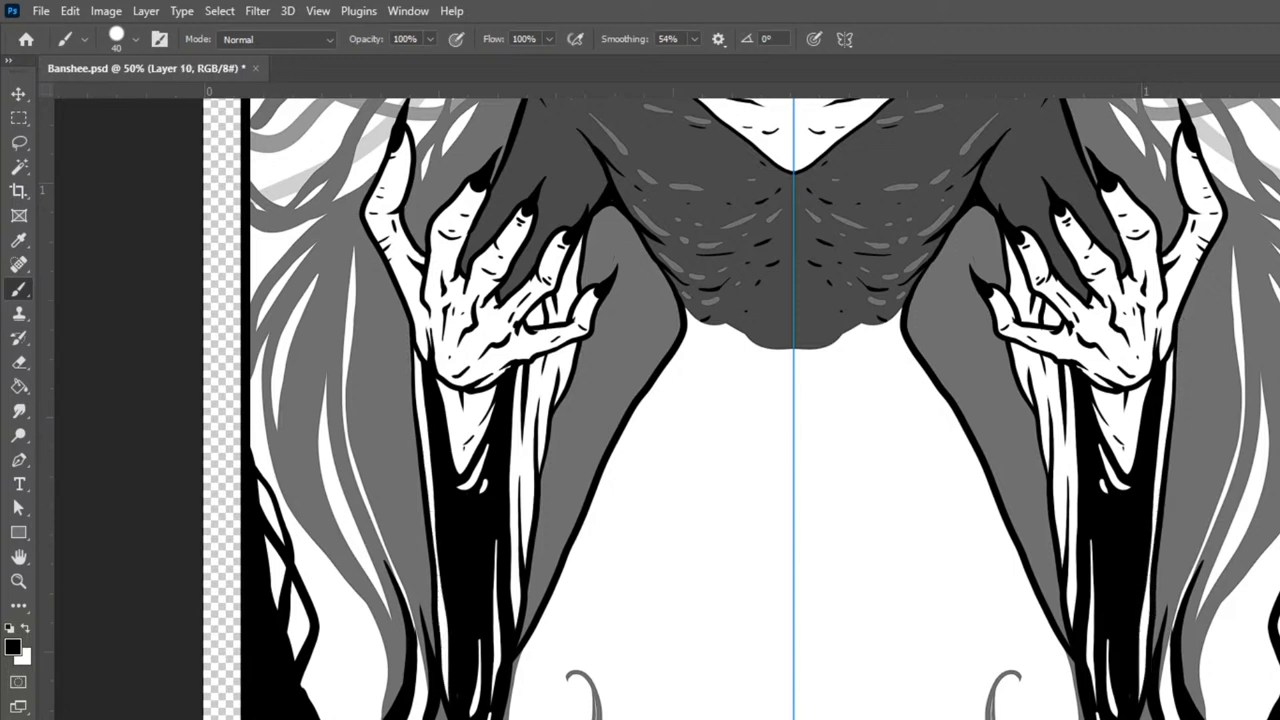
{"action": "mouse_move", "coordinate": [1012, 250]}
{"action": "left_mouse_down"}
{"action": "mouse_move", "coordinate": [1019, 330]}
{"action": "mouse_move", "coordinate": [1017, 234]}
{"action": "mouse_move", "coordinate": [1052, 369]}
{"action": "left_mouse_up"}
{"action": "key", "text": "ctrl+z"}
{"action": "key", "text": "ctrl+plus"}
{"action": "left_click_drag", "start_coordinate": [1006, 362], "coordinate": [841, 668]}
{"action": "key", "text": "bracketleft"}
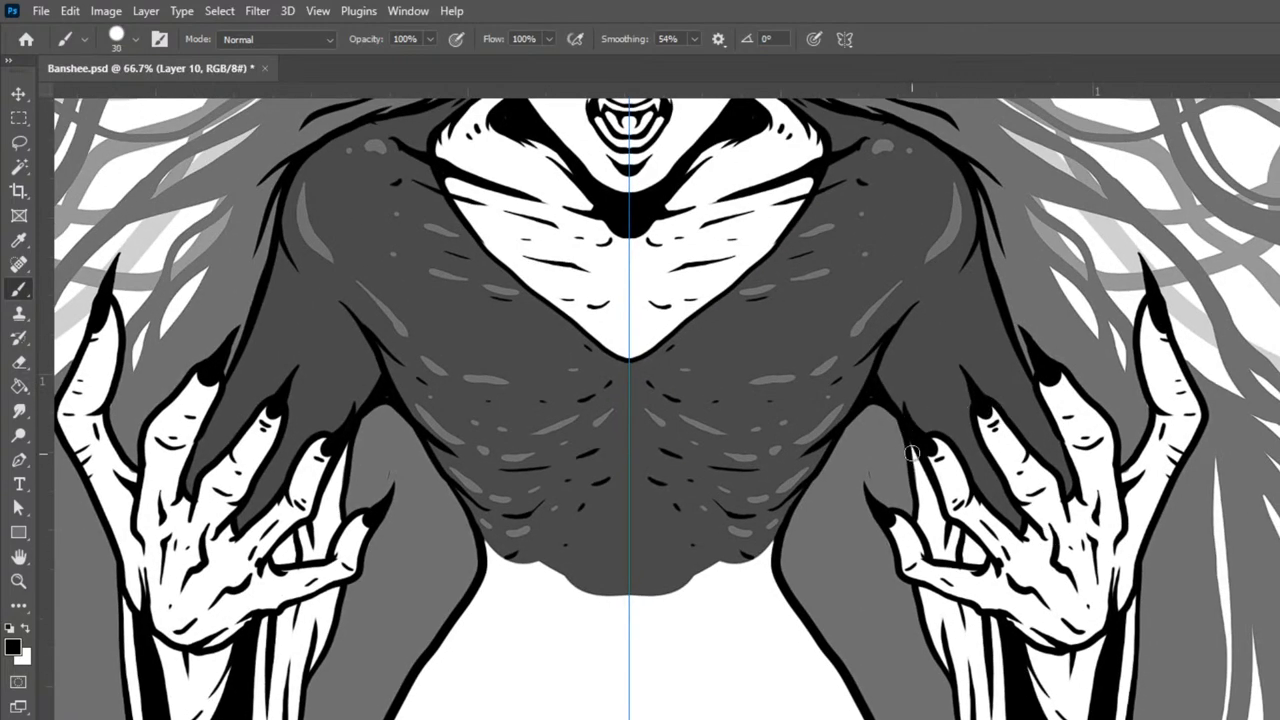
{"action": "mouse_move", "coordinate": [910, 444]}
{"action": "left_mouse_down"}
{"action": "mouse_move", "coordinate": [937, 560]}
{"action": "mouse_move", "coordinate": [992, 565]}
{"action": "mouse_move", "coordinate": [937, 522]}
{"action": "mouse_move", "coordinate": [914, 446]}
{"action": "mouse_move", "coordinate": [930, 531]}
{"action": "mouse_move", "coordinate": [979, 560]}
{"action": "mouse_move", "coordinate": [921, 501]}
{"action": "mouse_move", "coordinate": [965, 555]}
{"action": "left_mouse_up"}
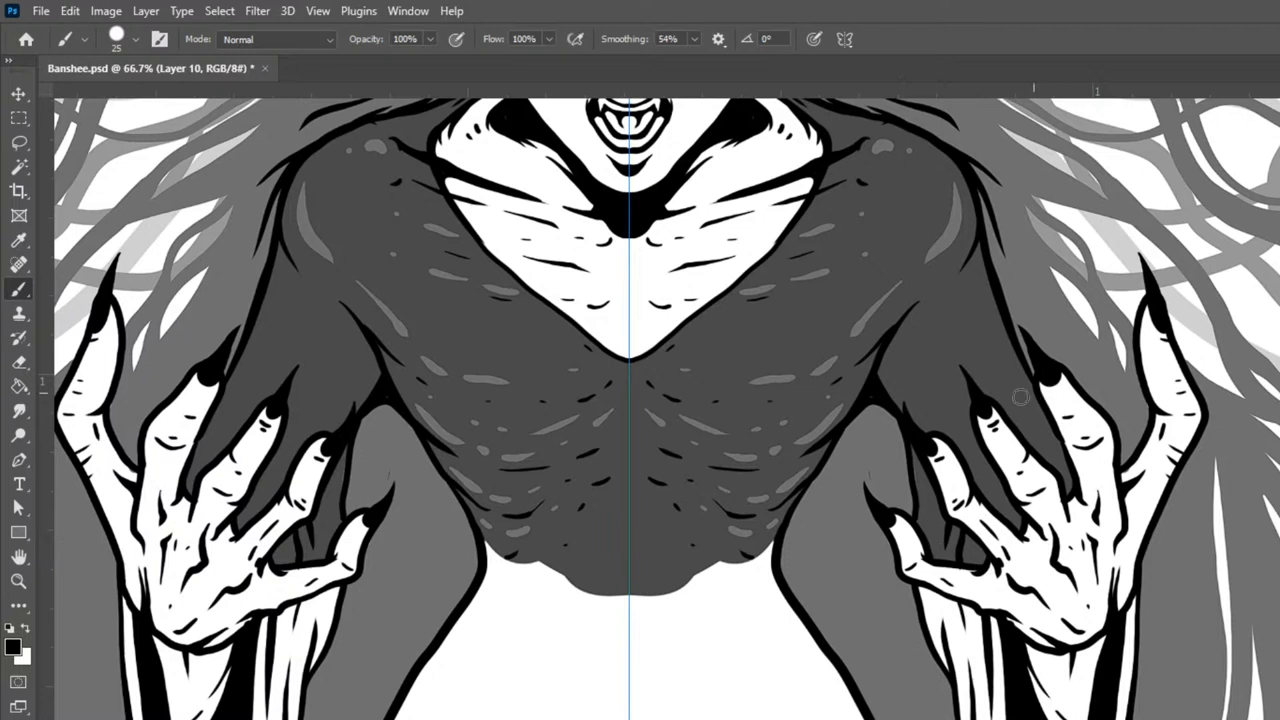
{"action": "key", "text": "ctrl+e"}
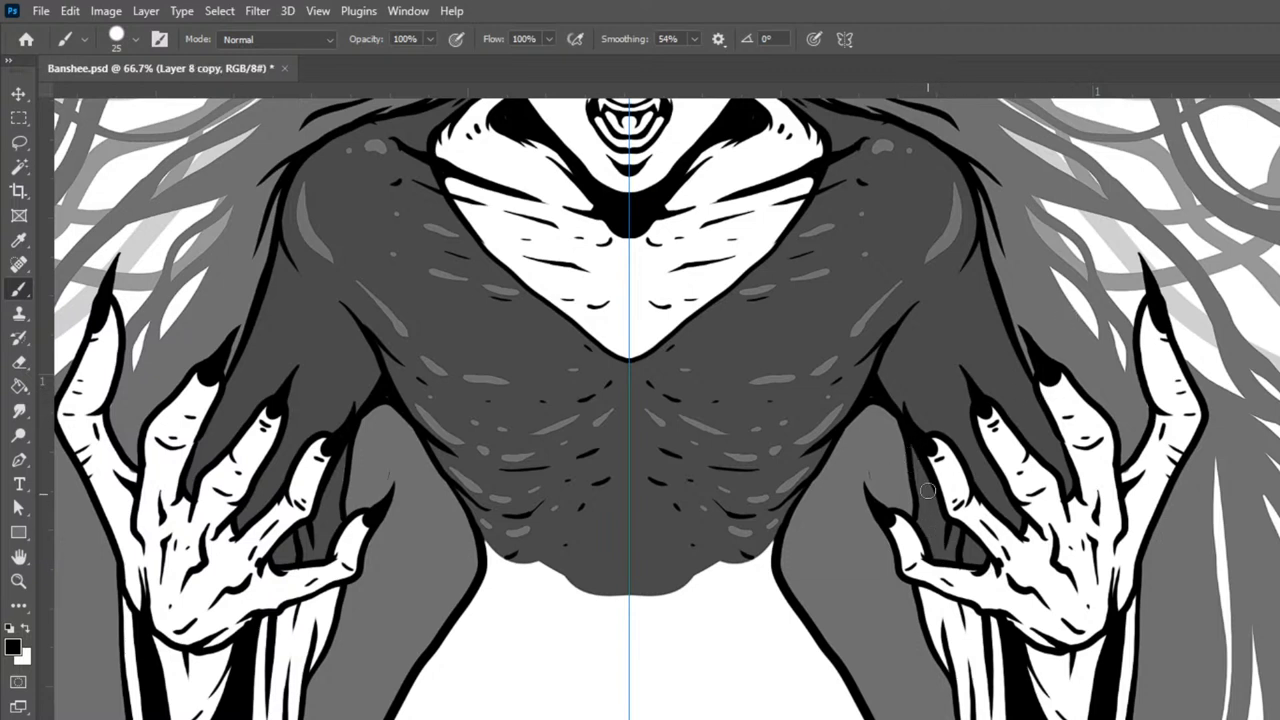
- On Layer 10, paint dark grey beneath the thumbs and down the inner edges of the sleeves
{"action": "key", "text": "alt+bracketright"}
{"action": "left_click_drag", "start_coordinate": [916, 586], "coordinate": [1004, 633]}
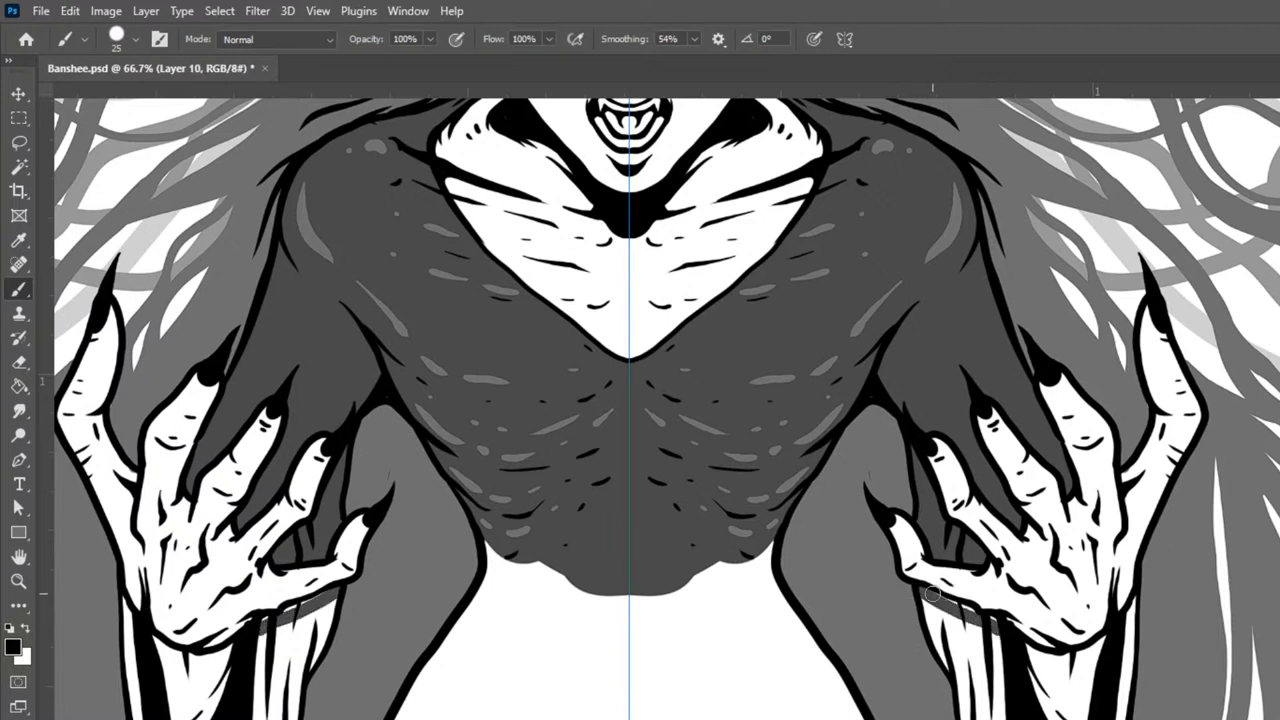
{"action": "mouse_move", "coordinate": [927, 600]}
{"action": "left_mouse_down"}
{"action": "mouse_move", "coordinate": [941, 659]}
{"action": "mouse_move", "coordinate": [968, 700]}
{"action": "left_mouse_up"}
{"action": "left_click_drag", "start_coordinate": [1107, 629], "coordinate": [1092, 363]}
- Fill the sleeve folds below both hands and the narrow outer sleeve strips with dark grey using a 60 px brush
{"action": "key", "text": "bracketright"}
{"action": "key", "text": "bracketright"}
{"action": "key", "text": "bracketright"}
{"action": "key", "text": "bracketright"}
{"action": "key", "text": "bracketright"}
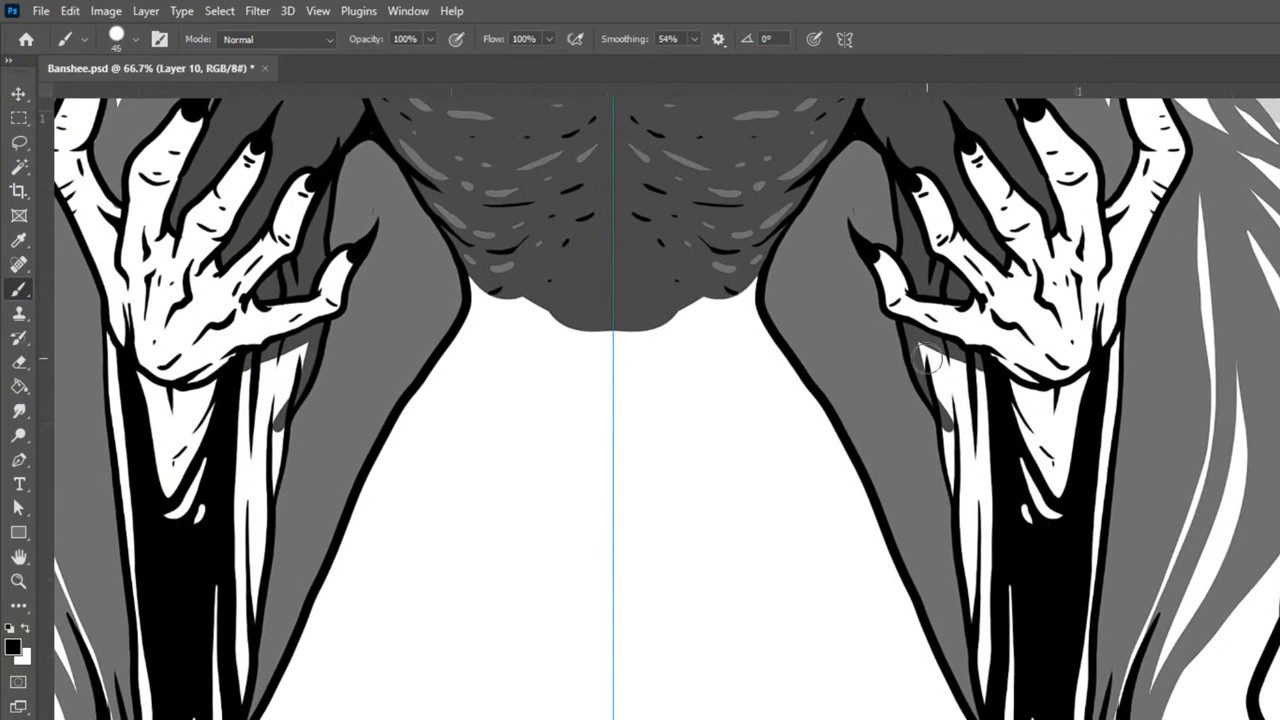
{"action": "mouse_move", "coordinate": [923, 351]}
{"action": "left_mouse_down"}
{"action": "mouse_move", "coordinate": [981, 376]}
{"action": "mouse_move", "coordinate": [988, 455]}
{"action": "left_mouse_up"}
{"action": "left_click_drag", "start_coordinate": [924, 356], "coordinate": [996, 690]}
{"action": "mouse_move", "coordinate": [930, 349]}
{"action": "left_mouse_down"}
{"action": "mouse_move", "coordinate": [1011, 675]}
{"action": "mouse_move", "coordinate": [961, 379]}
{"action": "mouse_move", "coordinate": [992, 489]}
{"action": "mouse_move", "coordinate": [1002, 670]}
{"action": "mouse_move", "coordinate": [998, 523]}
{"action": "mouse_move", "coordinate": [967, 591]}
{"action": "mouse_move", "coordinate": [1003, 719]}
{"action": "left_mouse_up"}
{"action": "left_click_drag", "start_coordinate": [1004, 547], "coordinate": [1018, 719]}
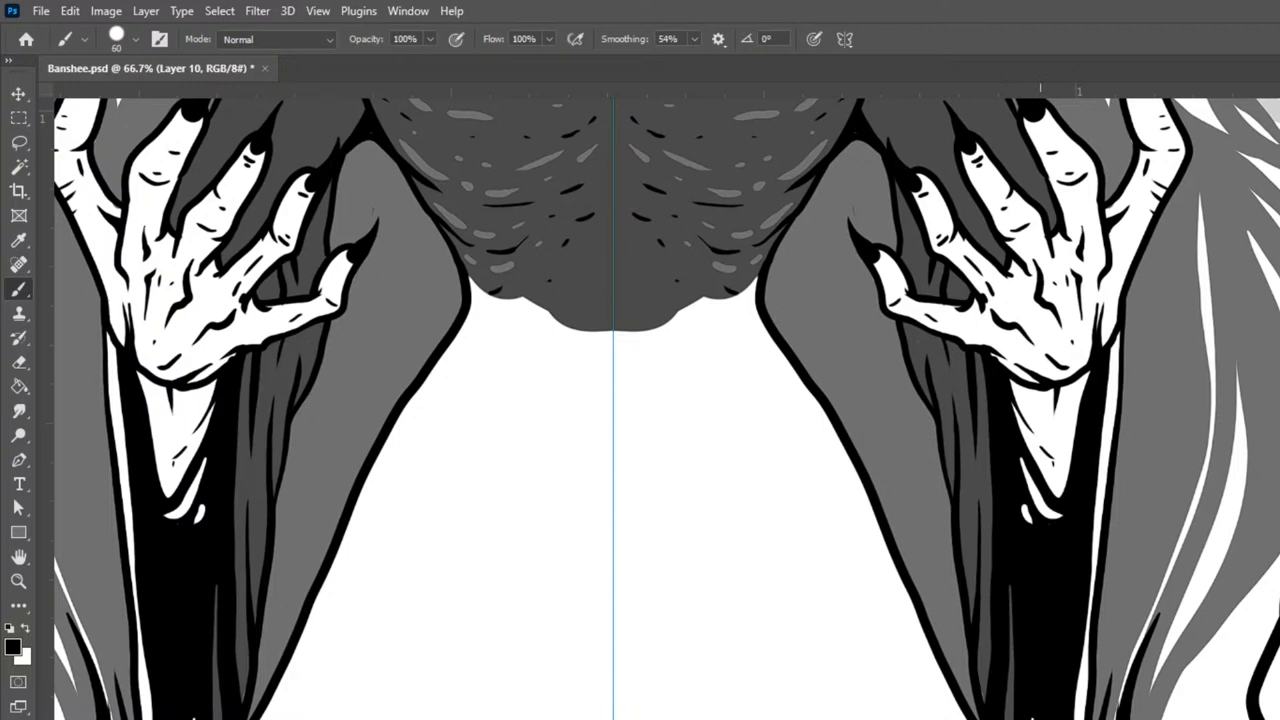
{"action": "mouse_move", "coordinate": [1117, 334]}
{"action": "left_mouse_down"}
{"action": "mouse_move", "coordinate": [1101, 414]}
{"action": "mouse_move", "coordinate": [1117, 362]}
{"action": "mouse_move", "coordinate": [1076, 719]}
{"action": "left_mouse_up"}
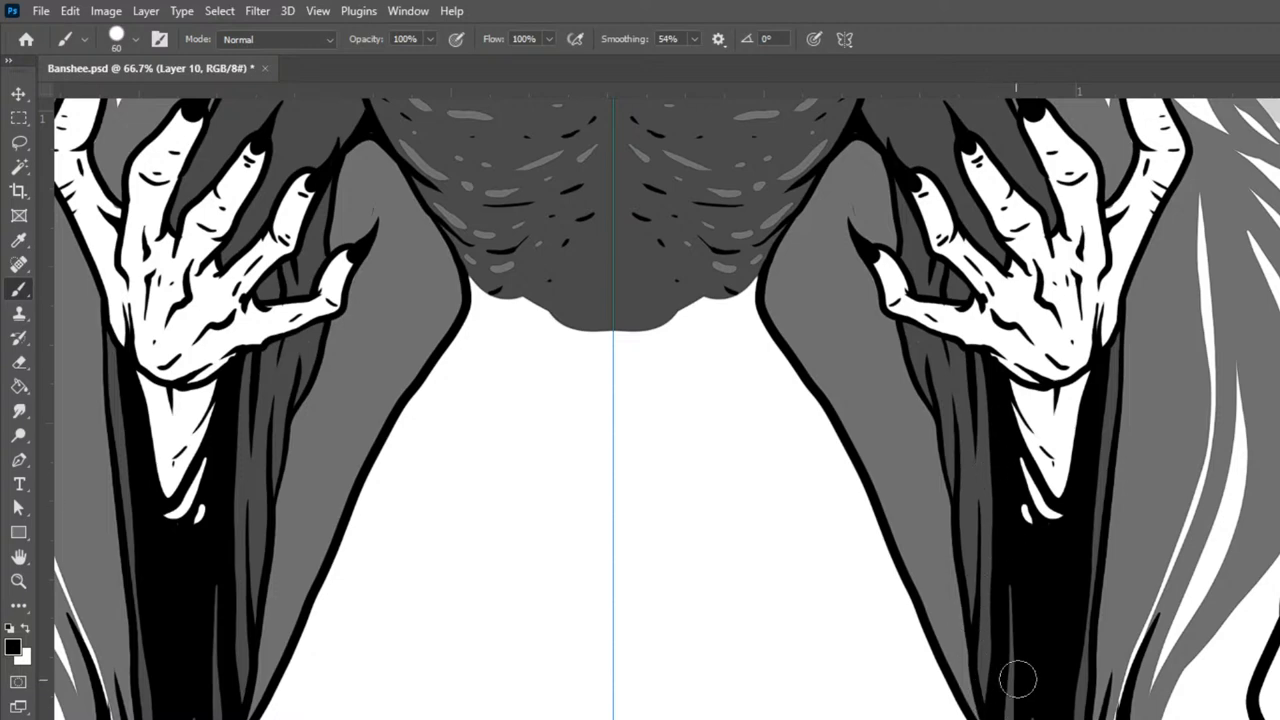
- Fill the white dress area below the chest and between the sleeves with dark grey using a 175 px brush
{"action": "key", "text": "ctrl+minus"}
{"action": "key", "text": "ctrl+minus"}
{"action": "key", "text": "ctrl+minus"}
{"action": "key", "text": "ctrl+minus"}
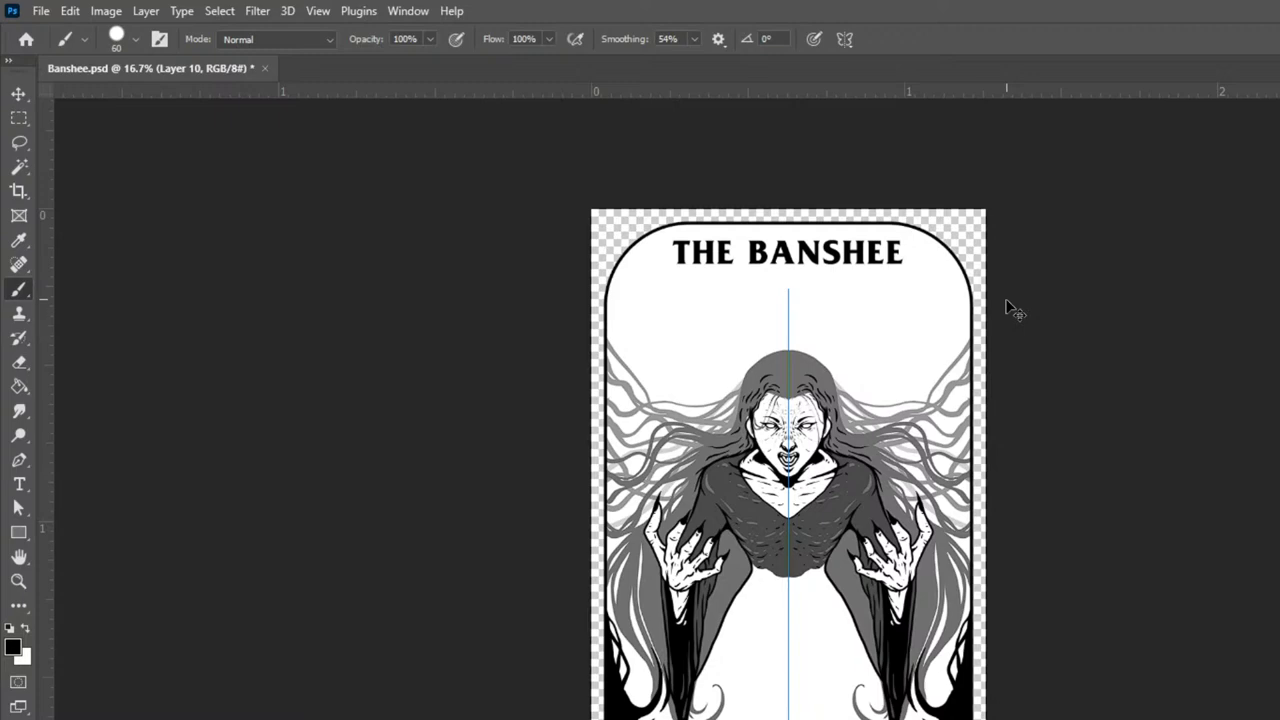
{"action": "key", "text": "ctrl+plus"}
{"action": "key", "text": "ctrl+plus"}
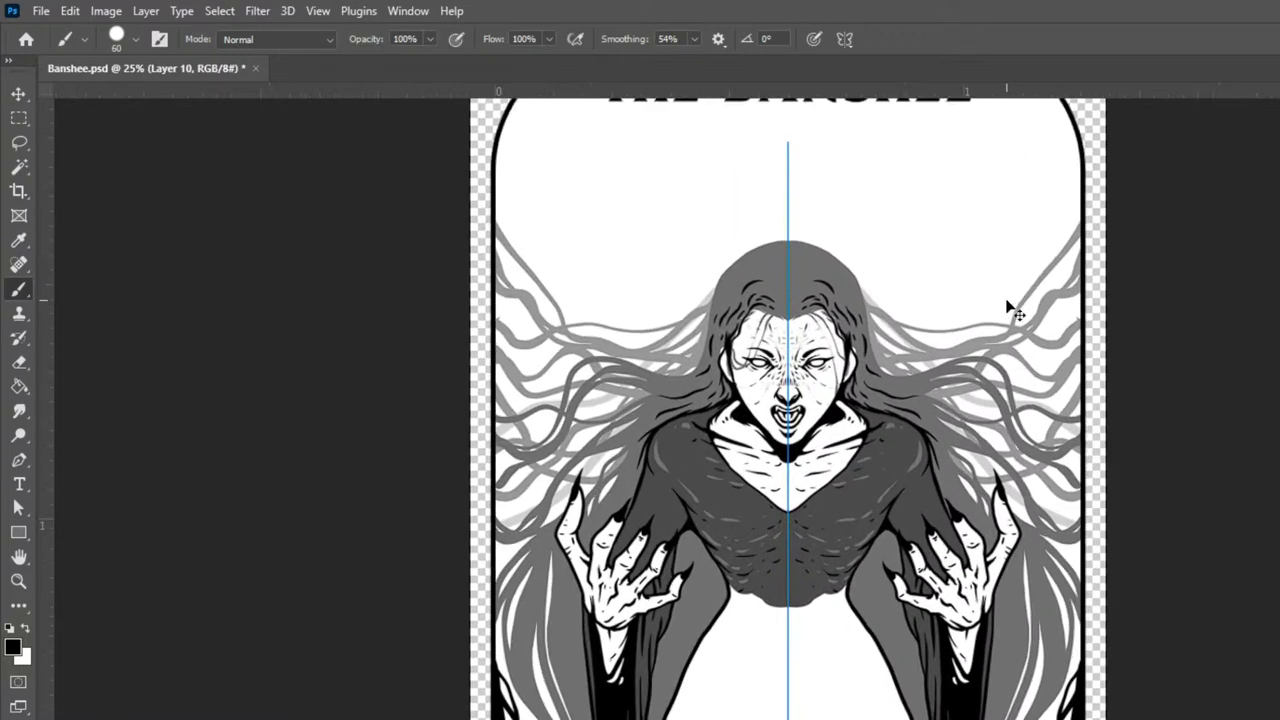
{"action": "scroll", "coordinate": [1006, 309], "scroll_direction": "down", "scroll_amount": 5}
{"action": "key", "text": "bracketright"}
{"action": "key", "text": "bracketright"}
{"action": "key", "text": "bracketright"}
{"action": "key", "text": "bracketright"}
{"action": "key", "text": "bracketright"}
{"action": "key", "text": "bracketright"}
{"action": "key", "text": "bracketright"}
{"action": "left_click_drag", "start_coordinate": [847, 362], "coordinate": [845, 715]}
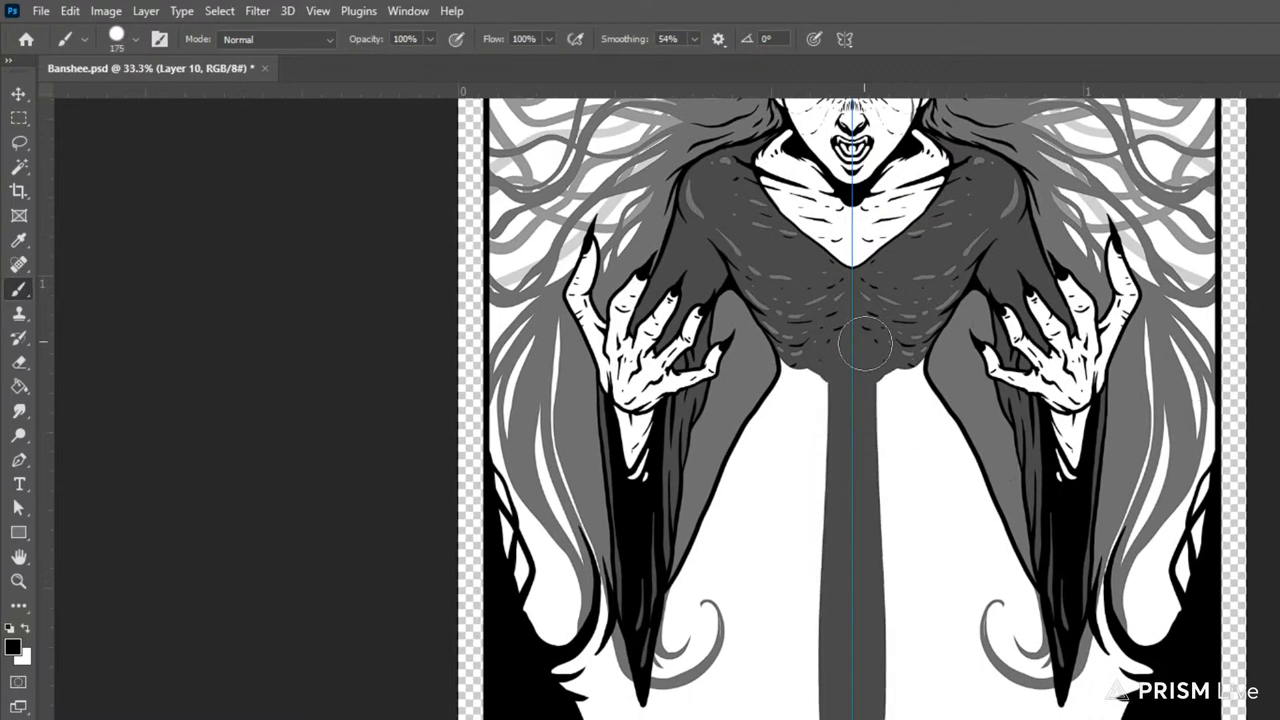
{"action": "left_click_drag", "start_coordinate": [887, 374], "coordinate": [903, 715]}
{"action": "left_click_drag", "start_coordinate": [900, 370], "coordinate": [940, 715]}
{"action": "mouse_move", "coordinate": [896, 356]}
{"action": "left_mouse_down"}
{"action": "mouse_move", "coordinate": [914, 477]}
{"action": "mouse_move", "coordinate": [909, 352]}
{"action": "mouse_move", "coordinate": [909, 412]}
{"action": "mouse_move", "coordinate": [906, 357]}
{"action": "mouse_move", "coordinate": [1020, 605]}
{"action": "left_mouse_up"}
{"action": "left_click_drag", "start_coordinate": [910, 380], "coordinate": [1030, 655]}
{"action": "mouse_move", "coordinate": [926, 425]}
{"action": "left_mouse_down"}
{"action": "mouse_move", "coordinate": [959, 470]}
{"action": "mouse_move", "coordinate": [1050, 700]}
{"action": "left_mouse_up"}
{"action": "mouse_move", "coordinate": [912, 398]}
{"action": "left_mouse_down"}
{"action": "mouse_move", "coordinate": [939, 470]}
{"action": "mouse_move", "coordinate": [910, 489]}
{"action": "mouse_move", "coordinate": [916, 410]}
{"action": "mouse_move", "coordinate": [977, 716]}
{"action": "mouse_move", "coordinate": [895, 670]}
{"action": "mouse_move", "coordinate": [897, 548]}
{"action": "left_mouse_up"}
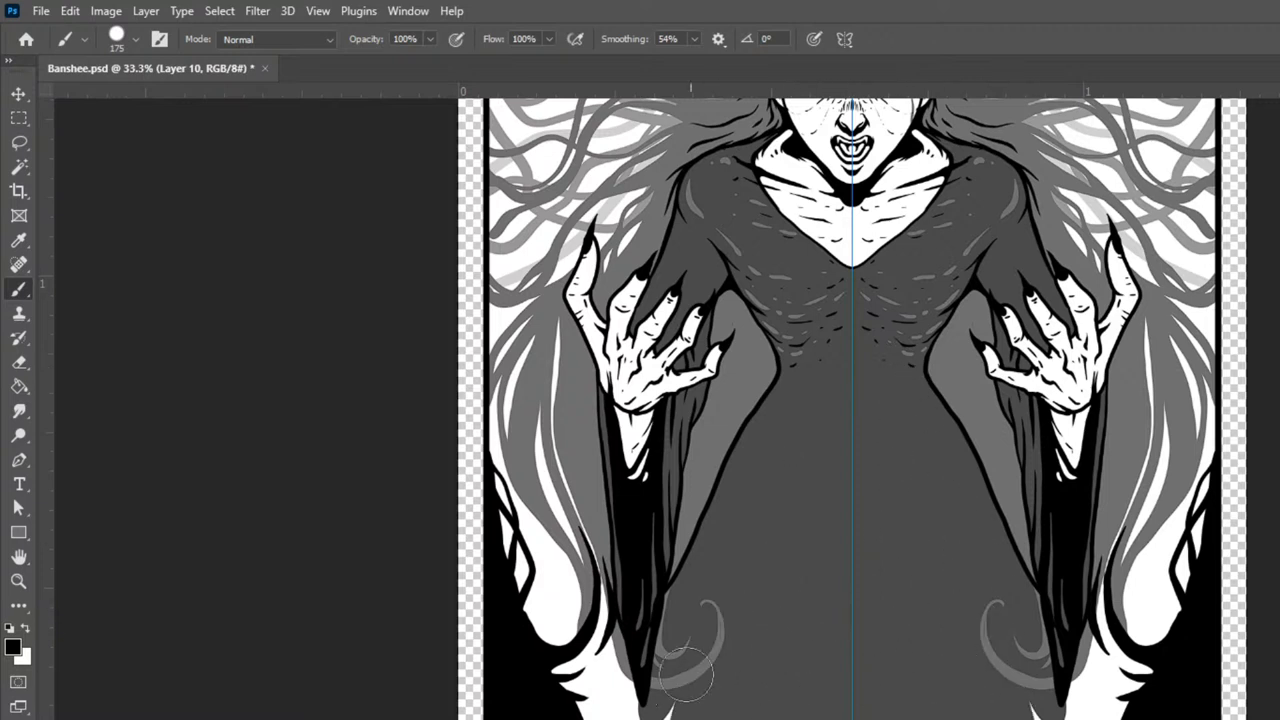
{"action": "left_click_drag", "start_coordinate": [673, 604], "coordinate": [640, 716]}
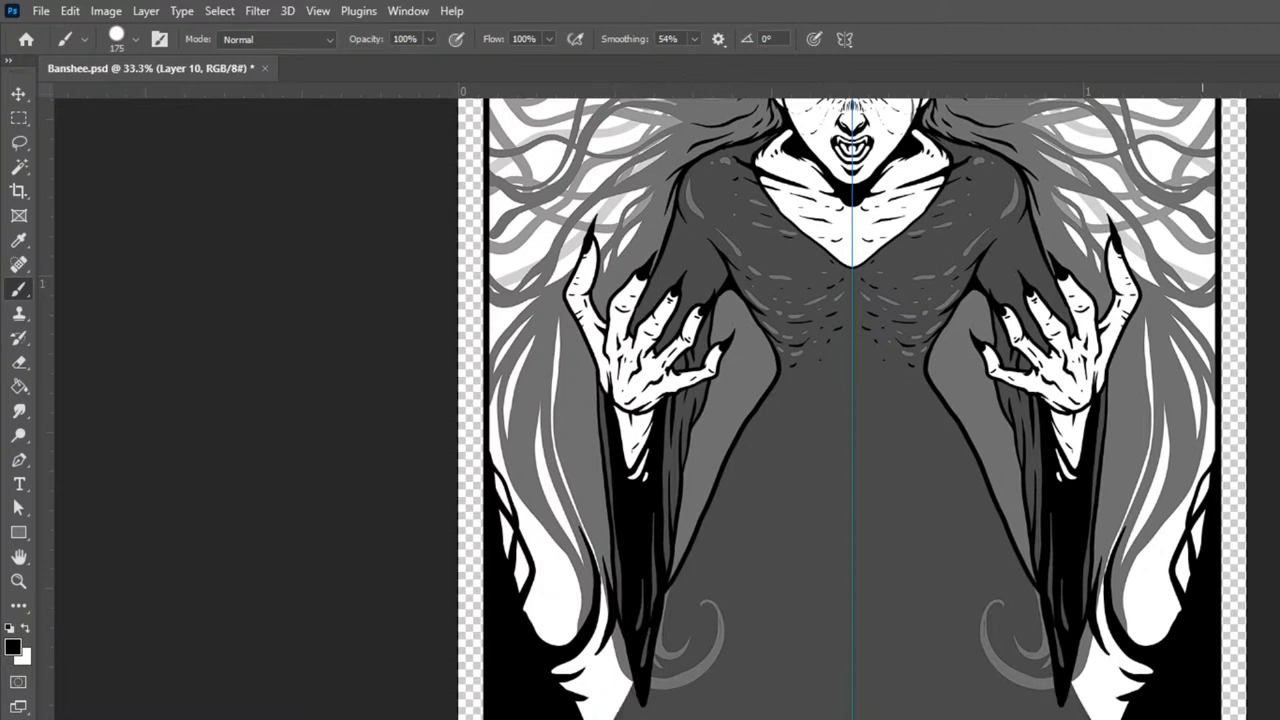
- Shape jagged dark grey folds beside the sleeve tips, reaching toward the black corner shapes, with a 45 px brush
{"action": "key", "text": "bracketleft"}
{"action": "key", "text": "bracketleft"}
{"action": "key", "text": "bracketleft"}
{"action": "key", "text": "bracketleft"}
{"action": "key", "text": "bracketleft"}
{"action": "key", "text": "bracketleft"}
{"action": "key", "text": "bracketleft"}
{"action": "key", "text": "bracketleft"}
{"action": "key", "text": "bracketleft"}
{"action": "mouse_move", "coordinate": [1076, 668]}
{"action": "left_mouse_down"}
{"action": "mouse_move", "coordinate": [1151, 696]}
{"action": "mouse_move", "coordinate": [1136, 670]}
{"action": "mouse_move", "coordinate": [1089, 712]}
{"action": "mouse_move", "coordinate": [1082, 688]}
{"action": "mouse_move", "coordinate": [1155, 710]}
{"action": "mouse_move", "coordinate": [1074, 661]}
{"action": "mouse_move", "coordinate": [1114, 716]}
{"action": "left_mouse_up"}
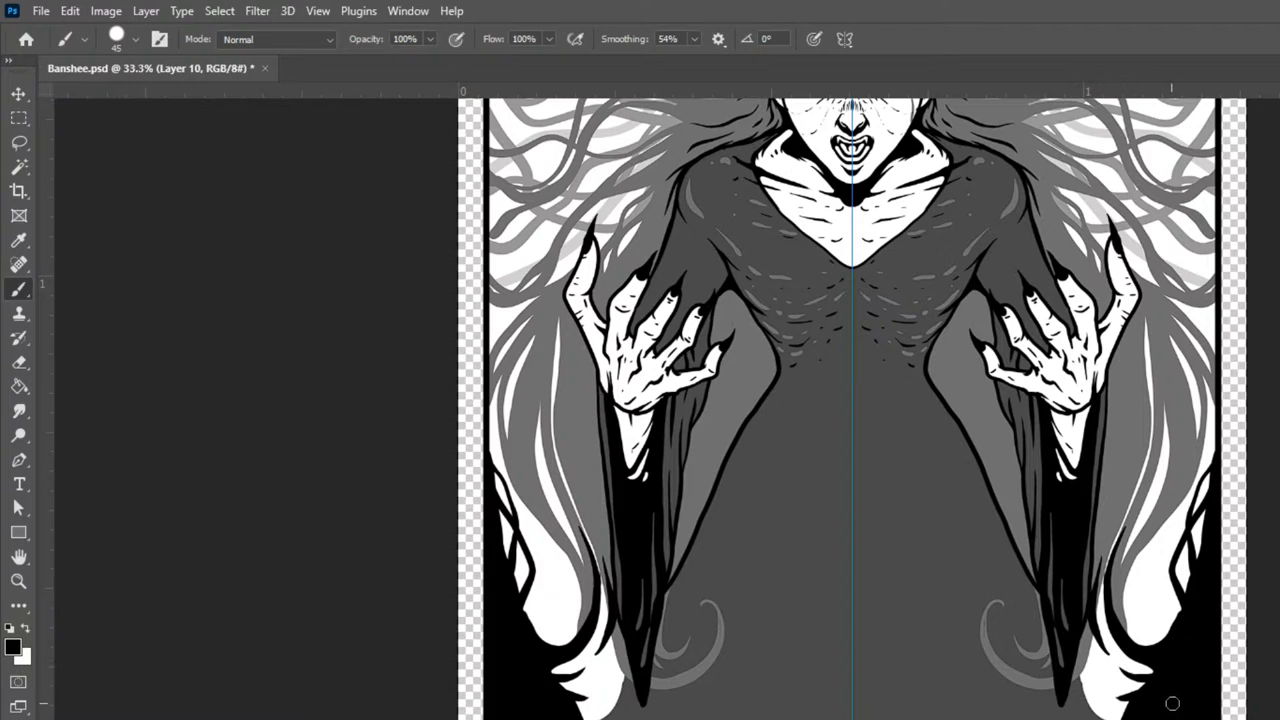
{"action": "mouse_move", "coordinate": [1078, 665]}
{"action": "left_mouse_down"}
{"action": "mouse_move", "coordinate": [1088, 700]}
{"action": "mouse_move", "coordinate": [1112, 712]}
{"action": "left_mouse_up"}
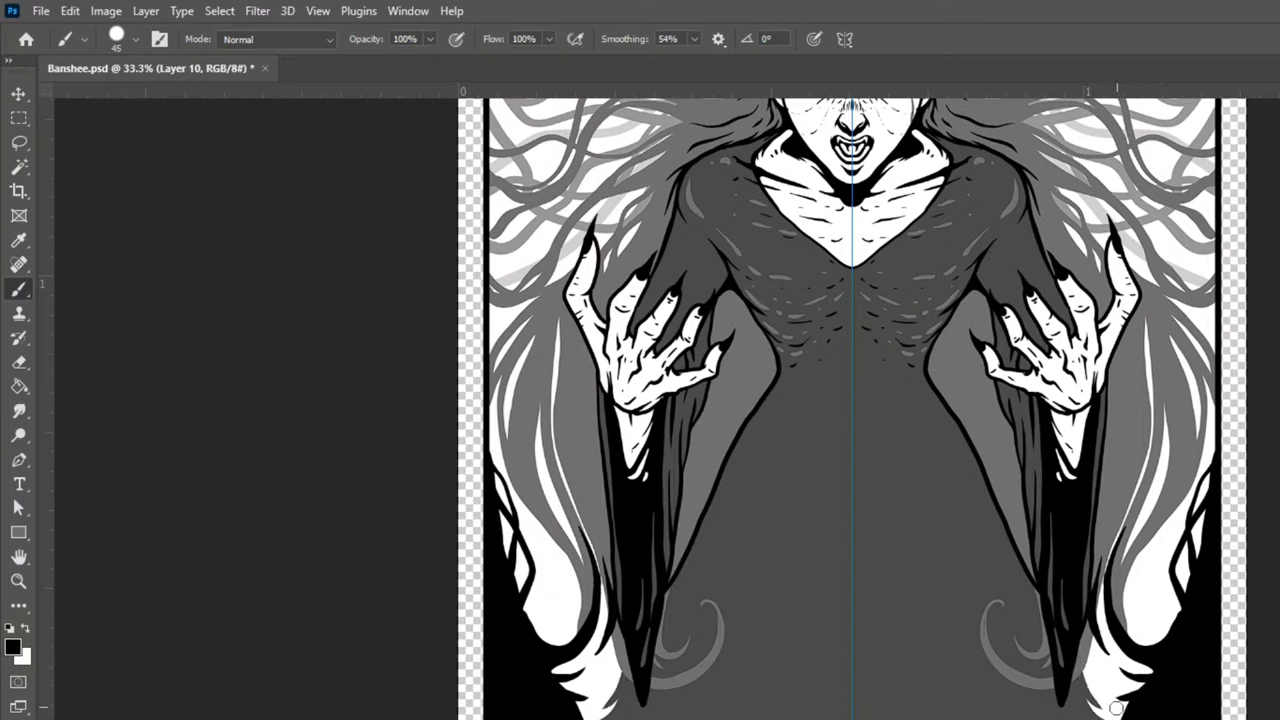
{"action": "mouse_move", "coordinate": [1084, 645]}
{"action": "left_mouse_down"}
{"action": "mouse_move", "coordinate": [1100, 700]}
{"action": "mouse_move", "coordinate": [1146, 684]}
{"action": "left_mouse_up"}
{"action": "left_click_drag", "start_coordinate": [1095, 634], "coordinate": [1151, 705]}
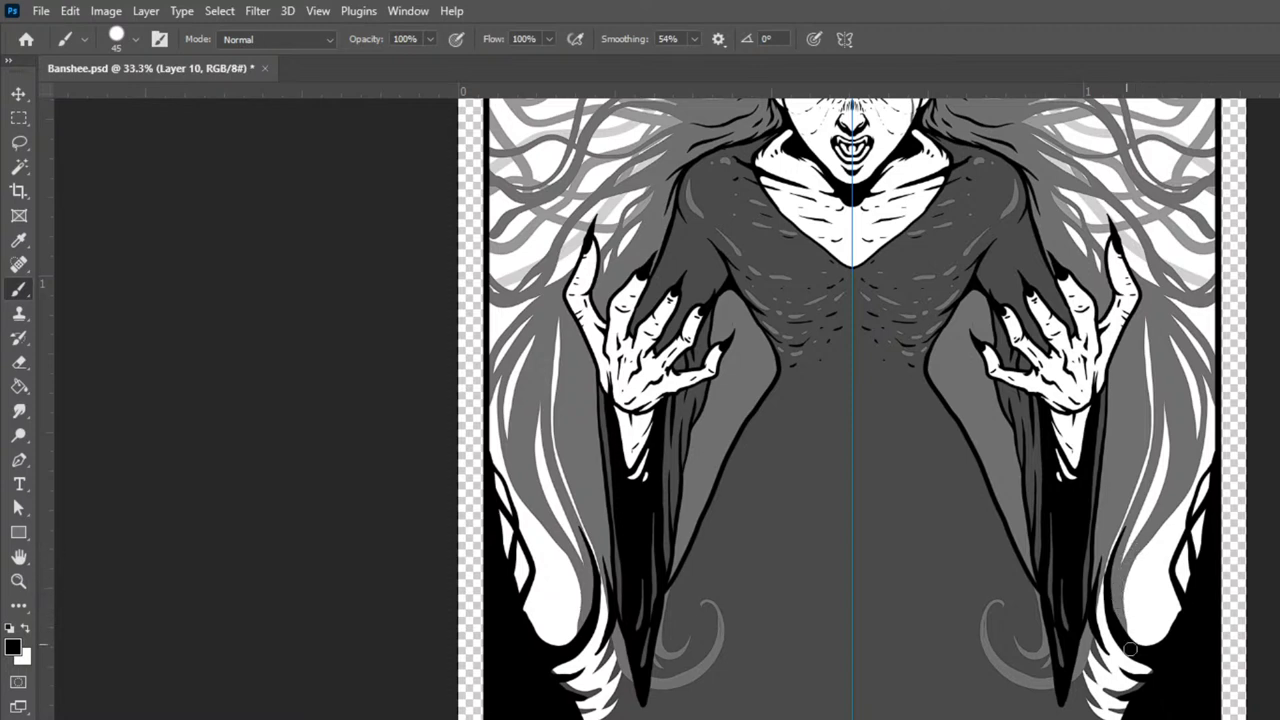
{"action": "mouse_move", "coordinate": [1123, 630]}
{"action": "left_mouse_down"}
{"action": "mouse_move", "coordinate": [1151, 652]}
{"action": "mouse_move", "coordinate": [1178, 633]}
{"action": "left_mouse_up"}
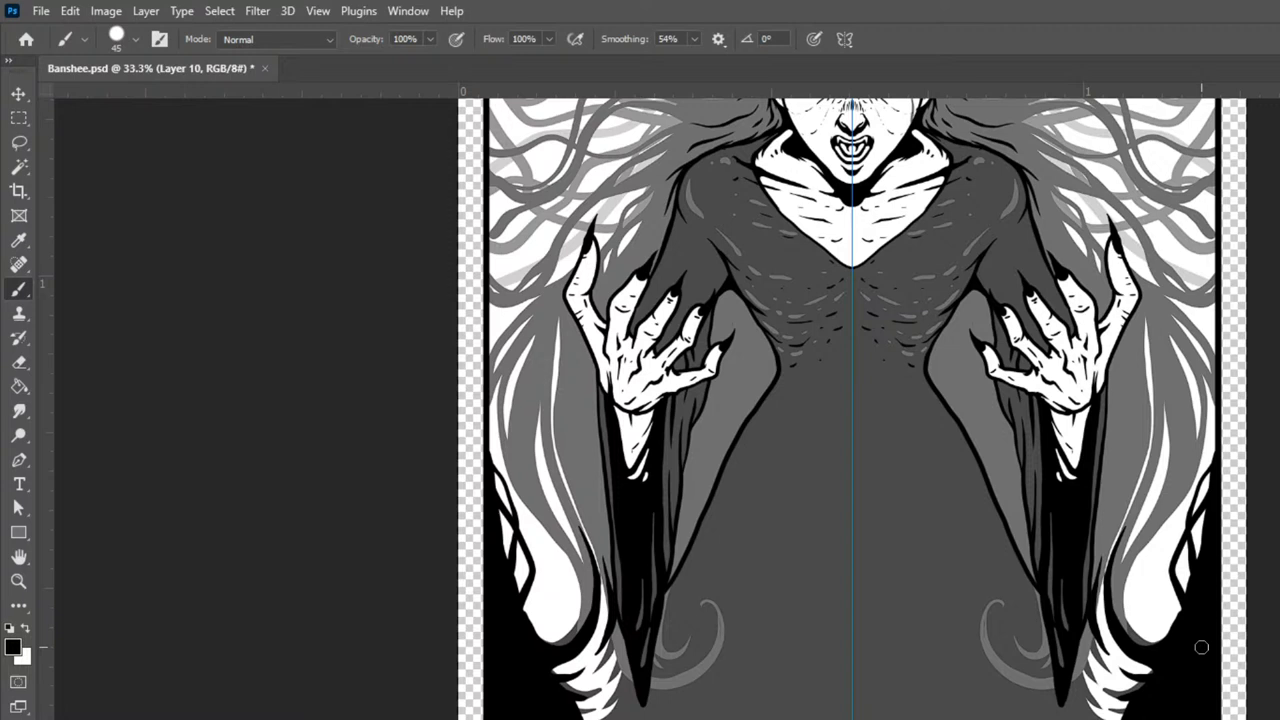
- Examine the tonal balance of the whole card and the figure at several zoom levels
{"action": "scroll", "coordinate": [1201, 647], "scroll_direction": "down", "scroll_amount": 3}
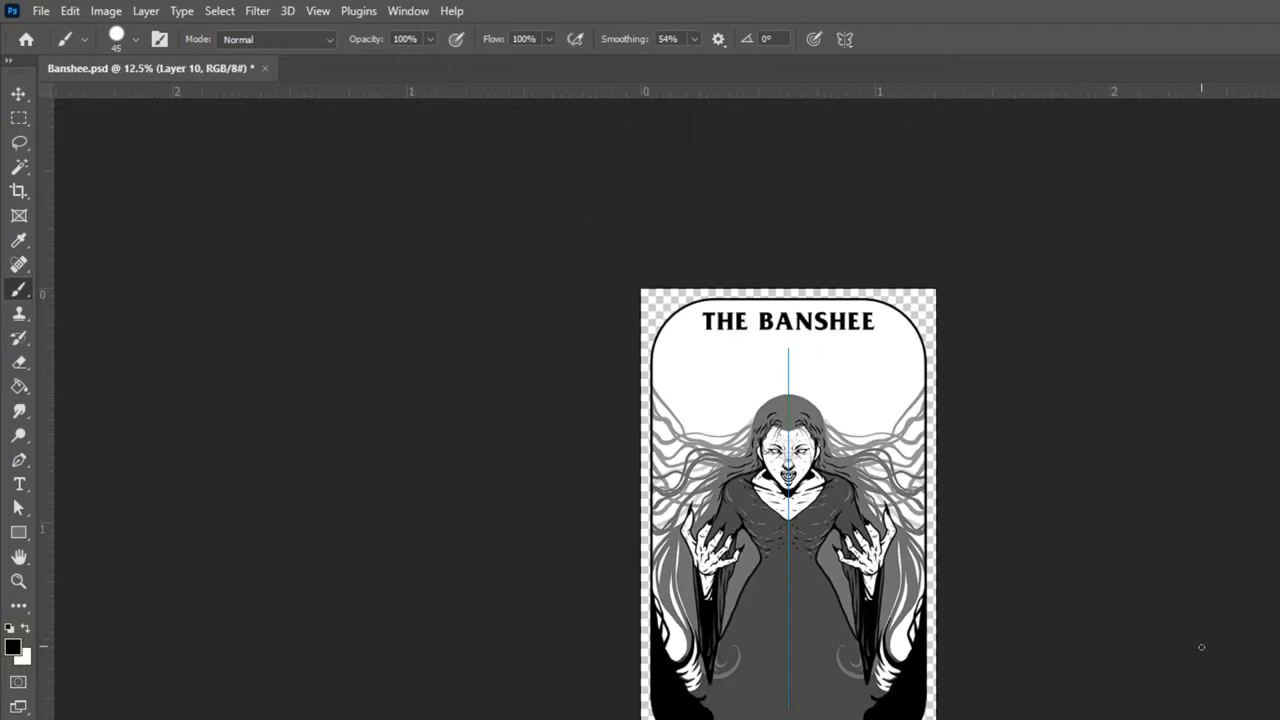
{"action": "key", "text": "ctrl+plus"}
{"action": "key", "text": "ctrl+plus"}
{"action": "key", "text": "ctrl+plus"}
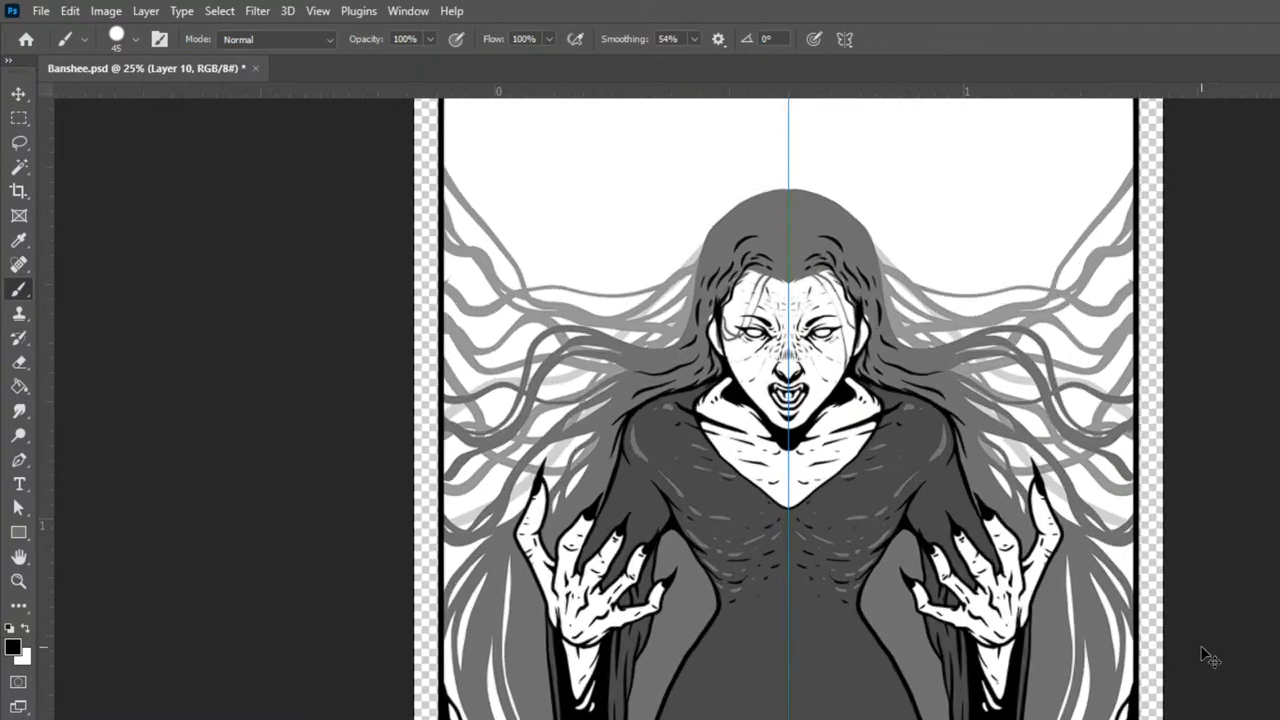
{"action": "key", "text": "ctrl+minus"}
{"action": "key", "text": "ctrl+minus"}
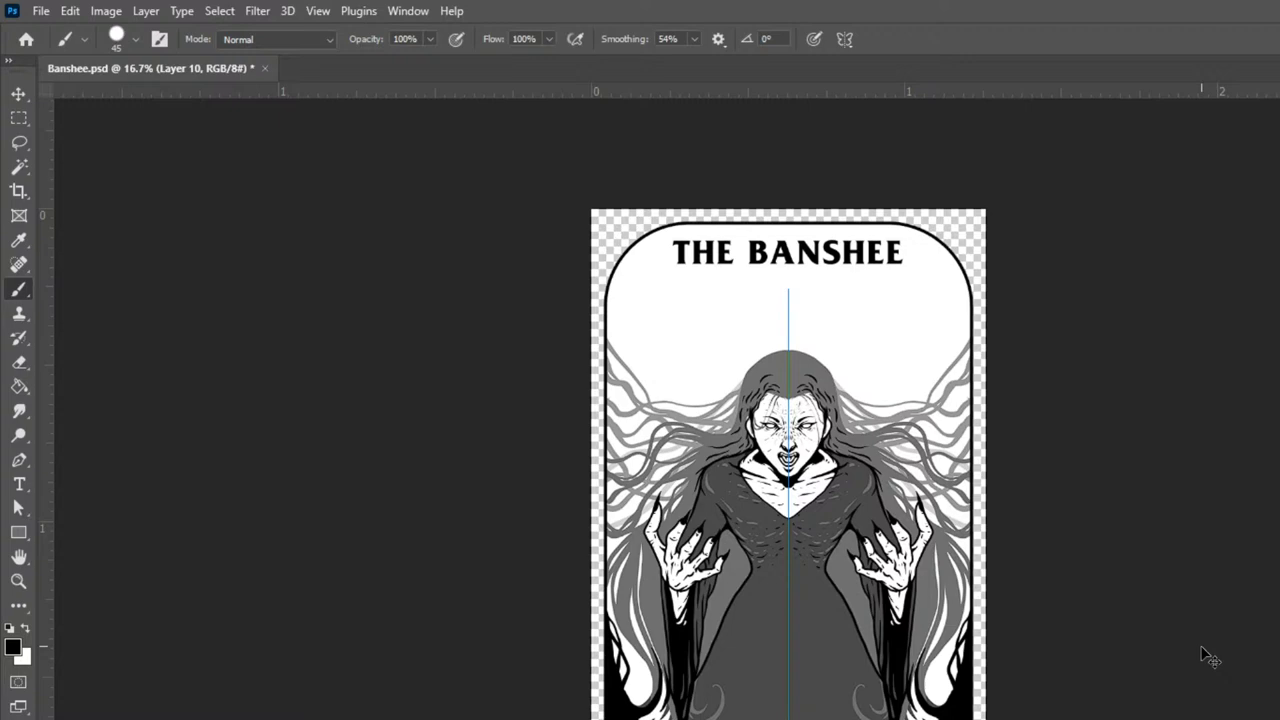
{"action": "key", "text": "ctrl+plus"}
{"action": "key", "text": "ctrl+plus"}
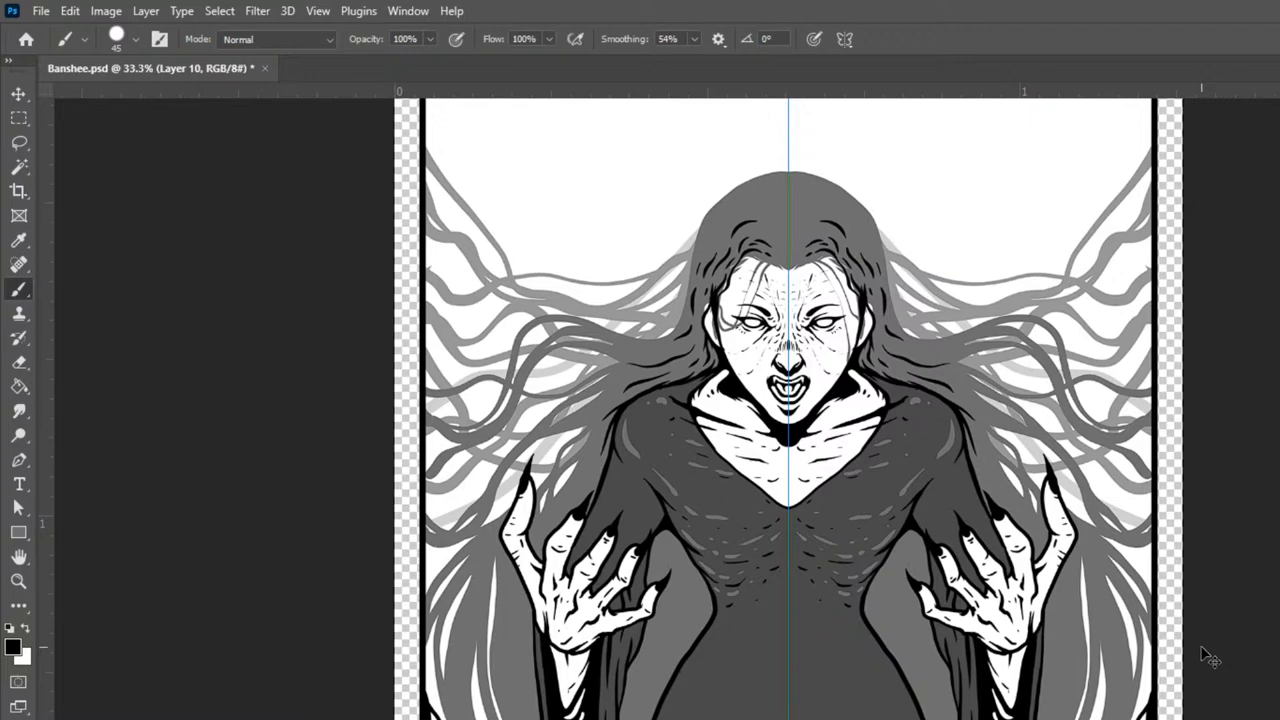
{"action": "key", "text": "ctrl+plus"}
{"action": "key", "text": "ctrl+minus"}
{"action": "key", "text": "ctrl+minus"}
{"action": "key", "text": "ctrl+plus"}
{"action": "key", "text": "ctrl+minus"}
{"action": "key", "text": "ctrl+minus"}
{"action": "key", "text": "ctrl+plus"}
{"action": "key", "text": "ctrl+plus"}
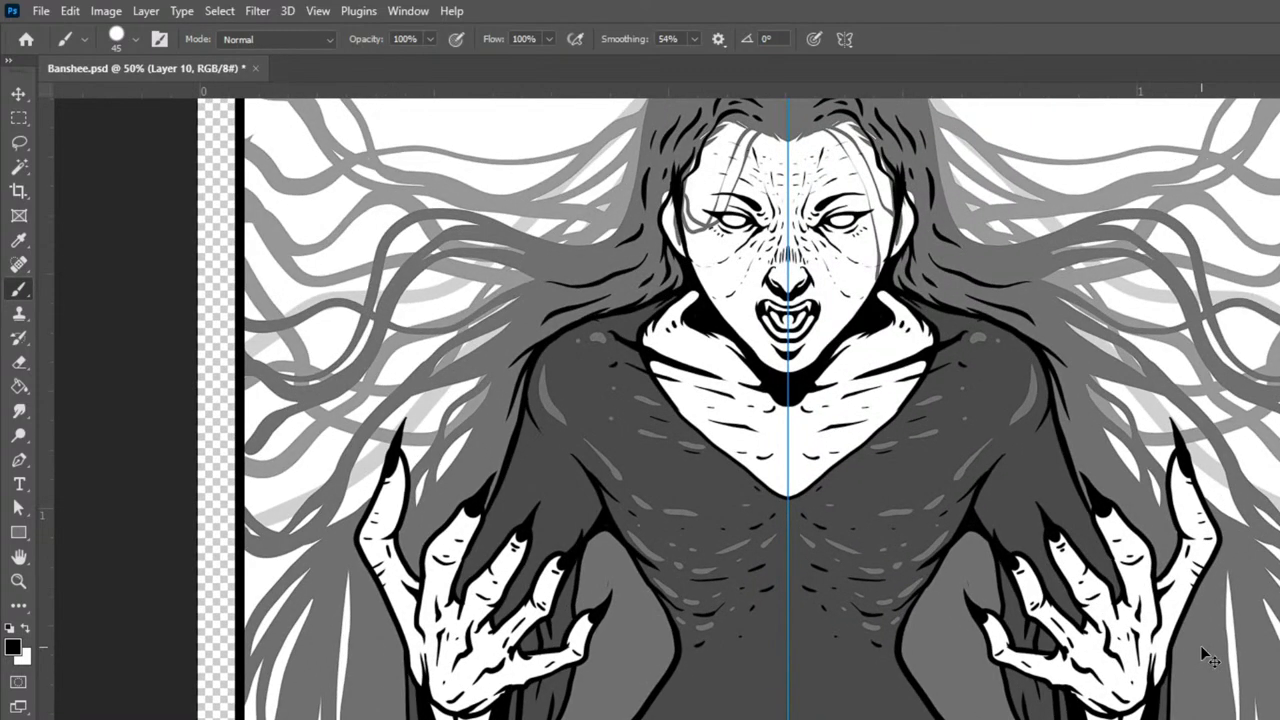
- On a new layer, ink black fold lines inside the sleeve openings beside the waist with a 20 px brush
{"action": "key", "text": "ctrl+shift+alt+n"}
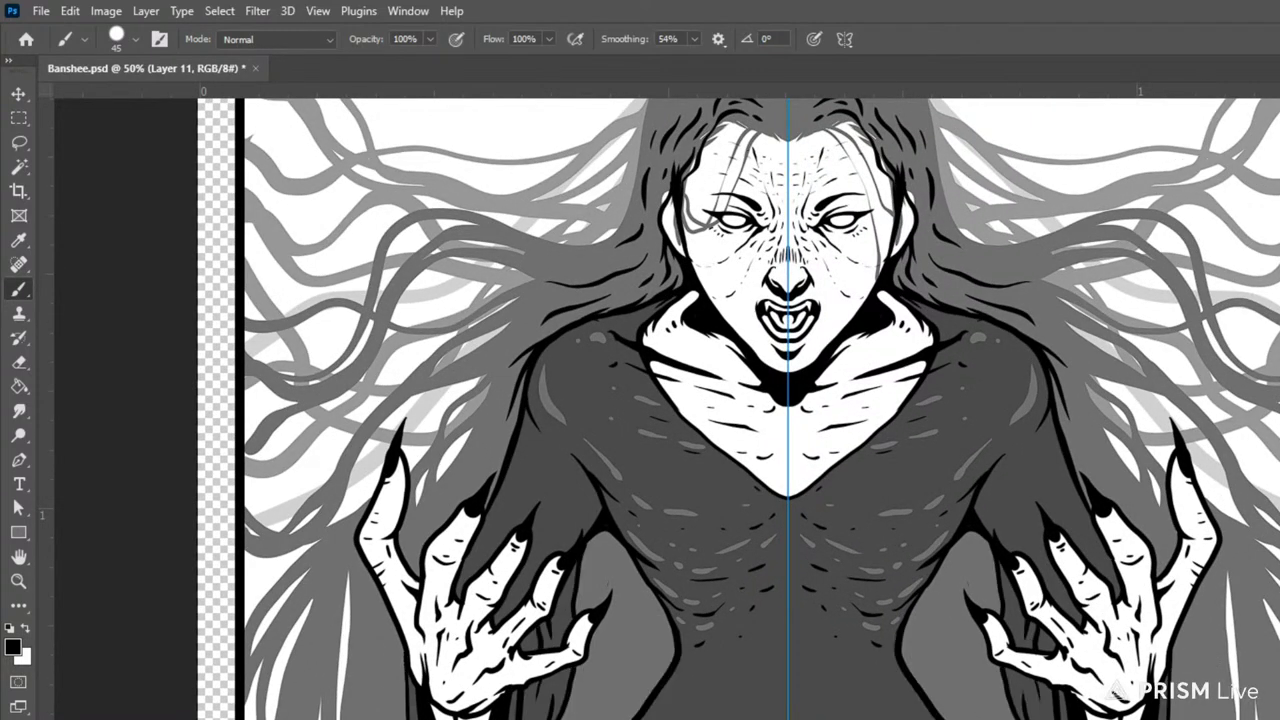
{"action": "mouse_move", "coordinate": [640, 500]}
{"action": "left_mouse_down"}
{"action": "mouse_move", "coordinate": [664, 237]}
{"action": "mouse_move", "coordinate": [718, 280]}
{"action": "mouse_move", "coordinate": [766, 352]}
{"action": "left_mouse_up"}
{"action": "scroll", "coordinate": [659, 408], "scroll_direction": "right", "scroll_amount": 1}
{"action": "key", "text": "bracketleft"}
{"action": "key", "text": "bracketleft"}
{"action": "key", "text": "bracketleft"}
{"action": "key", "text": "bracketleft"}
{"action": "key", "text": "bracketleft"}
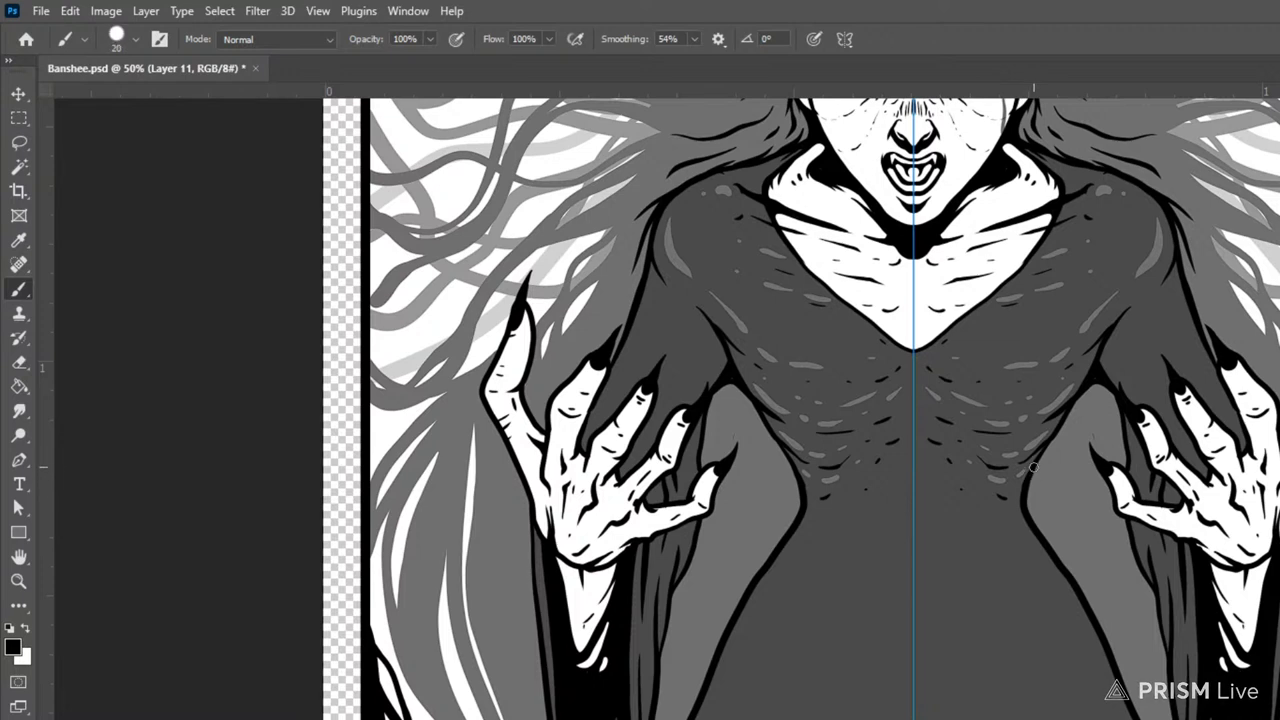
{"action": "left_click_drag", "start_coordinate": [1031, 468], "coordinate": [1087, 606]}
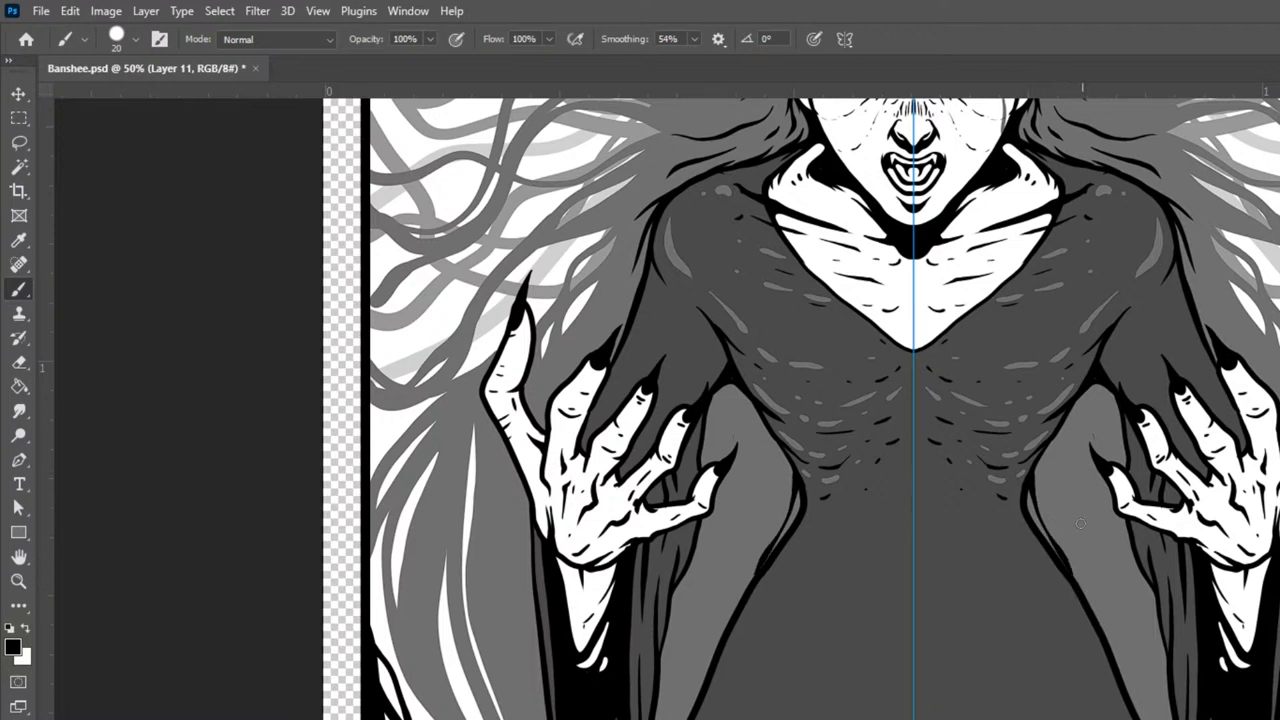
{"action": "mouse_move", "coordinate": [1054, 438]}
{"action": "left_mouse_down"}
{"action": "mouse_move", "coordinate": [1049, 482]}
{"action": "mouse_move", "coordinate": [1078, 590]}
{"action": "left_mouse_up"}
{"action": "mouse_move", "coordinate": [1067, 418]}
{"action": "left_mouse_down"}
{"action": "mouse_move", "coordinate": [1041, 490]}
{"action": "mouse_move", "coordinate": [1070, 496]}
{"action": "mouse_move", "coordinate": [1116, 594]}
{"action": "mouse_move", "coordinate": [1122, 688]}
{"action": "mouse_move", "coordinate": [1066, 506]}
{"action": "left_mouse_up"}
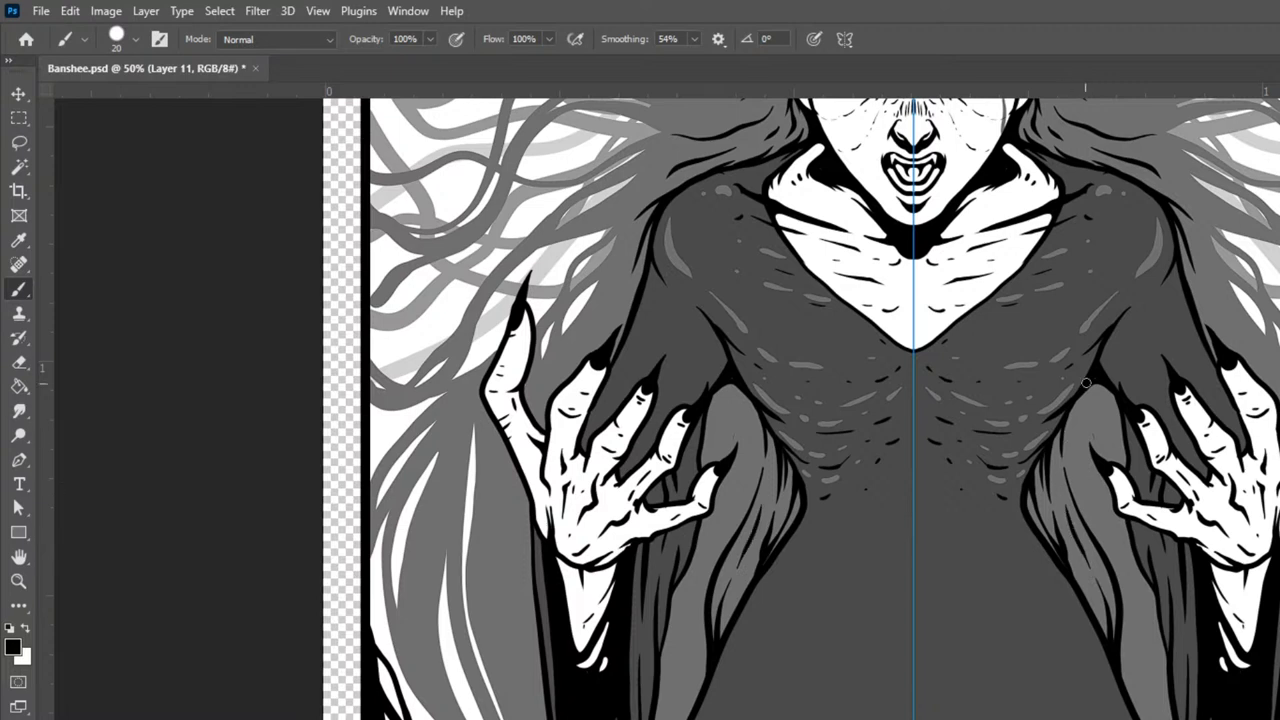
- Continue the black fold lines from the armpits through the grey sleeve interiors down toward the sleeve tips
{"action": "mouse_move", "coordinate": [1085, 386]}
{"action": "left_mouse_down"}
{"action": "mouse_move", "coordinate": [1074, 423]}
{"action": "mouse_move", "coordinate": [1091, 513]}
{"action": "mouse_move", "coordinate": [1123, 542]}
{"action": "mouse_move", "coordinate": [1078, 442]}
{"action": "mouse_move", "coordinate": [1089, 506]}
{"action": "mouse_move", "coordinate": [1158, 620]}
{"action": "left_mouse_up"}
{"action": "left_click_drag", "start_coordinate": [1140, 716], "coordinate": [1136, 632]}
{"action": "left_click_drag", "start_coordinate": [1131, 706], "coordinate": [1121, 665]}
{"action": "left_click_drag", "start_coordinate": [1097, 379], "coordinate": [1095, 400]}
{"action": "left_click_drag", "start_coordinate": [1094, 455], "coordinate": [1152, 670]}
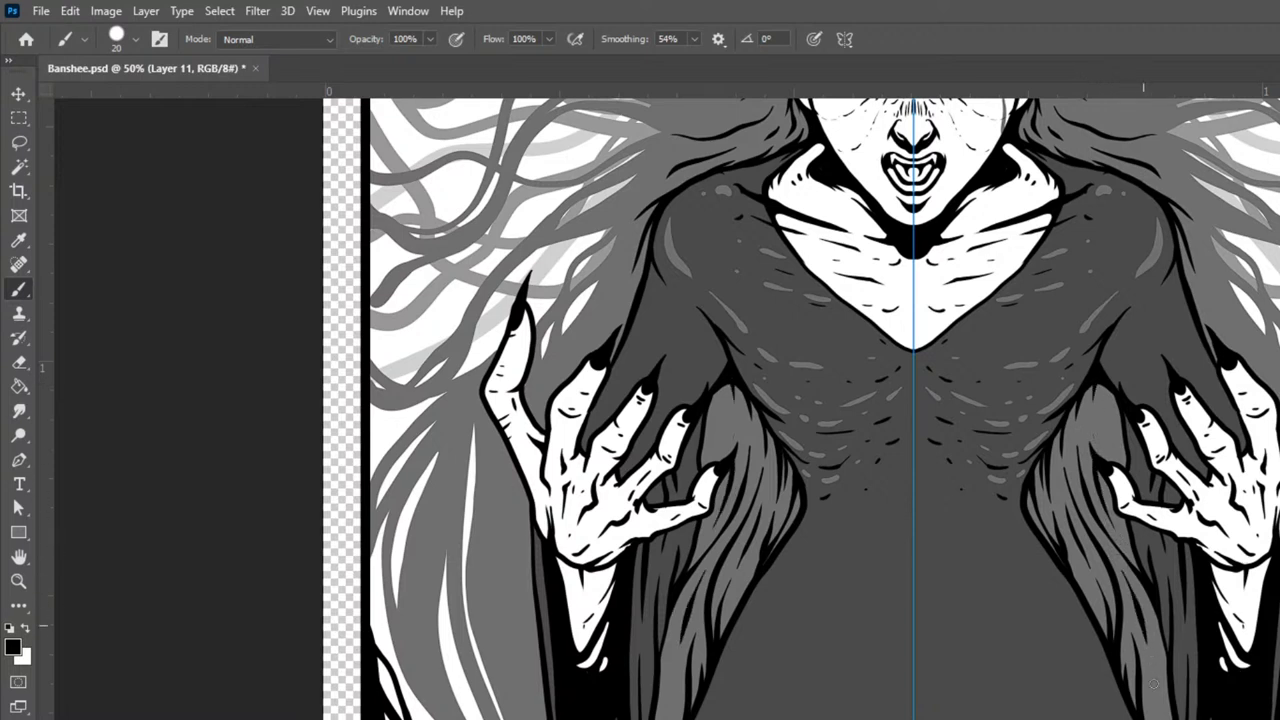
{"action": "left_click_drag", "start_coordinate": [1158, 608], "coordinate": [1158, 719]}
{"action": "left_click_drag", "start_coordinate": [1170, 671], "coordinate": [1166, 716]}
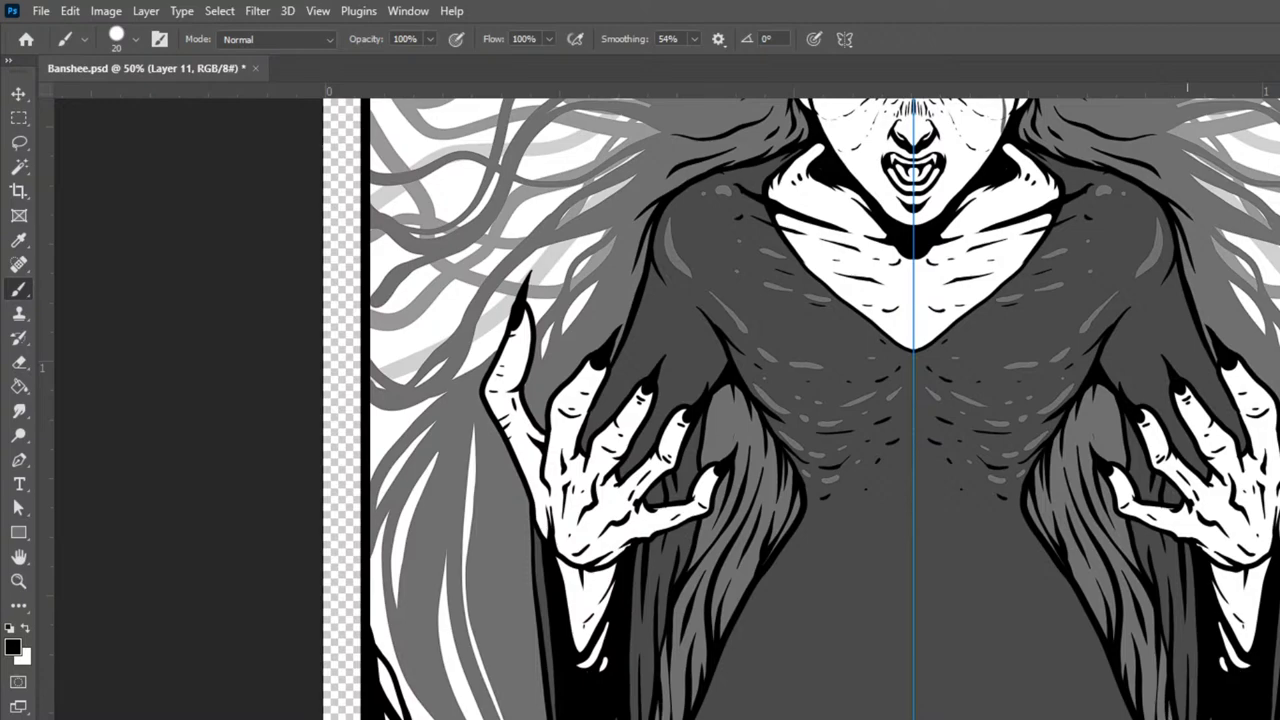
- Add black fold lines at the top of the sleeve interiors above the thumbs and merge the layer down
{"action": "key", "text": "ctrl+minus"}
{"action": "key", "text": "ctrl+minus"}
{"action": "key", "text": "ctrl+minus"}
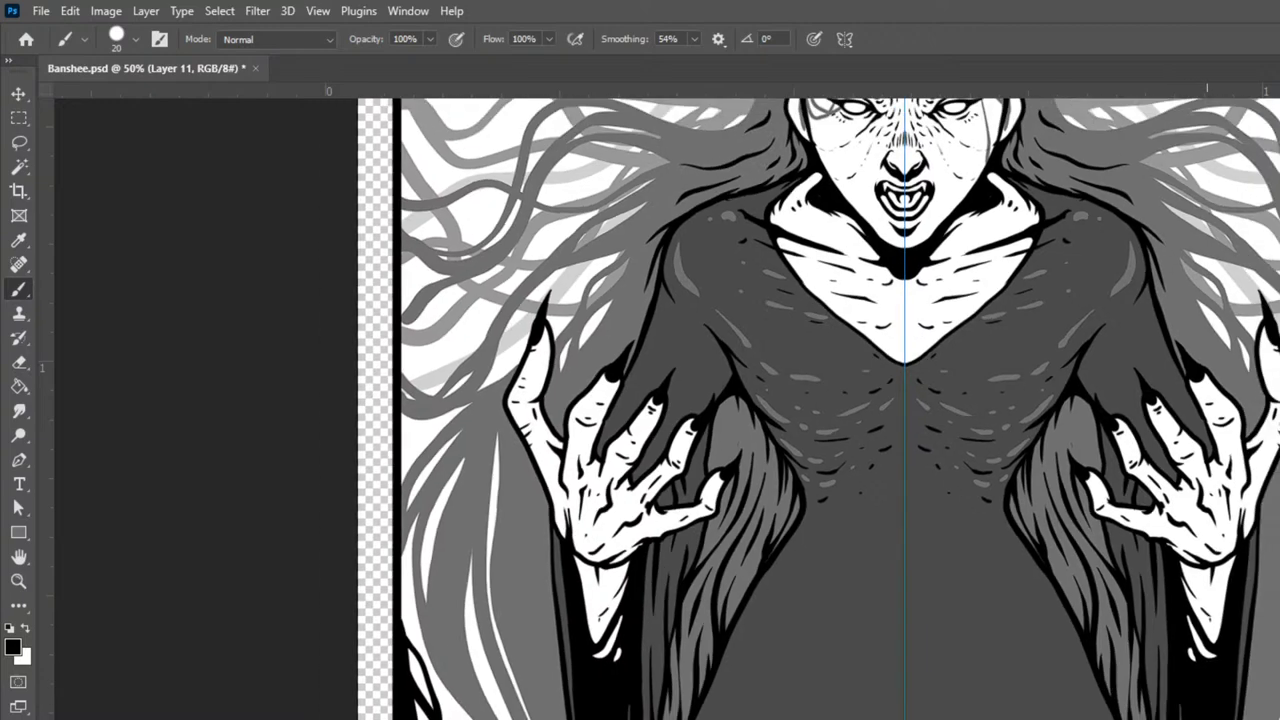
{"action": "key", "text": "ctrl+plus"}
{"action": "key", "text": "ctrl+plus"}
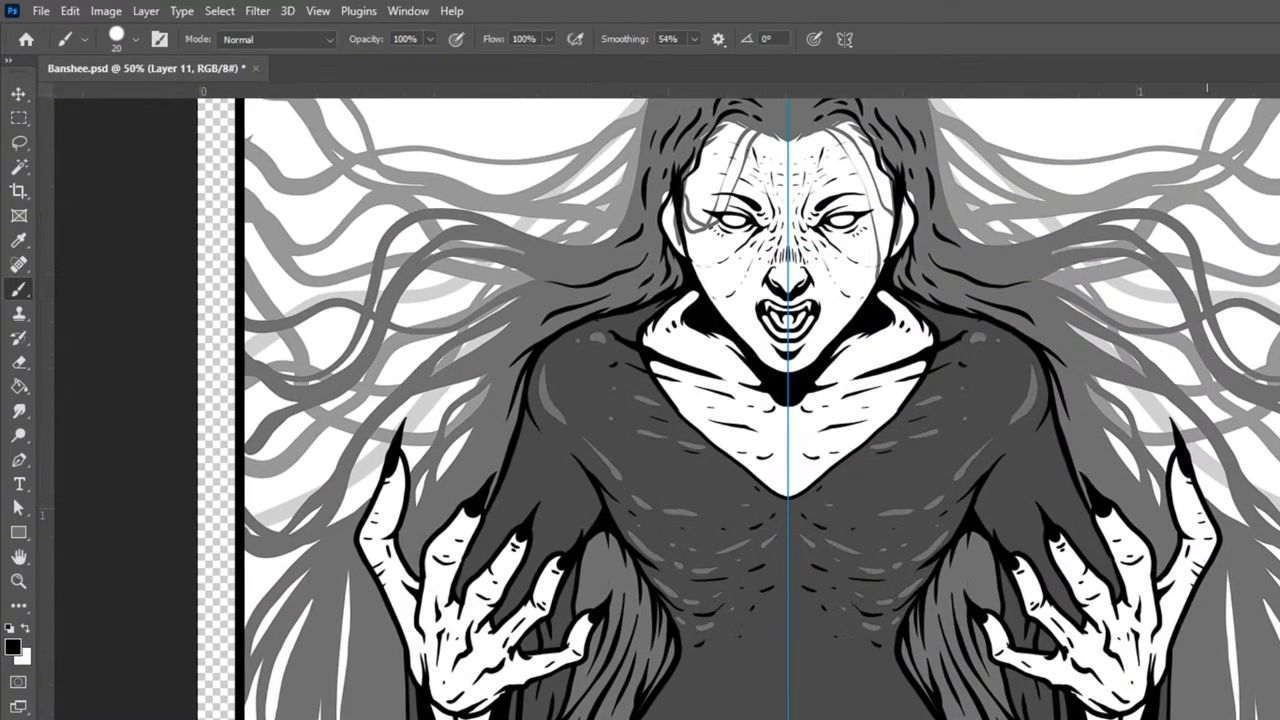
{"action": "left_click_drag", "start_coordinate": [970, 527], "coordinate": [998, 626]}
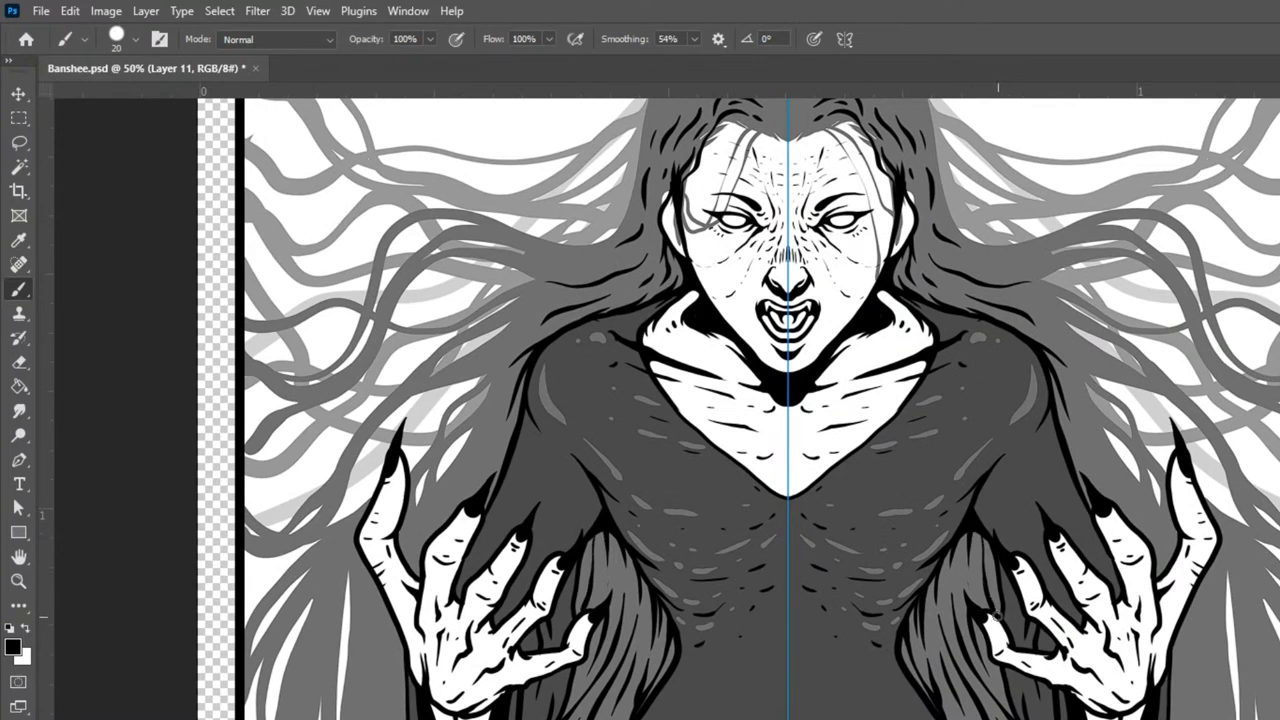
{"action": "left_click_drag", "start_coordinate": [956, 552], "coordinate": [959, 598]}
{"action": "key", "text": "ctrl+e"}
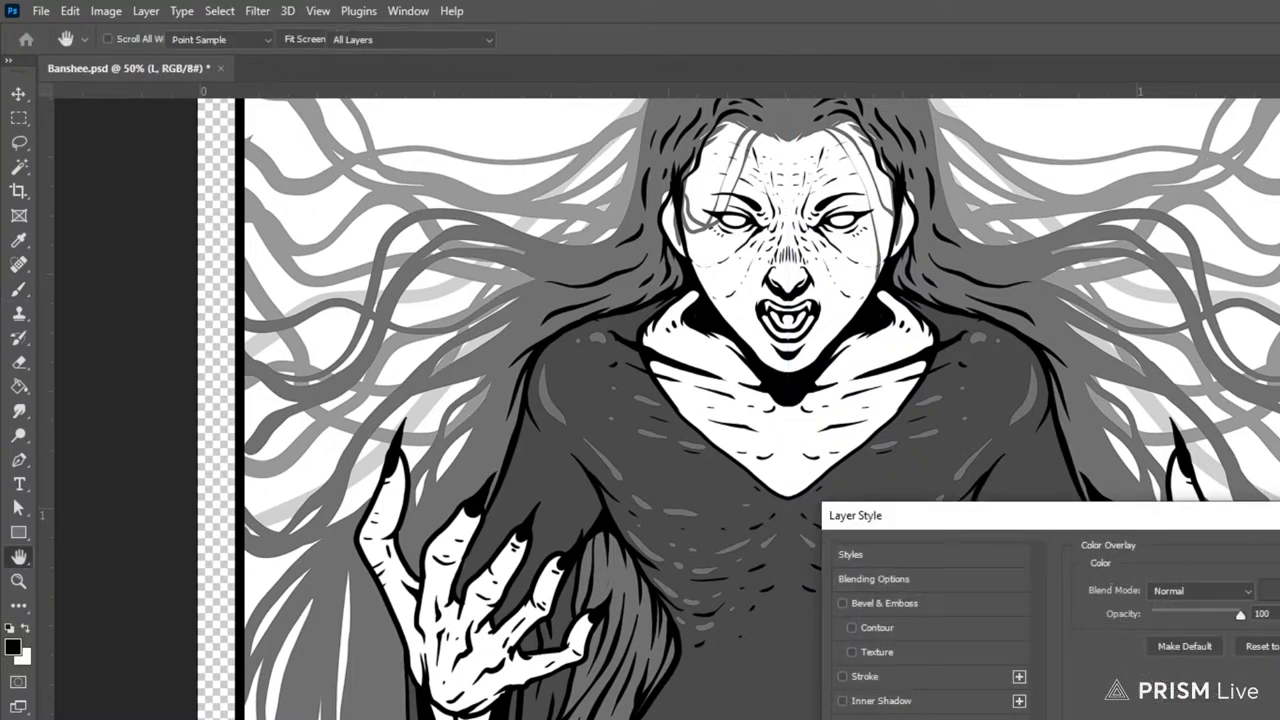
- Set the Color Overlay of layer L to white and reduce the brush size to 15 px
{"action": "left_click", "coordinate": [1268, 590]}
{"action": "left_click_drag", "start_coordinate": [900, 440], "coordinate": [694, 236]}
{"action": "left_click", "coordinate": [1236, 347]}
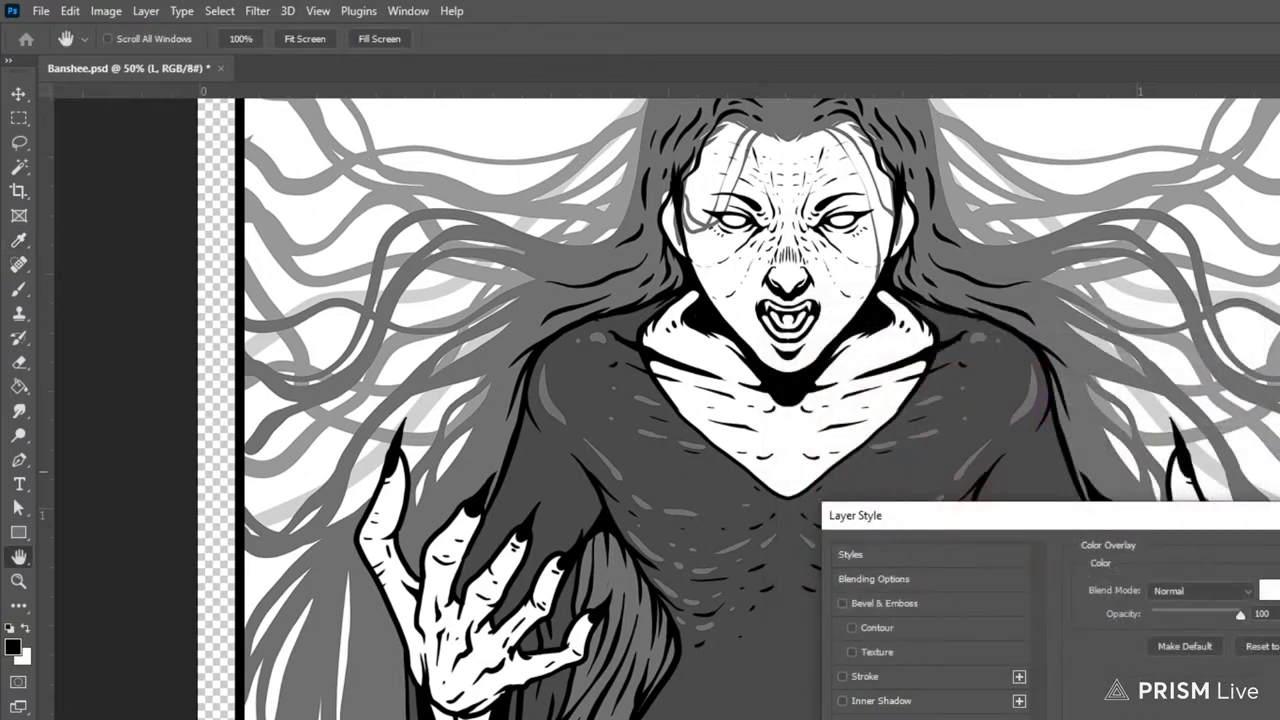
{"action": "key", "text": "Return"}
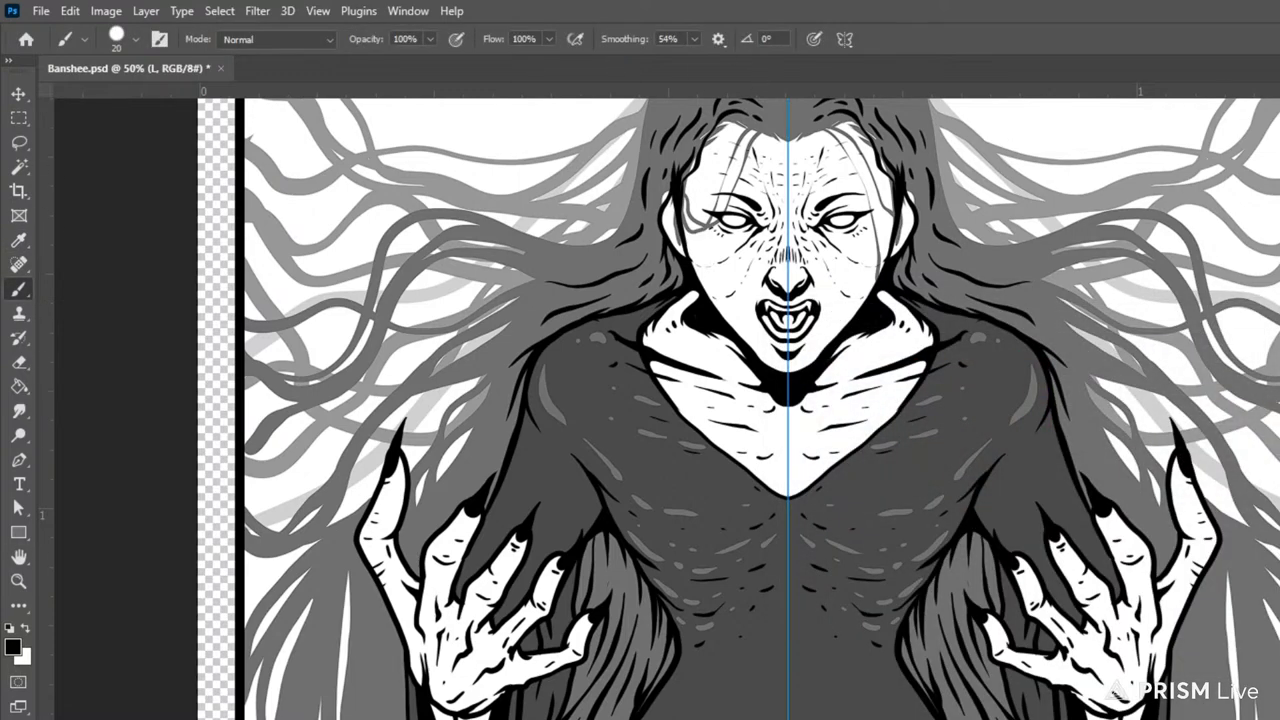
{"action": "key", "text": "bracketleft"}
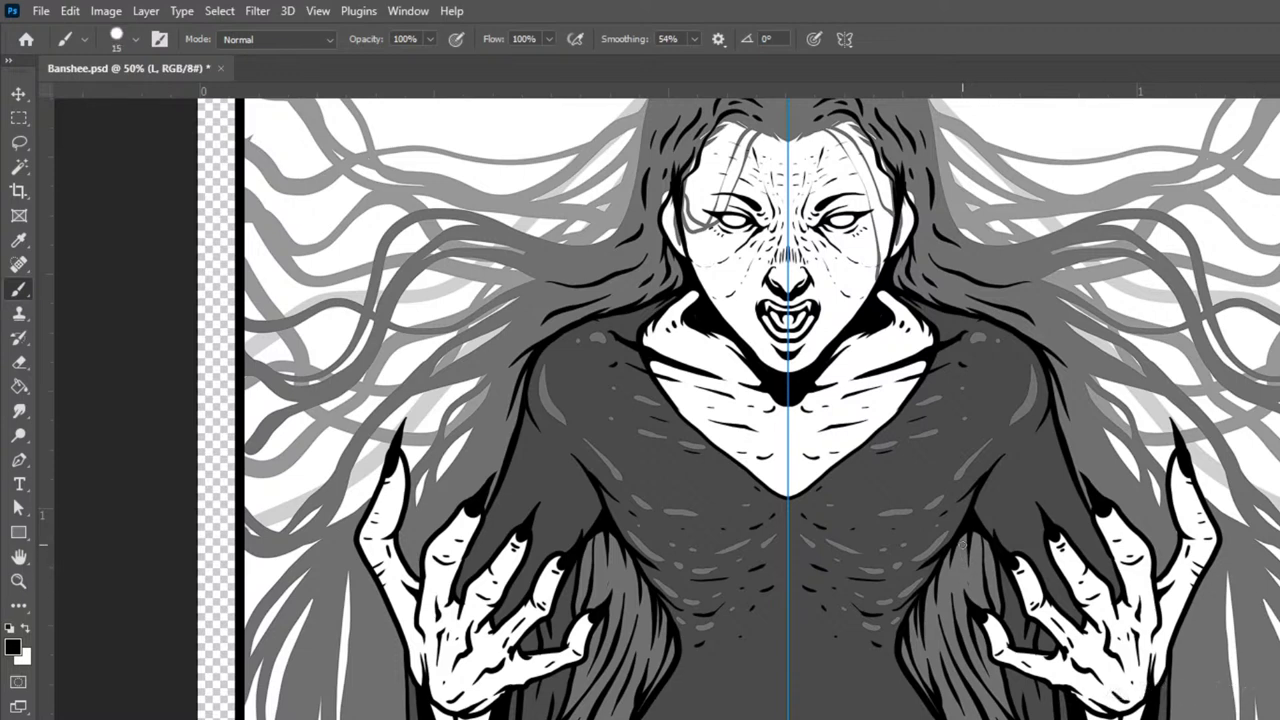
- Paint thin white highlight strokes between the black folds inside the sleeve openings with the 15 px brush
{"action": "left_click_drag", "start_coordinate": [964, 546], "coordinate": [960, 584]}
{"action": "mouse_move", "coordinate": [976, 540]}
{"action": "left_mouse_down"}
{"action": "mouse_move", "coordinate": [984, 619]}
{"action": "mouse_move", "coordinate": [948, 568]}
{"action": "mouse_move", "coordinate": [955, 651]}
{"action": "mouse_move", "coordinate": [934, 596]}
{"action": "mouse_move", "coordinate": [934, 640]}
{"action": "left_mouse_up"}
{"action": "mouse_move", "coordinate": [945, 689]}
{"action": "left_mouse_down"}
{"action": "mouse_move", "coordinate": [954, 717]}
{"action": "mouse_move", "coordinate": [970, 708]}
{"action": "left_mouse_up"}
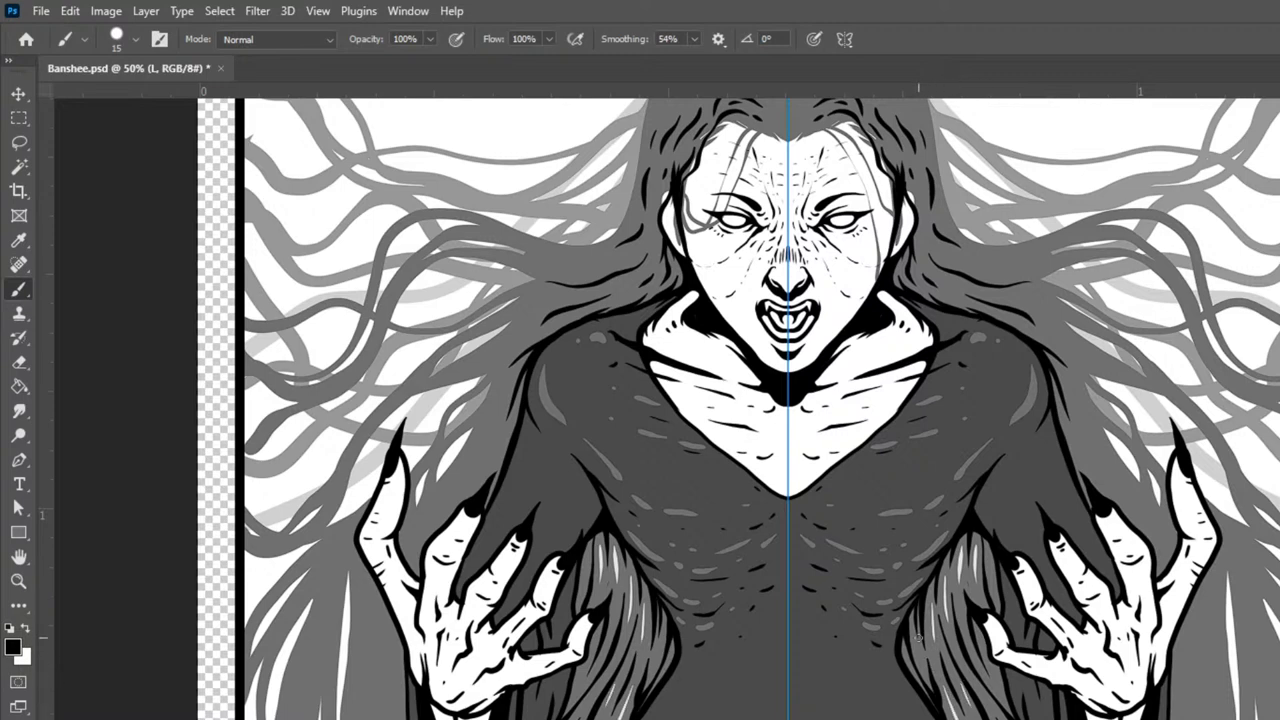
{"action": "left_click_drag", "start_coordinate": [954, 648], "coordinate": [977, 689]}
{"action": "key", "text": "ctrl+minus"}
{"action": "key", "text": "ctrl+minus"}
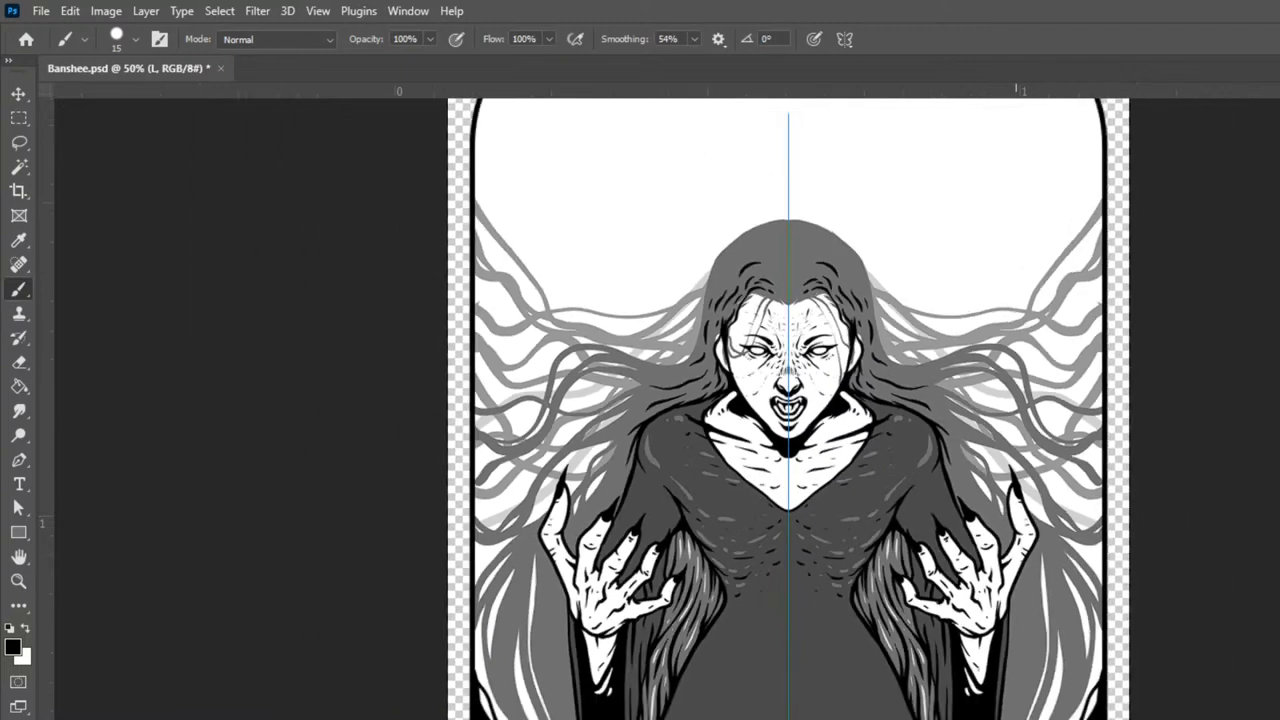
- Add more highlight strokes down the sleeve interiors toward the sleeve tips and tone the highlights down to light grey
{"action": "key", "text": "ctrl+minus"}
{"action": "key", "text": "ctrl+minus"}
{"action": "key", "text": "ctrl+plus"}
{"action": "key", "text": "ctrl+plus"}
{"action": "key", "text": "ctrl+plus"}
{"action": "key", "text": "ctrl+plus"}
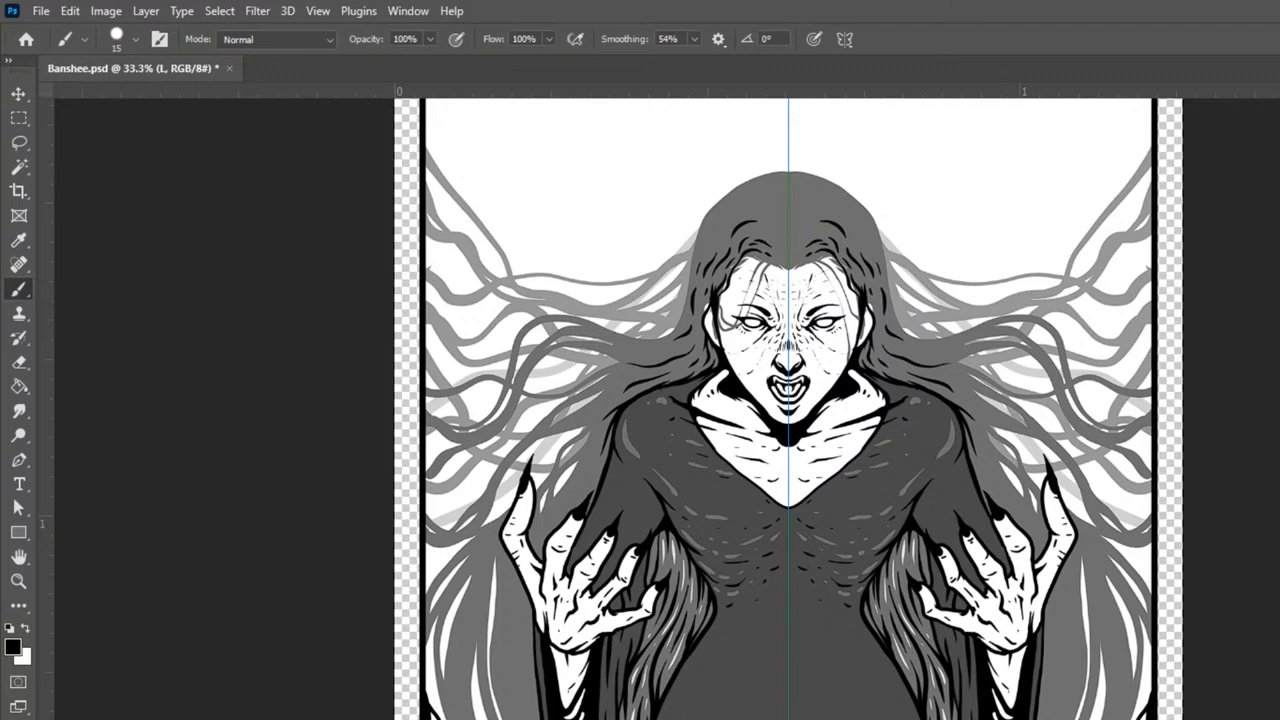
{"action": "left_click_drag", "start_coordinate": [674, 544], "coordinate": [674, 560]}
{"action": "left_click_drag", "start_coordinate": [675, 612], "coordinate": [664, 634]}
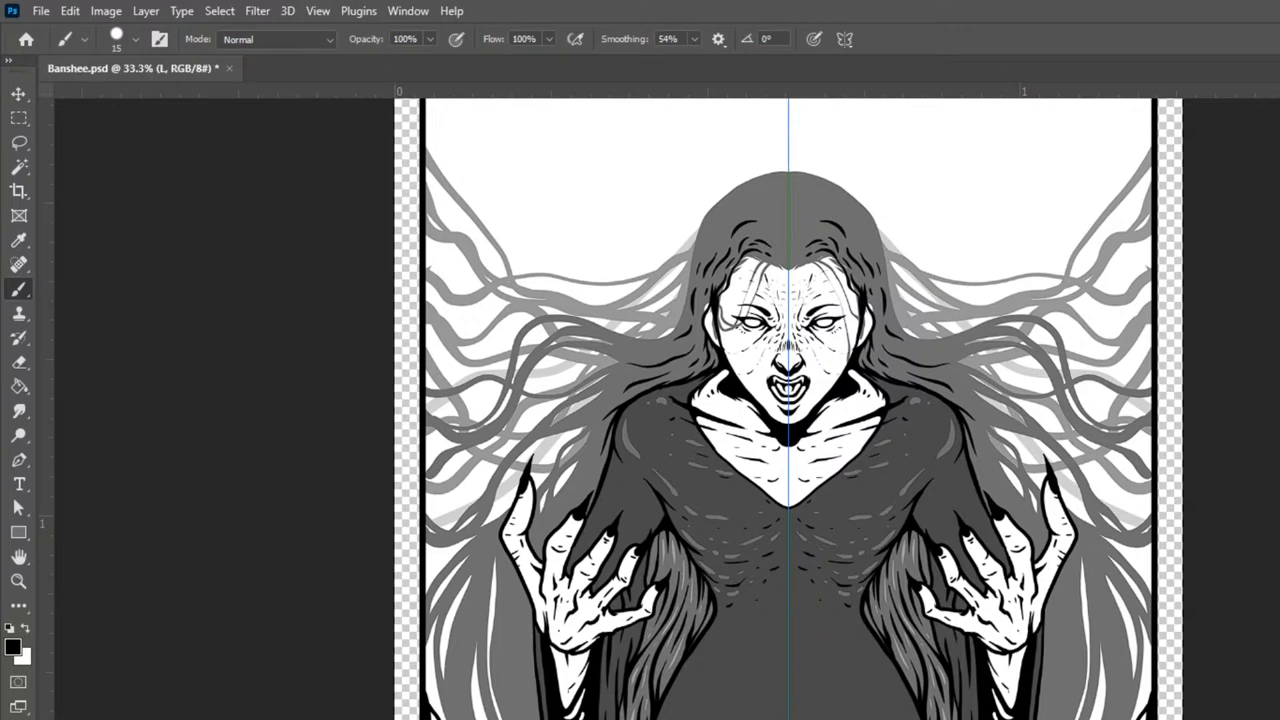
- On a new layer, ink thin black strand lines in the grey hair beside the outer edges of the hands with the 15 px brush
{"action": "key", "text": "ctrl+plus"}
{"action": "left_click_drag", "start_coordinate": [994, 718], "coordinate": [1198, 571]}
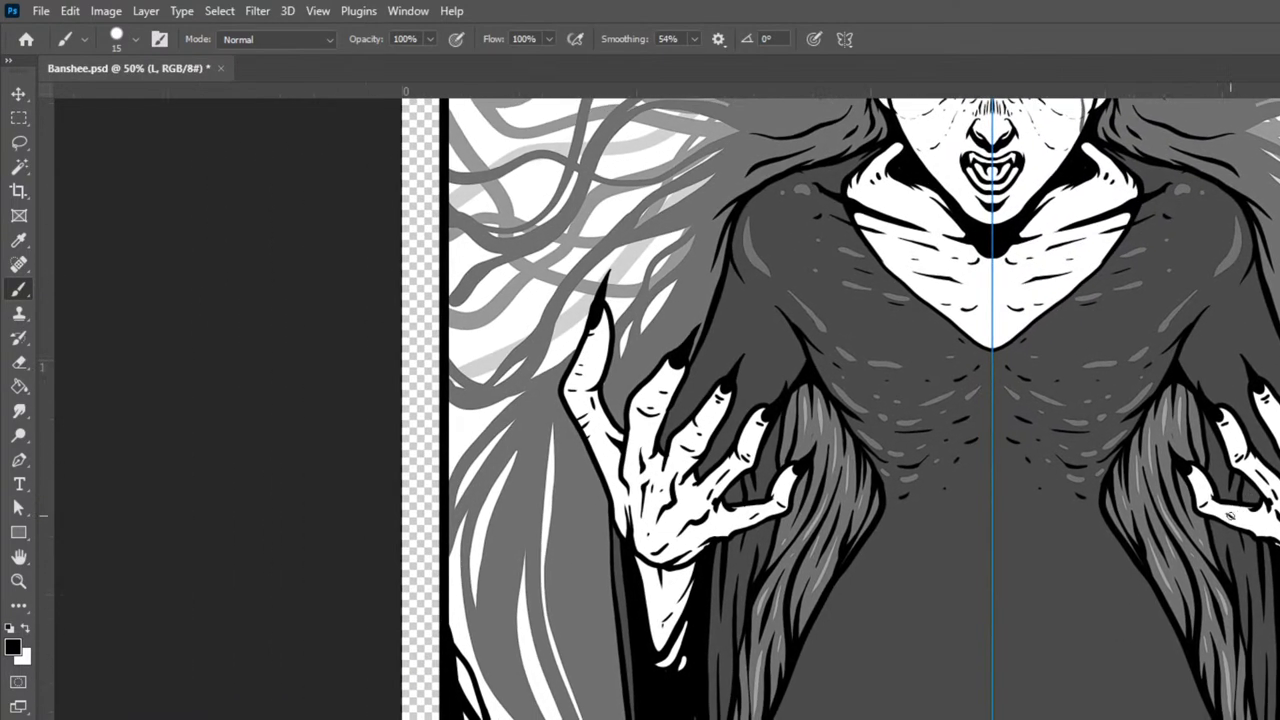
{"action": "key", "text": "ctrl+shift+alt+n"}
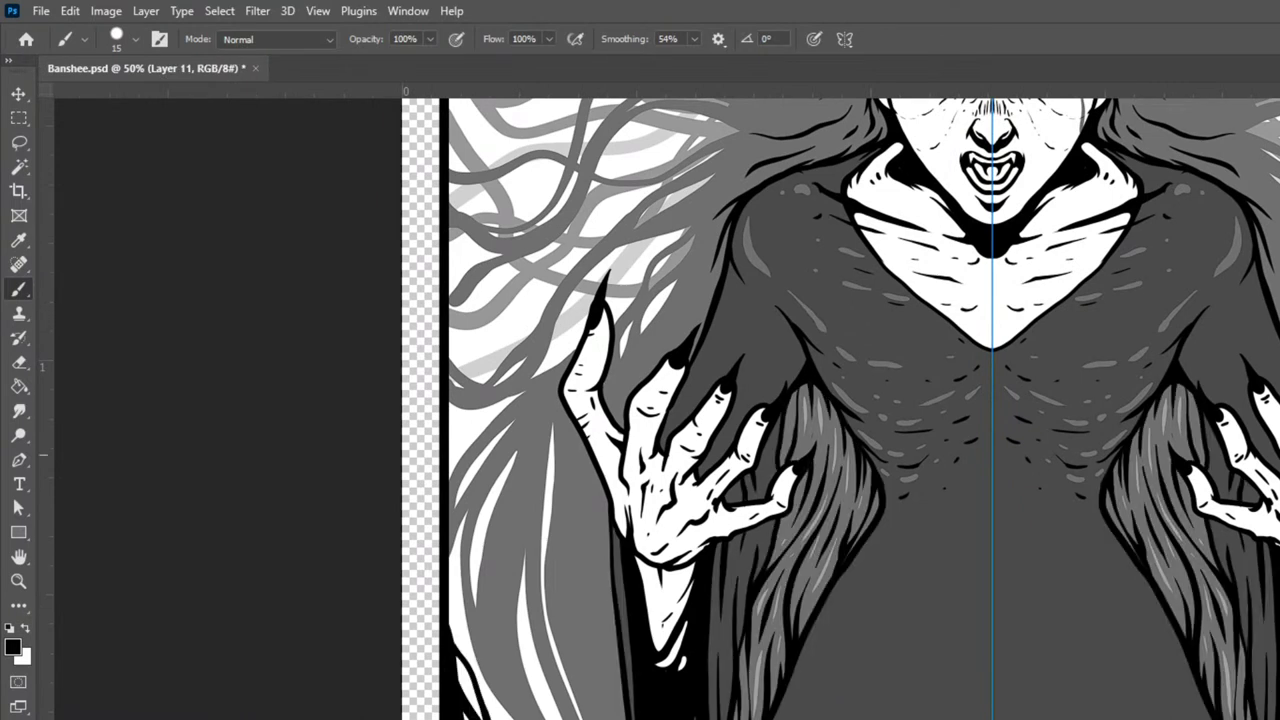
{"action": "mouse_move", "coordinate": [602, 484]}
{"action": "left_mouse_down"}
{"action": "mouse_move", "coordinate": [593, 571]}
{"action": "mouse_move", "coordinate": [608, 699]}
{"action": "mouse_move", "coordinate": [595, 607]}
{"action": "mouse_move", "coordinate": [603, 705]}
{"action": "left_mouse_up"}
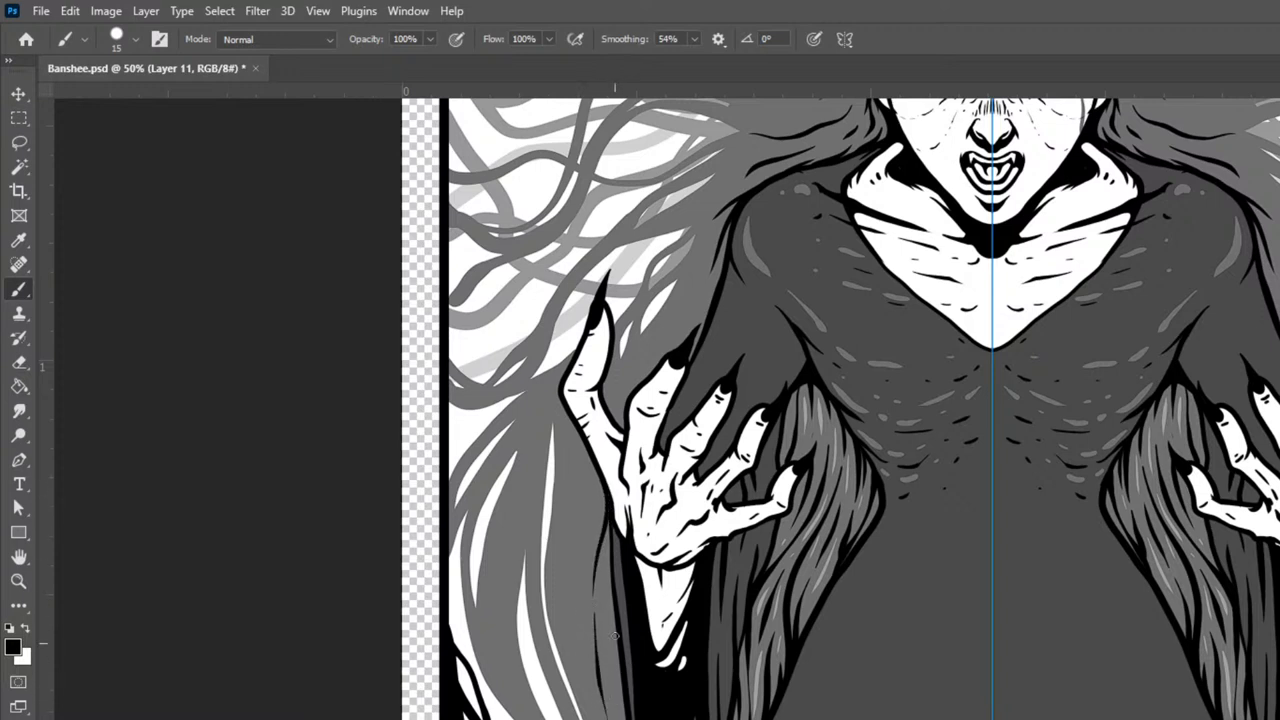
{"action": "left_click_drag", "start_coordinate": [611, 562], "coordinate": [620, 712]}
{"action": "left_click_drag", "start_coordinate": [577, 455], "coordinate": [571, 502]}
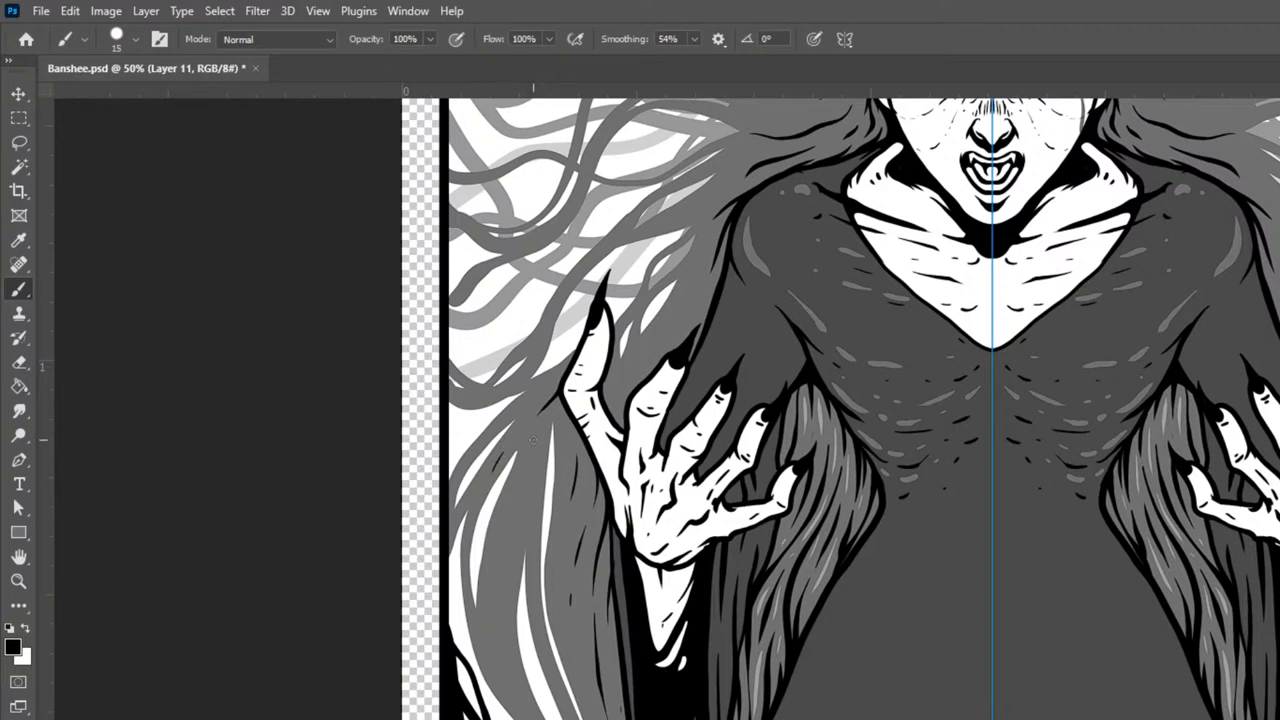
{"action": "left_click_drag", "start_coordinate": [520, 503], "coordinate": [492, 608]}
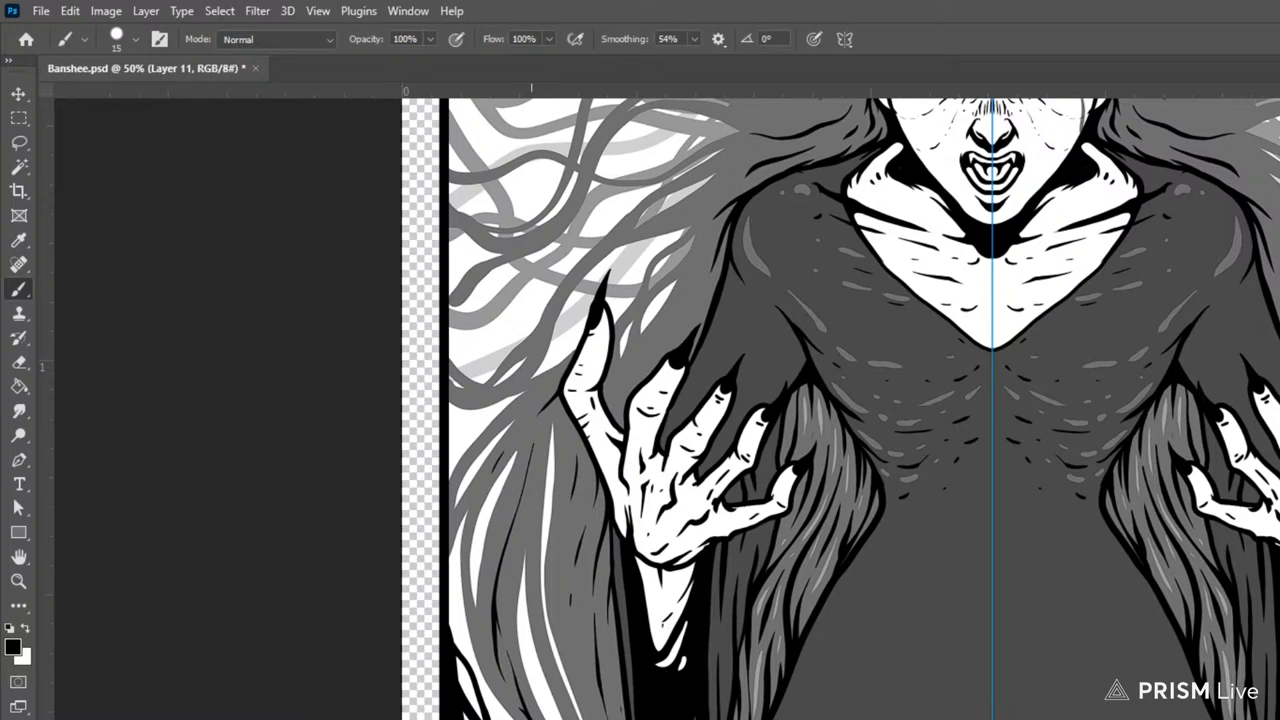
- Create another new layer and set the foreground color to dark grey #202020
{"action": "key", "text": "ctrl+minus"}
{"action": "key", "text": "ctrl+minus"}
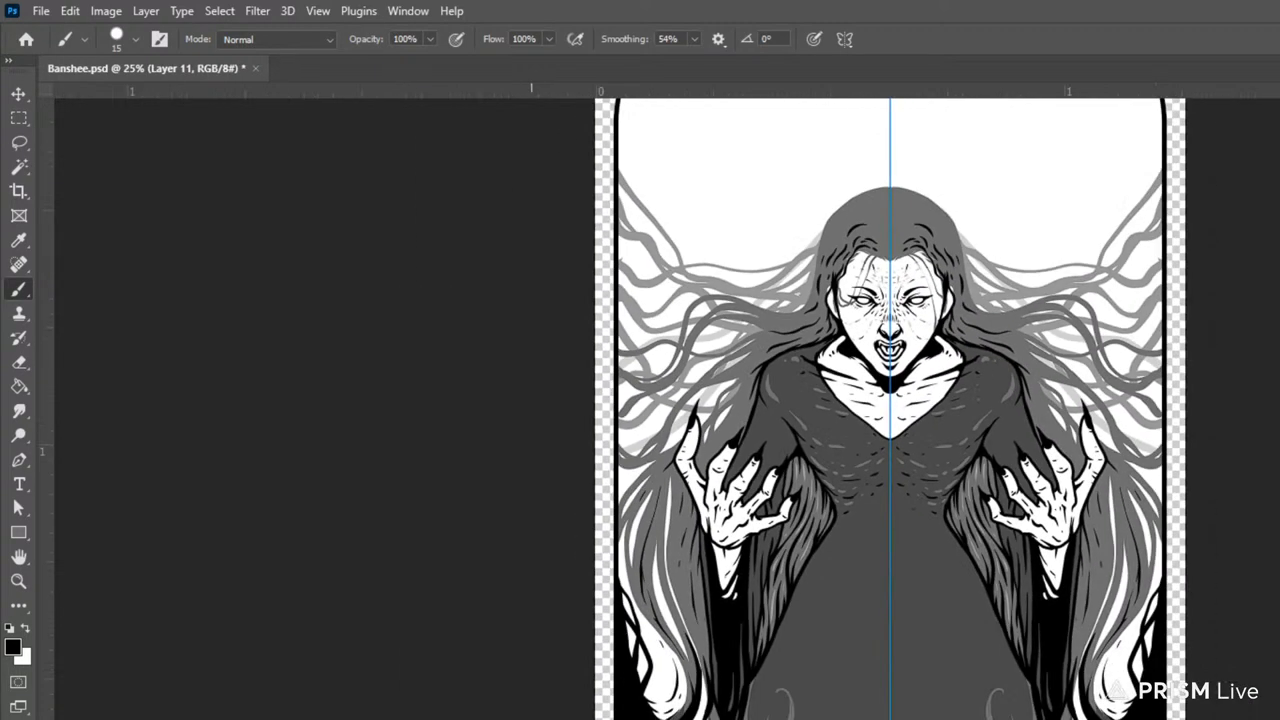
{"action": "key", "text": "ctrl+minus"}
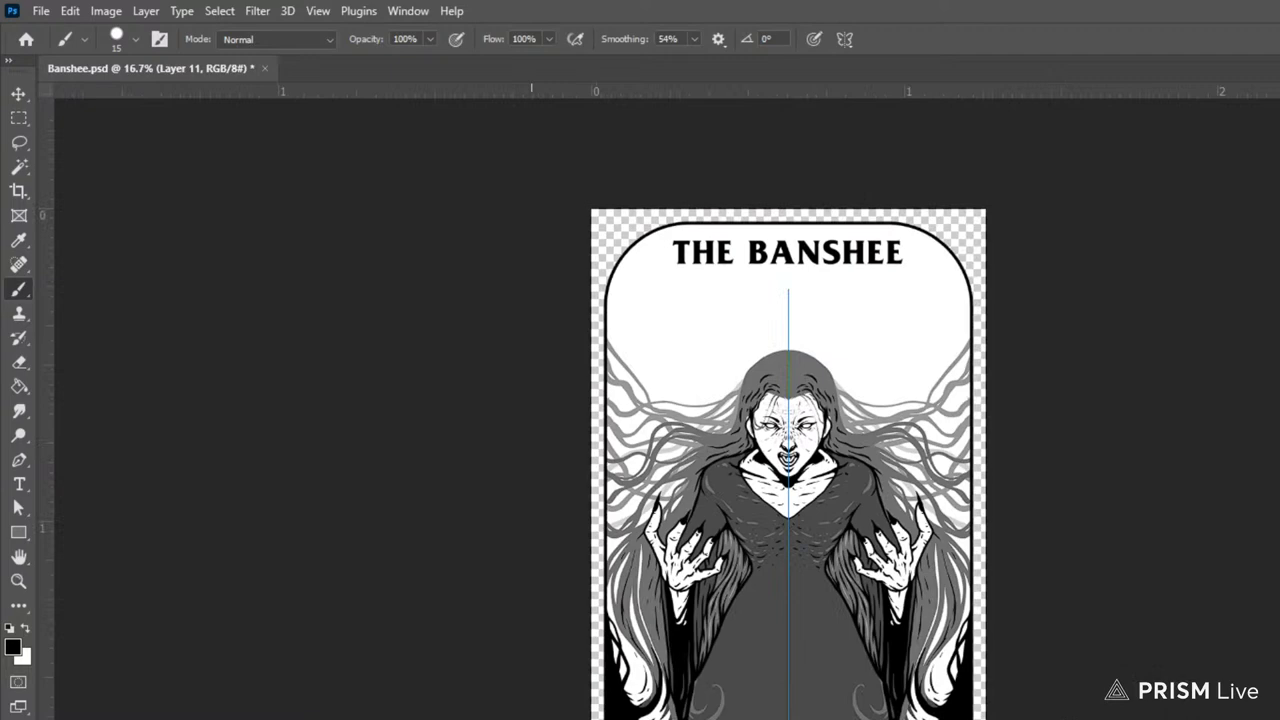
{"action": "key", "text": "ctrl+plus"}
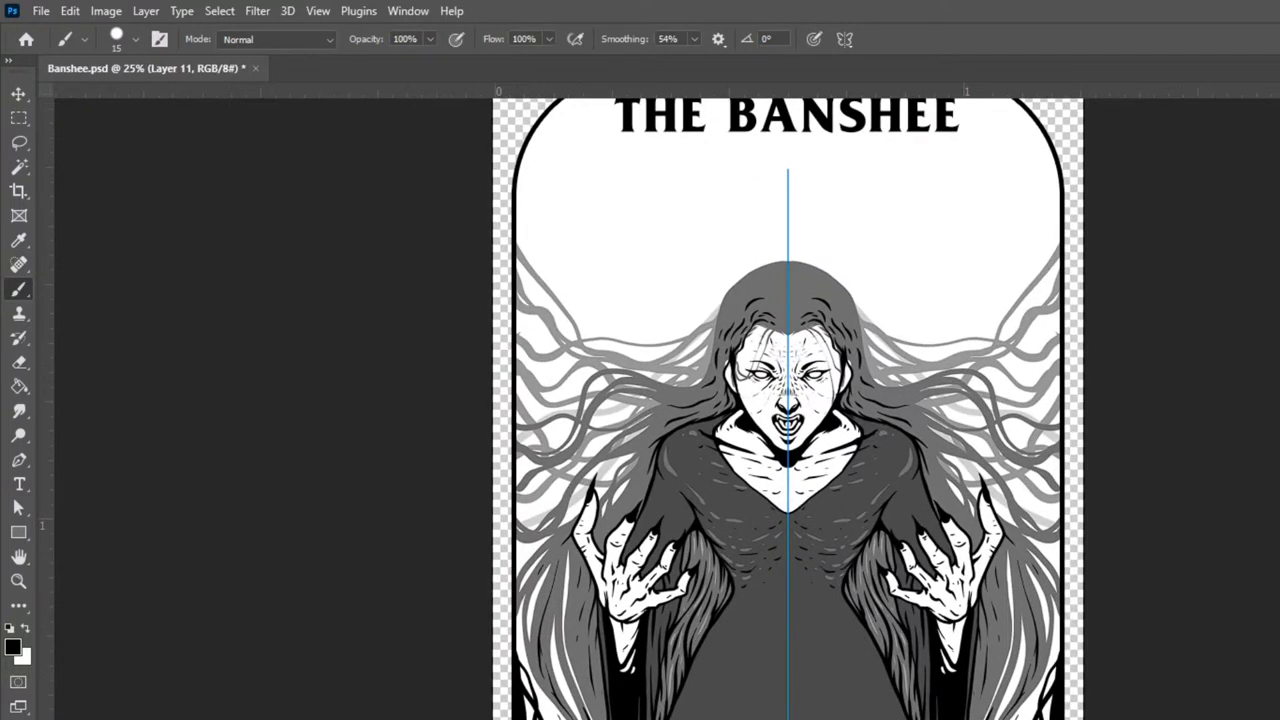
{"action": "key", "text": "alt+["}
{"action": "key", "text": "alt+bracketleft"}
{"action": "left_click", "coordinate": [18, 532]}
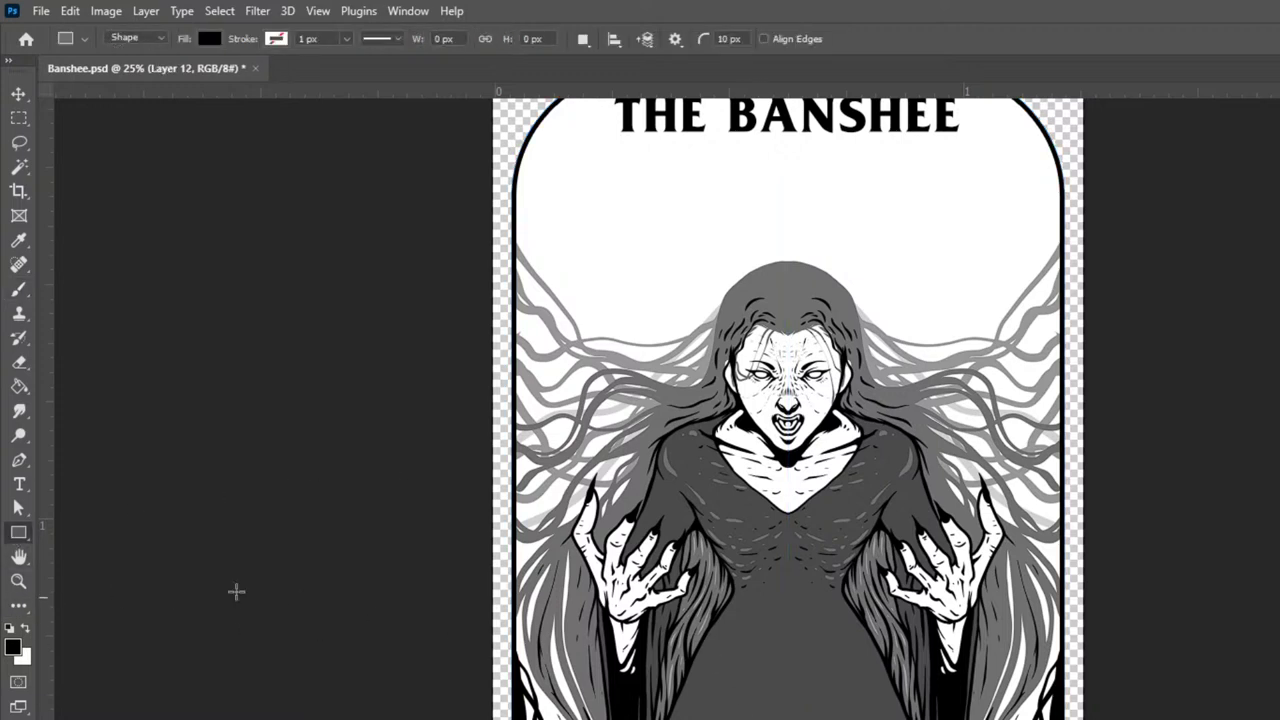
{"action": "left_click", "coordinate": [13, 648]}
{"action": "left_click", "coordinate": [904, 664]}
{"action": "left_click_drag", "start_coordinate": [790, 533], "coordinate": [778, 557]}
{"action": "left_click", "coordinate": [780, 560]}
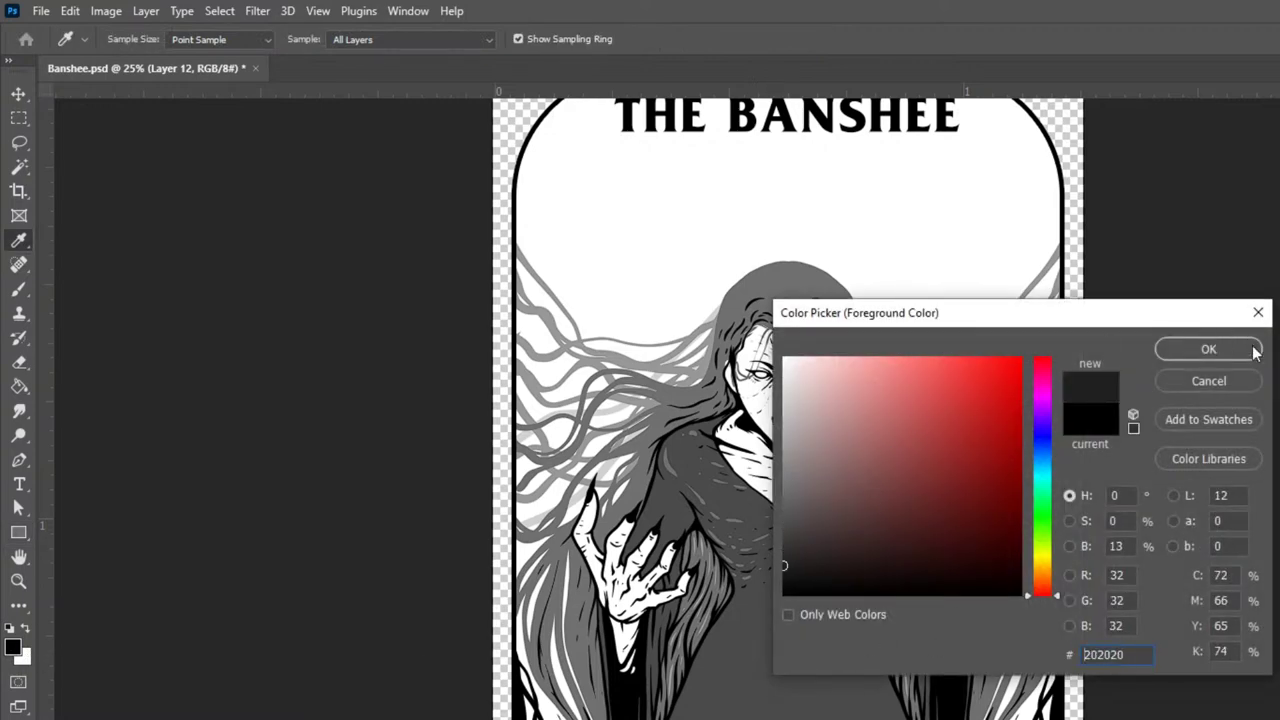
{"action": "left_click", "coordinate": [1208, 348]}
- Paint the outer sleeve areas near the card's lower side edges dark grey with a 60 to 70 px brush
{"action": "key", "text": "bracketright"}
{"action": "key", "text": "bracketright"}
{"action": "key", "text": "bracketright"}
{"action": "key", "text": "bracketright"}
{"action": "key", "text": "bracketright"}
{"action": "key", "text": "bracketright"}
{"action": "key", "text": "bracketright"}
{"action": "key", "text": "bracketright"}
{"action": "key", "text": "bracketright"}
{"action": "key", "text": "bracketright"}
{"action": "key", "text": "bracketright"}
{"action": "key", "text": "bracketright"}
{"action": "key", "text": "bracketright"}
{"action": "key", "text": "b"}
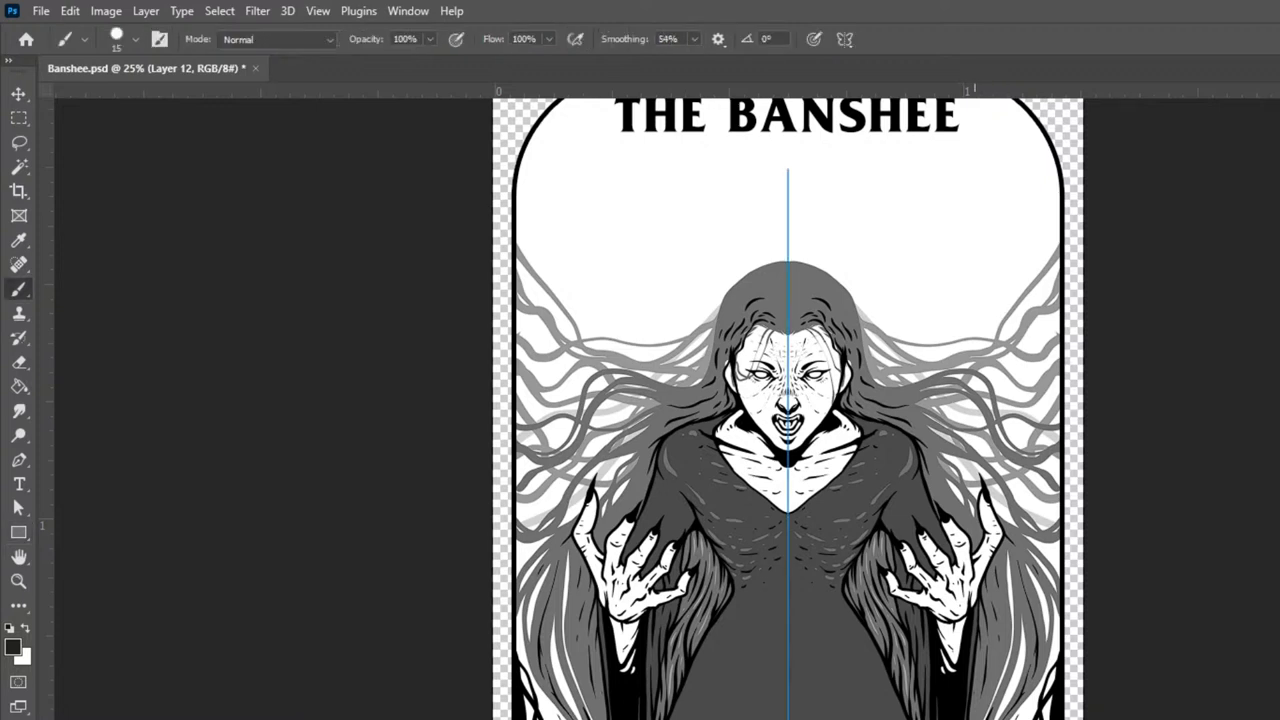
{"action": "key", "text": "bracketright"}
{"action": "key", "text": "bracketright"}
{"action": "key", "text": "bracketright"}
{"action": "key", "text": "bracketright"}
{"action": "key", "text": "bracketright"}
{"action": "key", "text": "bracketright"}
{"action": "key", "text": "bracketright"}
{"action": "key", "text": "bracketright"}
{"action": "key", "text": "bracketright"}
{"action": "key", "text": "bracketright"}
{"action": "key", "text": "bracketleft"}
{"action": "key", "text": "bracketleft"}
{"action": "key", "text": "bracketleft"}
{"action": "key", "text": "bracketleft"}
{"action": "key", "text": "bracketleft"}
{"action": "key", "text": "bracketleft"}
{"action": "key", "text": "bracketleft"}
{"action": "mouse_move", "coordinate": [1057, 604]}
{"action": "left_mouse_down"}
{"action": "mouse_move", "coordinate": [1043, 690]}
{"action": "mouse_move", "coordinate": [1015, 716]}
{"action": "left_mouse_up"}
{"action": "key", "text": "bracketright"}
{"action": "key", "text": "bracketright"}
{"action": "key", "text": "bracketright"}
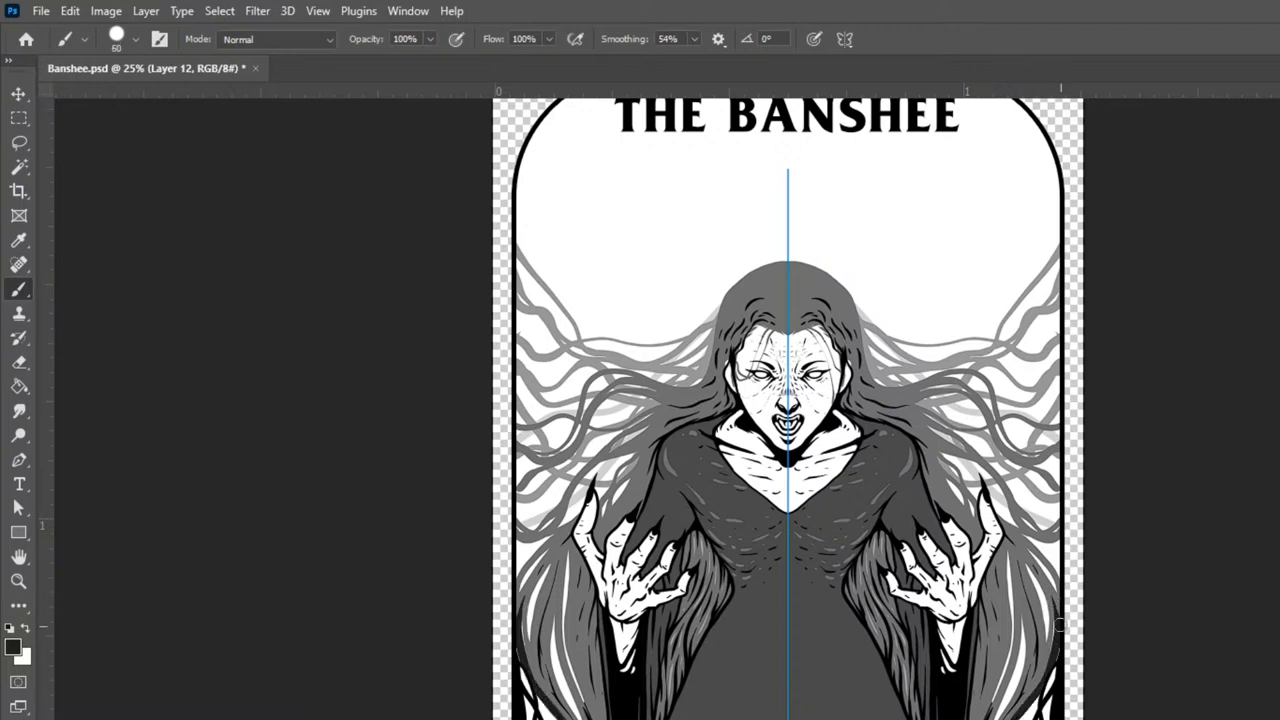
{"action": "mouse_move", "coordinate": [1055, 663]}
{"action": "left_mouse_down"}
{"action": "mouse_move", "coordinate": [1042, 712]}
{"action": "mouse_move", "coordinate": [1054, 711]}
{"action": "mouse_move", "coordinate": [1046, 688]}
{"action": "mouse_move", "coordinate": [1020, 714]}
{"action": "left_mouse_up"}
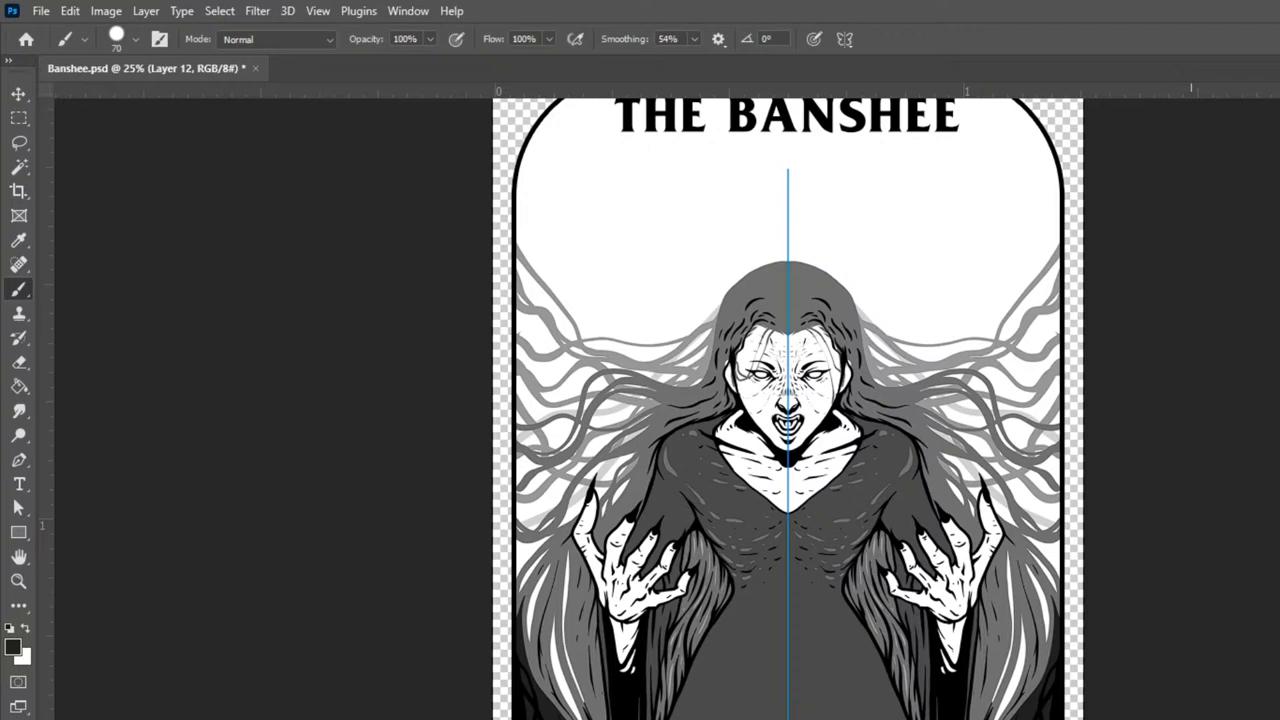
- On Layer 11, ink mirrored black fold lines down the skirt from the waist with a 40 px brush
{"action": "key", "text": "ctrl+minus"}
{"action": "key", "text": "ctrl+plus"}
{"action": "left_click_drag", "start_coordinate": [994, 712], "coordinate": [1032, 645]}
{"action": "key", "text": "["}
{"action": "key", "text": "["}
{"action": "key", "text": "["}
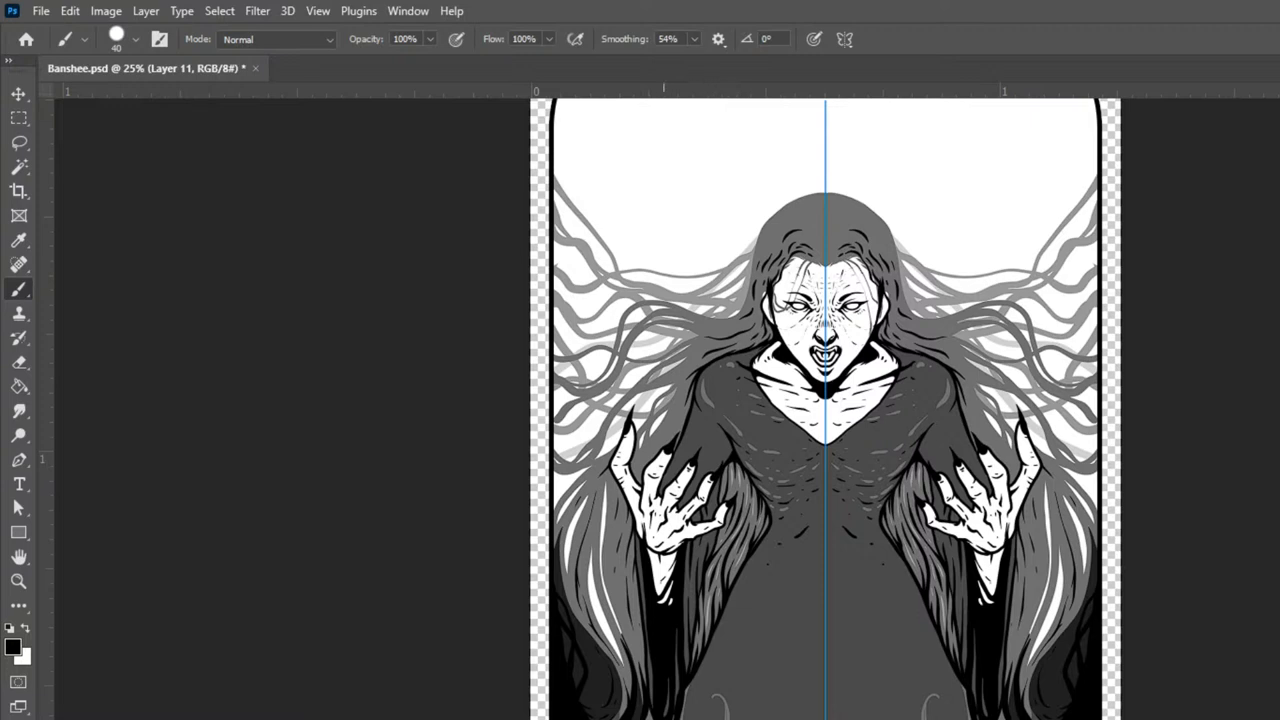
{"action": "left_click_drag", "start_coordinate": [888, 644], "coordinate": [902, 719]}
{"action": "left_click_drag", "start_coordinate": [910, 632], "coordinate": [922, 668]}
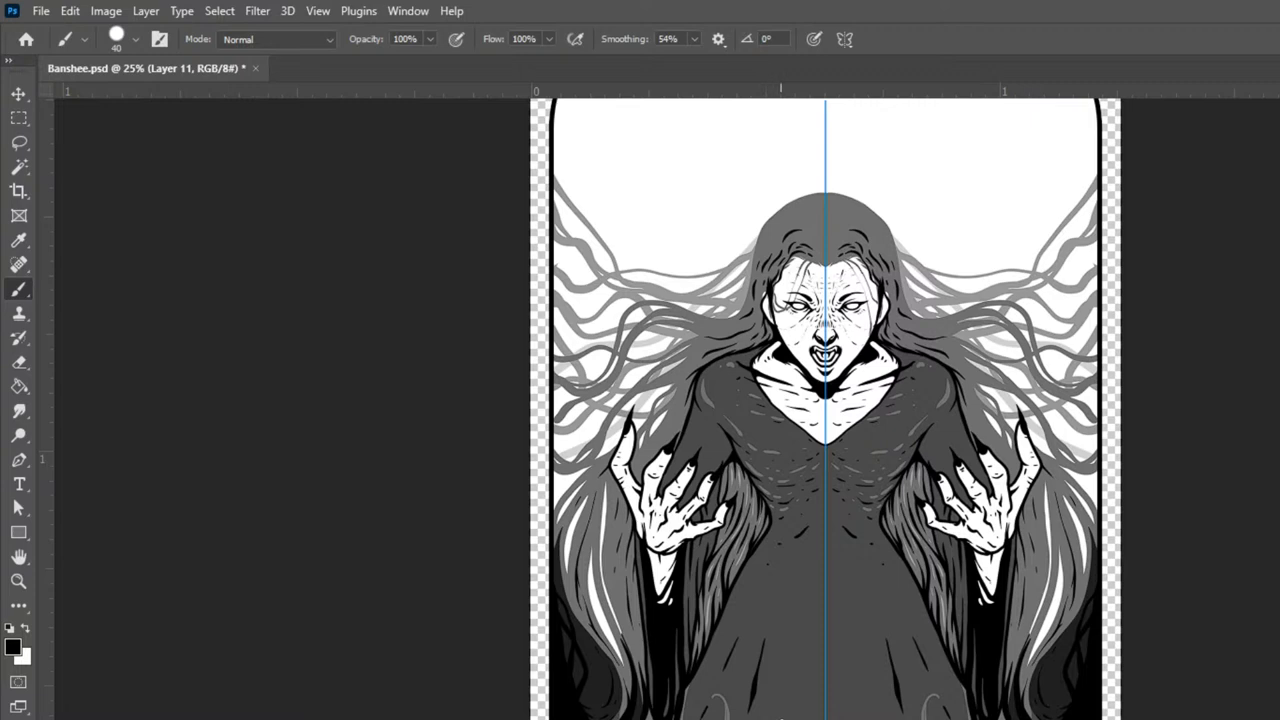
{"action": "left_click_drag", "start_coordinate": [784, 692], "coordinate": [790, 572]}
{"action": "mouse_move", "coordinate": [763, 615]}
{"action": "left_mouse_down"}
{"action": "mouse_move", "coordinate": [776, 578]}
{"action": "mouse_move", "coordinate": [757, 562]}
{"action": "mouse_move", "coordinate": [763, 548]}
{"action": "left_mouse_up"}
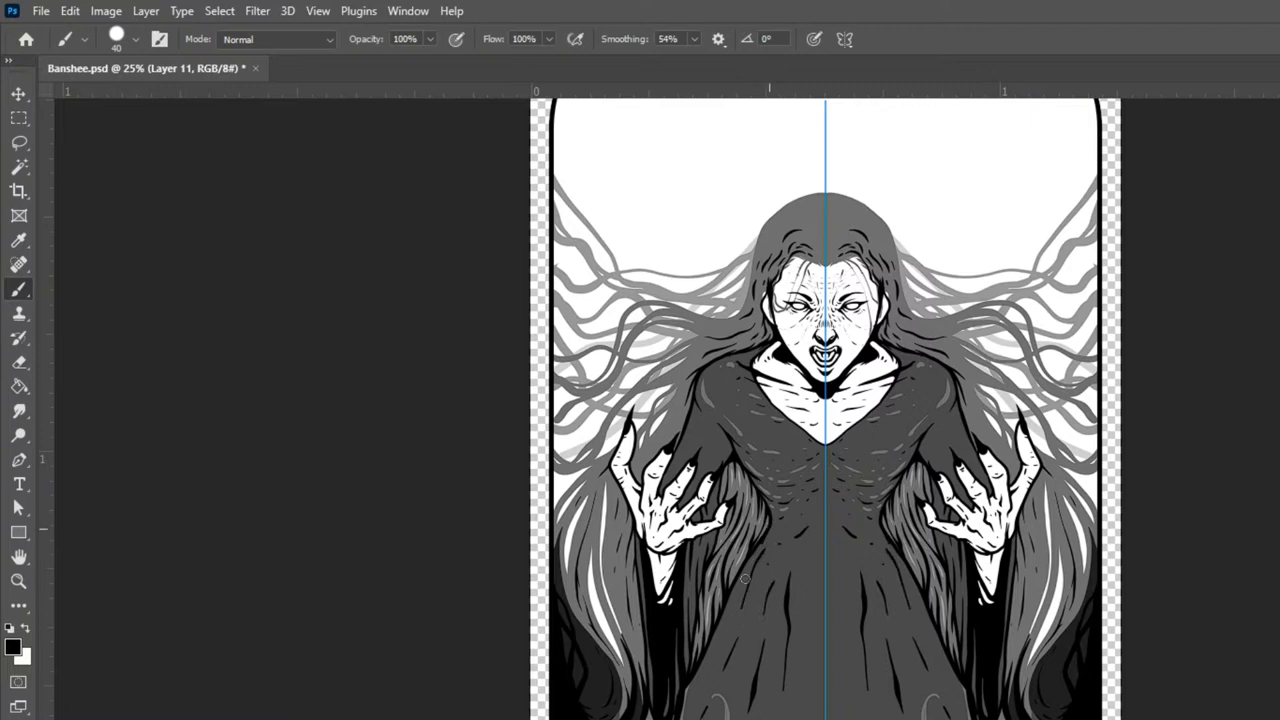
{"action": "left_click_drag", "start_coordinate": [696, 699], "coordinate": [727, 624]}
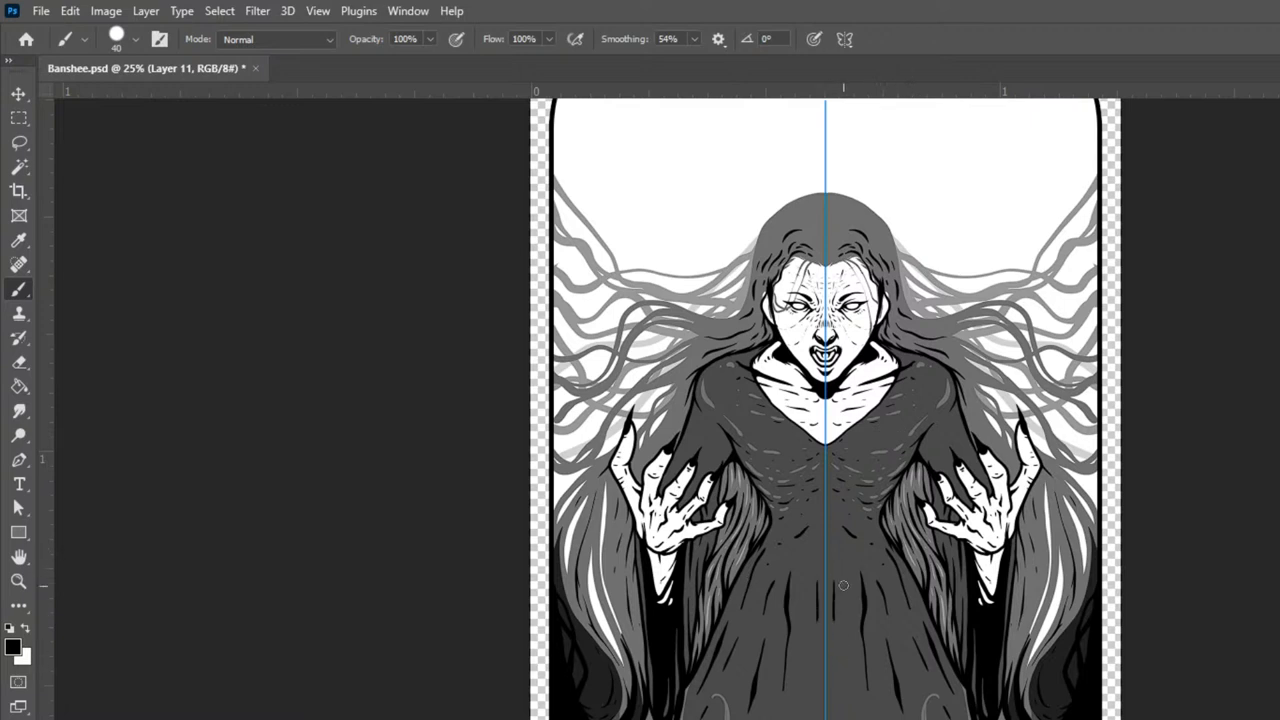
- Turn off paint symmetry and ink uneven black fold lines down the middle of the skirt
{"action": "left_click", "coordinate": [843, 39]}
{"action": "left_click", "coordinate": [905, 60]}
{"action": "mouse_move", "coordinate": [826, 557]}
{"action": "left_mouse_down"}
{"action": "mouse_move", "coordinate": [834, 685]}
{"action": "mouse_move", "coordinate": [852, 719]}
{"action": "left_mouse_up"}
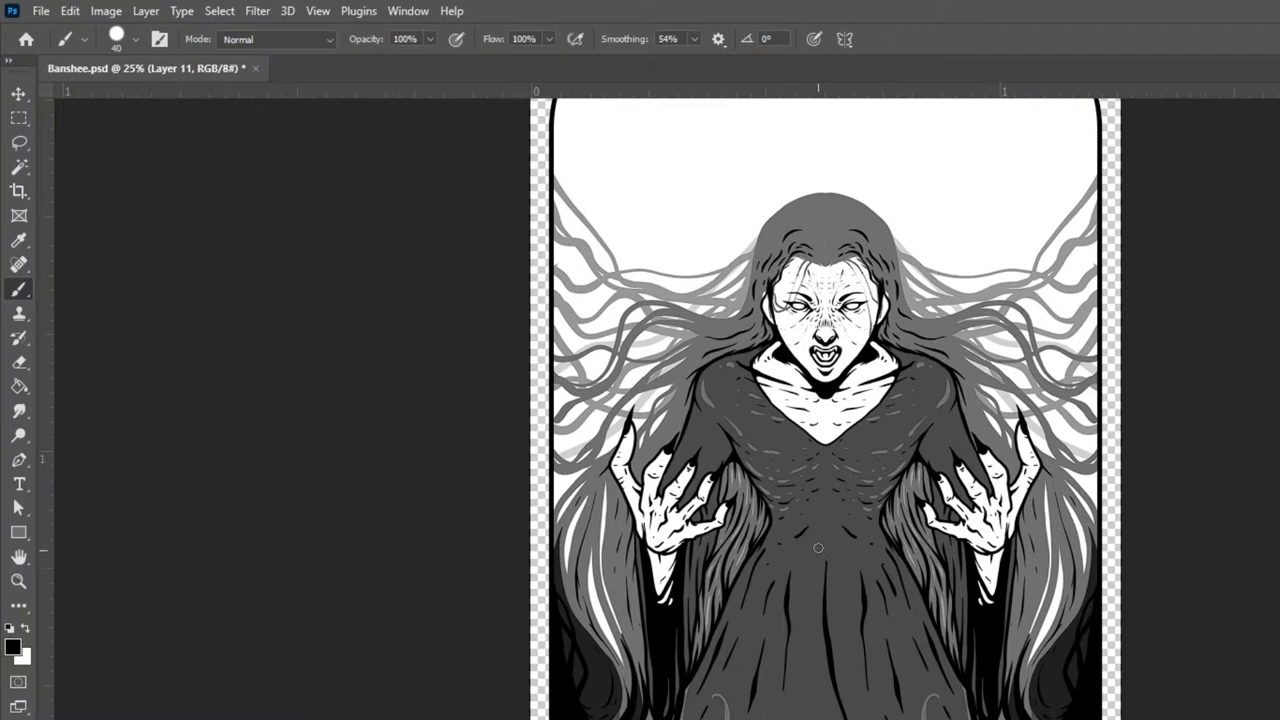
{"action": "left_click_drag", "start_coordinate": [803, 628], "coordinate": [812, 718]}
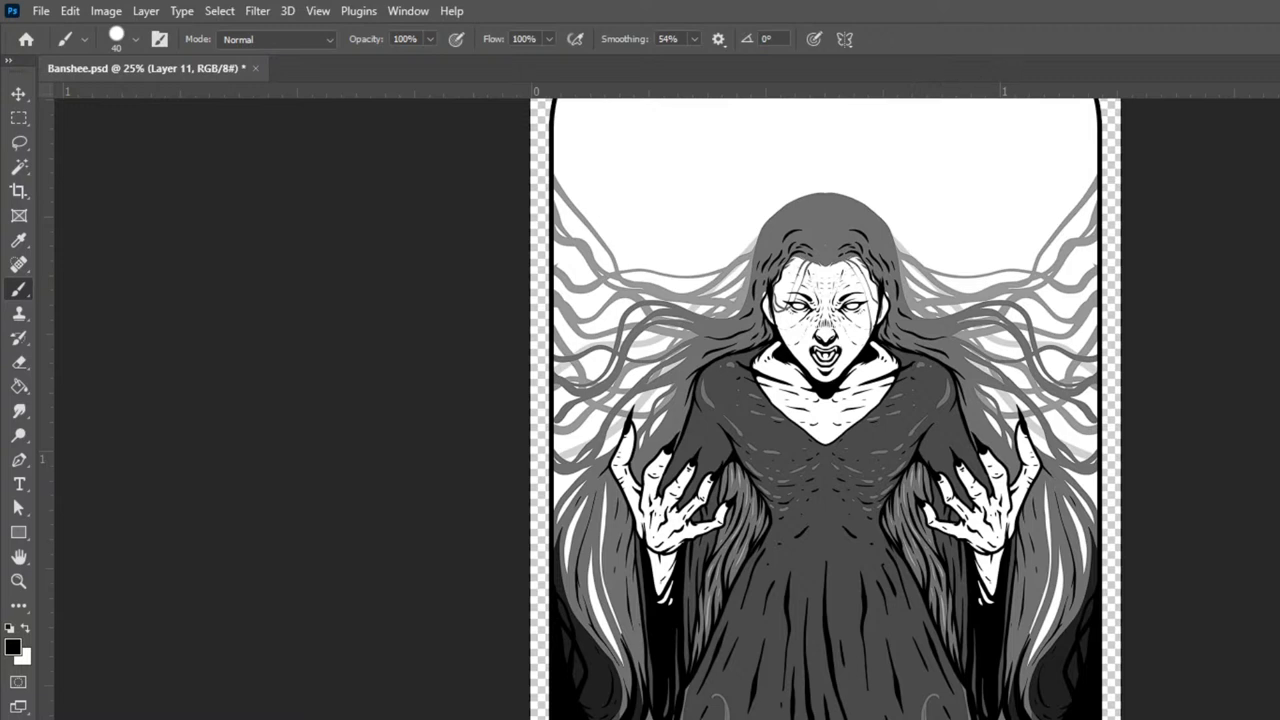
- Enlarge the brush to 200 px and undo the last change
{"action": "key", "text": "bracketright"}
{"action": "key", "text": "bracketright"}
{"action": "key", "text": "bracketright"}
{"action": "key", "text": "bracketright"}
{"action": "key", "text": "bracketright"}
{"action": "key", "text": "bracketright"}
{"action": "key", "text": "bracketright"}
{"action": "key", "text": "bracketright"}
{"action": "key", "text": "bracketright"}
{"action": "key", "text": "bracketright"}
{"action": "key", "text": "bracketright"}
{"action": "key", "text": "bracketright"}
{"action": "key", "text": "bracketright"}
{"action": "key", "text": "bracketright"}
{"action": "key", "text": "bracketright"}
{"action": "key", "text": "bracketright"}
{"action": "key", "text": "ctrl+z"}
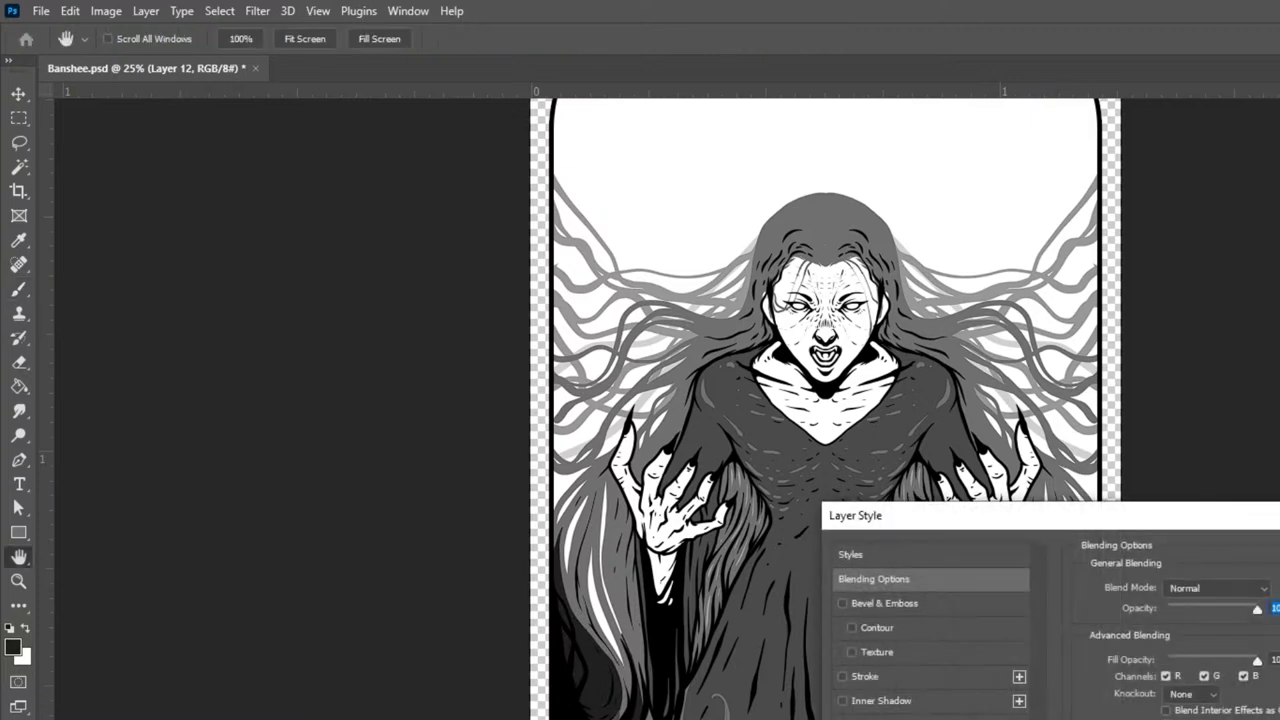
- Apply a dark grey #1d1d1d Color Overlay to Layer 12 and return to the Brush tool
{"action": "left_click", "coordinate": [900, 719]}
{"action": "left_click", "coordinate": [1272, 591]}
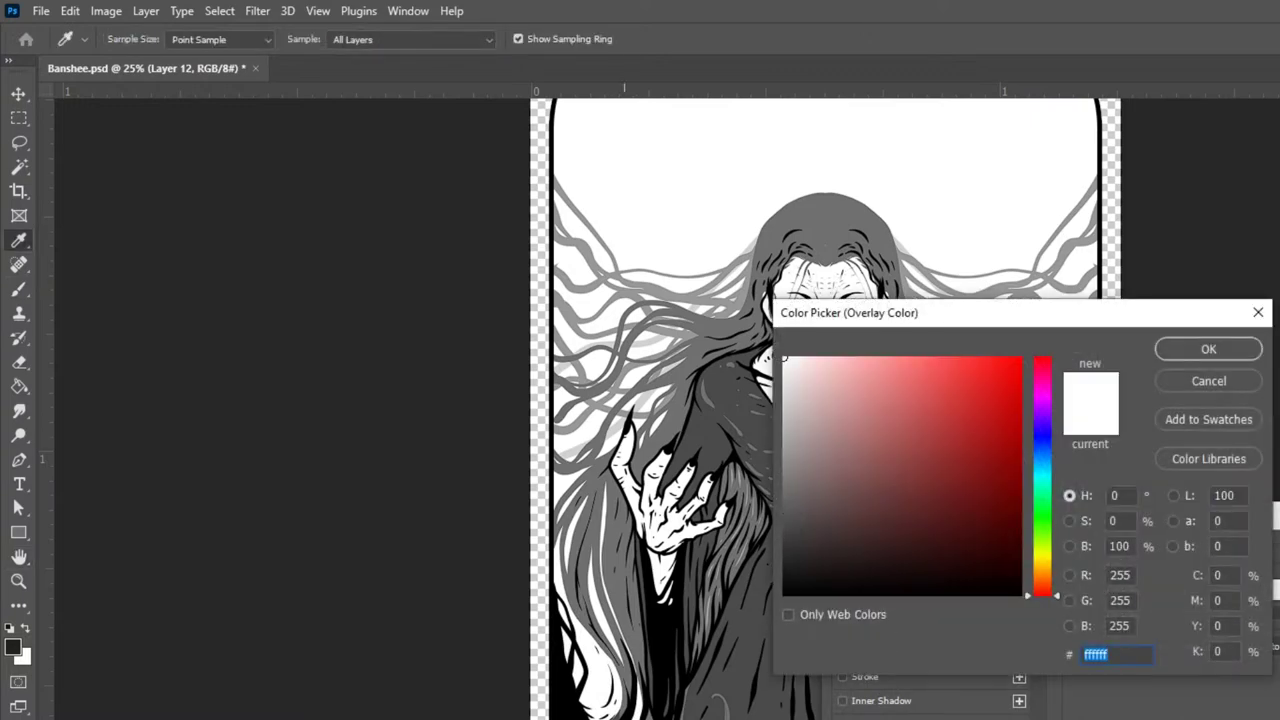
{"action": "left_click", "coordinate": [783, 565]}
{"action": "mouse_move", "coordinate": [788, 560]}
{"action": "left_mouse_down"}
{"action": "mouse_move", "coordinate": [773, 561]}
{"action": "mouse_move", "coordinate": [784, 568]}
{"action": "left_mouse_up"}
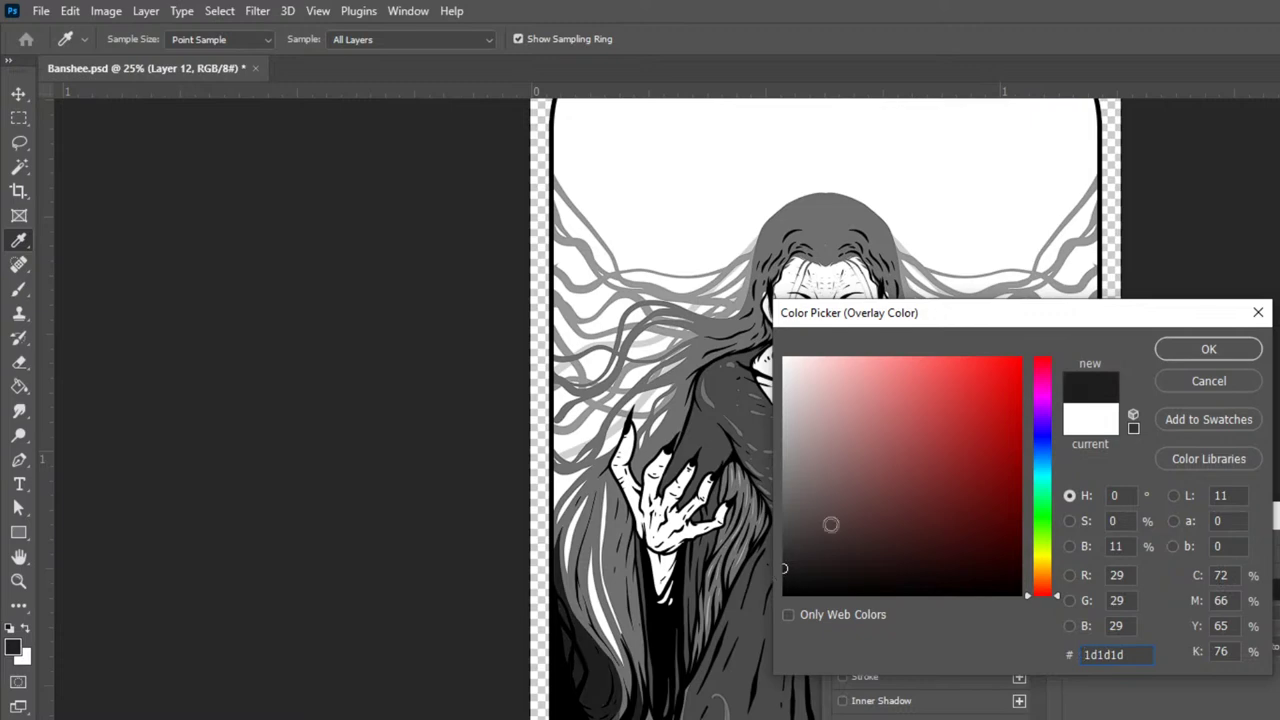
{"action": "left_click", "coordinate": [1208, 349]}
{"action": "key", "text": "Return"}
{"action": "key", "text": "b"}
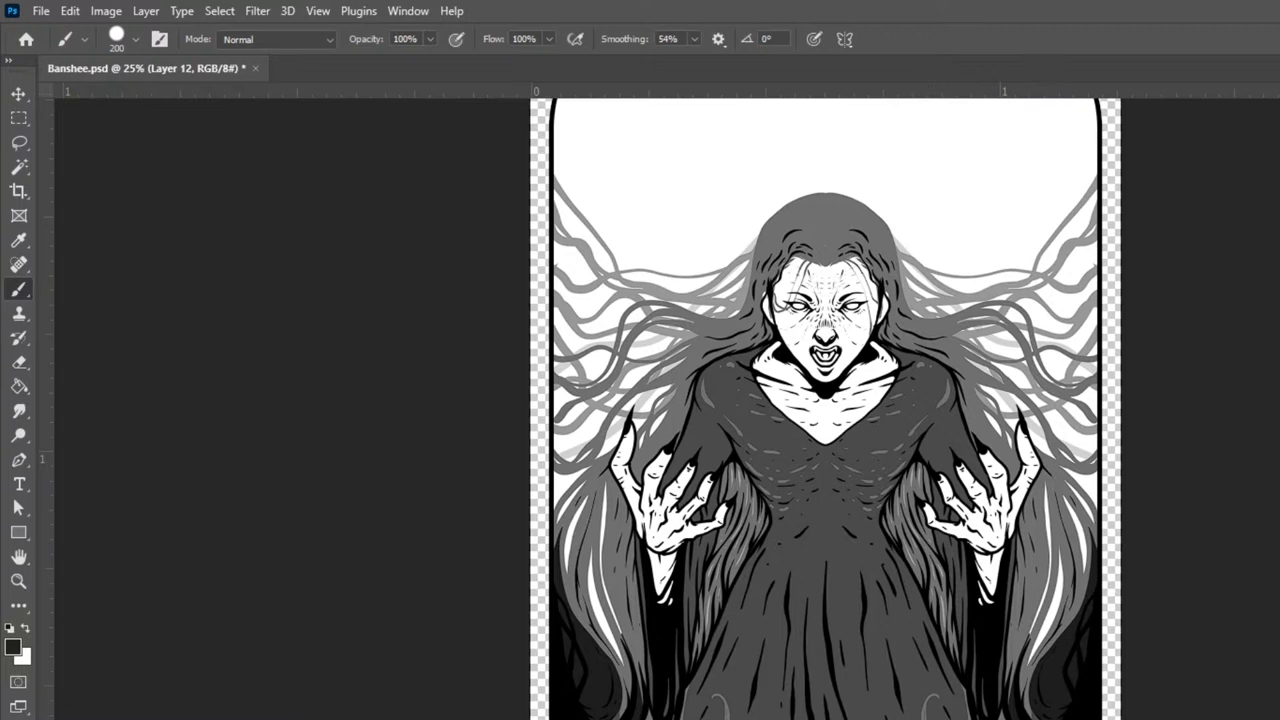
{"action": "key", "text": "alt+["}
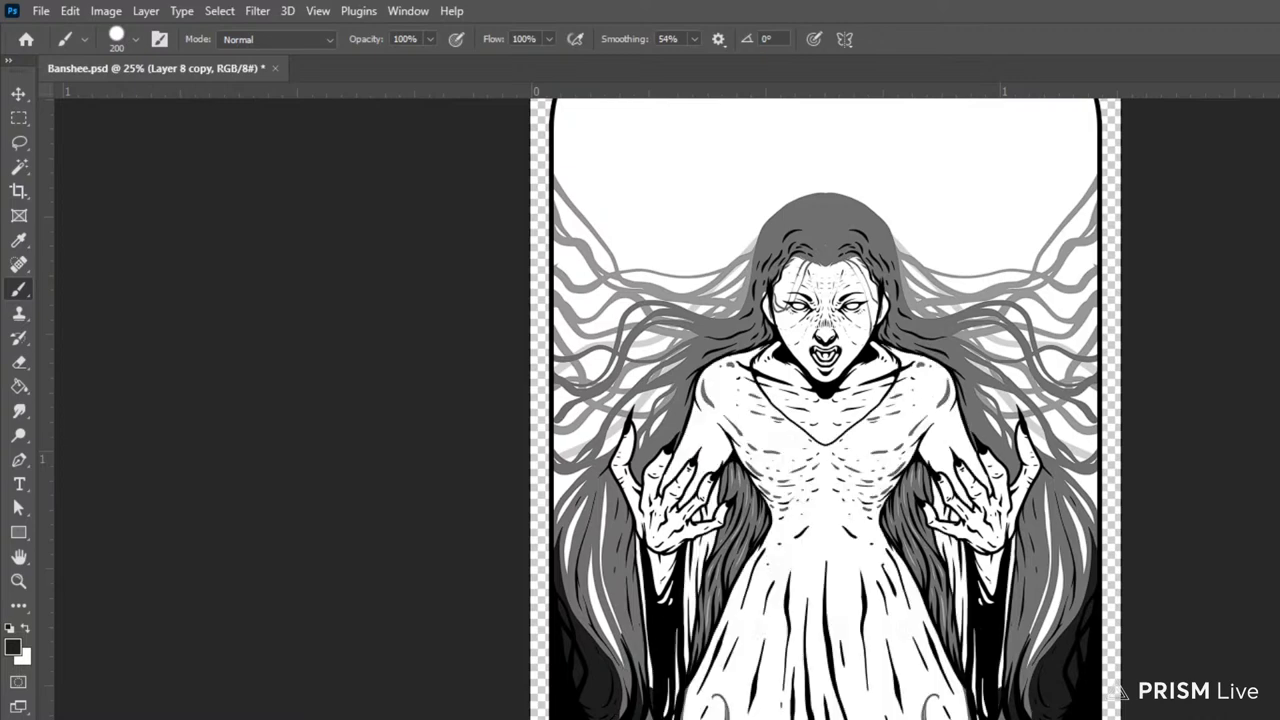
{"action": "key", "text": "ctrl+shift+alt+n"}
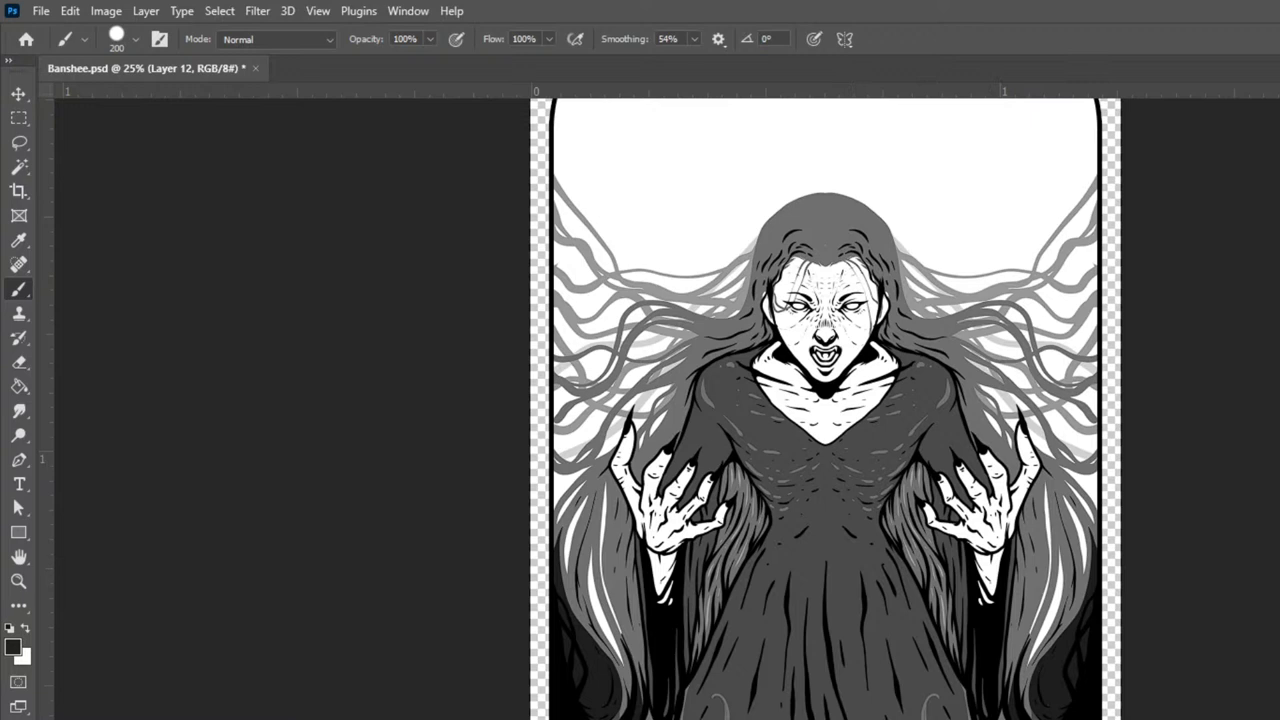
{"action": "key", "text": "ctrl+shift+alt+n"}
{"action": "key", "text": "bracketleft"}
{"action": "key", "text": "bracketleft"}
{"action": "key", "text": "bracketleft"}
{"action": "key", "text": "bracketleft"}
{"action": "key", "text": "bracketleft"}
{"action": "key", "text": "bracketright"}
{"action": "key", "text": "bracketright"}
{"action": "key", "text": "bracketright"}
{"action": "key", "text": "bracketright"}
{"action": "key", "text": "ctrl+z"}
{"action": "key", "text": "ctrl+shift+z"}
{"action": "key", "text": "alt+["}
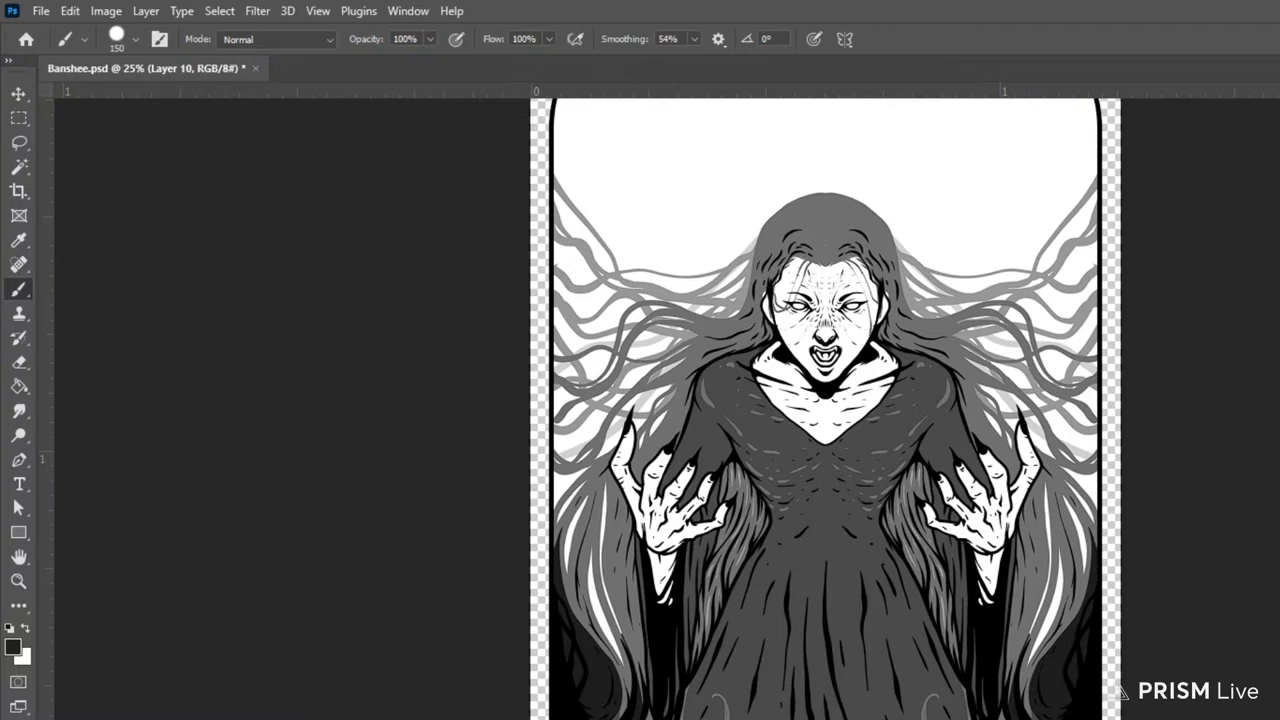
- Toggle the visibility of the drawing layers to identify them and merge the layers down into layer L
{"action": "key", "text": "ctrl+minus"}
{"action": "key", "text": "ctrl+plus"}
{"action": "key", "text": "ctrl+plus"}
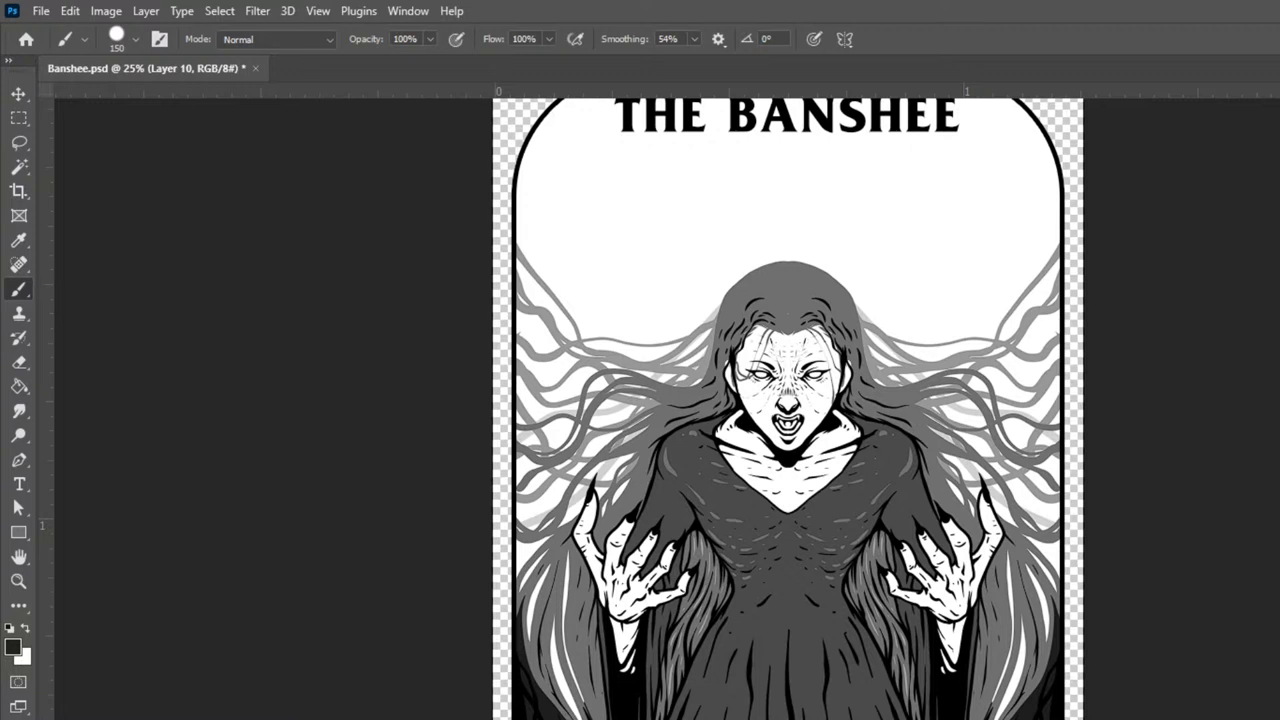
{"action": "key", "text": "alt+["}
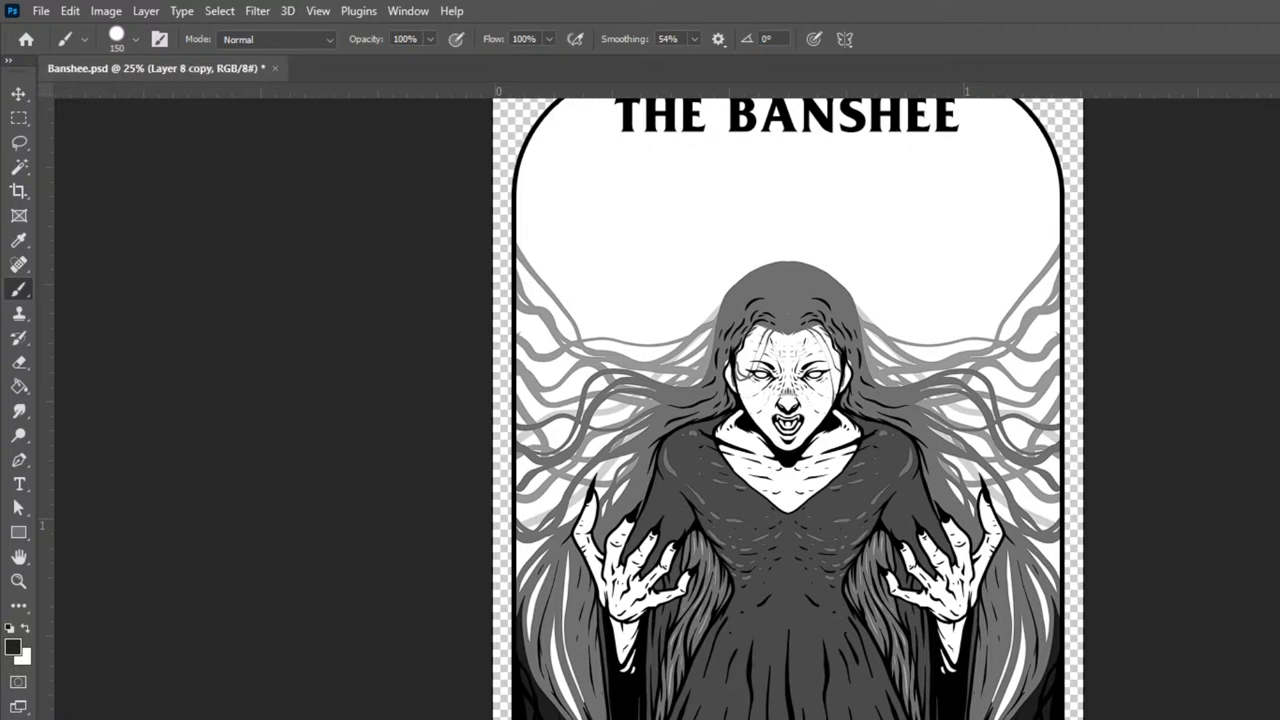
{"action": "key", "text": "ctrl+comma"}
{"action": "key", "text": "ctrl+comma"}
{"action": "key", "text": "ctrl+comma"}
{"action": "key", "text": "ctrl+comma"}
{"action": "key", "text": "alt+bracketleft"}
{"action": "key", "text": "ctrl+comma"}
{"action": "key", "text": "ctrl+comma"}
{"action": "key", "text": "ctrl+e"}
{"action": "key", "text": "ctrl+e"}
- Reduce the brush to 25 px and paint a thin grey highlight on the dress waist, undoing and redoing the strokes
{"action": "key", "text": "ctrl+plus"}
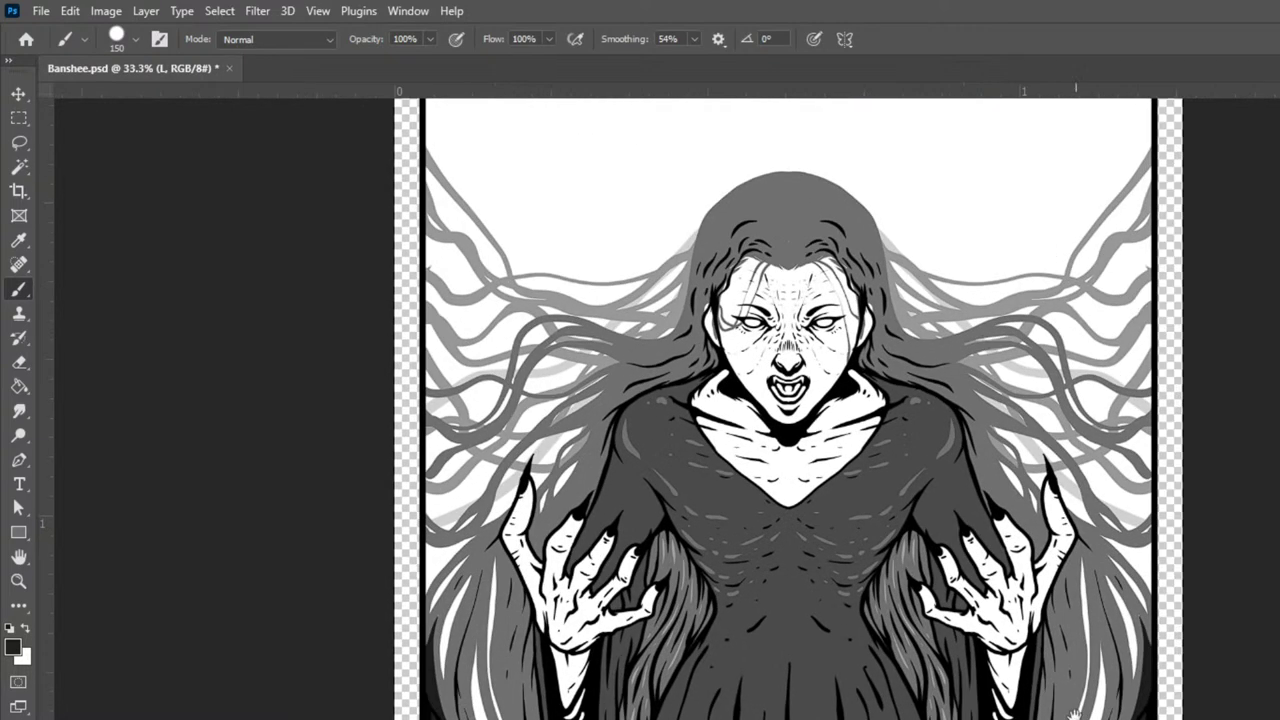
{"action": "left_click_drag", "start_coordinate": [1065, 680], "coordinate": [1109, 506]}
{"action": "key", "text": "p"}
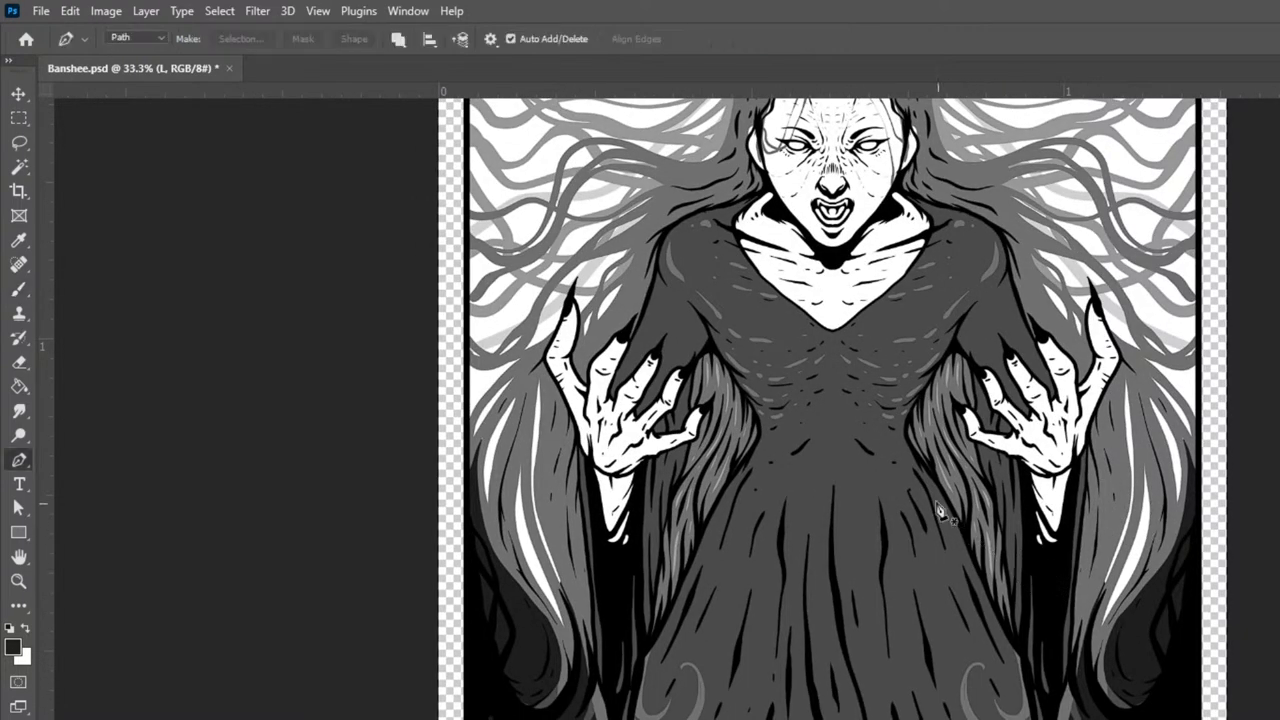
{"action": "key", "text": "b"}
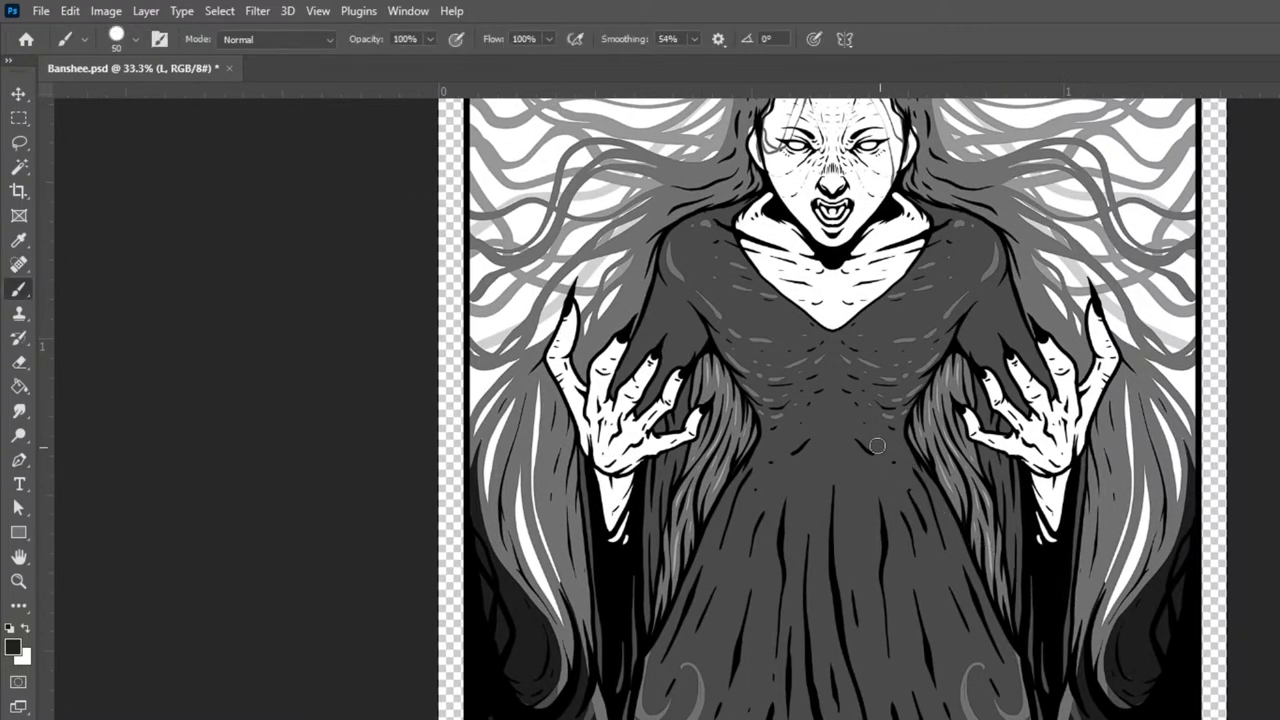
{"action": "key", "text": "bracketleft"}
{"action": "key", "text": "bracketleft"}
{"action": "key", "text": "bracketleft"}
{"action": "key", "text": "ctrl+z"}
{"action": "key", "text": "ctrl+z"}
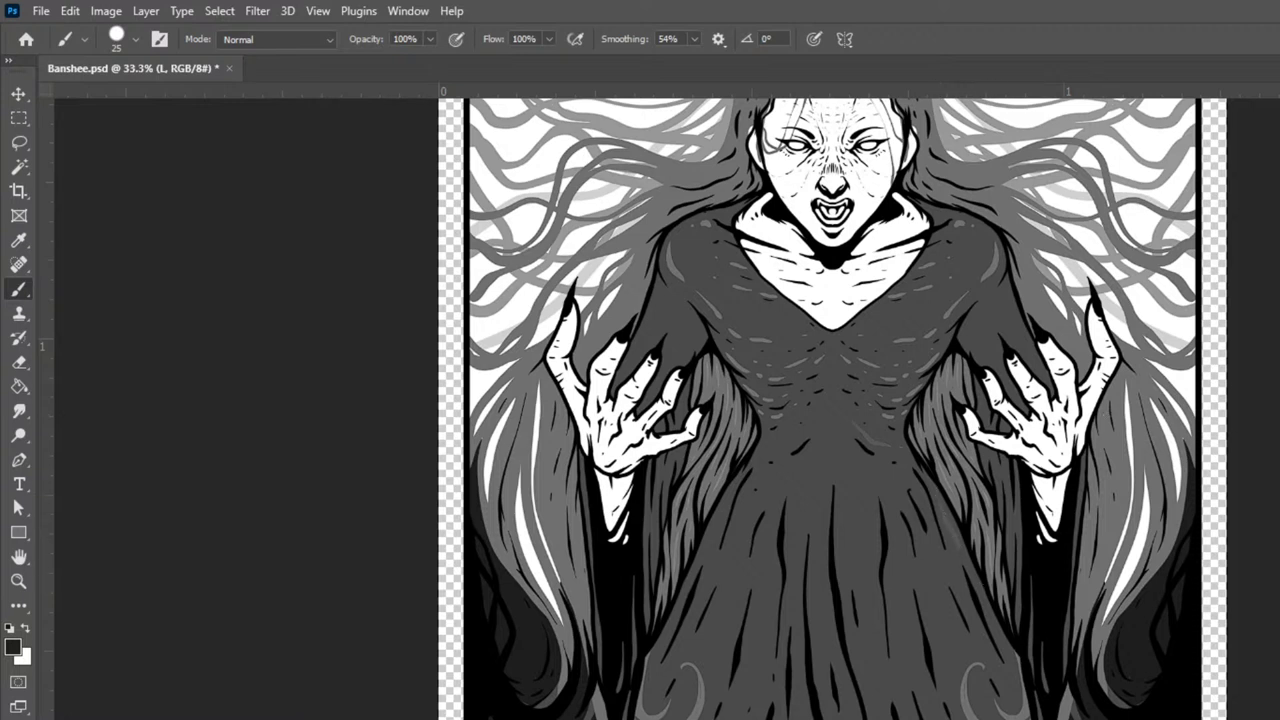
{"action": "key", "text": "ctrl+shift+z"}
{"action": "key", "text": "ctrl+shift+z"}
- Paint thin wavy grey highlight lines with the 25 px brush along the folds on both sides of the skirt
{"action": "left_click_drag", "start_coordinate": [884, 482], "coordinate": [921, 682]}
{"action": "left_click_drag", "start_coordinate": [930, 558], "coordinate": [958, 646]}
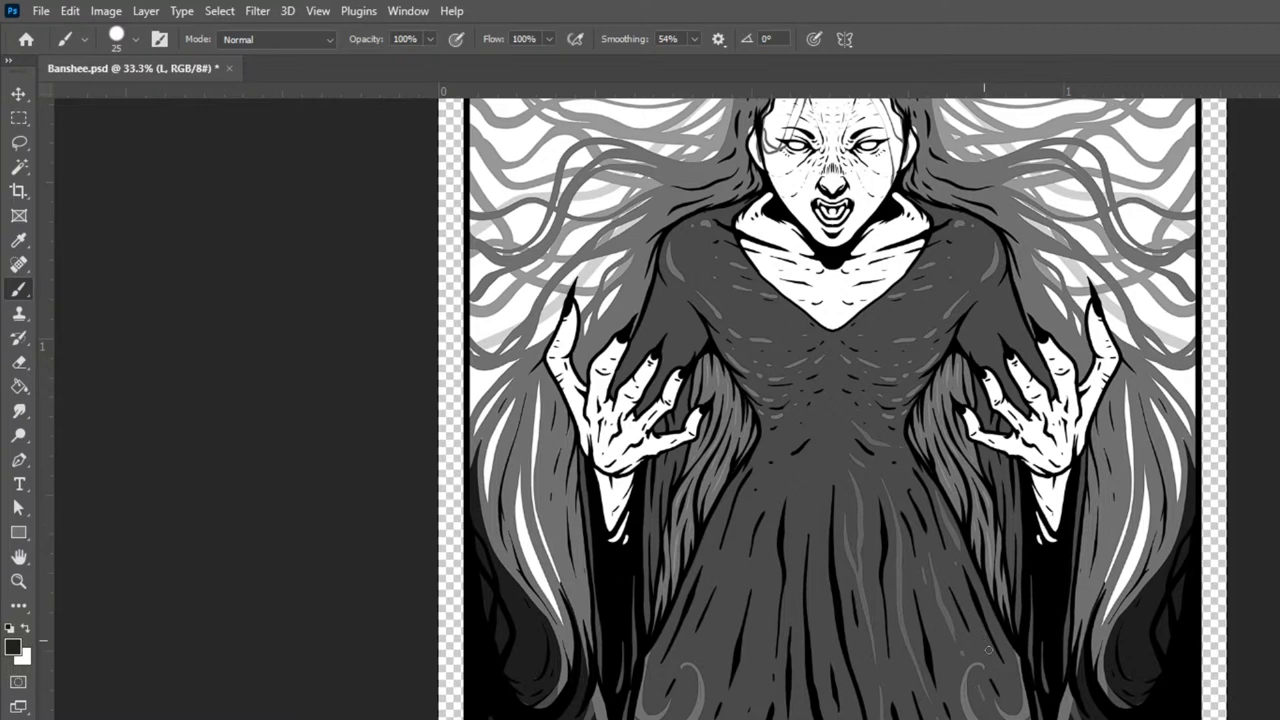
{"action": "left_click_drag", "start_coordinate": [729, 575], "coordinate": [705, 669]}
{"action": "left_click_drag", "start_coordinate": [710, 565], "coordinate": [667, 670]}
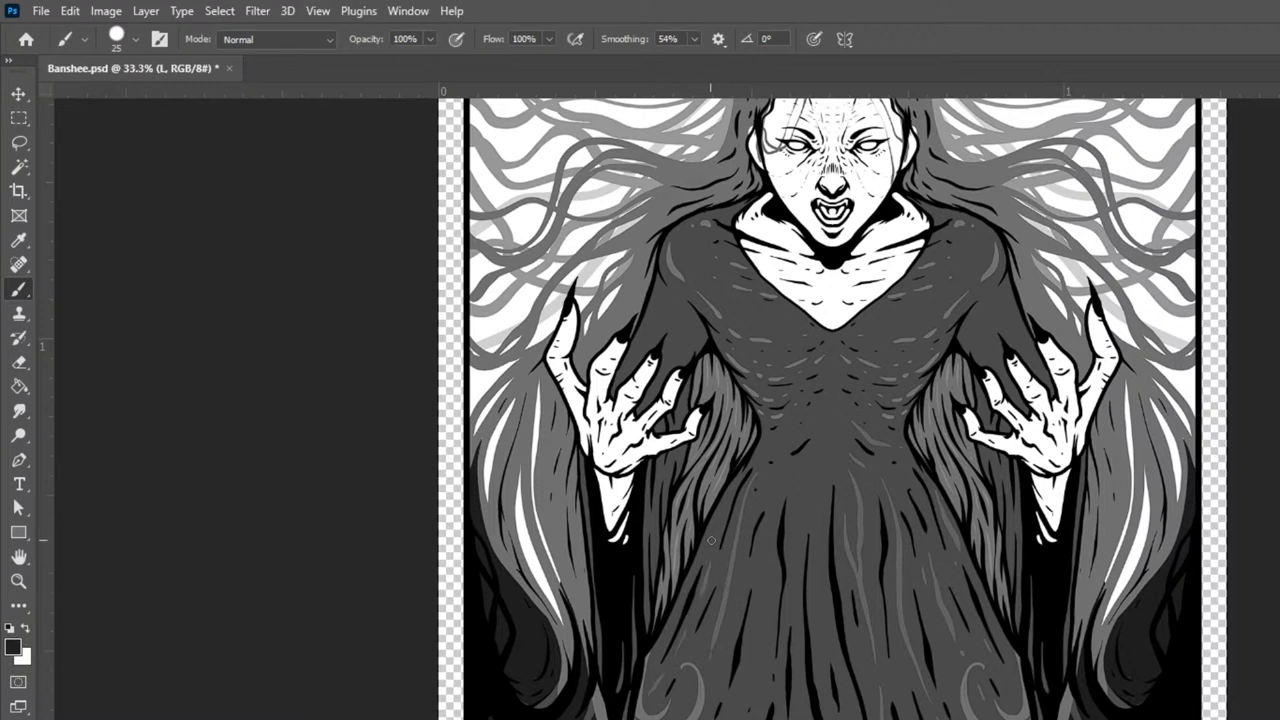
{"action": "left_click_drag", "start_coordinate": [773, 512], "coordinate": [762, 585]}
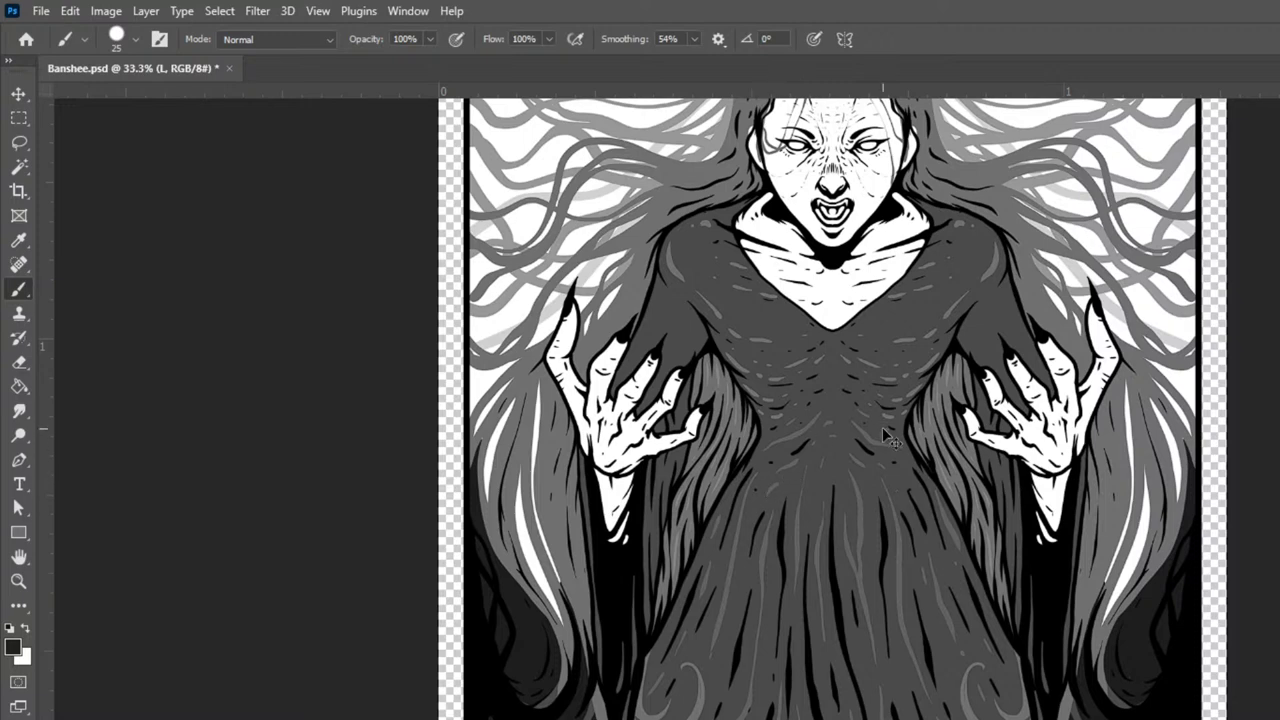
- Examine the shading and highlights of the whole card, both as an overview and at closer range
{"action": "key", "text": "ctrl+minus"}
{"action": "key", "text": "ctrl+minus"}
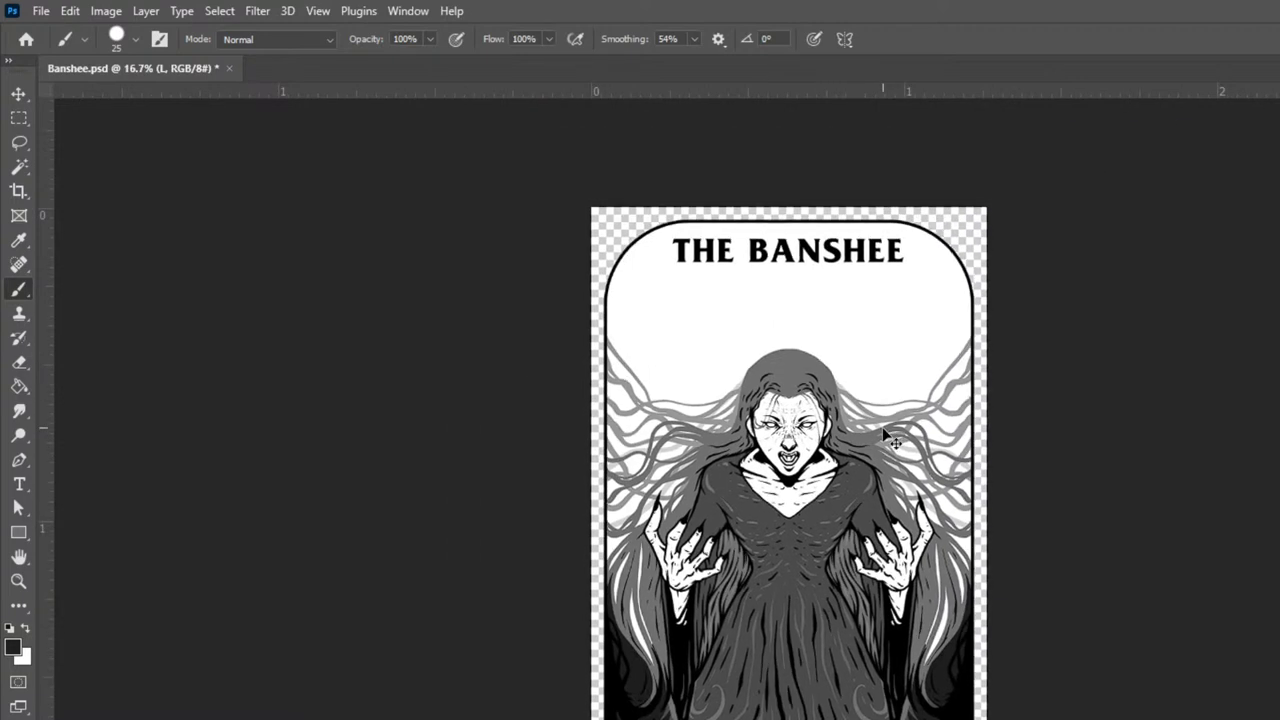
{"action": "key", "text": "ctrl+plus"}
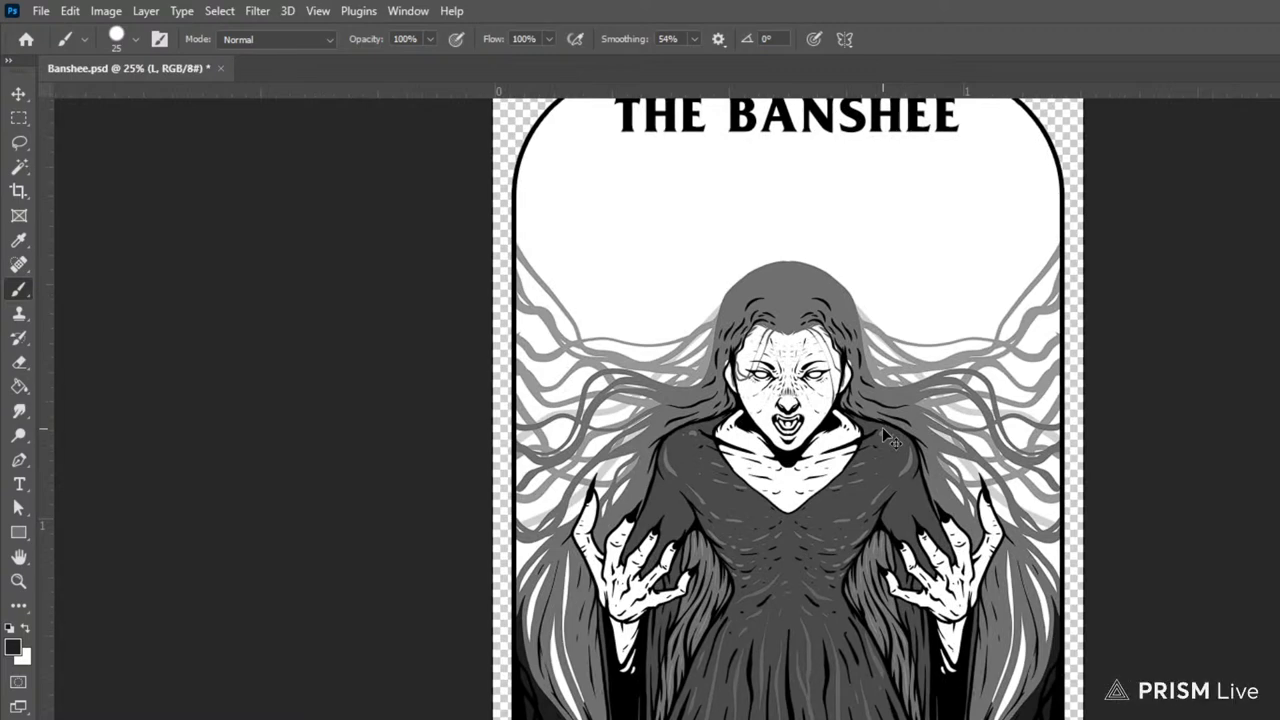
{"action": "key", "text": "ctrl+minus"}
{"action": "key", "text": "ctrl+plus"}
{"action": "key", "text": "ctrl+plus"}
{"action": "left_click_drag", "start_coordinate": [1072, 599], "coordinate": [1160, 394]}
{"action": "key", "text": "ctrl+minus"}
{"action": "key", "text": "ctrl+minus"}
{"action": "key", "text": "ctrl+minus"}
{"action": "key", "text": "ctrl+minus"}
{"action": "key", "text": "ctrl+plus"}
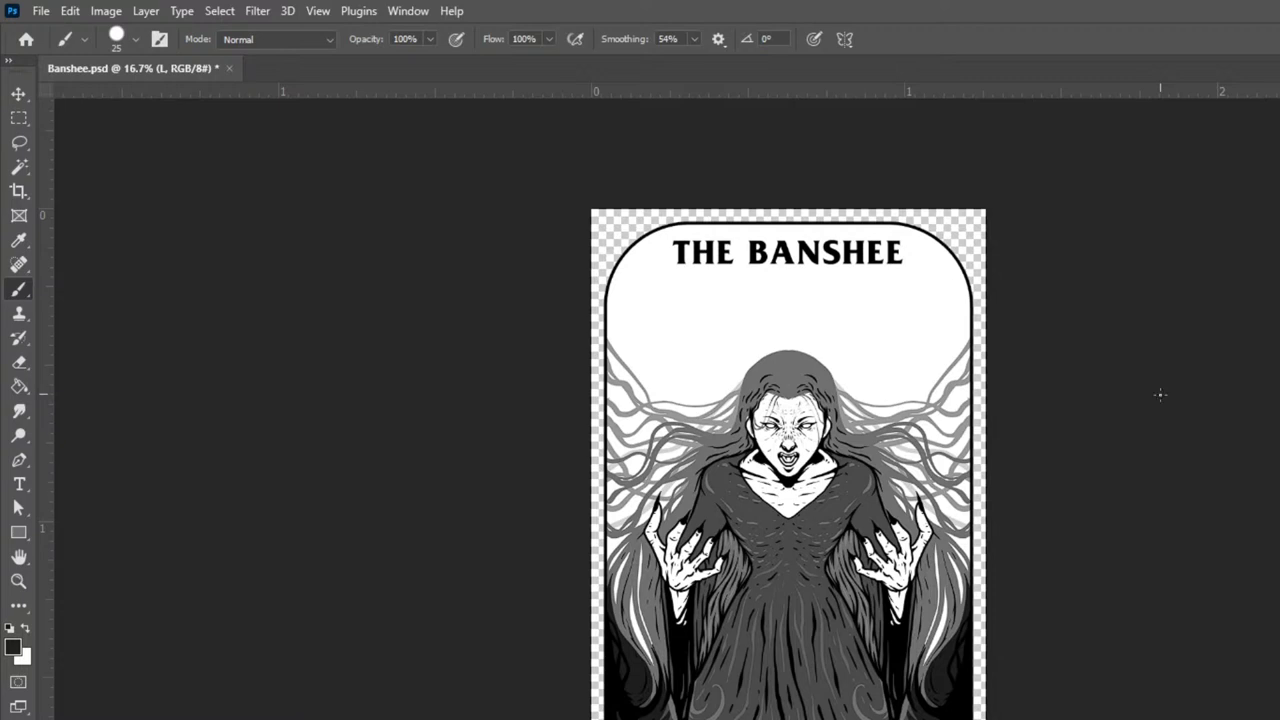
- Try moving the selected figure layers straight up, closer to the title, in large nudges
{"action": "key", "text": "v"}
{"action": "key", "text": "shift+Up"}
{"action": "key", "text": "shift+Up"}
{"action": "key", "text": "shift+Up"}
{"action": "key", "text": "shift+Up"}
{"action": "key", "text": "shift+Up"}
{"action": "key", "text": "shift+Up"}
{"action": "key", "text": "shift+Up"}
{"action": "key", "text": "shift+Up"}
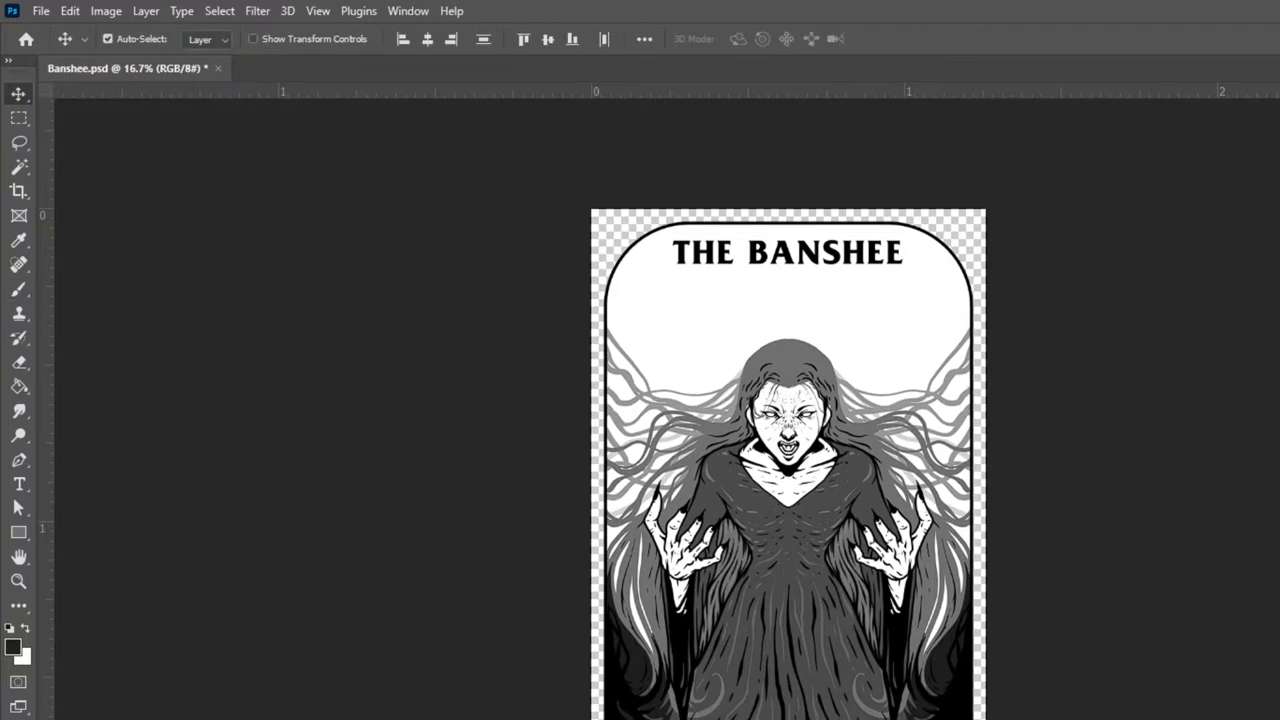
- Try nudging Layer 11 upward as well and undo the upward moves of the artwork
{"action": "key", "text": "alt+bracketleft"}
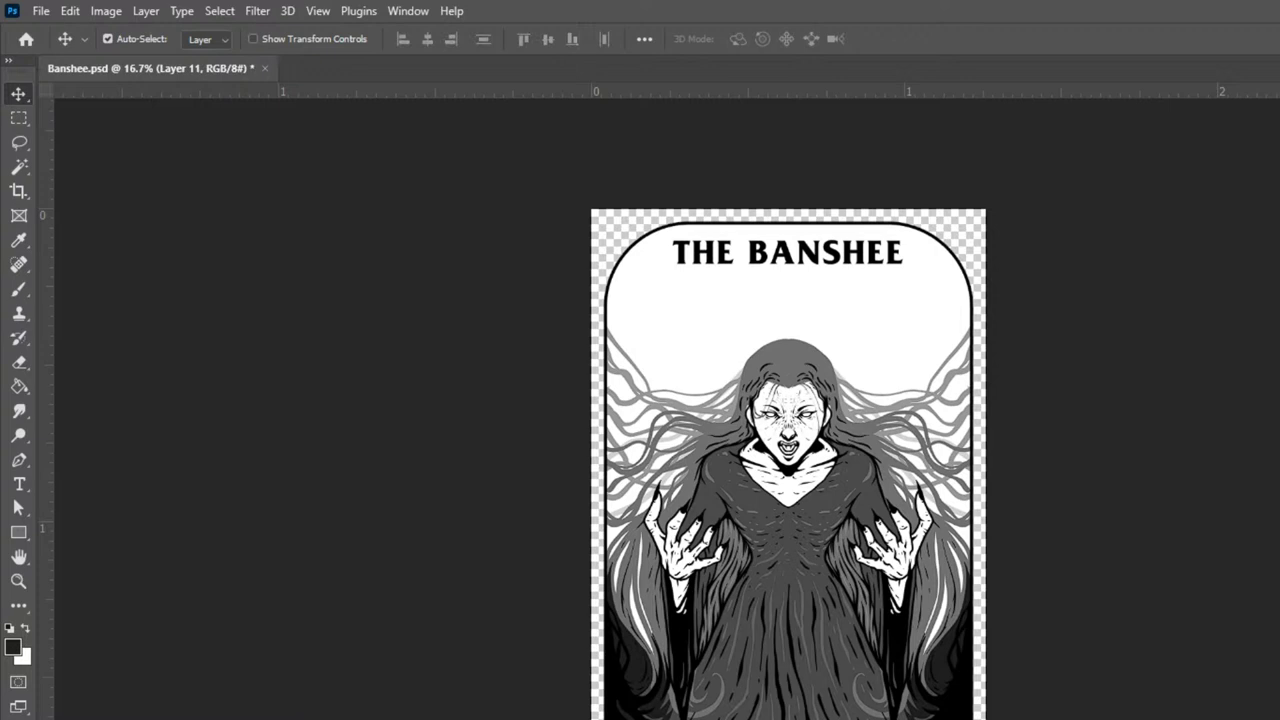
{"action": "key", "text": "shift+Up"}
{"action": "key", "text": "shift+Up"}
{"action": "key", "text": "shift+Up"}
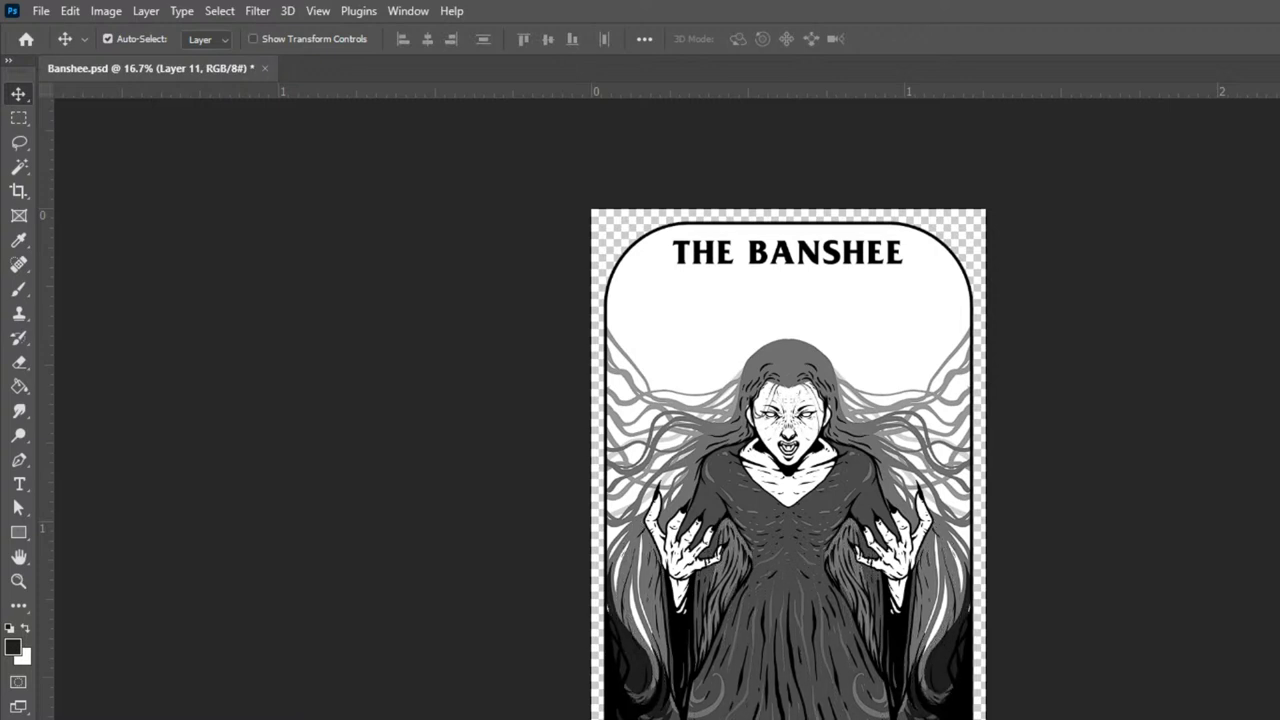
{"action": "key", "text": "ctrl"}
{"action": "key", "text": "ctrl+z"}
{"action": "key", "text": "ctrl+z"}
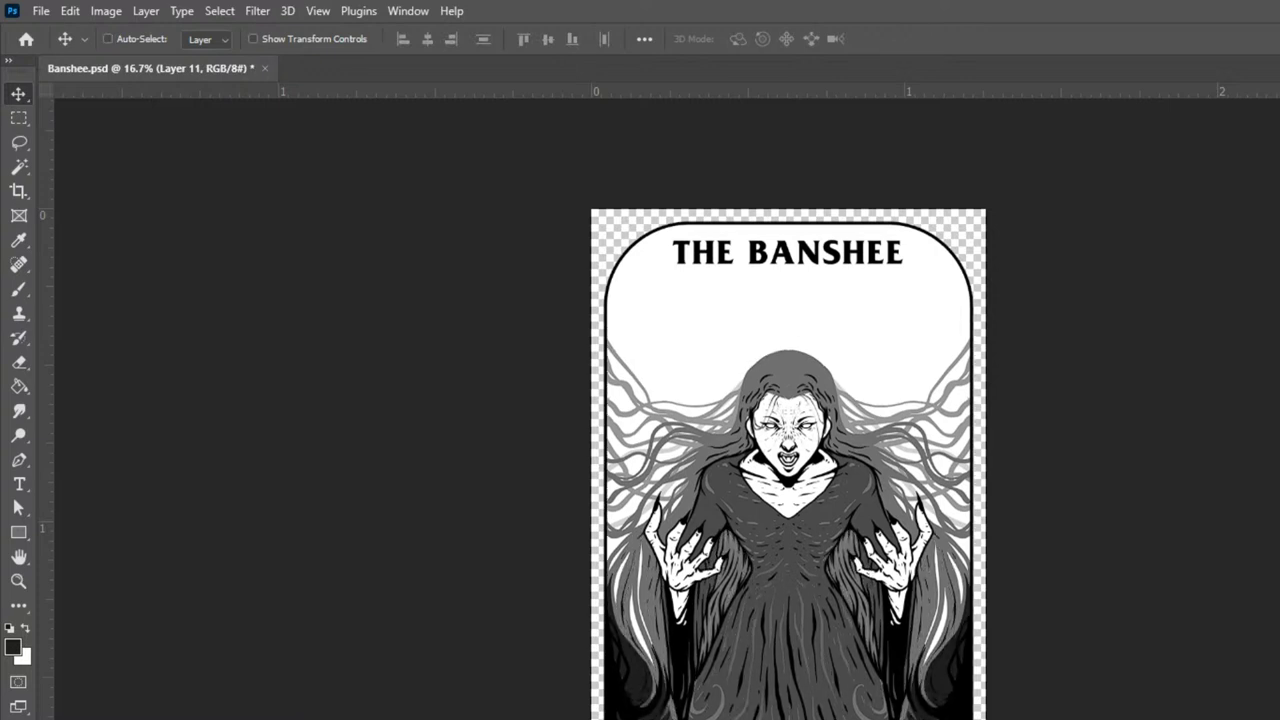
- Stretch the selected figure layers upward to 103.41% height with Free Transform, keeping the width at 100%
{"action": "key", "text": "alt+["}
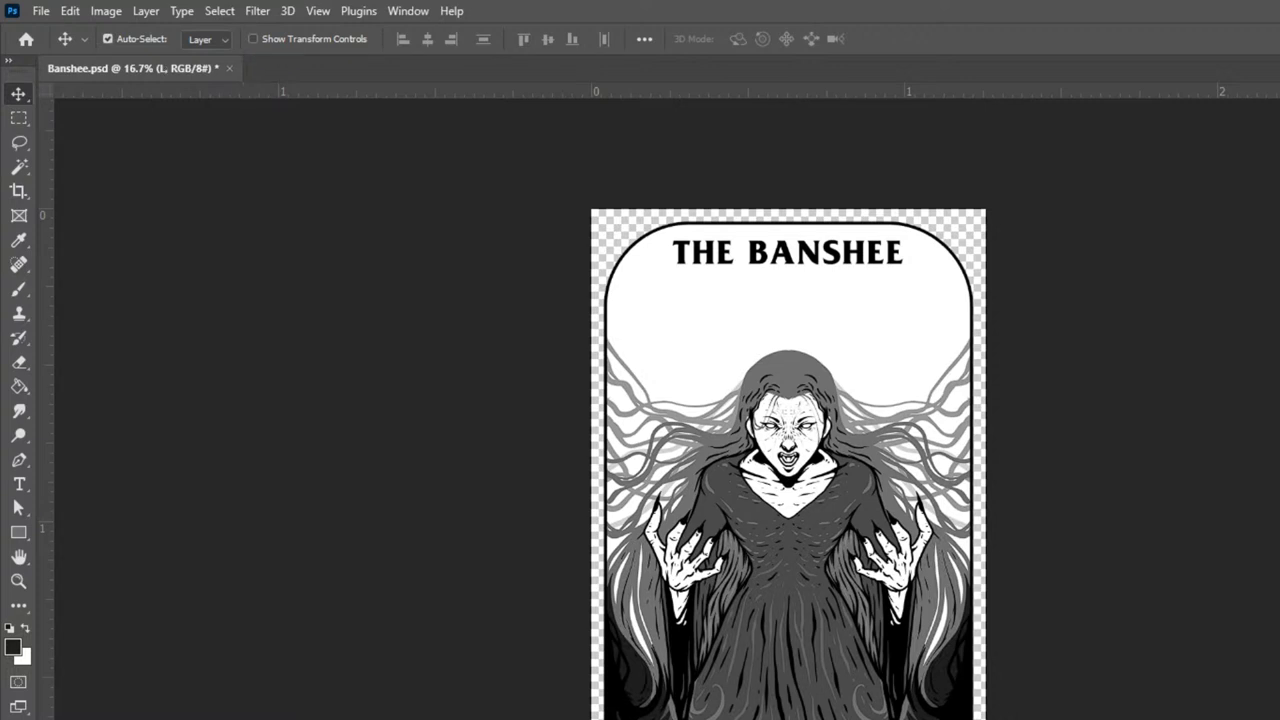
{"action": "key", "text": "ctrl+t"}
{"action": "left_click_drag", "start_coordinate": [791, 322], "coordinate": [791, 308]}
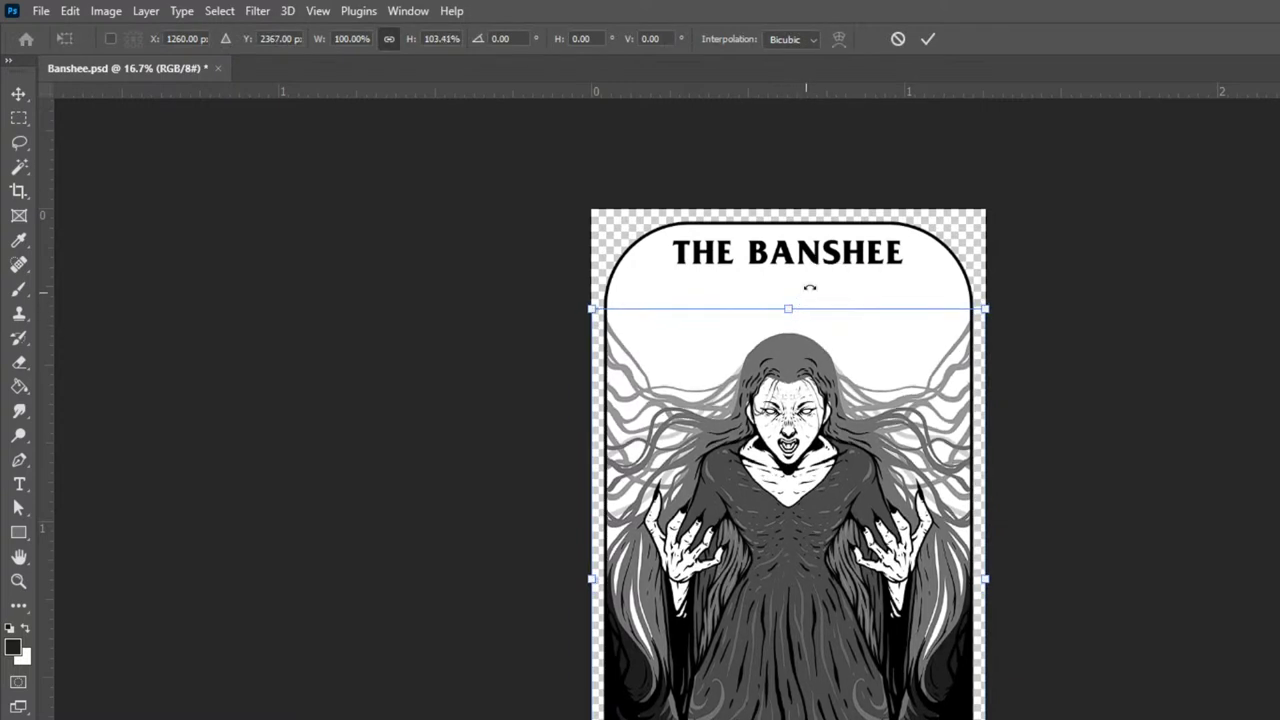
{"action": "key", "text": "Return"}
{"action": "key", "text": "shift+Up"}
{"action": "key", "text": "shift+Up"}
{"action": "key", "text": "shift+Up"}
{"action": "key", "text": "shift+Up"}
{"action": "key", "text": "shift+Up"}
{"action": "key", "text": "shift+Up"}
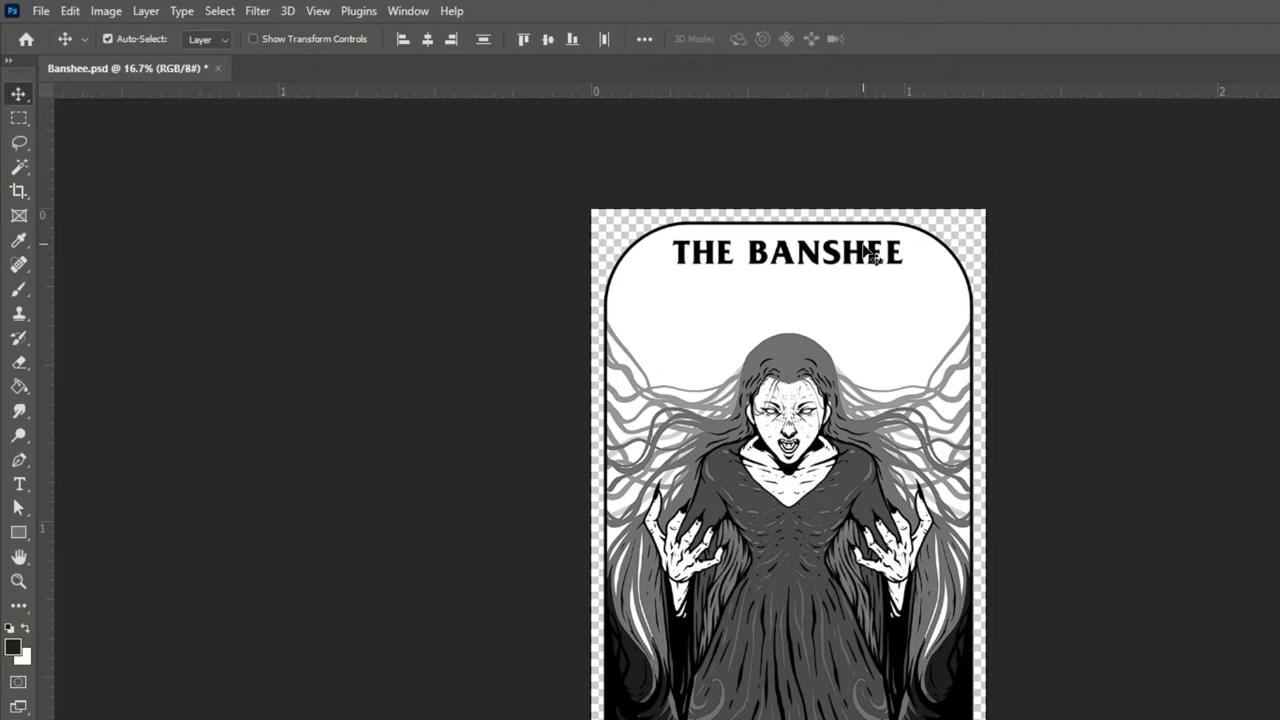
- Add a new layer above Layer 11 and set the brush to 10 px with paint symmetry off
{"action": "key", "text": "ctrl"}
{"action": "key", "text": "ctrl+minus"}
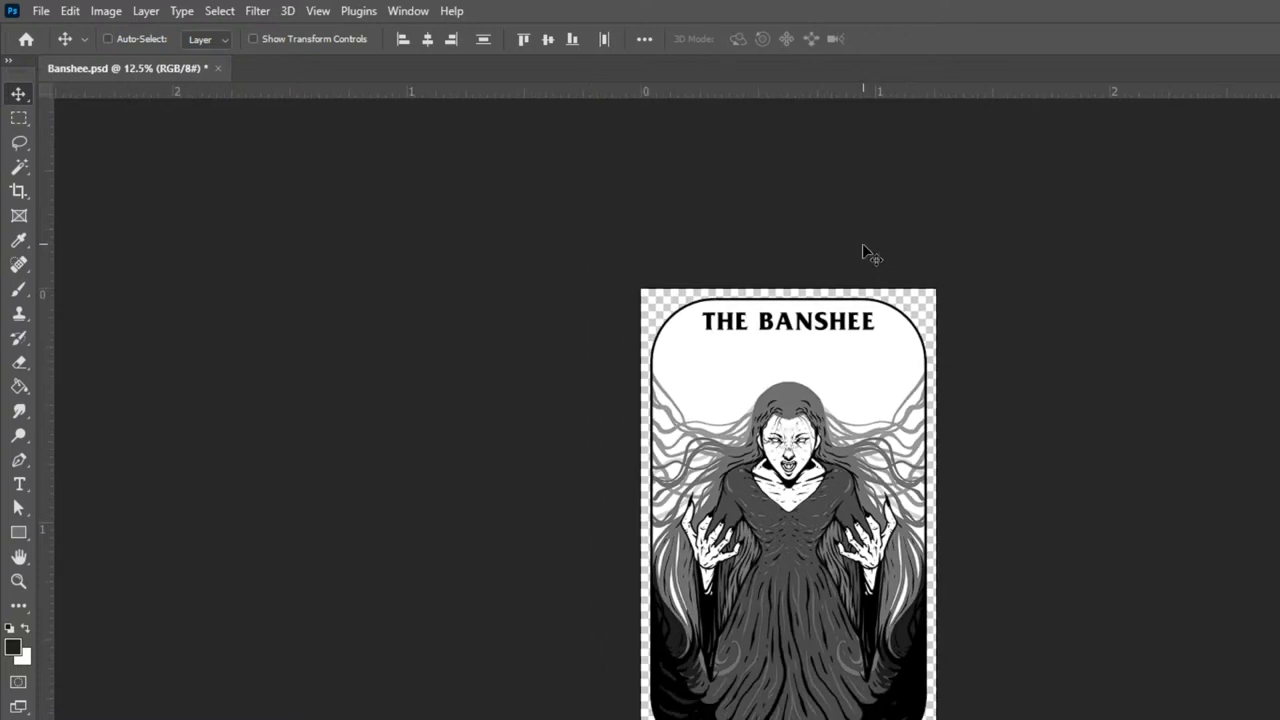
{"action": "key", "text": "ctrl+plus"}
{"action": "key", "text": "ctrl+plus"}
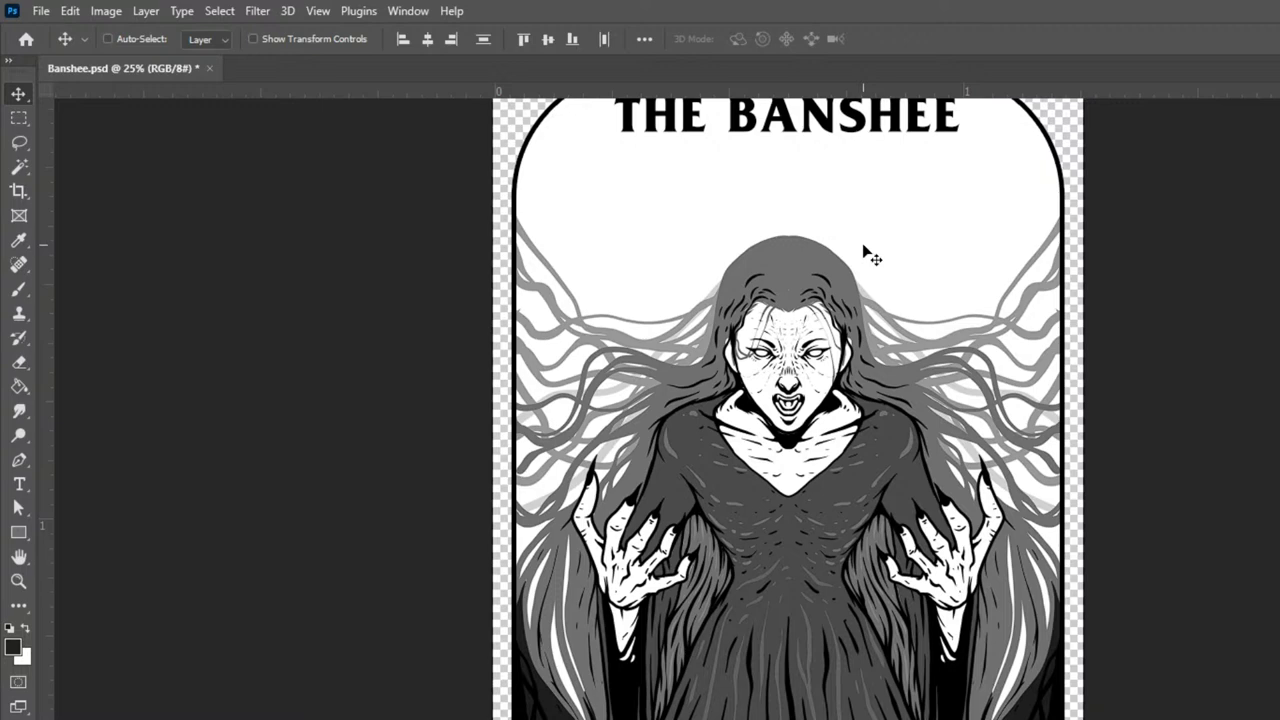
{"action": "key", "text": "ctrl+plus"}
{"action": "key", "text": "ctrl+plus"}
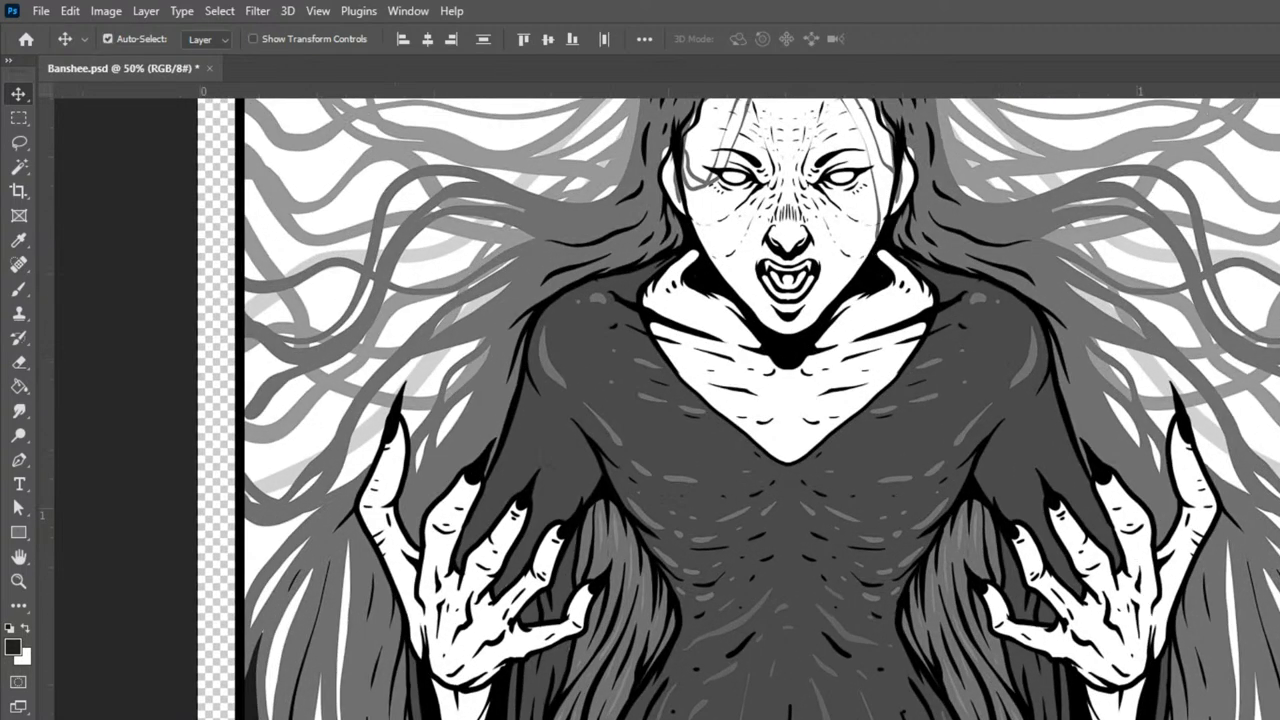
{"action": "key", "text": "alt+bracketright"}
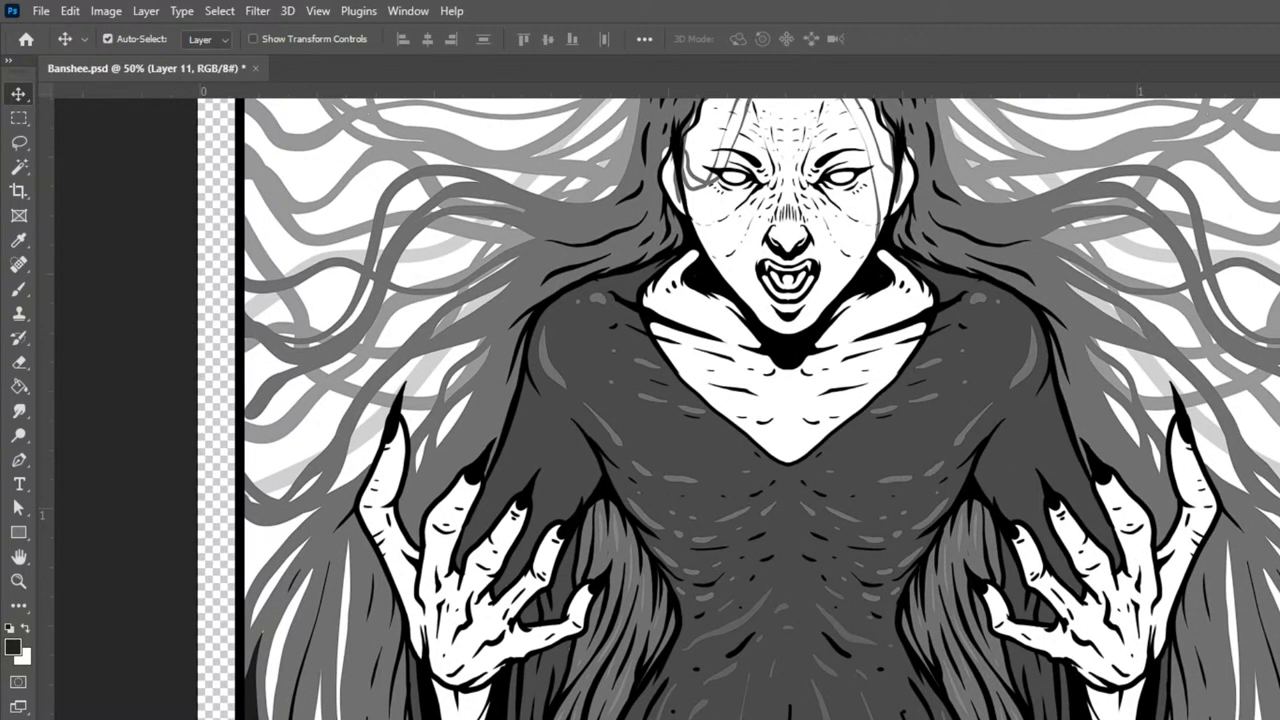
{"action": "left_click_drag", "start_coordinate": [700, 330], "coordinate": [776, 638]}
{"action": "key", "text": "b"}
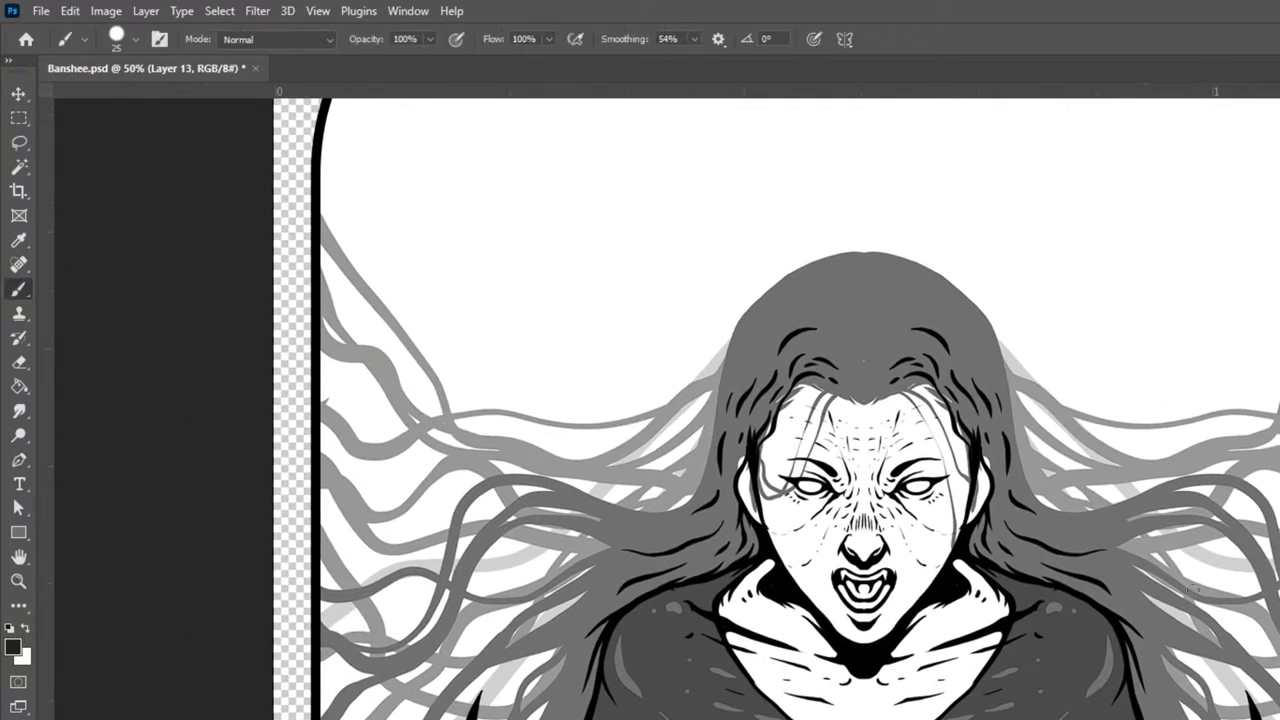
{"action": "left_click", "coordinate": [851, 40]}
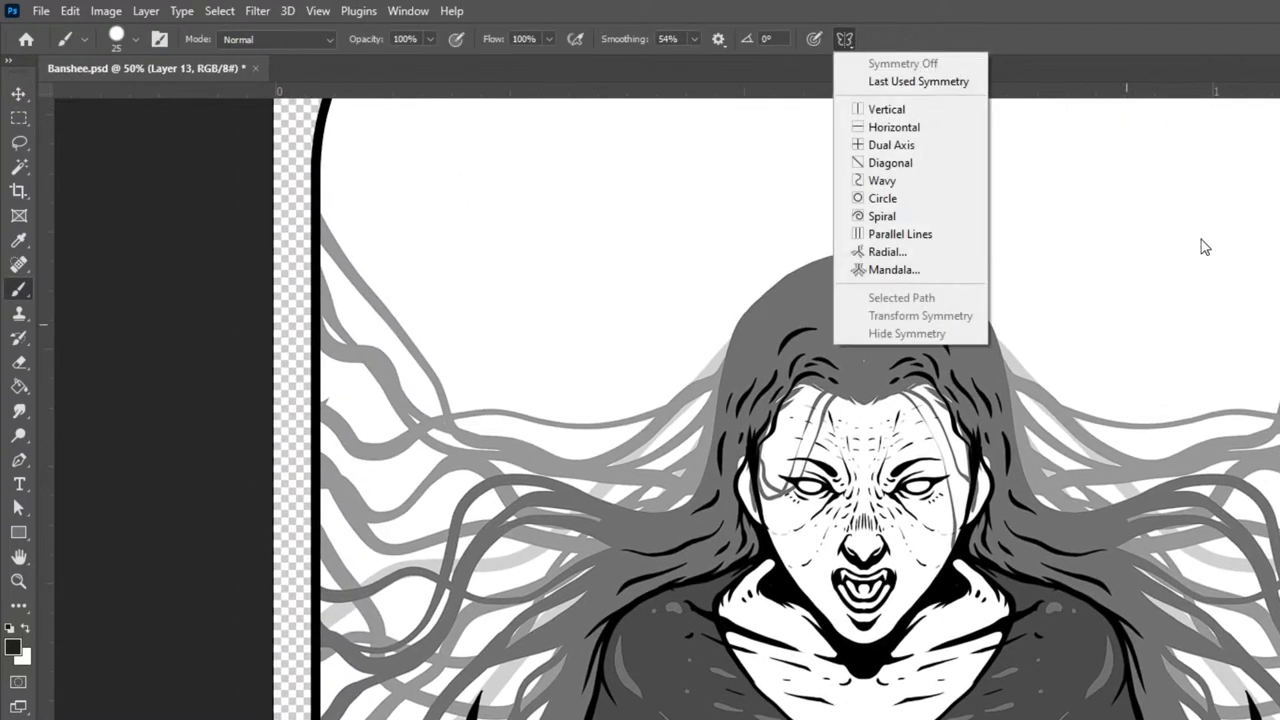
{"action": "left_click", "coordinate": [1223, 126]}
{"action": "key", "text": "bracketleft"}
{"action": "key", "text": "bracketleft"}
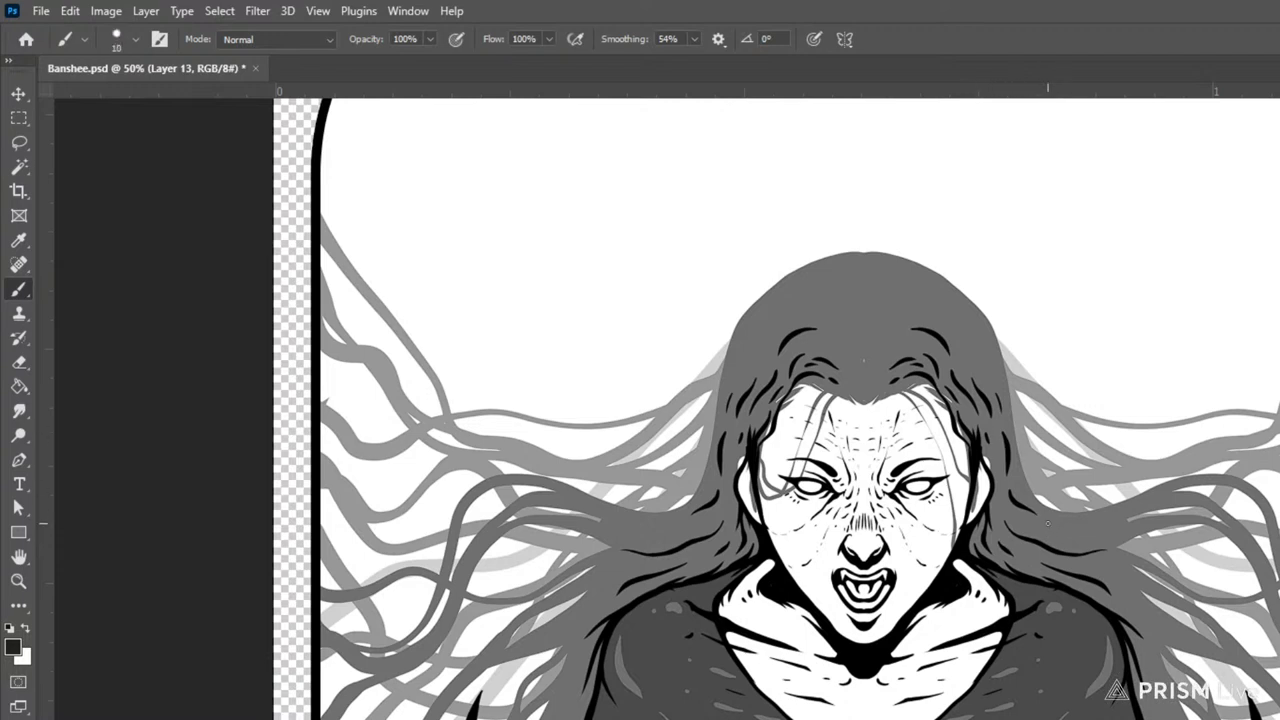
- Draw loose, asymmetrical hair strands across the face, ears and collar, using 10 px and 20 px brush sizes
{"action": "mouse_move", "coordinate": [1048, 523]}
{"action": "left_mouse_down"}
{"action": "mouse_move", "coordinate": [1066, 536]}
{"action": "mouse_move", "coordinate": [1100, 529]}
{"action": "left_mouse_up"}
{"action": "mouse_move", "coordinate": [894, 393]}
{"action": "left_mouse_down"}
{"action": "mouse_move", "coordinate": [943, 458]}
{"action": "mouse_move", "coordinate": [976, 452]}
{"action": "left_mouse_up"}
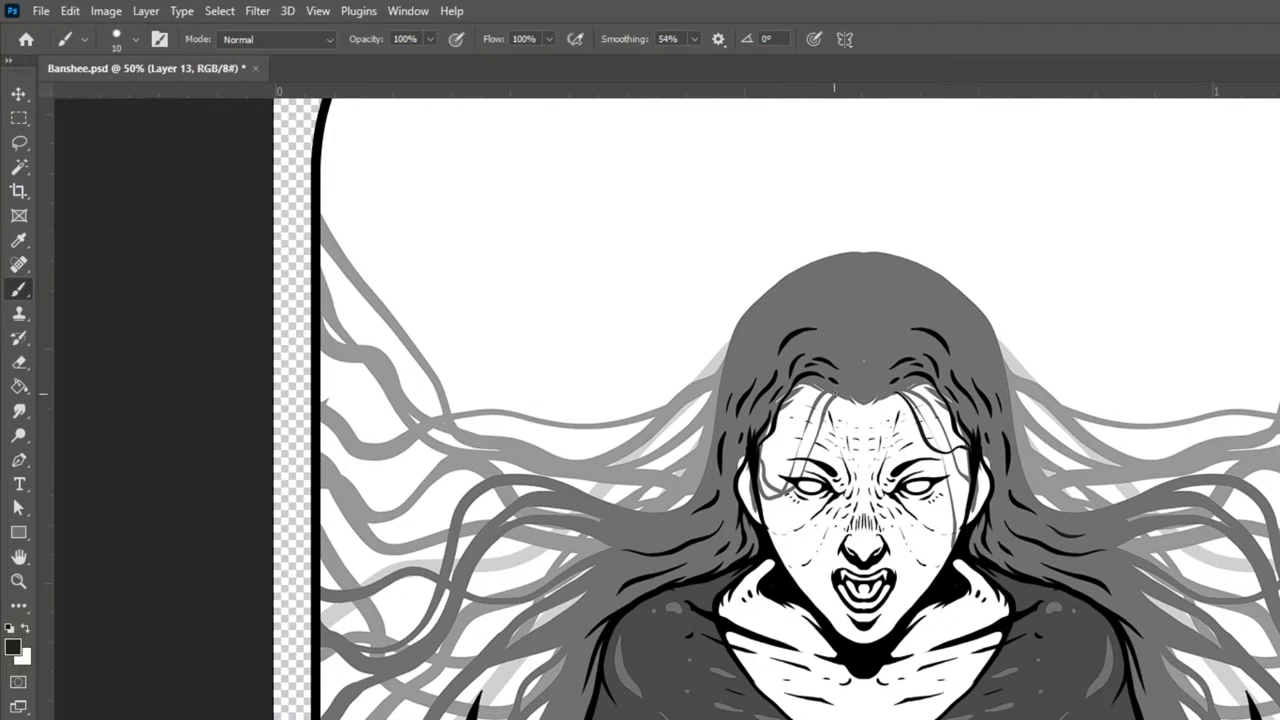
{"action": "mouse_move", "coordinate": [833, 389]}
{"action": "left_mouse_down"}
{"action": "mouse_move", "coordinate": [792, 462]}
{"action": "mouse_move", "coordinate": [766, 612]}
{"action": "mouse_move", "coordinate": [740, 610]}
{"action": "mouse_move", "coordinate": [714, 573]}
{"action": "left_mouse_up"}
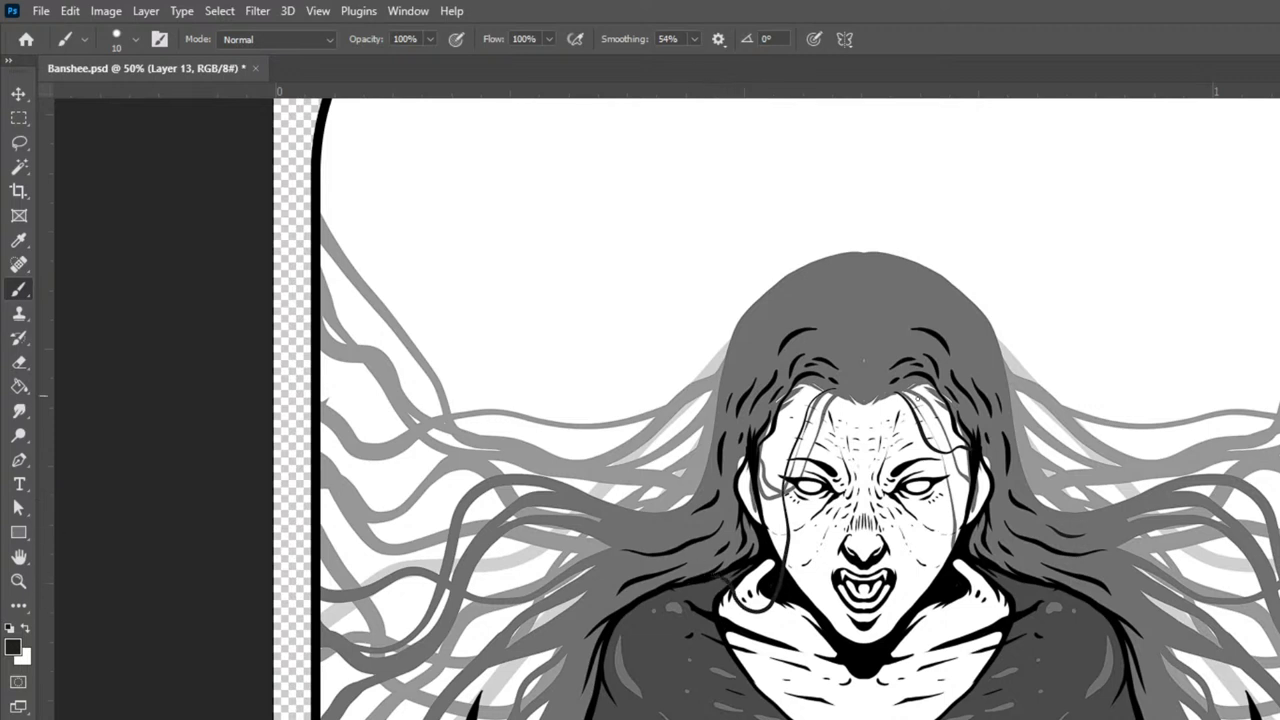
{"action": "key", "text": "bracketright"}
{"action": "key", "text": "bracketright"}
{"action": "mouse_move", "coordinate": [925, 378]}
{"action": "left_mouse_down"}
{"action": "mouse_move", "coordinate": [952, 420]}
{"action": "mouse_move", "coordinate": [968, 520]}
{"action": "left_mouse_up"}
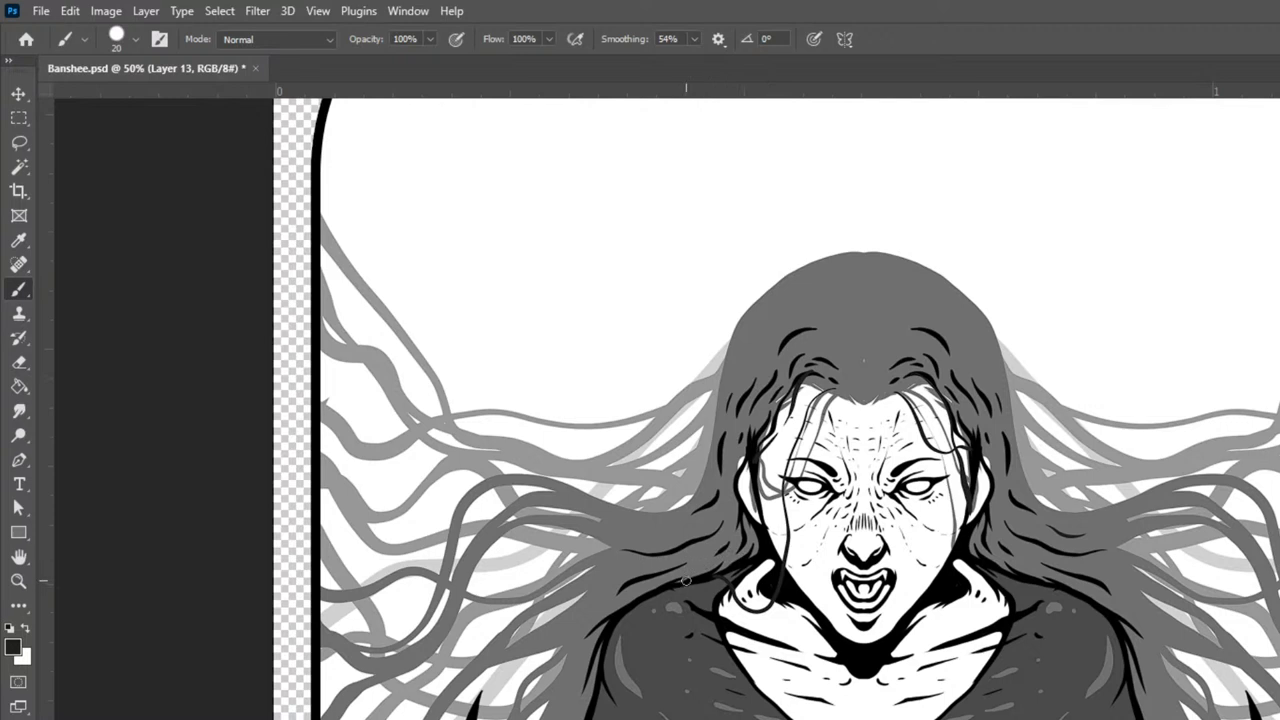
{"action": "left_click_drag", "start_coordinate": [740, 622], "coordinate": [762, 546]}
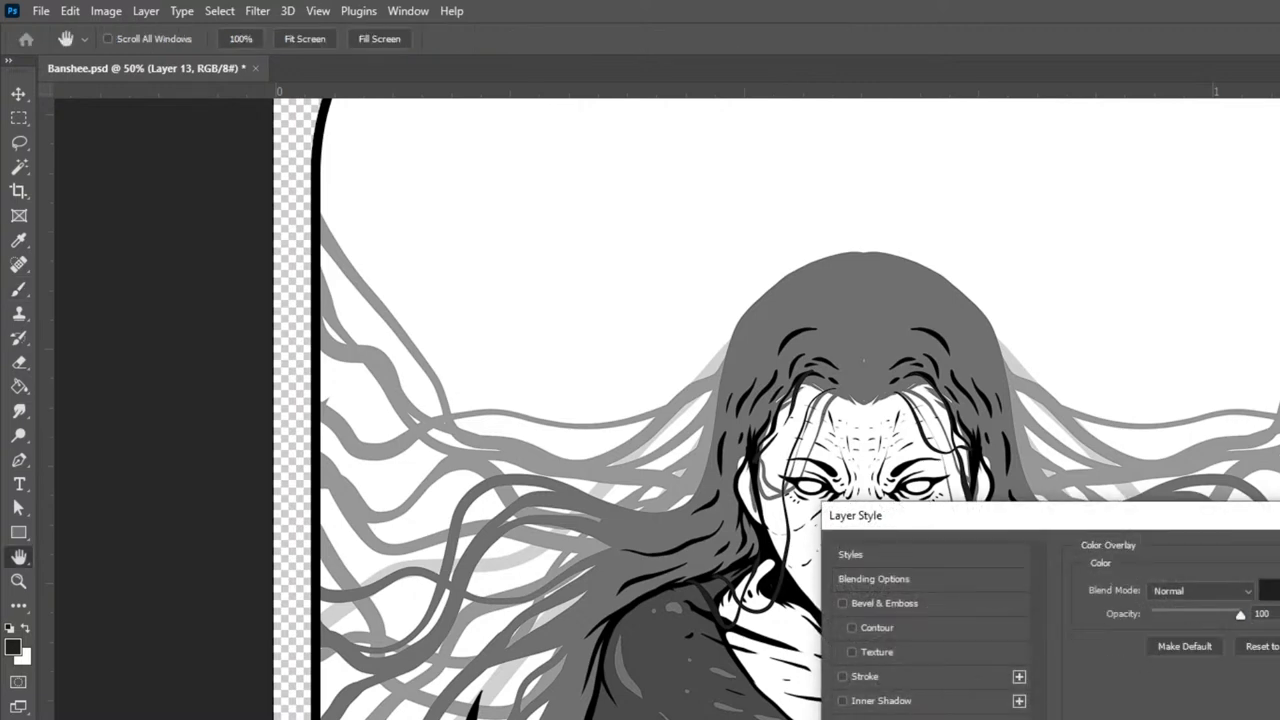
- Change the Color Overlay of Layer 13 to black
{"action": "left_click", "coordinate": [1268, 590]}
{"action": "left_click", "coordinate": [714, 605]}
{"action": "left_click", "coordinate": [1201, 358]}
{"action": "key", "text": "Return"}
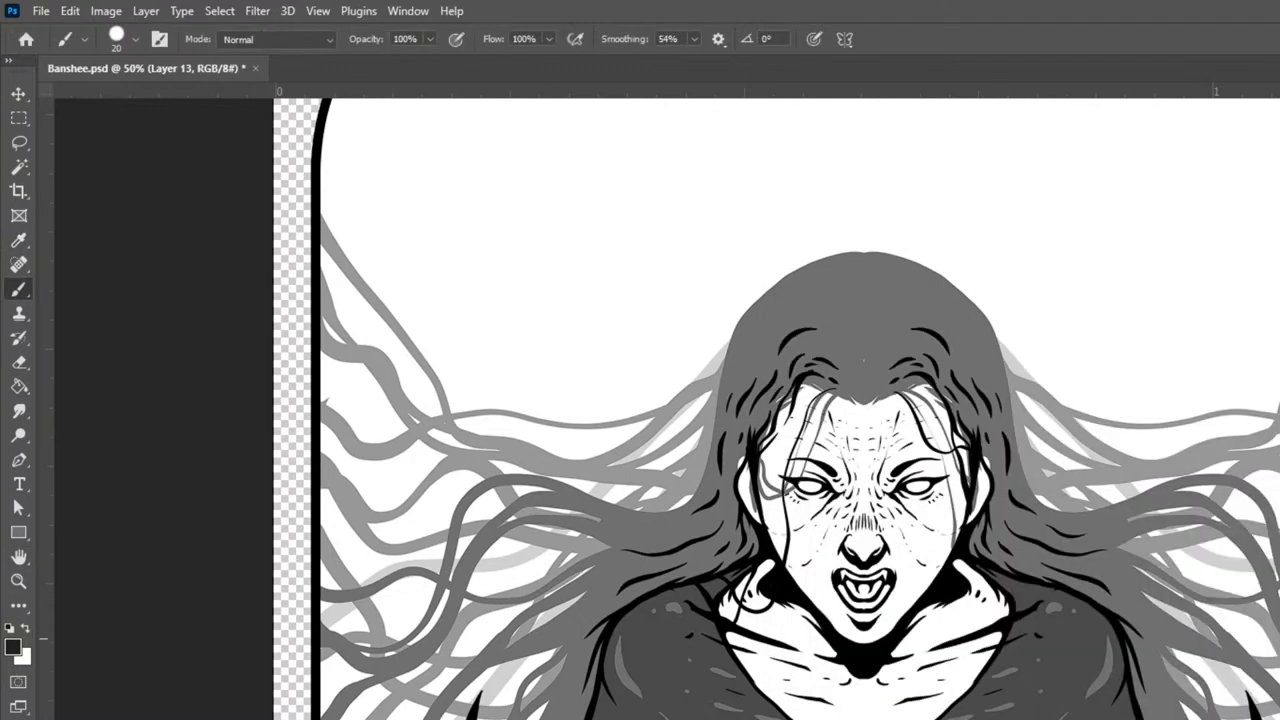
- Ink curved black hair lines over the crown and centre parting with a 10 px brush
{"action": "key", "text": "bracketleft"}
{"action": "mouse_move", "coordinate": [889, 298]}
{"action": "left_mouse_down"}
{"action": "mouse_move", "coordinate": [923, 294]}
{"action": "mouse_move", "coordinate": [951, 308]}
{"action": "mouse_move", "coordinate": [980, 358]}
{"action": "left_mouse_up"}
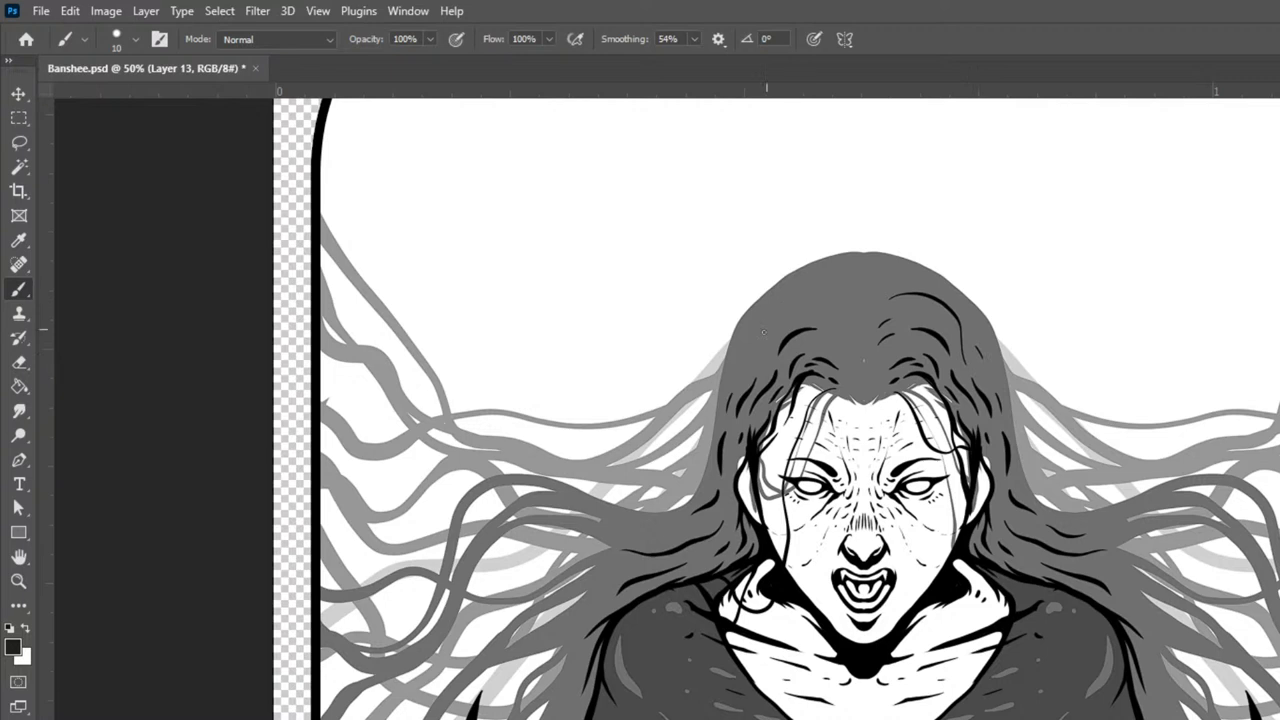
{"action": "mouse_move", "coordinate": [763, 344]}
{"action": "left_mouse_down"}
{"action": "mouse_move", "coordinate": [790, 306]}
{"action": "mouse_move", "coordinate": [826, 302]}
{"action": "left_mouse_up"}
{"action": "left_click_drag", "start_coordinate": [860, 385], "coordinate": [847, 360]}
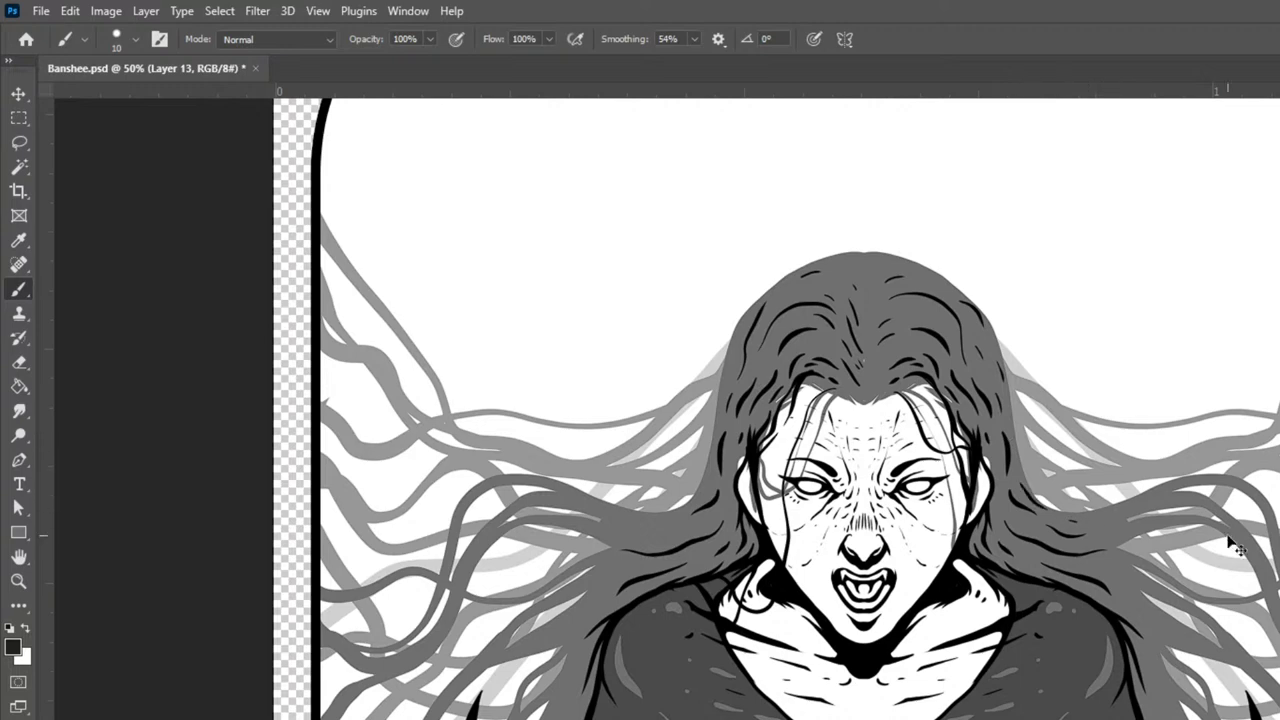
- Make Layer 8 active, checking layer visibility, and turn on vertical paint symmetry down the centre of the card
{"action": "key", "text": "ctrl+minus"}
{"action": "key", "text": "ctrl+minus"}
{"action": "key", "text": "ctrl+plus"}
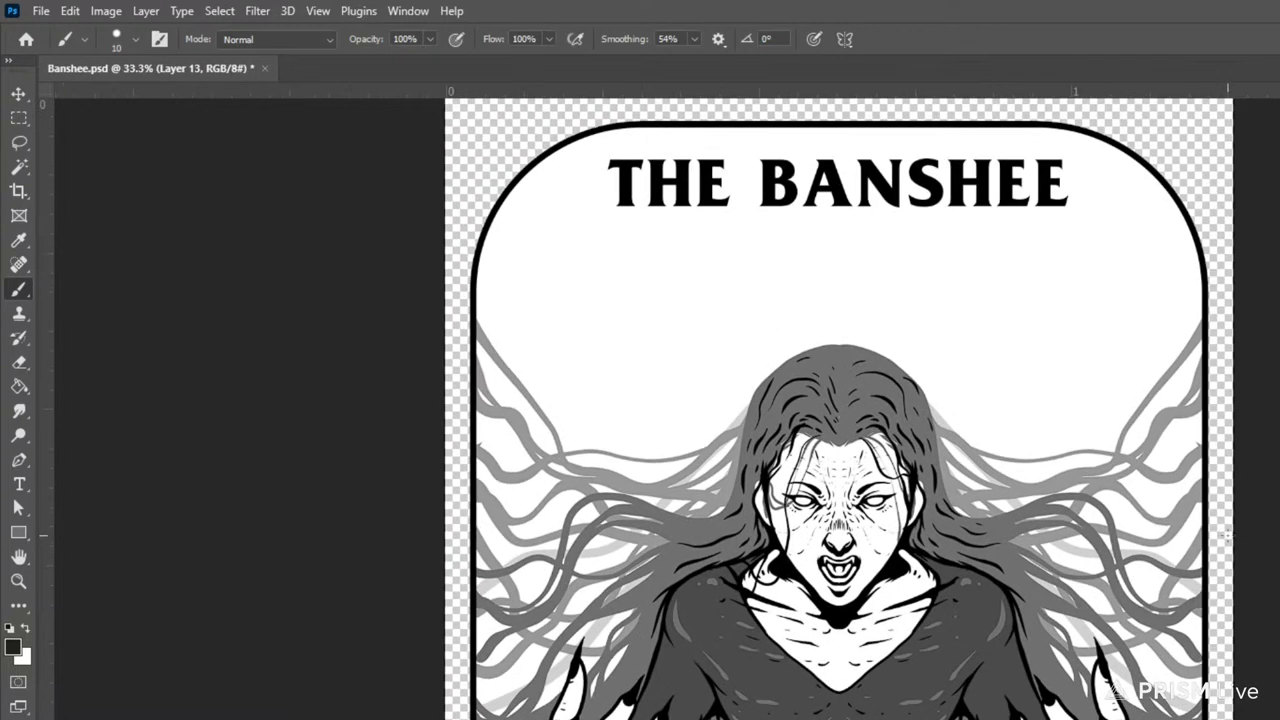
{"action": "key", "text": "alt+["}
{"action": "key", "text": "ctrl+comma"}
{"action": "key", "text": "ctrl+comma"}
{"action": "key", "text": "ctrl+comma"}
{"action": "key", "text": "ctrl+comma"}
{"action": "left_click", "coordinate": [844, 39]}
{"action": "left_click", "coordinate": [875, 107]}
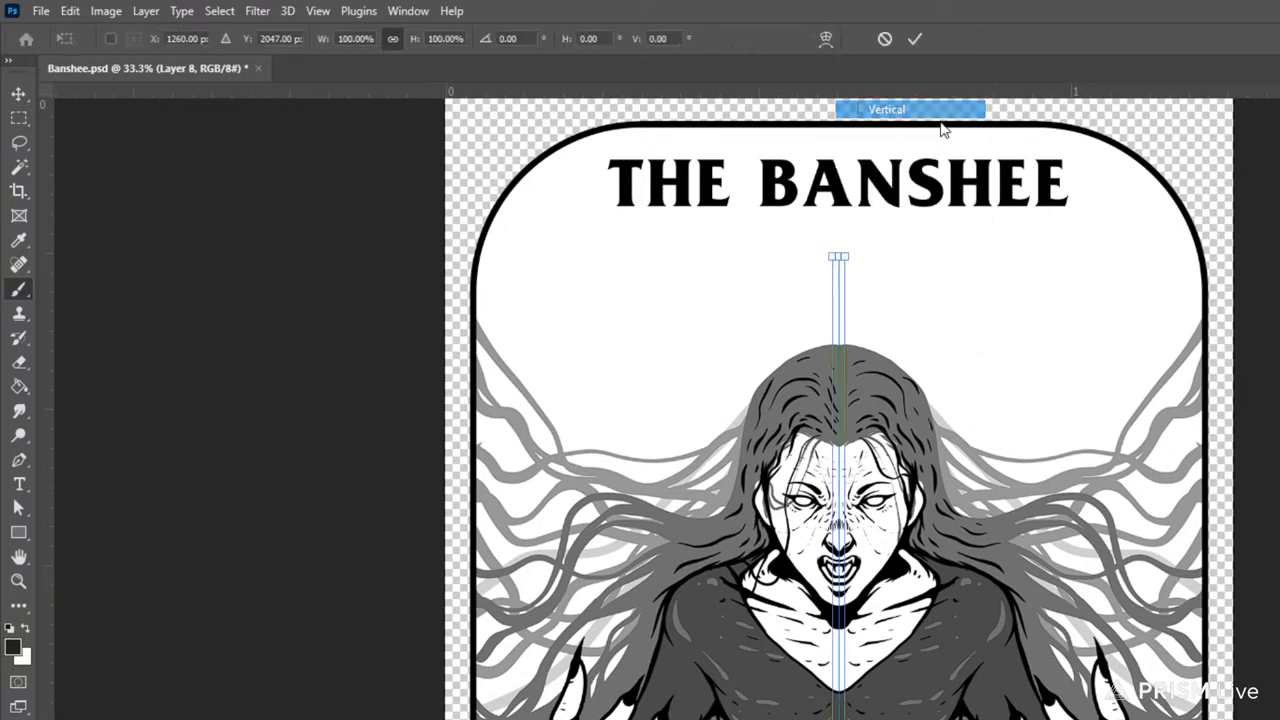
{"action": "key", "text": "Return"}
- Enlarge the brush to 45 px and paint a long, mirrored, wavy light grey hair strand from the head toward the card's upper corners
{"action": "key", "text": "bracketright"}
{"action": "key", "text": "bracketright"}
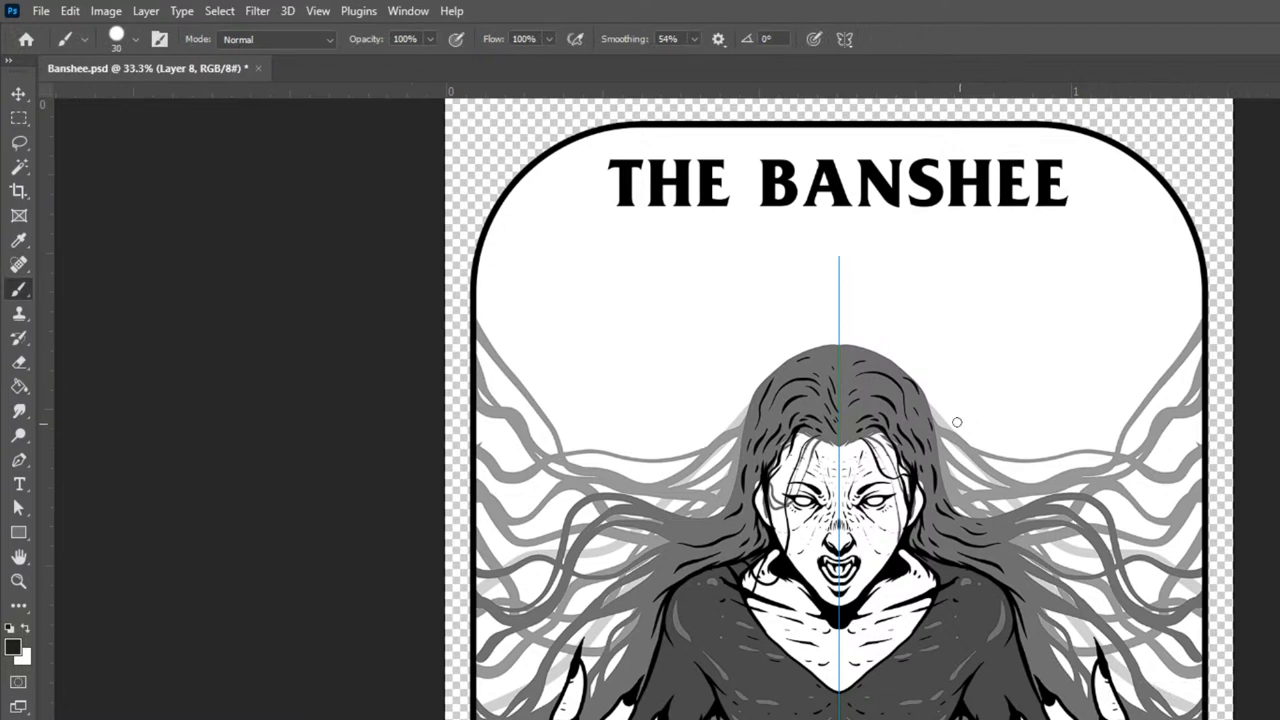
{"action": "key", "text": "bracketright"}
{"action": "key", "text": "bracketright"}
{"action": "key", "text": "bracketright"}
{"action": "mouse_move", "coordinate": [943, 410]}
{"action": "left_mouse_down"}
{"action": "mouse_move", "coordinate": [1008, 429]}
{"action": "mouse_move", "coordinate": [1029, 374]}
{"action": "mouse_move", "coordinate": [1095, 361]}
{"action": "mouse_move", "coordinate": [1165, 295]}
{"action": "mouse_move", "coordinate": [1153, 266]}
{"action": "mouse_move", "coordinate": [1184, 214]}
{"action": "left_mouse_up"}
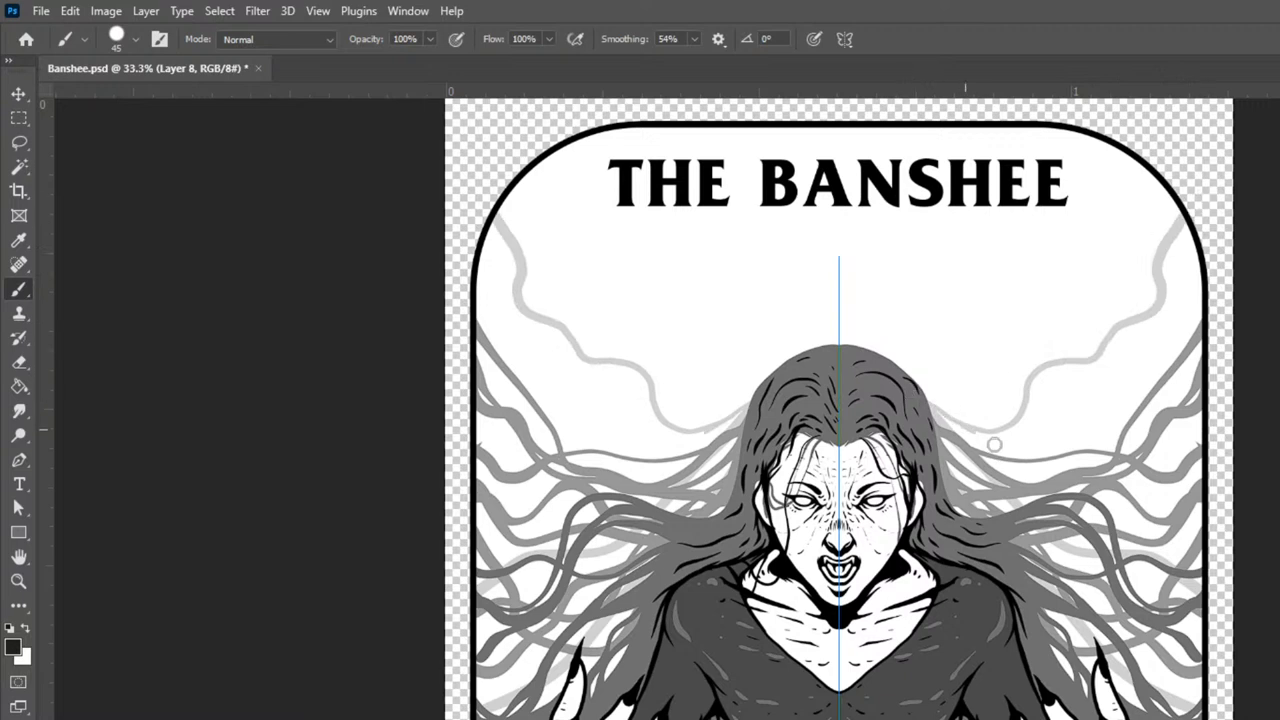
- Paint several more mirrored, wavy light grey hair strands sweeping from the head toward the card's sides and upper corners
{"action": "mouse_move", "coordinate": [1038, 474]}
{"action": "left_mouse_down"}
{"action": "mouse_move", "coordinate": [1156, 437]}
{"action": "mouse_move", "coordinate": [1205, 467]}
{"action": "left_mouse_up"}
{"action": "mouse_move", "coordinate": [980, 445]}
{"action": "left_mouse_down"}
{"action": "mouse_move", "coordinate": [1081, 459]}
{"action": "mouse_move", "coordinate": [1124, 512]}
{"action": "mouse_move", "coordinate": [1195, 497]}
{"action": "left_mouse_up"}
{"action": "mouse_move", "coordinate": [905, 388]}
{"action": "left_mouse_down"}
{"action": "mouse_move", "coordinate": [927, 417]}
{"action": "mouse_move", "coordinate": [1043, 443]}
{"action": "mouse_move", "coordinate": [1080, 422]}
{"action": "mouse_move", "coordinate": [1104, 436]}
{"action": "mouse_move", "coordinate": [1132, 385]}
{"action": "mouse_move", "coordinate": [1221, 385]}
{"action": "left_mouse_up"}
{"action": "mouse_move", "coordinate": [1034, 432]}
{"action": "left_mouse_down"}
{"action": "mouse_move", "coordinate": [1105, 401]}
{"action": "mouse_move", "coordinate": [1130, 363]}
{"action": "mouse_move", "coordinate": [1108, 340]}
{"action": "mouse_move", "coordinate": [1152, 259]}
{"action": "left_mouse_up"}
{"action": "left_click_drag", "start_coordinate": [1171, 207], "coordinate": [1155, 180]}
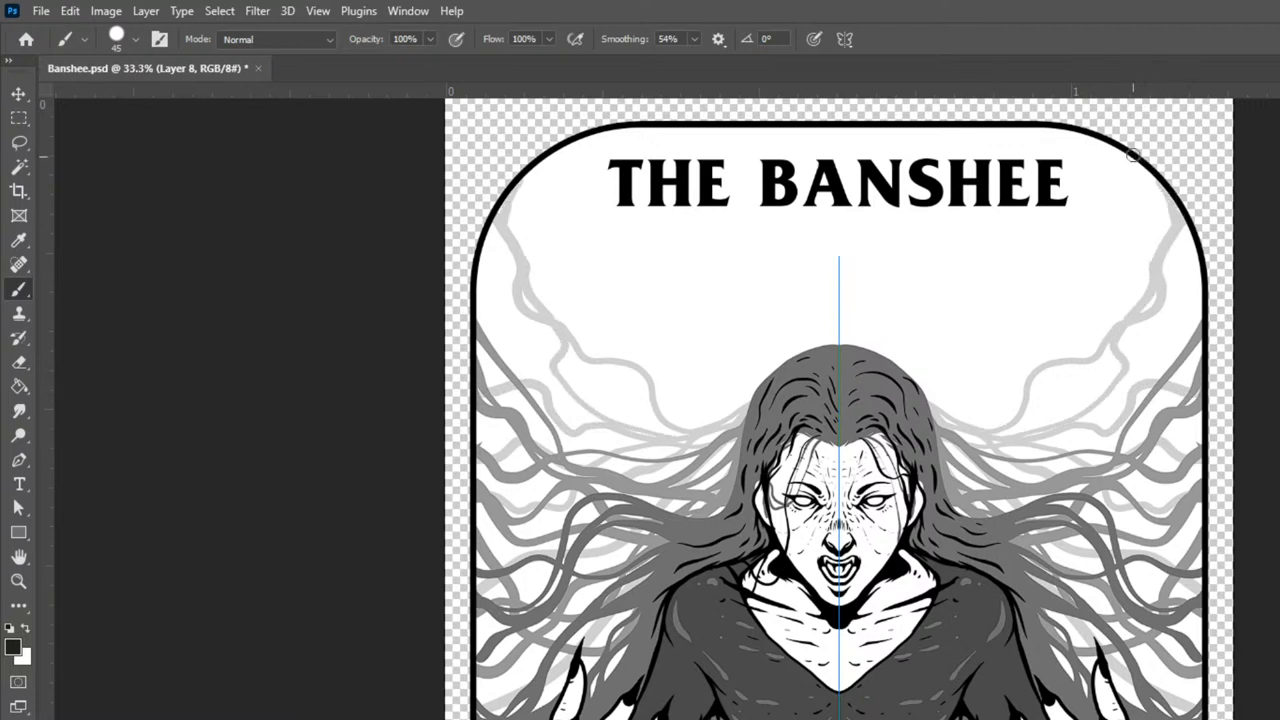
- Fill the gaps in the flowing hair with thinner mirrored light grey wisps reaching the card's rounded upper corners and above the crown
{"action": "left_click_drag", "start_coordinate": [1201, 254], "coordinate": [1152, 350]}
{"action": "left_click_drag", "start_coordinate": [539, 178], "coordinate": [544, 200]}
{"action": "mouse_move", "coordinate": [600, 333]}
{"action": "left_mouse_down"}
{"action": "mouse_move", "coordinate": [648, 412]}
{"action": "mouse_move", "coordinate": [736, 421]}
{"action": "left_mouse_up"}
{"action": "mouse_move", "coordinate": [773, 375]}
{"action": "left_mouse_down"}
{"action": "mouse_move", "coordinate": [726, 400]}
{"action": "mouse_move", "coordinate": [695, 391]}
{"action": "left_mouse_up"}
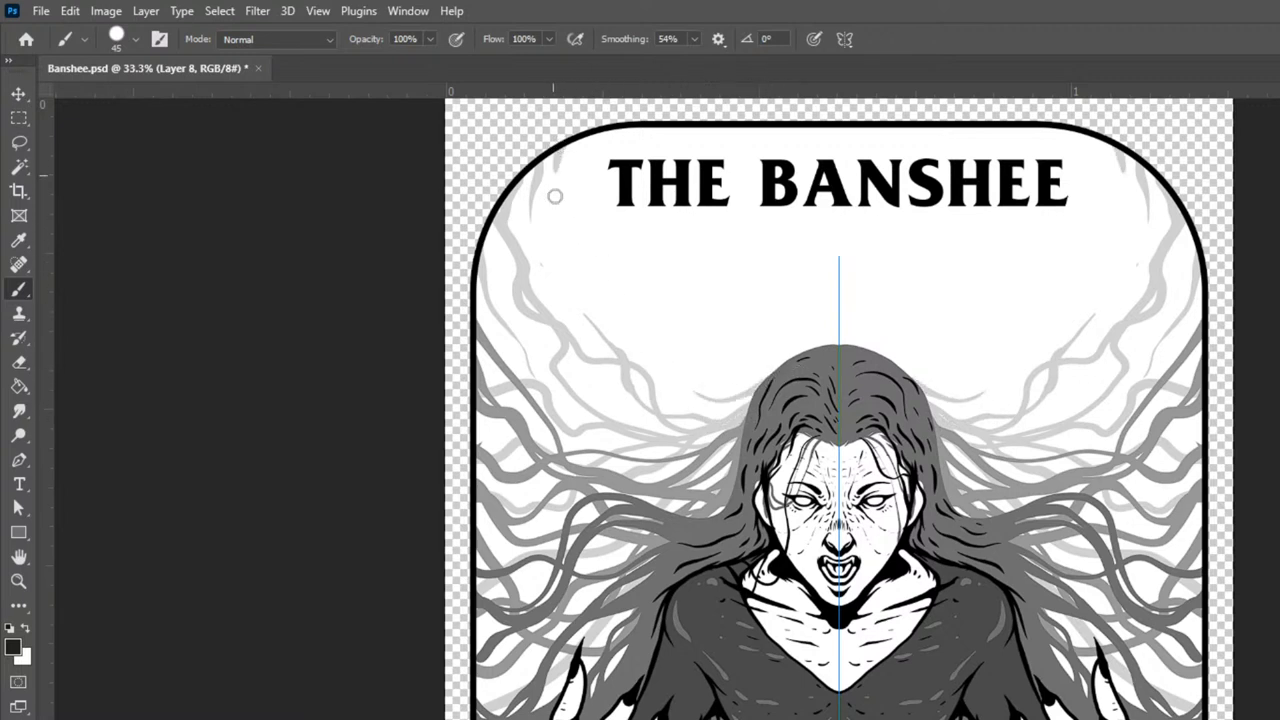
{"action": "mouse_move", "coordinate": [574, 262]}
{"action": "left_mouse_down"}
{"action": "mouse_move", "coordinate": [606, 303]}
{"action": "mouse_move", "coordinate": [647, 324]}
{"action": "mouse_move", "coordinate": [672, 380]}
{"action": "left_mouse_up"}
{"action": "mouse_move", "coordinate": [555, 248]}
{"action": "left_mouse_down"}
{"action": "mouse_move", "coordinate": [625, 421]}
{"action": "mouse_move", "coordinate": [677, 441]}
{"action": "mouse_move", "coordinate": [650, 436]}
{"action": "mouse_move", "coordinate": [582, 355]}
{"action": "left_mouse_up"}
{"action": "left_click_drag", "start_coordinate": [487, 230], "coordinate": [497, 262]}
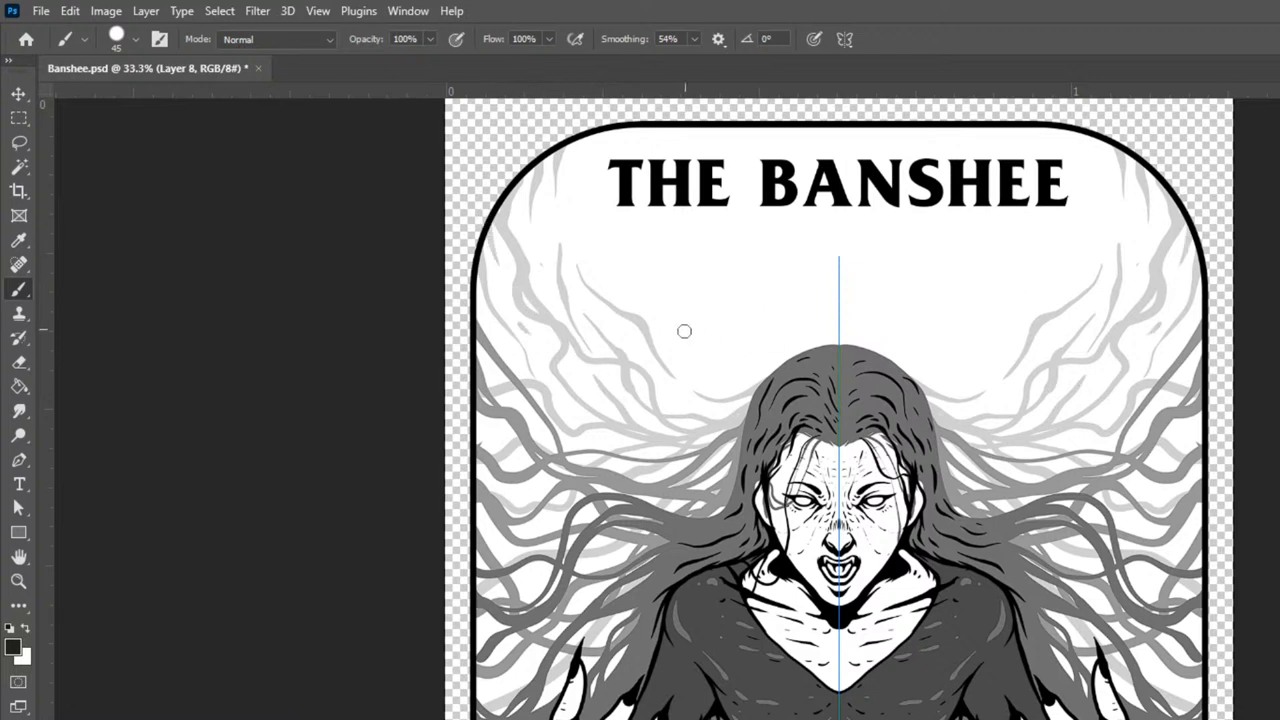
- Make Layer 11 active, checking its visibility on the dress, and choose the Delta 9 Halftone Hexa brush
{"action": "key", "text": "ctrl+minus"}
{"action": "key", "text": "ctrl+minus"}
{"action": "key", "text": "ctrl+minus"}
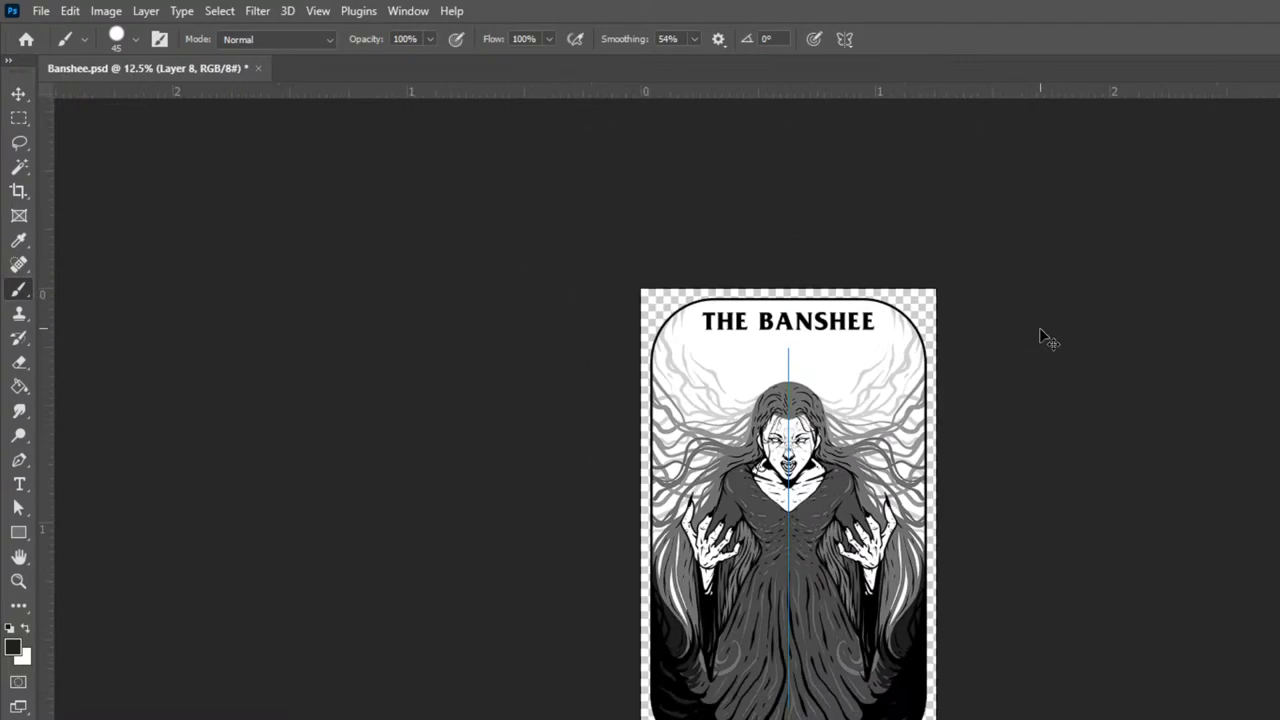
{"action": "key", "text": "ctrl+plus"}
{"action": "key", "text": "ctrl+plus"}
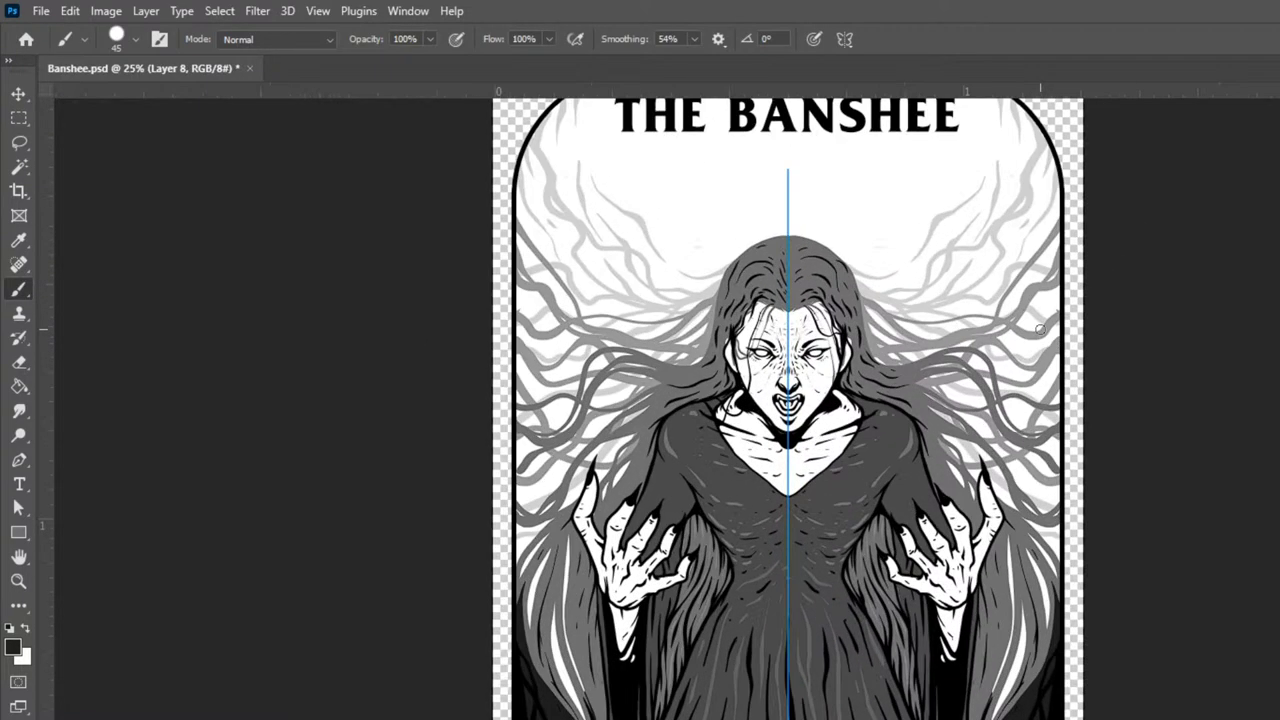
{"action": "key", "text": "ctrl+shift+alt+n"}
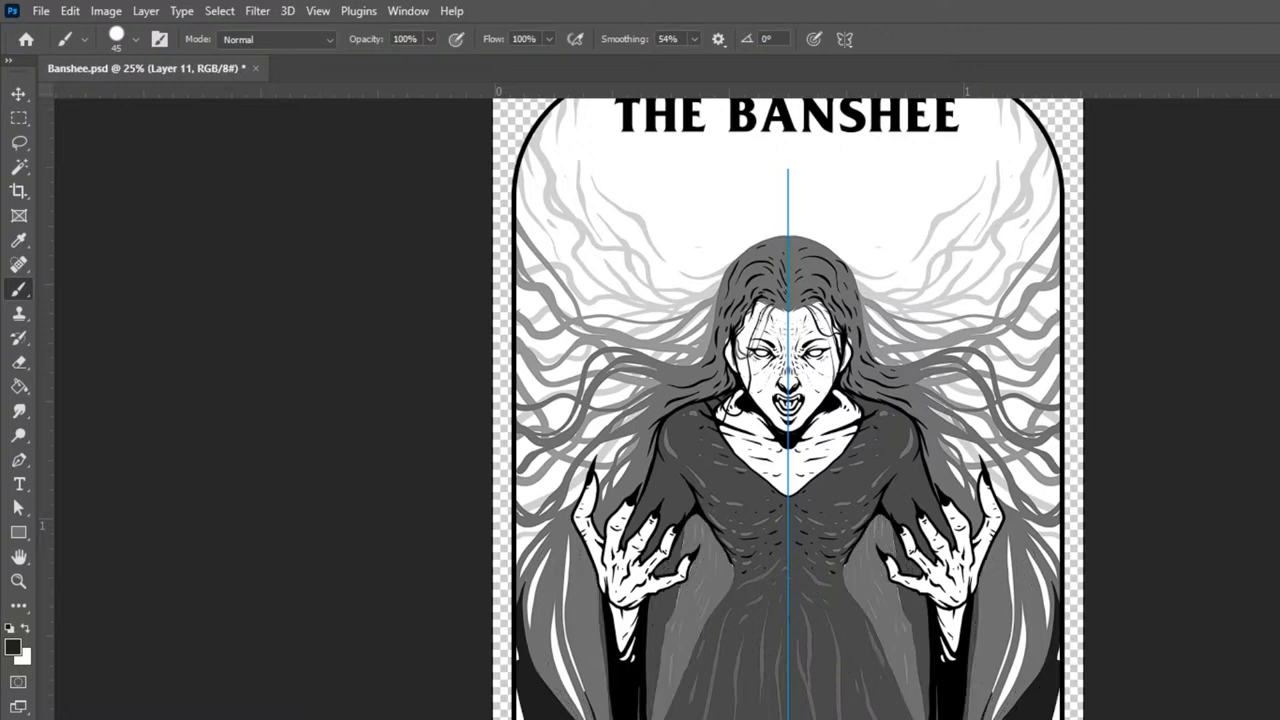
{"action": "left_click_drag", "start_coordinate": [1238, 640], "coordinate": [1273, 417]}
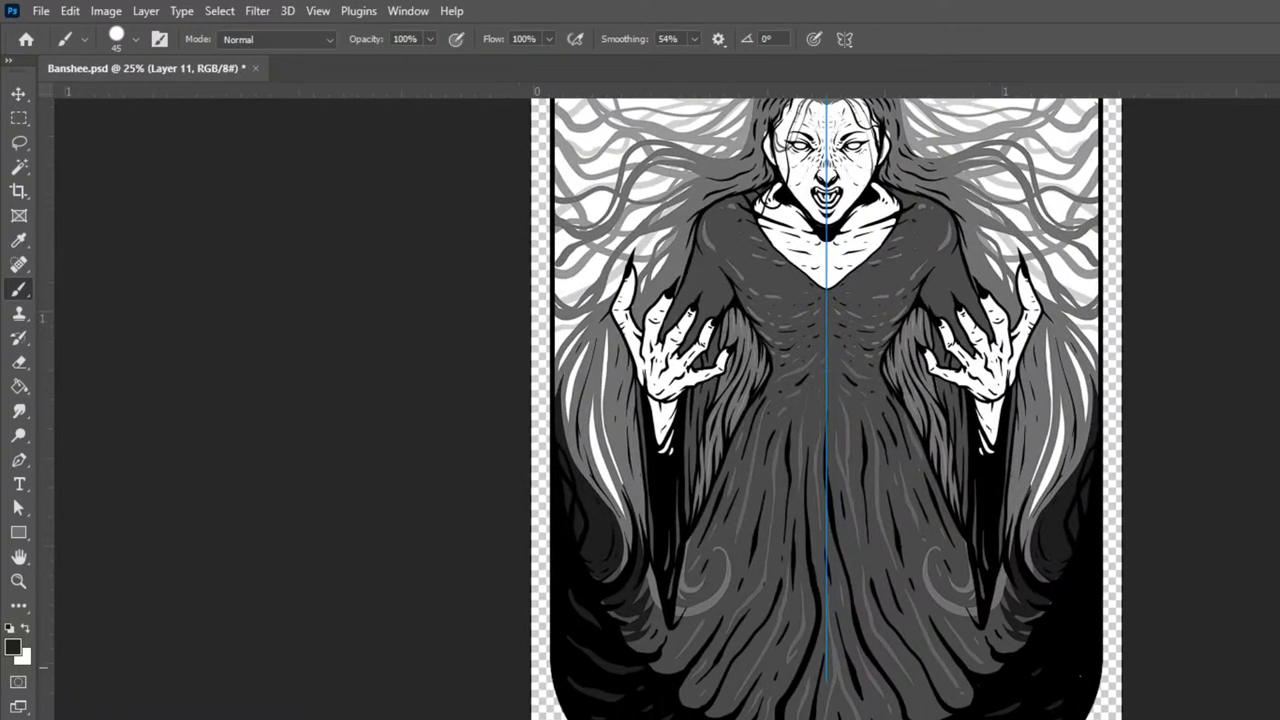
{"action": "left_click", "coordinate": [133, 41]}
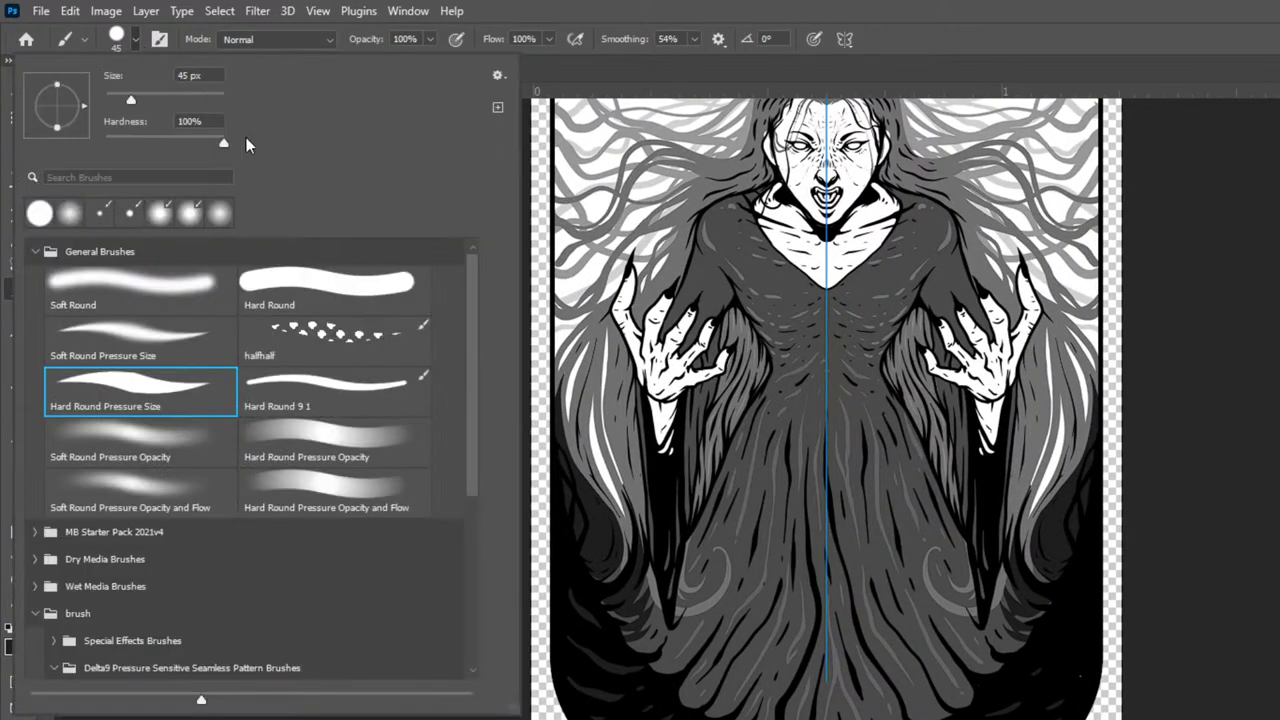
{"action": "left_click_drag", "start_coordinate": [471, 461], "coordinate": [473, 620]}
{"action": "left_click", "coordinate": [190, 452]}
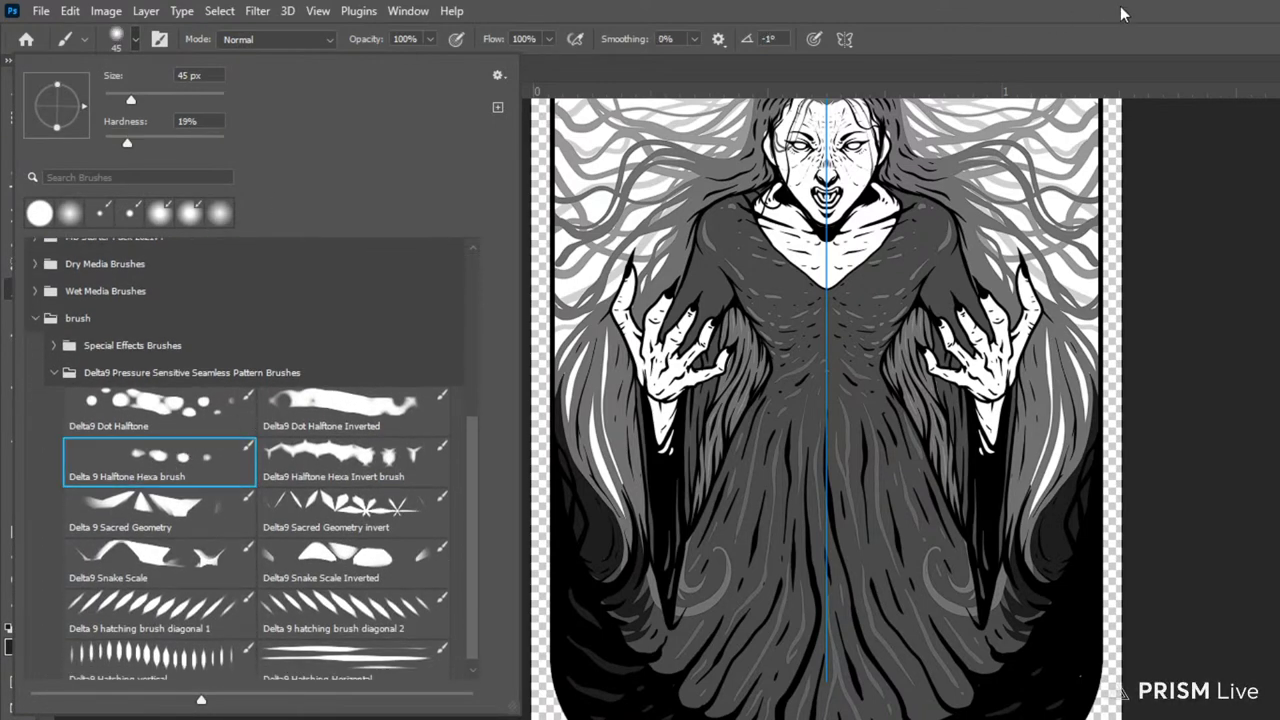
{"action": "left_click", "coordinate": [1123, 60]}
- Enlarge the brush up to 250 px and paint mirrored hexagonal halftone texture around the dress hem on Layer 12
{"action": "key", "text": "bracketright"}
{"action": "key", "text": "bracketright"}
{"action": "key", "text": "bracketright"}
{"action": "key", "text": "bracketright"}
{"action": "key", "text": "bracketright"}
{"action": "key", "text": "bracketright"}
{"action": "key", "text": "bracketright"}
{"action": "key", "text": "bracketright"}
{"action": "key", "text": "bracketright"}
{"action": "key", "text": "bracketright"}
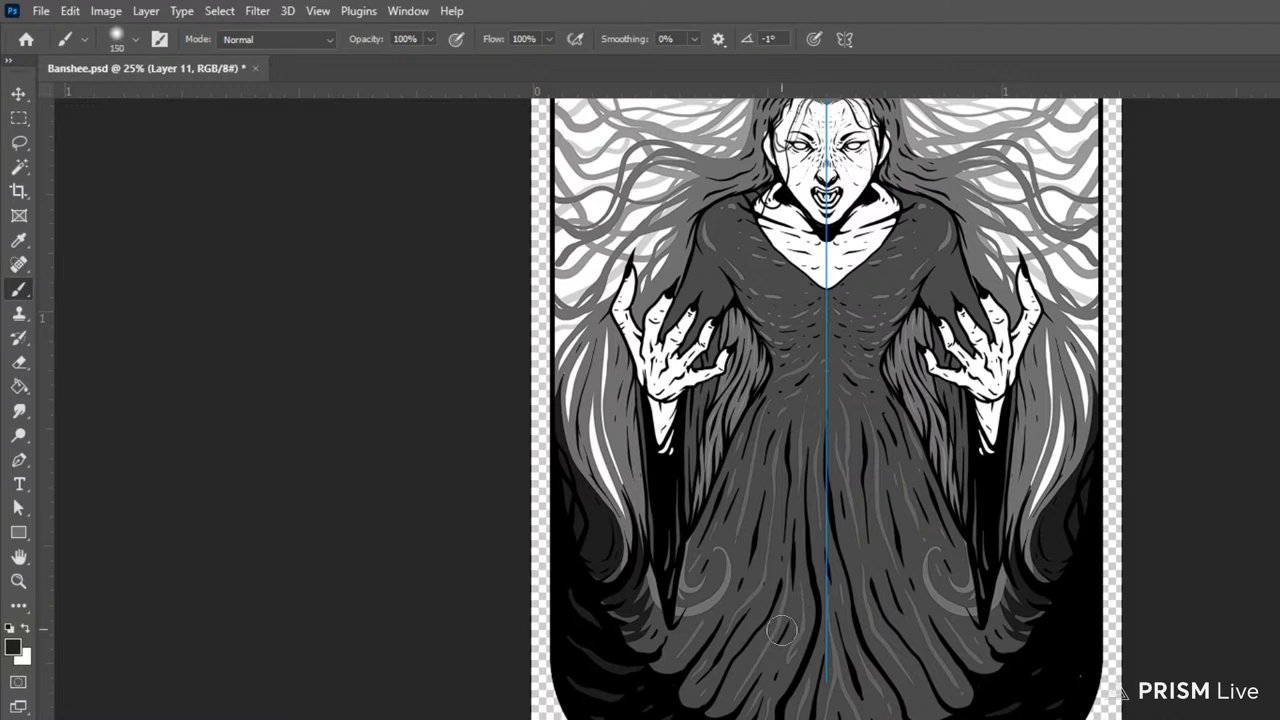
{"action": "mouse_move", "coordinate": [655, 676]}
{"action": "left_mouse_down"}
{"action": "mouse_move", "coordinate": [605, 626]}
{"action": "mouse_move", "coordinate": [677, 696]}
{"action": "mouse_move", "coordinate": [742, 718]}
{"action": "mouse_move", "coordinate": [665, 684]}
{"action": "mouse_move", "coordinate": [646, 659]}
{"action": "mouse_move", "coordinate": [770, 710]}
{"action": "left_mouse_up"}
{"action": "mouse_move", "coordinate": [640, 677]}
{"action": "left_mouse_down"}
{"action": "mouse_move", "coordinate": [637, 662]}
{"action": "mouse_move", "coordinate": [712, 716]}
{"action": "left_mouse_up"}
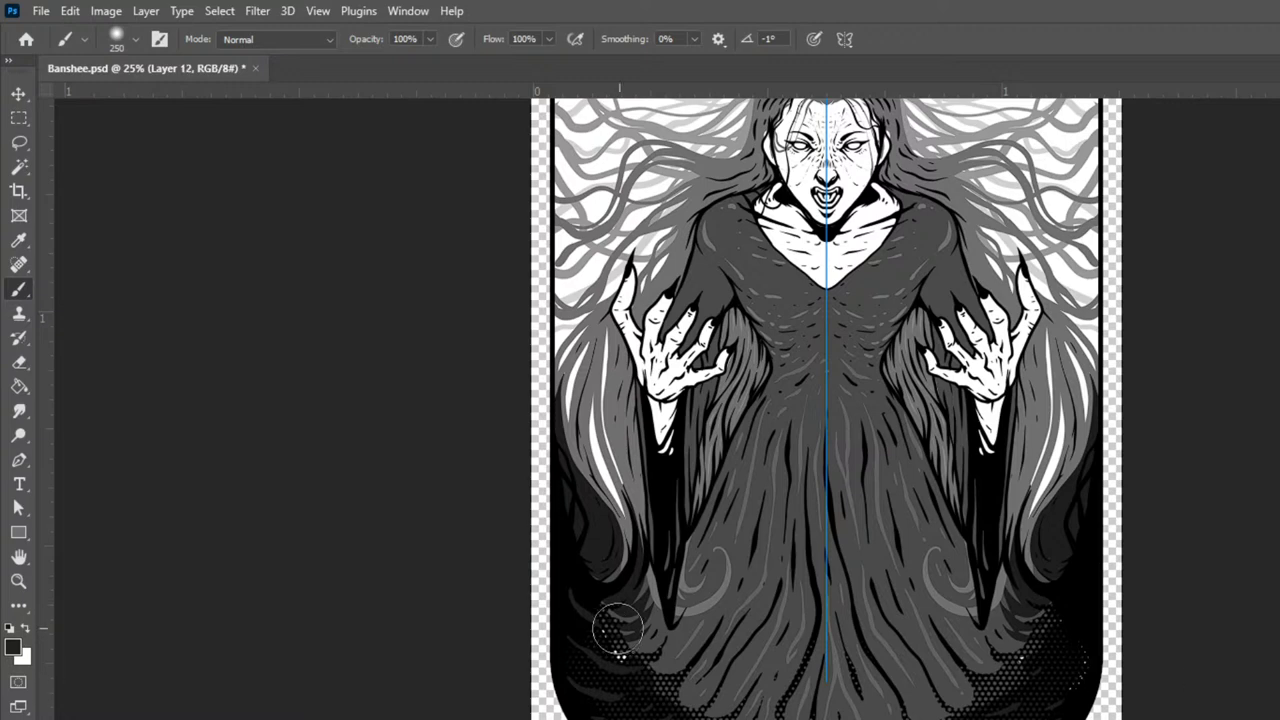
- Switch the brush to Hard Round Pressure Size
{"action": "left_click", "coordinate": [126, 37]}
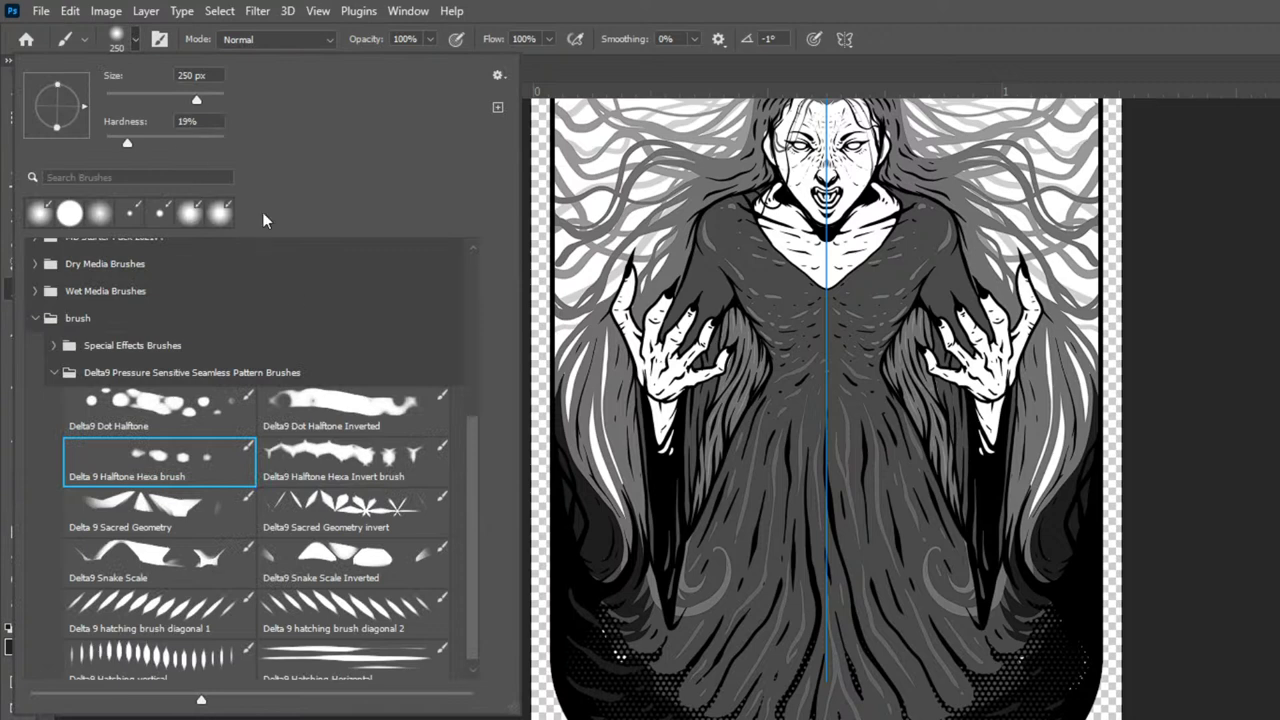
{"action": "scroll", "coordinate": [475, 347], "scroll_direction": "up", "scroll_amount": 6}
{"action": "left_click", "coordinate": [318, 384]}
{"action": "left_click", "coordinate": [172, 377]}
{"action": "left_click", "coordinate": [530, 160]}
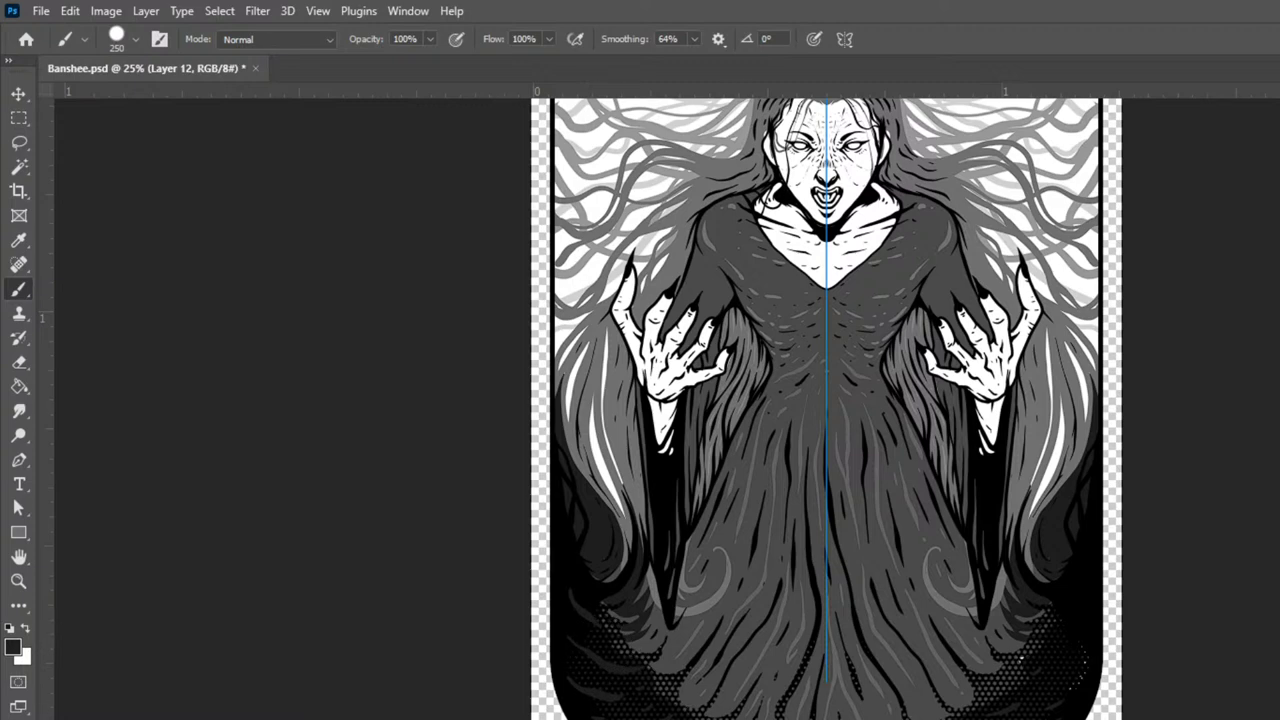
- Check the dress fill by hiding and restoring Layer 10, and make Layer 14 active
{"action": "key", "text": "ctrl+plus"}
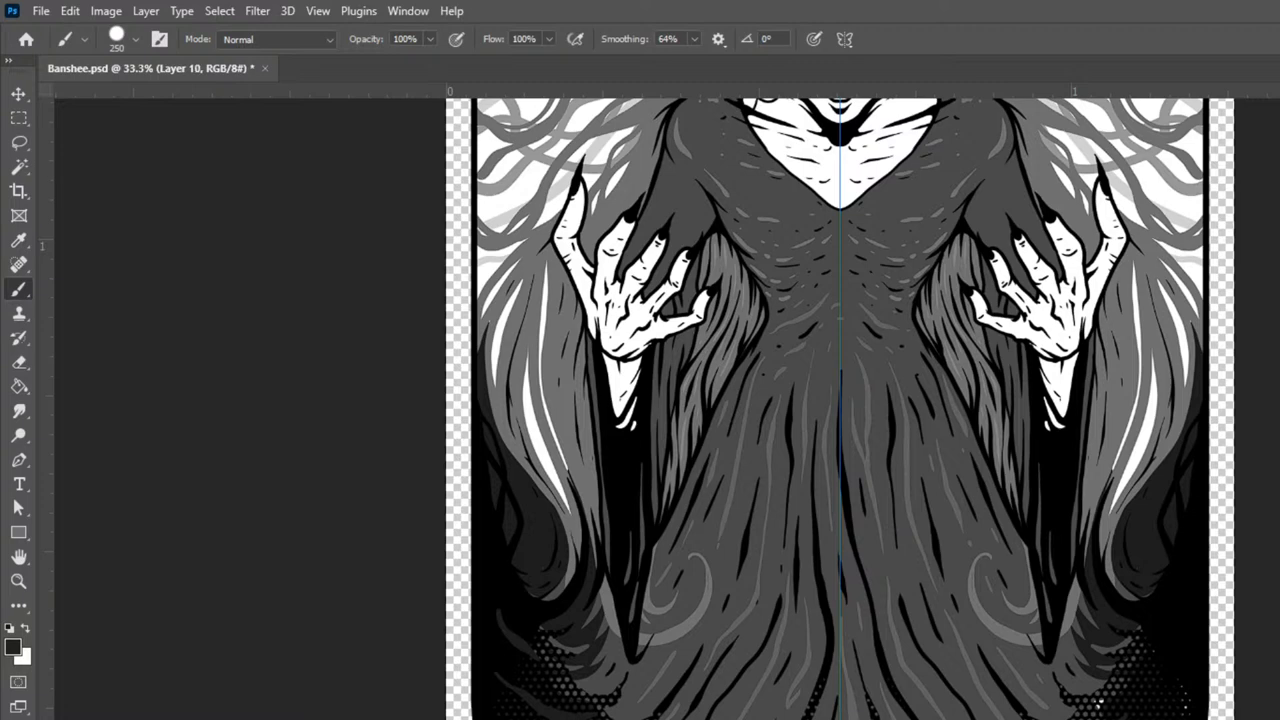
{"action": "key", "text": "ctrl+comma"}
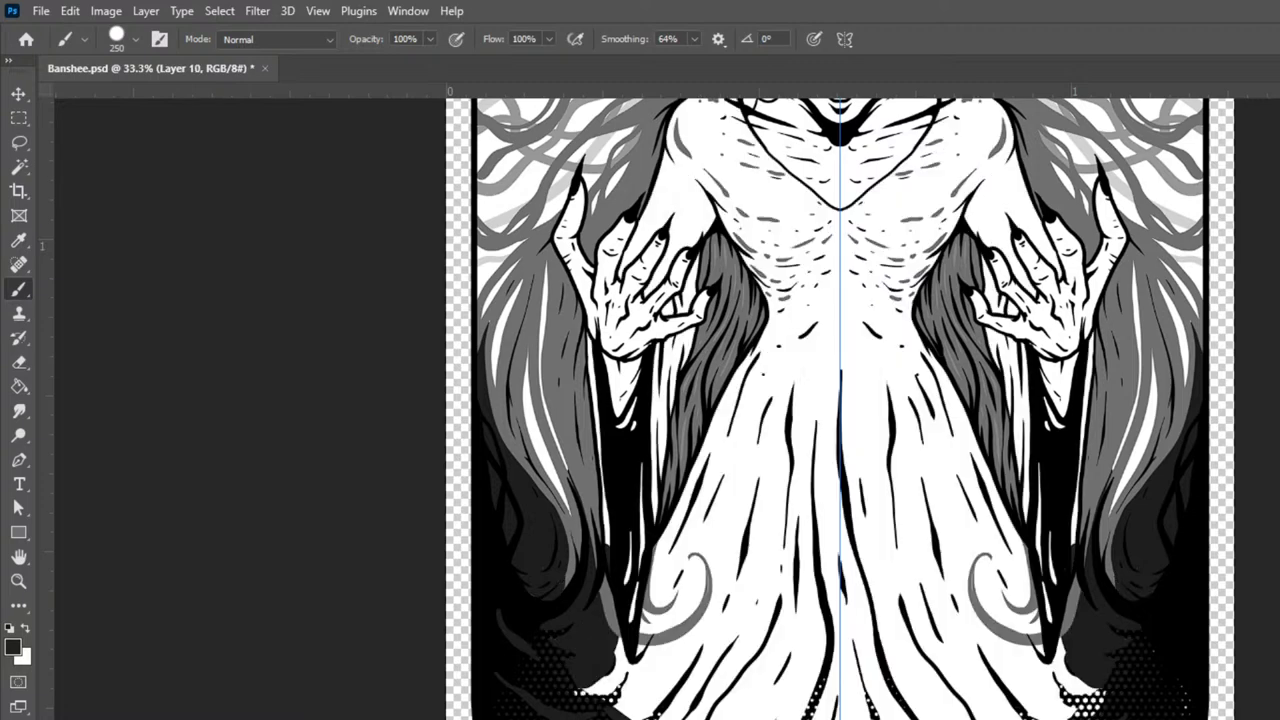
{"action": "key", "text": "ctrl+z"}
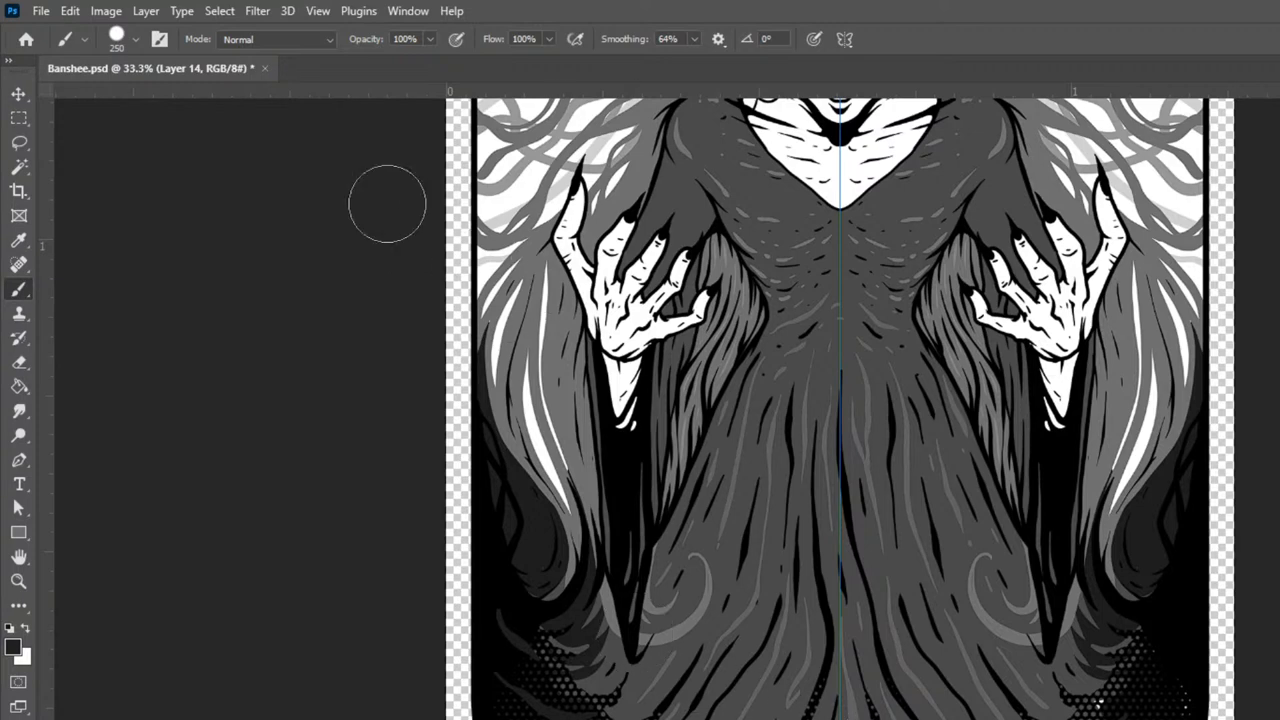
- Choose the Delta9 Dot Halftone brush and paint mirrored dot shading along the outer hem with sizes down to 125 px
{"action": "left_click", "coordinate": [136, 39]}
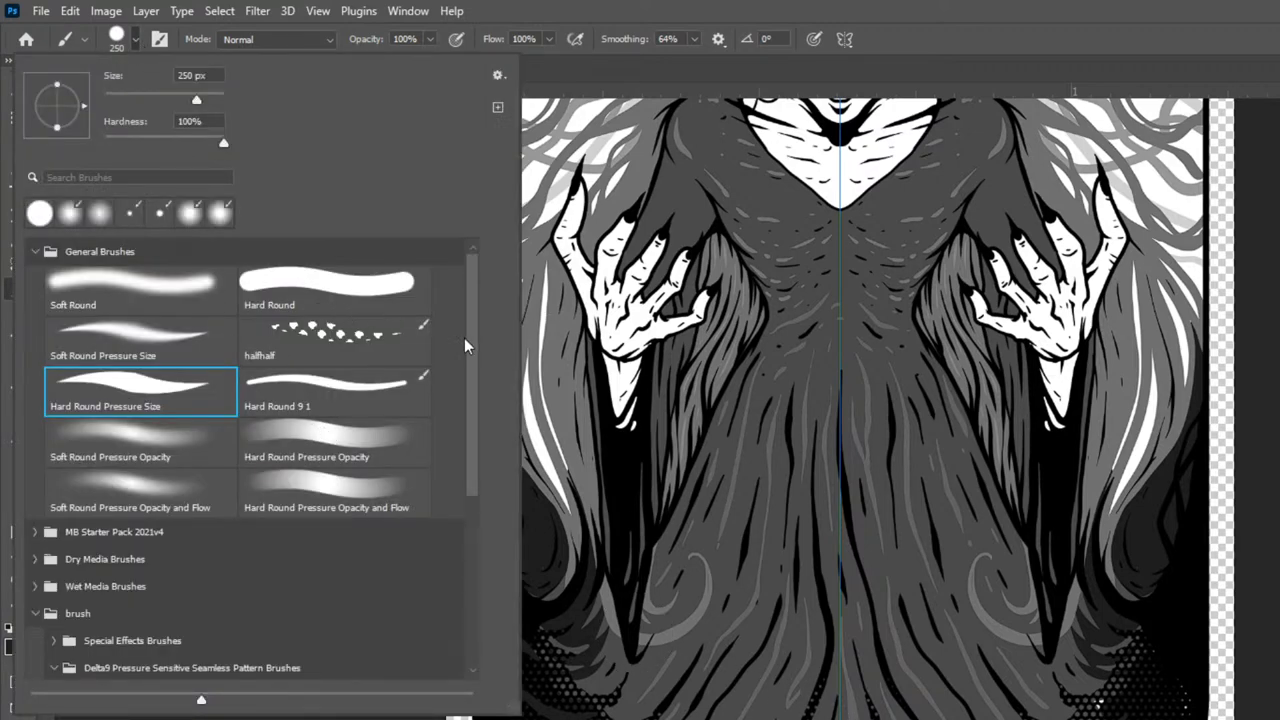
{"action": "left_click_drag", "start_coordinate": [472, 360], "coordinate": [478, 515]}
{"action": "left_click", "coordinate": [158, 420]}
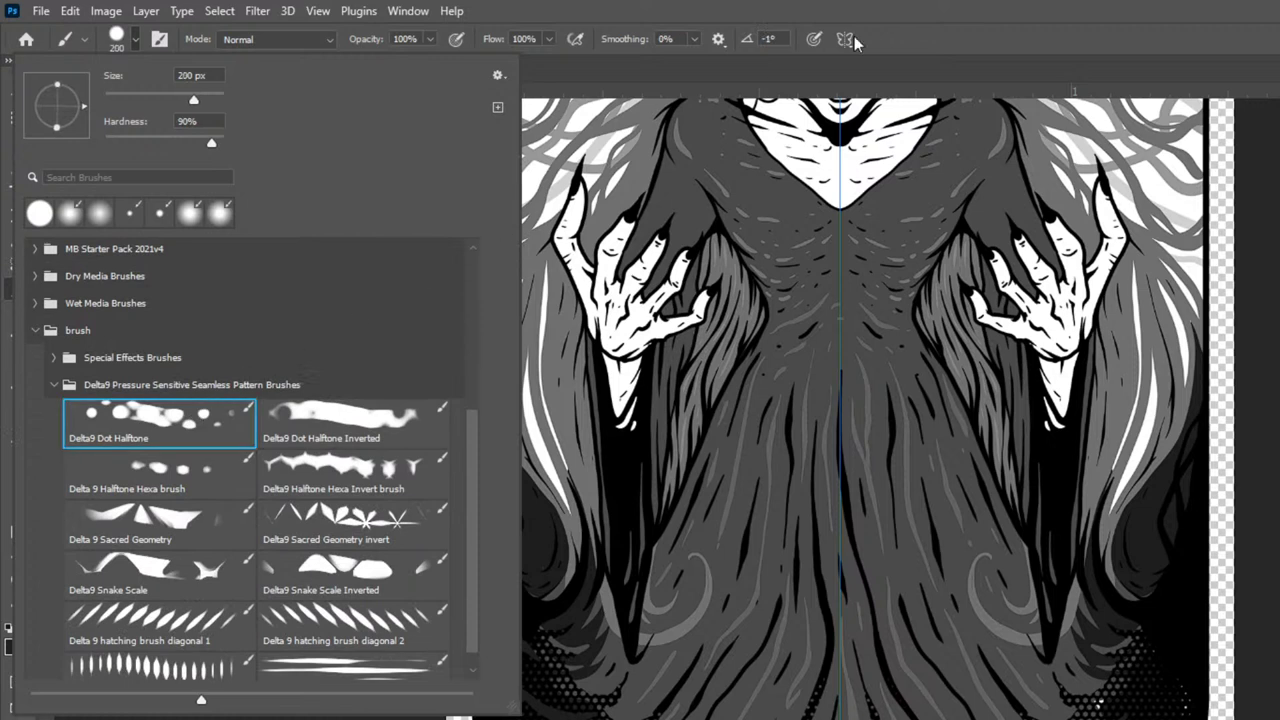
{"action": "left_click", "coordinate": [977, 88]}
{"action": "mouse_move", "coordinate": [556, 628]}
{"action": "left_mouse_down"}
{"action": "mouse_move", "coordinate": [628, 716]}
{"action": "mouse_move", "coordinate": [640, 700]}
{"action": "left_mouse_up"}
{"action": "key", "text": "bracketleft"}
{"action": "key", "text": "bracketleft"}
{"action": "key", "text": "bracketleft"}
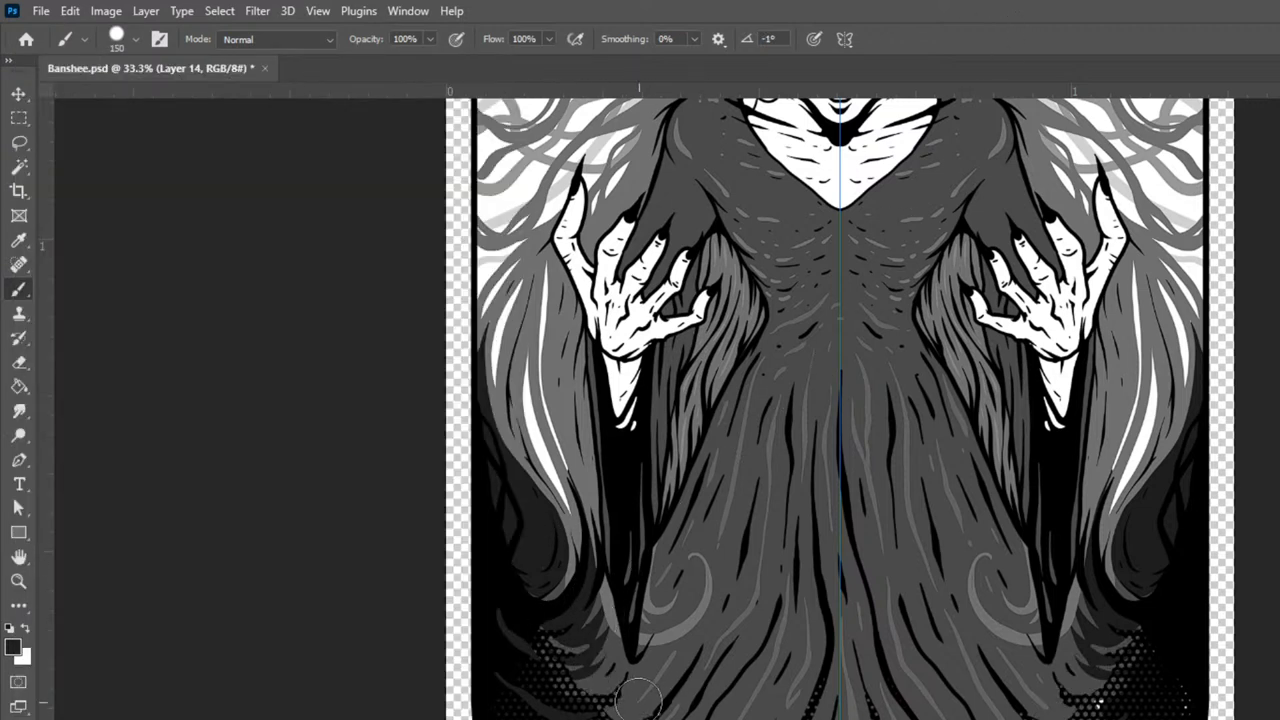
{"action": "mouse_move", "coordinate": [630, 705]}
{"action": "left_mouse_down"}
{"action": "mouse_move", "coordinate": [576, 640]}
{"action": "mouse_move", "coordinate": [580, 668]}
{"action": "mouse_move", "coordinate": [615, 699]}
{"action": "mouse_move", "coordinate": [593, 641]}
{"action": "mouse_move", "coordinate": [660, 712]}
{"action": "mouse_move", "coordinate": [616, 656]}
{"action": "mouse_move", "coordinate": [676, 710]}
{"action": "left_mouse_up"}
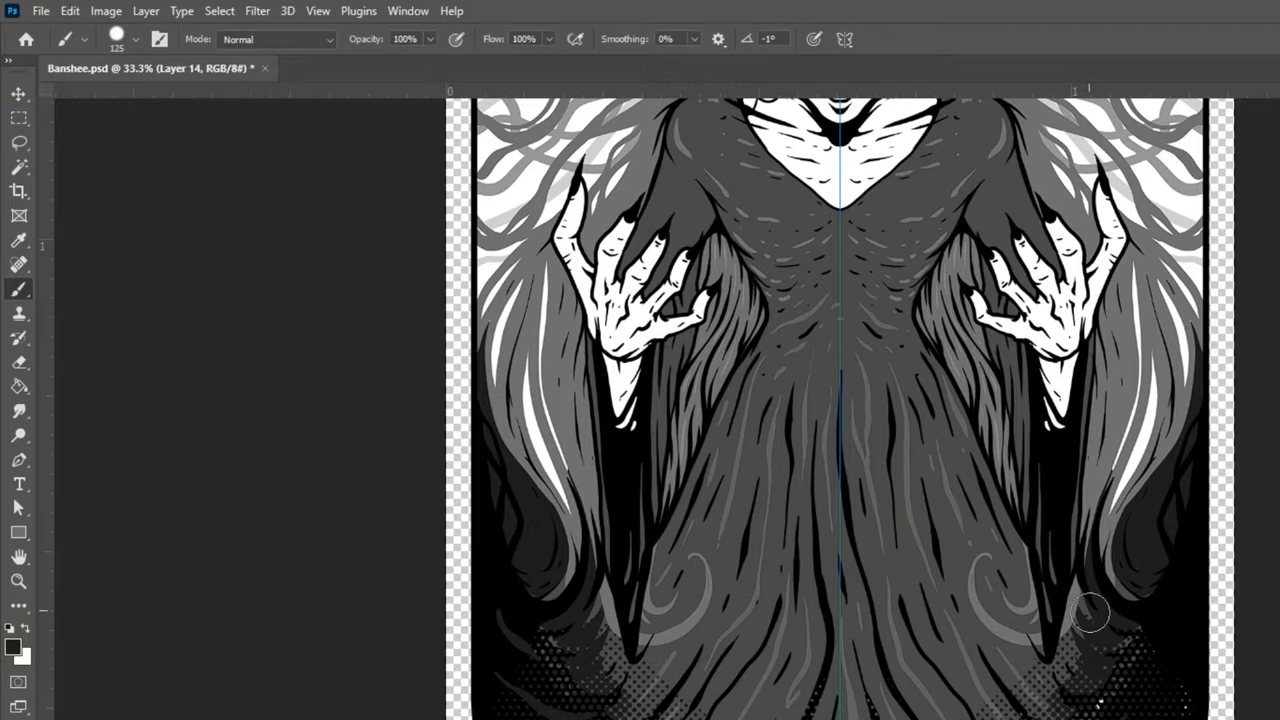
- Enlarge the dot halftone brush to 250 px and shade both sides of the skirt from the hem up beside the sleeves
{"action": "key", "text": "bracketright"}
{"action": "key", "text": "bracketright"}
{"action": "key", "text": "bracketright"}
{"action": "key", "text": "bracketright"}
{"action": "mouse_move", "coordinate": [645, 568]}
{"action": "left_mouse_down"}
{"action": "mouse_move", "coordinate": [615, 590]}
{"action": "mouse_move", "coordinate": [745, 705]}
{"action": "mouse_move", "coordinate": [676, 577]}
{"action": "mouse_move", "coordinate": [652, 565]}
{"action": "mouse_move", "coordinate": [644, 652]}
{"action": "mouse_move", "coordinate": [665, 660]}
{"action": "mouse_move", "coordinate": [652, 642]}
{"action": "left_mouse_up"}
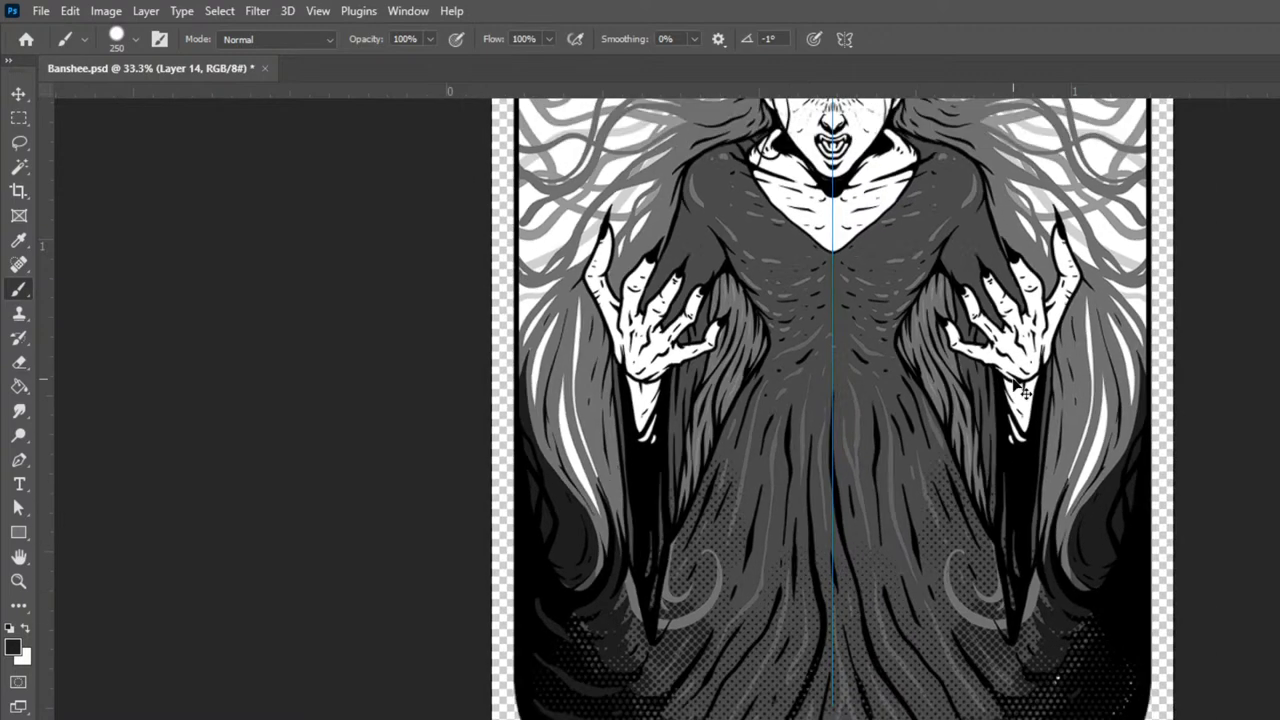
- Examine the whole card and the upper figure at several magnifications to judge the hair and halftone shading
{"action": "key", "text": "ctrl+minus"}
{"action": "key", "text": "ctrl+minus"}
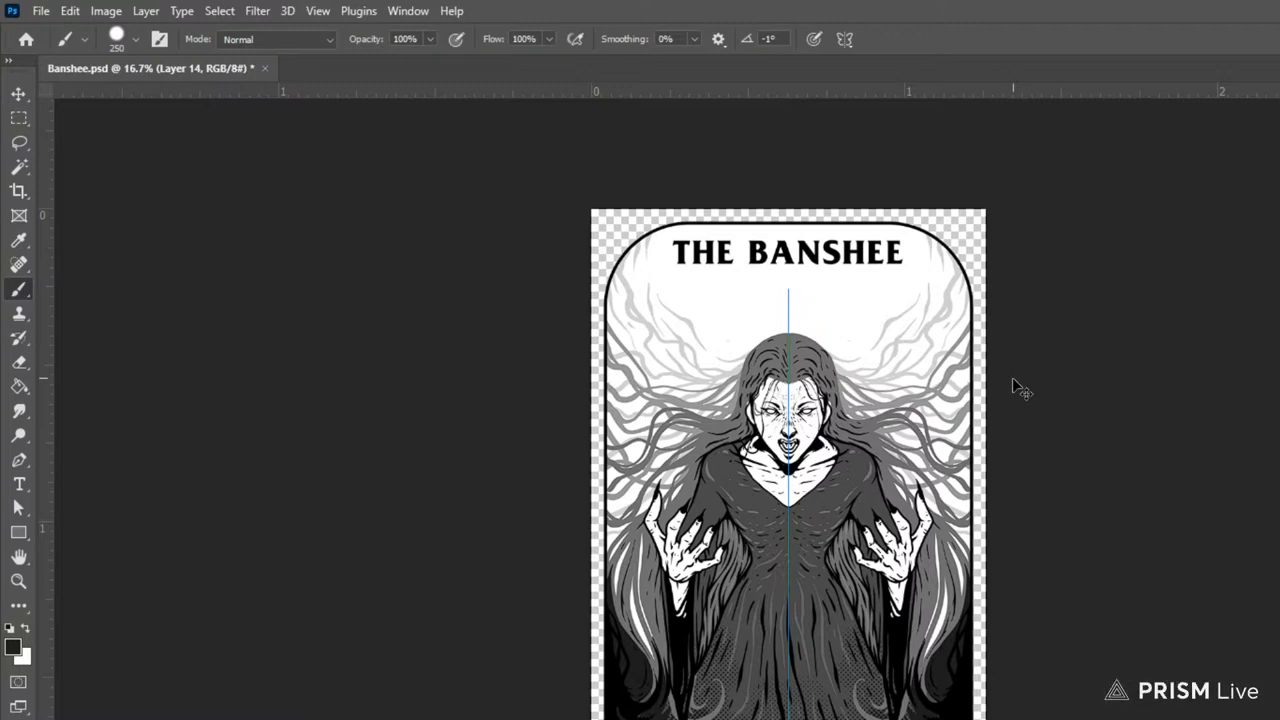
{"action": "key", "text": "ctrl+plus"}
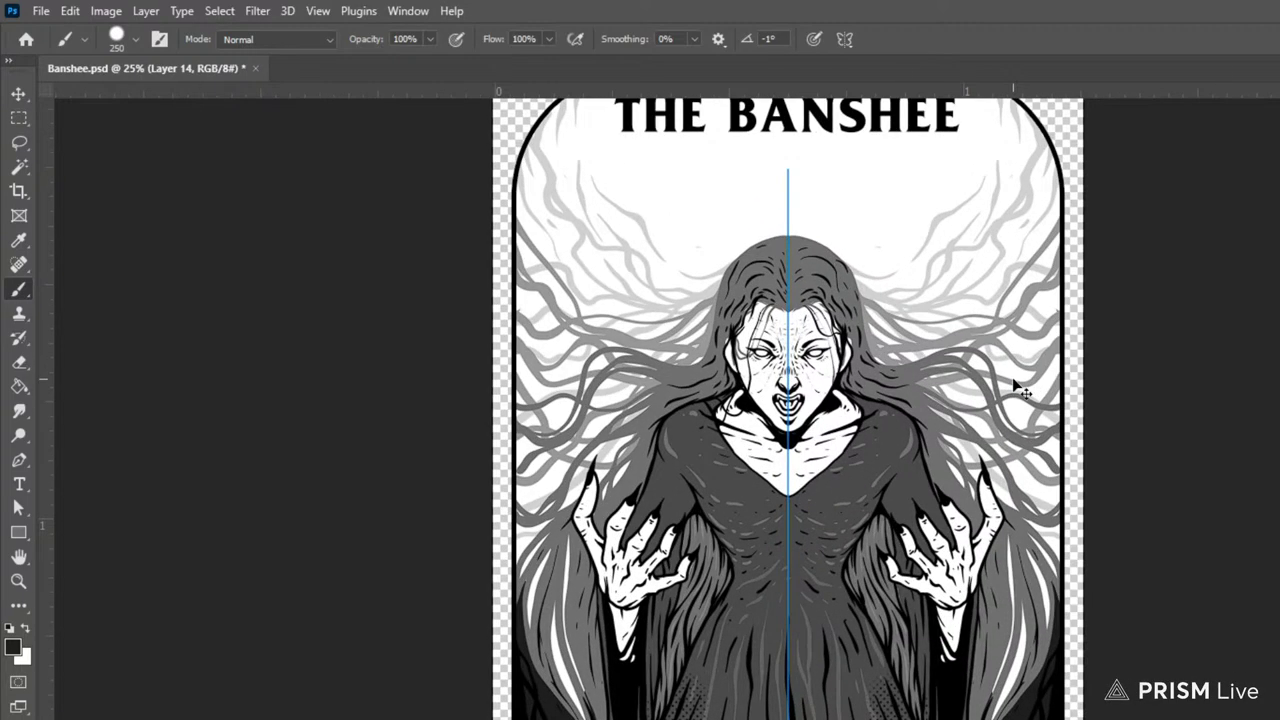
{"action": "key", "text": "ctrl+plus"}
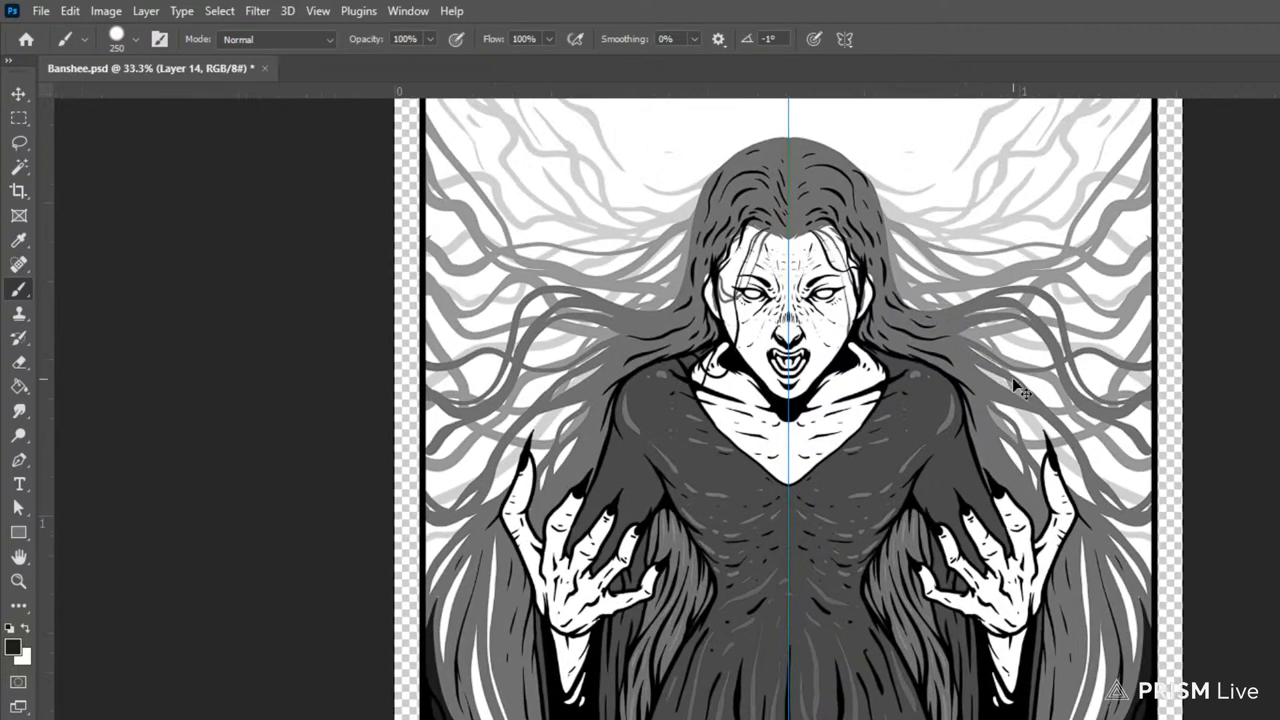
{"action": "key", "text": "ctrl+minus"}
{"action": "key", "text": "ctrl+minus"}
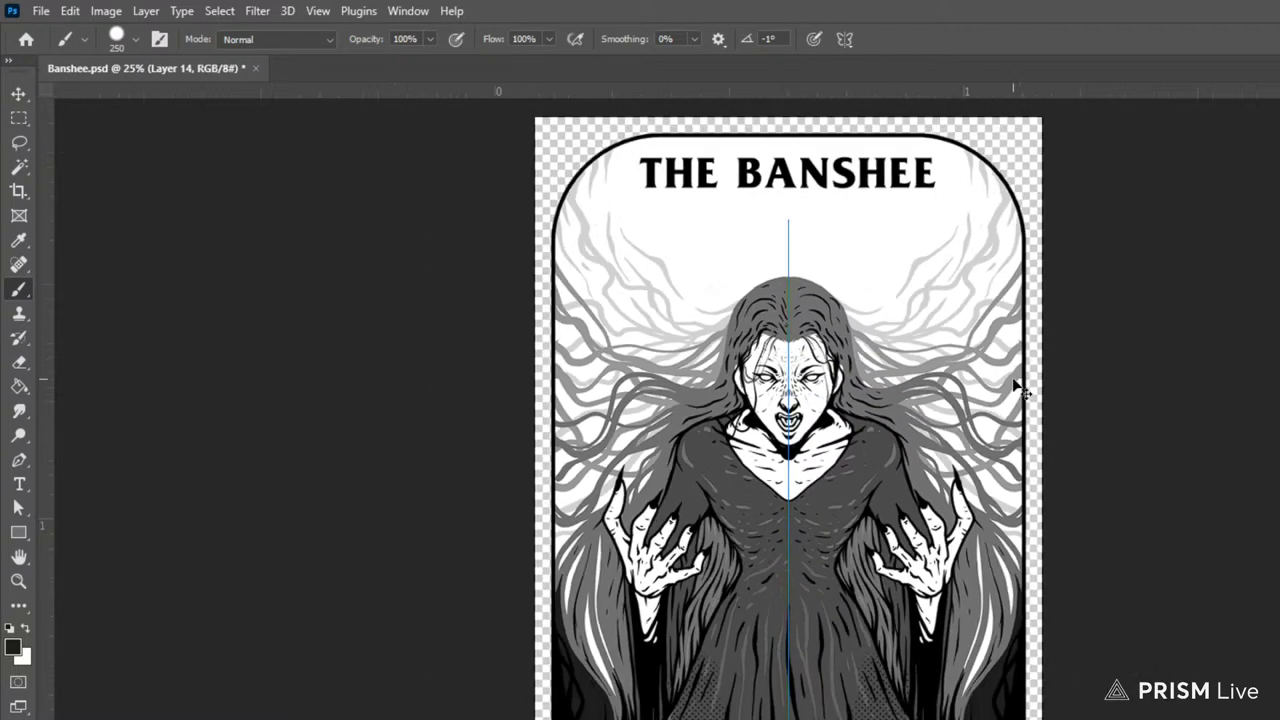
{"action": "key", "text": "ctrl+plus"}
{"action": "key", "text": "ctrl+plus"}
{"action": "key", "text": "ctrl+plus"}
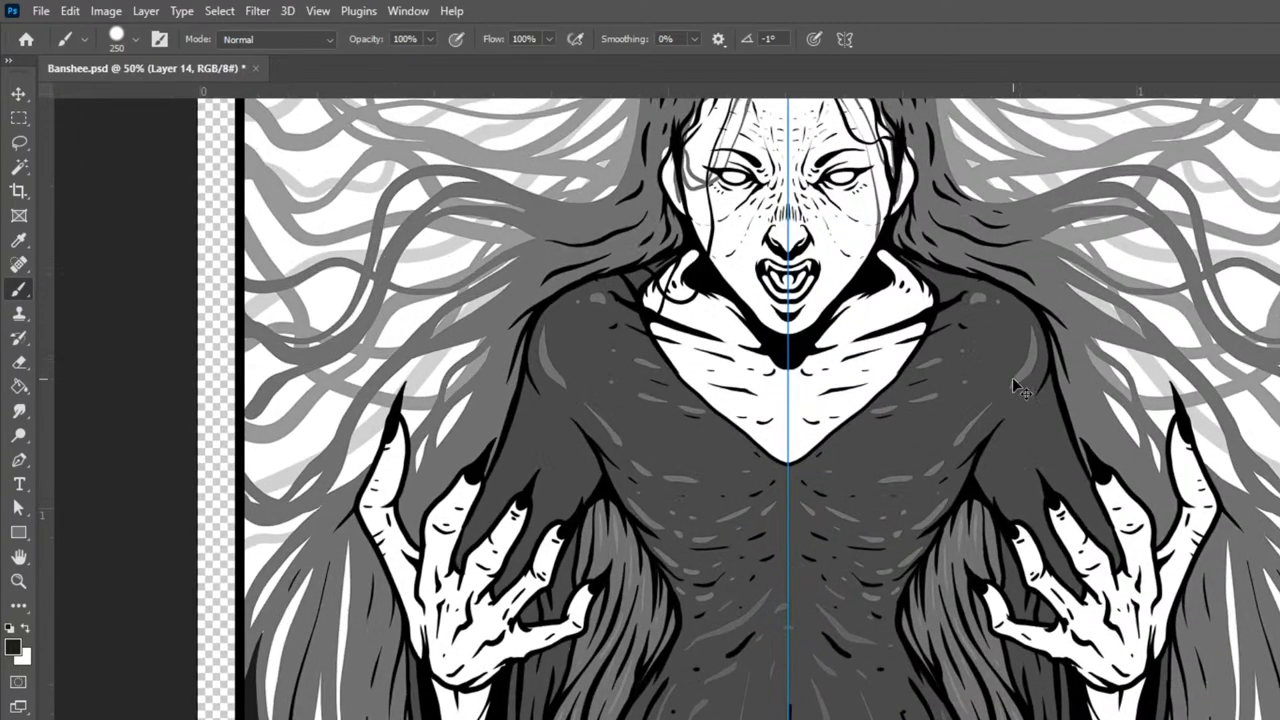
{"action": "key", "text": "ctrl+minus"}
{"action": "key", "text": "ctrl+minus"}
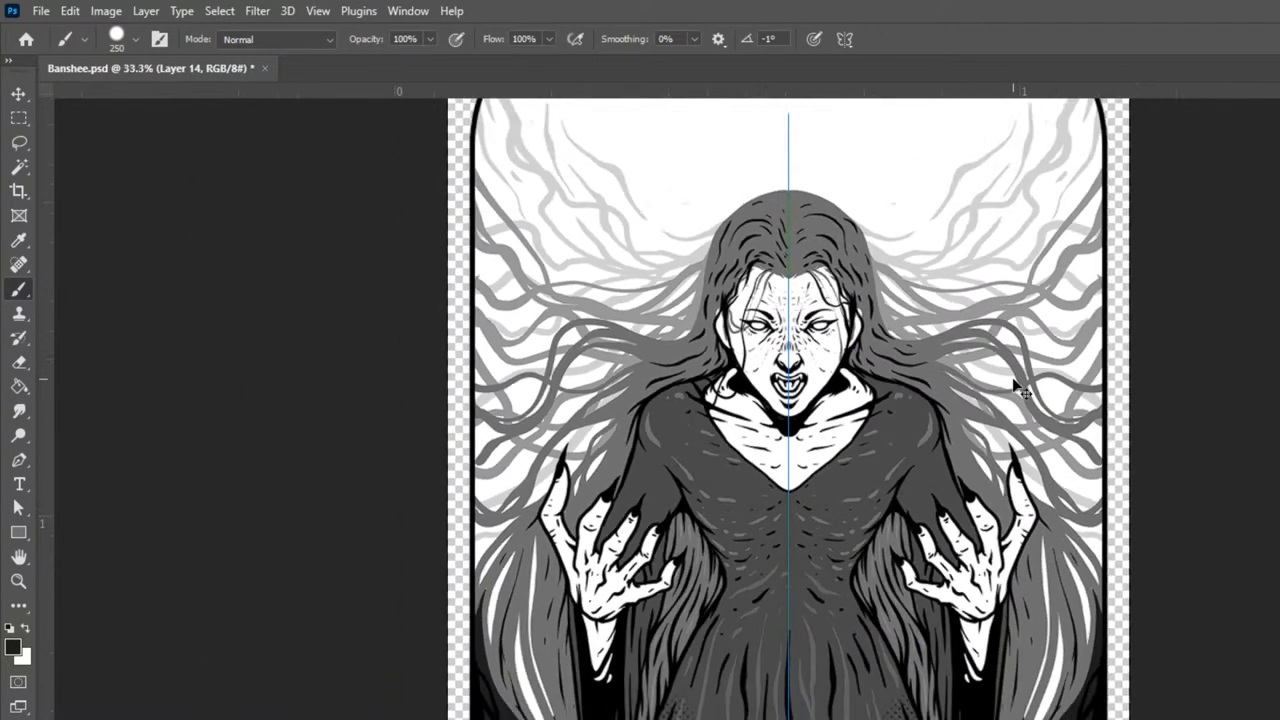
{"action": "key", "text": "ctrl+minus"}
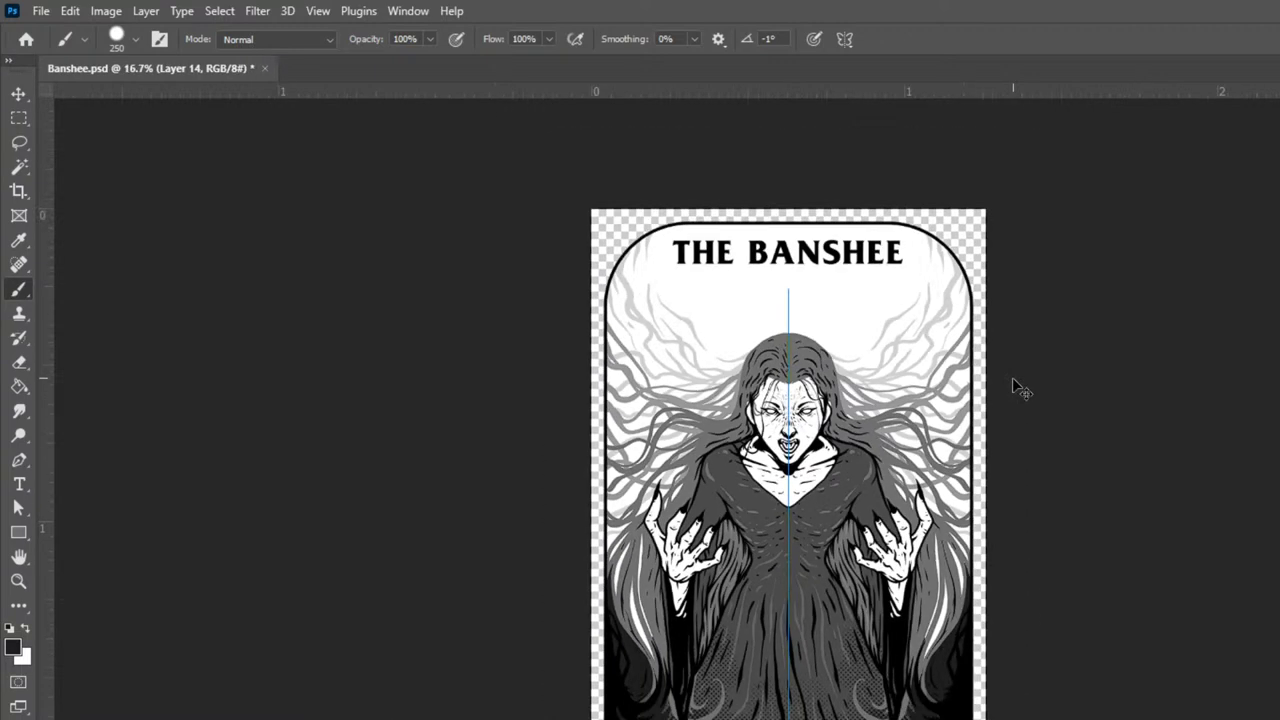
{"action": "key", "text": "ctrl+plus"}
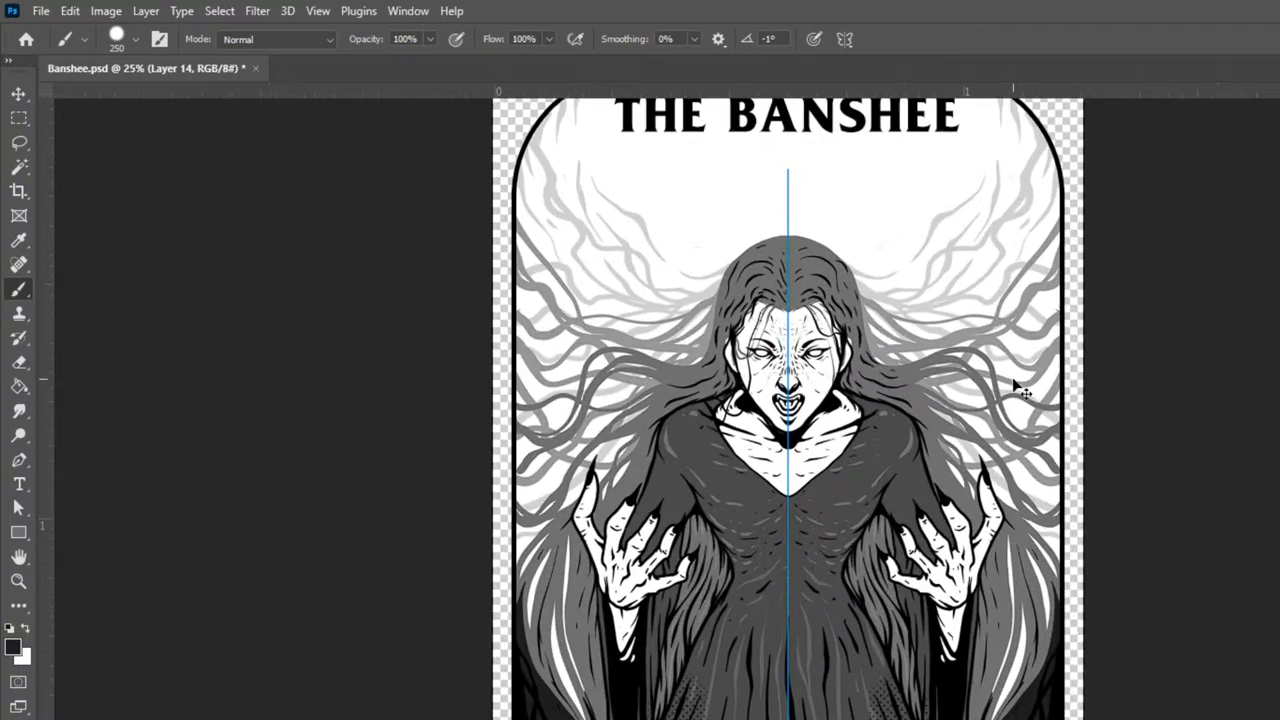
{"action": "key", "text": "ctrl+plus"}
{"action": "key", "text": "ctrl+plus"}
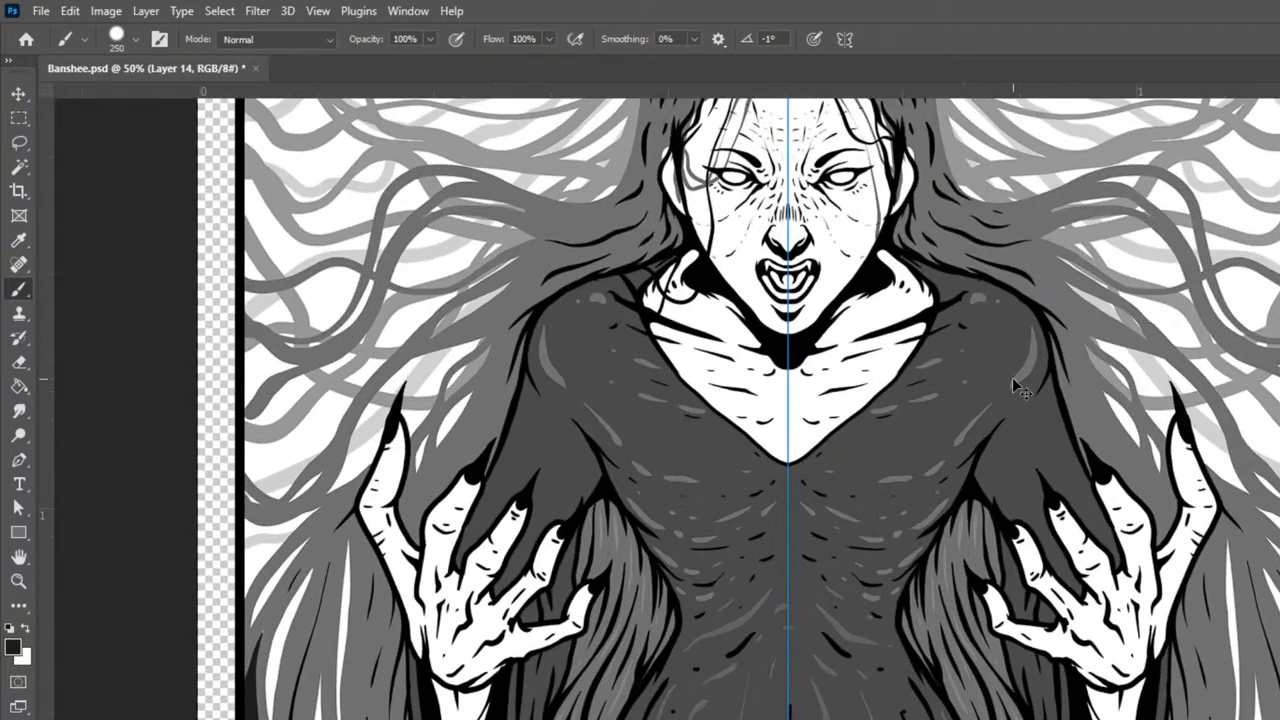
- Load the dress shape as a selection on Layer 14 and choose the Delta9 Sacred Geometry invert brush at 250 px
{"action": "key", "text": "ctrl+minus"}
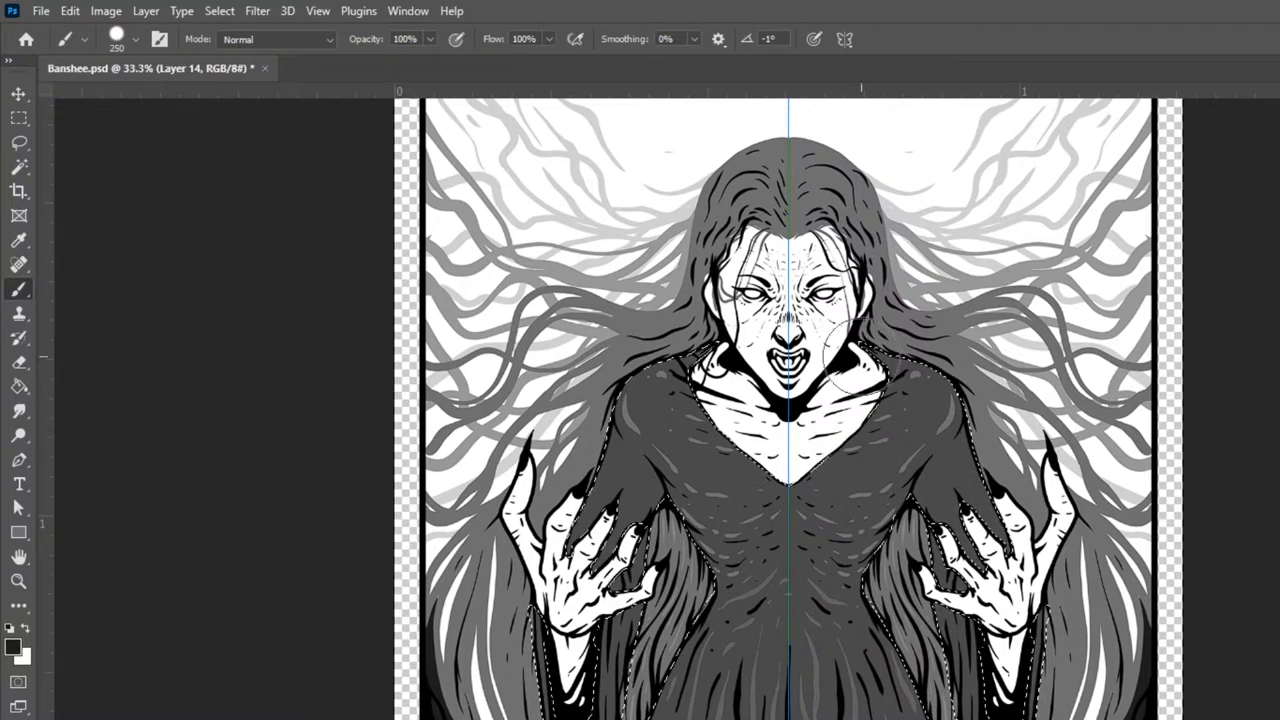
{"action": "left_click", "coordinate": [136, 40]}
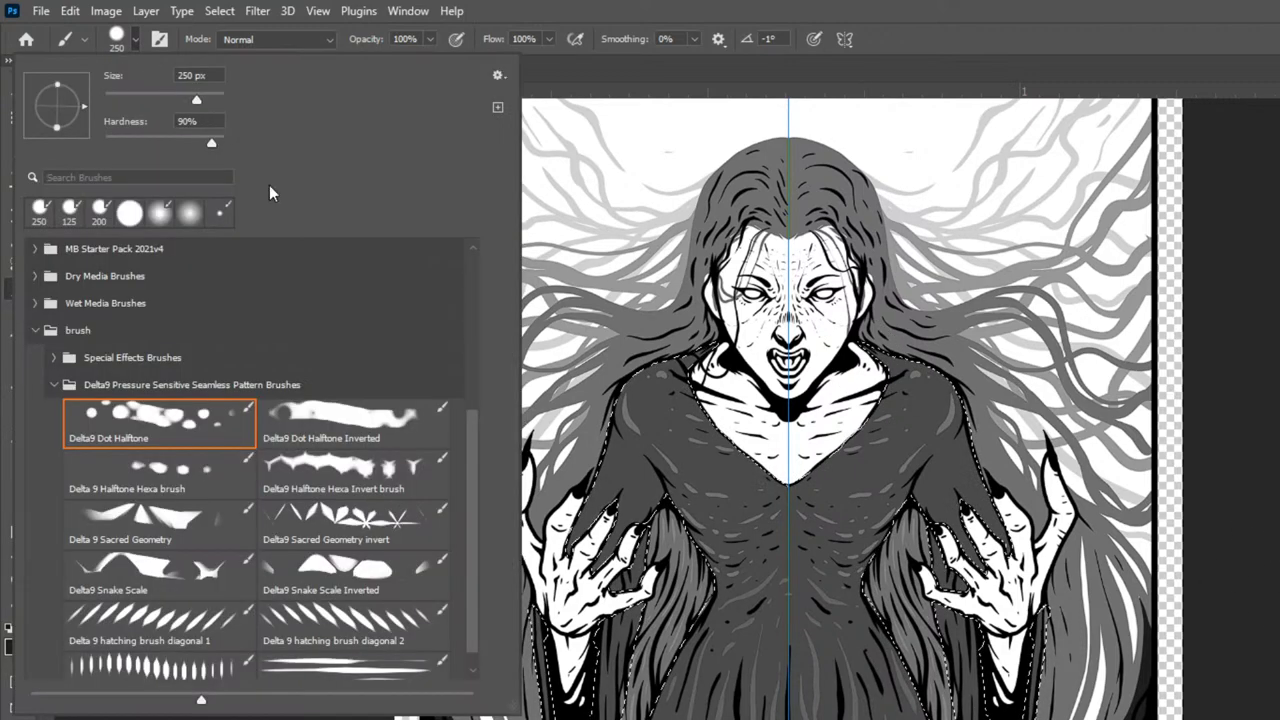
{"action": "left_click", "coordinate": [370, 514]}
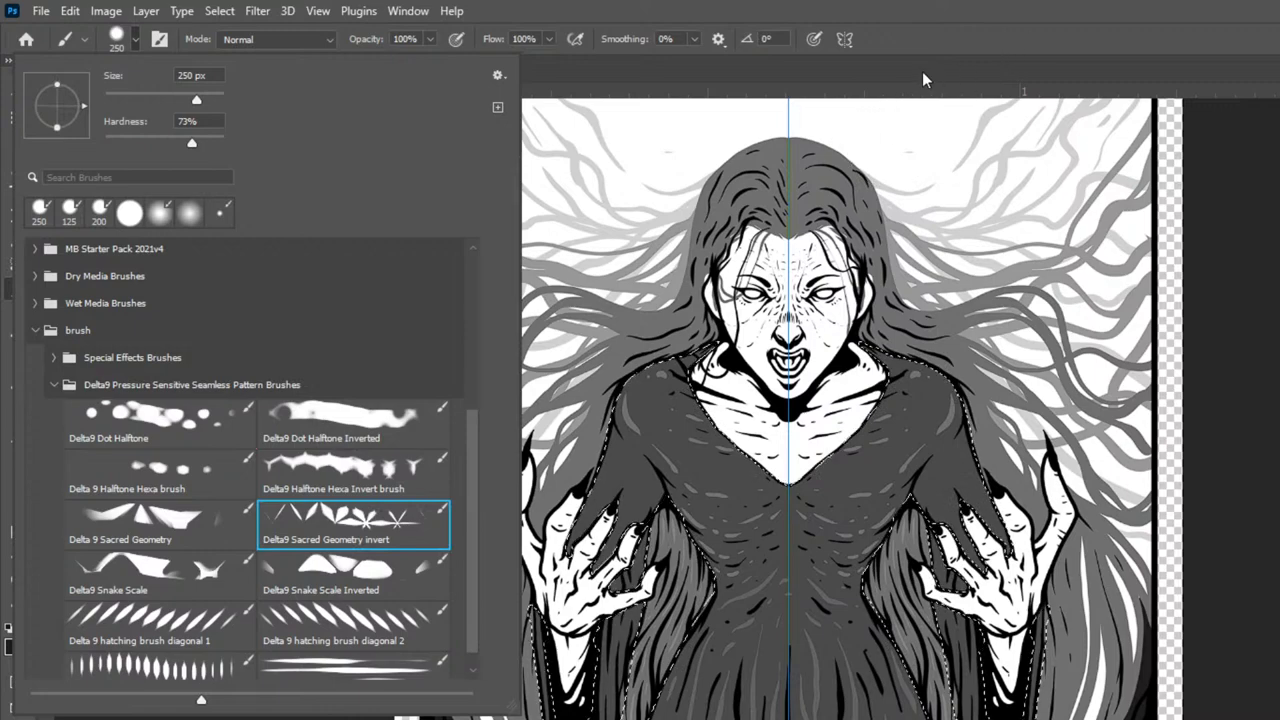
{"action": "double_click", "coordinate": [829, 14]}
{"action": "double_click", "coordinate": [874, 18]}
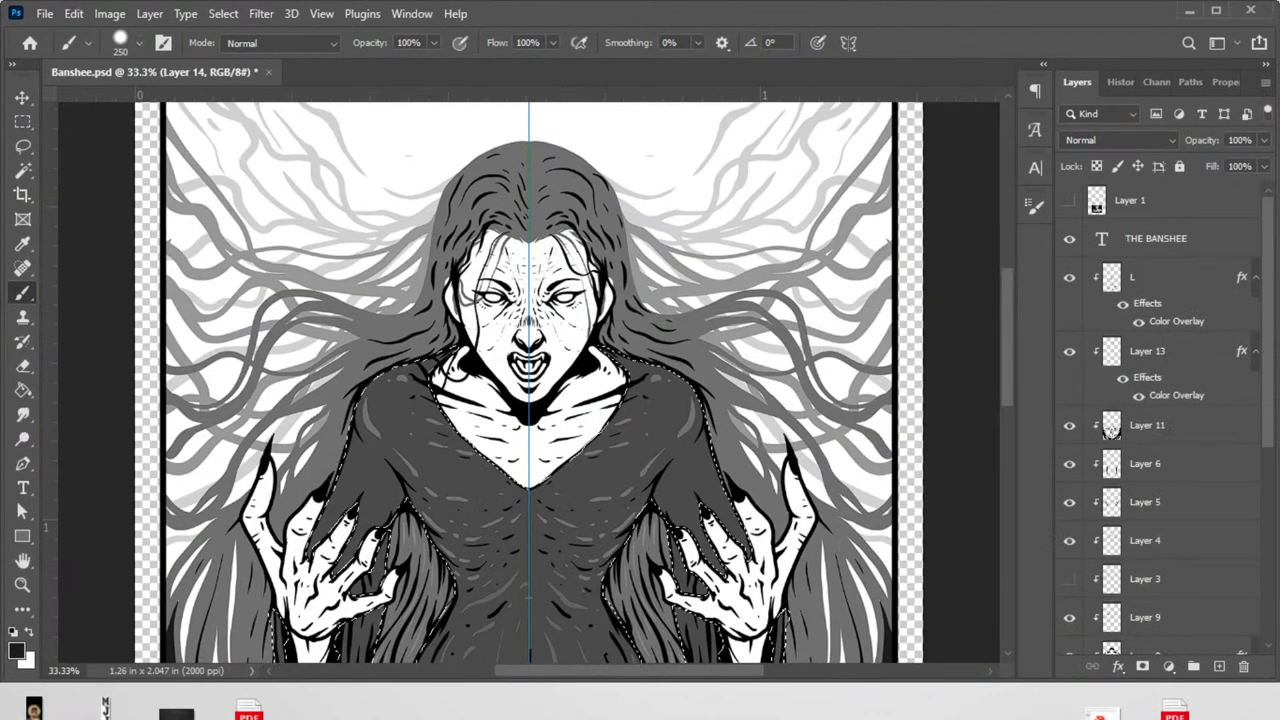
{"action": "left_click", "coordinate": [1219, 12]}
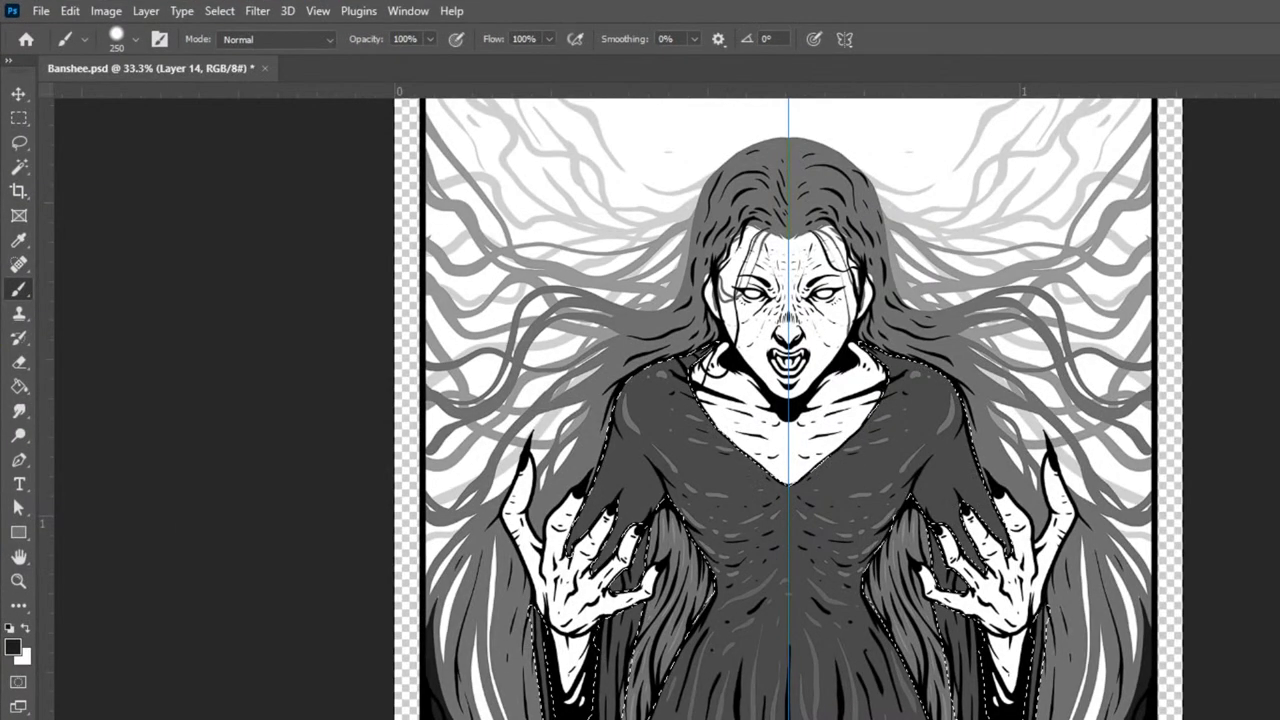
- Add a new layer and paint the mirrored geometric pattern across the dress's shoulders, bodice and skirt, reducing the brush from 250 to 150 px
{"action": "key", "text": "ctrl+shift+alt+n"}
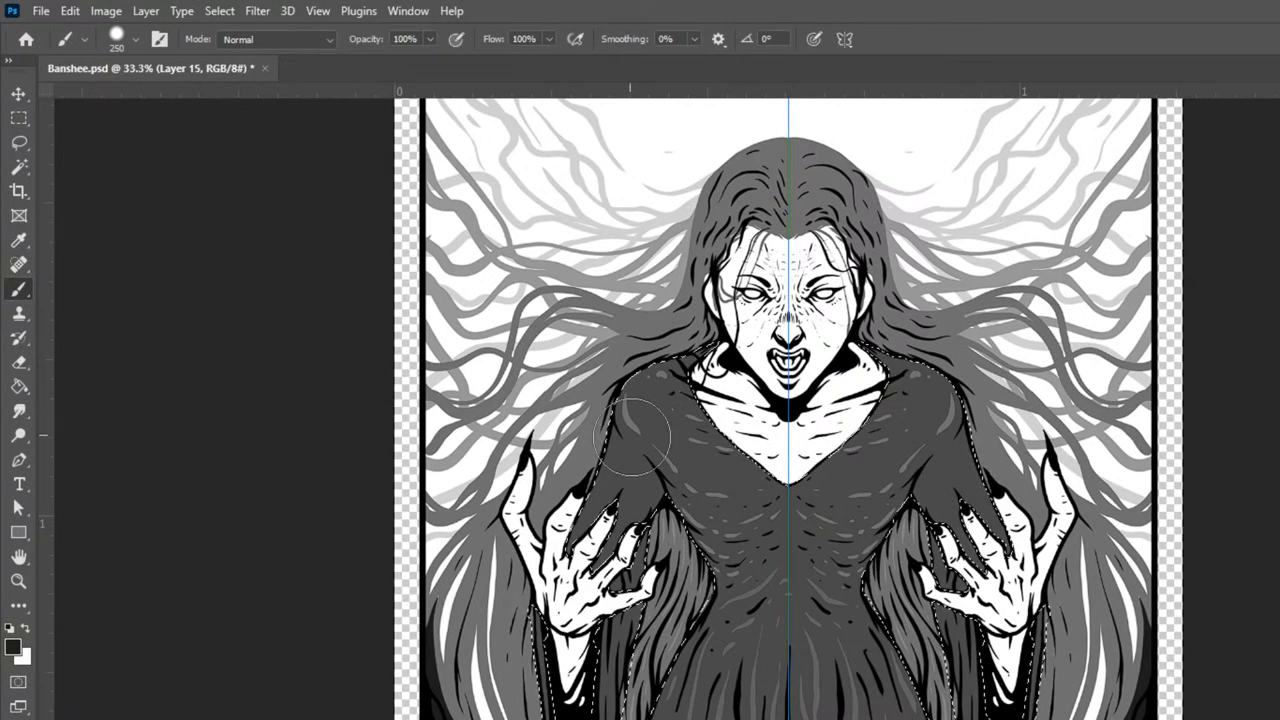
{"action": "mouse_move", "coordinate": [609, 430]}
{"action": "left_mouse_down"}
{"action": "mouse_move", "coordinate": [649, 387]}
{"action": "mouse_move", "coordinate": [759, 470]}
{"action": "mouse_move", "coordinate": [816, 475]}
{"action": "mouse_move", "coordinate": [937, 418]}
{"action": "mouse_move", "coordinate": [921, 380]}
{"action": "mouse_move", "coordinate": [921, 420]}
{"action": "mouse_move", "coordinate": [866, 452]}
{"action": "mouse_move", "coordinate": [811, 457]}
{"action": "mouse_move", "coordinate": [872, 430]}
{"action": "mouse_move", "coordinate": [836, 433]}
{"action": "mouse_move", "coordinate": [814, 455]}
{"action": "mouse_move", "coordinate": [885, 420]}
{"action": "left_mouse_up"}
{"action": "key", "text": "bracketleft"}
{"action": "key", "text": "bracketleft"}
{"action": "key", "text": "bracketleft"}
{"action": "mouse_move", "coordinate": [968, 460]}
{"action": "left_mouse_down"}
{"action": "mouse_move", "coordinate": [935, 480]}
{"action": "mouse_move", "coordinate": [907, 468]}
{"action": "mouse_move", "coordinate": [880, 500]}
{"action": "mouse_move", "coordinate": [810, 530]}
{"action": "mouse_move", "coordinate": [822, 505]}
{"action": "mouse_move", "coordinate": [840, 510]}
{"action": "mouse_move", "coordinate": [810, 585]}
{"action": "mouse_move", "coordinate": [822, 640]}
{"action": "mouse_move", "coordinate": [855, 632]}
{"action": "mouse_move", "coordinate": [818, 590]}
{"action": "mouse_move", "coordinate": [798, 632]}
{"action": "mouse_move", "coordinate": [820, 662]}
{"action": "mouse_move", "coordinate": [813, 705]}
{"action": "mouse_move", "coordinate": [830, 710]}
{"action": "mouse_move", "coordinate": [858, 655]}
{"action": "mouse_move", "coordinate": [885, 645]}
{"action": "mouse_move", "coordinate": [882, 588]}
{"action": "mouse_move", "coordinate": [868, 578]}
{"action": "mouse_move", "coordinate": [855, 590]}
{"action": "mouse_move", "coordinate": [927, 716]}
{"action": "left_mouse_up"}
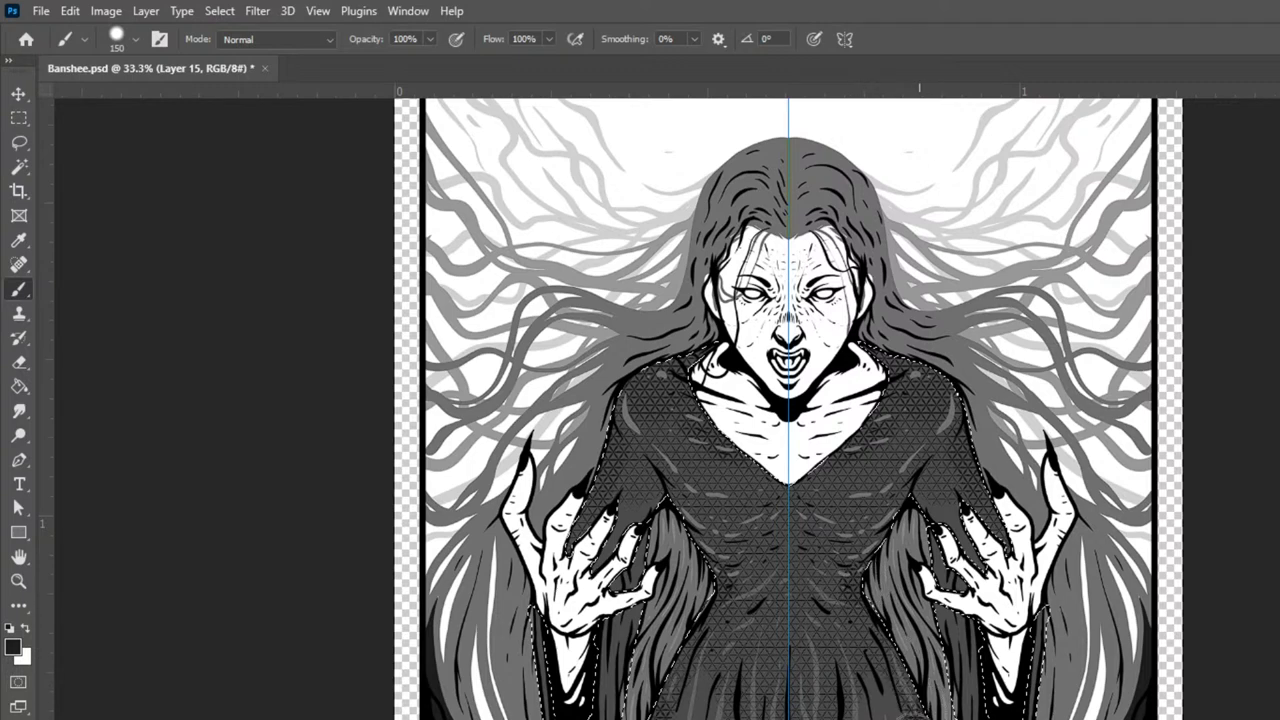
- Enlarge the pattern brush to 800 px and clear the dress selection
{"action": "key", "text": "bracketright"}
{"action": "key", "text": "bracketright"}
{"action": "key", "text": "bracketright"}
{"action": "key", "text": "bracketright"}
{"action": "key", "text": "bracketright"}
{"action": "key", "text": "bracketright"}
{"action": "key", "text": "bracketright"}
{"action": "key", "text": "bracketright"}
{"action": "key", "text": "bracketright"}
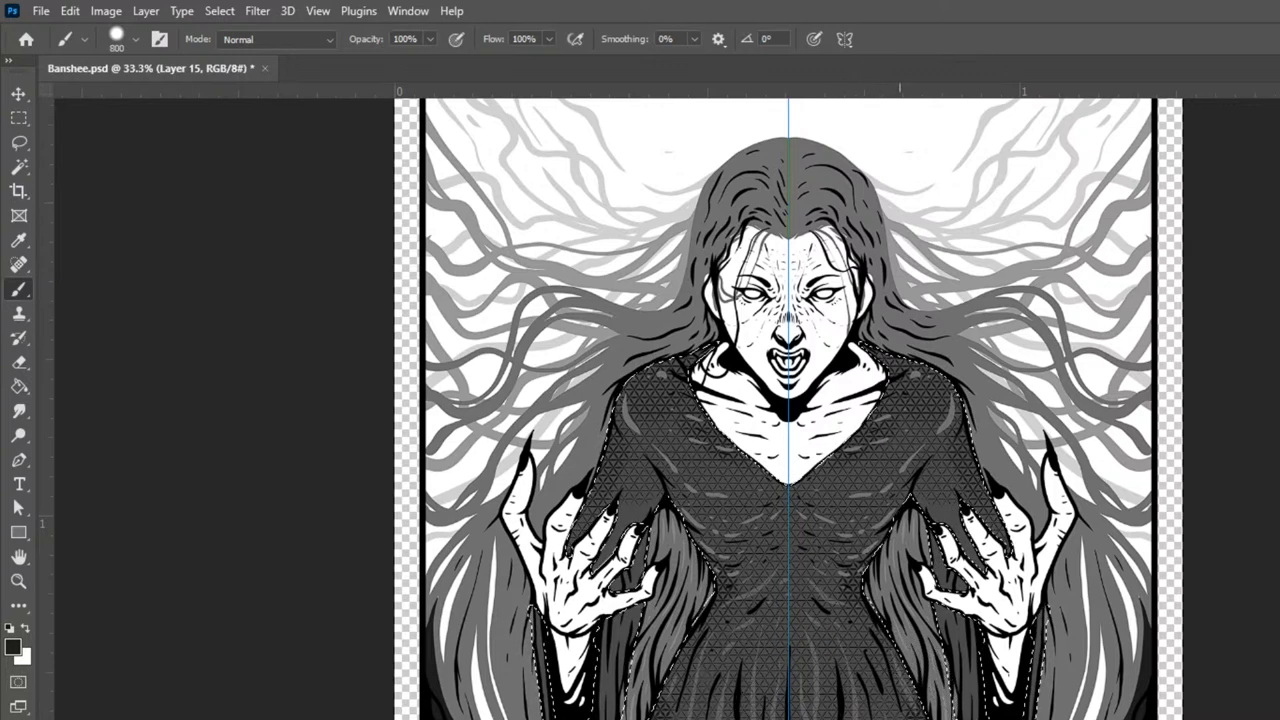
{"action": "key", "text": "ctrl+d"}
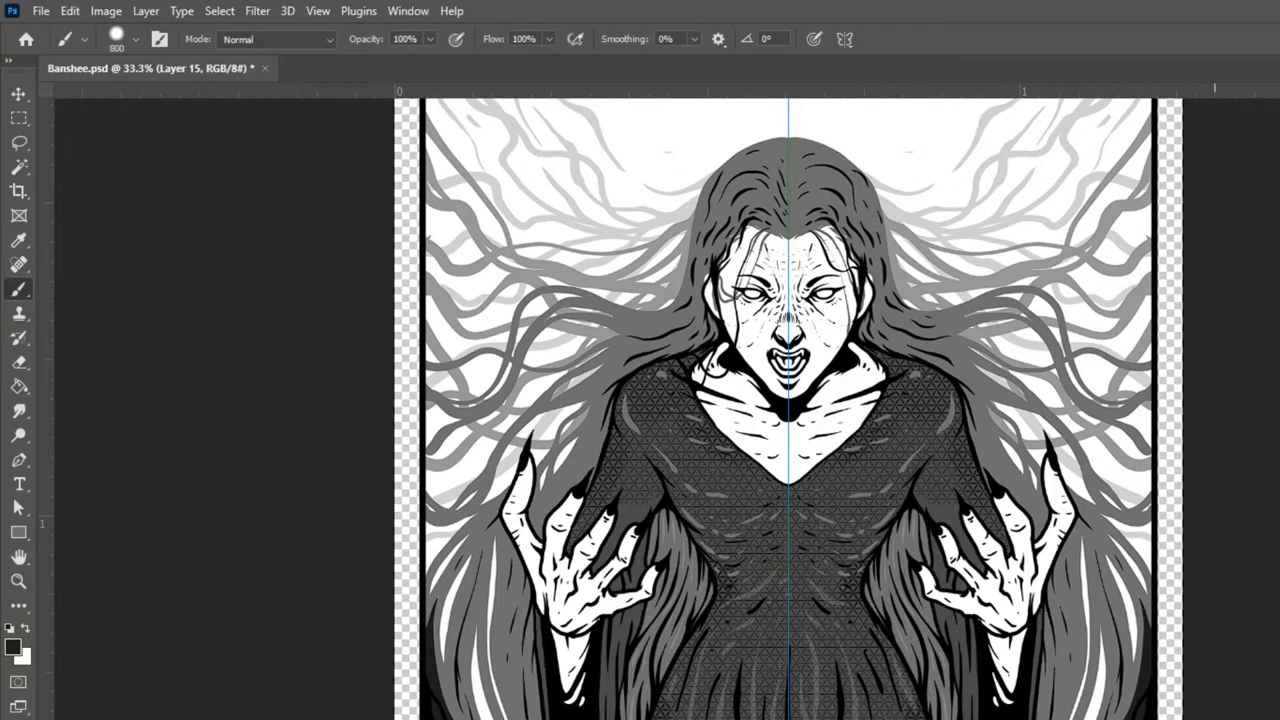
- Examine the dress pattern close up and across the whole card at several magnifications
{"action": "scroll", "coordinate": [787, 520], "scroll_direction": "down", "scroll_amount": 2}
{"action": "scroll", "coordinate": [787, 520], "scroll_direction": "up", "scroll_amount": 3}
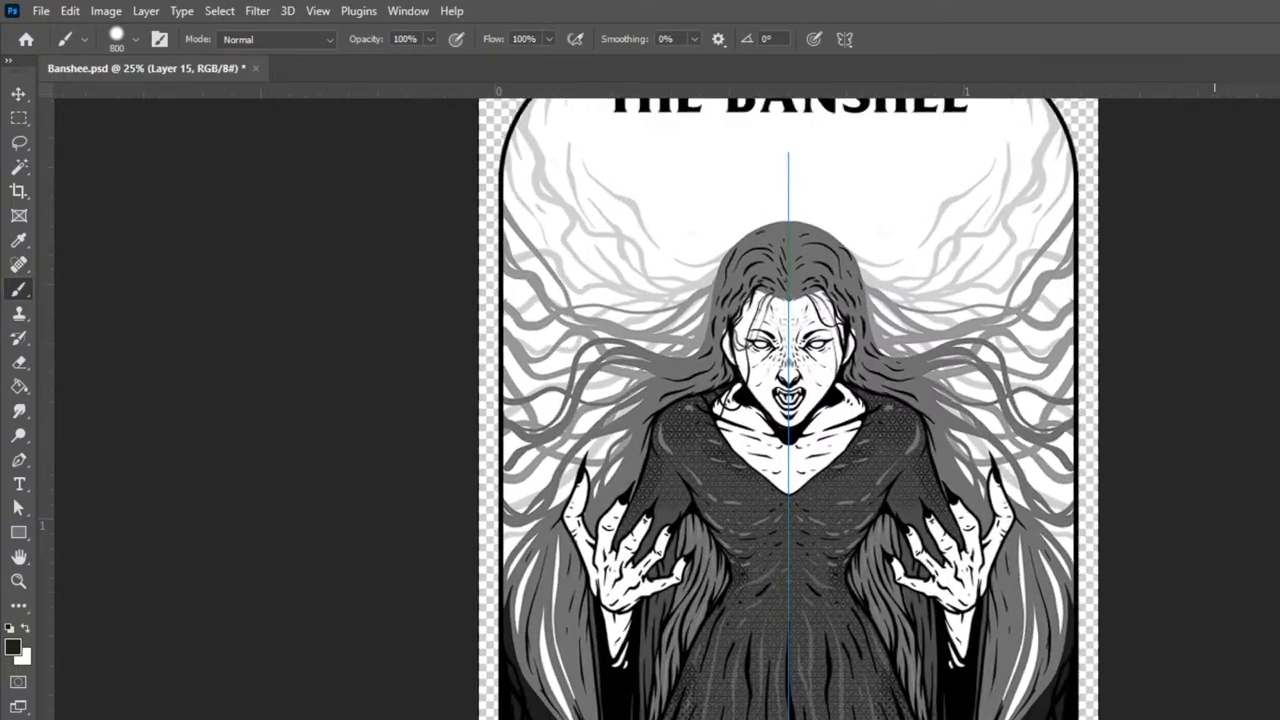
{"action": "scroll", "coordinate": [787, 520], "scroll_direction": "up", "scroll_amount": 1}
{"action": "scroll", "coordinate": [787, 520], "scroll_direction": "down", "scroll_amount": 2}
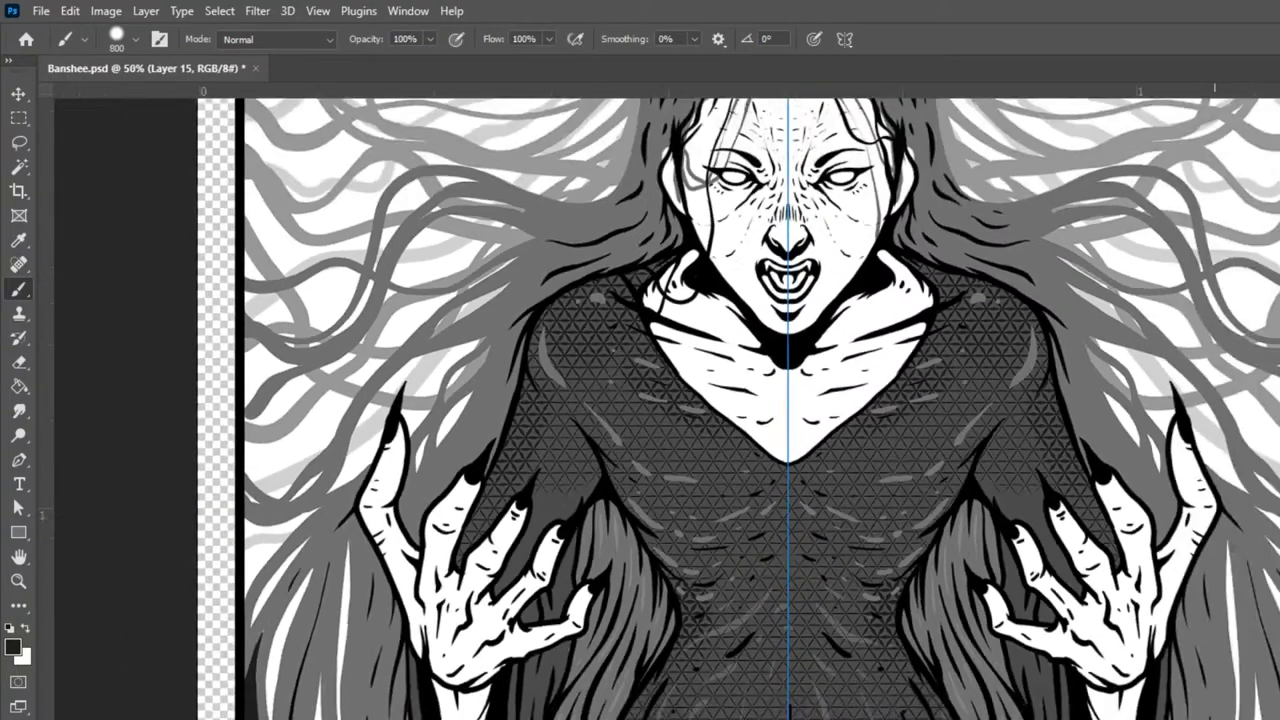
{"action": "scroll", "coordinate": [788, 520], "scroll_direction": "down", "scroll_amount": 2}
{"action": "scroll", "coordinate": [788, 526], "scroll_direction": "up", "scroll_amount": 1}
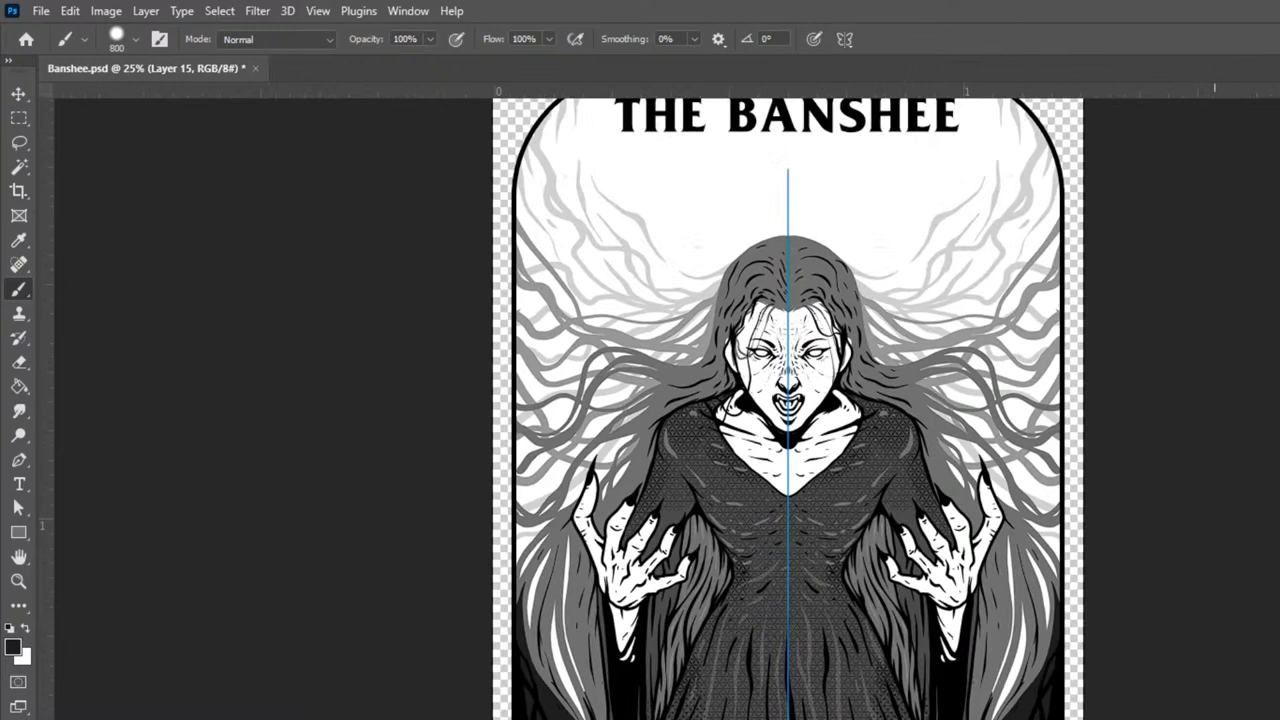
{"action": "scroll", "coordinate": [788, 526], "scroll_direction": "down", "scroll_amount": 1}
{"action": "scroll", "coordinate": [788, 526], "scroll_direction": "up", "scroll_amount": 1}
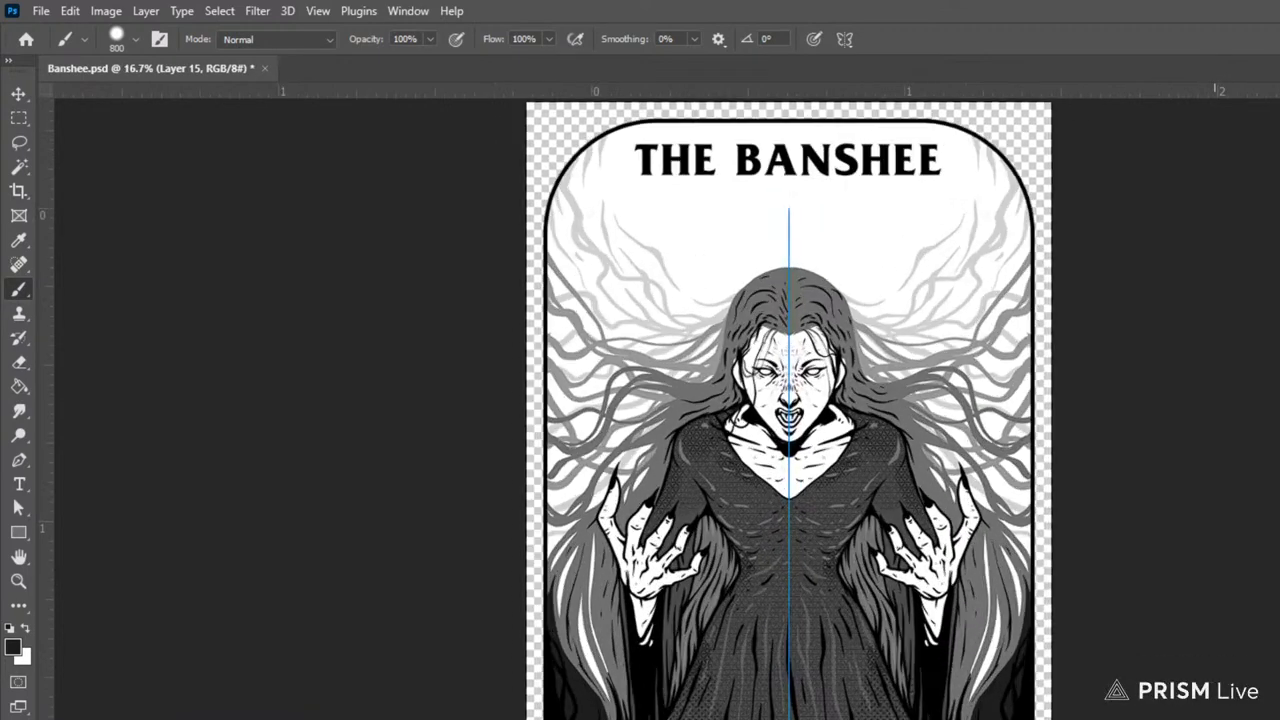
- Select the THE BANSHEE title layer and nudge the title slightly down with the Move tool
{"action": "key", "text": "alt+bracketright"}
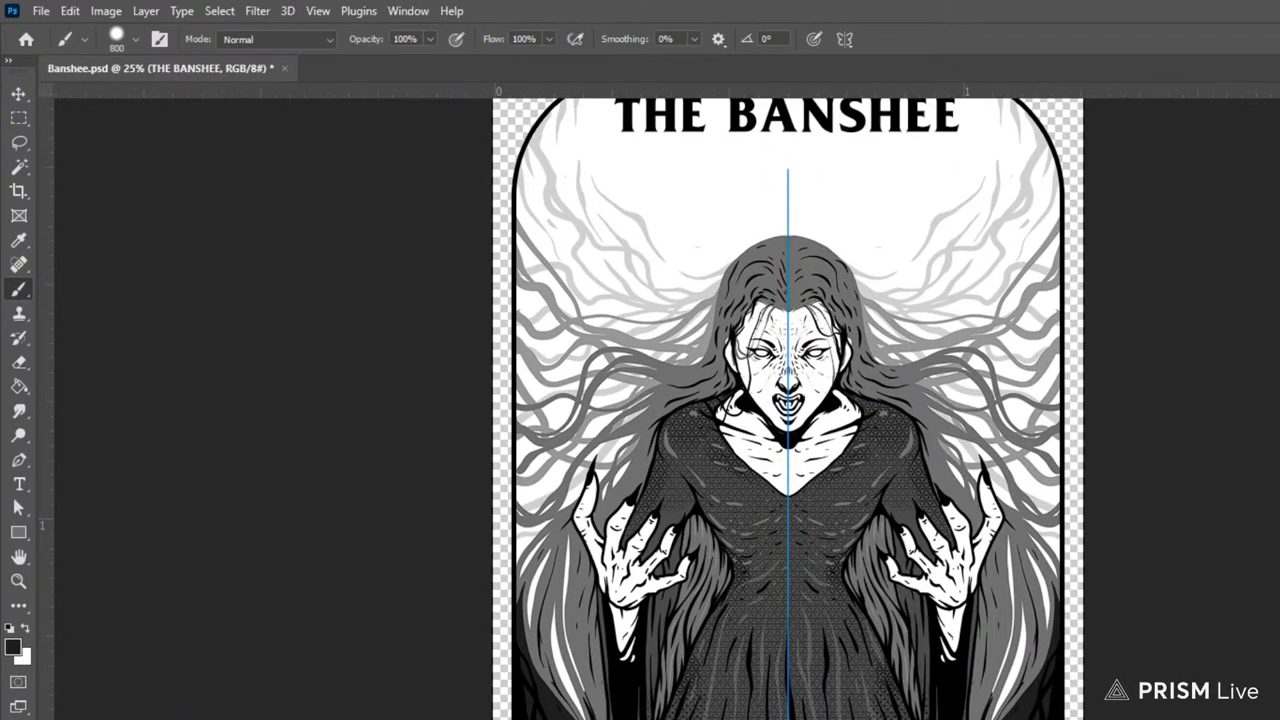
{"action": "scroll", "coordinate": [789, 544], "scroll_direction": "down", "scroll_amount": 1}
{"action": "key", "text": "v"}
{"action": "key", "text": "Down"}
{"action": "key", "text": "Down"}
{"action": "key", "text": "Down"}
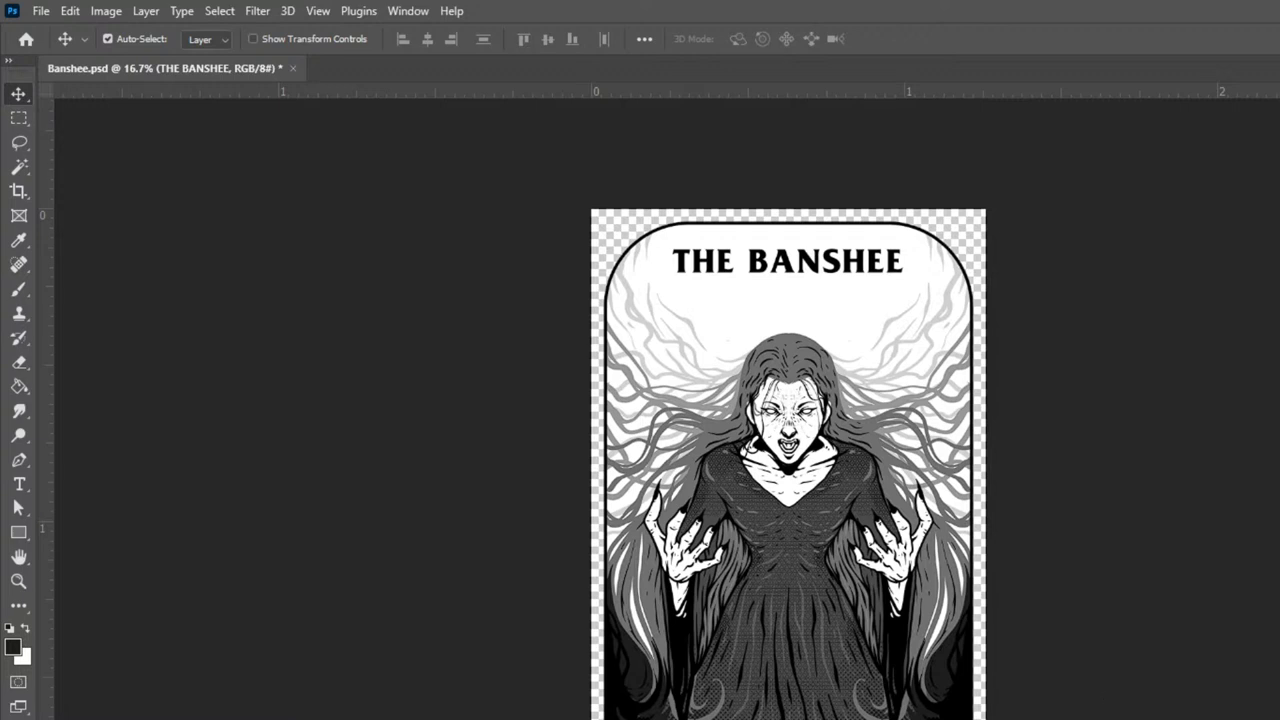
- Save the card document and switch to PRISM Live Studio
{"action": "key", "text": "ctrl+s"}
{"action": "key", "text": "alt+Tab"}
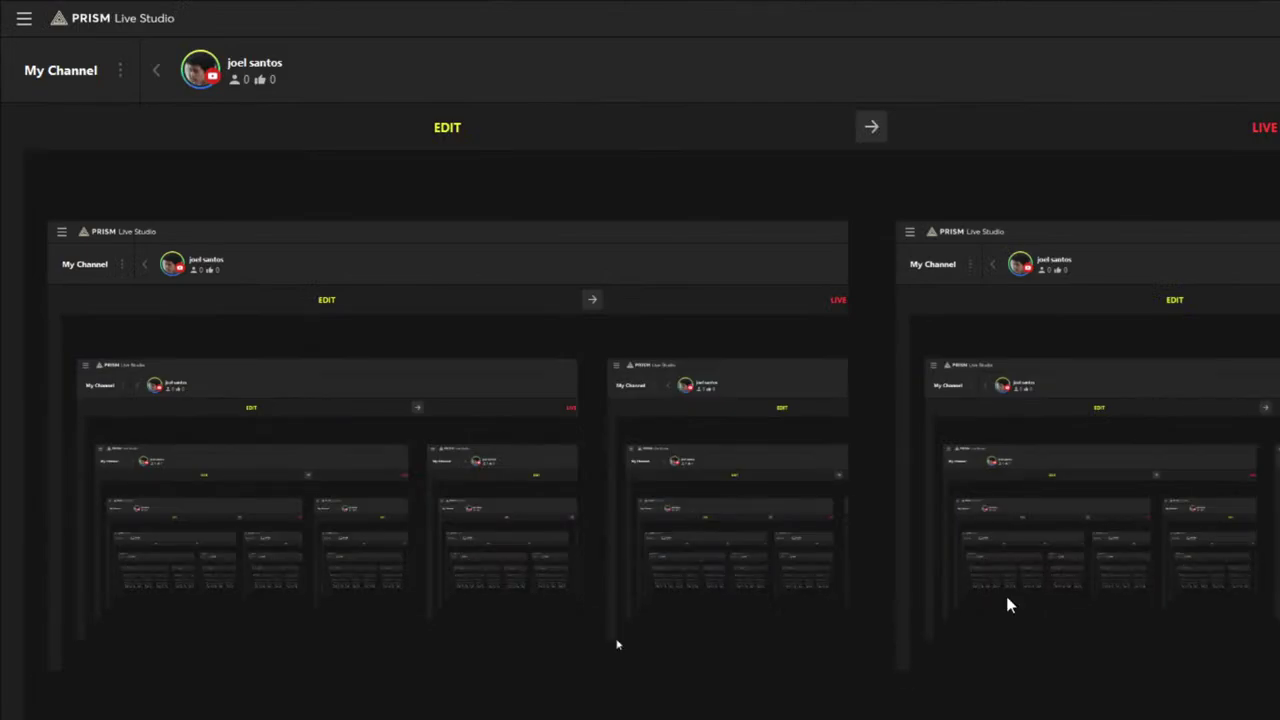